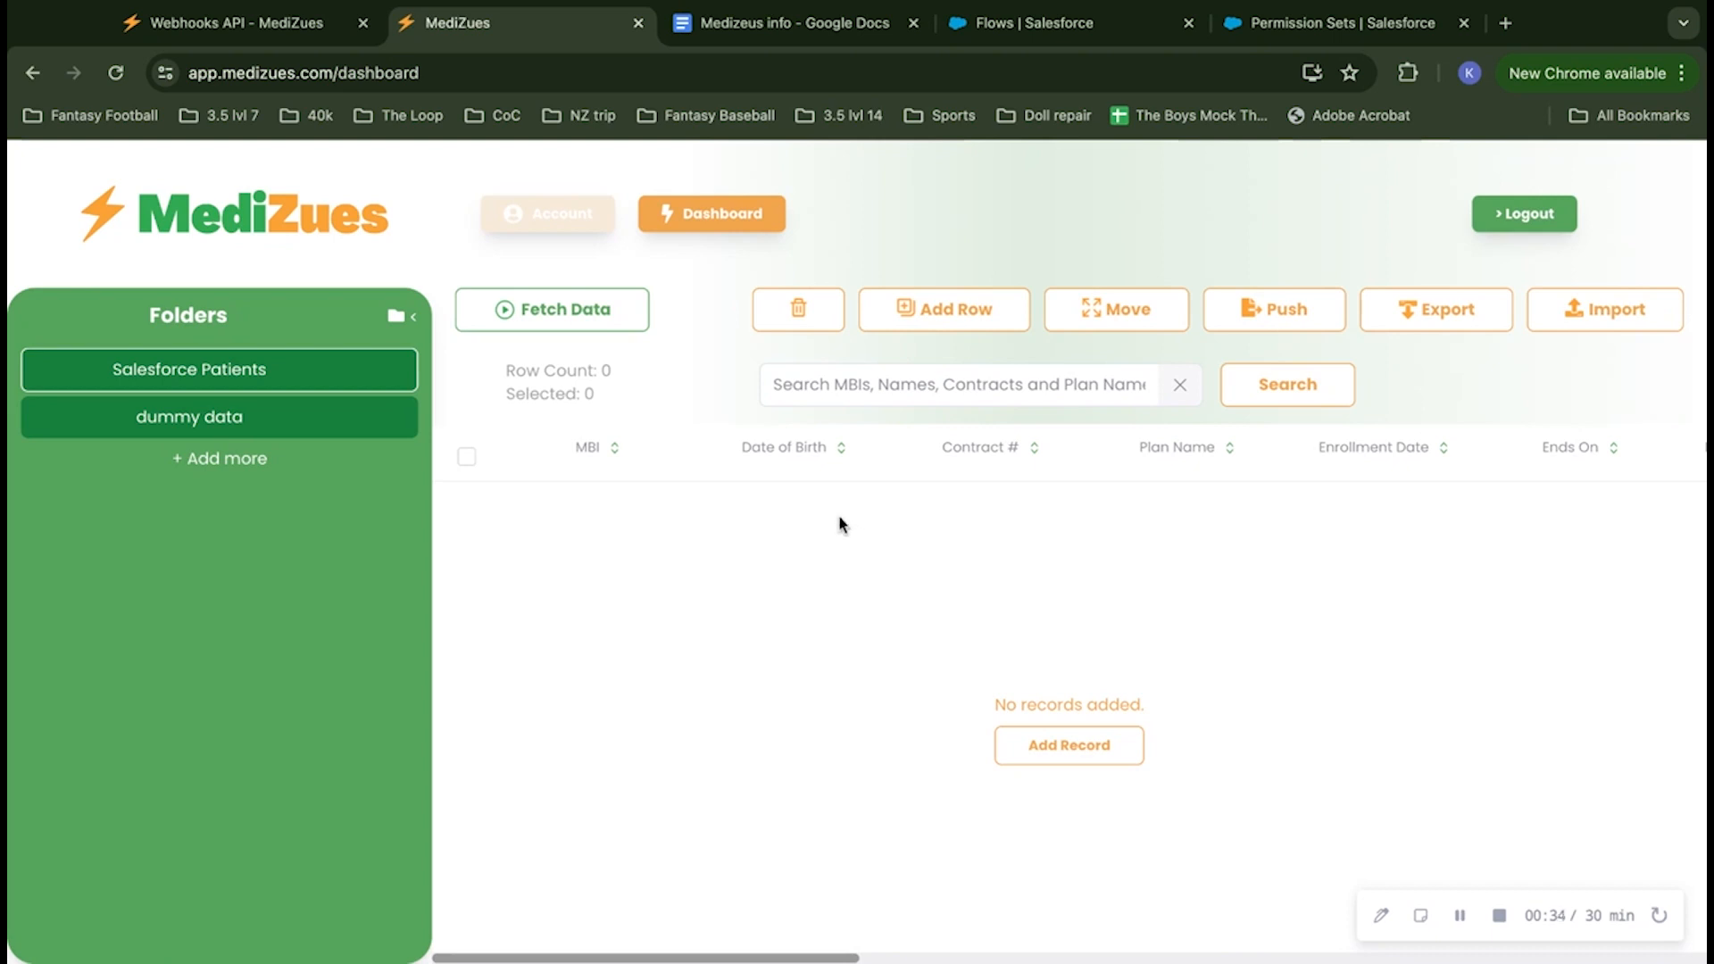
# Step: Examine the API key field on the MediZues account page and the integration notes in the Medizeus info document
pyautogui.click(555, 227)
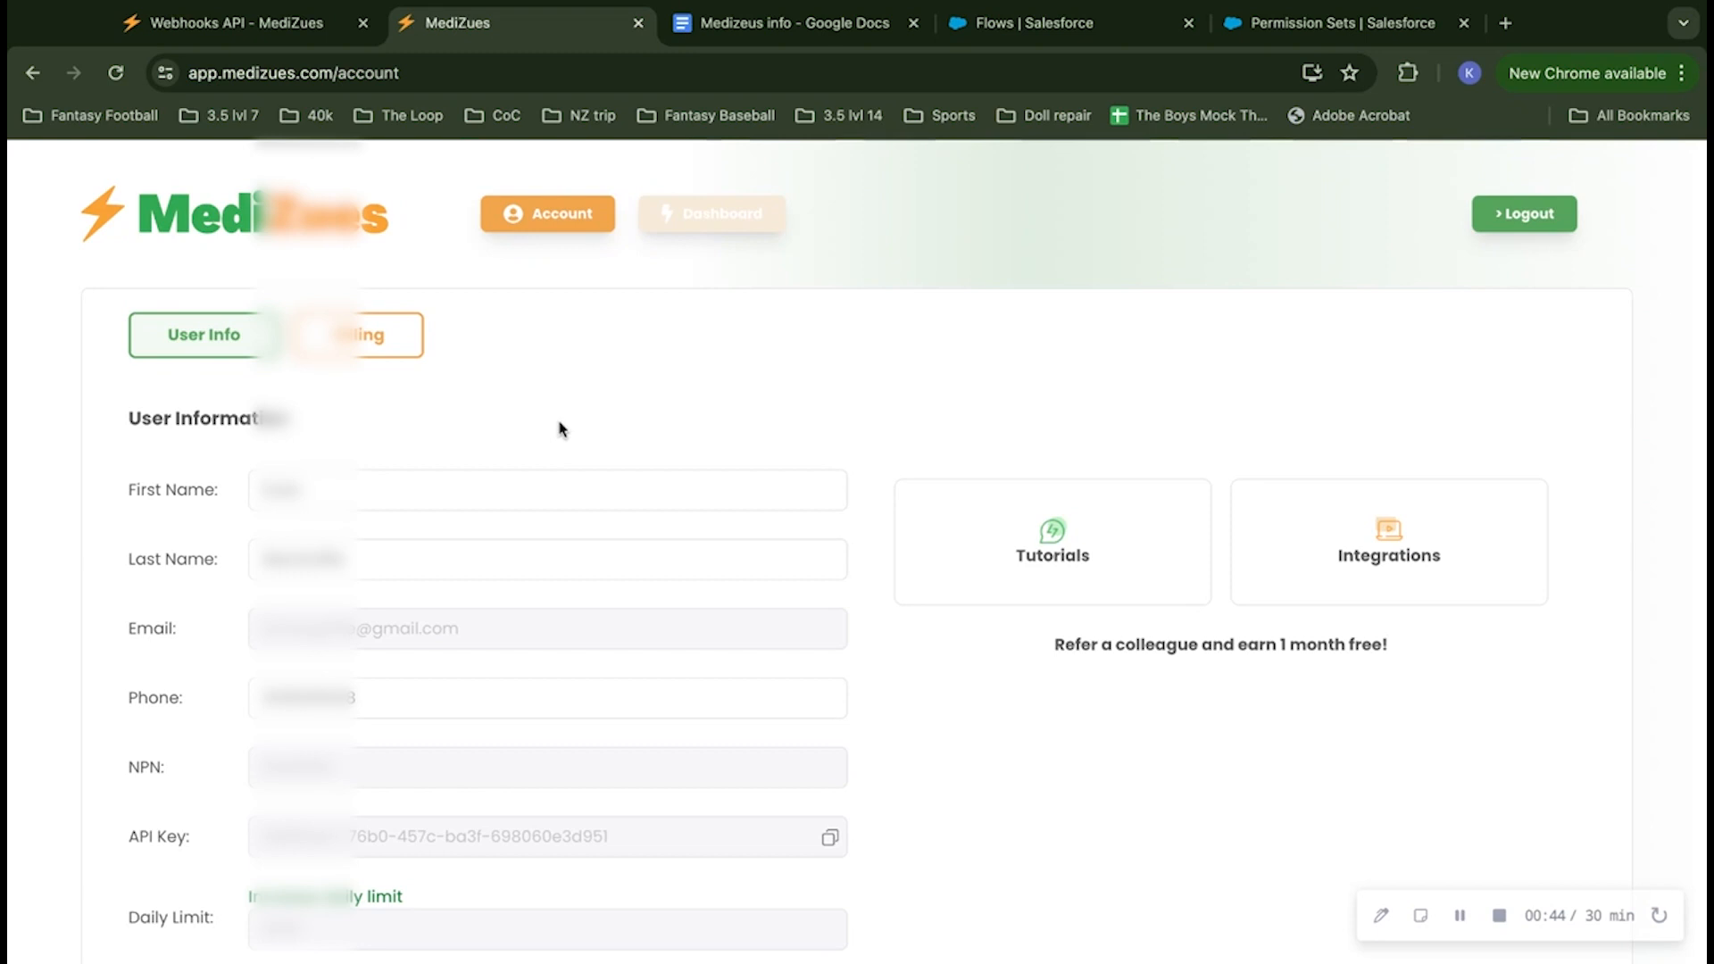
pyautogui.scroll(-4, 562, 426)
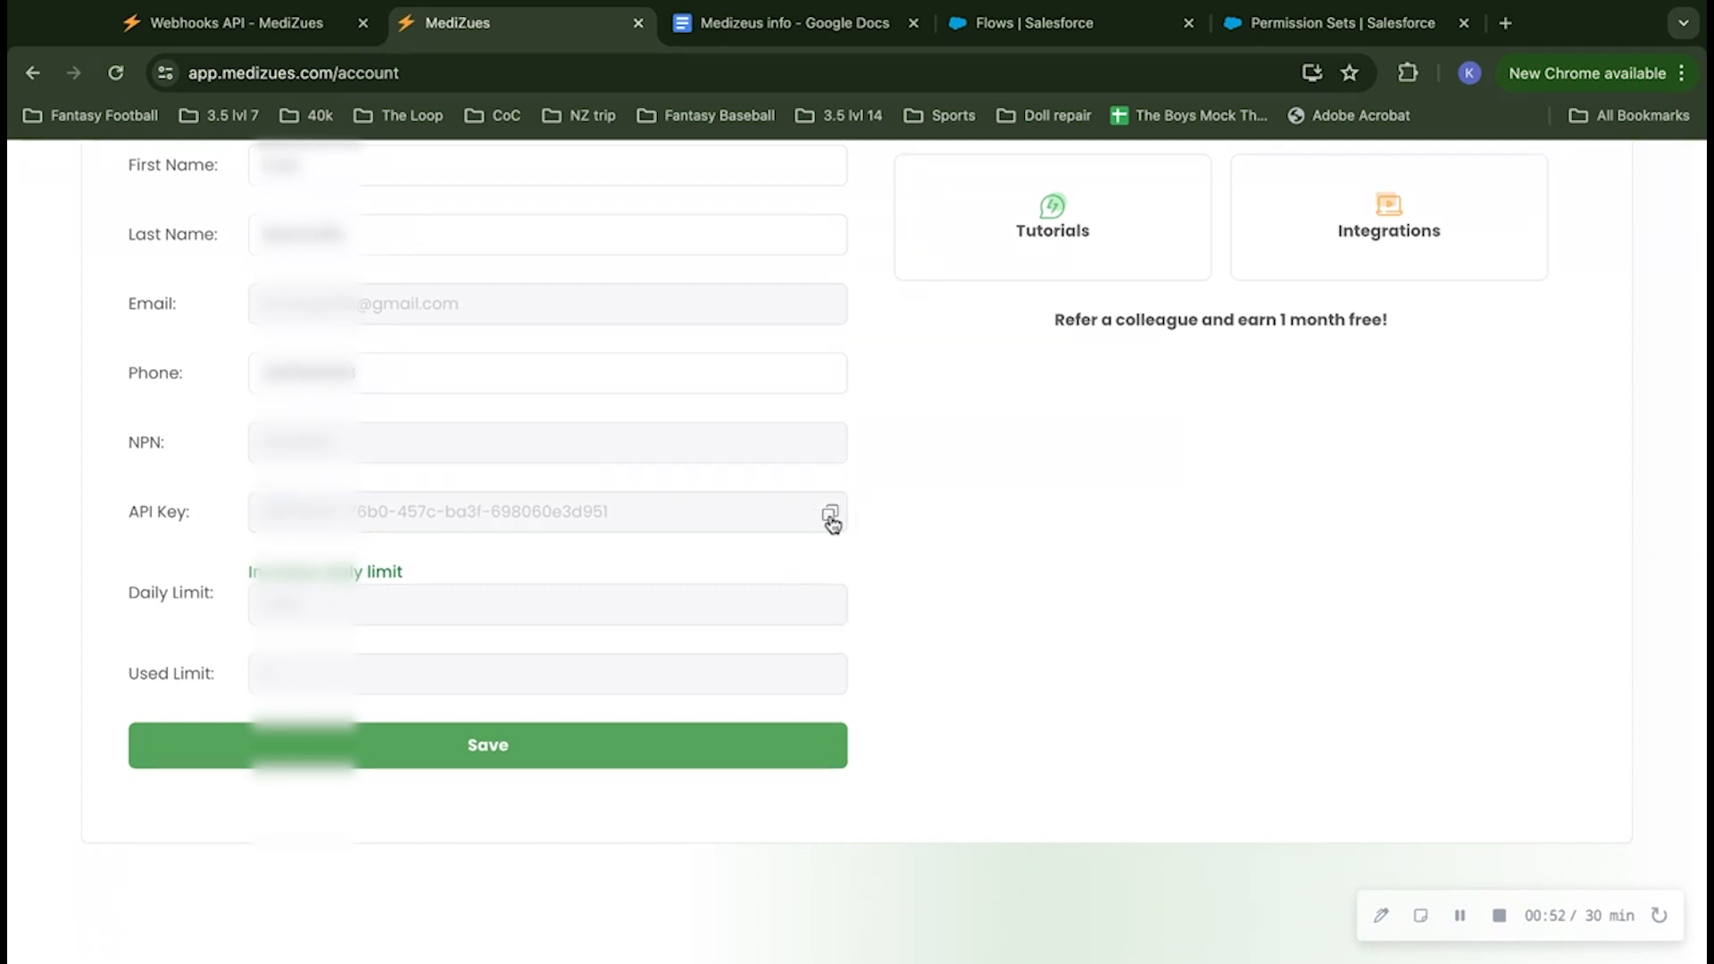
pyautogui.scroll(4, 830, 509)
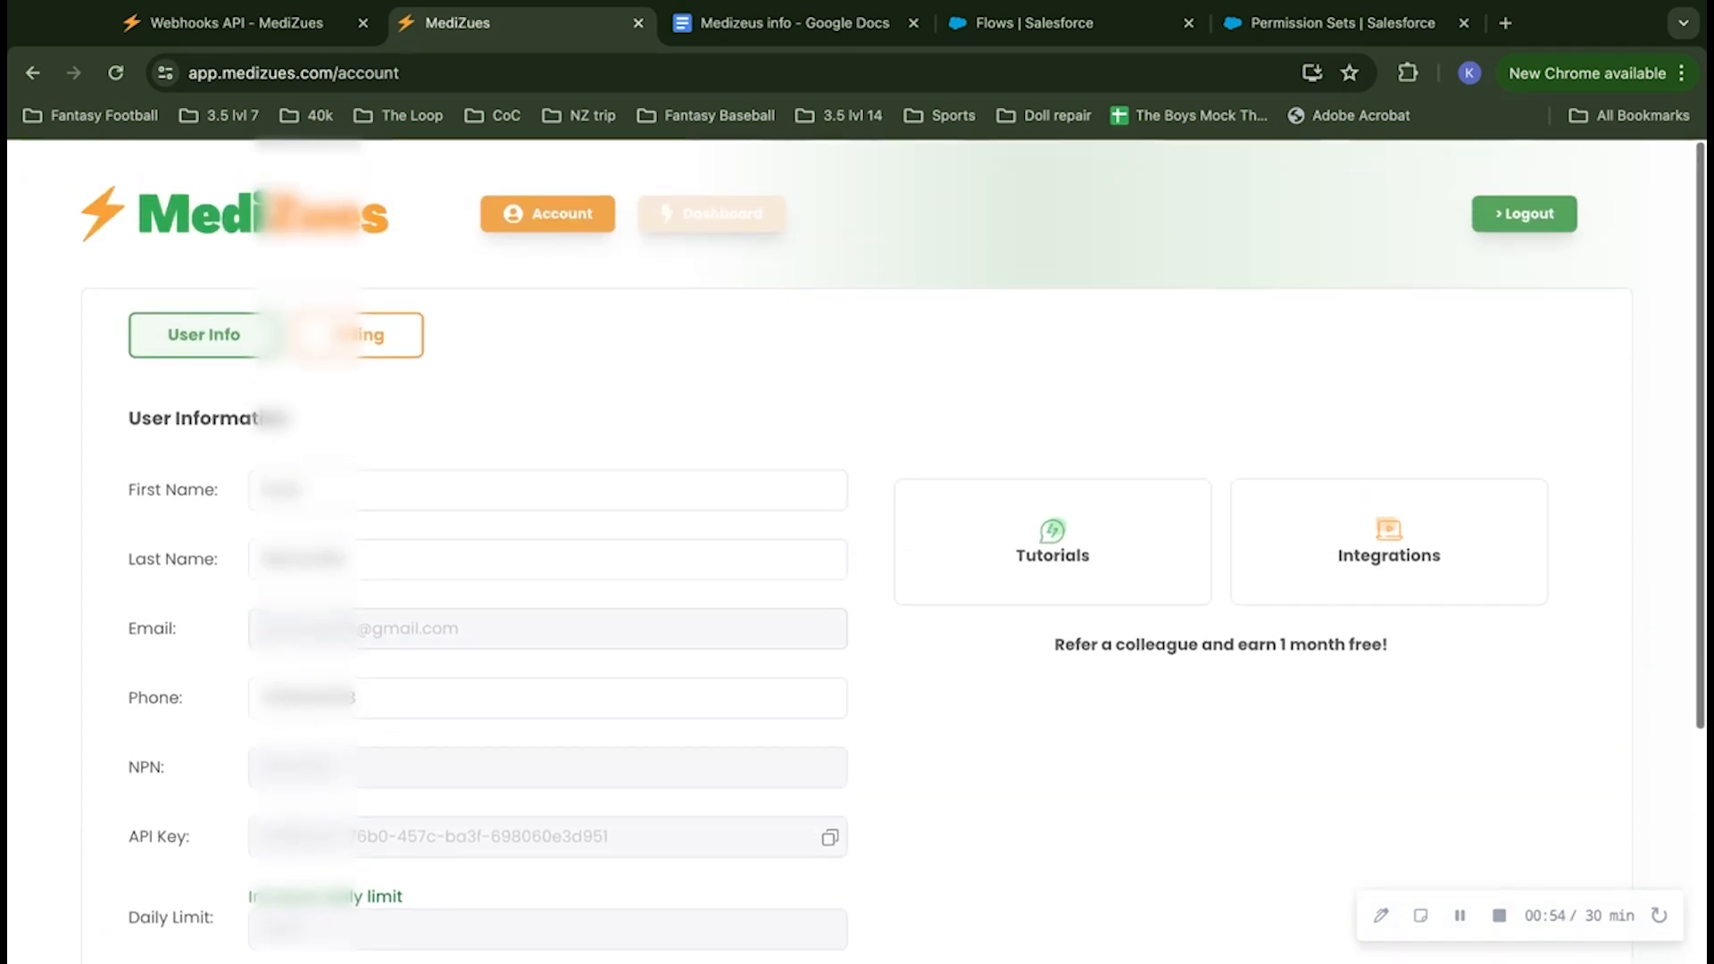
pyautogui.click(719, 22)
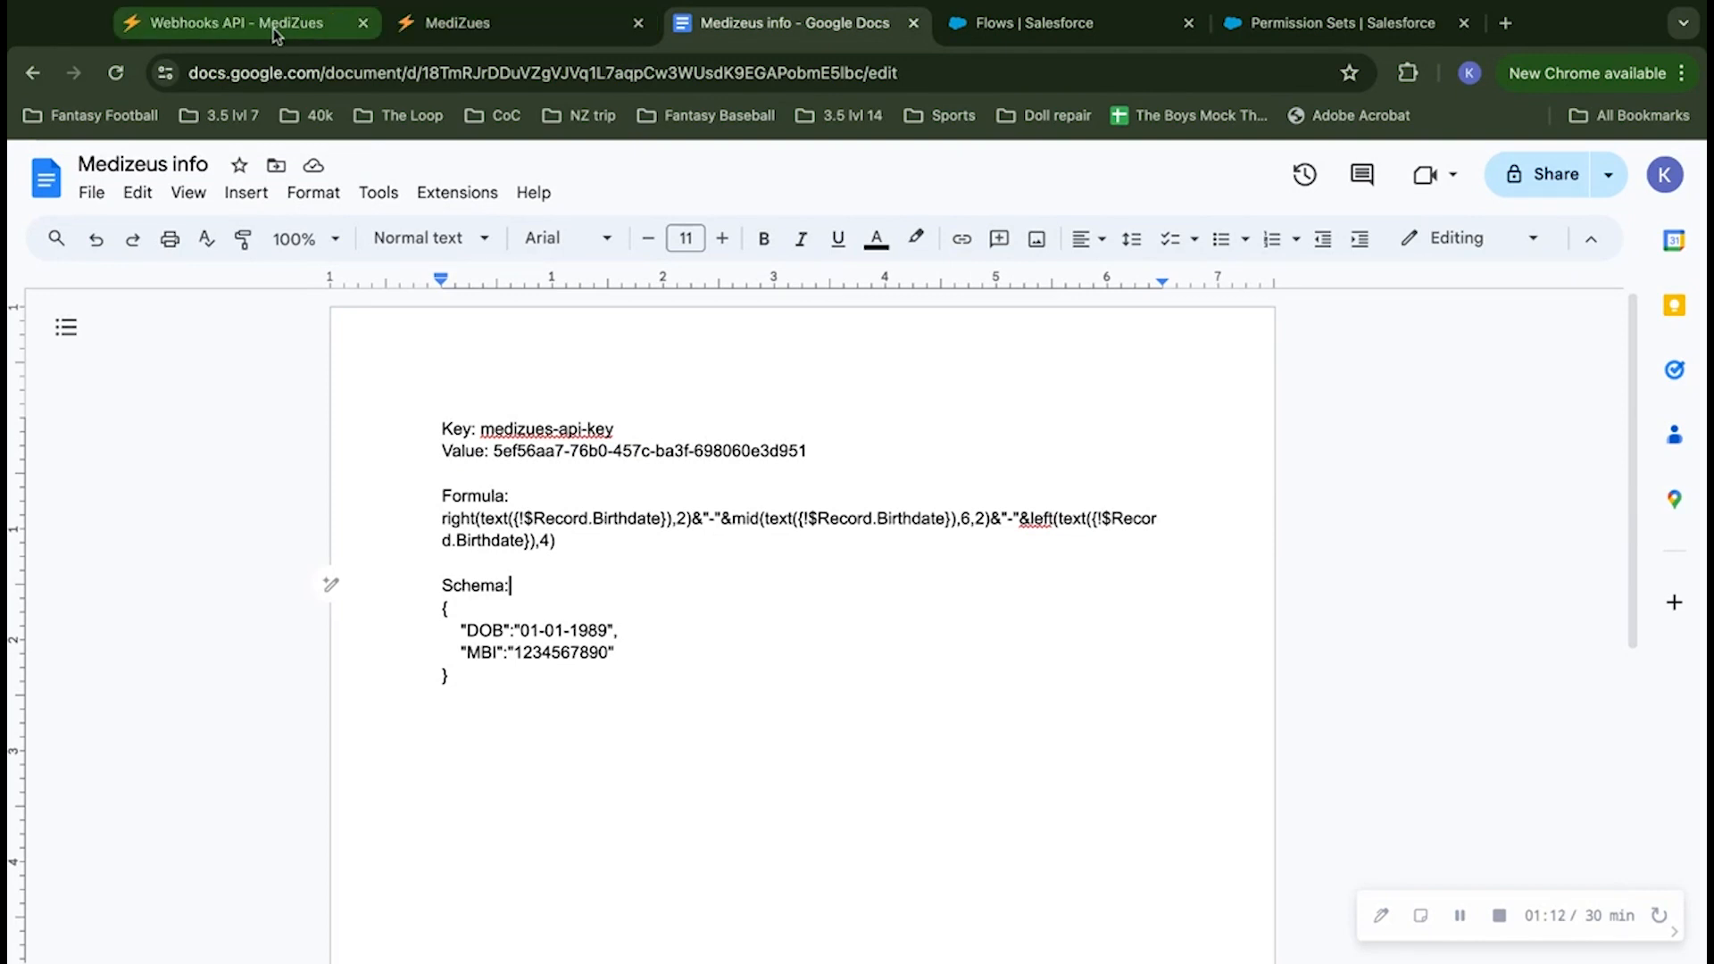
# Step: Copy the webhook destination URL of the Salesforce Patients folder from the MediZues dashboard
pyautogui.click(455, 27)
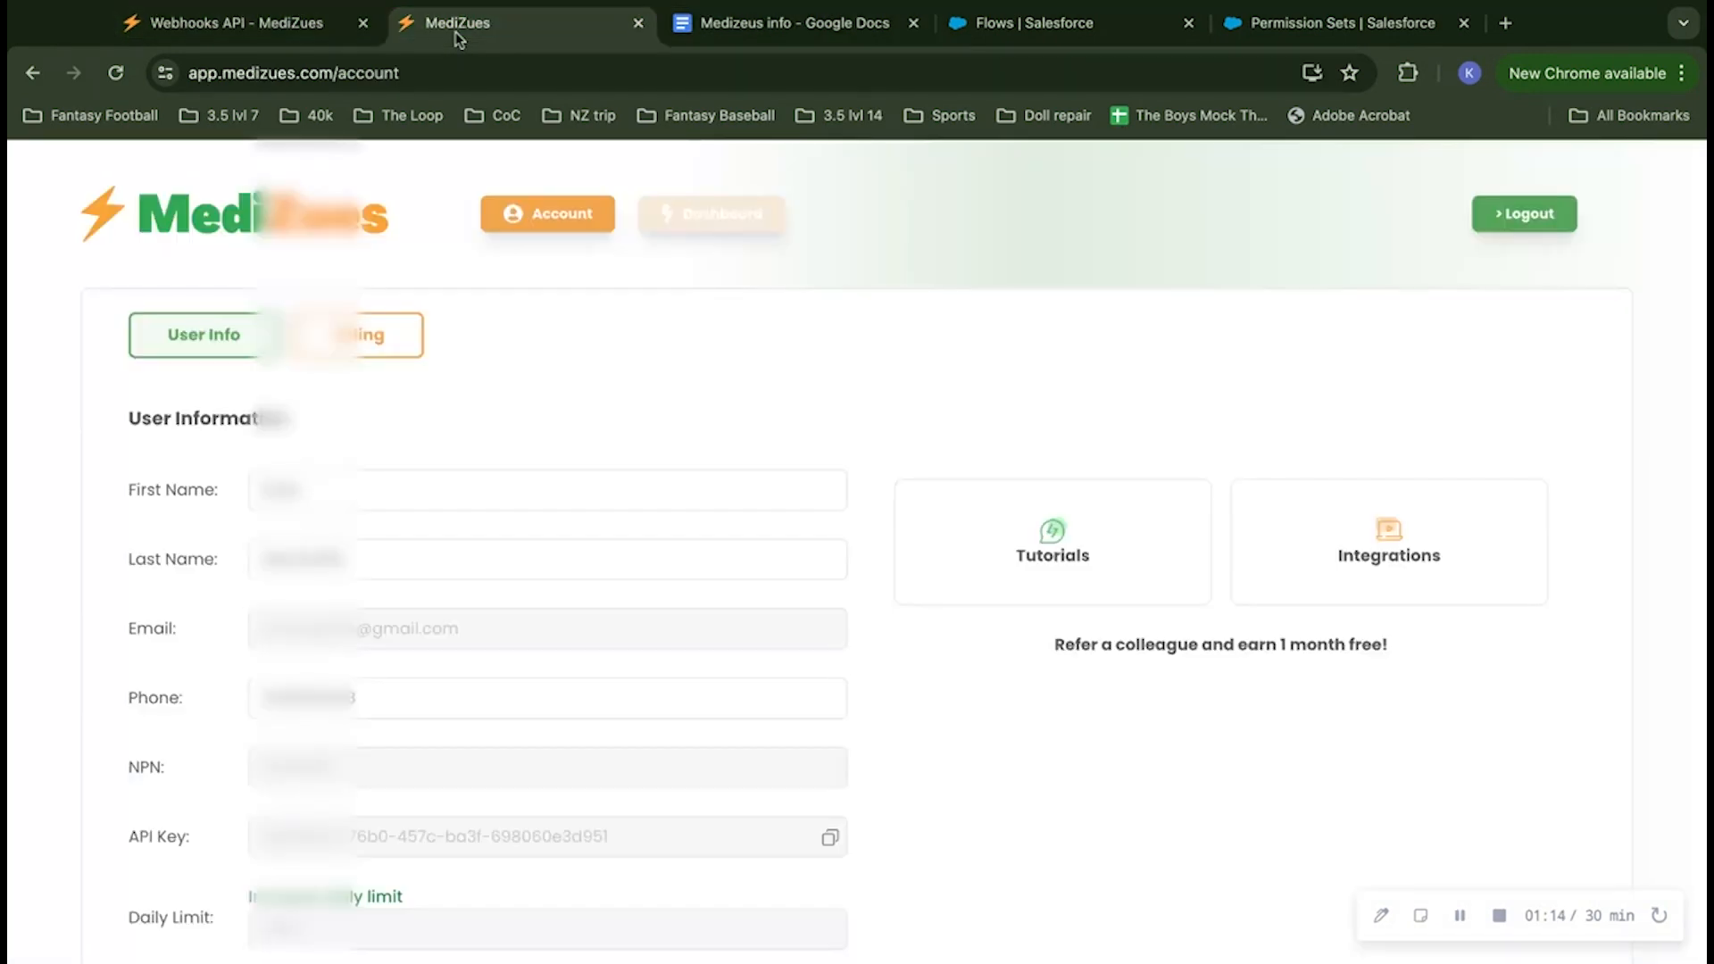
pyautogui.click(718, 219)
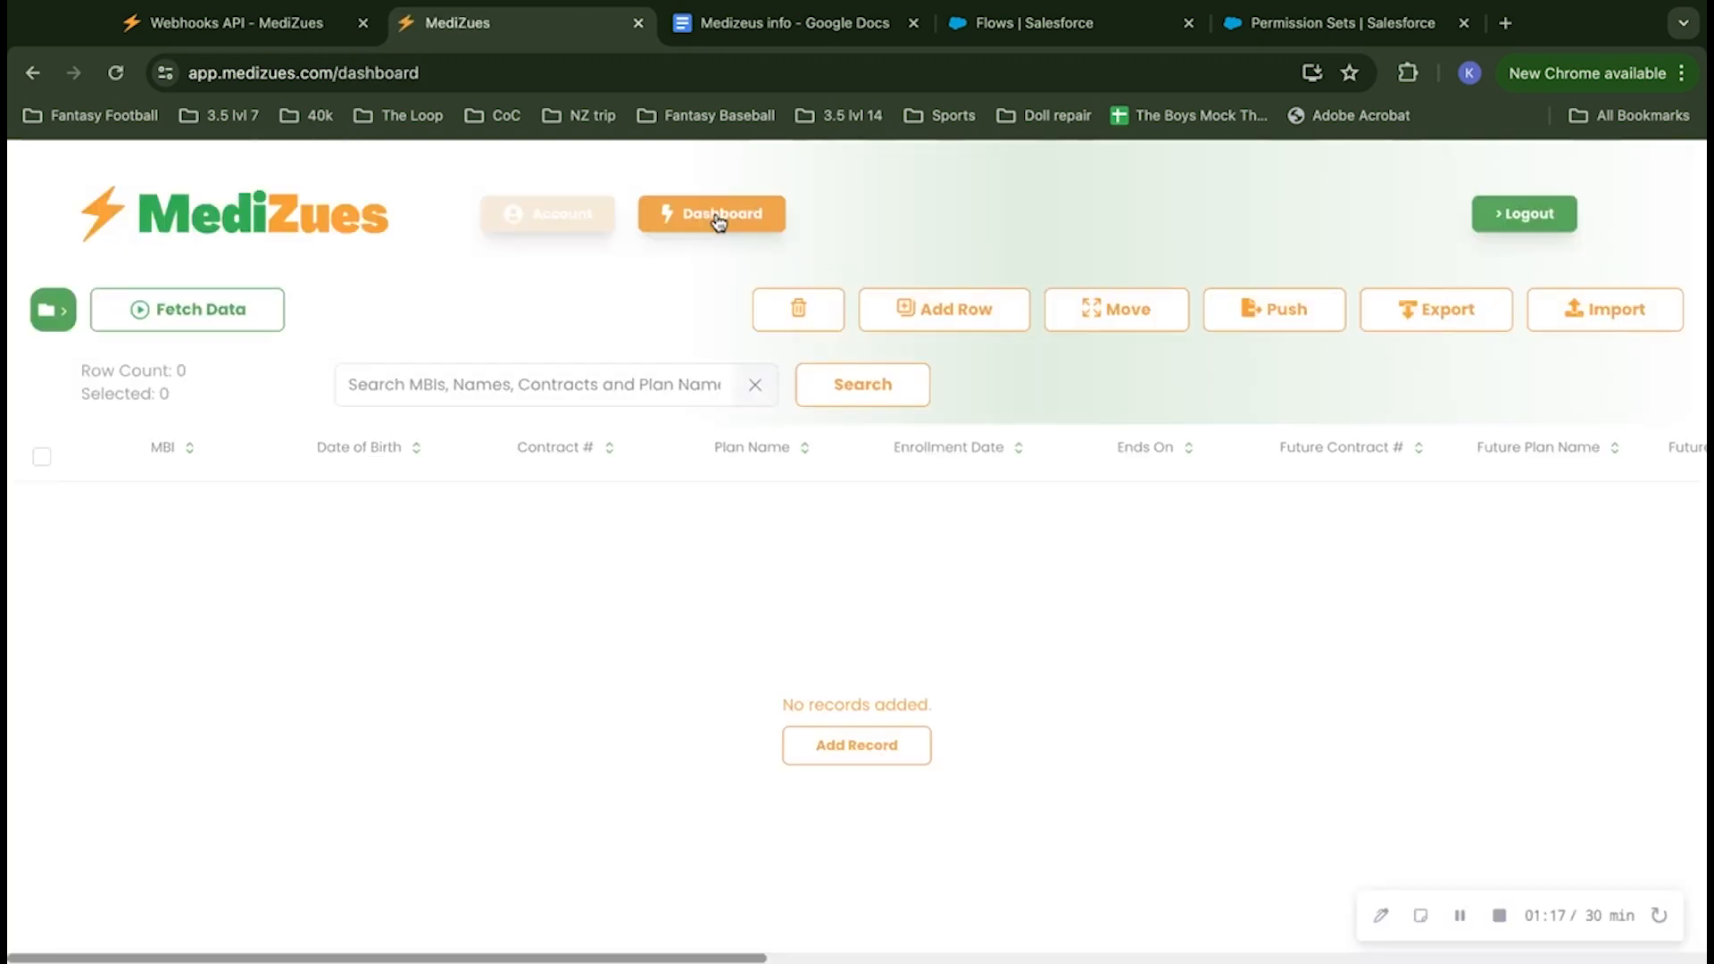
pyautogui.click(54, 310)
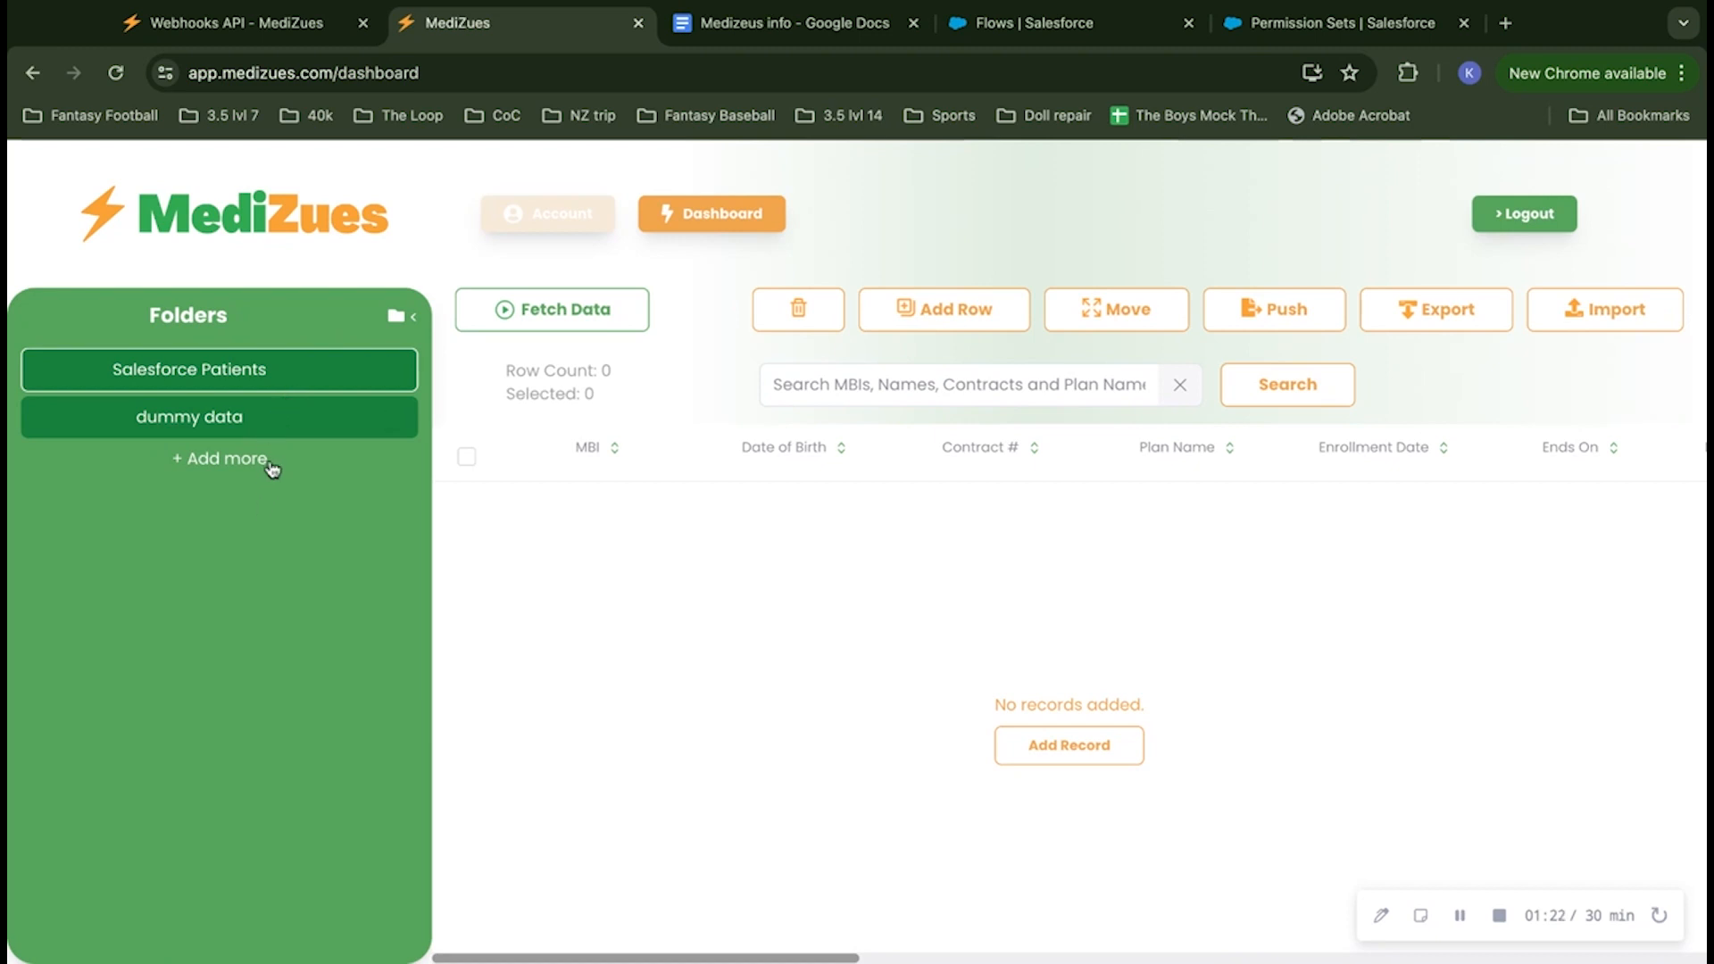
pyautogui.click(359, 379)
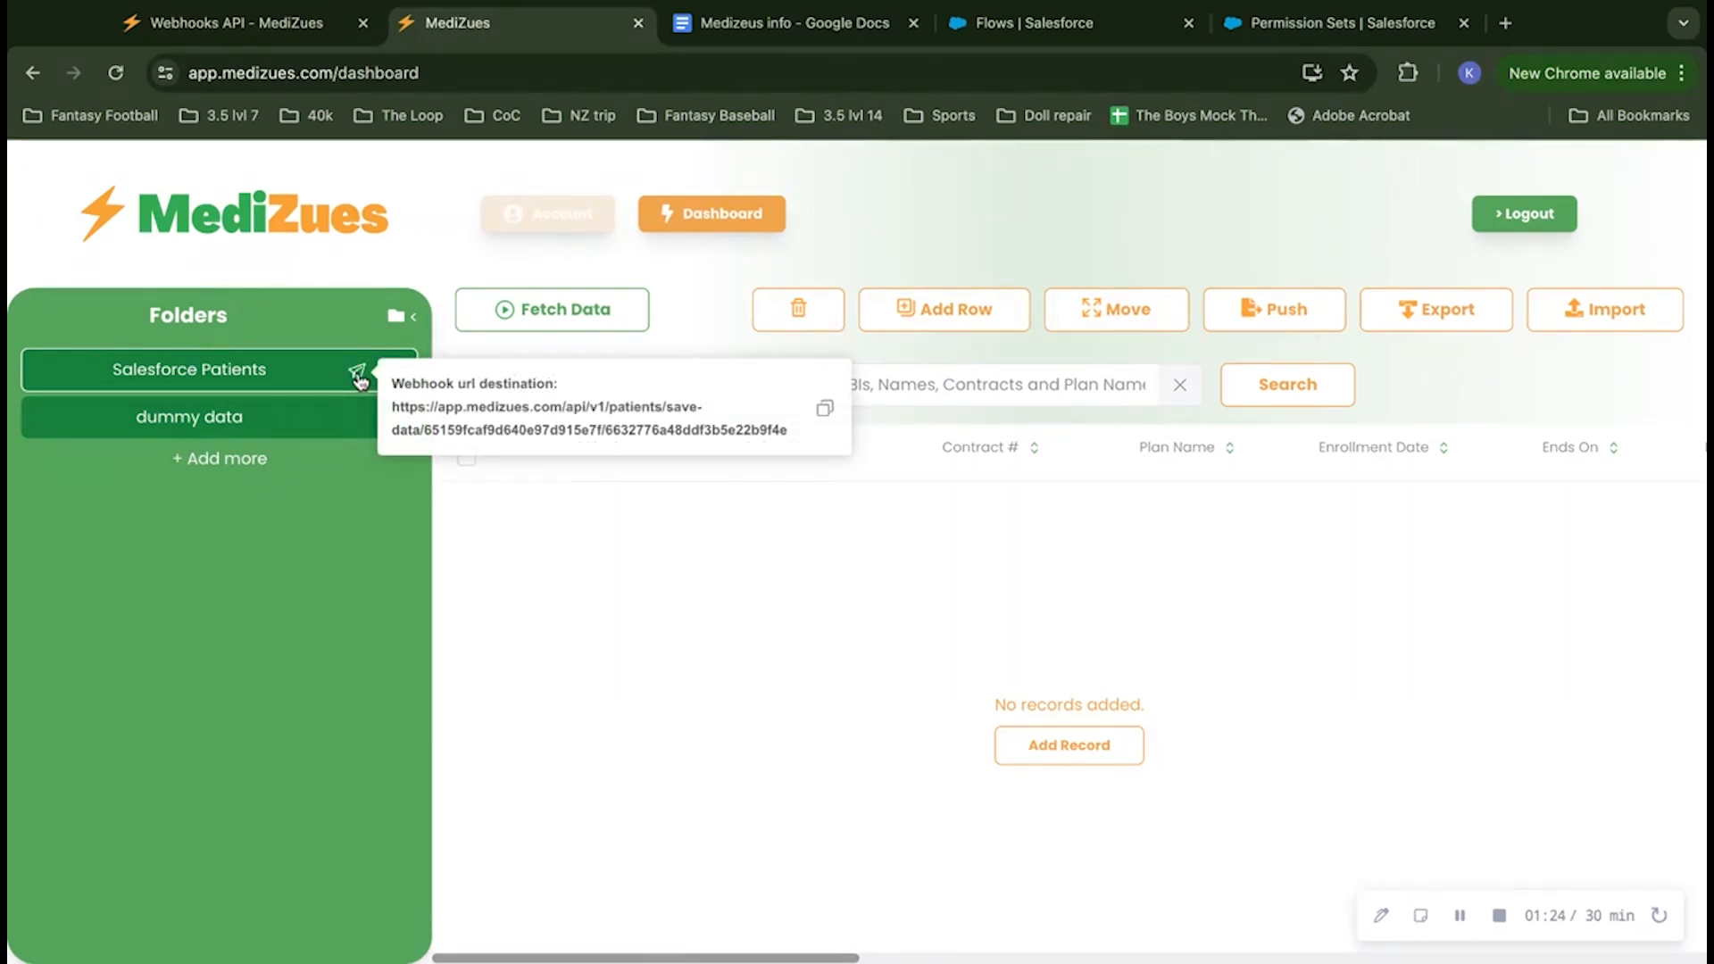
pyautogui.moveTo(391, 409); pyautogui.dragTo(787, 431)
pyautogui.click(824, 426)
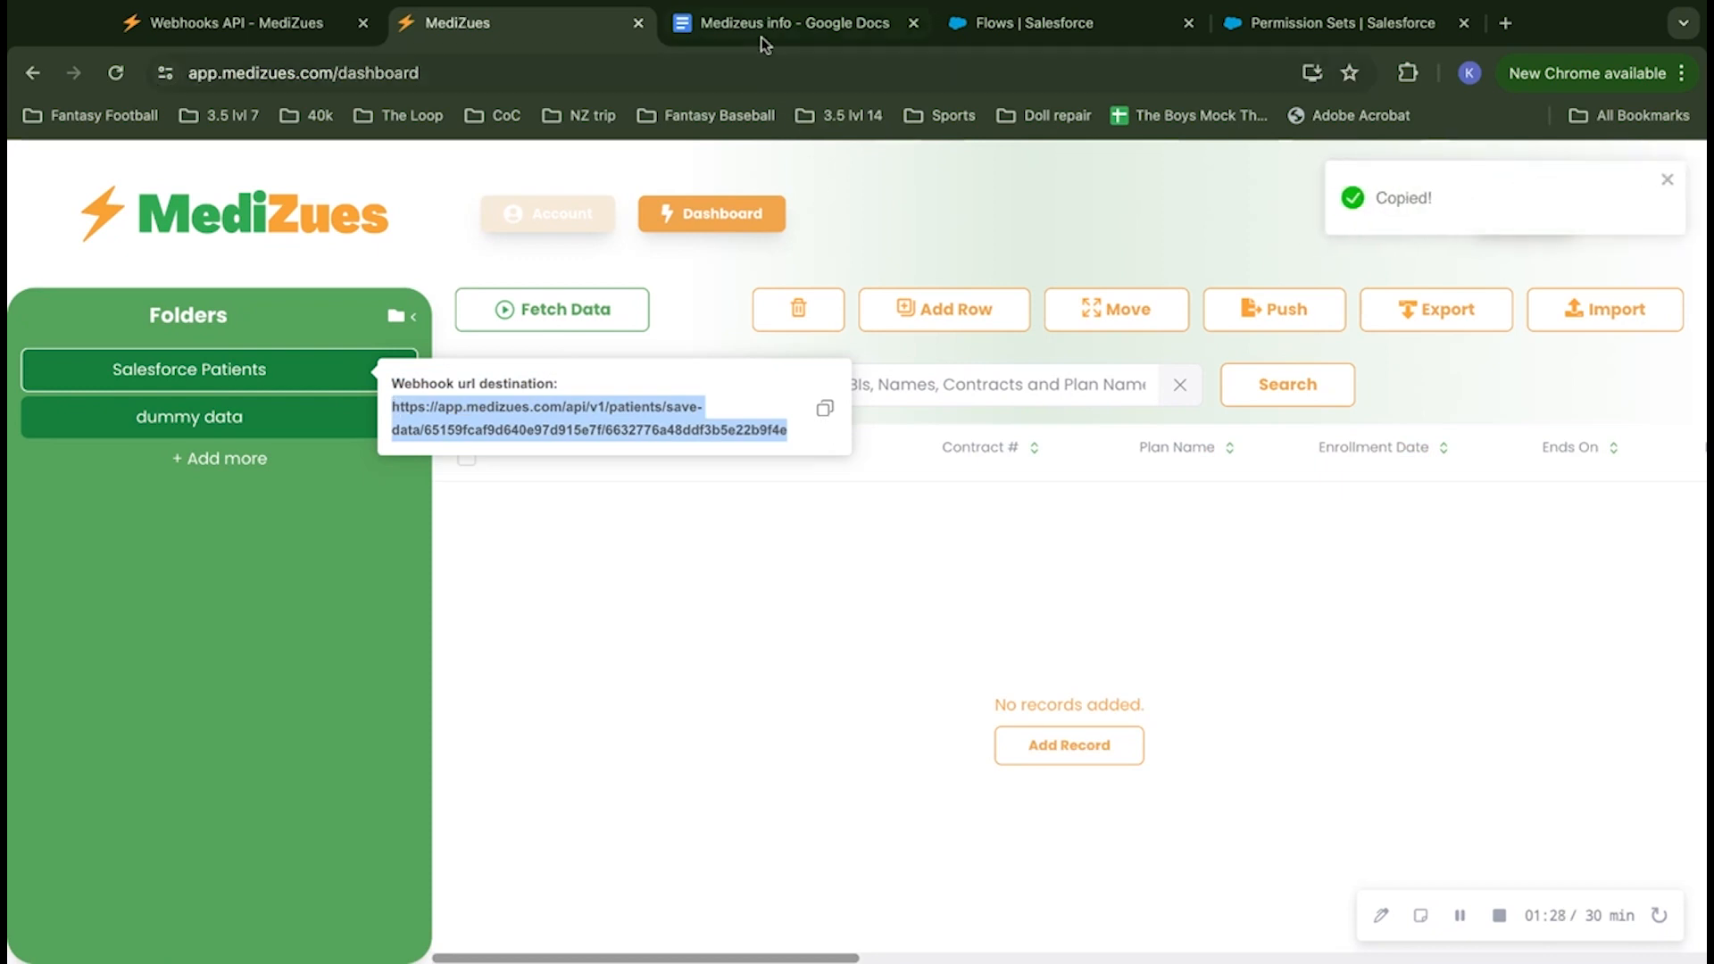
# Step: Add the heading "Webhook URL" below the schema in the Medizeus info document, separated by a blank line
pyautogui.click(762, 35)
pyautogui.click(658, 674)
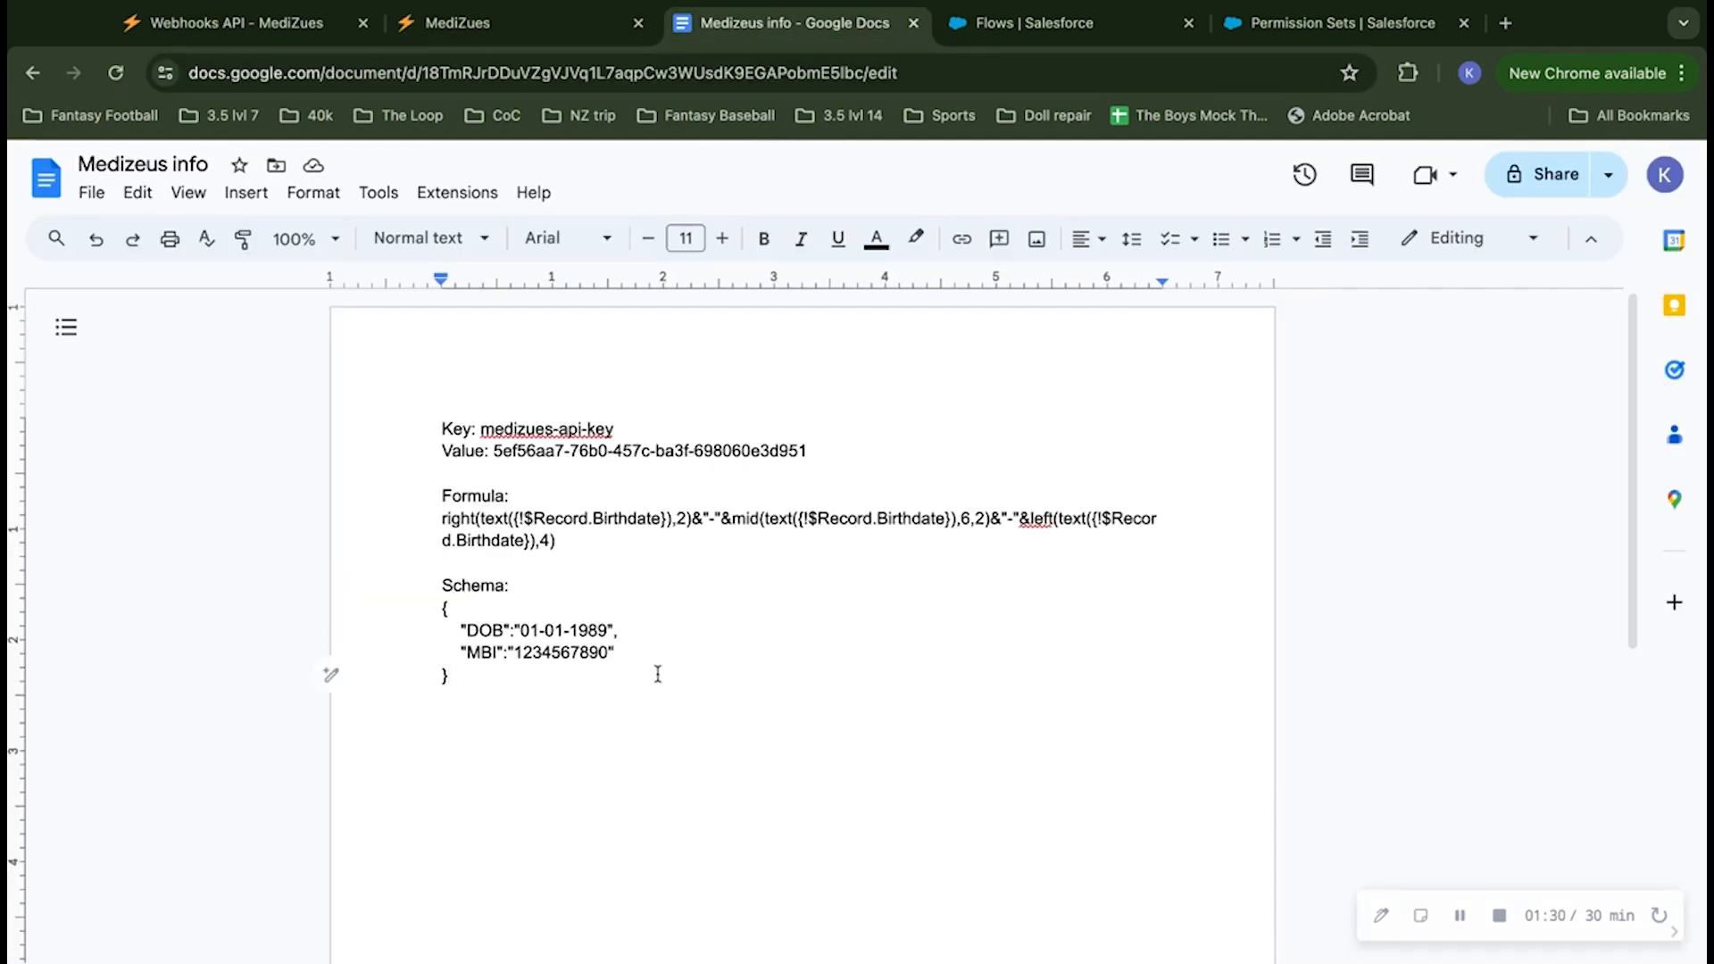
pyautogui.press('Return')
pyautogui.press('Return')
pyautogui.write('Webg')
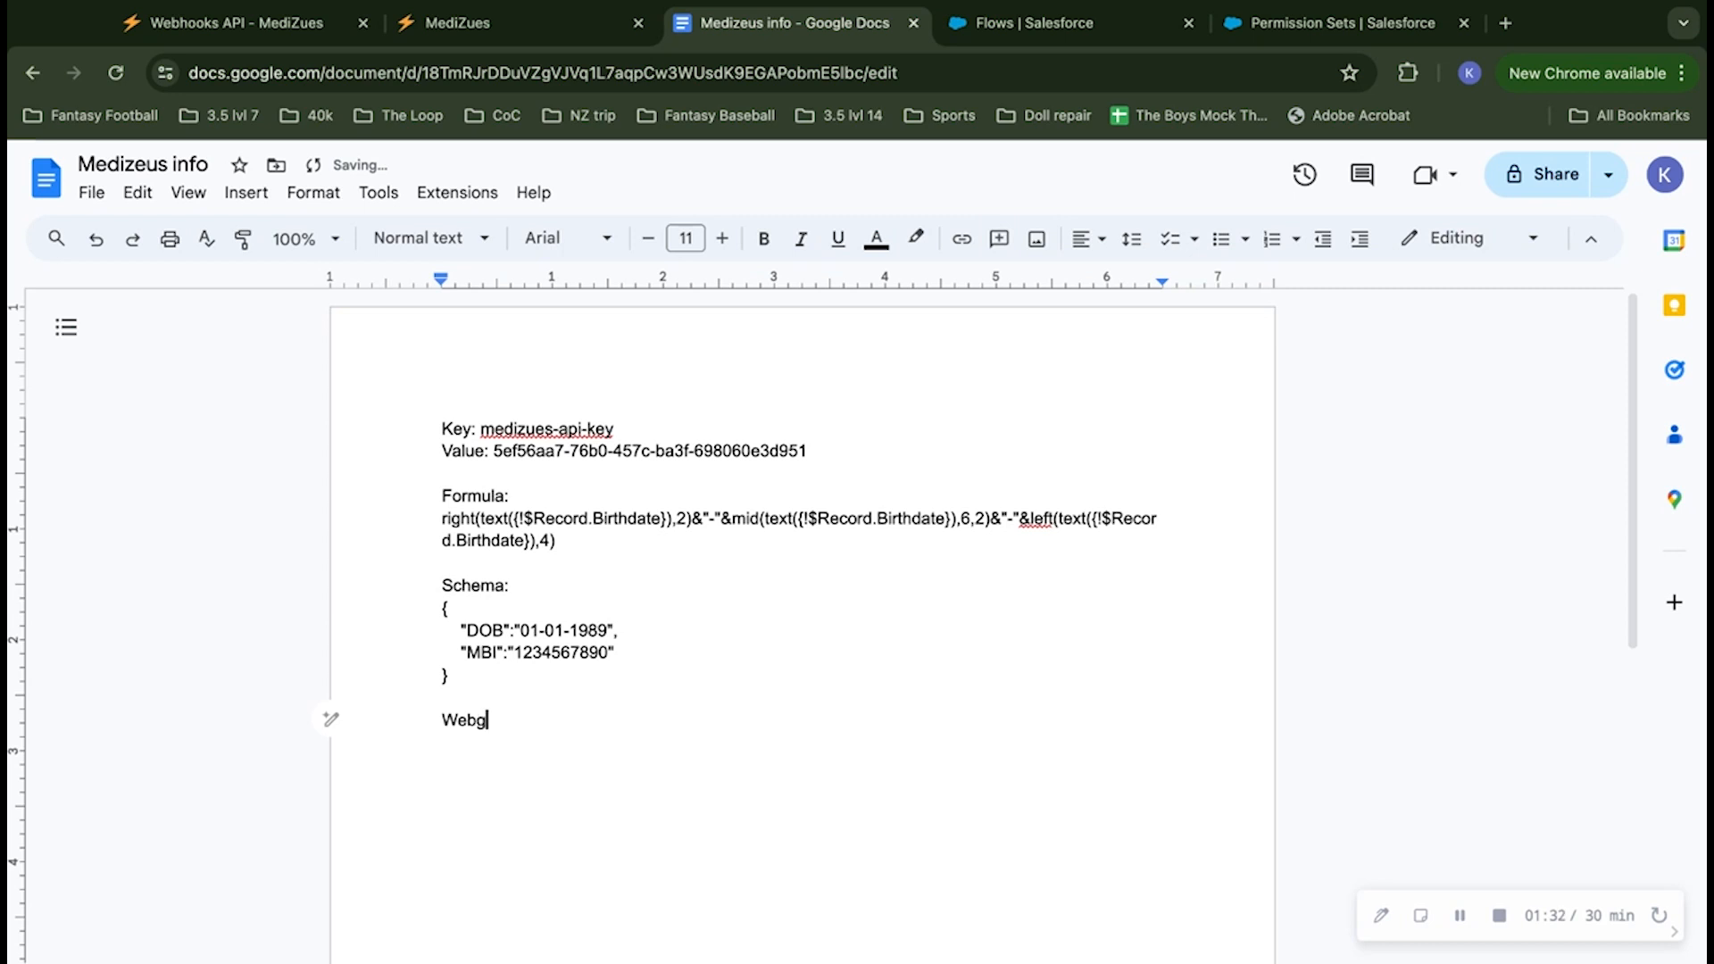
pyautogui.press('BackSpace')
pyautogui.write('hook URI')
pyautogui.press('BackSpace')
pyautogui.write('L')
pyautogui.press('Up')
pyautogui.write(';')
pyautogui.press('BackSpace')
pyautogui.press('BackSpace')
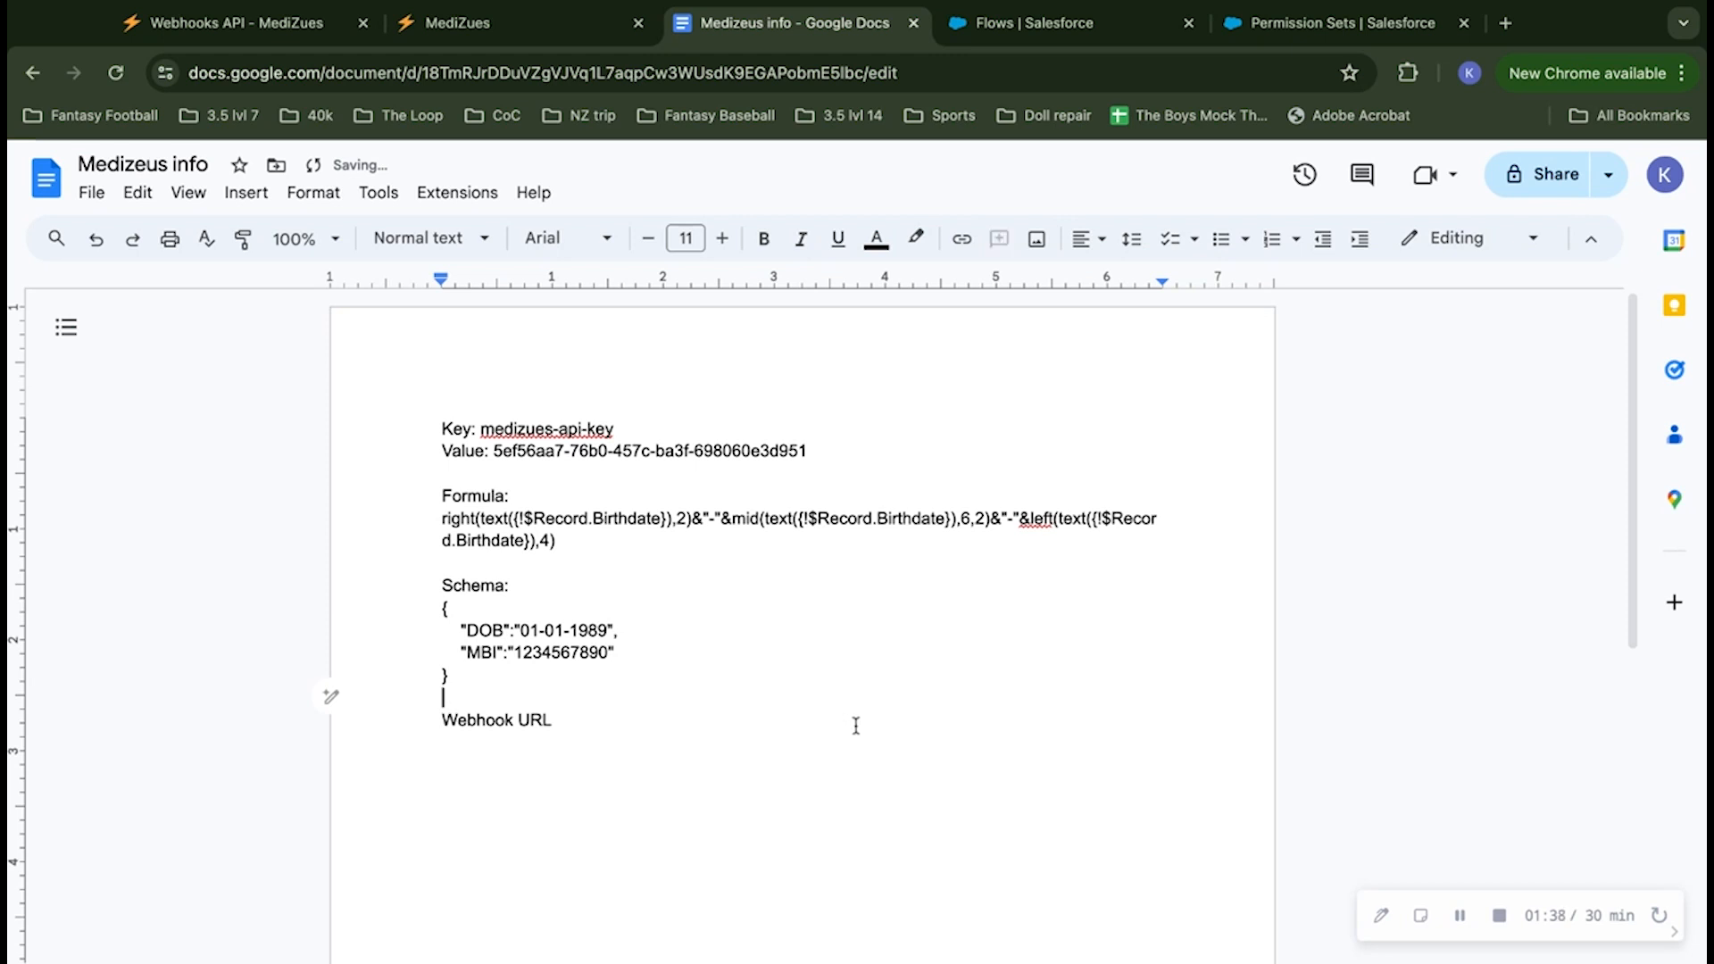
# Step: End the Webhook URL heading with a colon and paste the copied webhook URL on the line below
pyautogui.doubleClick(716, 717)
pyautogui.write(':')
pyautogui.press('Return')
pyautogui.press('super+v')
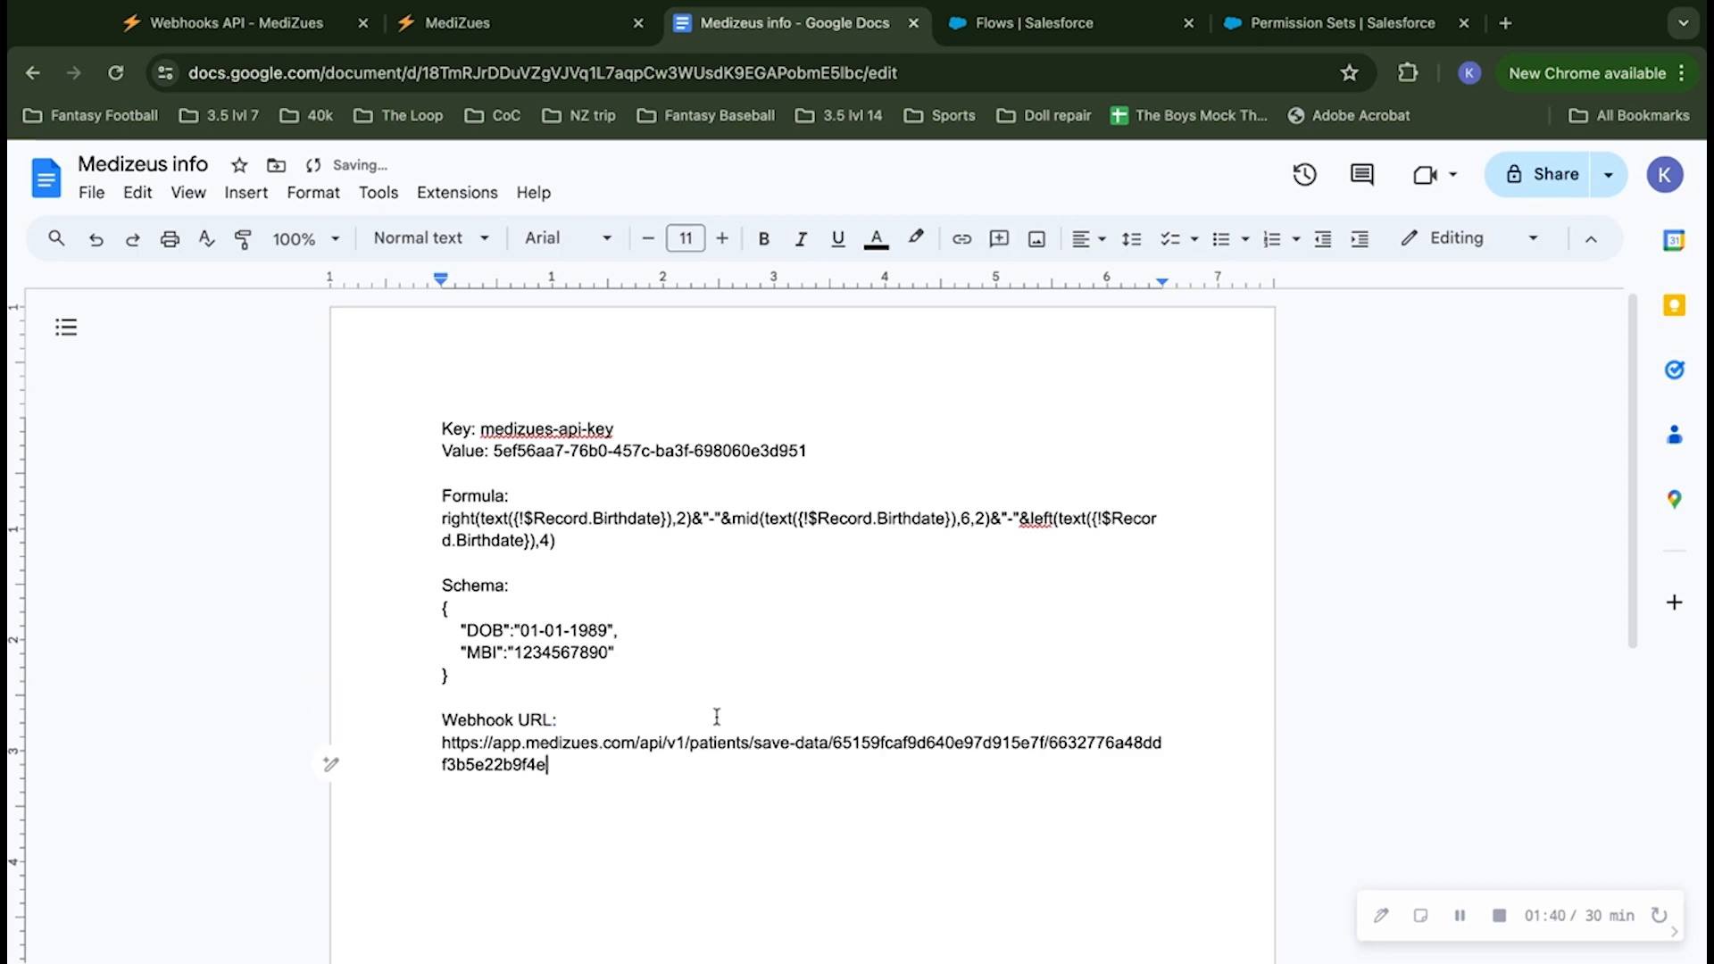
# Step: Return to the MediZues dashboard, dismiss the webhook URL popup and review the Salesforce Patients folder
pyautogui.click(474, 23)
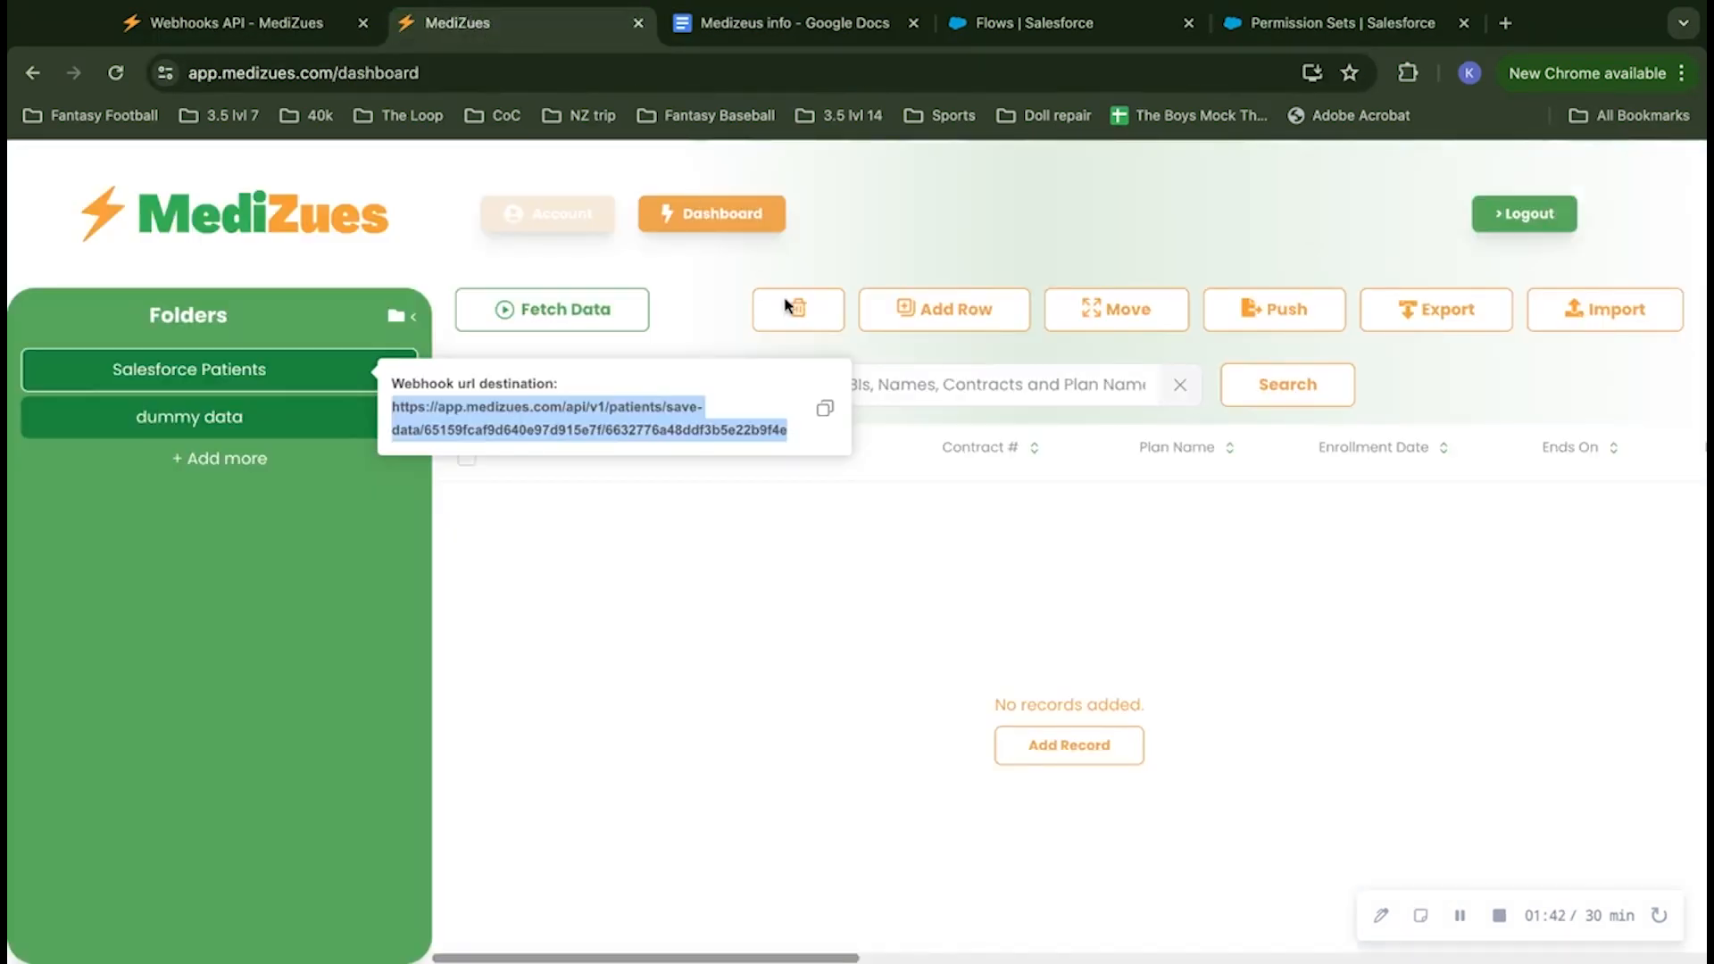
pyautogui.click(697, 587)
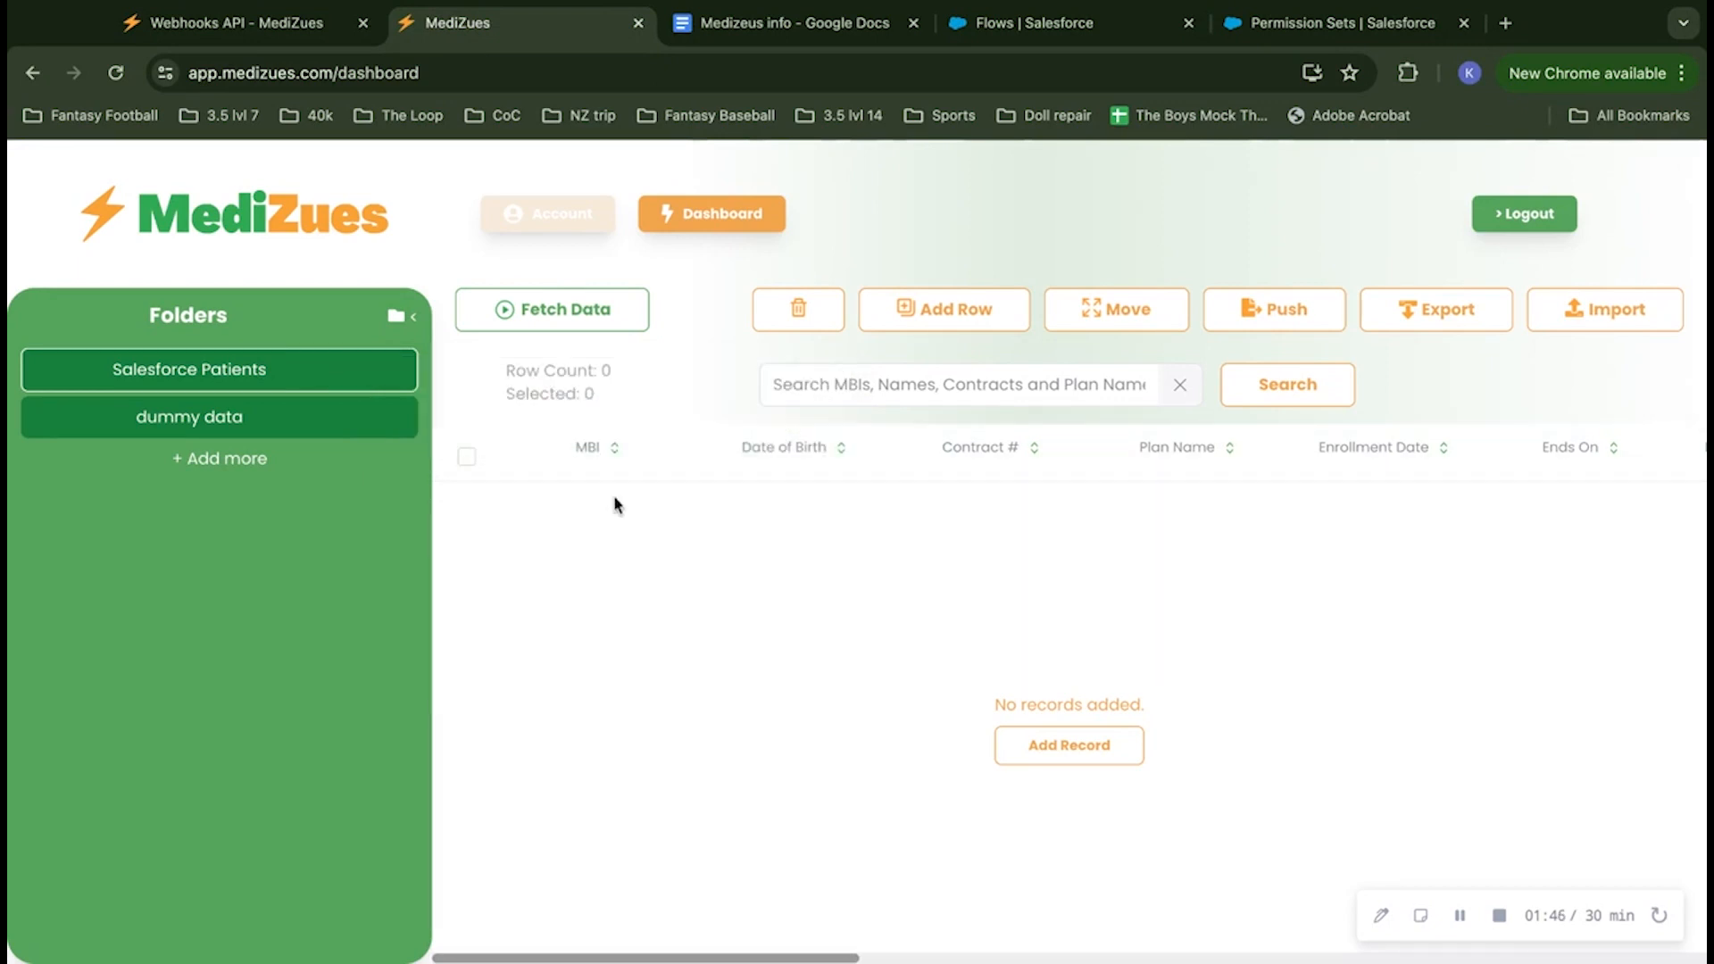
pyautogui.moveTo(356, 378)
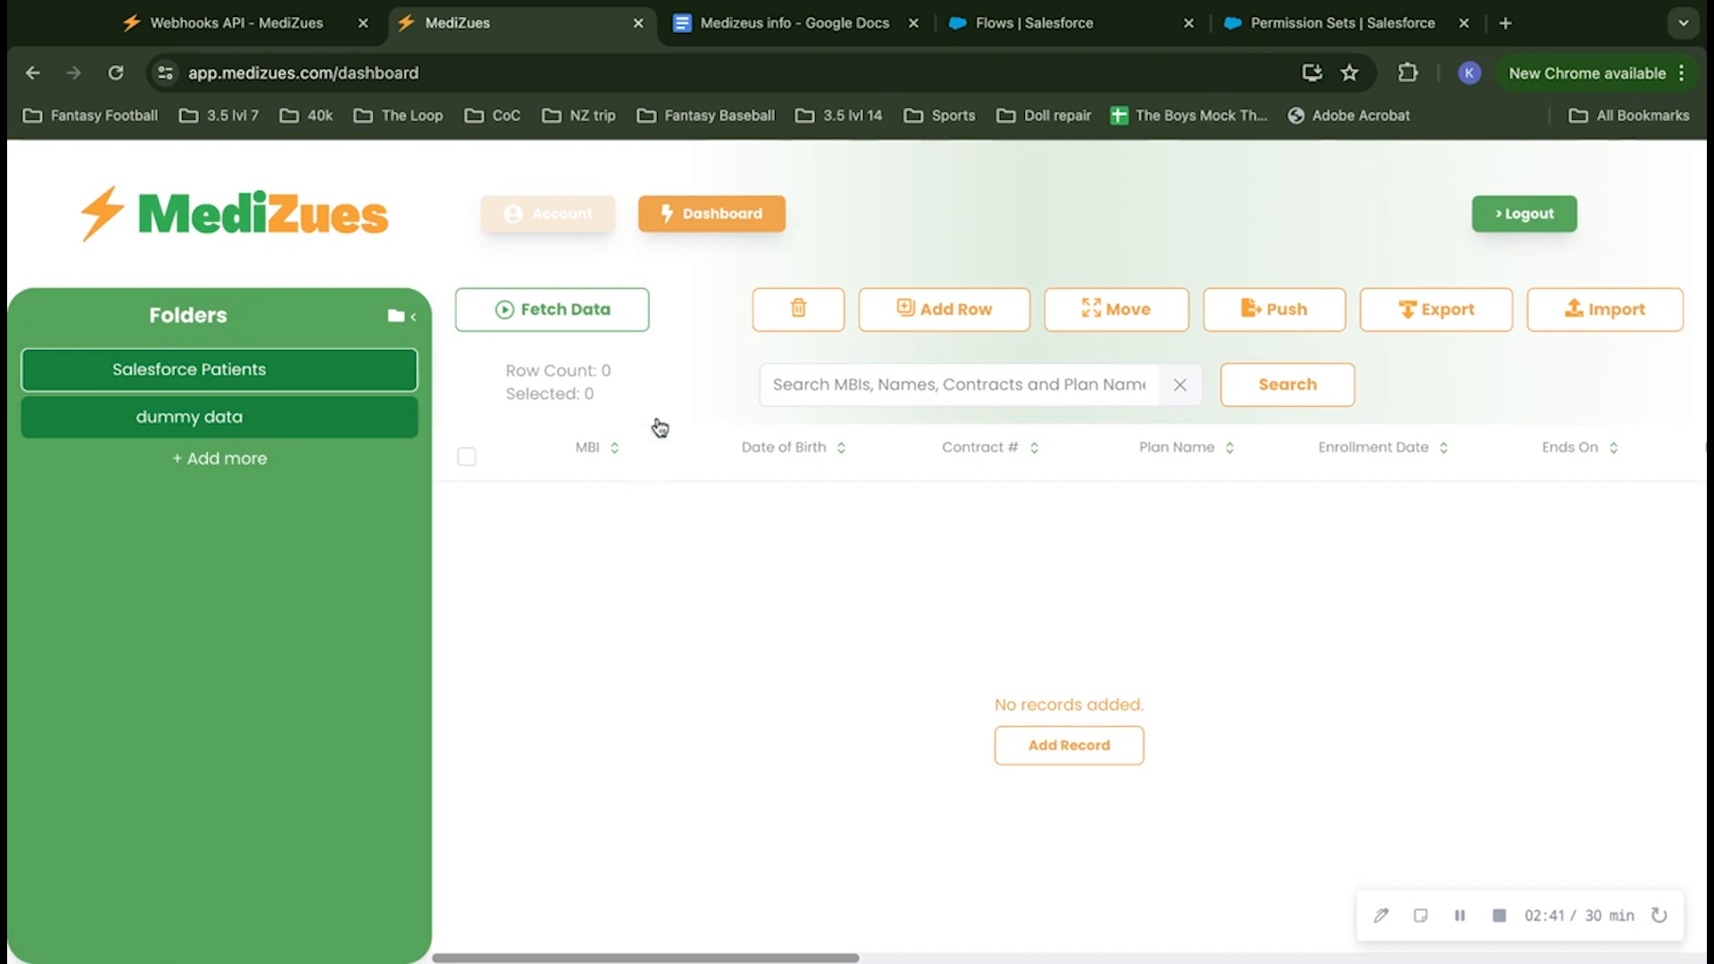
# Step: Switch to Salesforce Setup, search the setup pages for "named" and open Named Credentials
pyautogui.click(760, 29)
pyautogui.click(1056, 27)
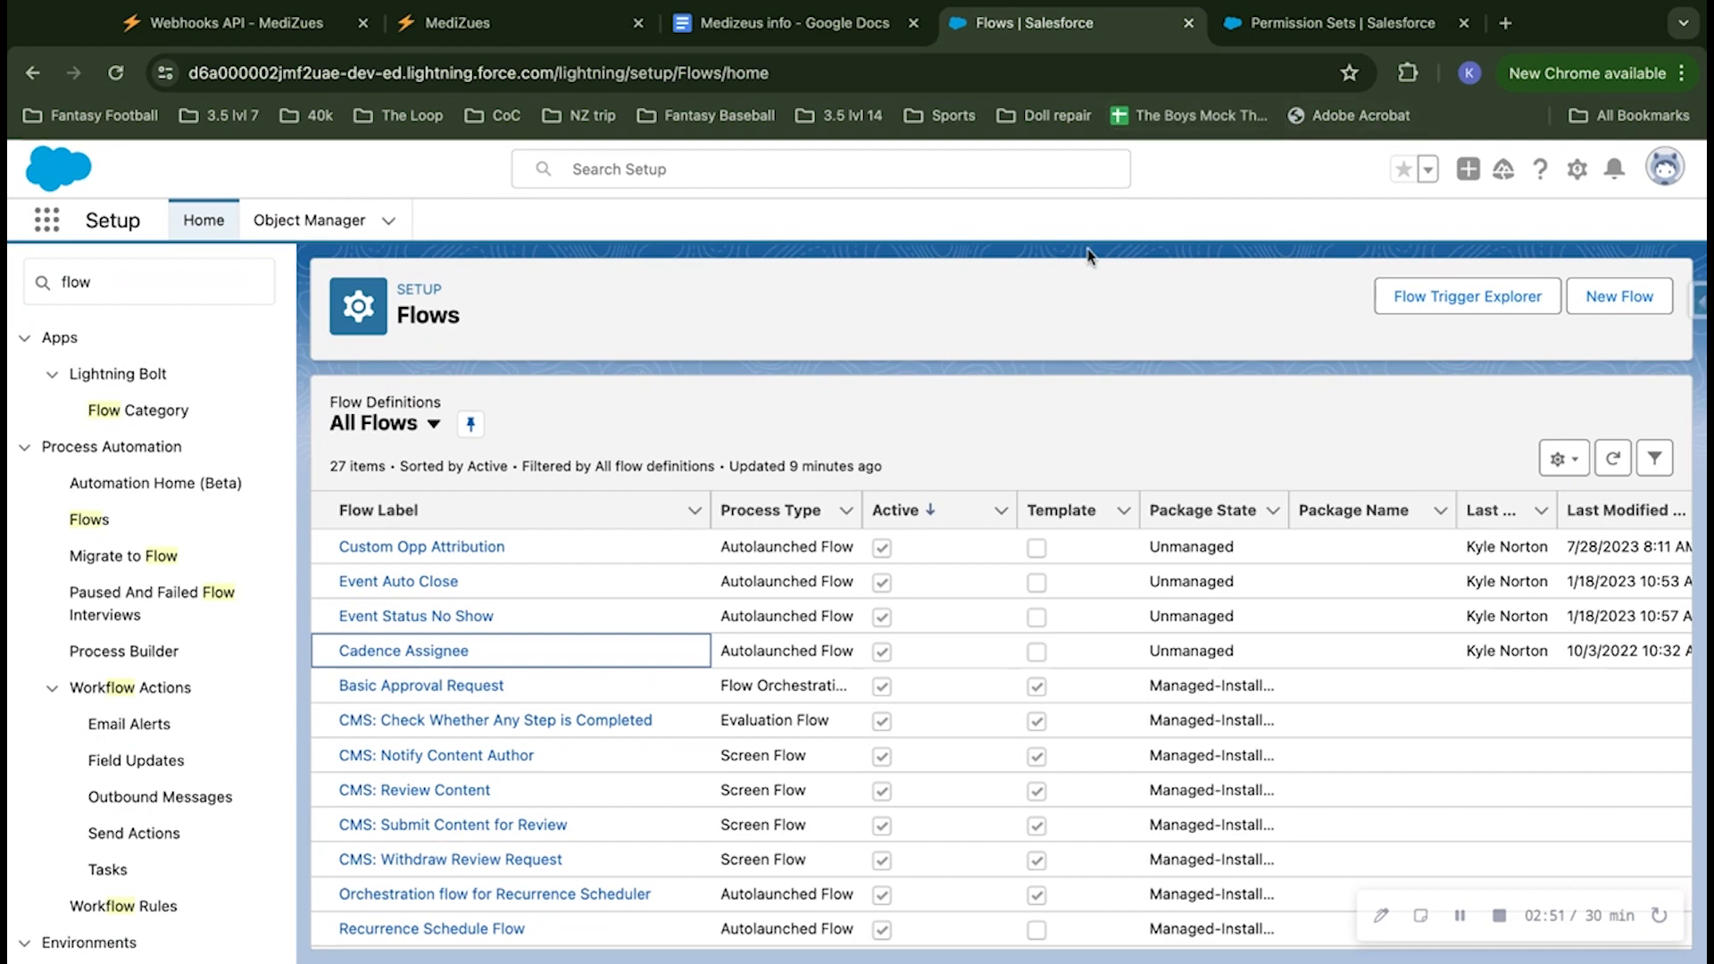
pyautogui.click(1291, 25)
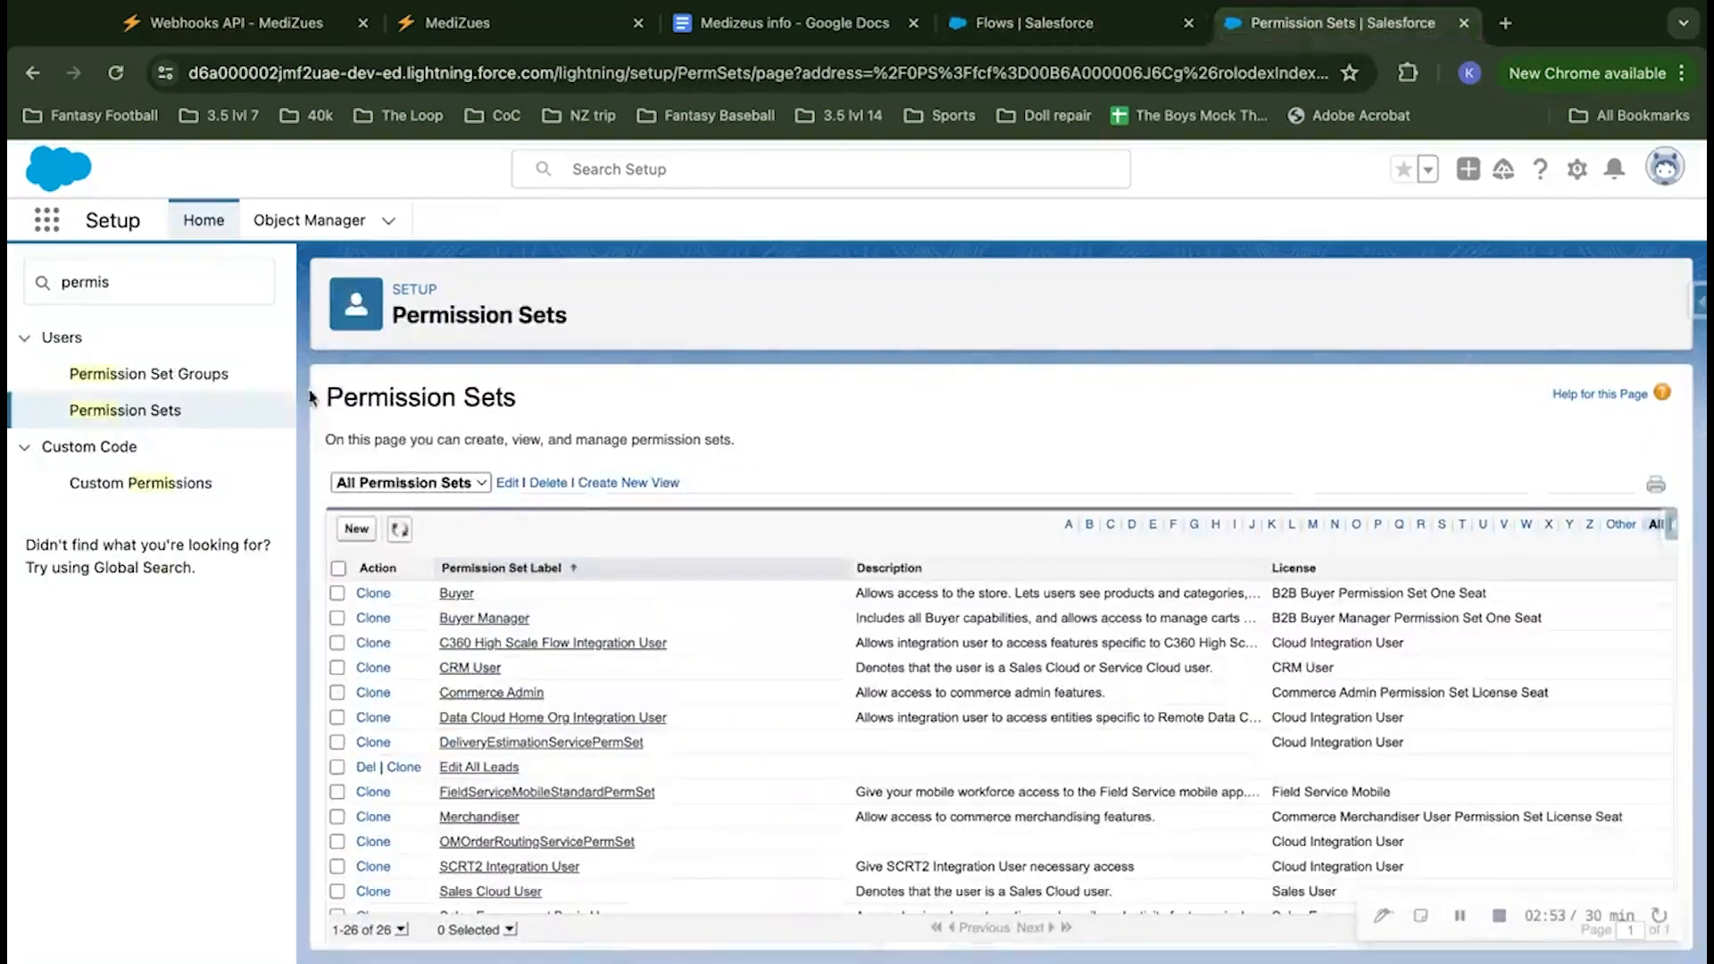
pyautogui.click(142, 288)
pyautogui.doubleClick(142, 288)
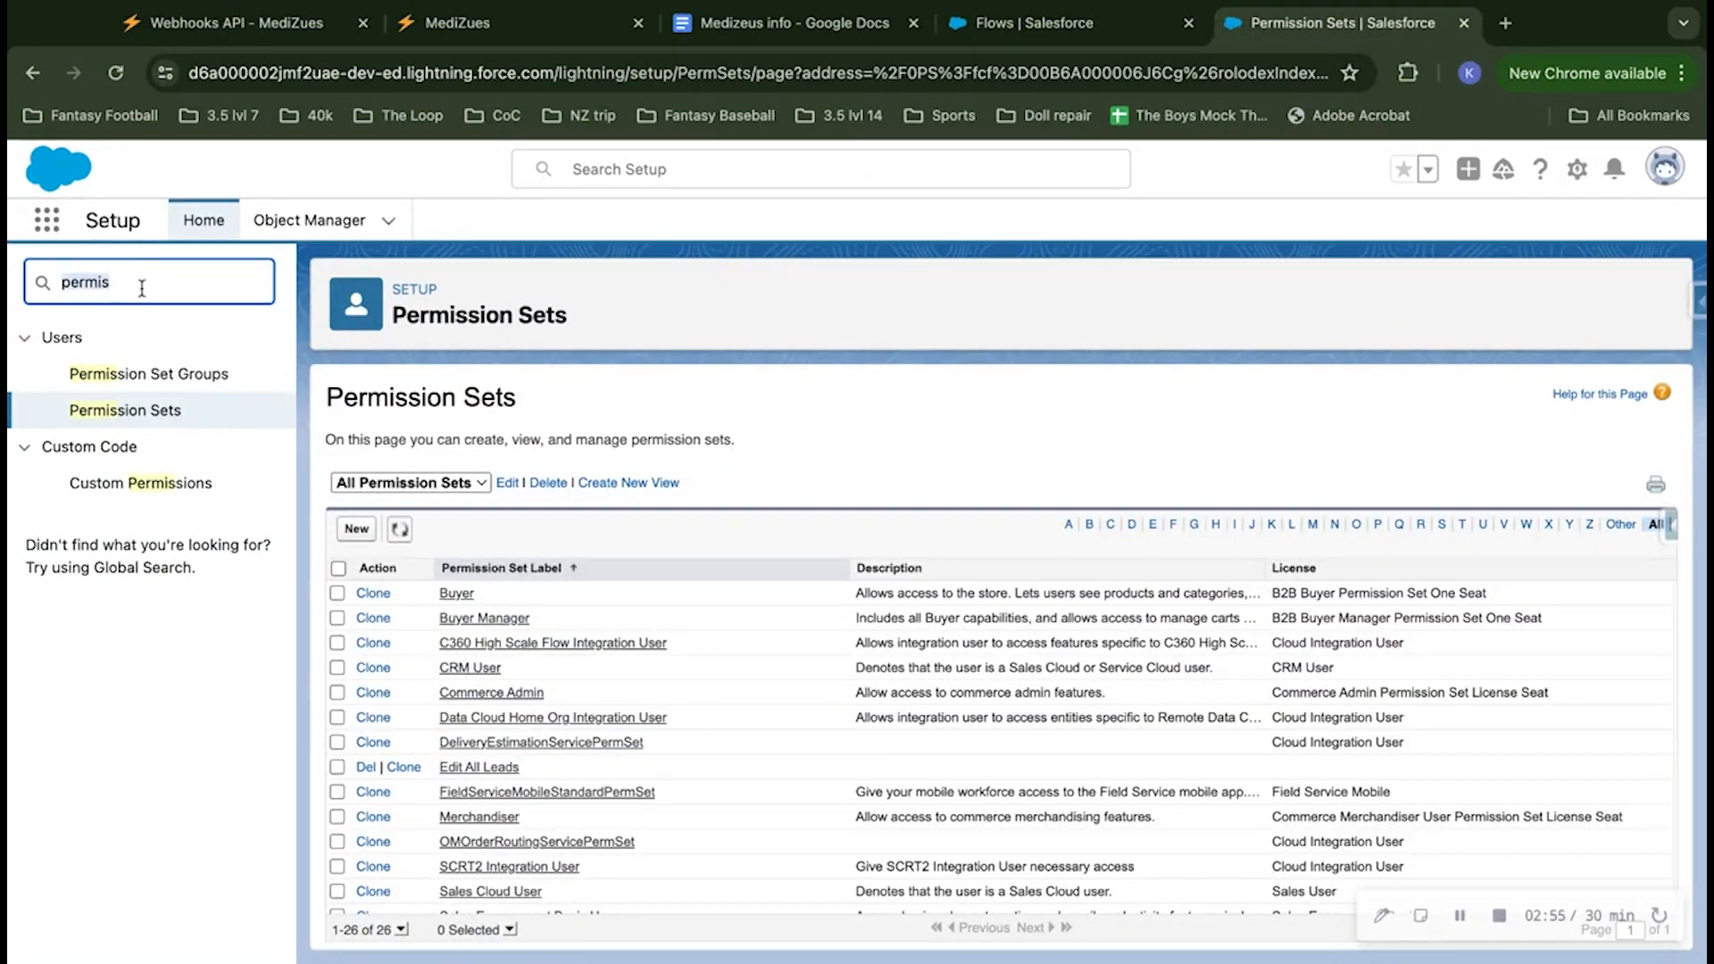
pyautogui.press('BackSpace')
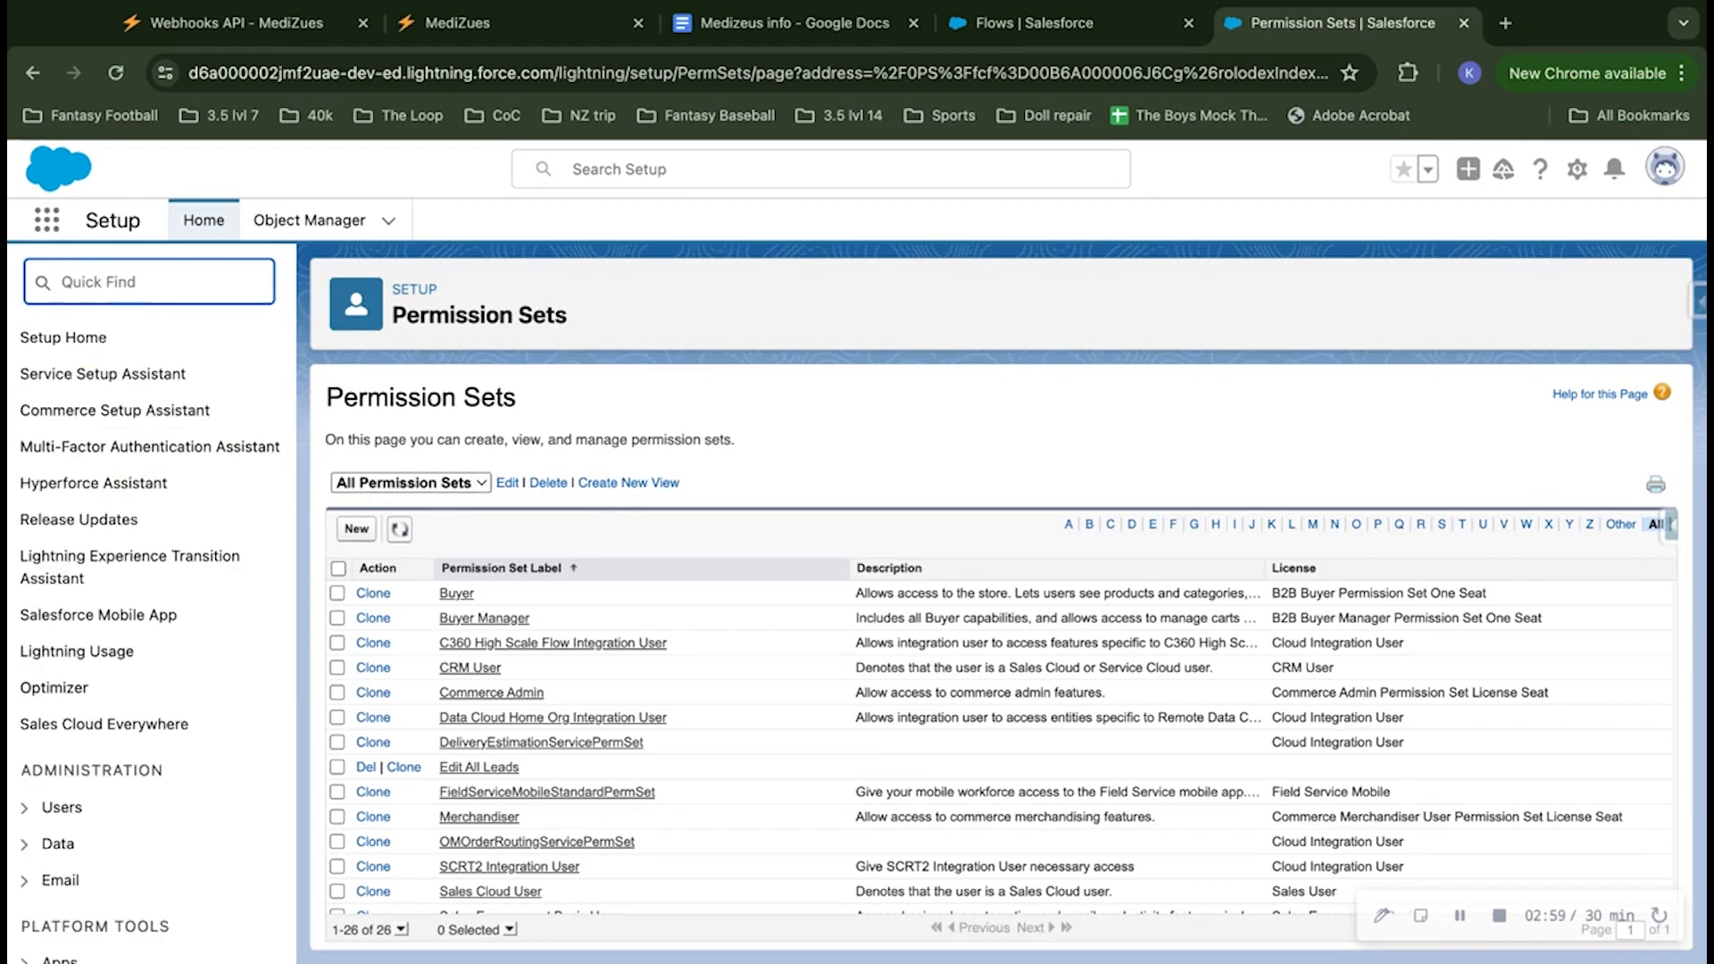
pyautogui.write('named')
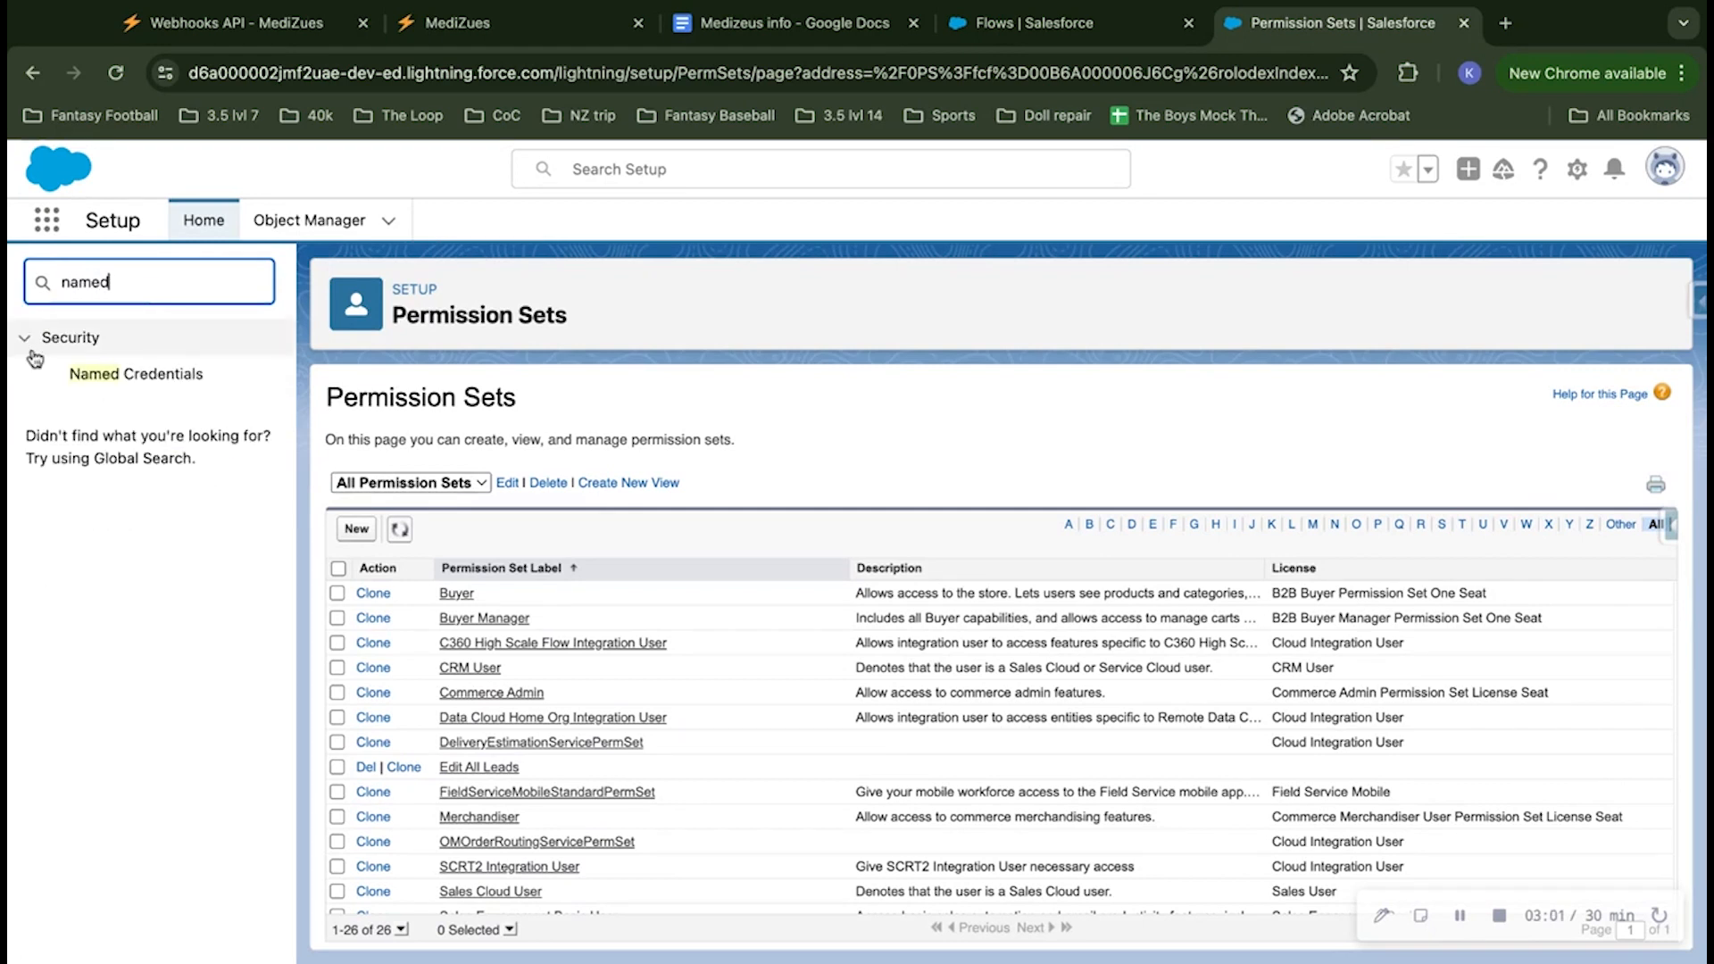
pyautogui.click(138, 369)
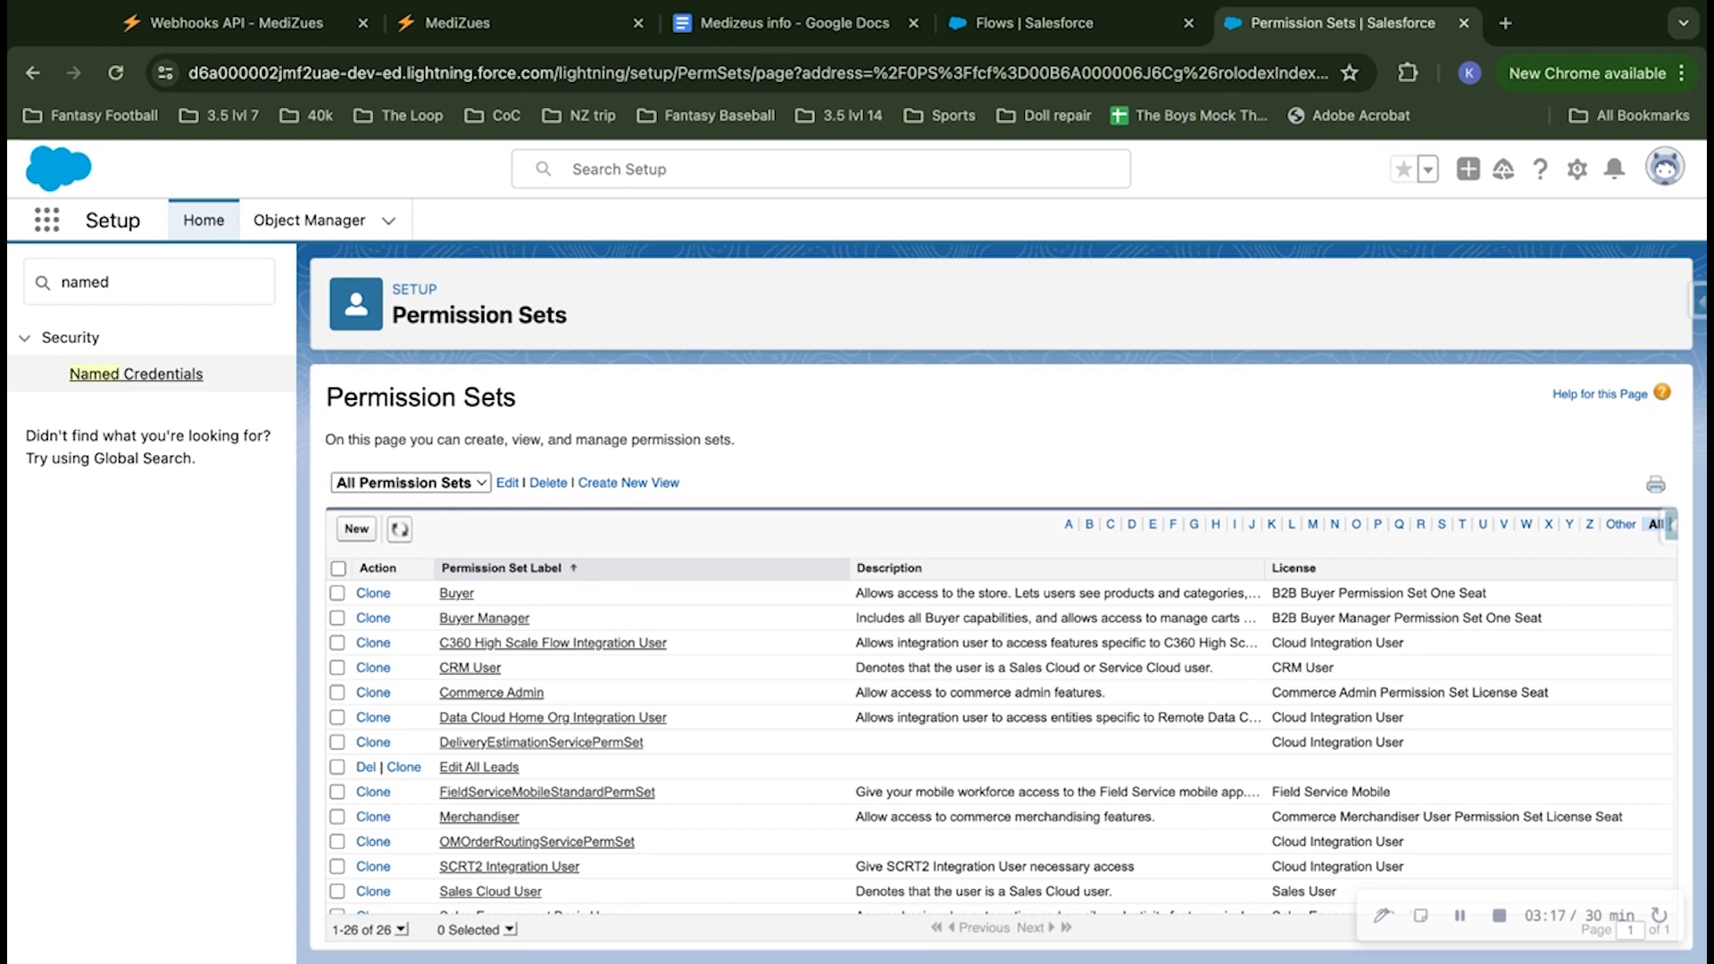
pyautogui.click(136, 373)
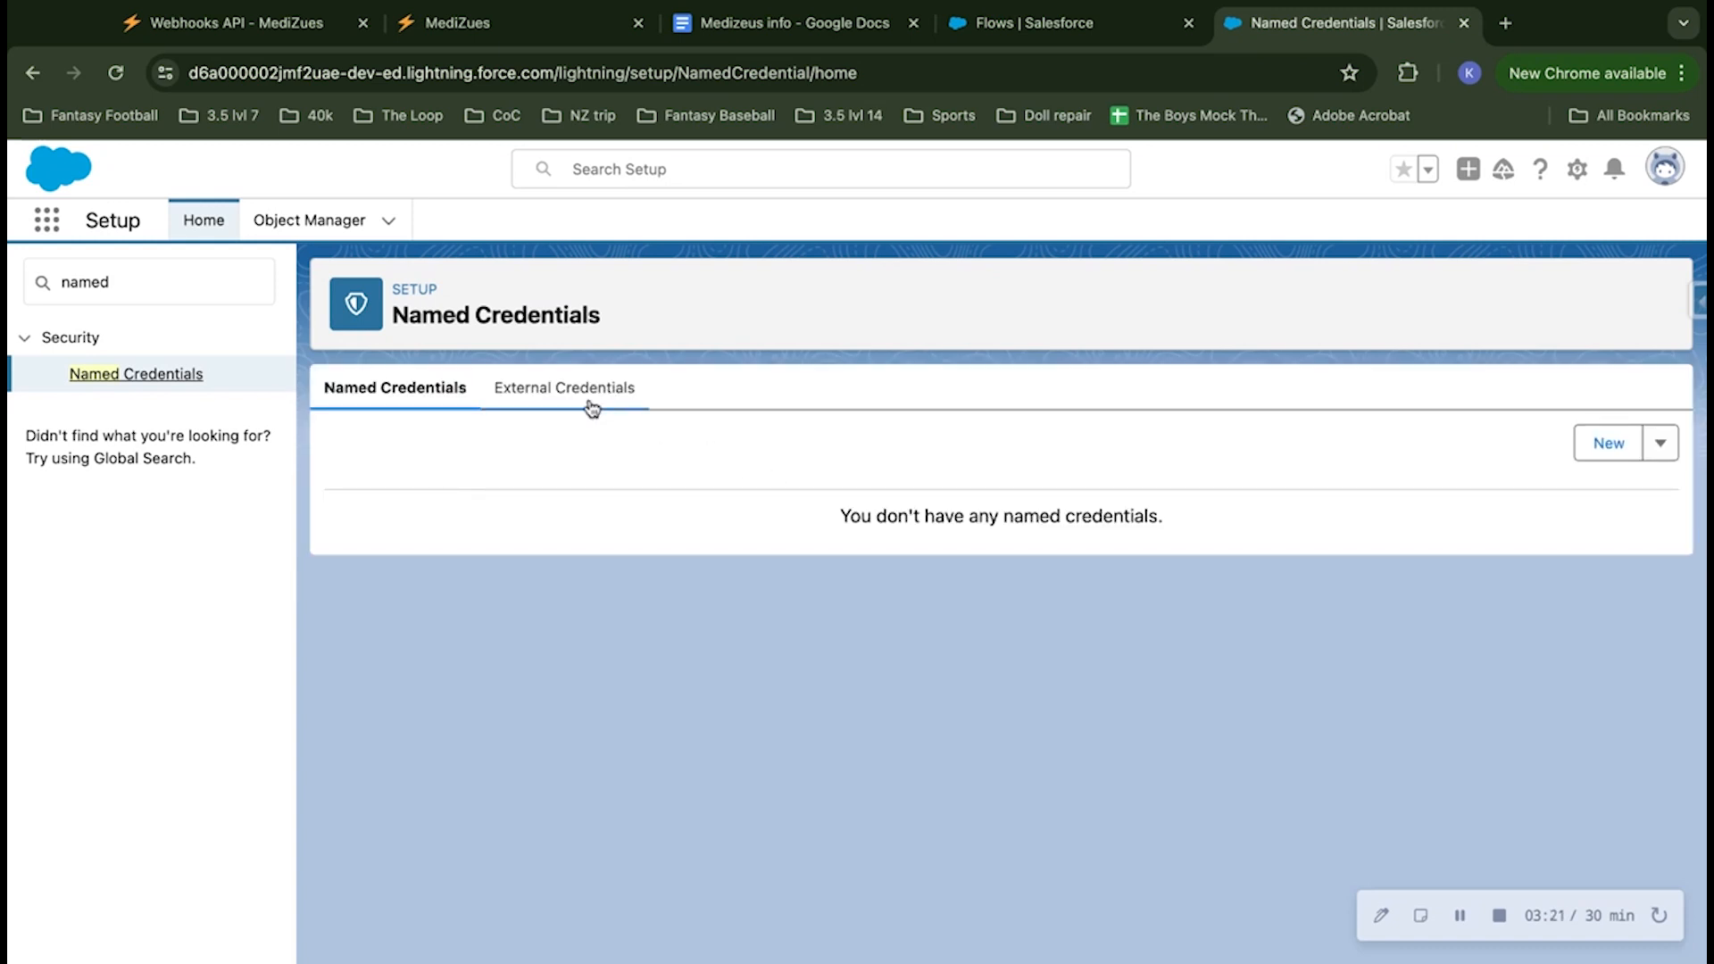
# Step: Start a new external credential labelled Medizuesapi with the Custom authentication protocol
pyautogui.click(591, 406)
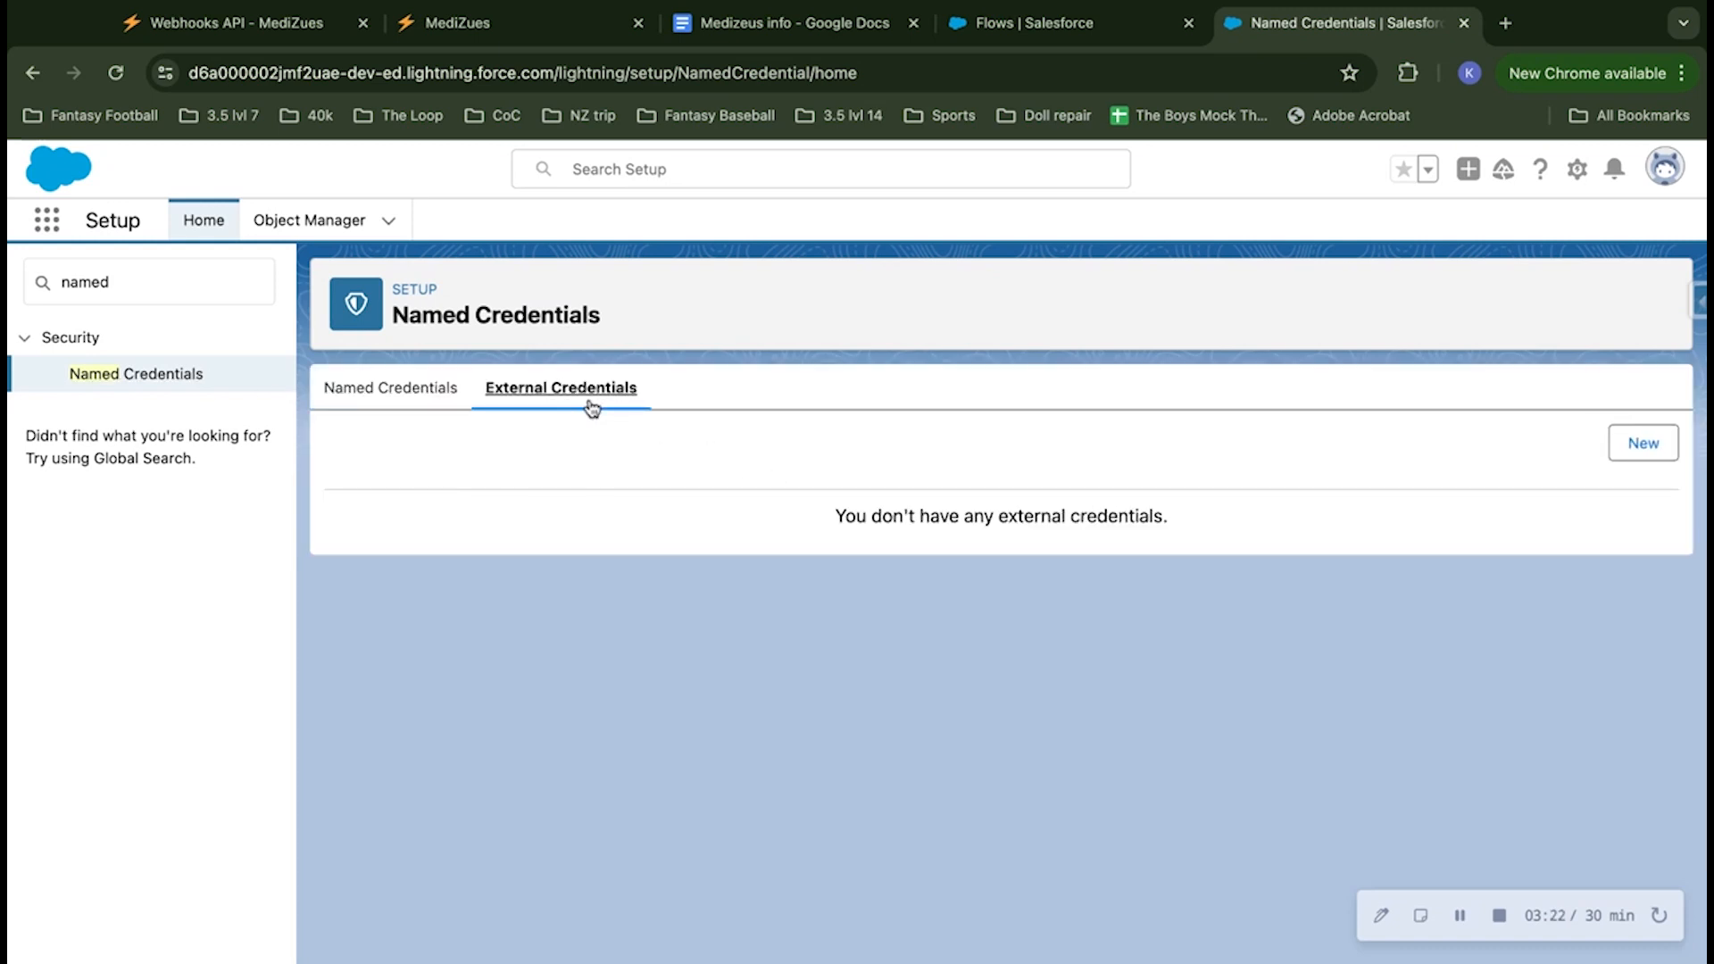
pyautogui.click(1654, 453)
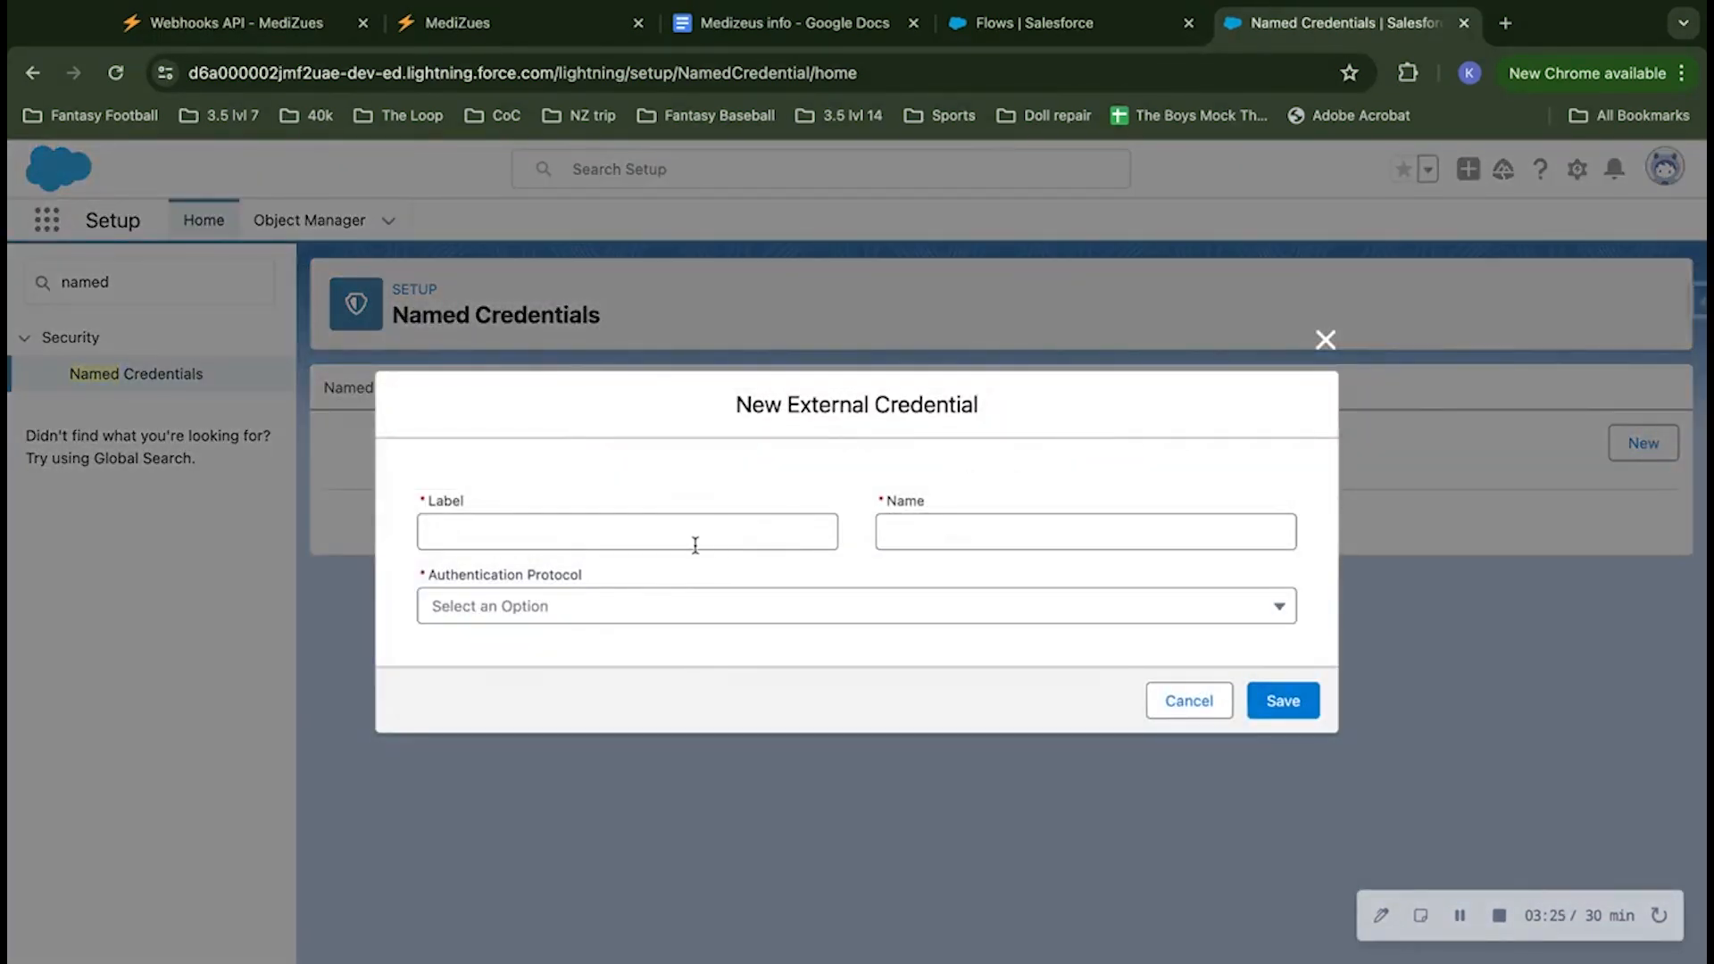
pyautogui.click(696, 530)
pyautogui.write('Mediz')
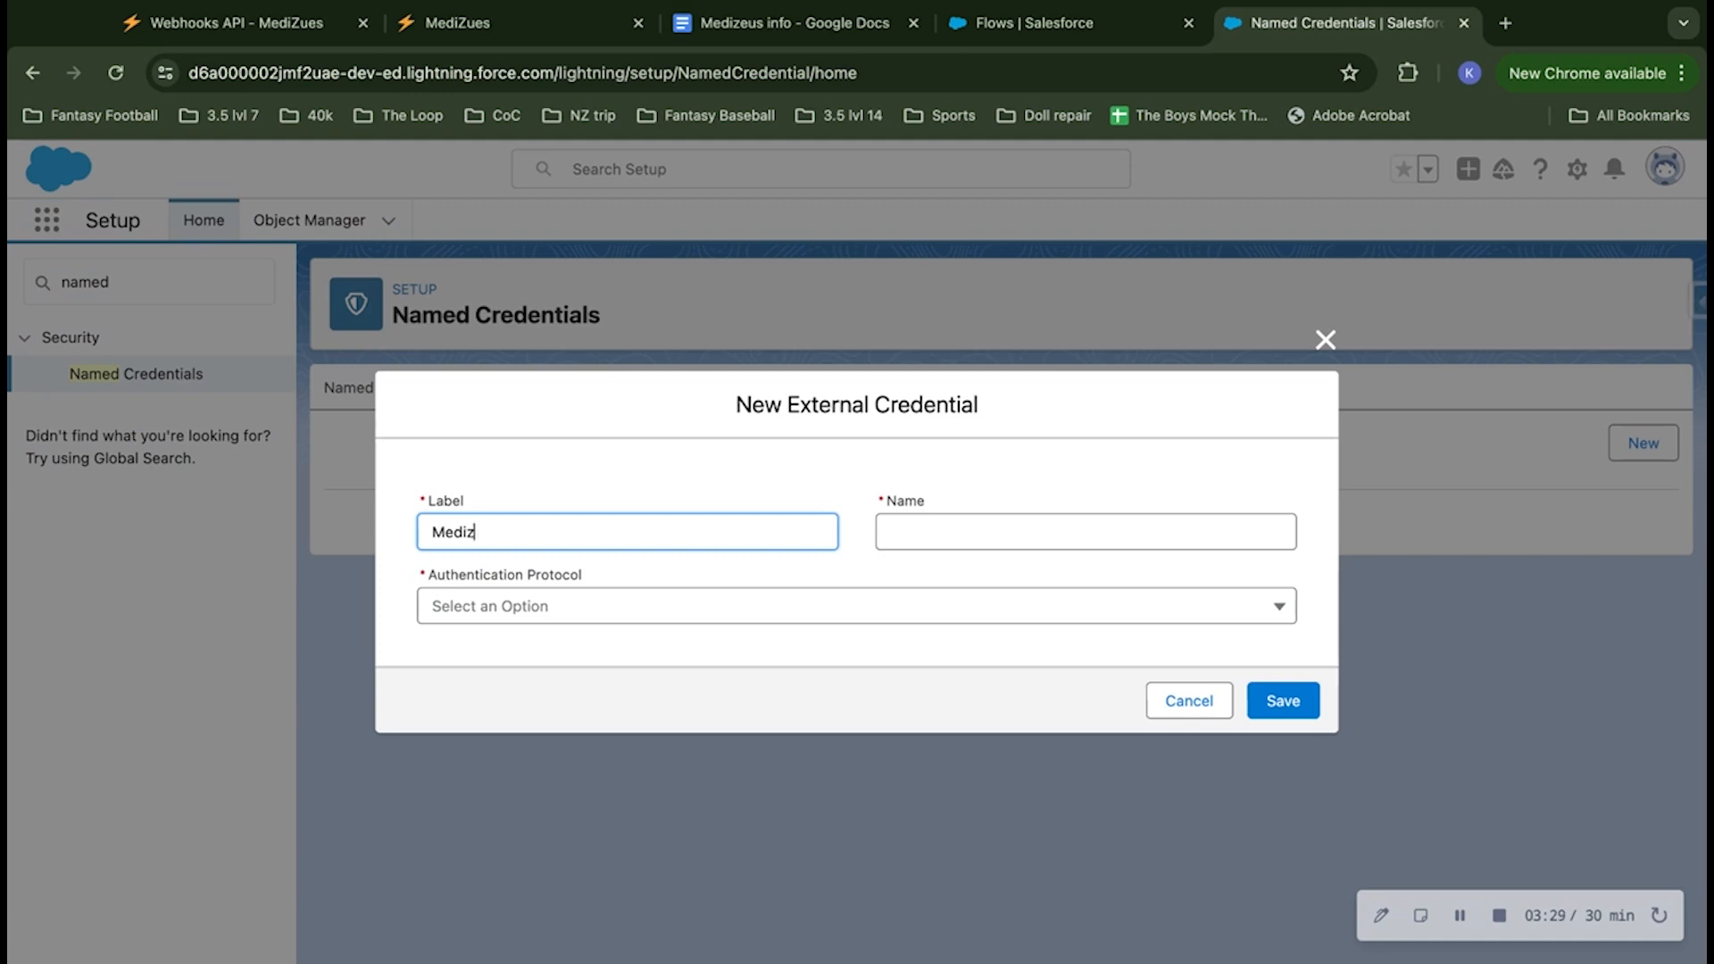
pyautogui.write('uesapi')
pyautogui.click(766, 479)
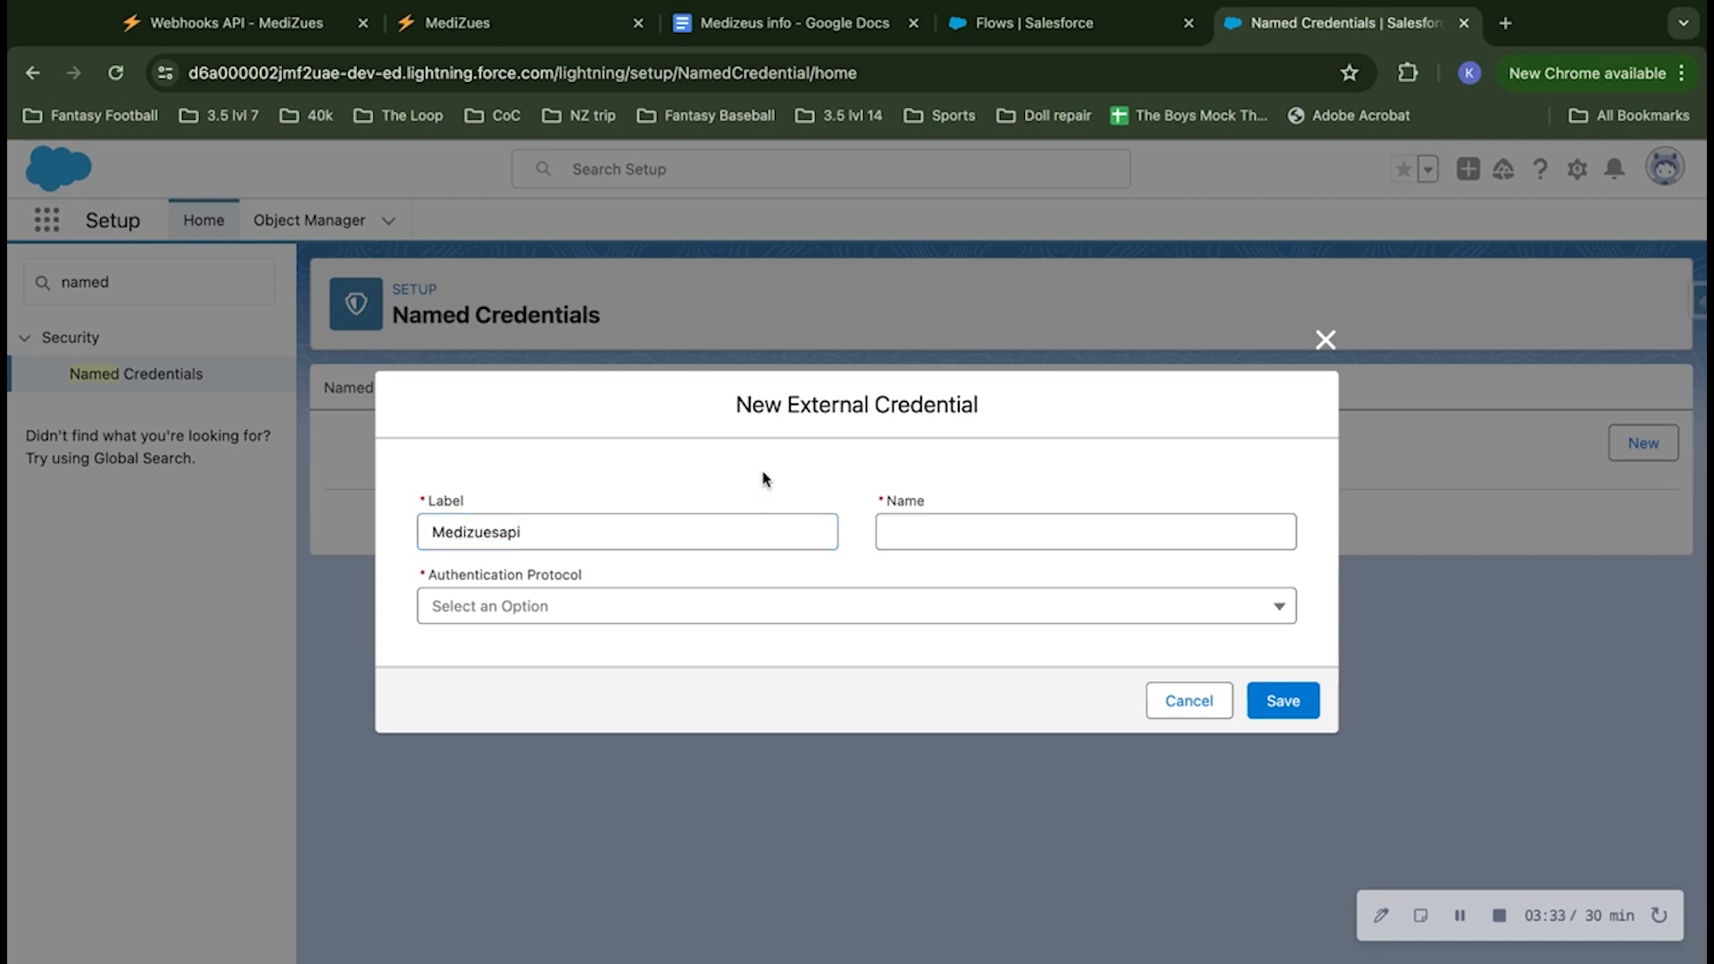
pyautogui.click(749, 607)
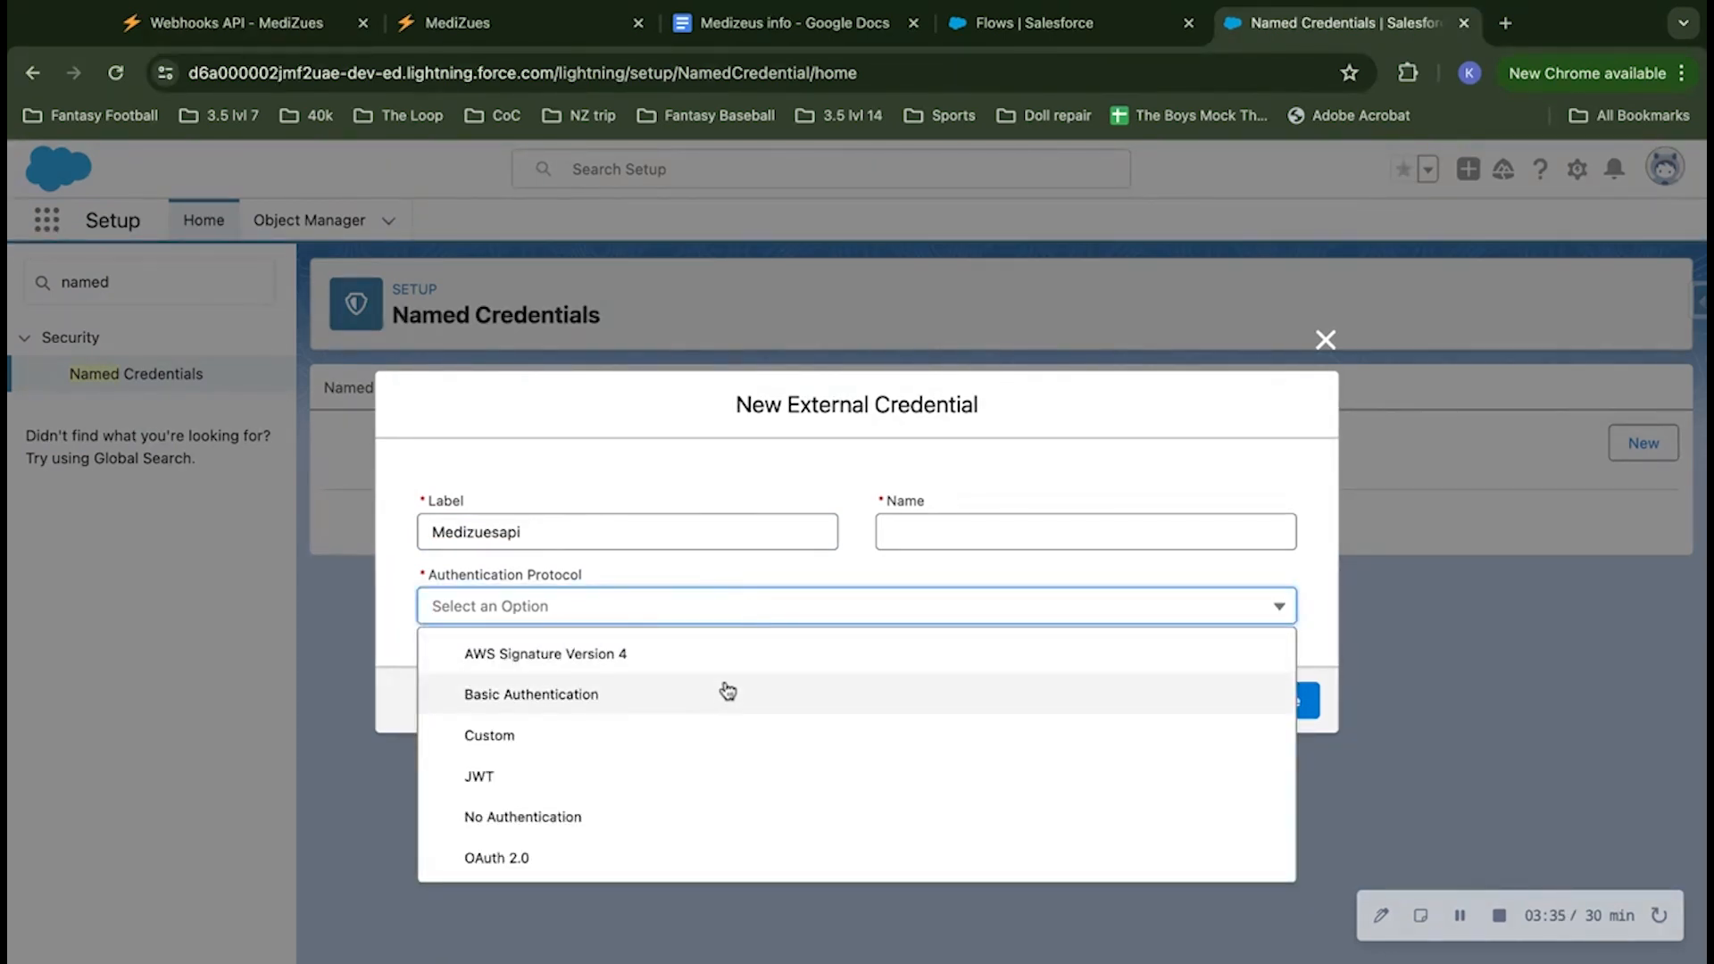
pyautogui.click(624, 736)
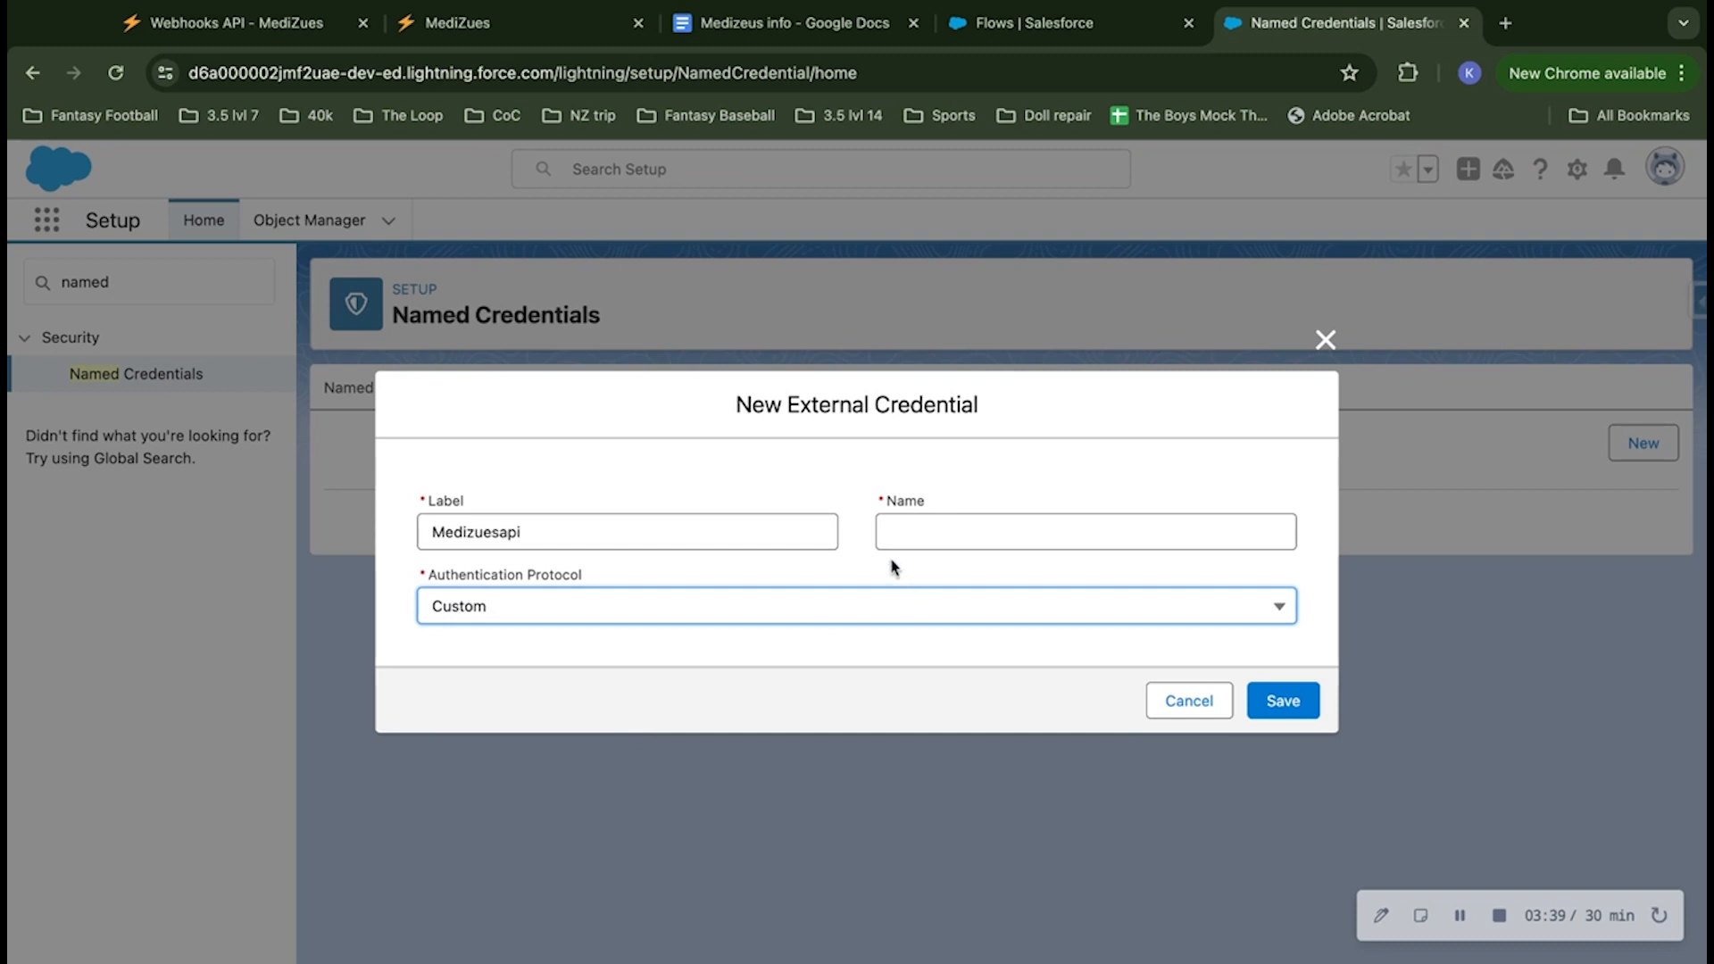
# Step: Reuse the label Medizuesapi as the external credential's name, save the credential and dismiss the notification
pyautogui.click(1296, 705)
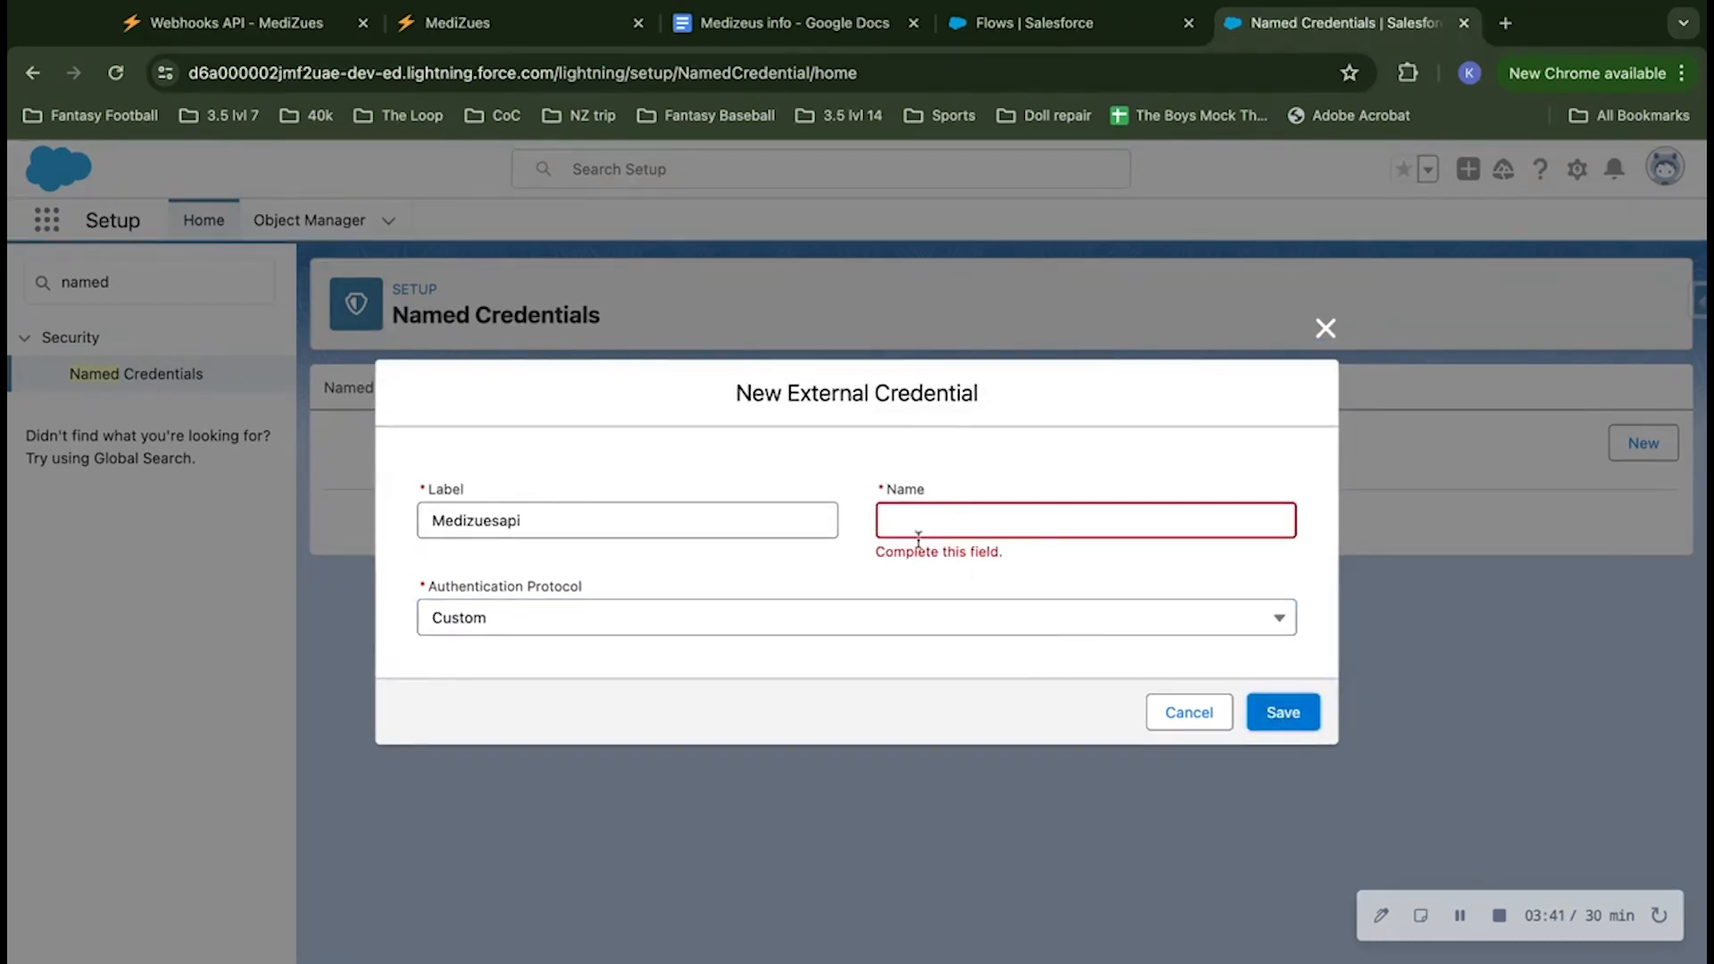
pyautogui.moveTo(560, 507); pyautogui.dragTo(339, 503)
pyautogui.press('super+c')
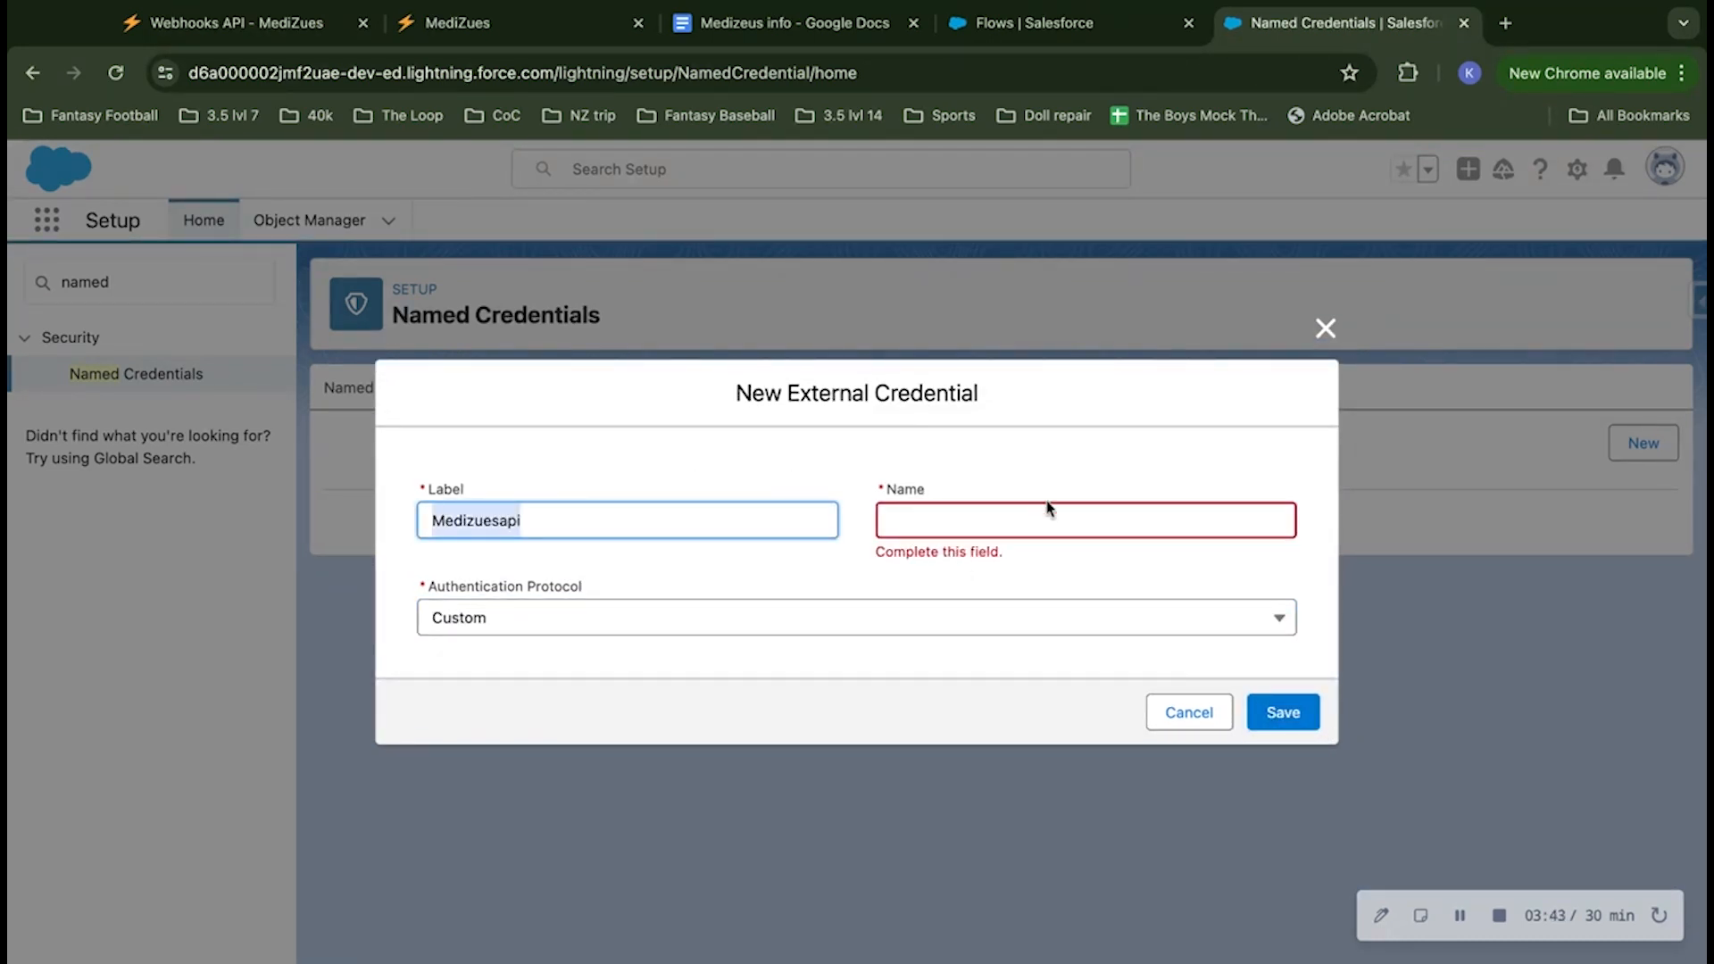
pyautogui.click(972, 520)
pyautogui.press('super+v')
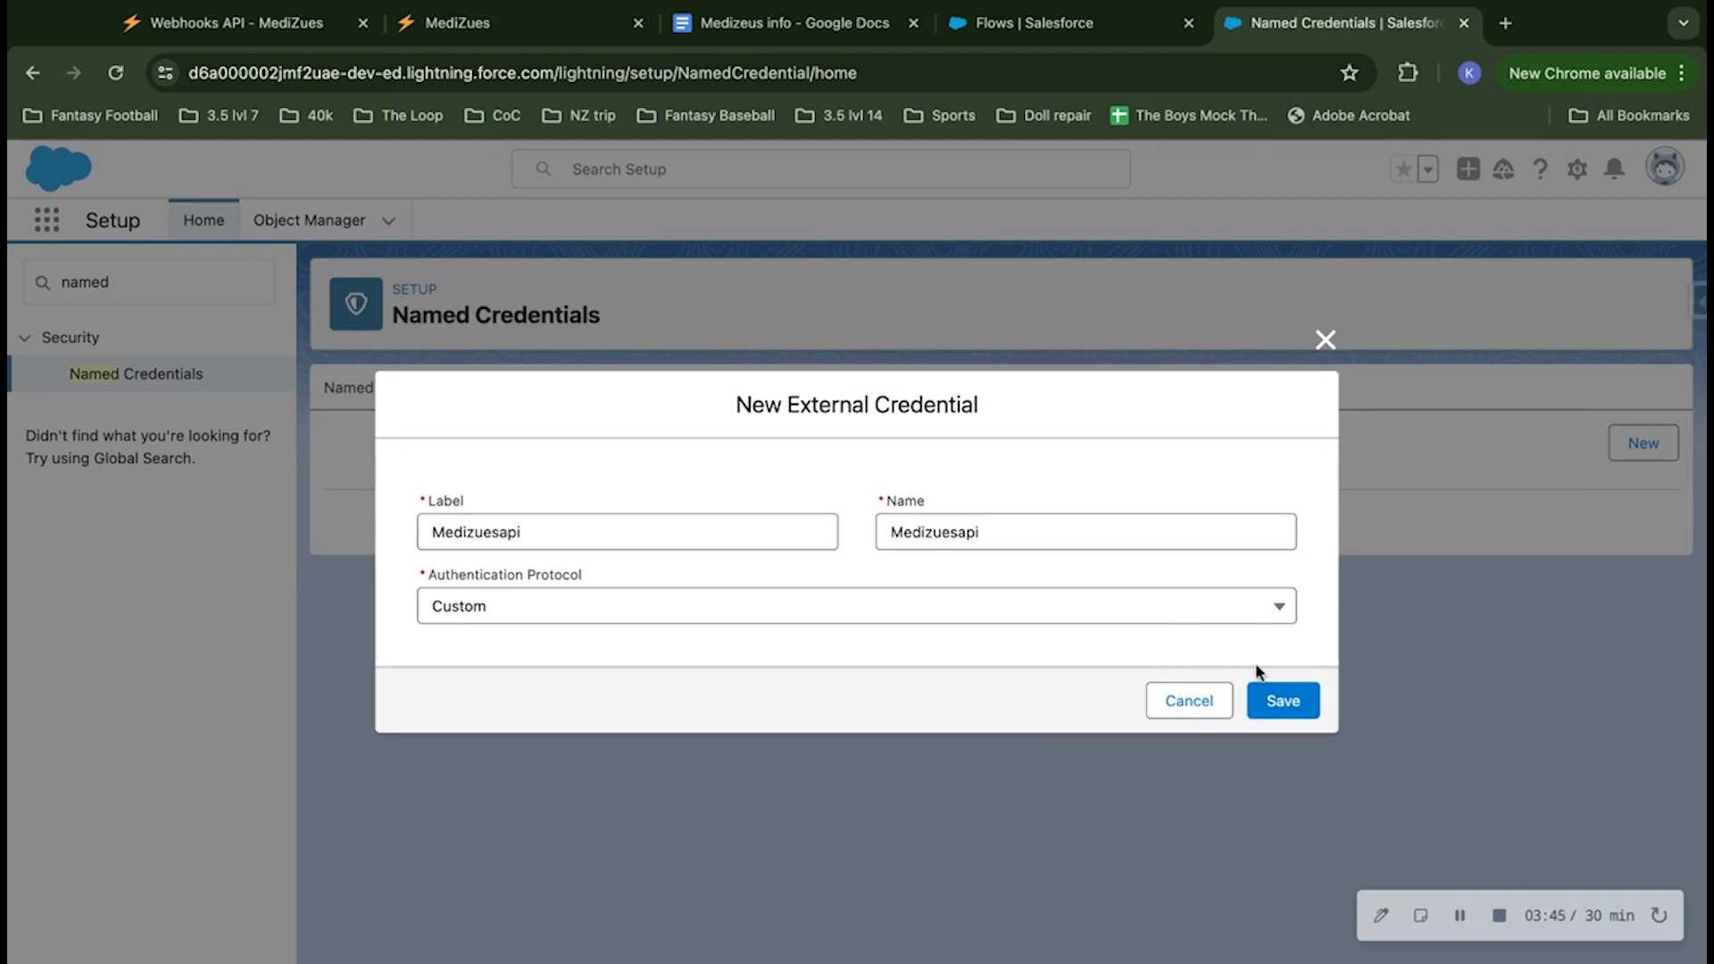
pyautogui.click(1274, 704)
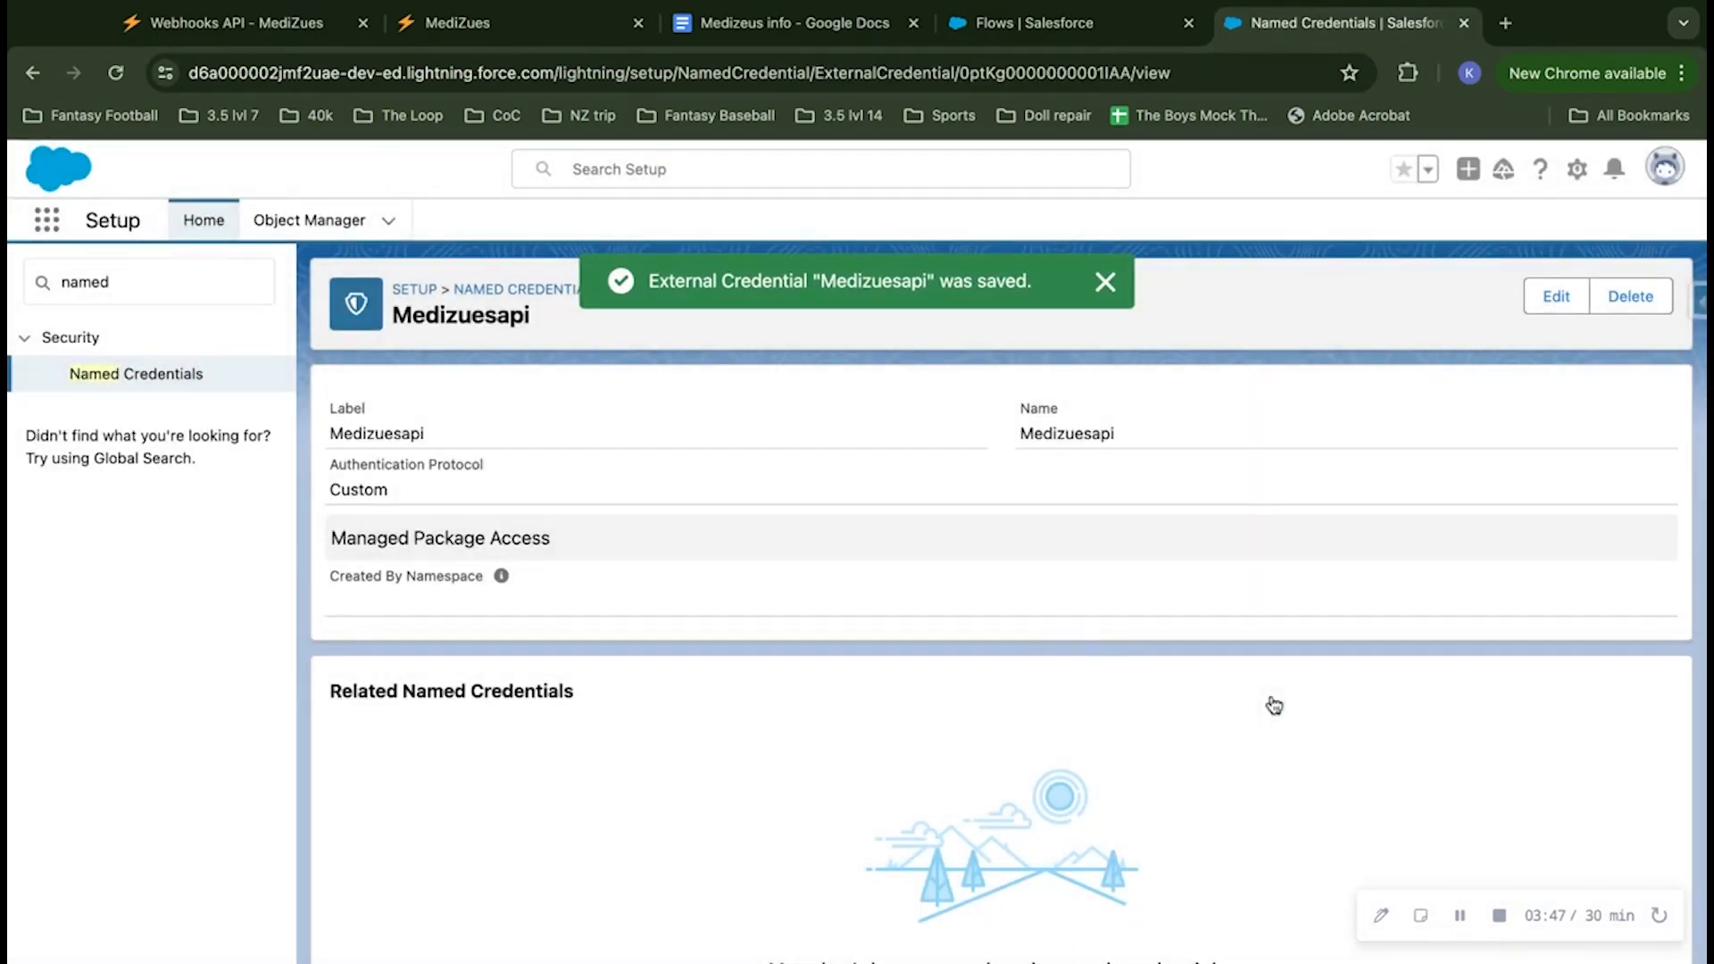
pyautogui.click(1105, 282)
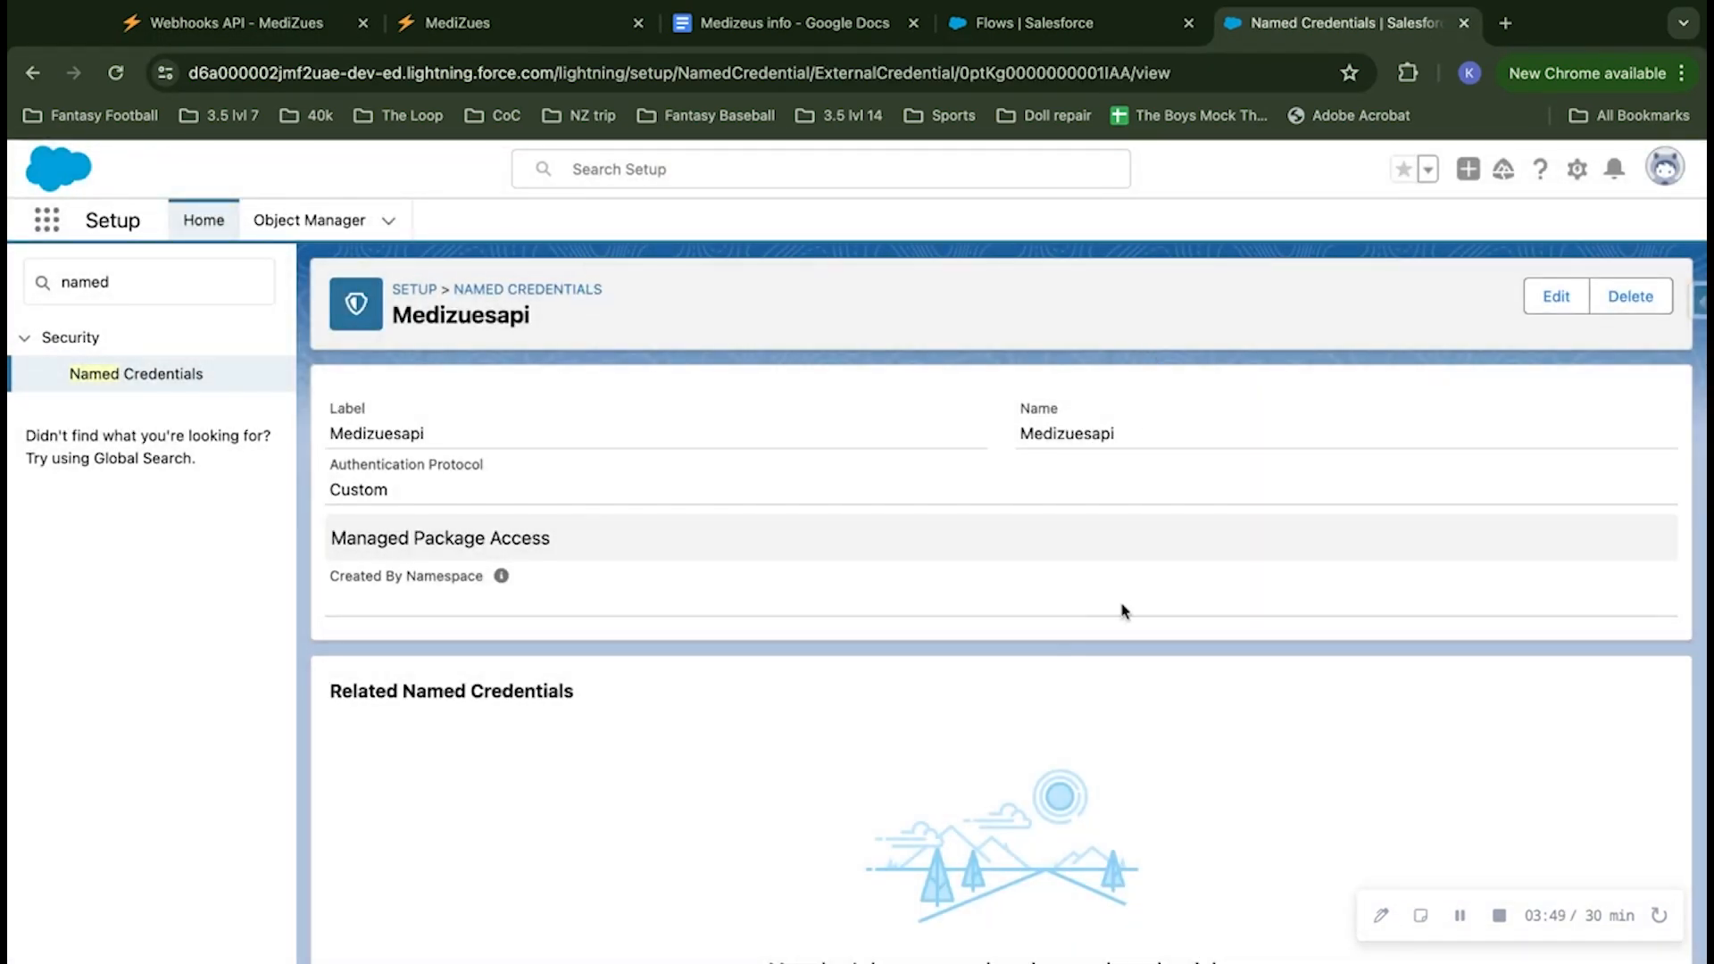
# Step: Create a principal with the parameter name Medizuesapi for the external credential, save it and dismiss the notification
pyautogui.scroll(-5, 1121, 605)
pyautogui.scroll(-4, 1121, 608)
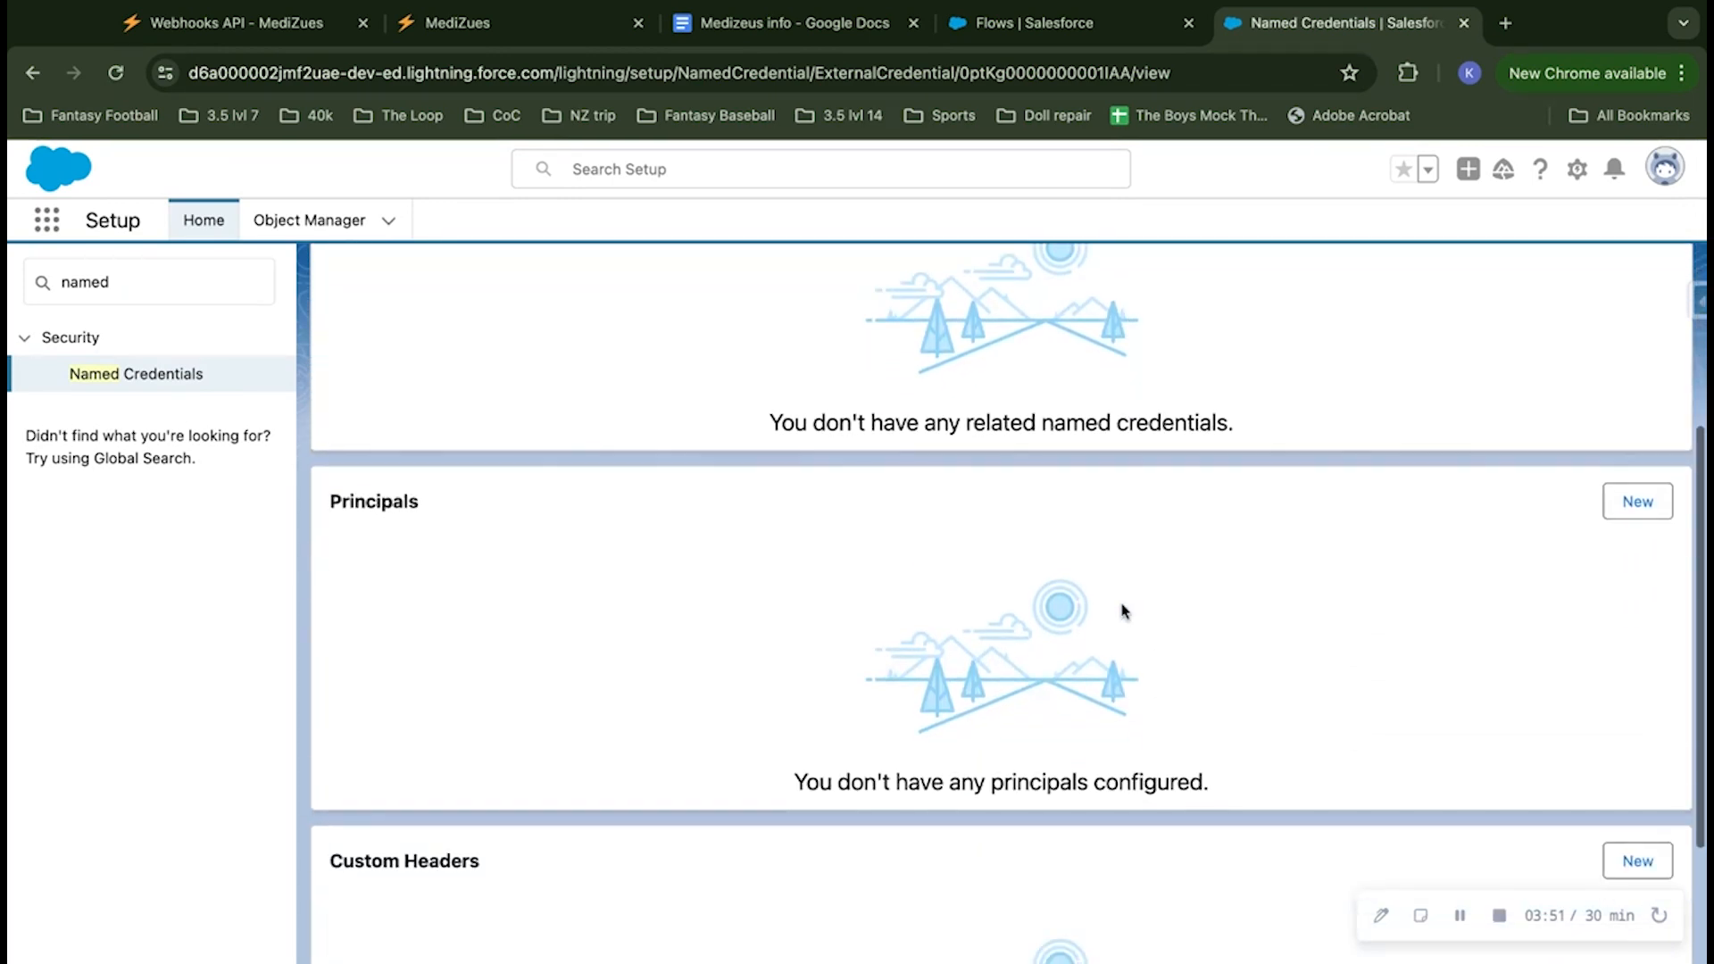
pyautogui.scroll(3, 1123, 609)
pyautogui.scroll(4, 1123, 610)
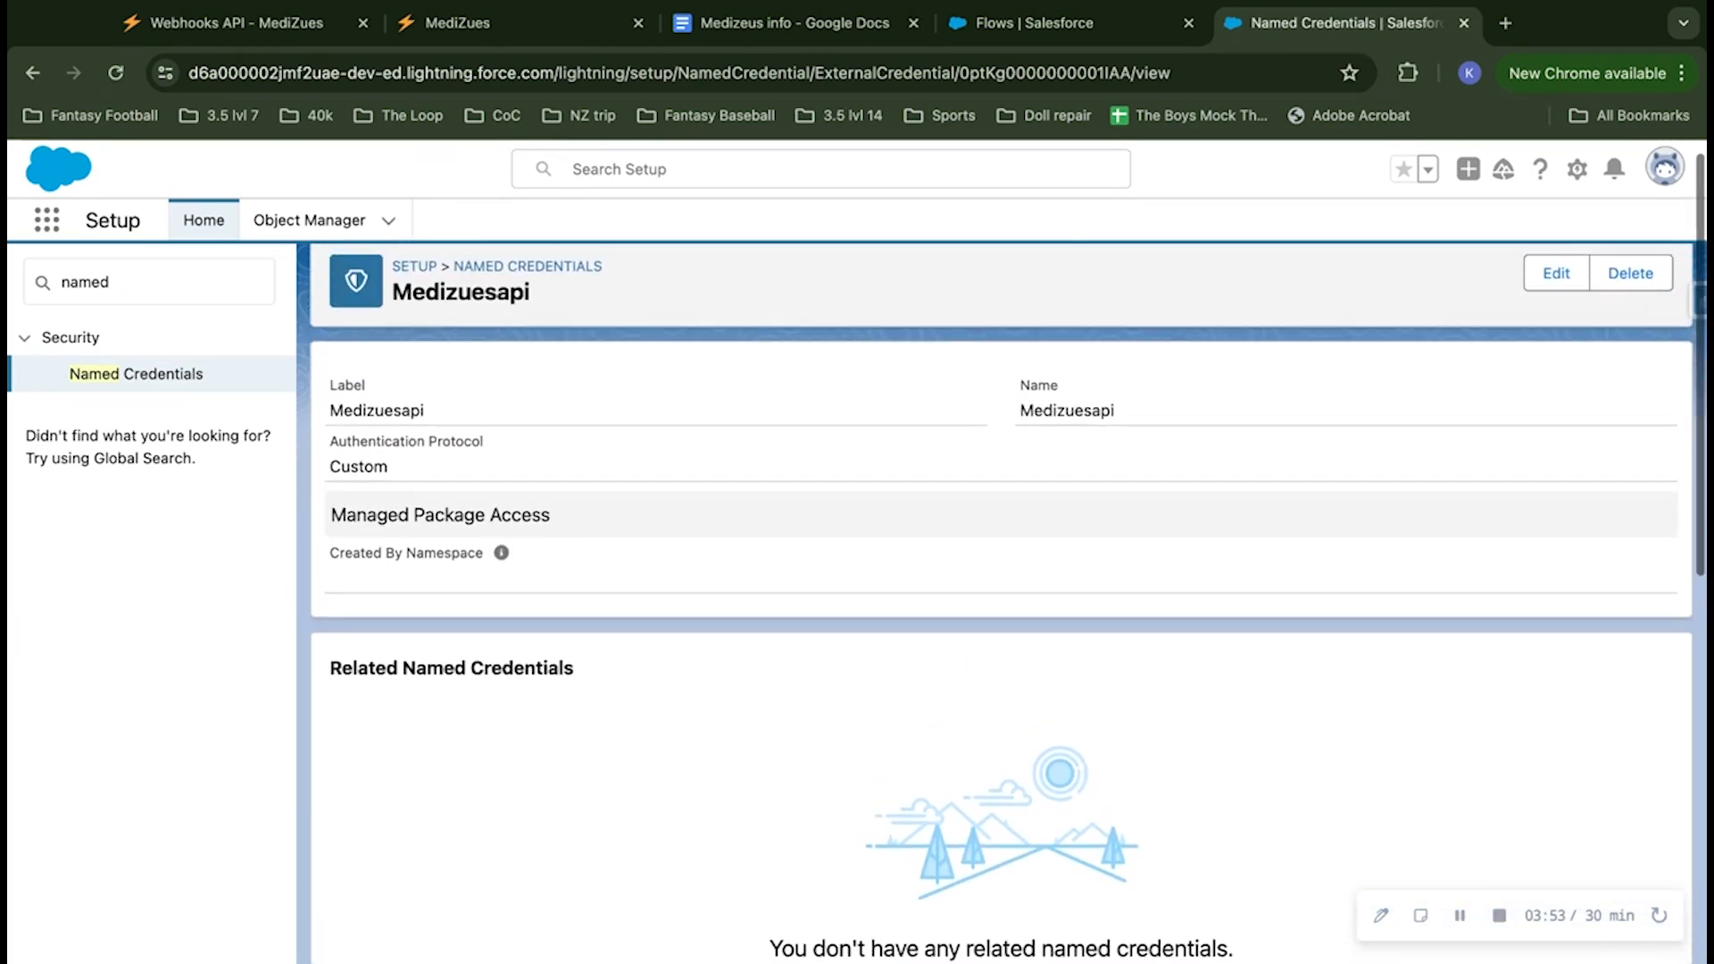
pyautogui.scroll(-5, 1123, 610)
pyautogui.scroll(-4, 1142, 571)
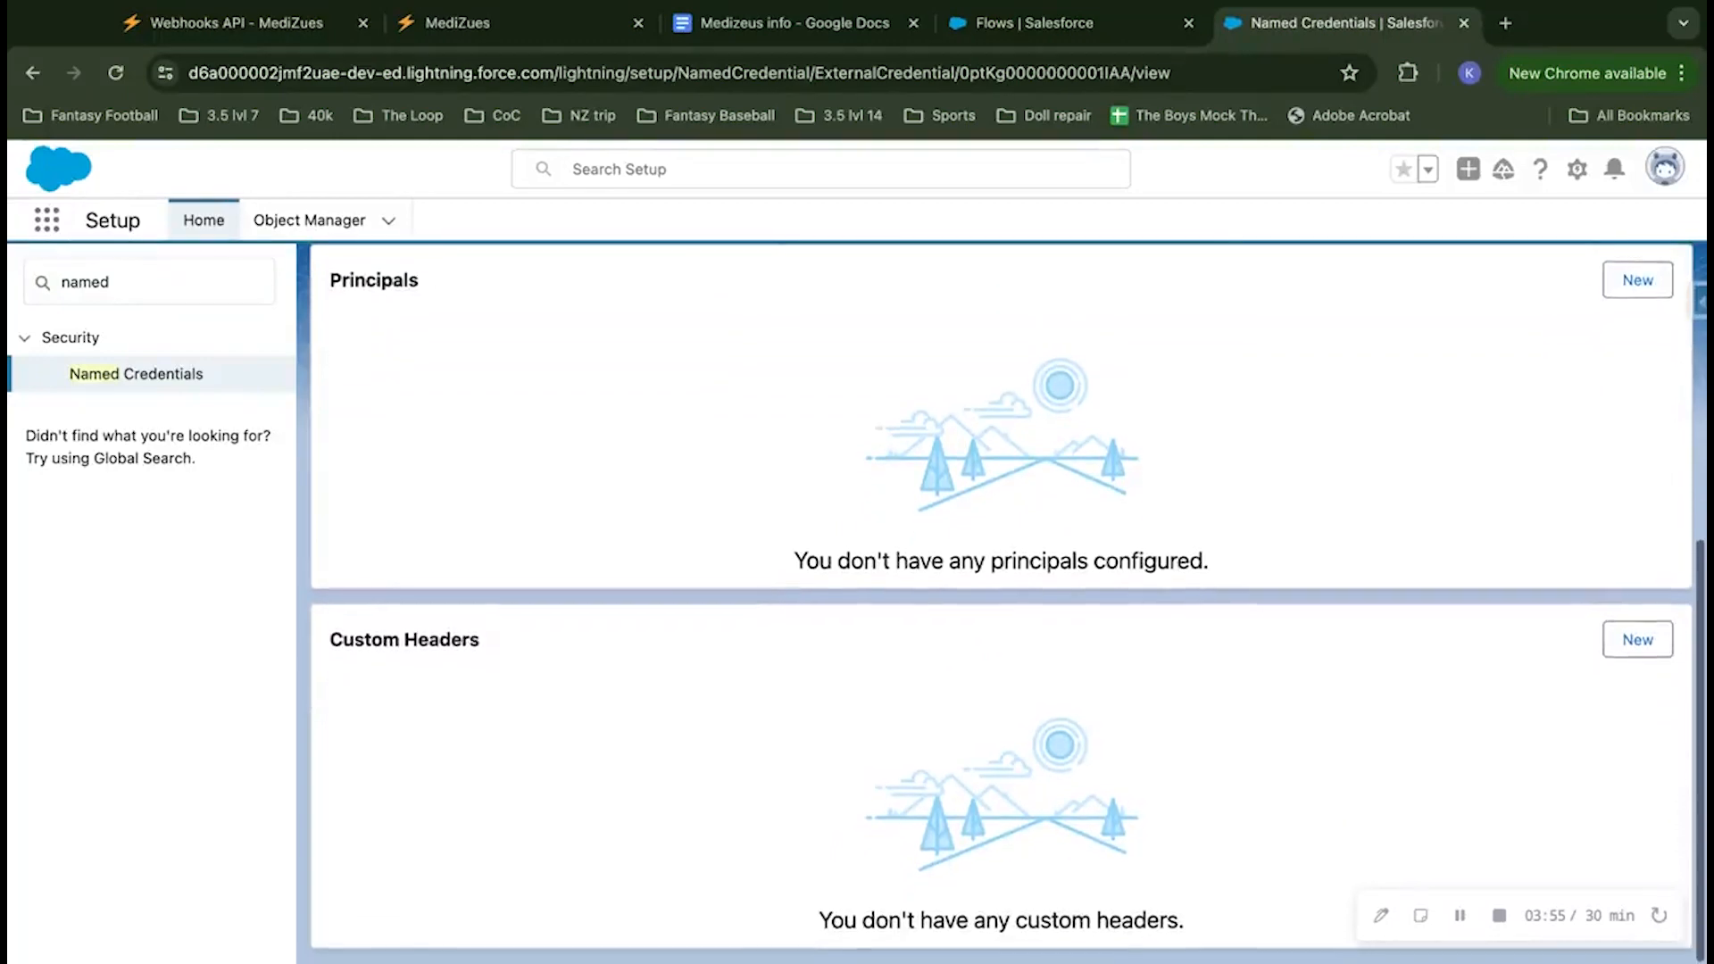
pyautogui.scroll(1, 1142, 571)
pyautogui.click(1640, 357)
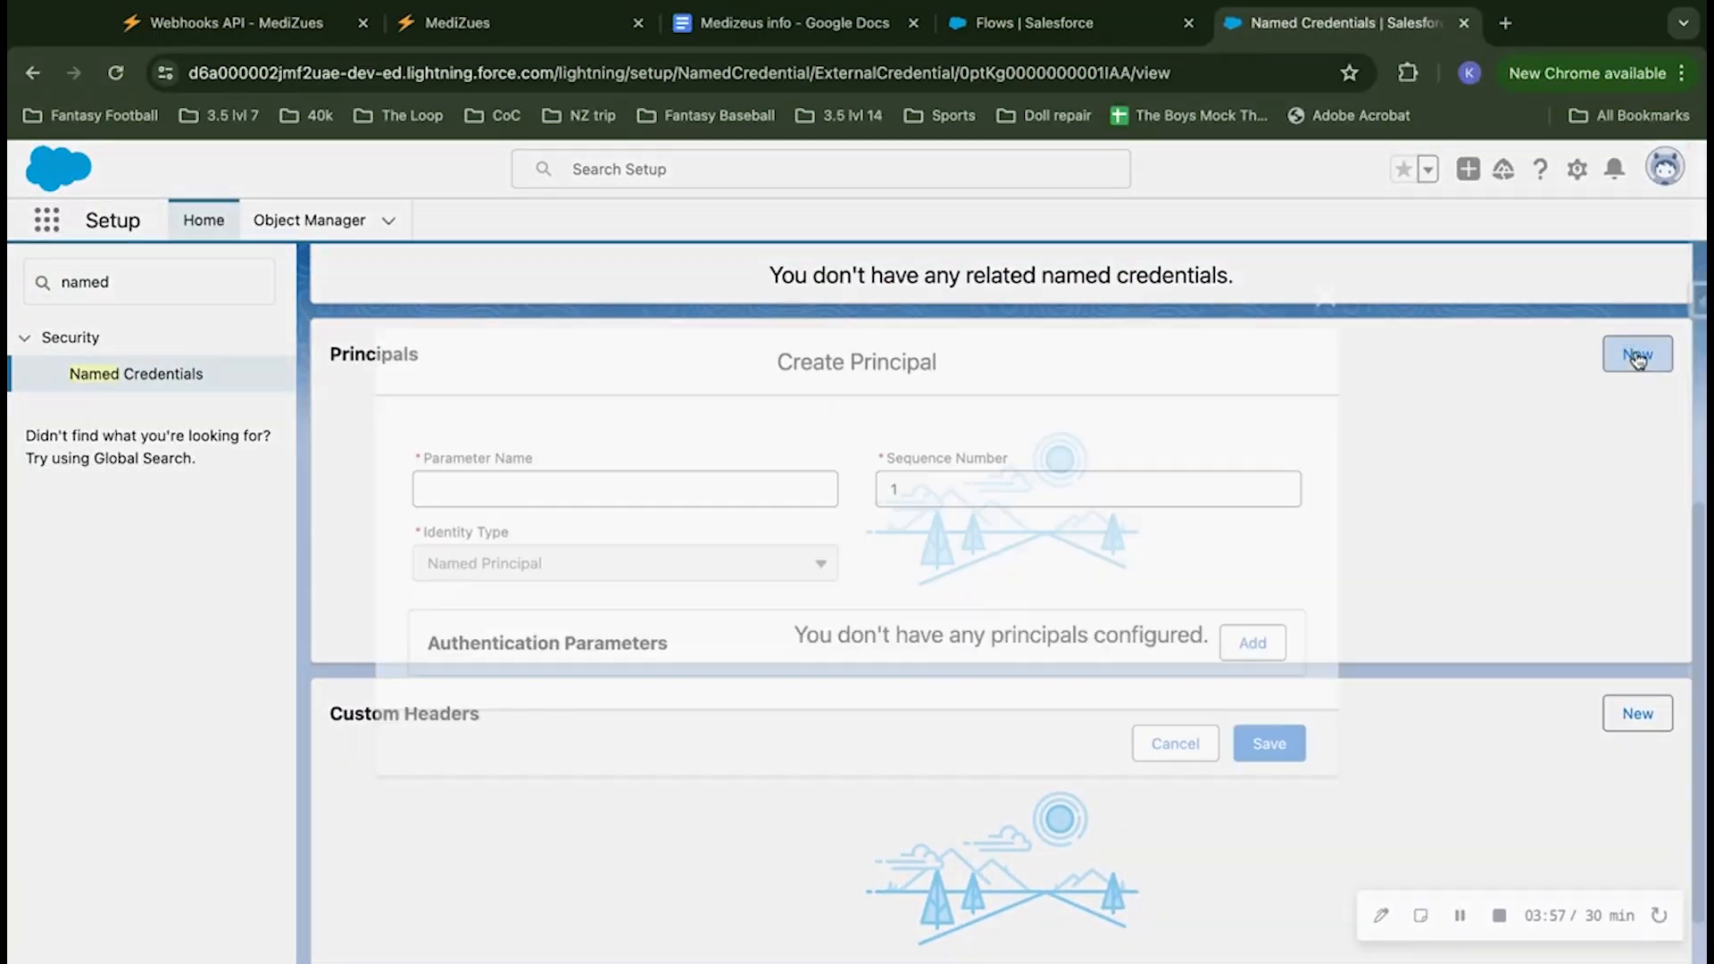
pyautogui.click(697, 491)
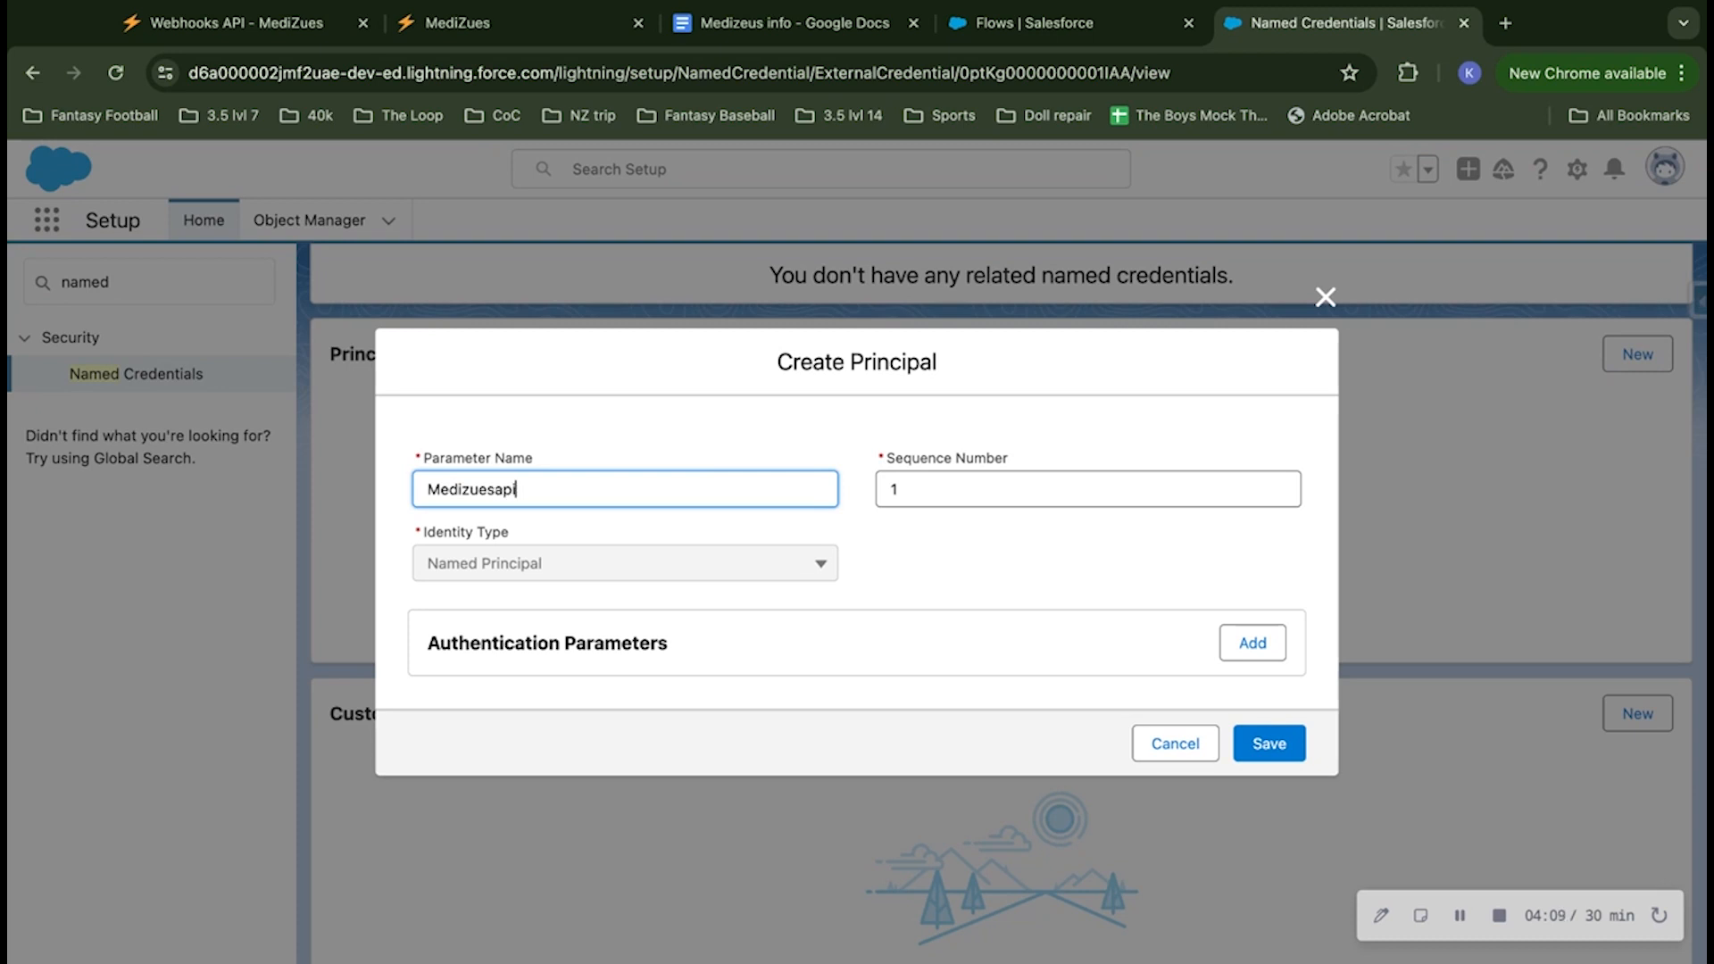
pyautogui.click(802, 460)
pyautogui.scroll(-1, 808, 453)
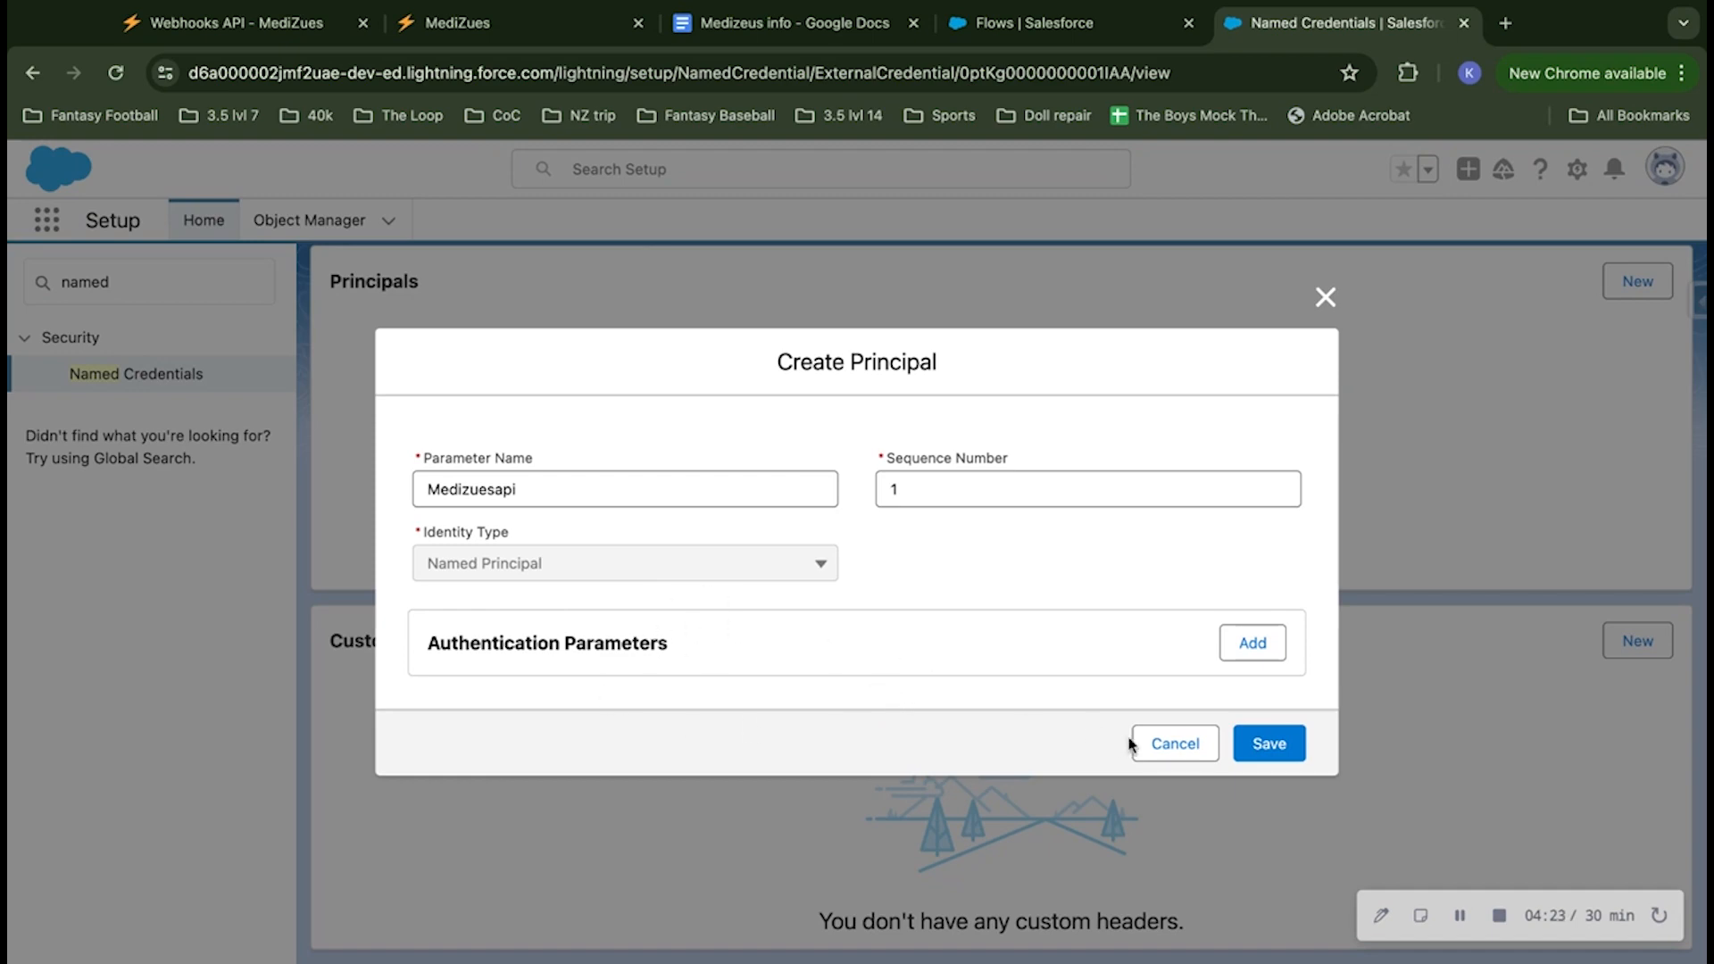
pyautogui.click(1271, 744)
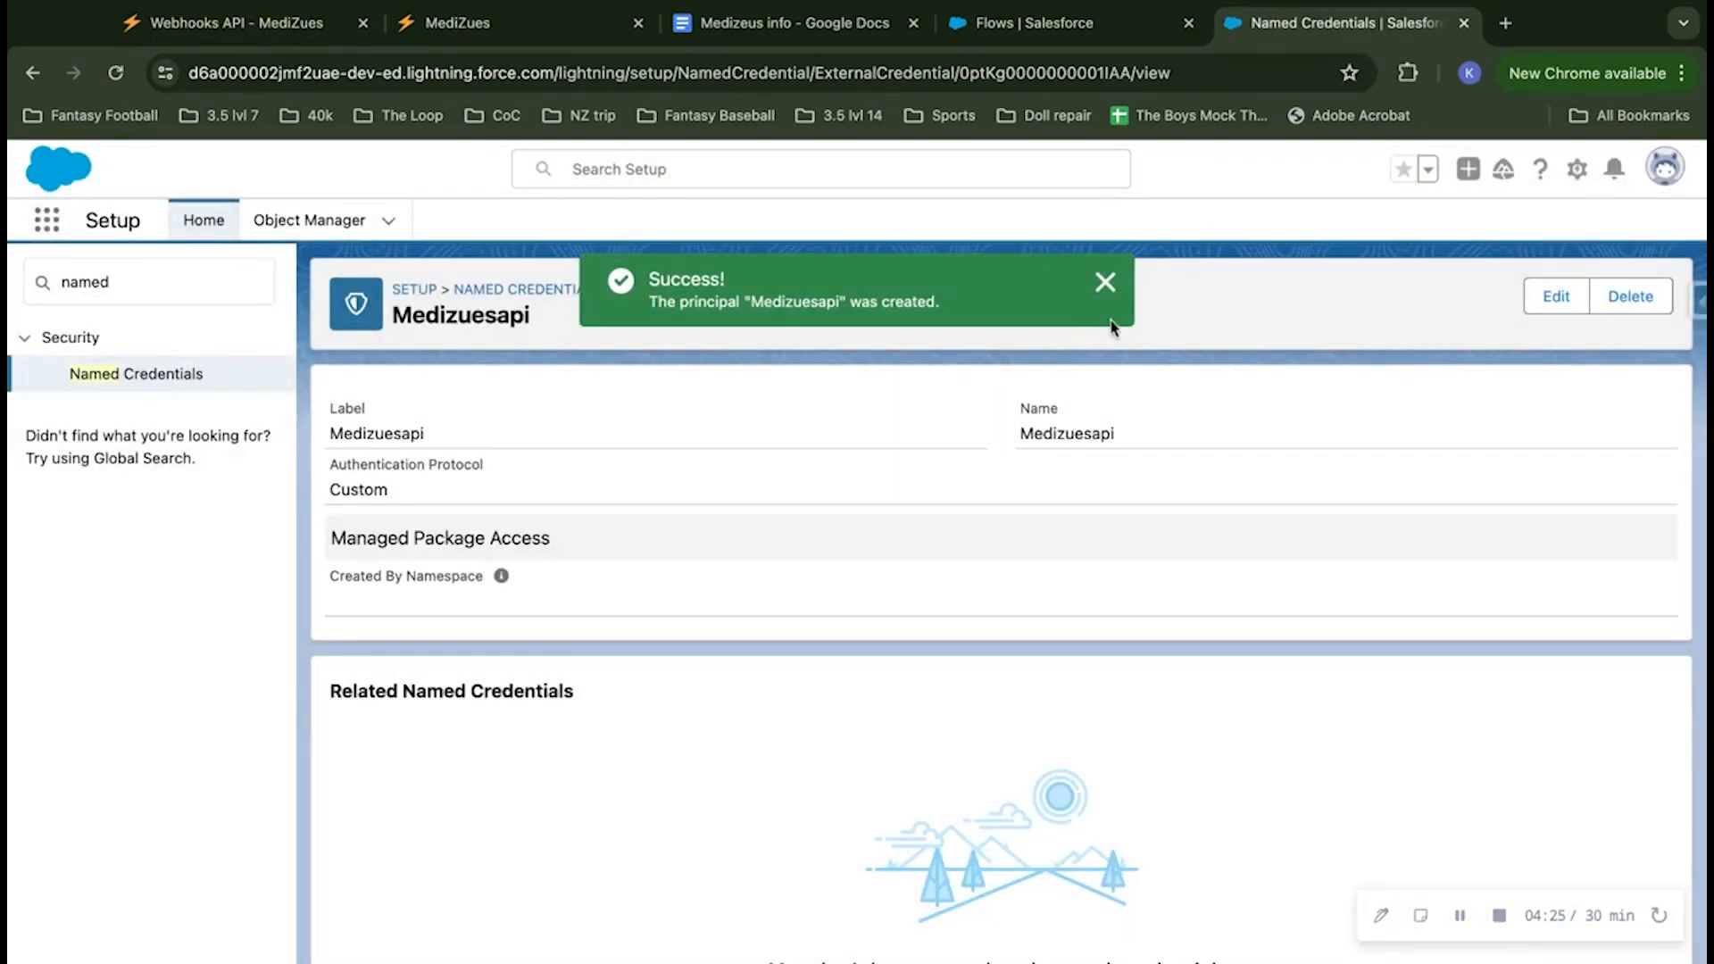
pyautogui.click(1105, 284)
# Step: Start a new custom header on the external credential and name it medizues-api-key, copied from the Medizeus info Google Doc
pyautogui.scroll(-6, 1107, 540)
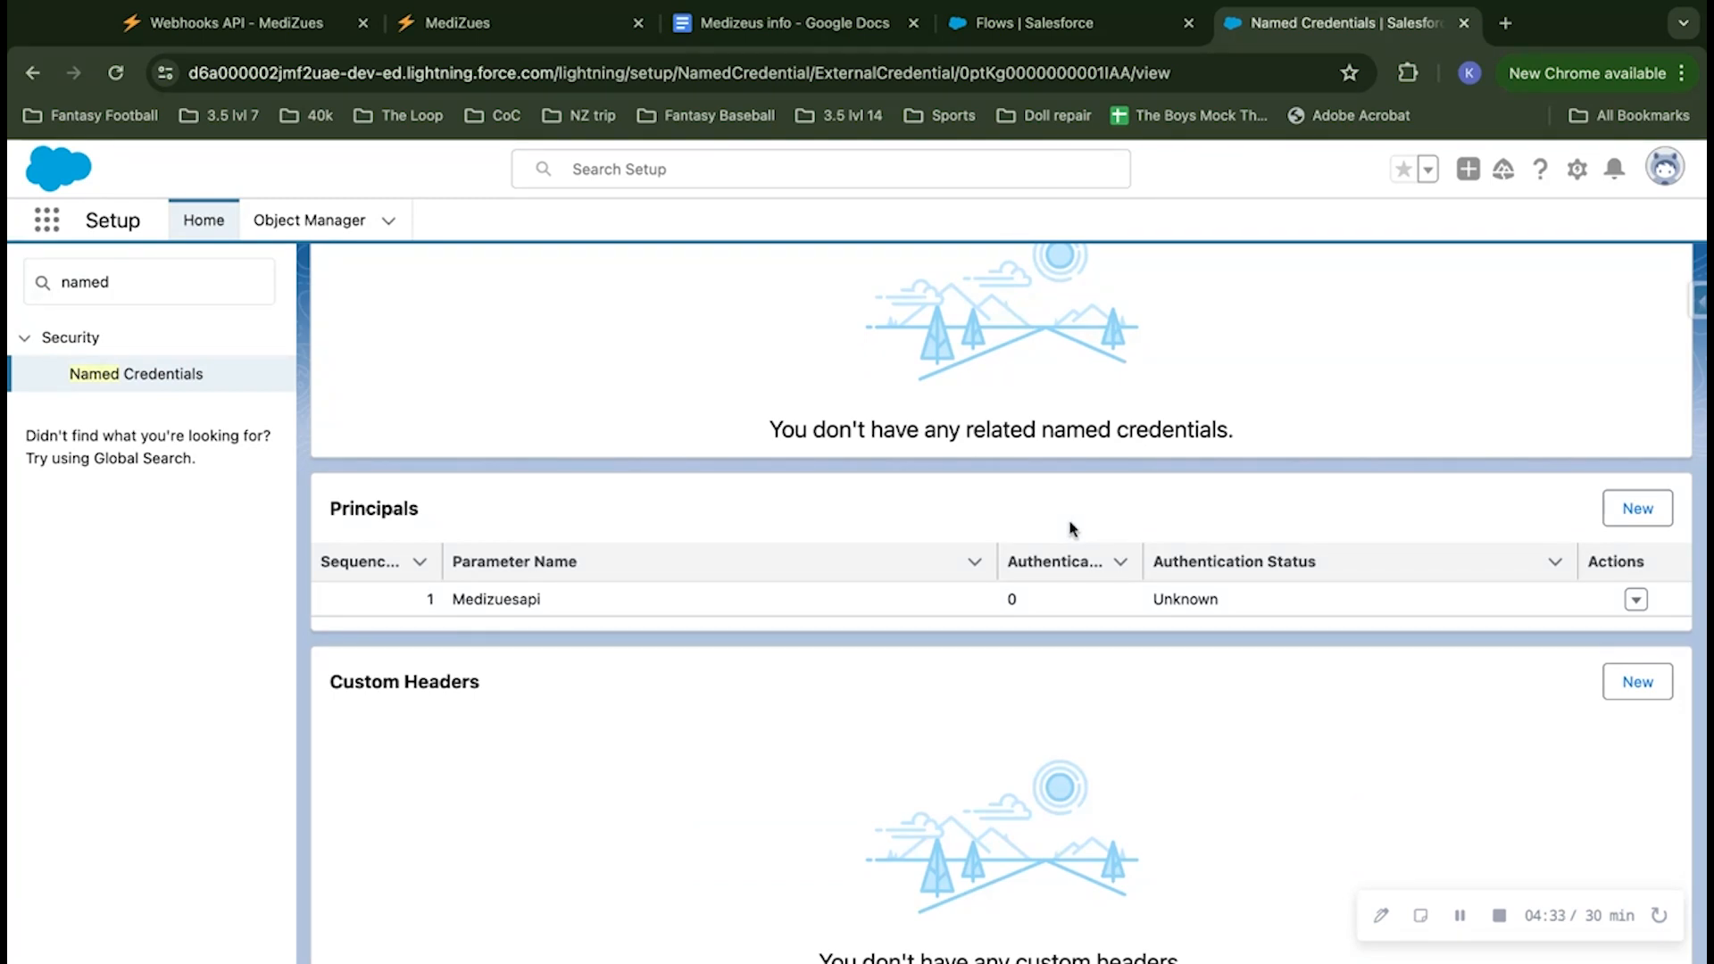
pyautogui.scroll(-1, 1072, 528)
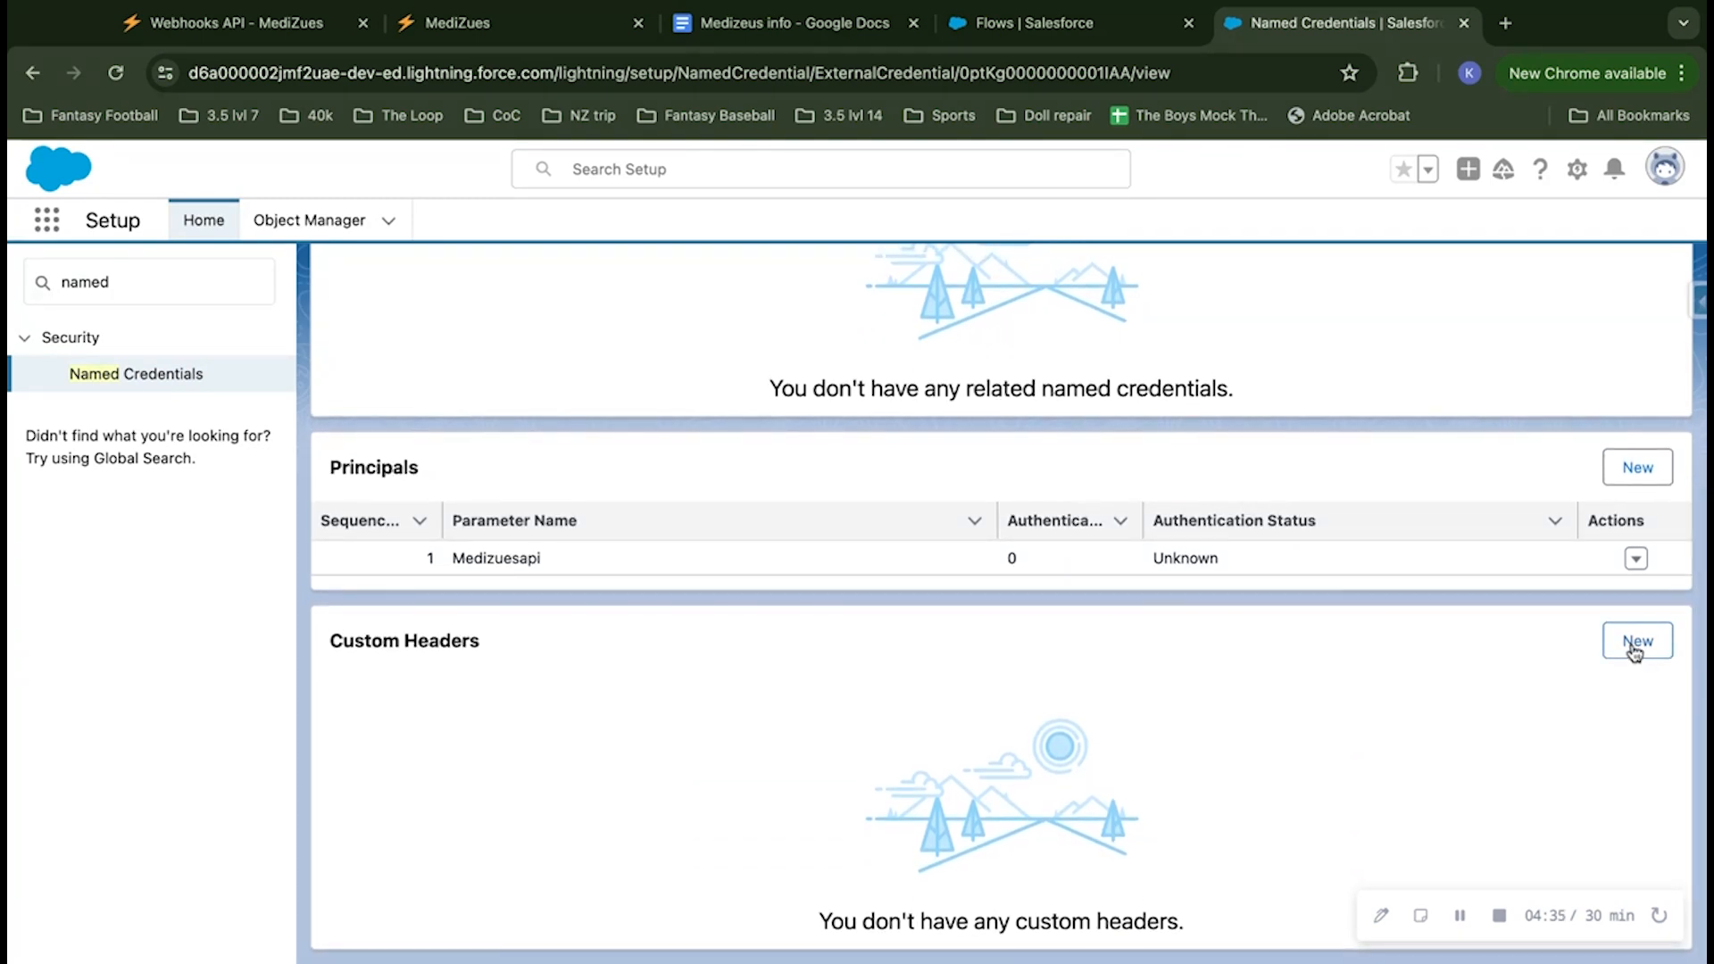
pyautogui.click(1634, 649)
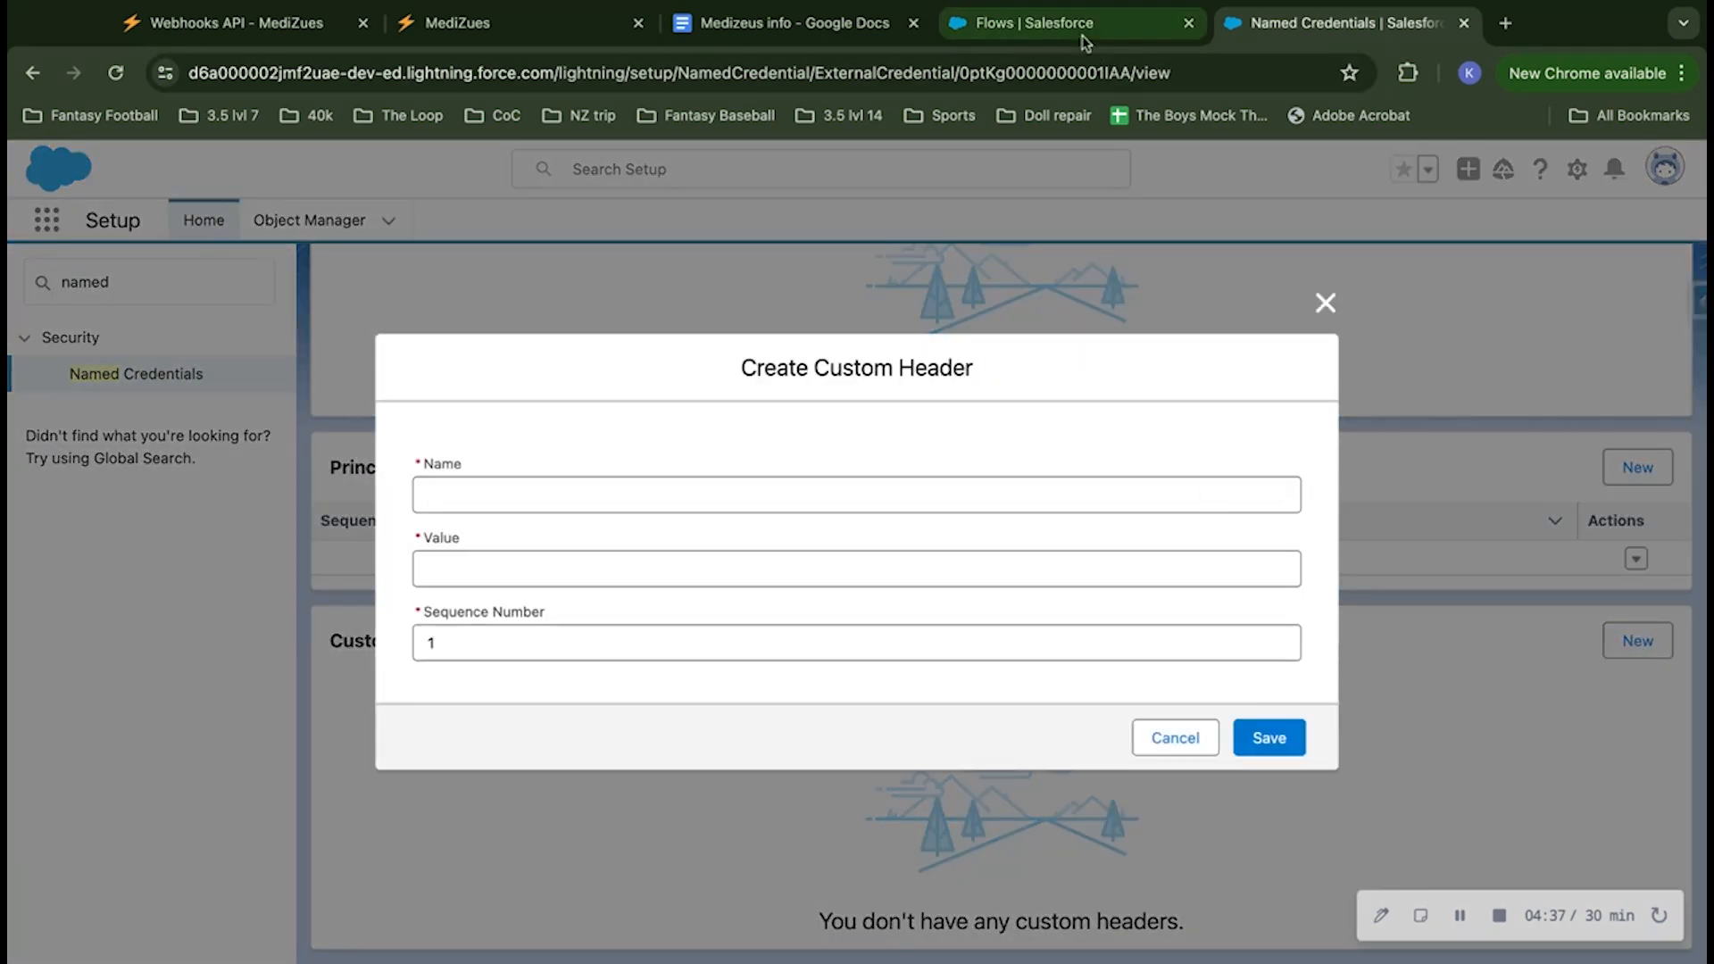
pyautogui.click(1084, 40)
pyautogui.click(794, 25)
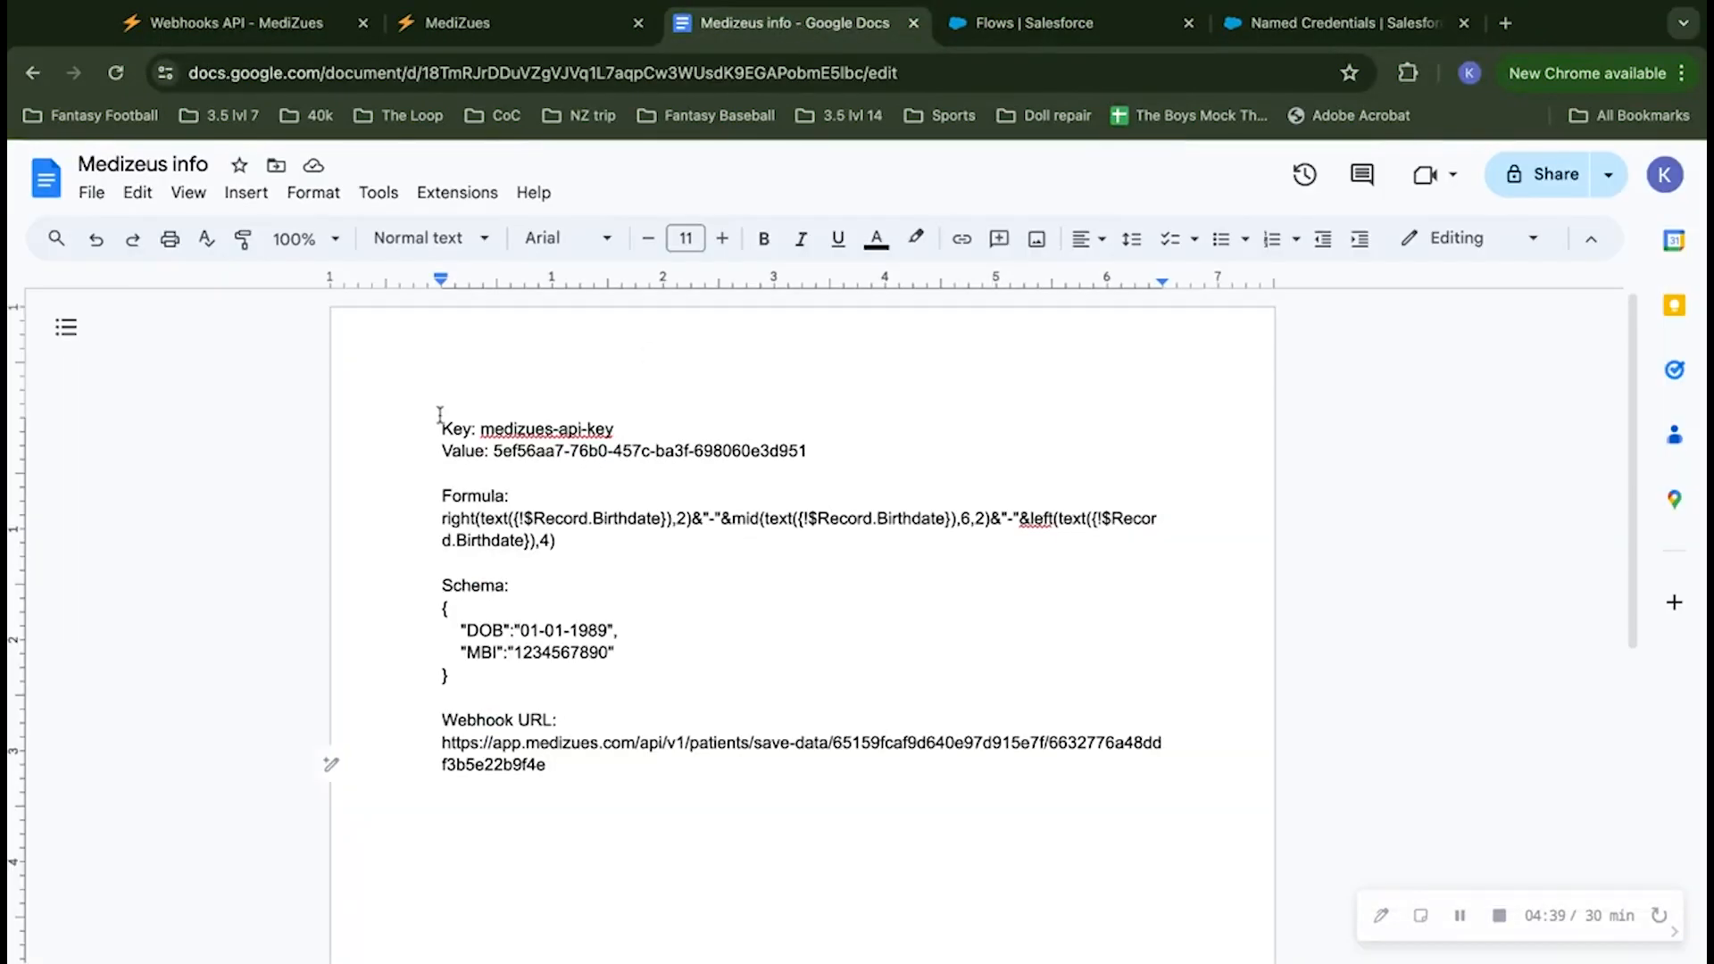
pyautogui.click(482, 429)
pyautogui.hotkey('shift', 'End')
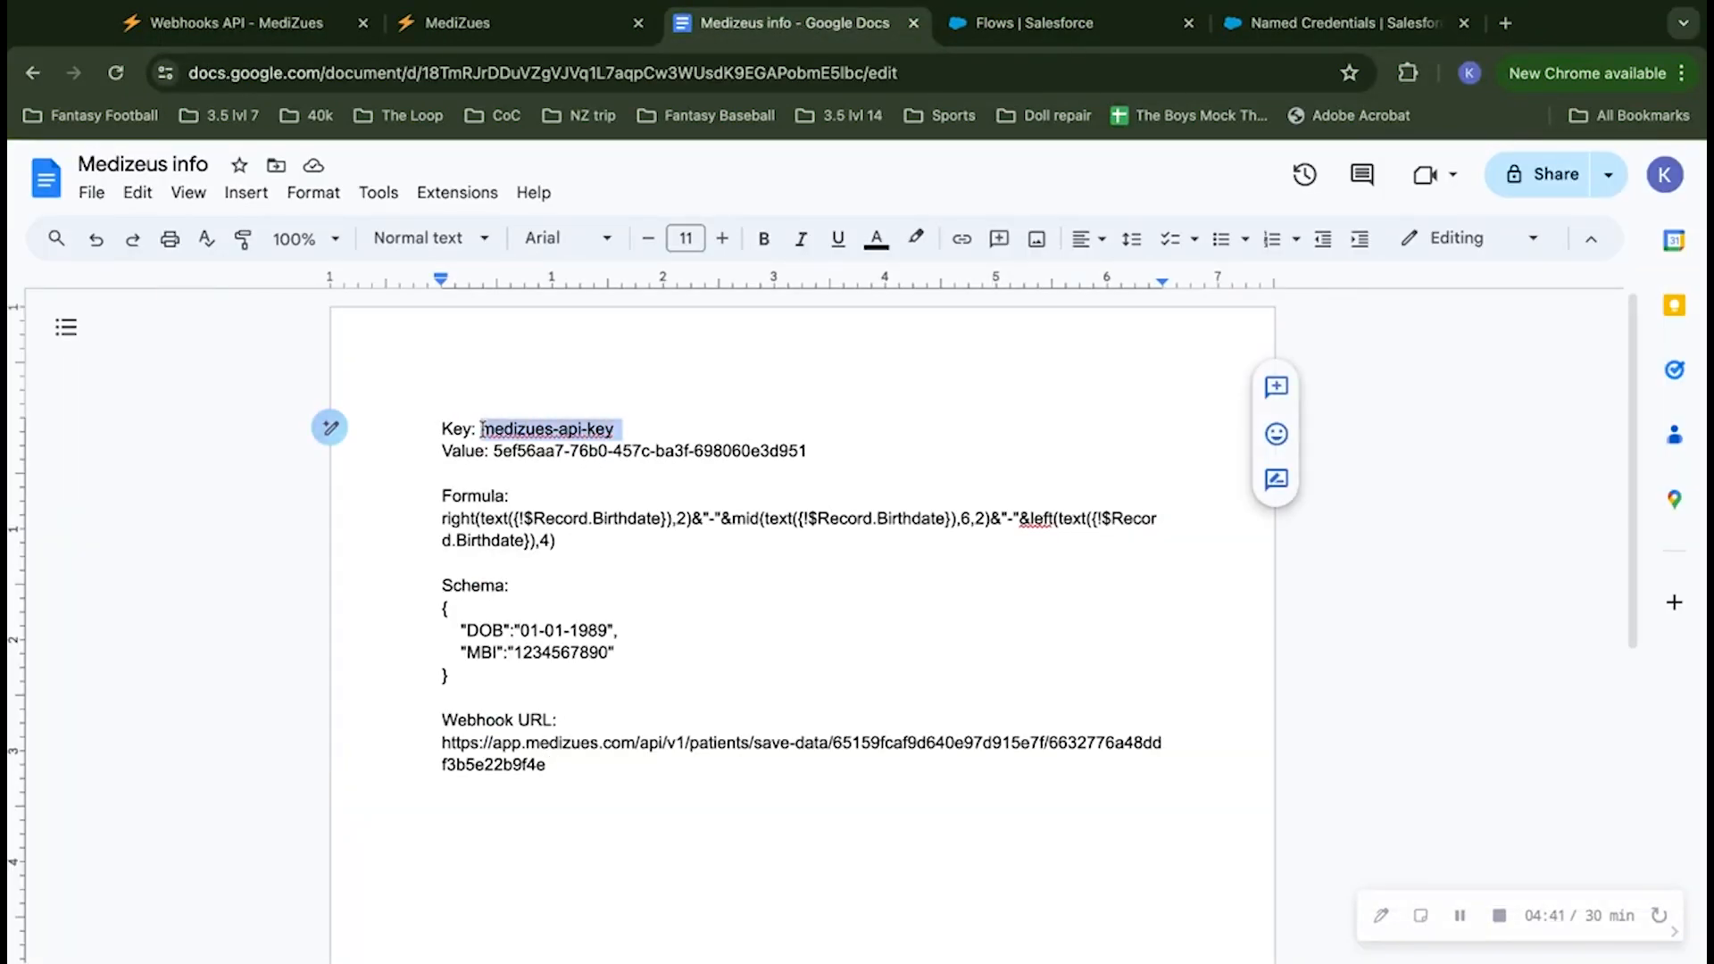
pyautogui.hotkey('ctrl', 'c')
pyautogui.click(1310, 35)
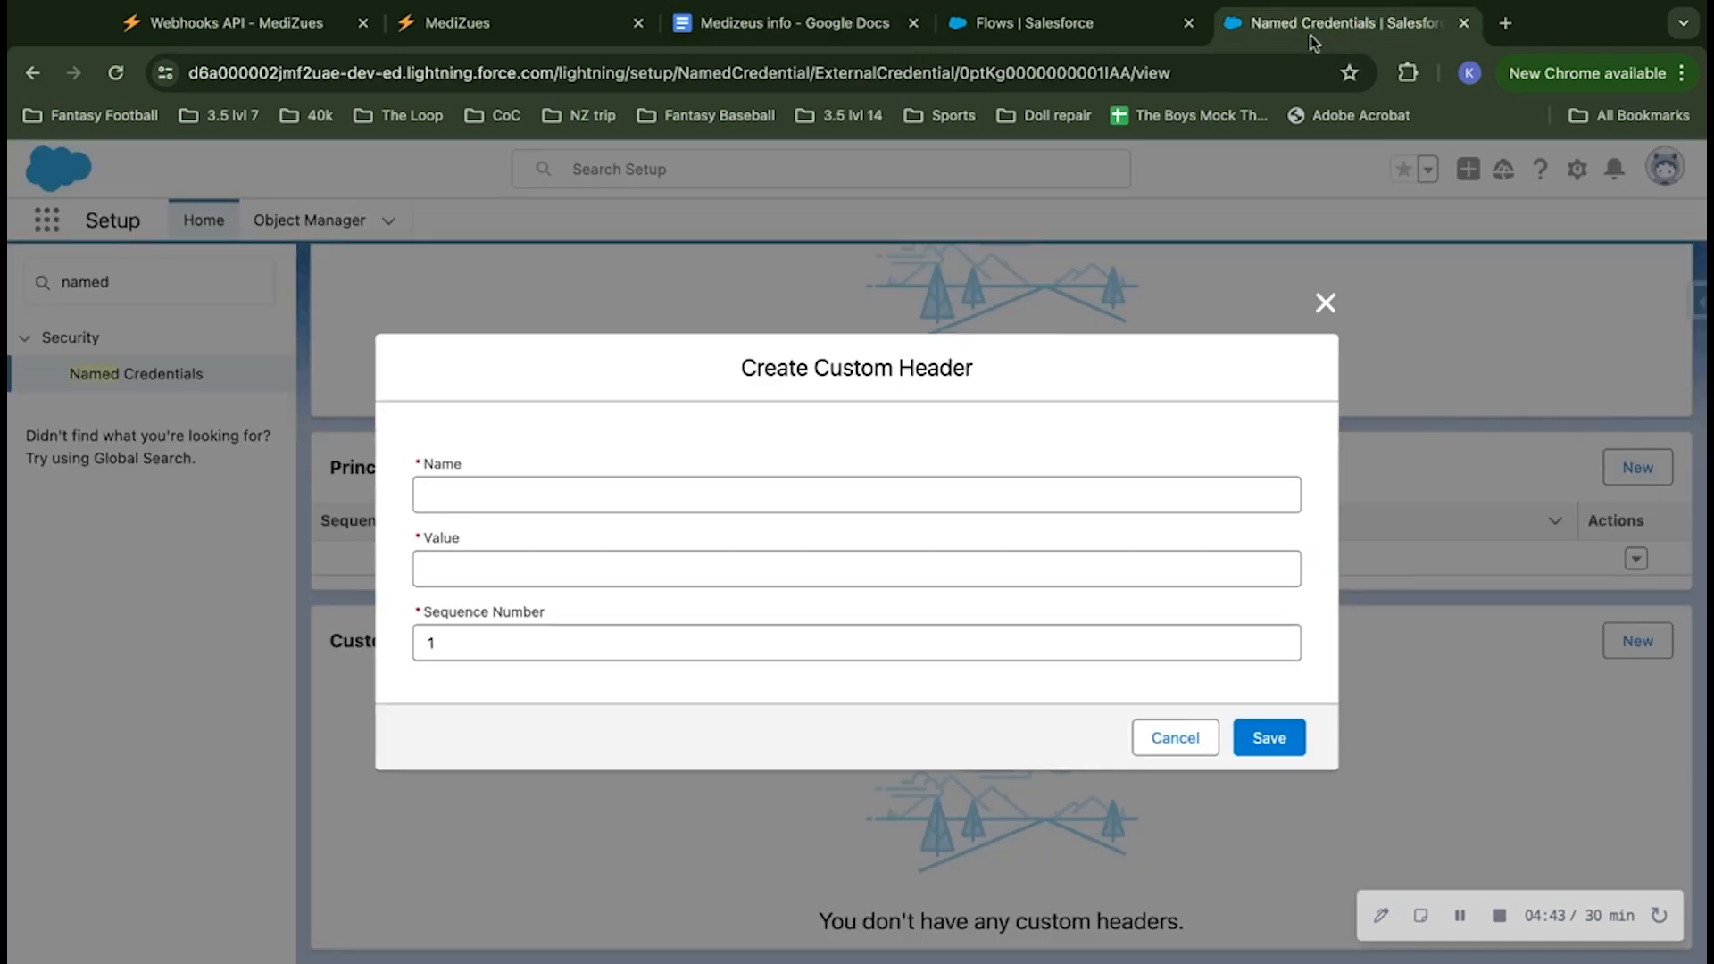
pyautogui.click(745, 496)
pyautogui.hotkey('ctrl', 'v')
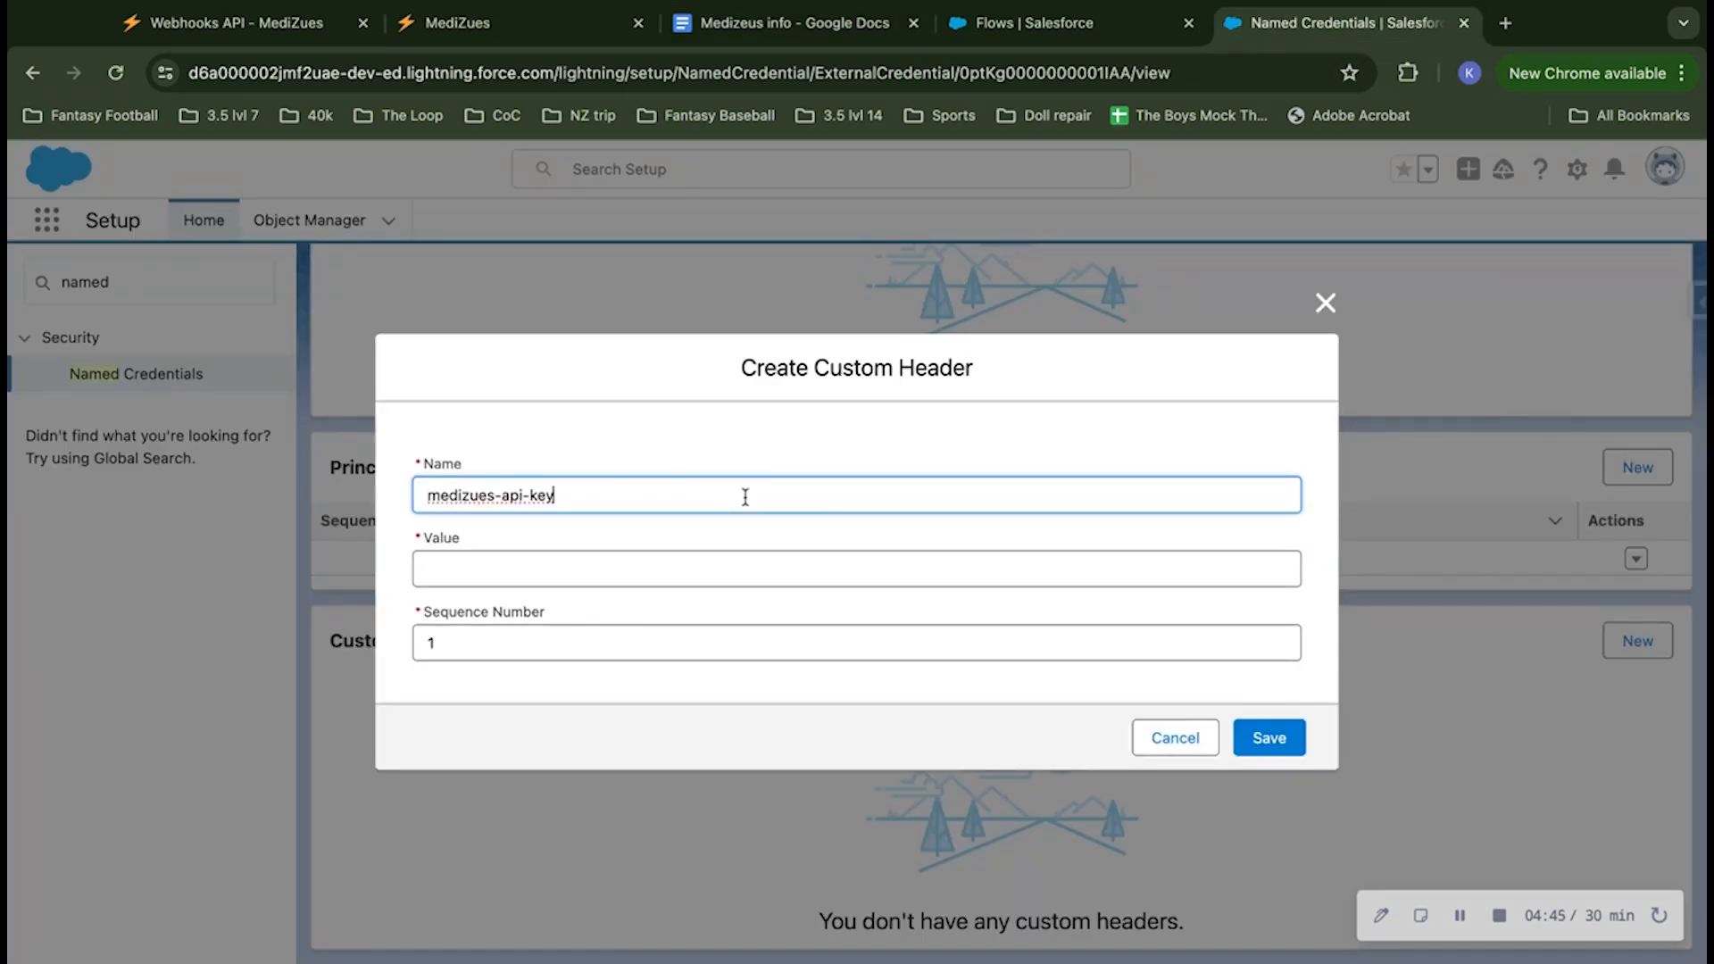
# Step: Copy the API key from the Medizeus info Google Doc into the custom header's value, save the header and dismiss the notification
pyautogui.click(611, 565)
pyautogui.click(1082, 35)
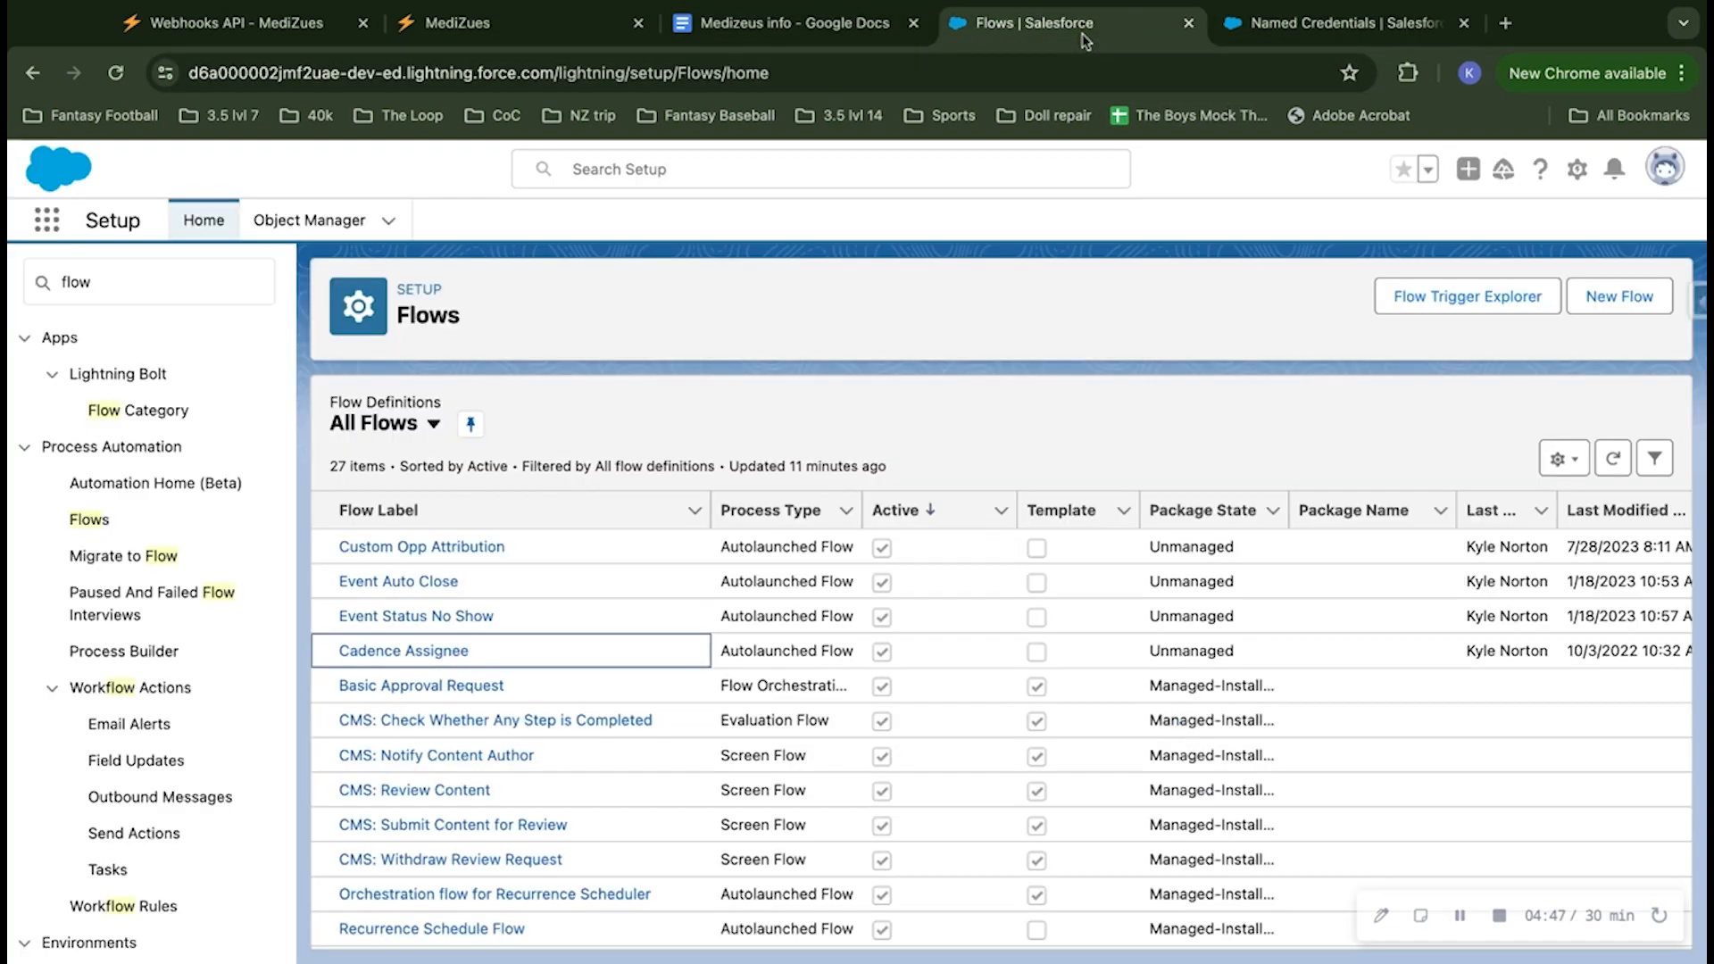
pyautogui.click(879, 20)
pyautogui.moveTo(494, 451); pyautogui.dragTo(808, 452)
pyautogui.press('super+c')
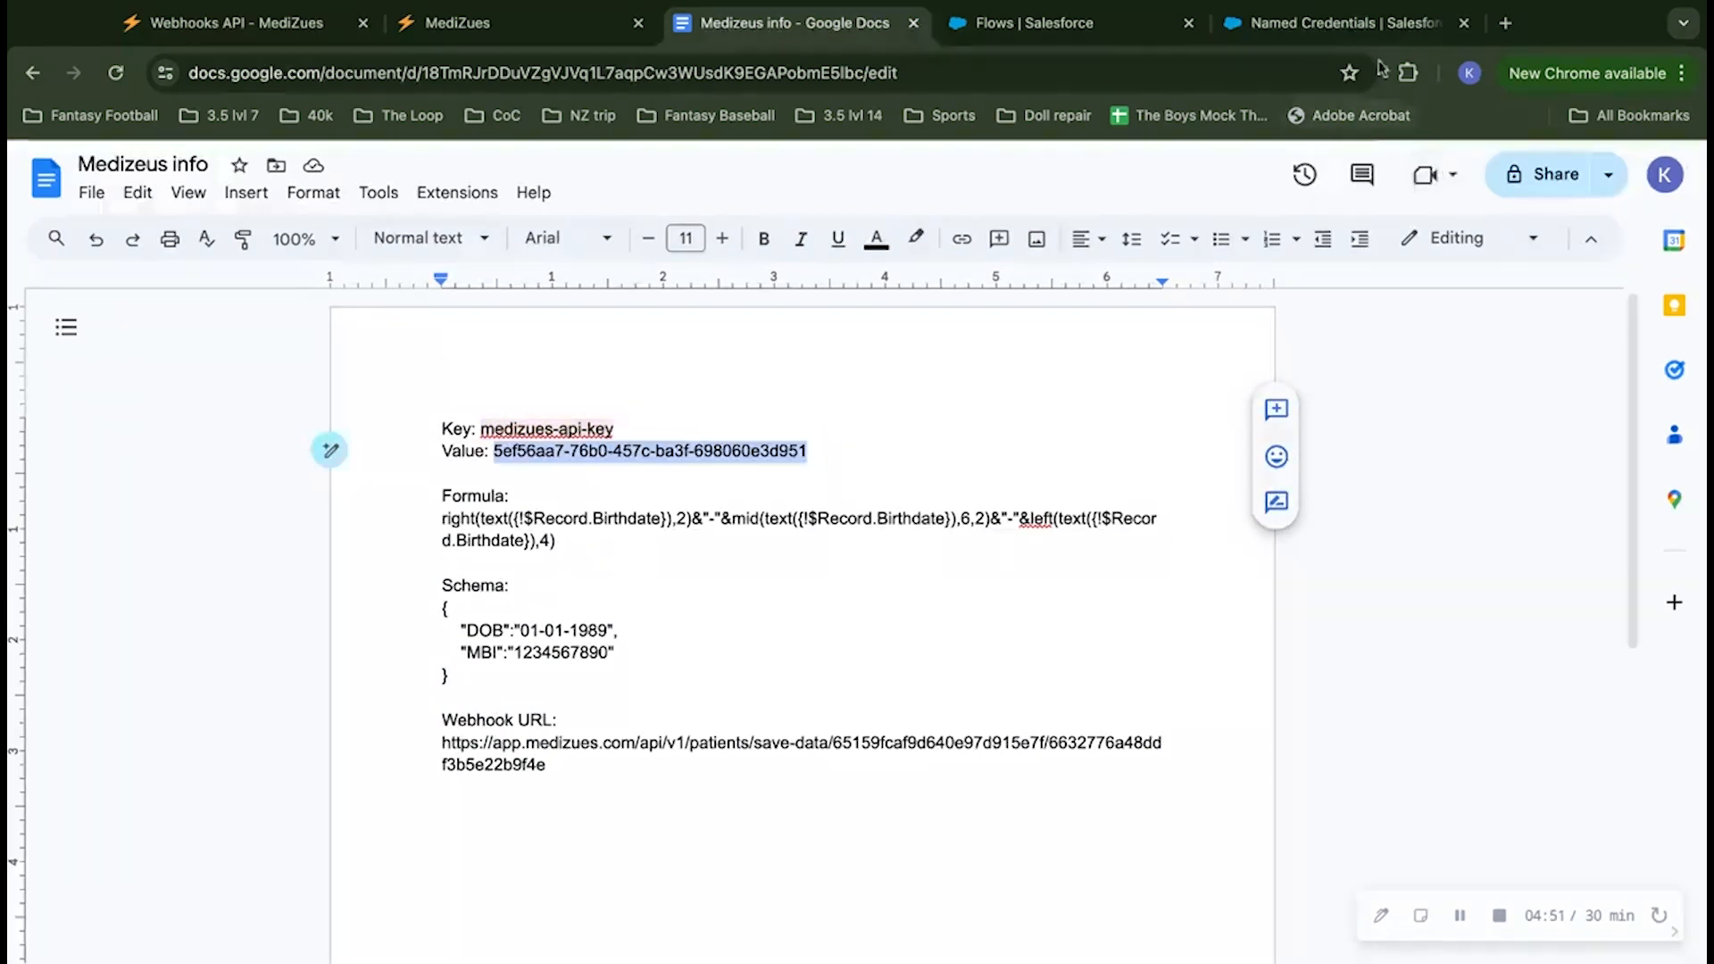
pyautogui.click(1334, 22)
pyautogui.press('super+v')
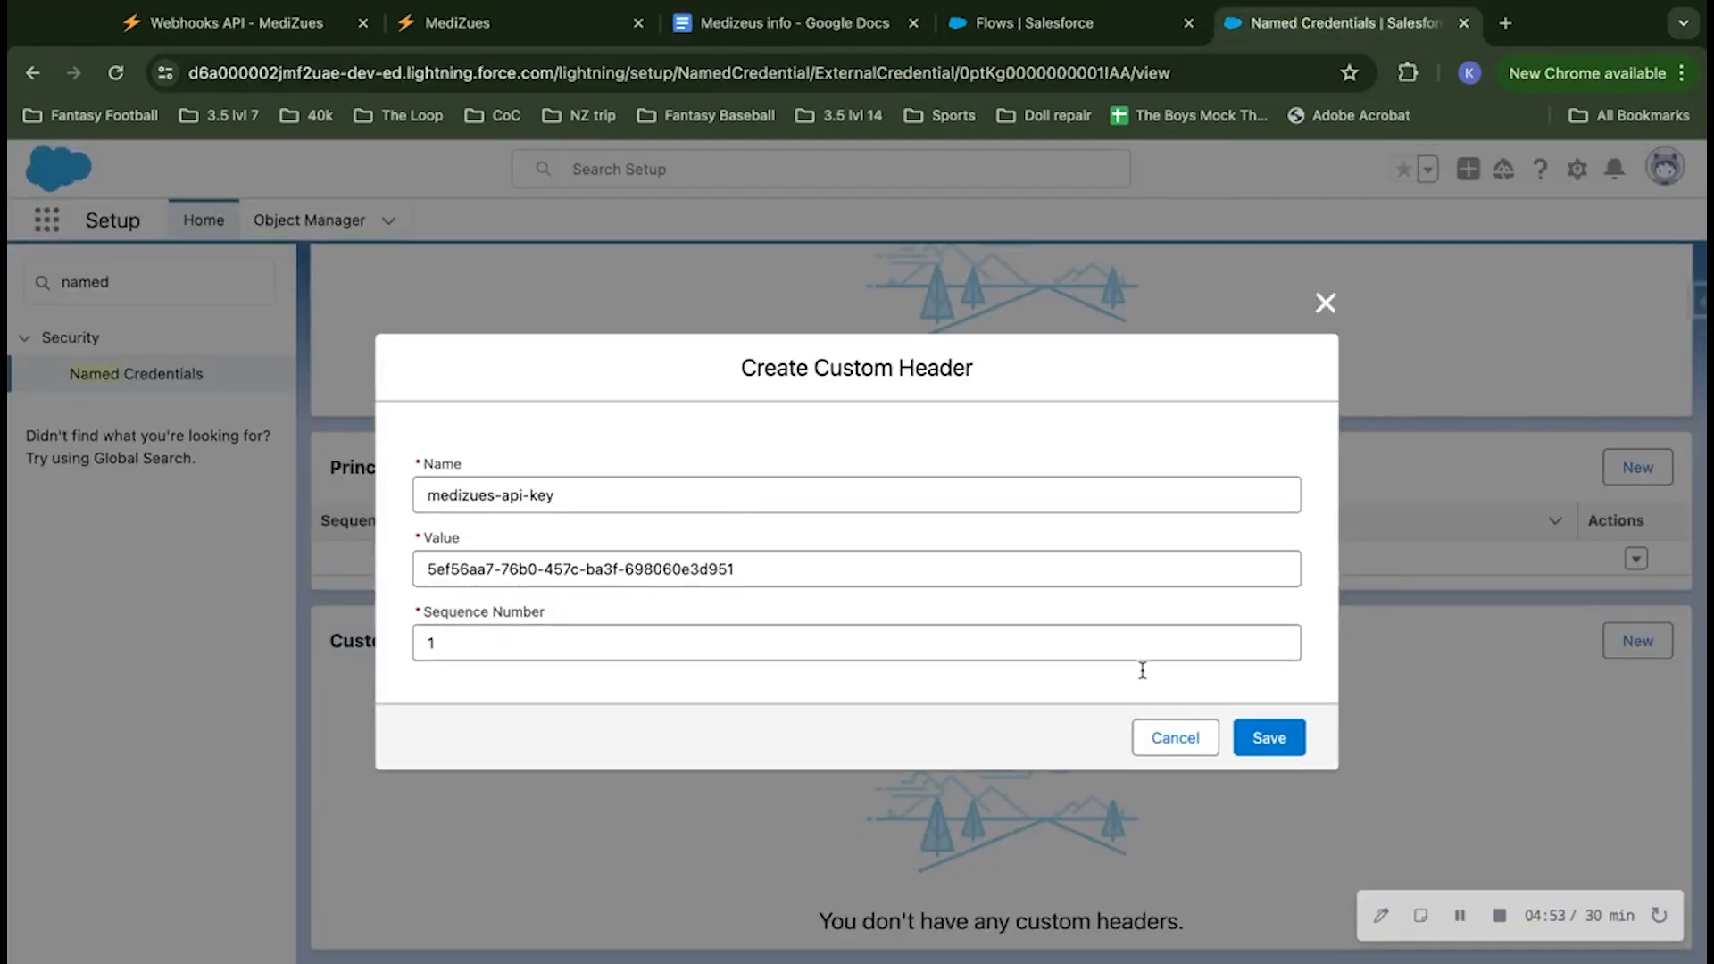
pyautogui.click(1258, 737)
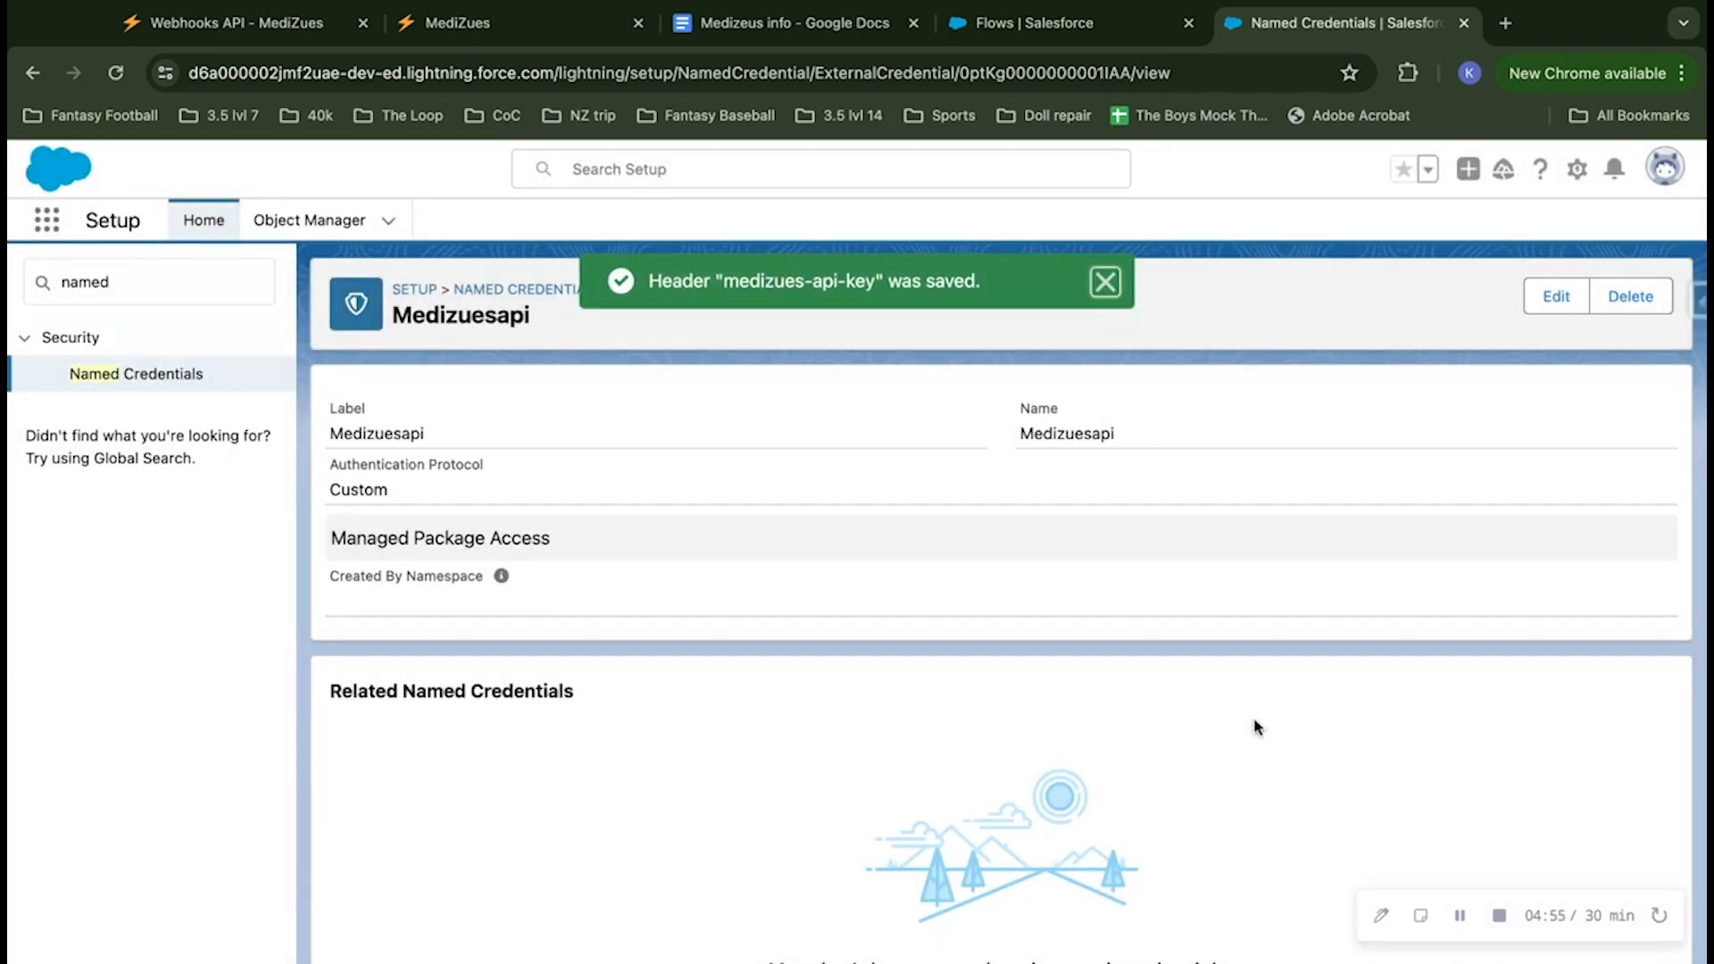
pyautogui.scroll(-5, 1250, 705)
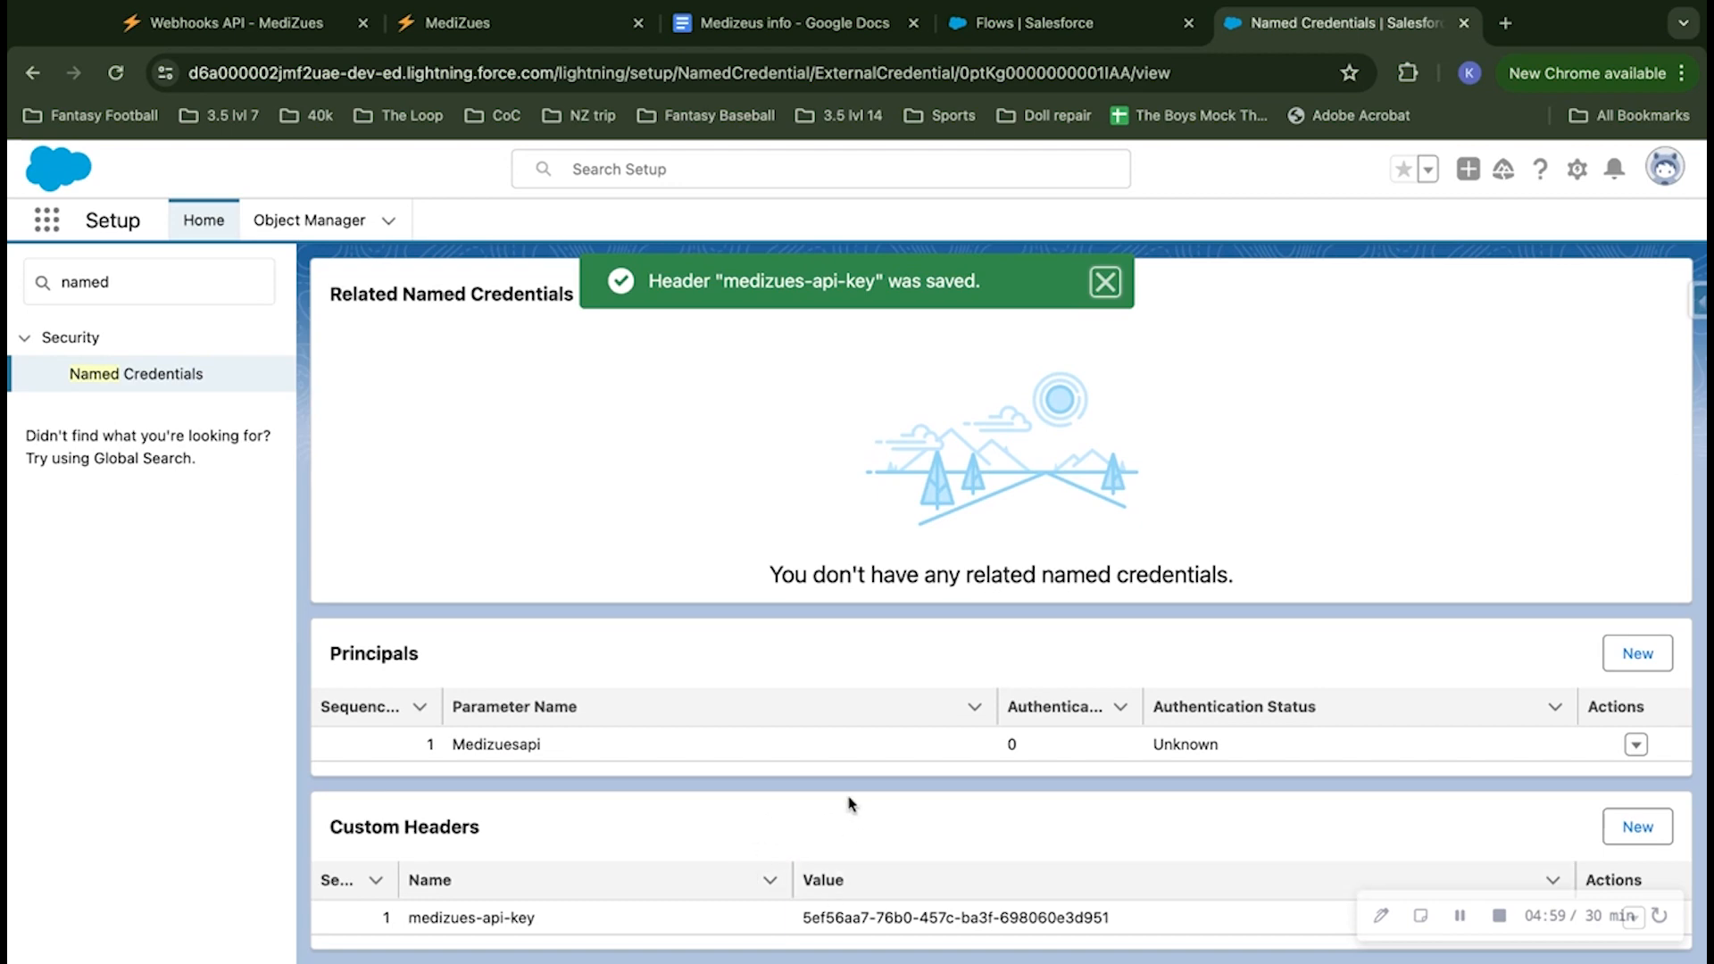
pyautogui.click(1105, 279)
# Step: Review the external credential's principal and custom header, and return to the Named Credentials list
pyautogui.scroll(5, 1105, 268)
pyautogui.scroll(-5, 1014, 642)
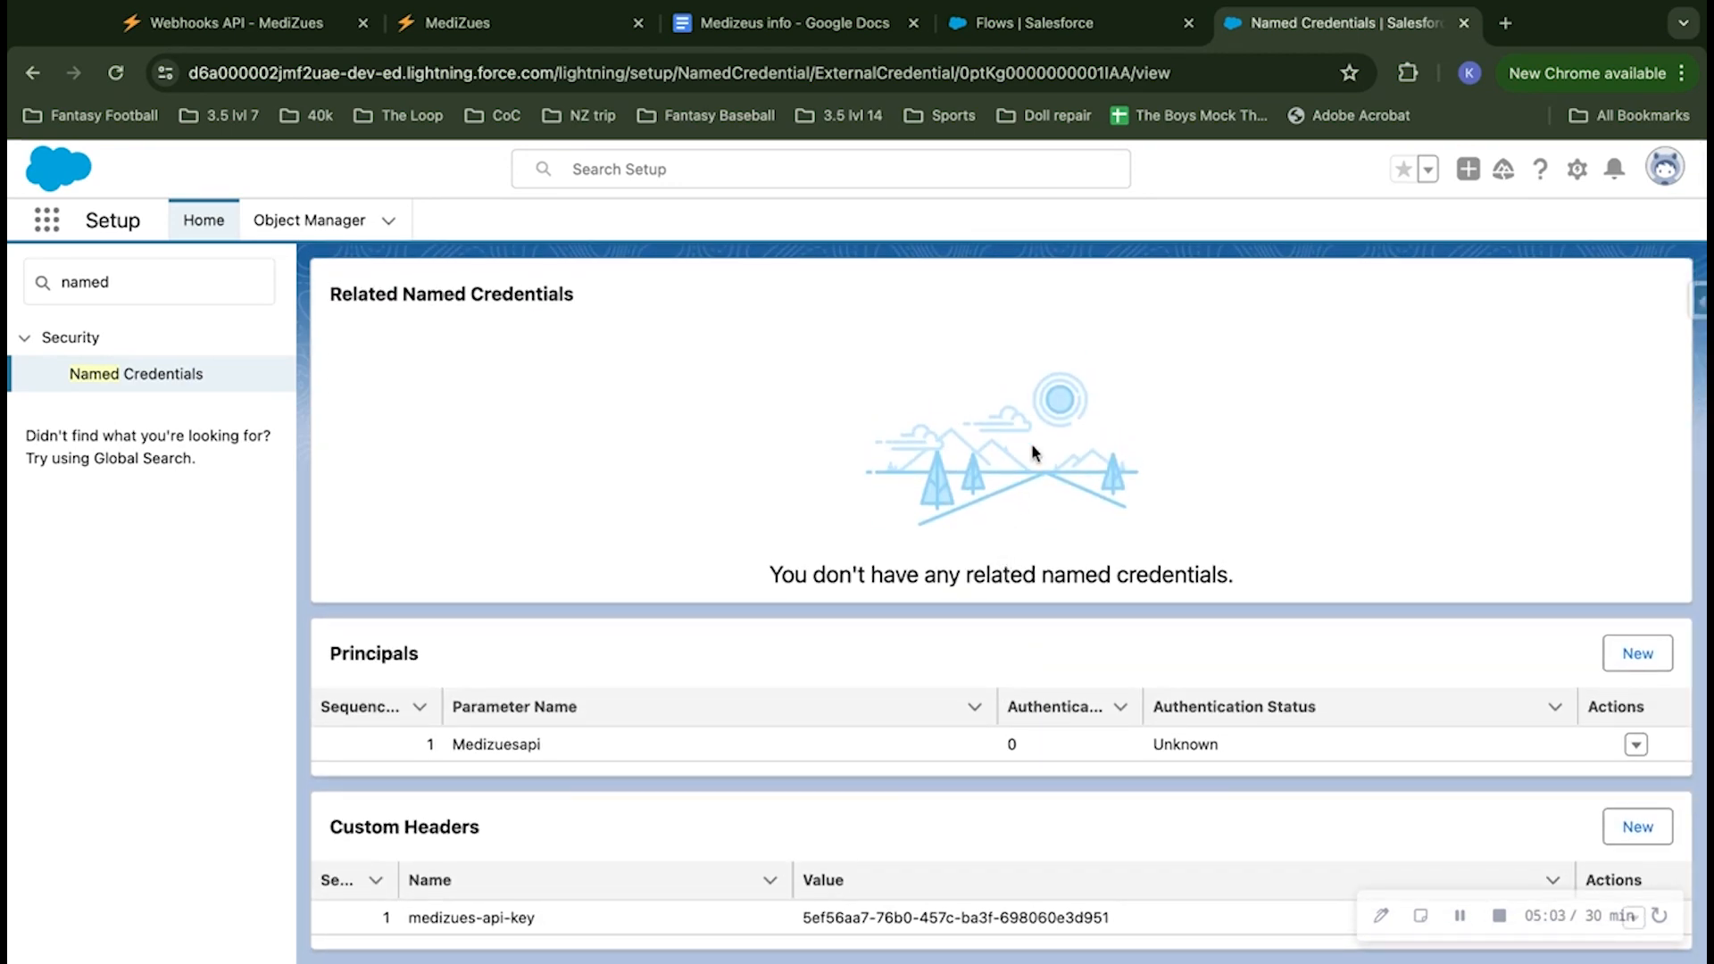
pyautogui.scroll(5, 1063, 374)
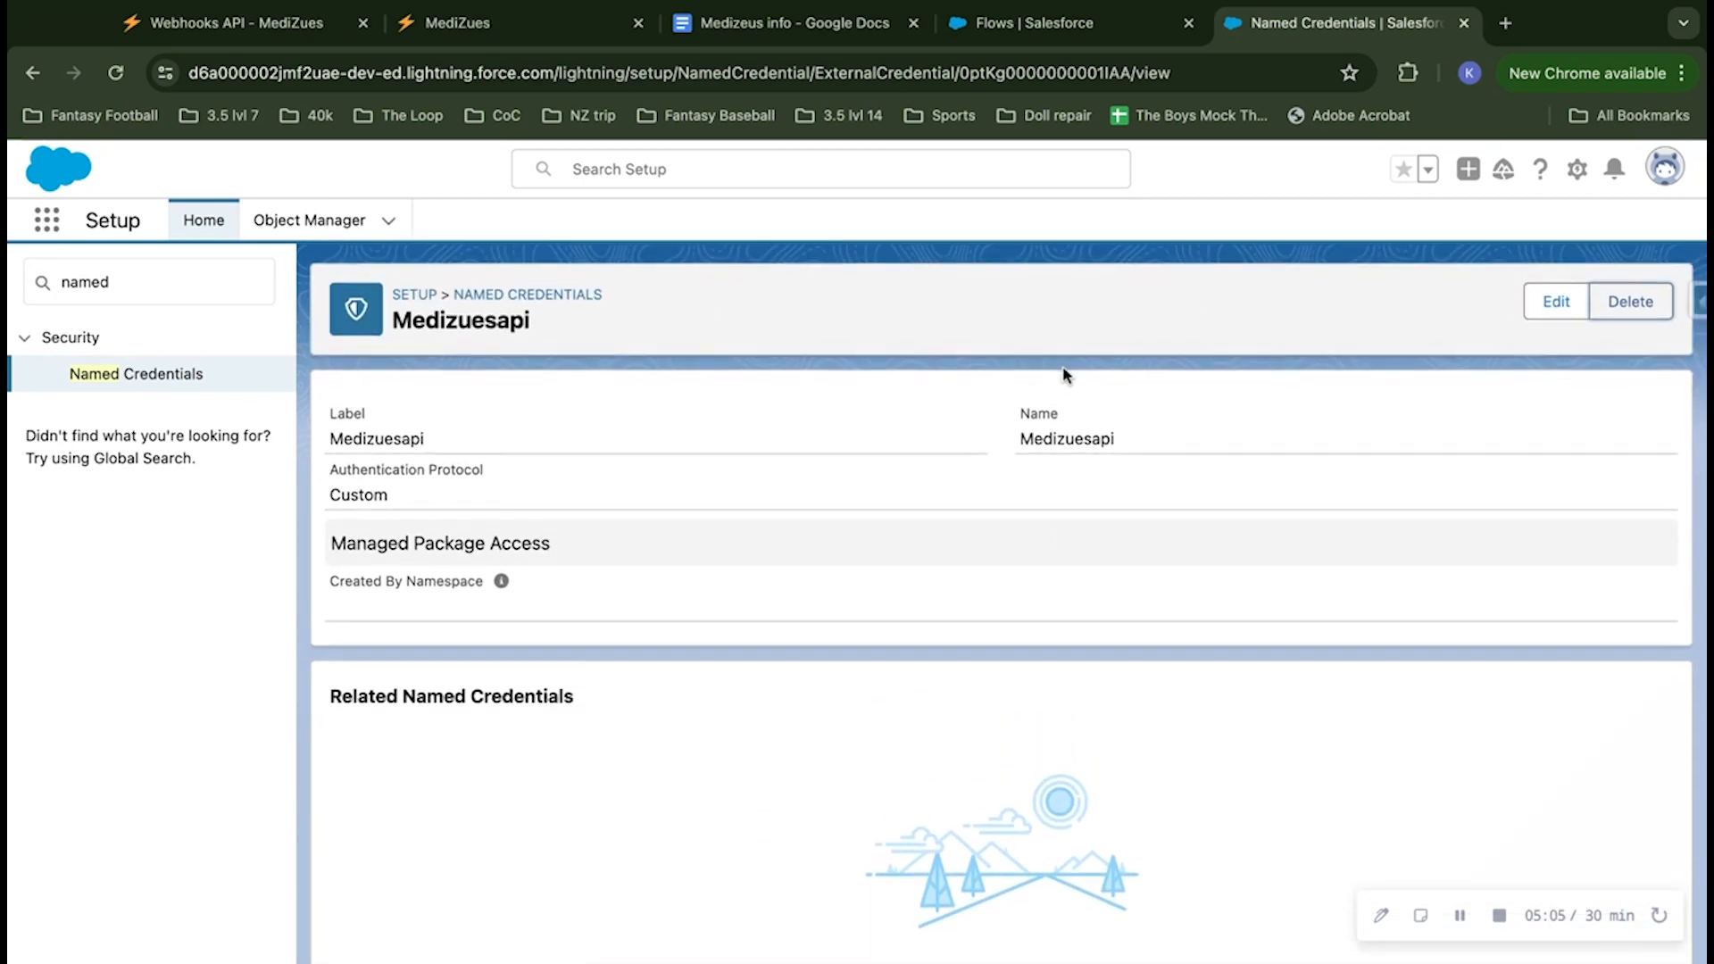
pyautogui.scroll(-5, 807, 512)
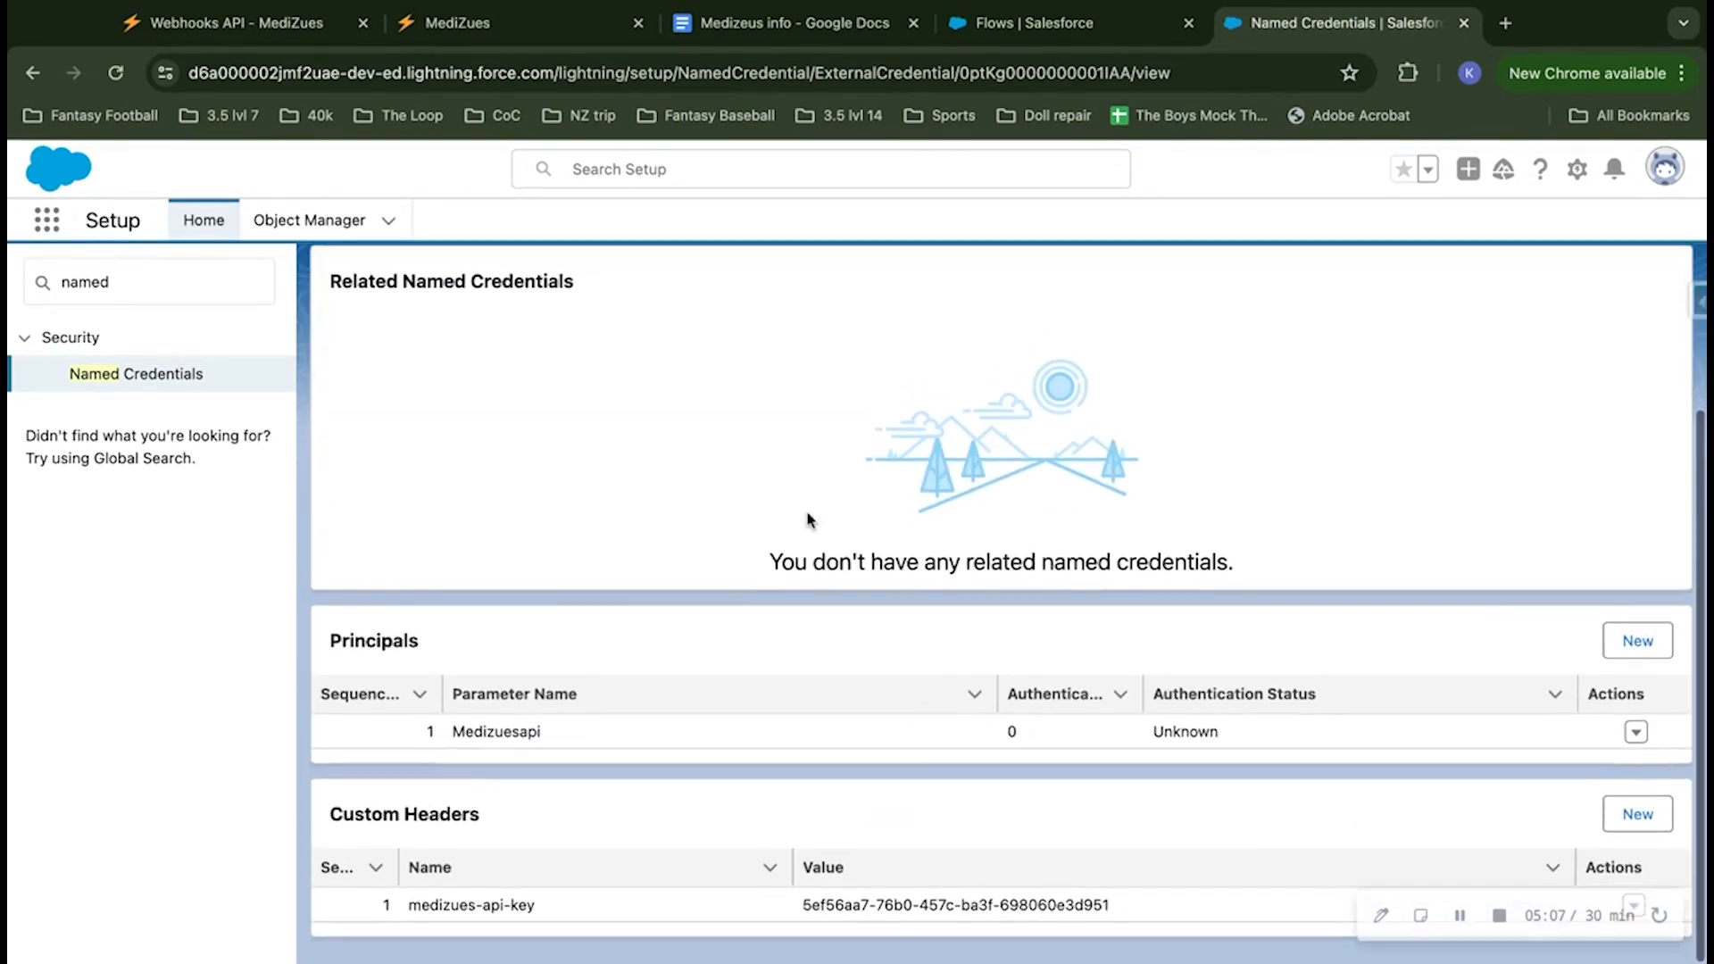
pyautogui.scroll(5, 760, 479)
pyautogui.click(524, 292)
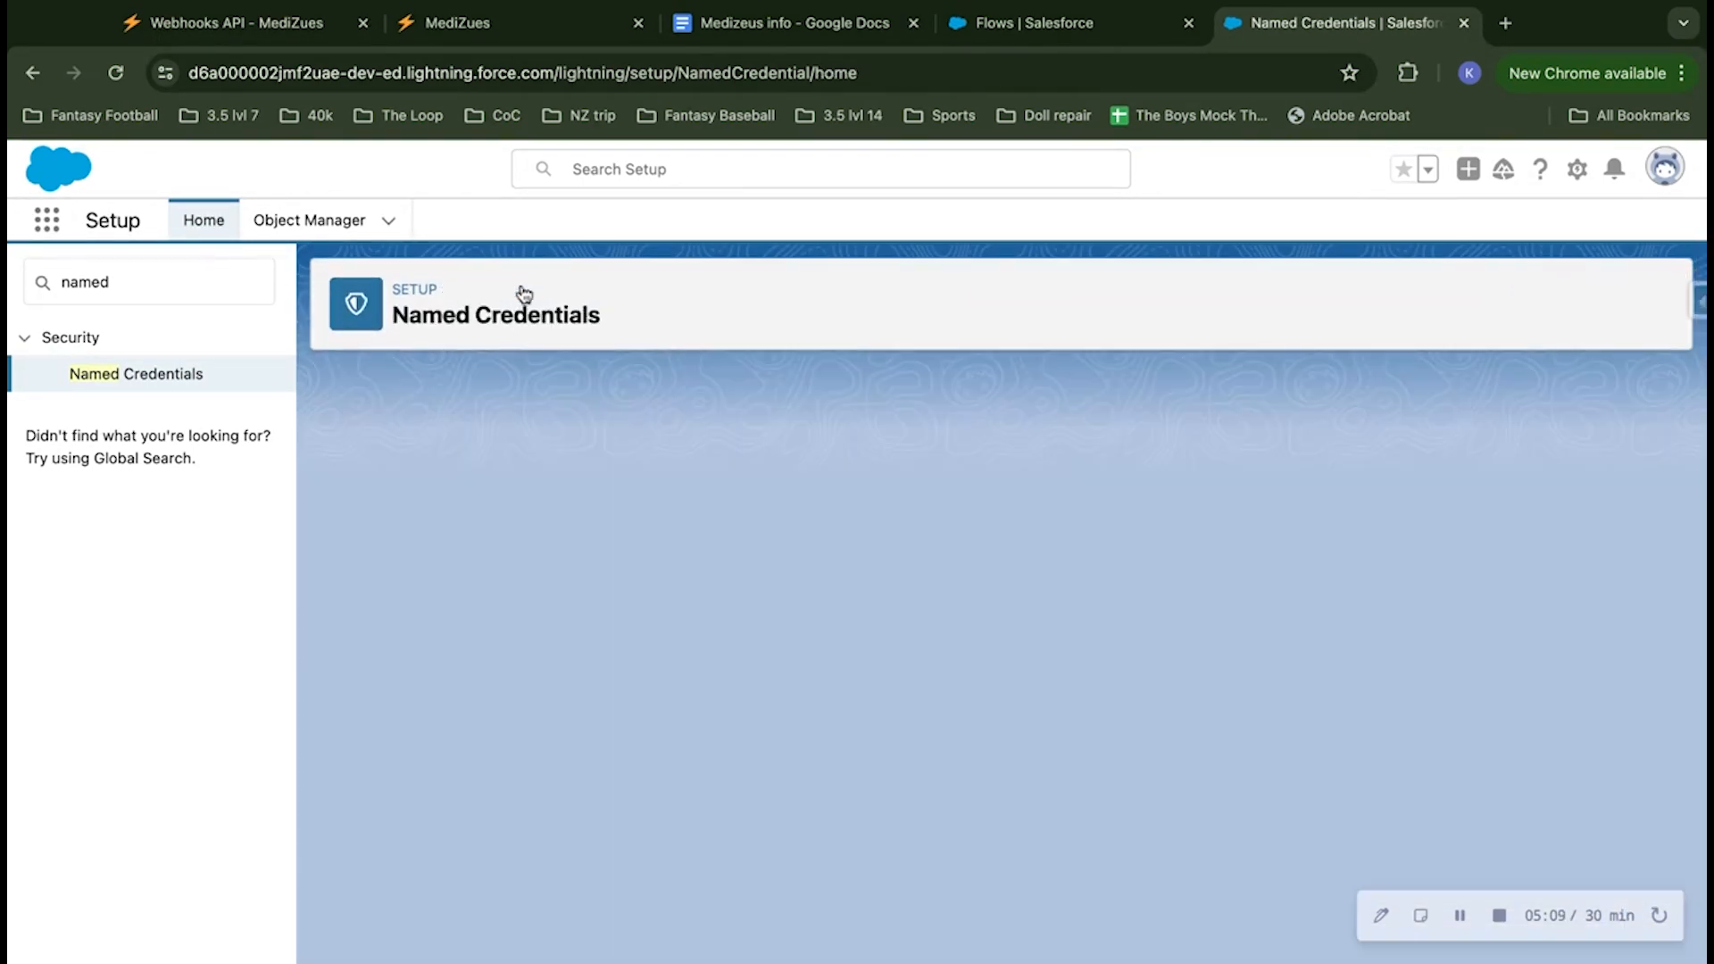
pyautogui.click(408, 402)
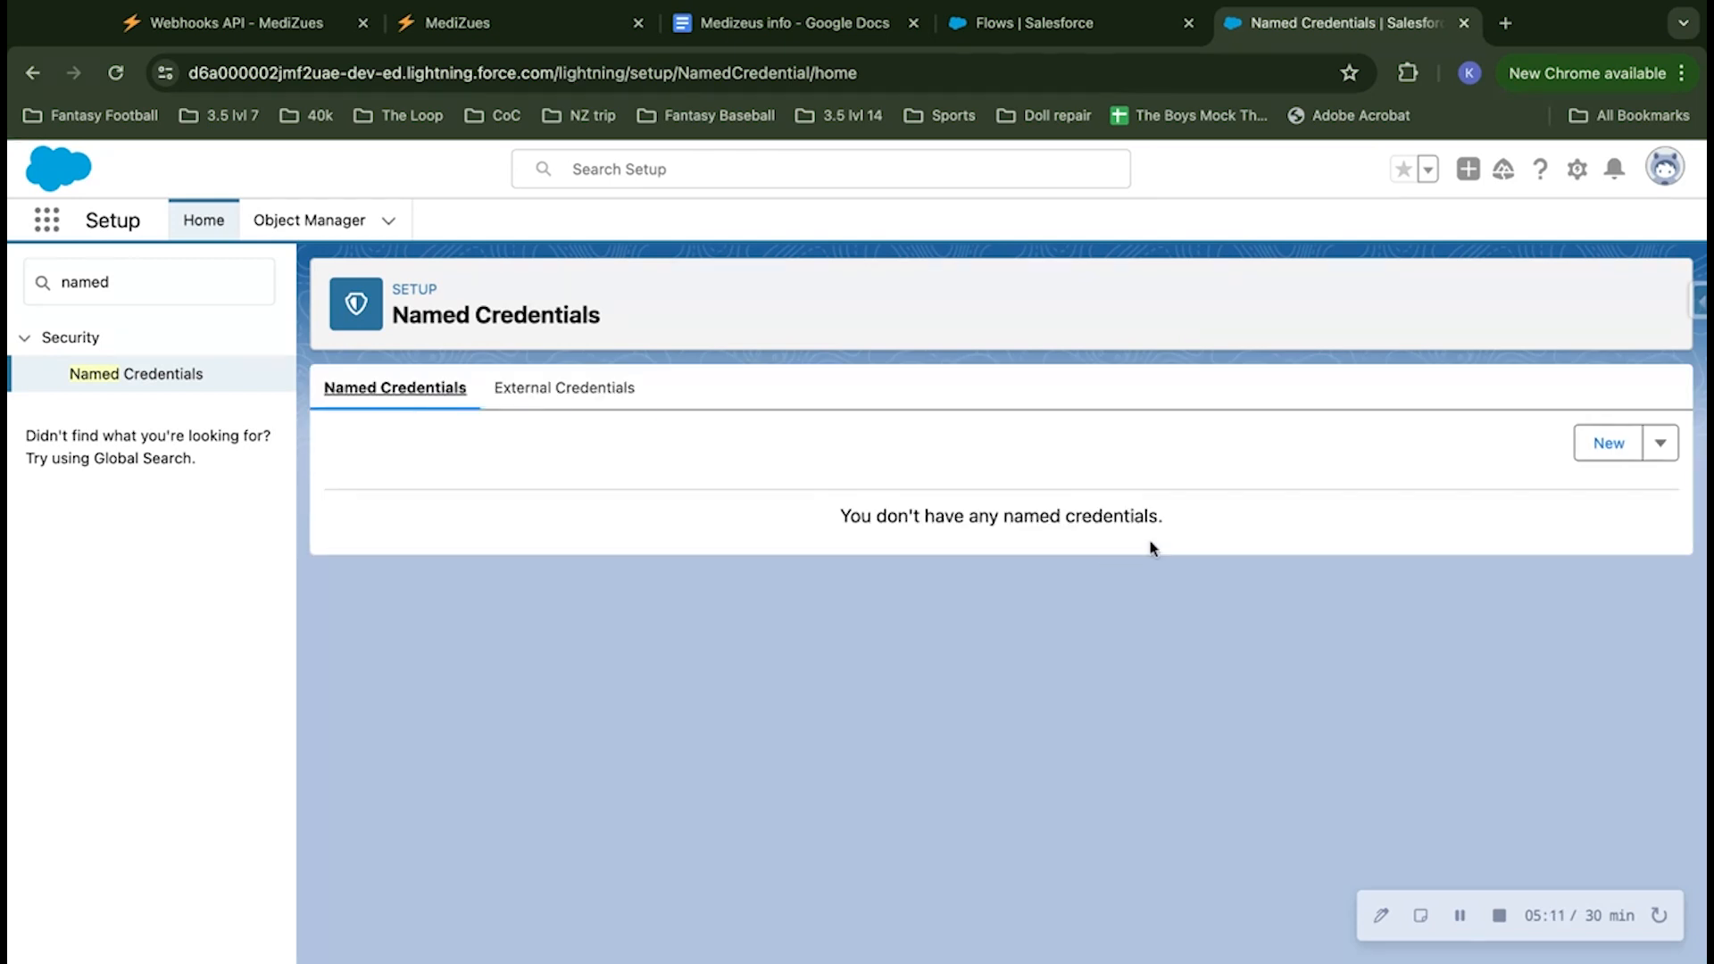
# Step: Start a new named credential with both its label and name set to Medizuesapi
pyautogui.click(1597, 455)
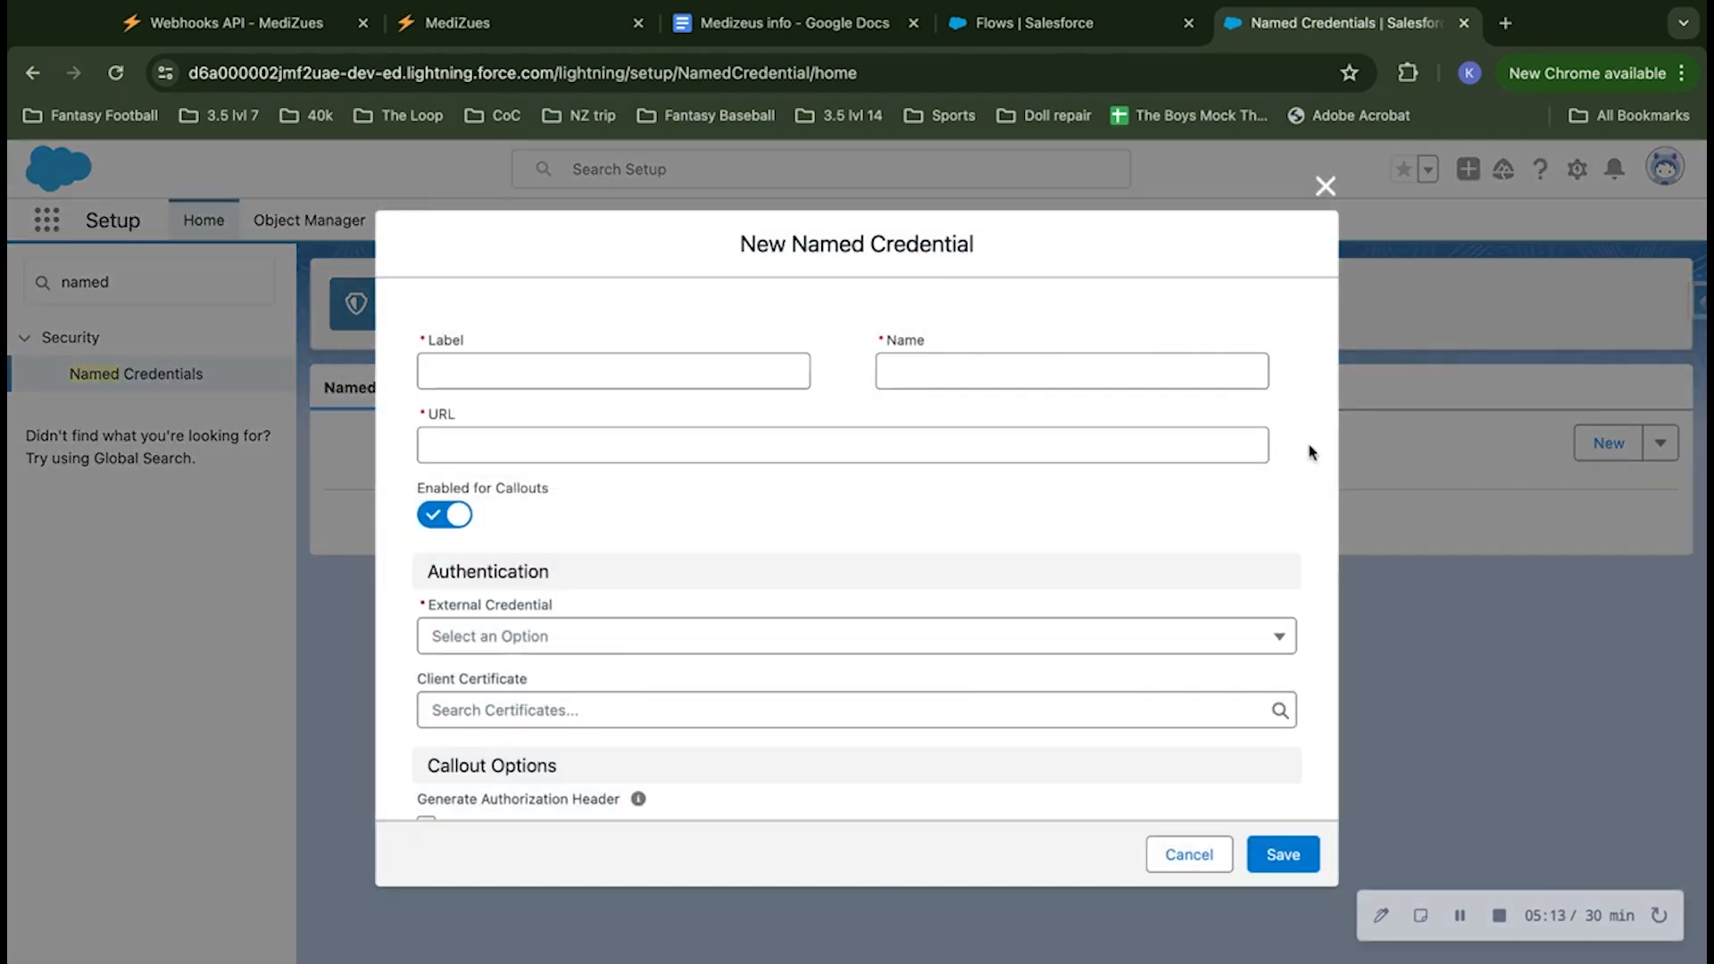
pyautogui.click(658, 363)
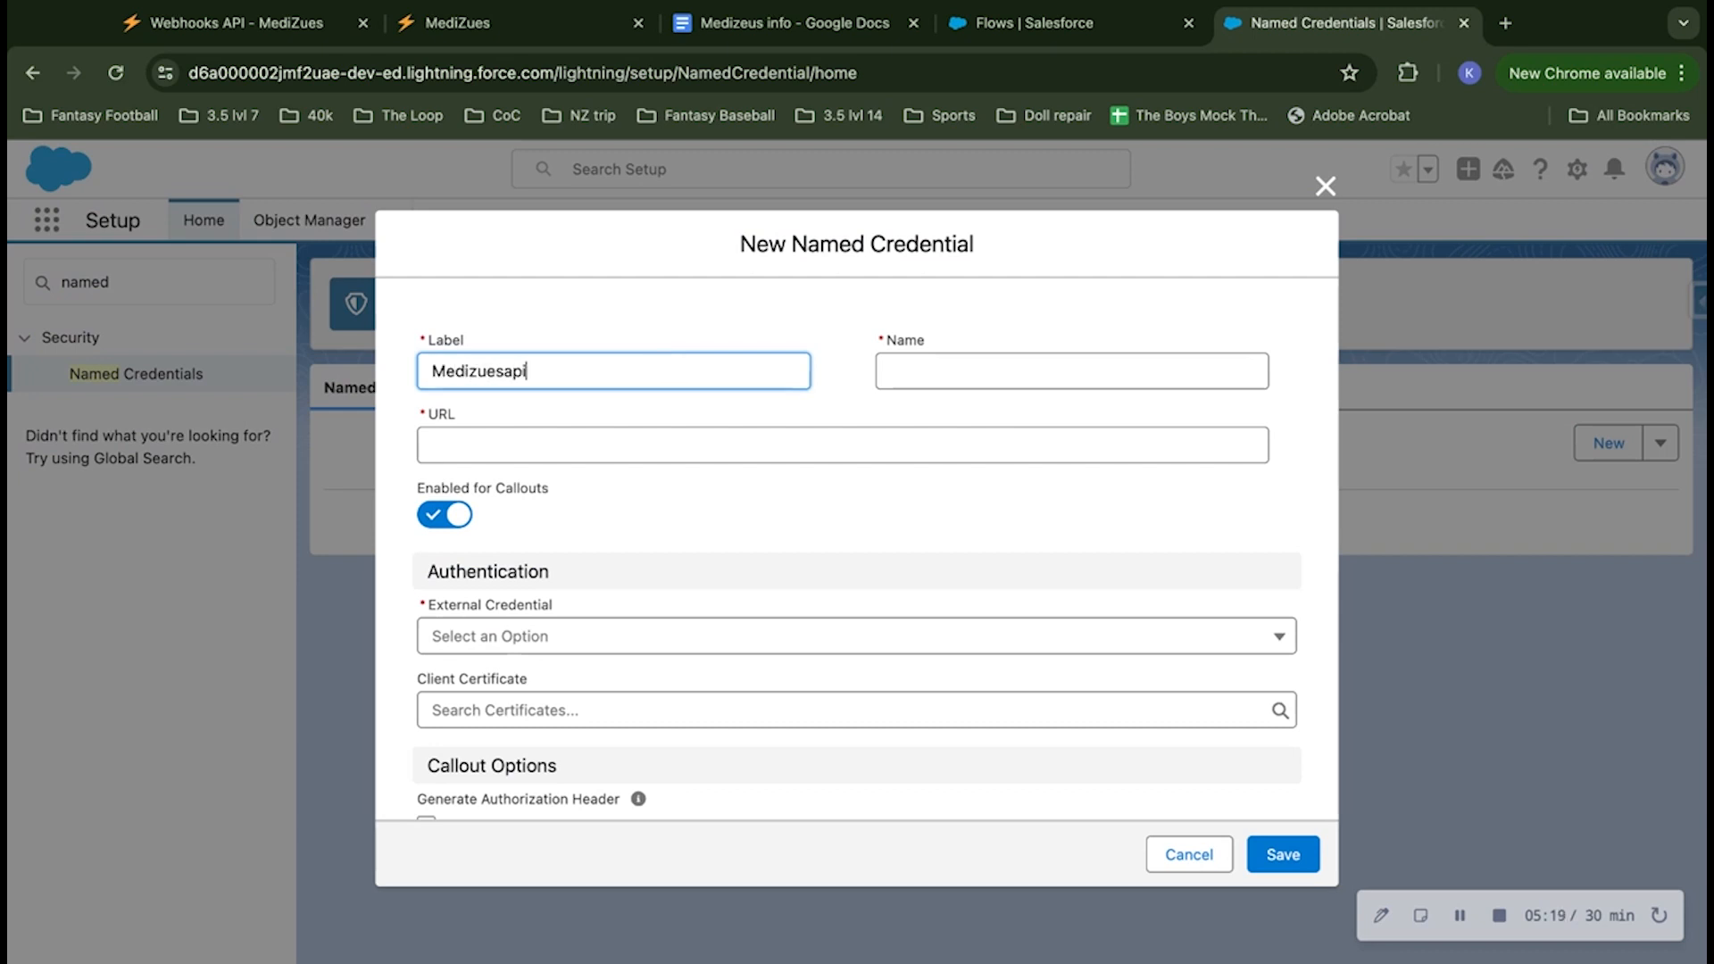
pyautogui.doubleClick(643, 374)
pyautogui.press('super+c')
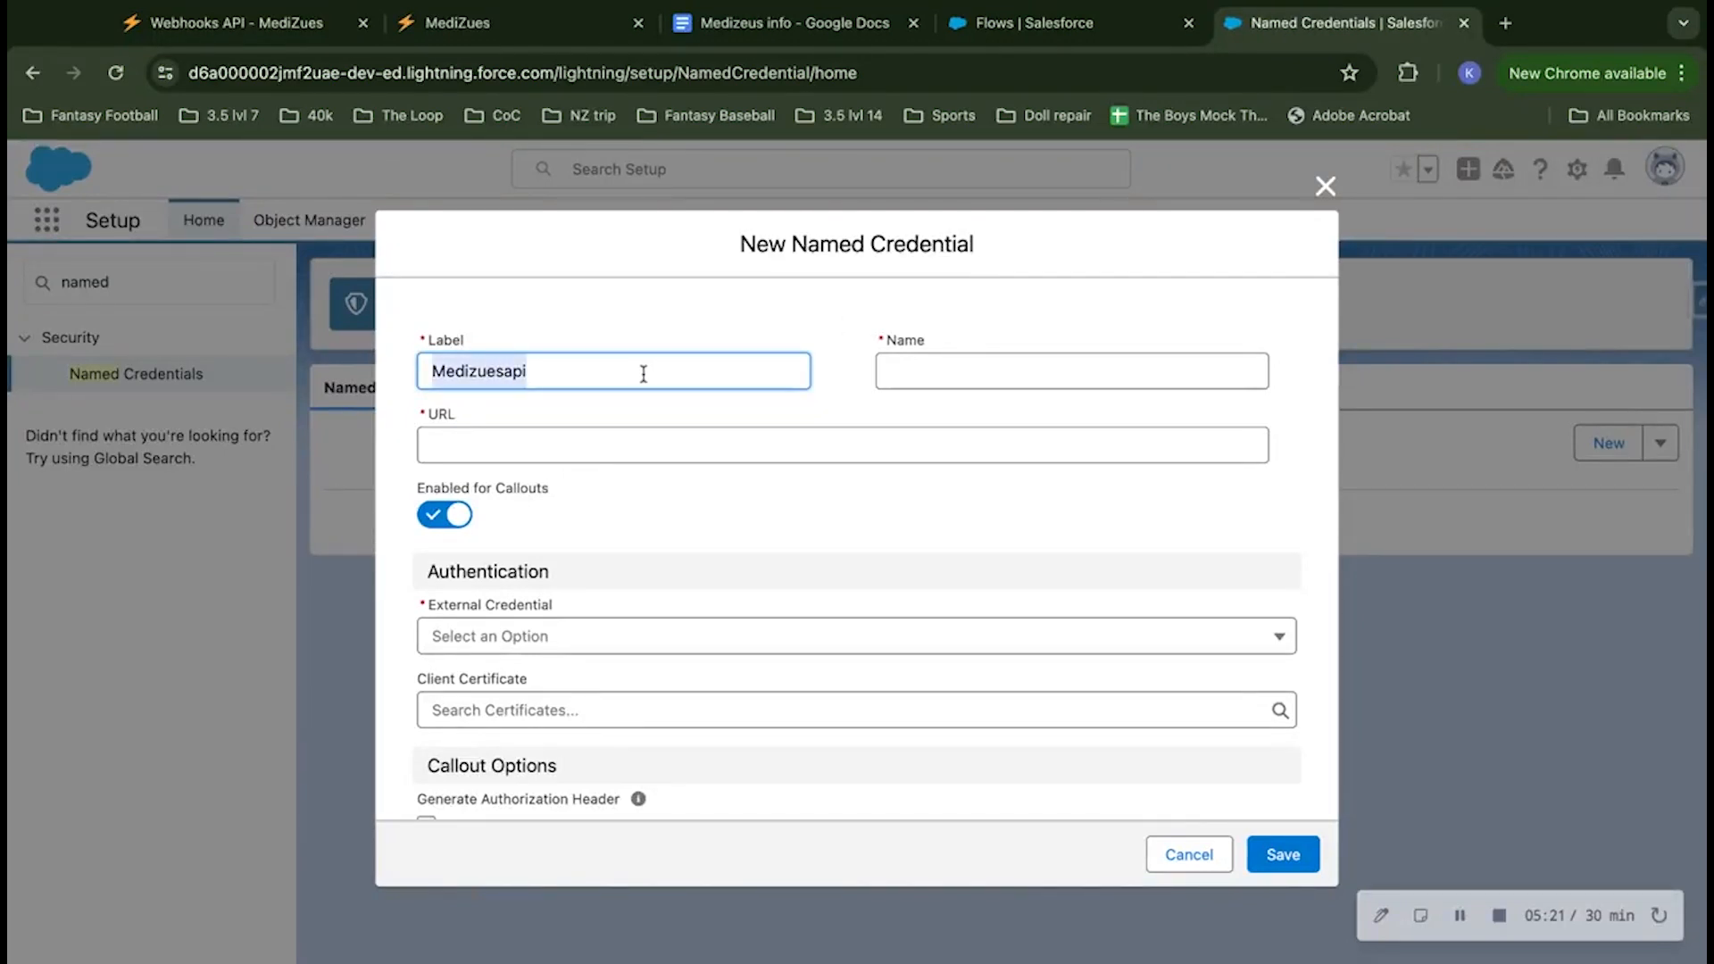
pyautogui.click(953, 361)
pyautogui.press('super+v')
pyautogui.click(755, 320)
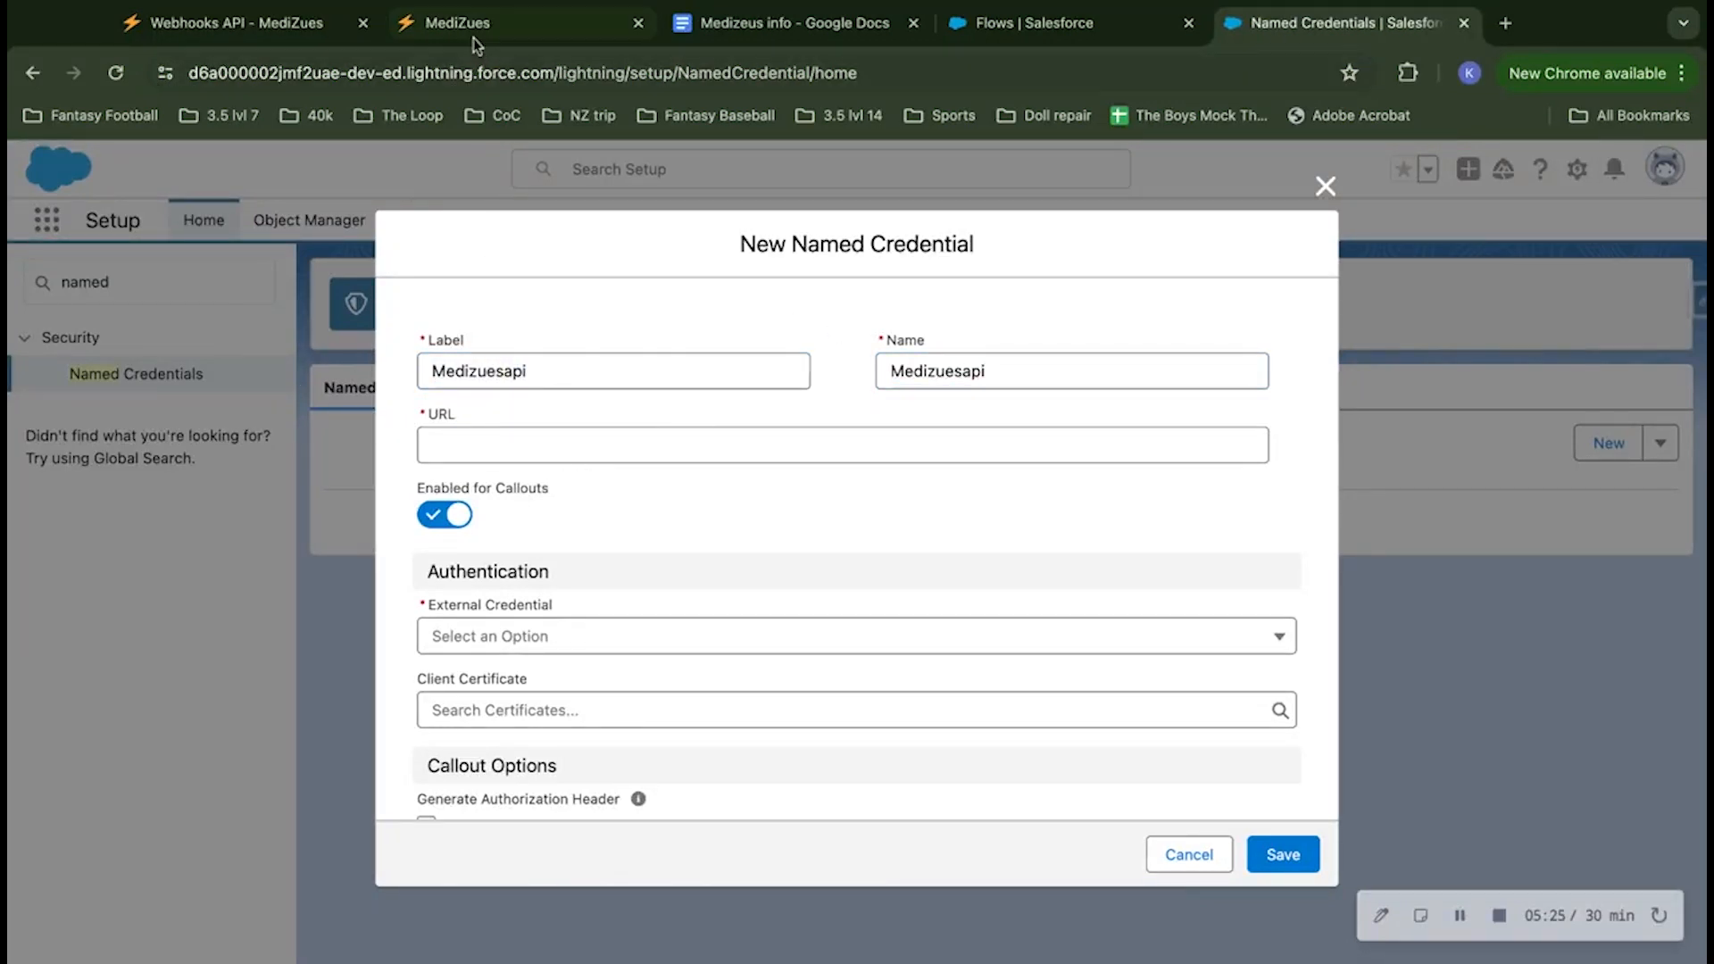
# Step: Copy the webhook URL from the Medizeus info Google Doc into the named credential's URL and leave callouts enabled
pyautogui.click(749, 25)
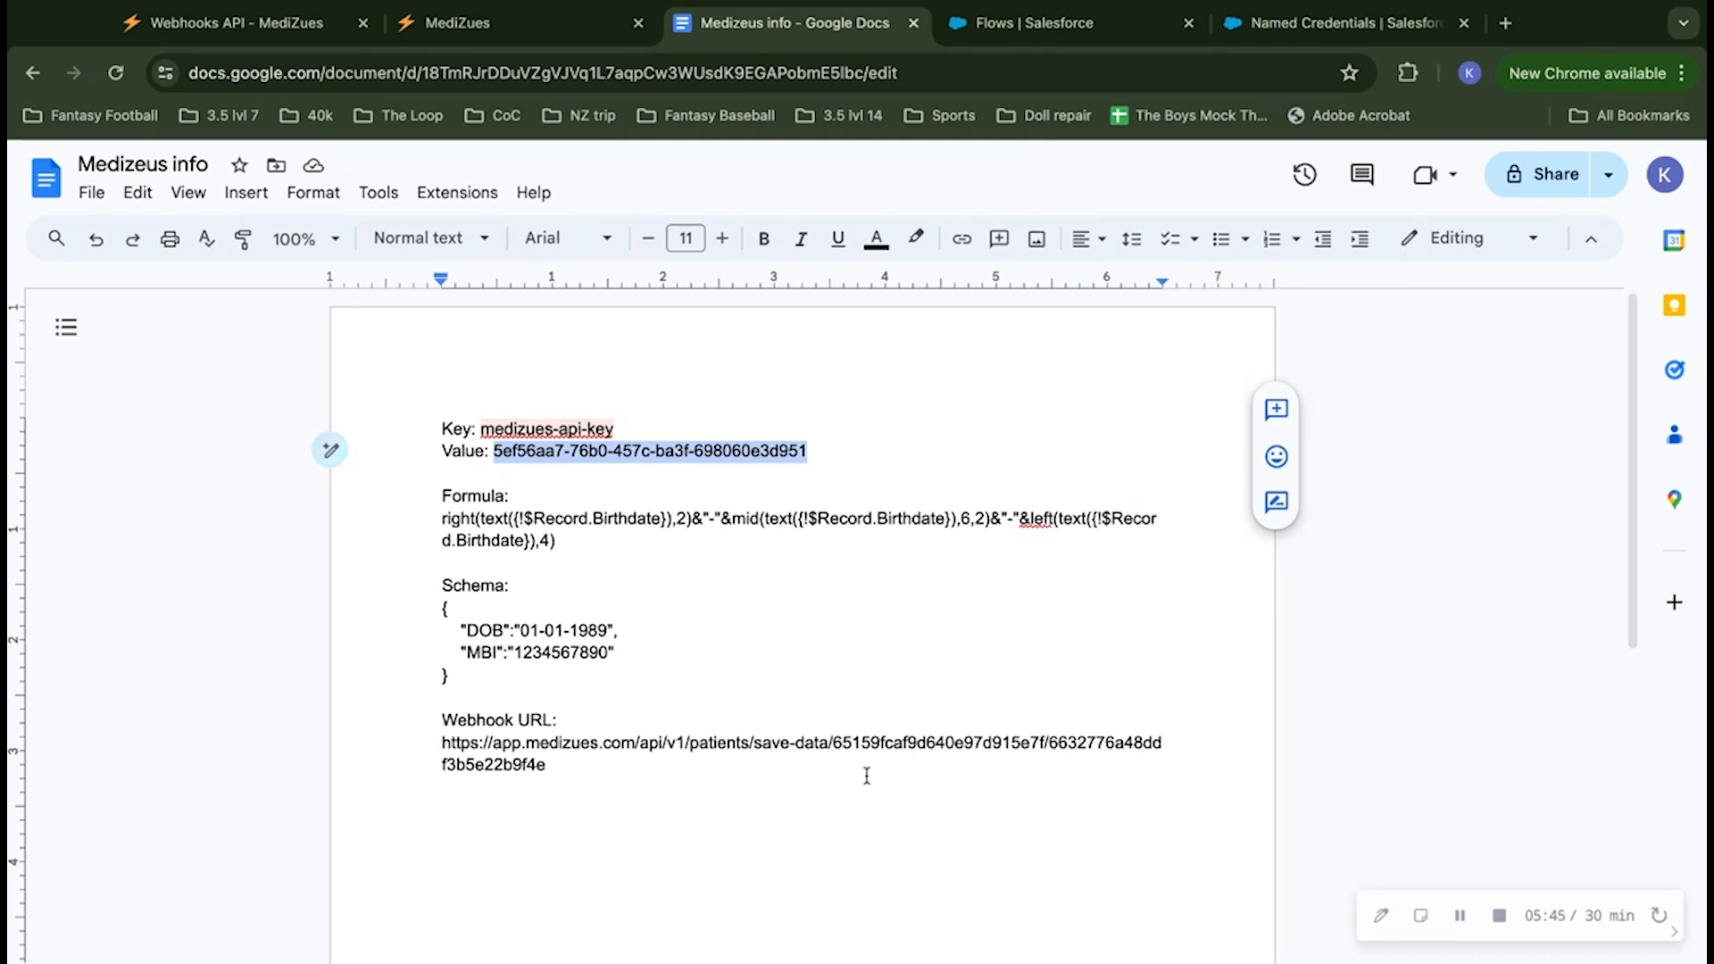
pyautogui.click(443, 742)
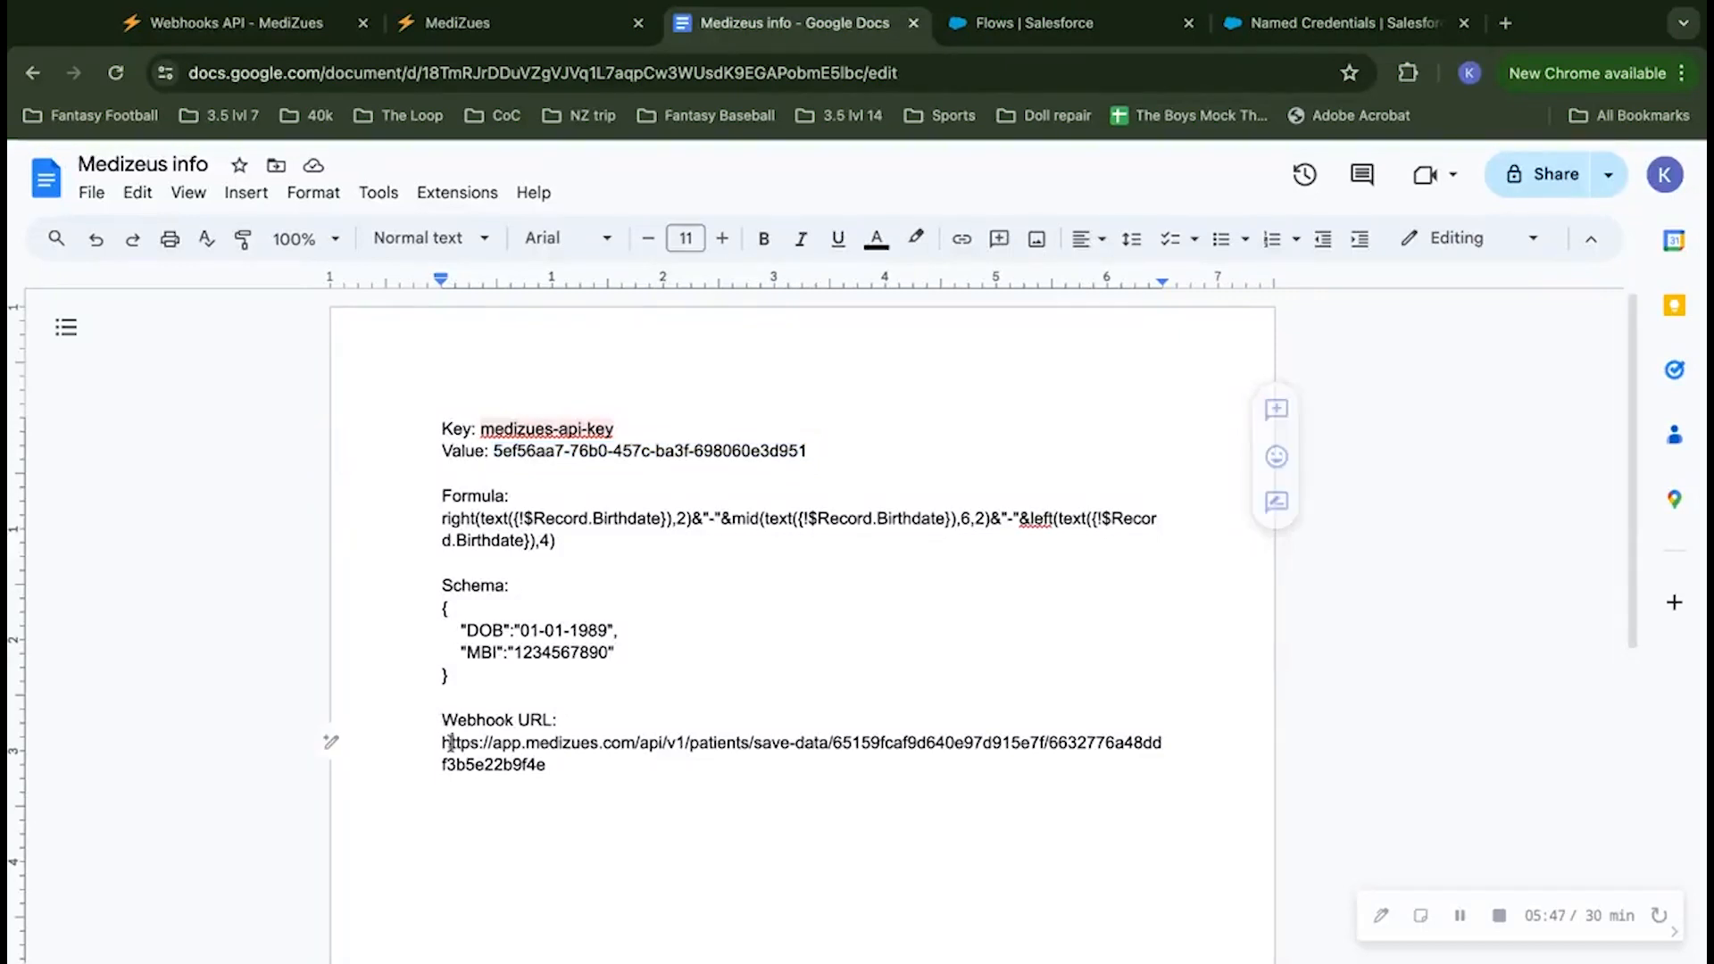
pyautogui.tripleClick(660, 763)
pyautogui.hotkey('ctrl', 'c')
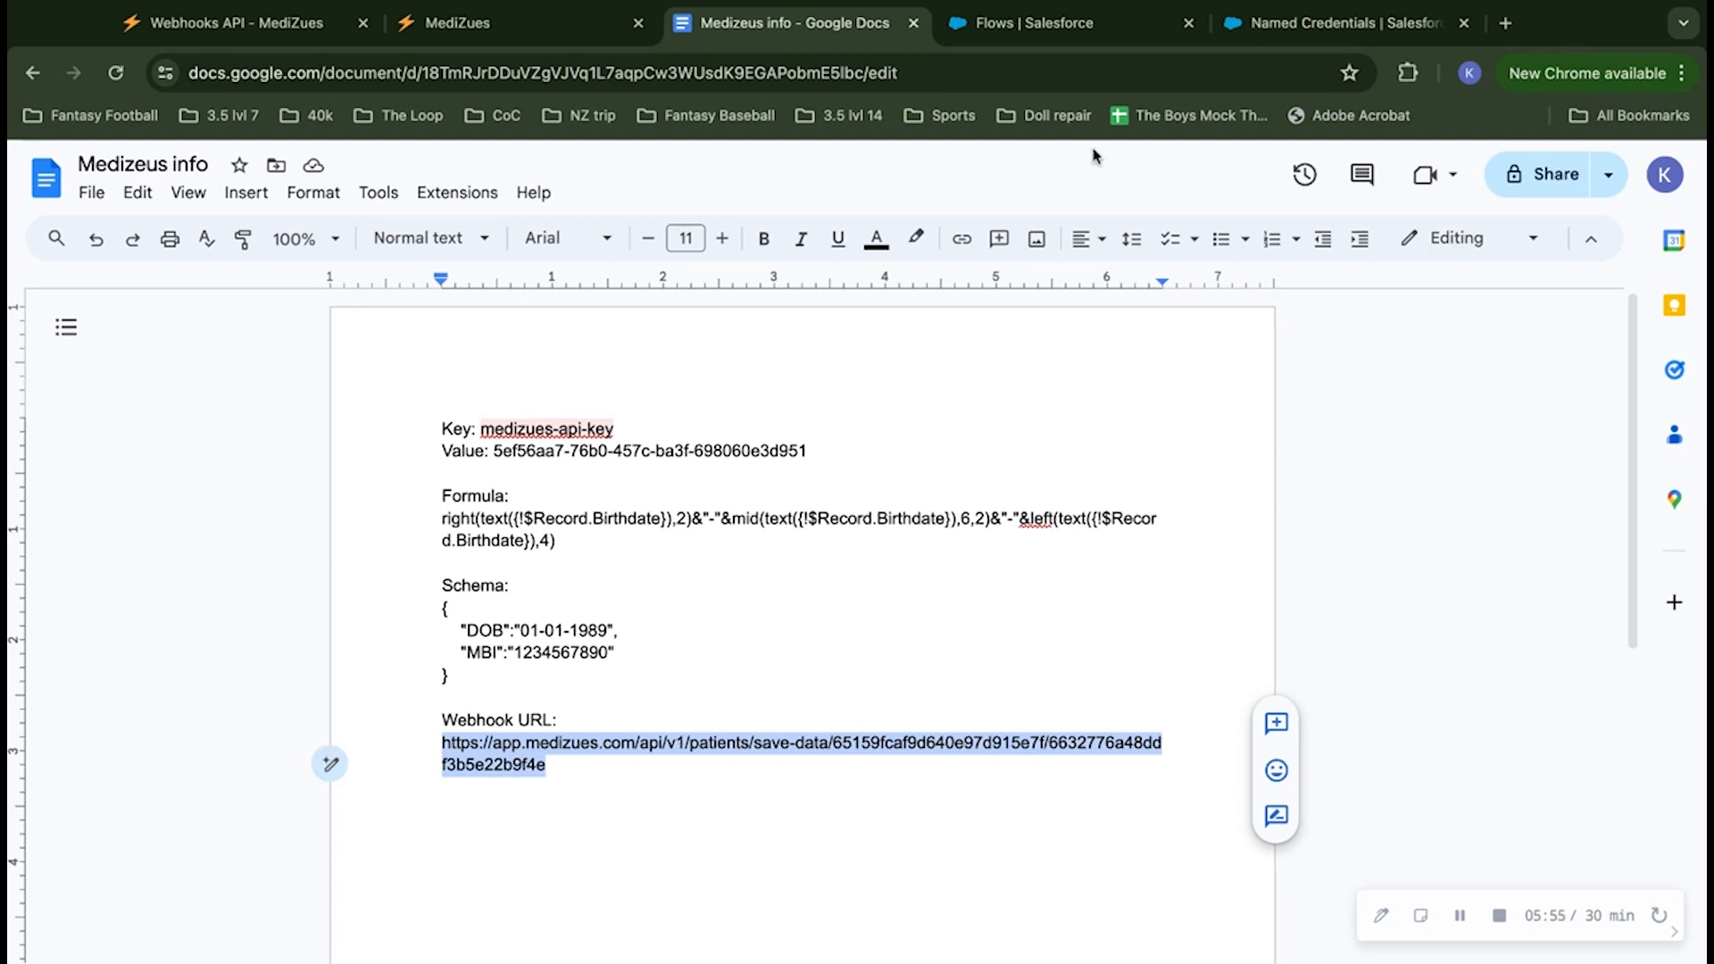
pyautogui.click(1330, 23)
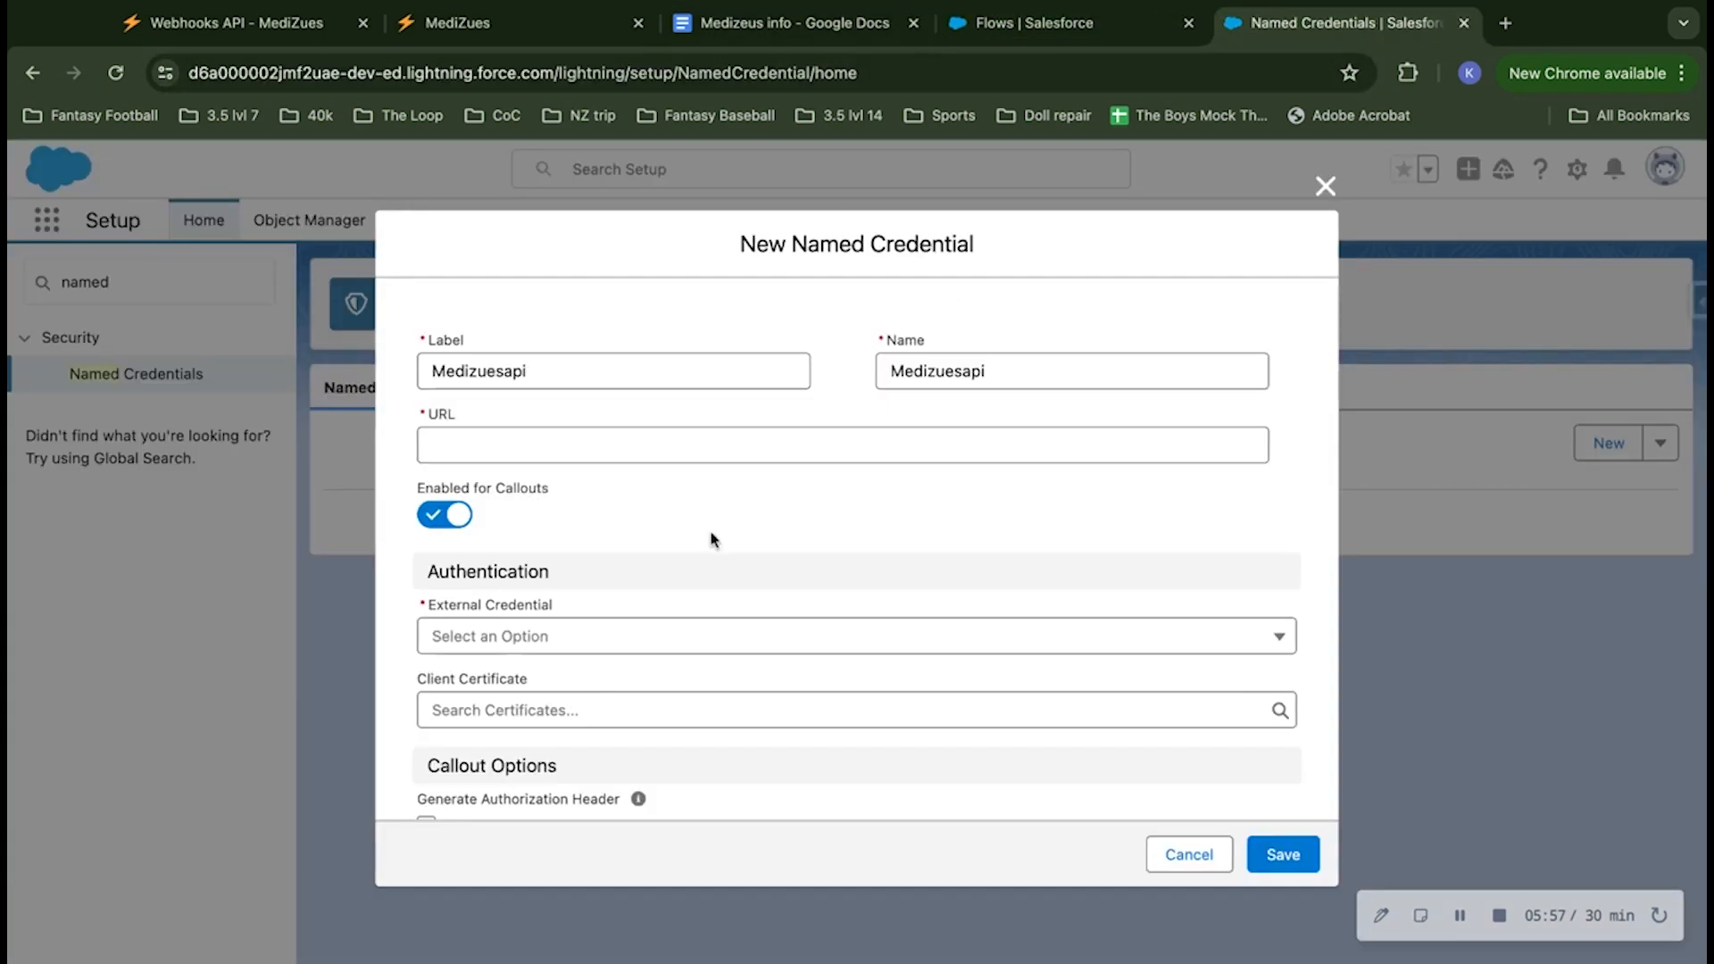
pyautogui.click(636, 450)
pyautogui.hotkey('ctrl', 'v')
pyautogui.click(690, 514)
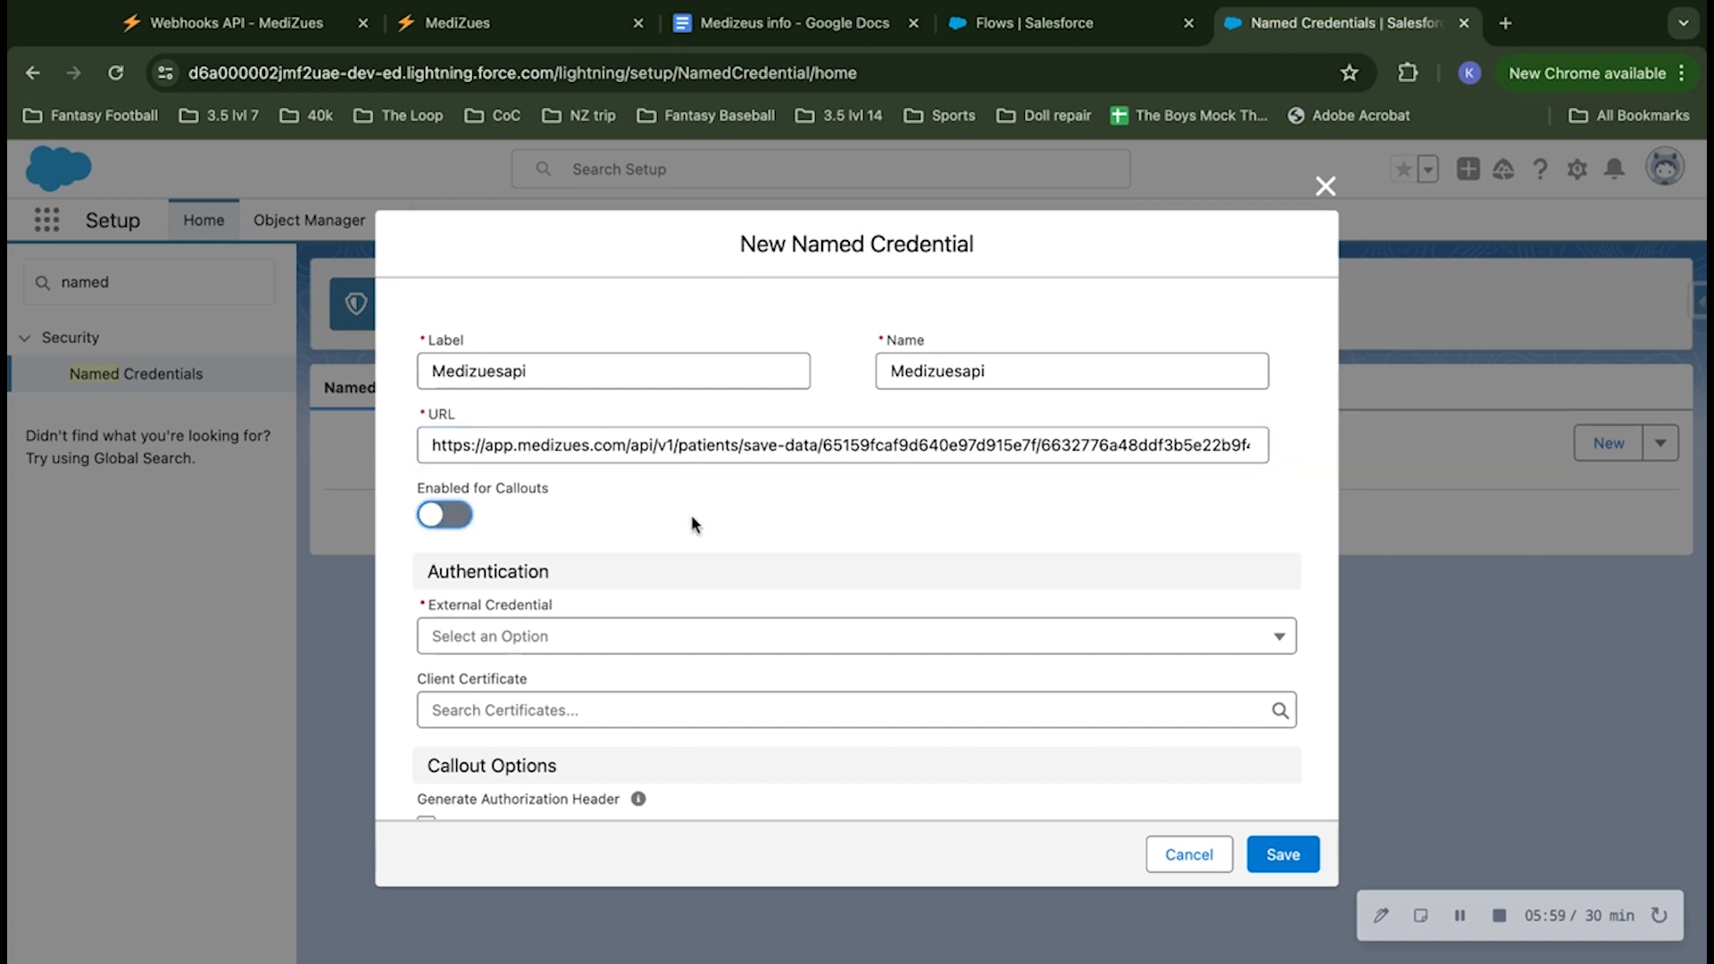
pyautogui.click(427, 527)
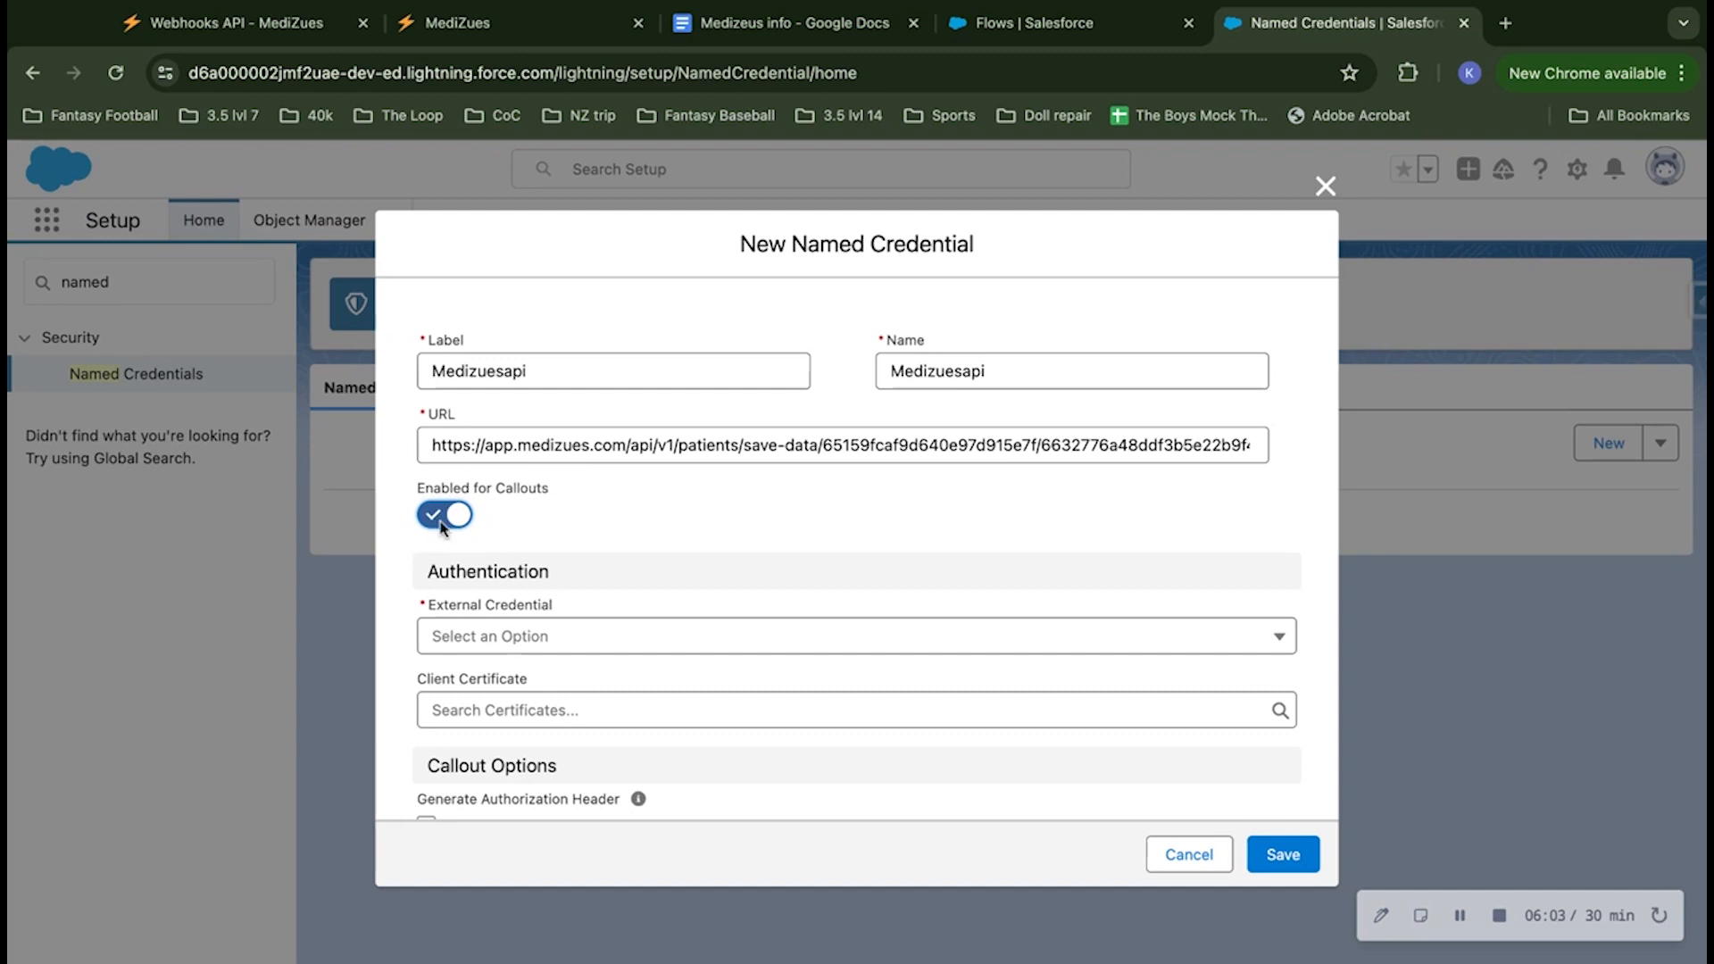
# Step: Select Medizuesapi as the named credential's external credential, save the named credential with the default callout options, and dismiss the notification
pyautogui.scroll(-2, 582, 524)
pyautogui.click(576, 529)
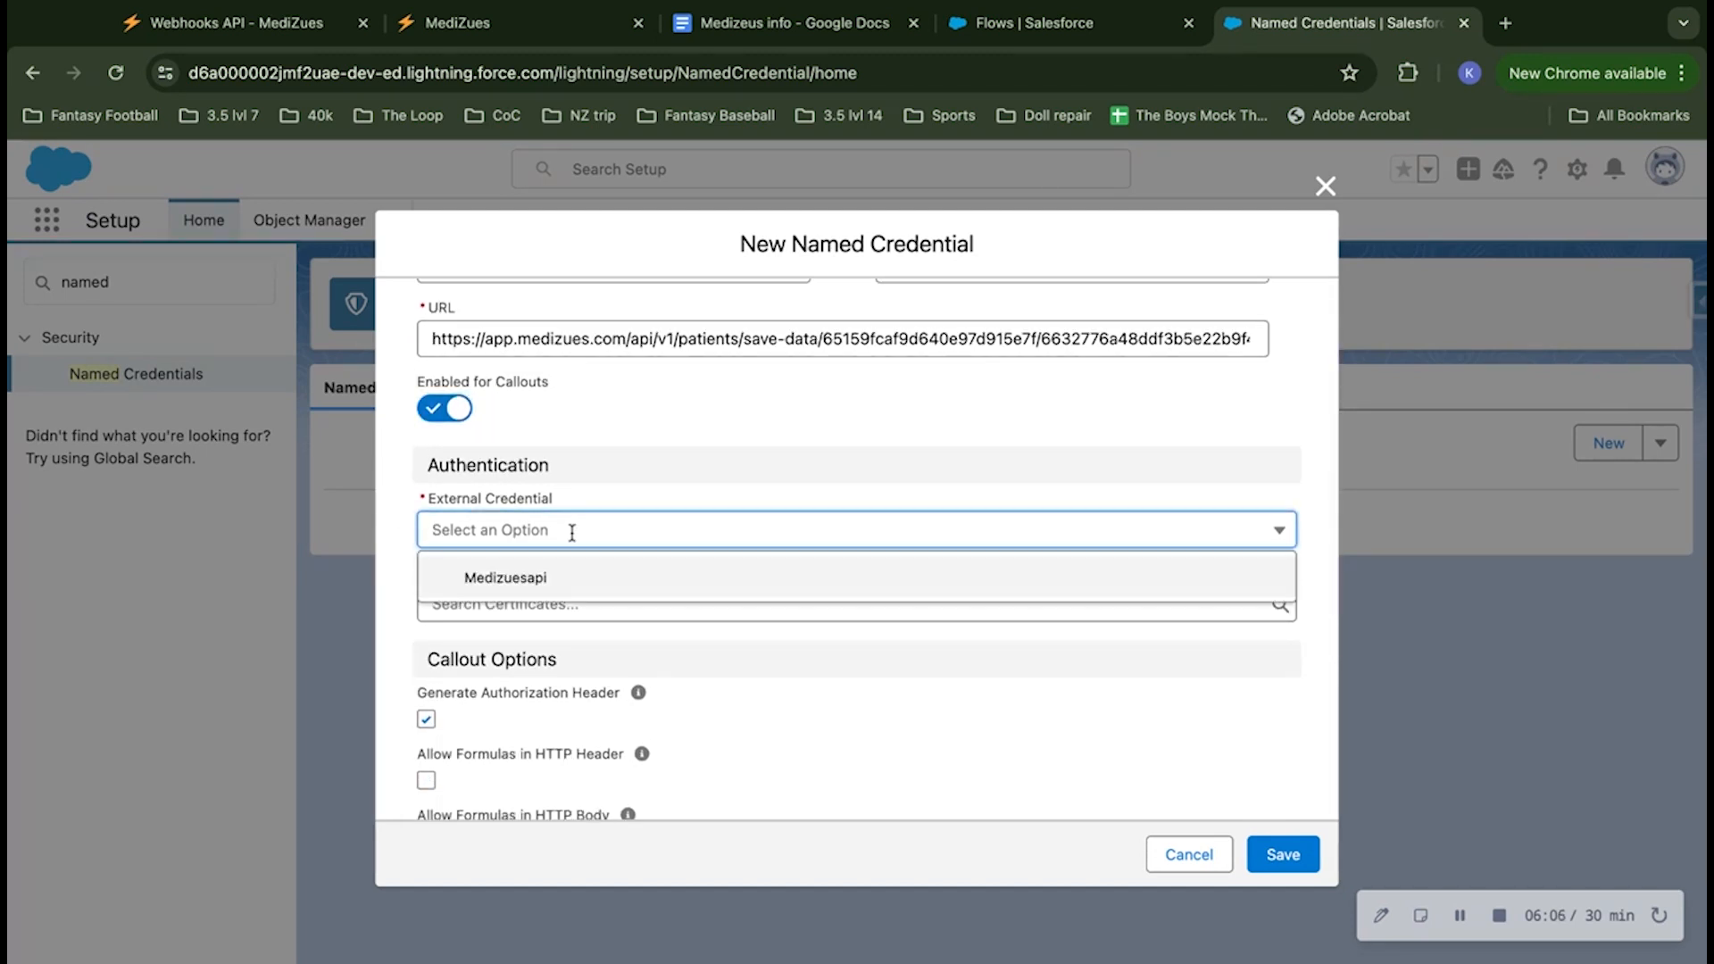
pyautogui.click(515, 579)
pyautogui.scroll(-4, 687, 639)
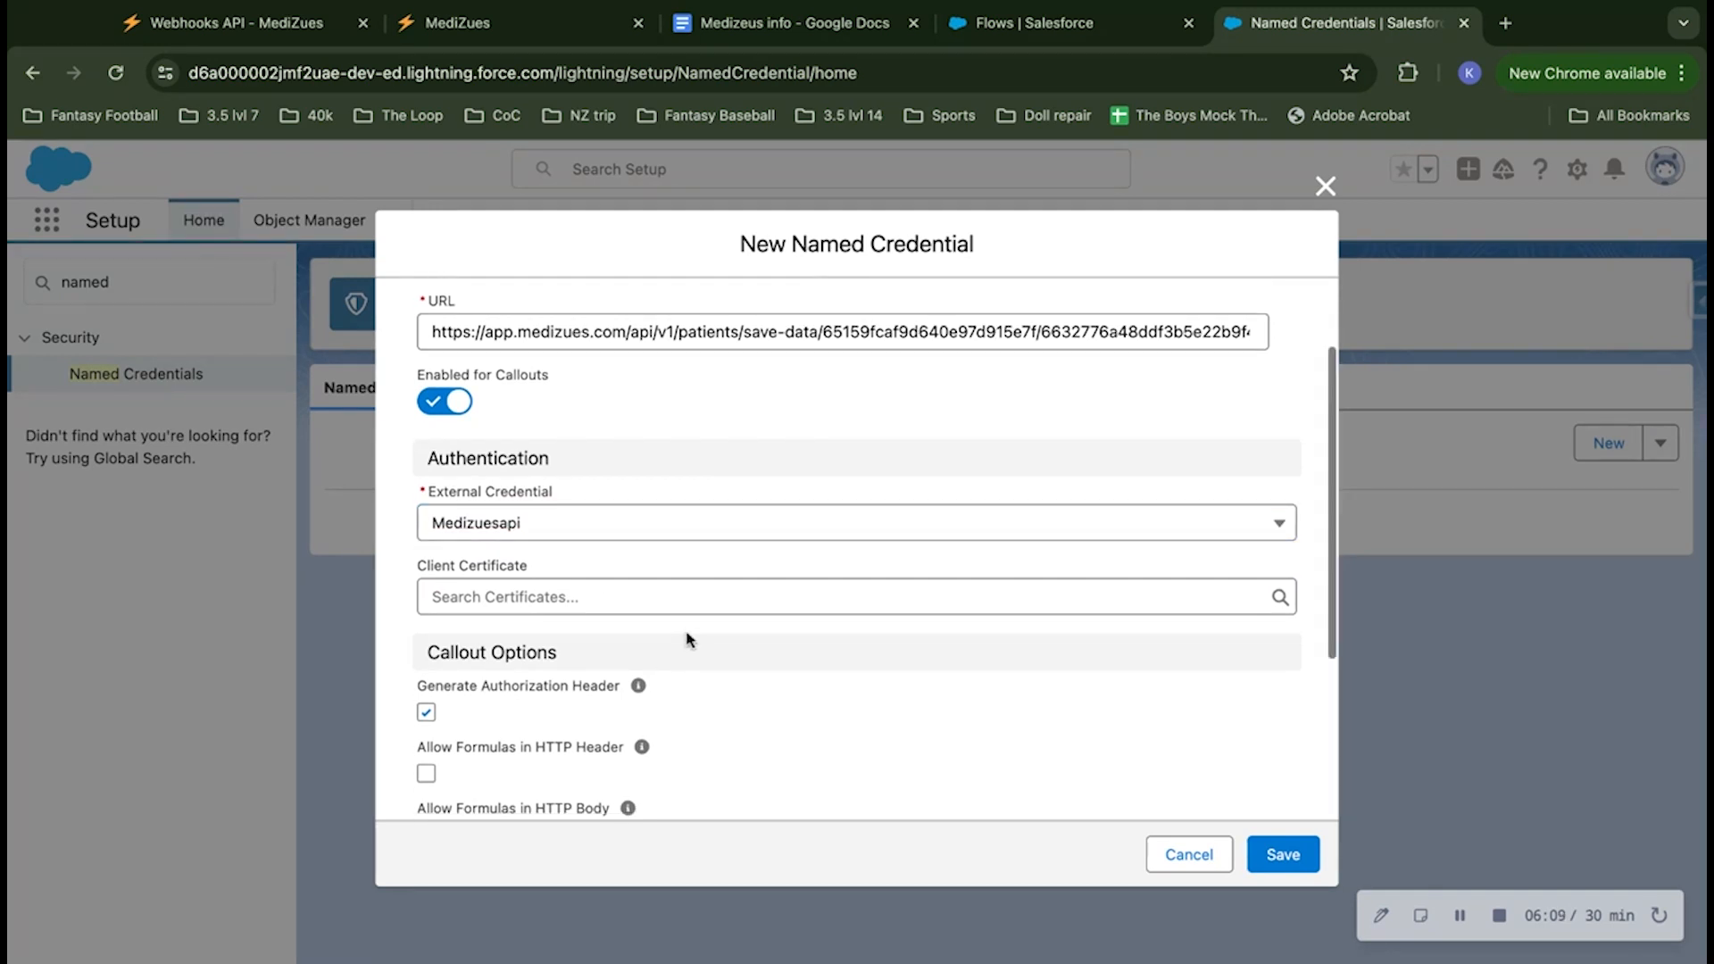
pyautogui.scroll(-2, 688, 639)
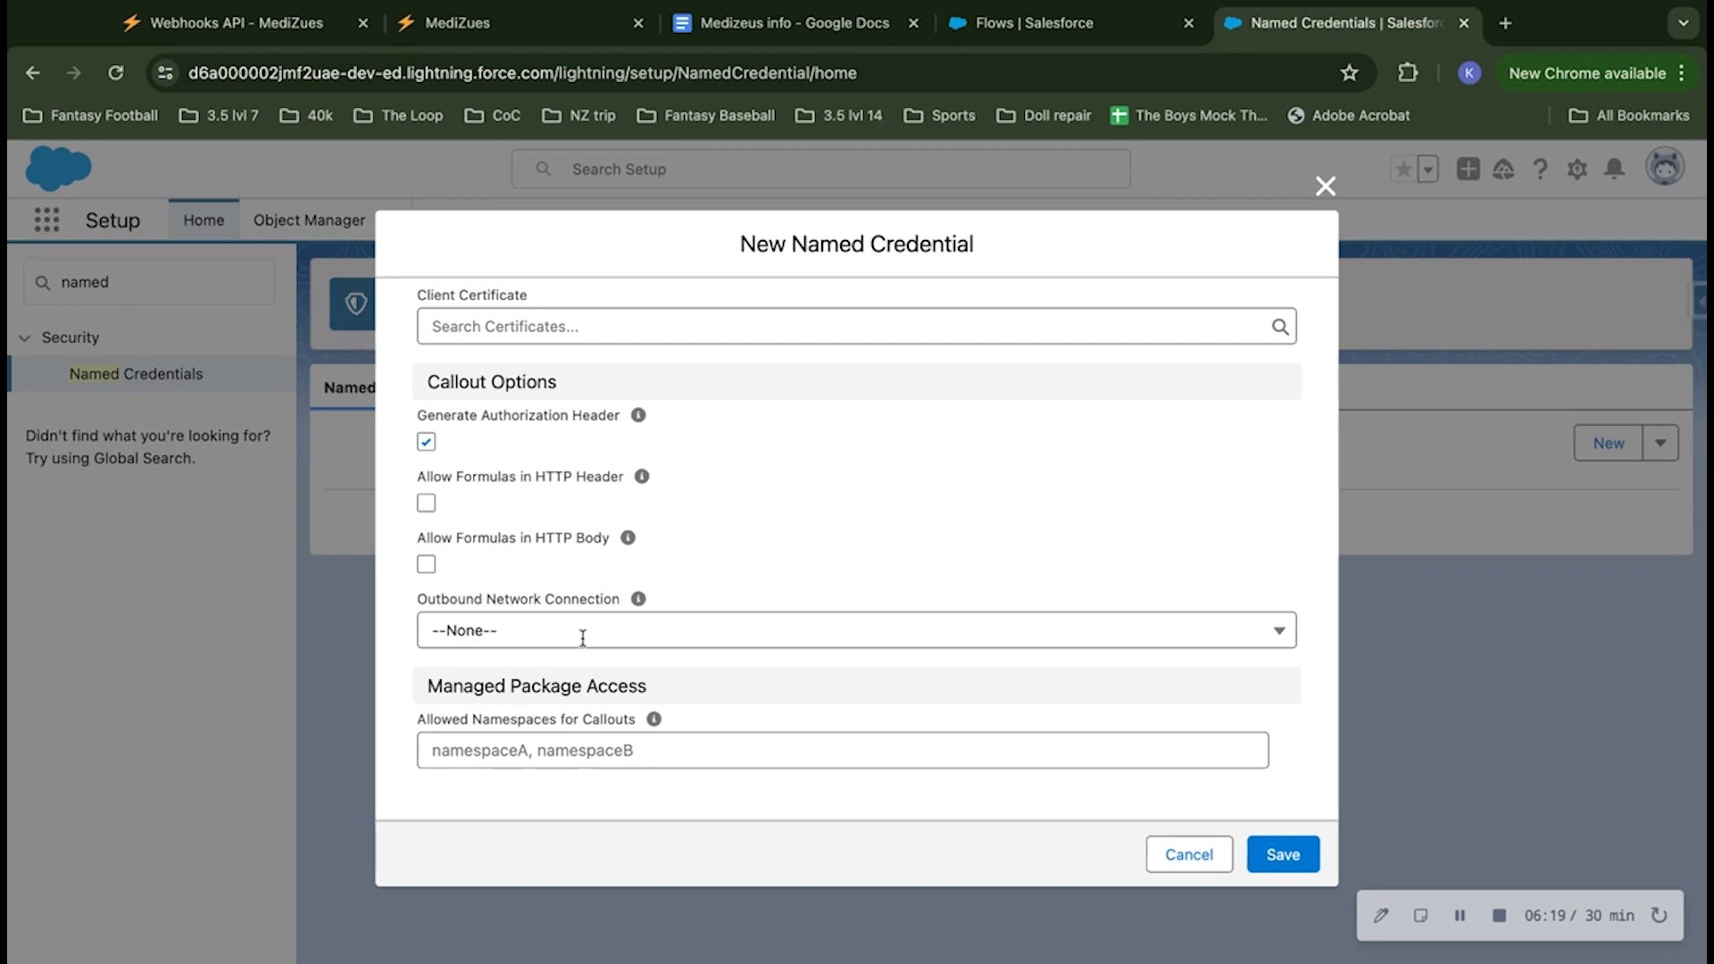
pyautogui.scroll(5, 1006, 559)
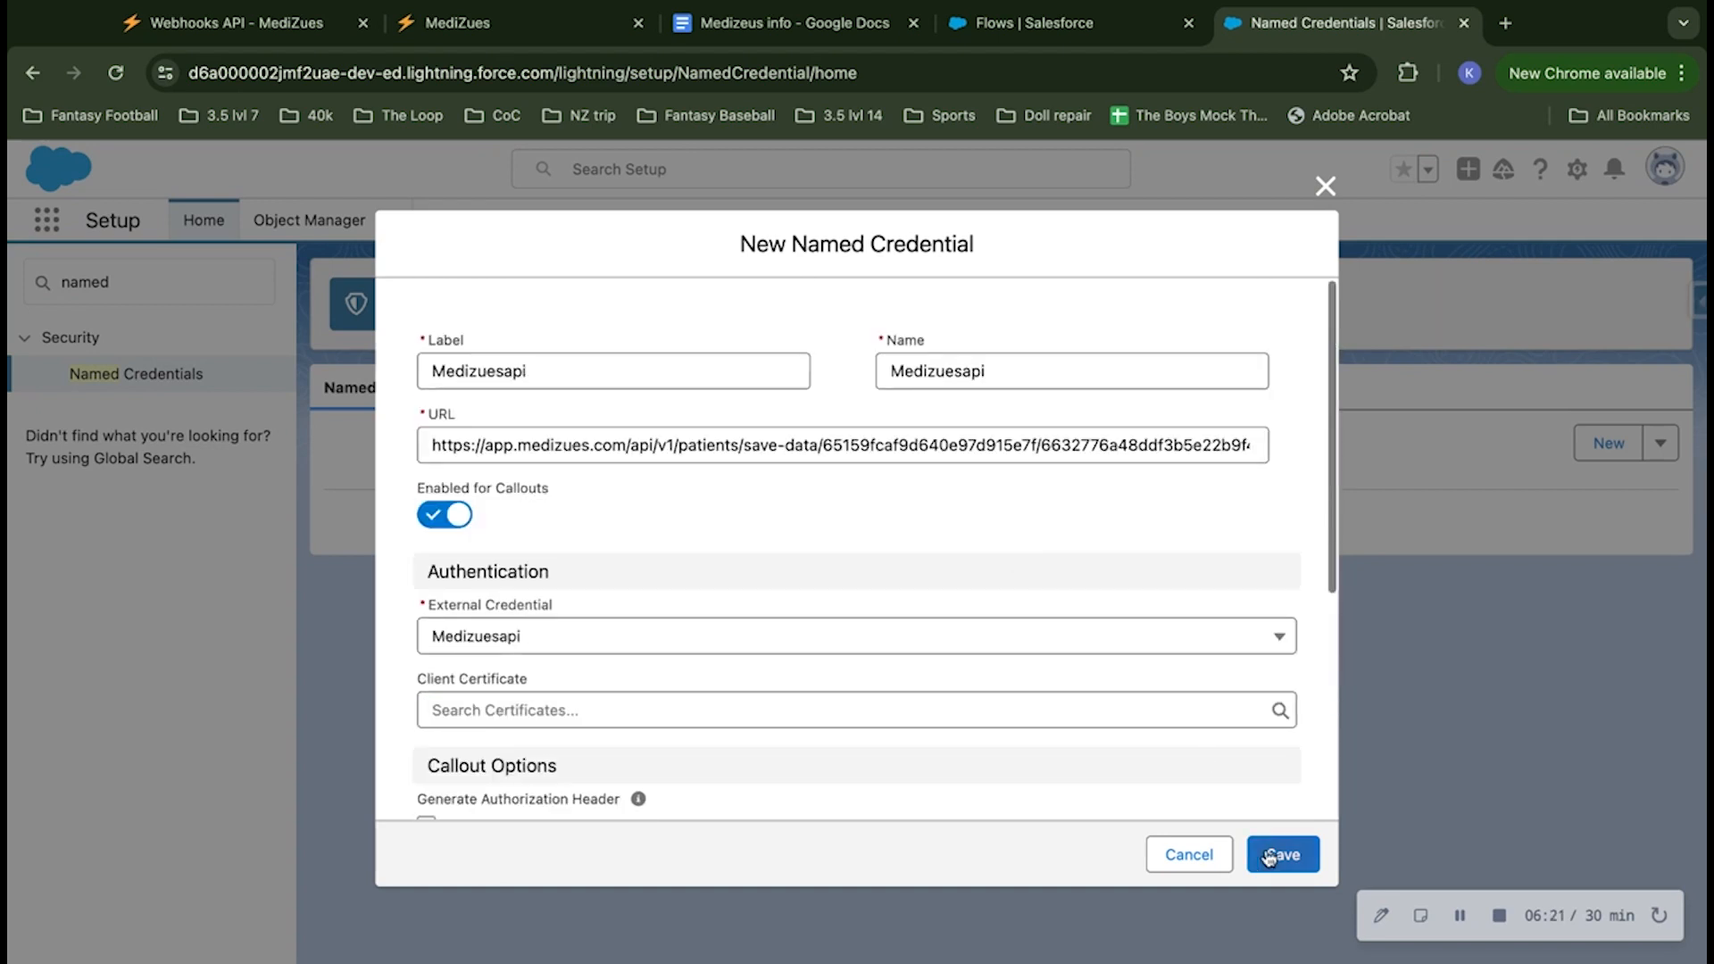
pyautogui.click(1295, 862)
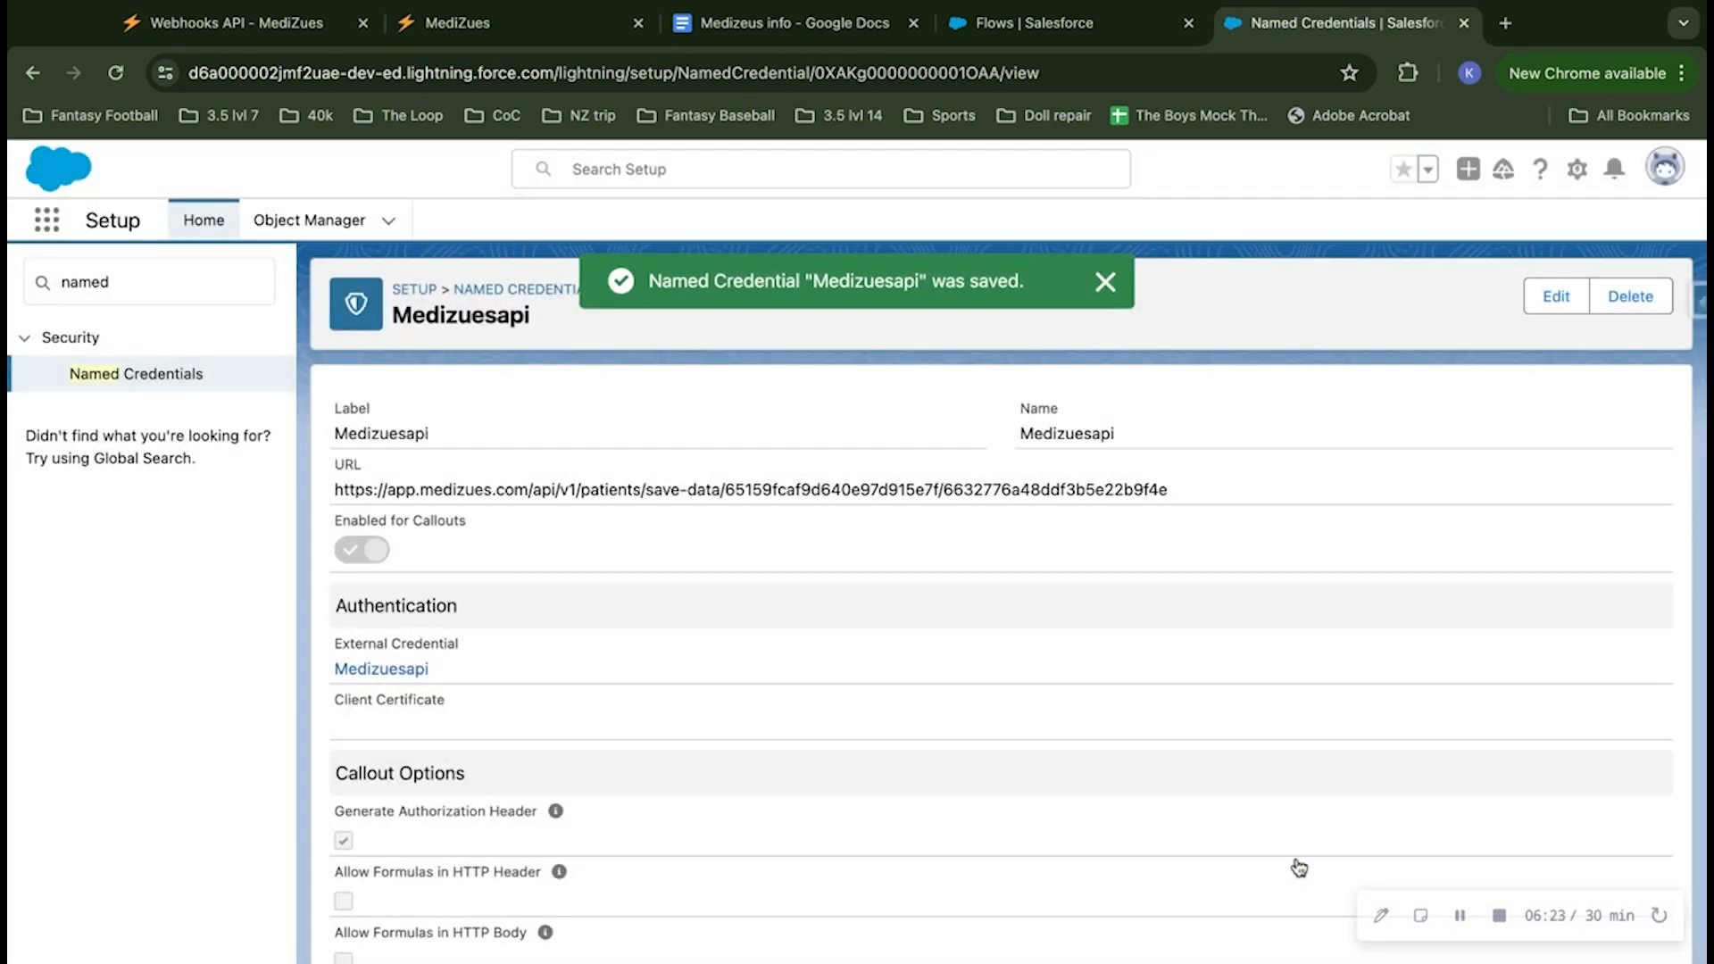
pyautogui.click(1106, 282)
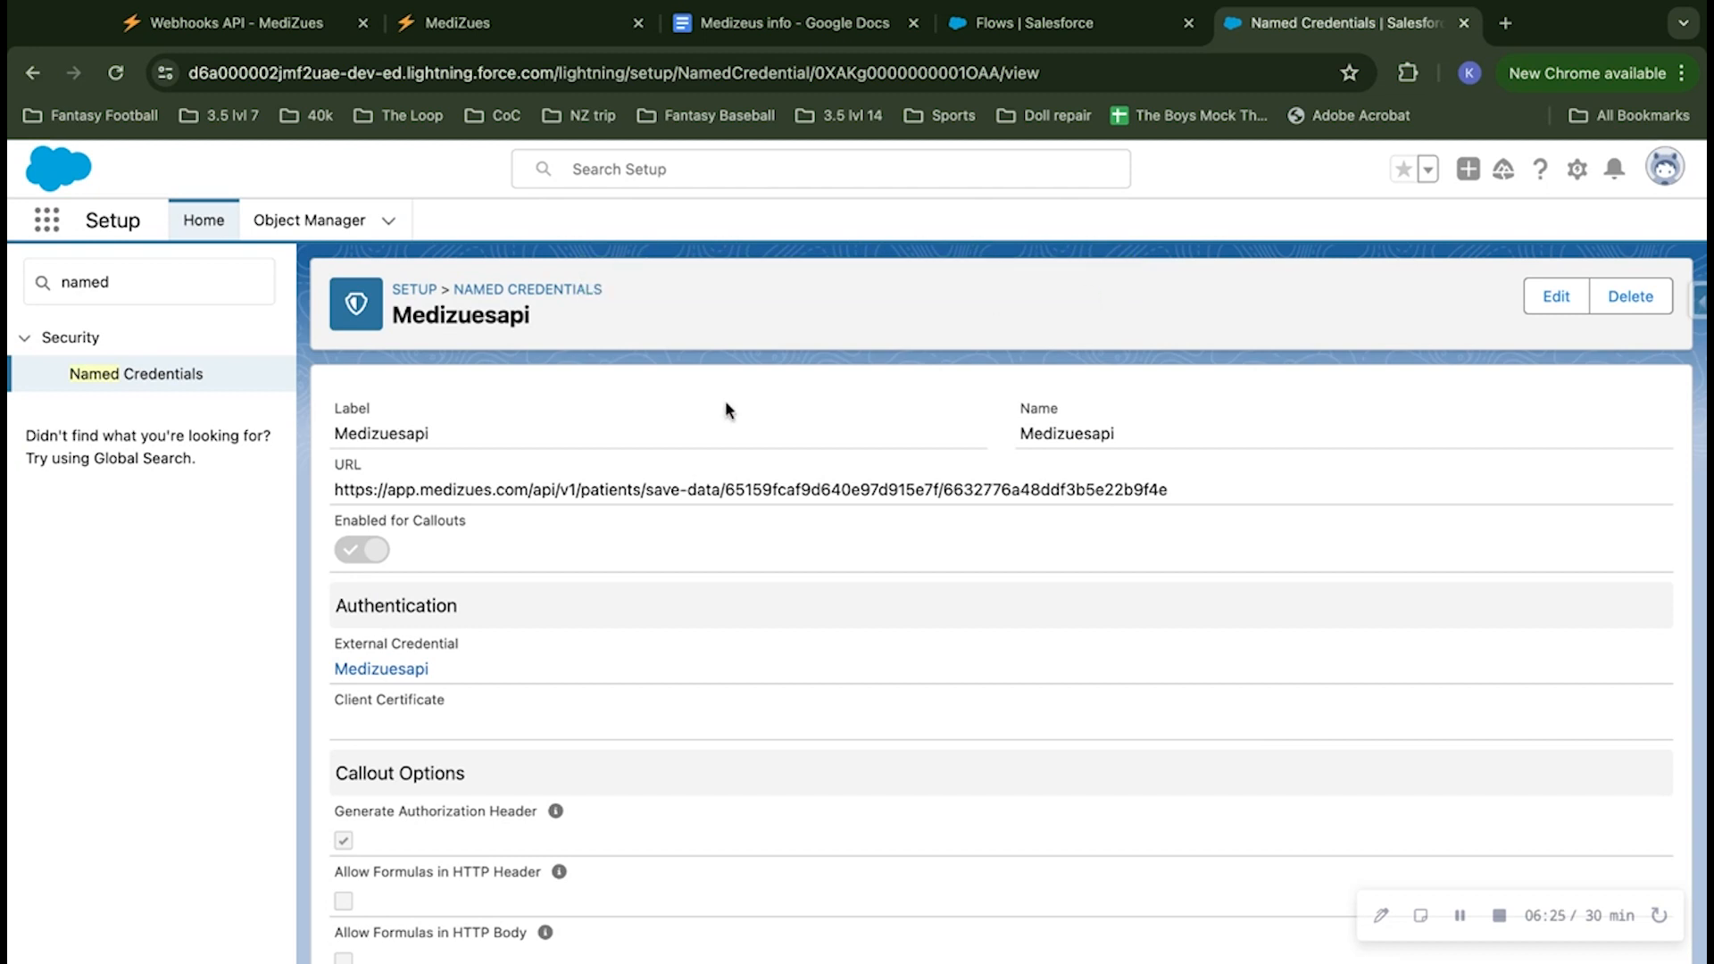
# Step: Search Setup for "permis" and open the Permission Sets page
pyautogui.click(50, 290)
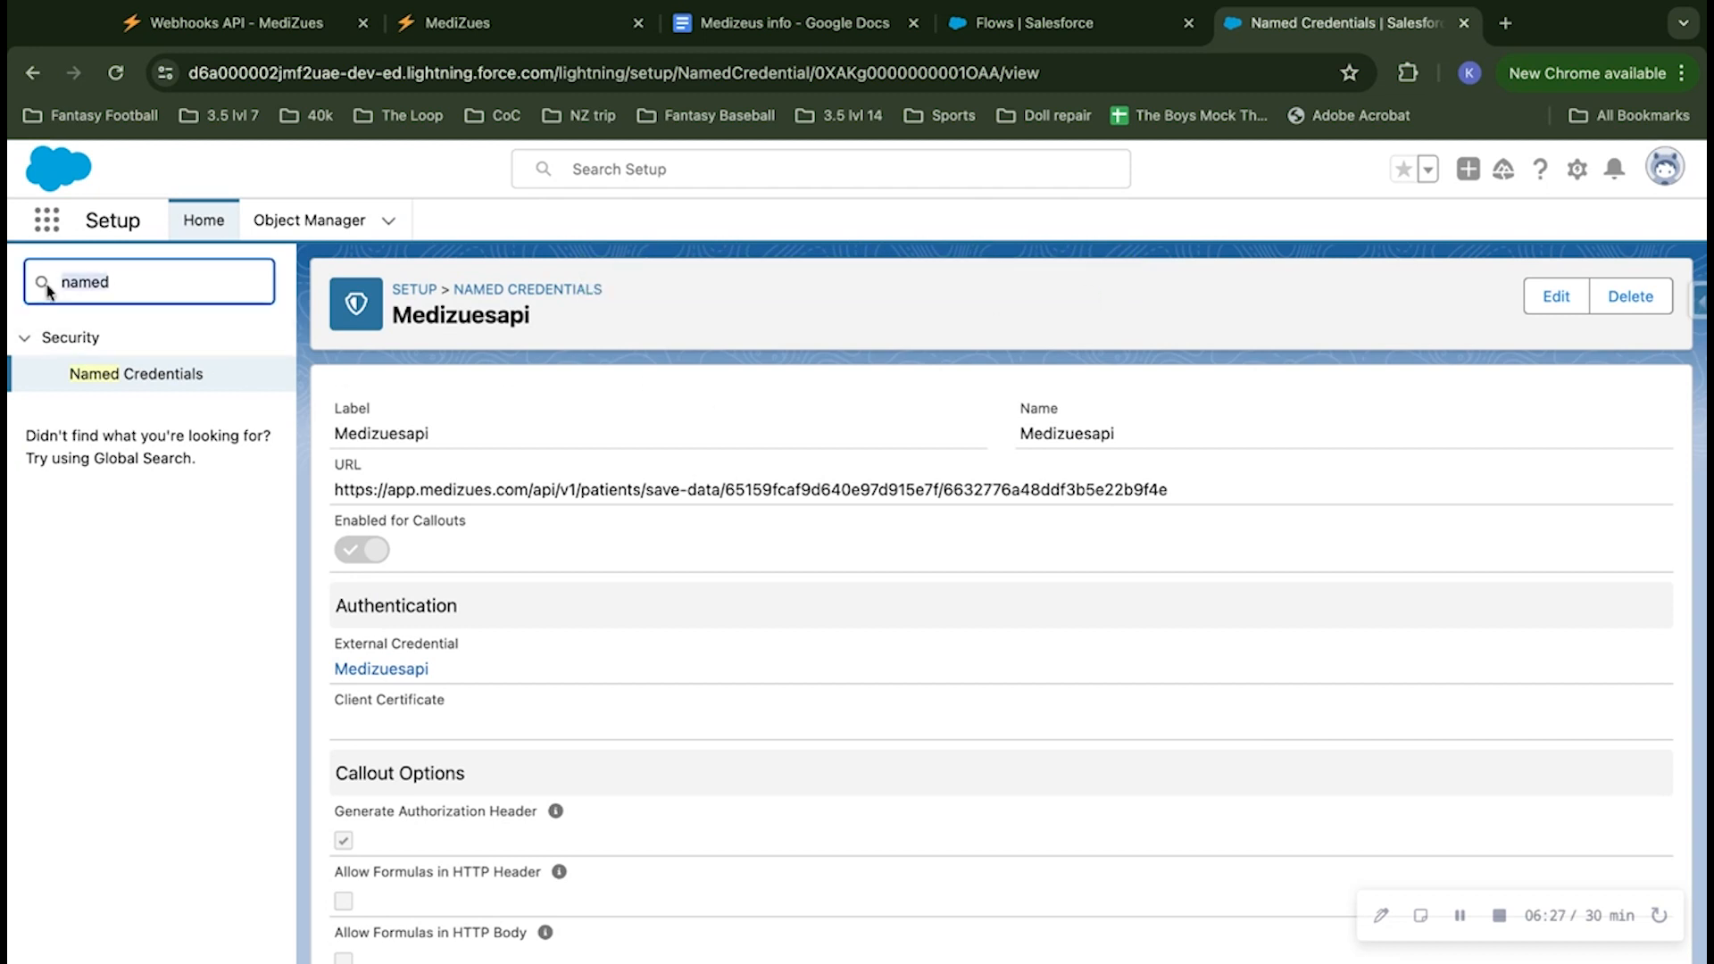
pyautogui.press('BackSpace')
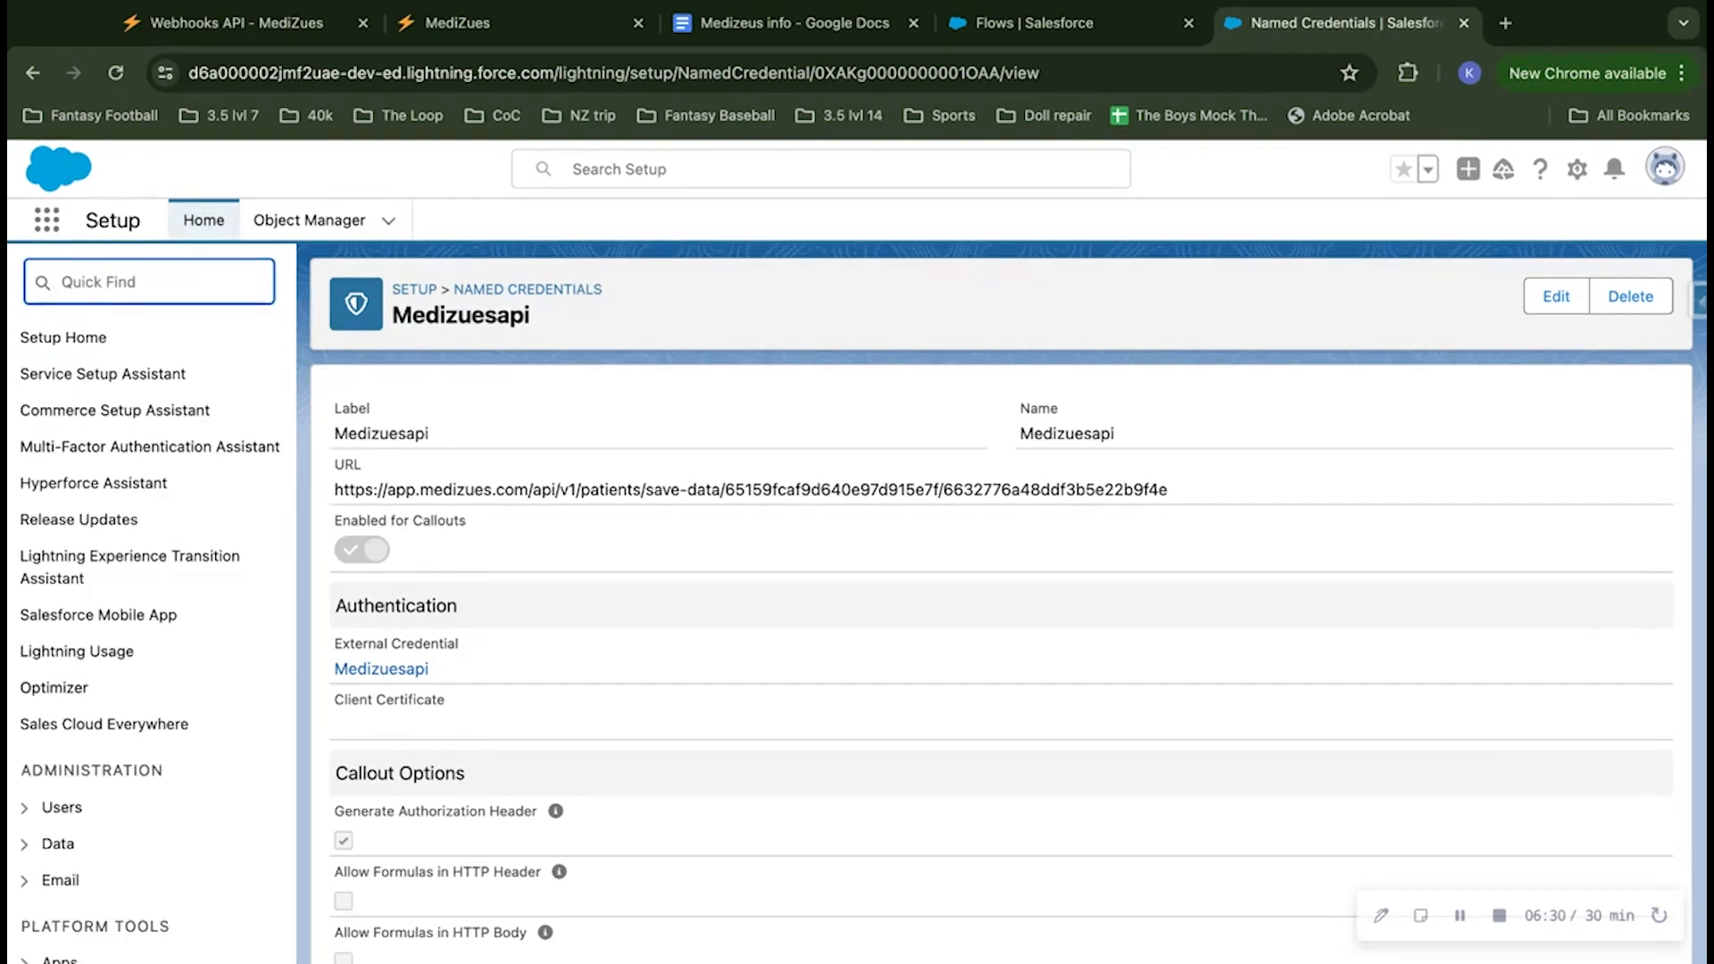
pyautogui.write('permis')
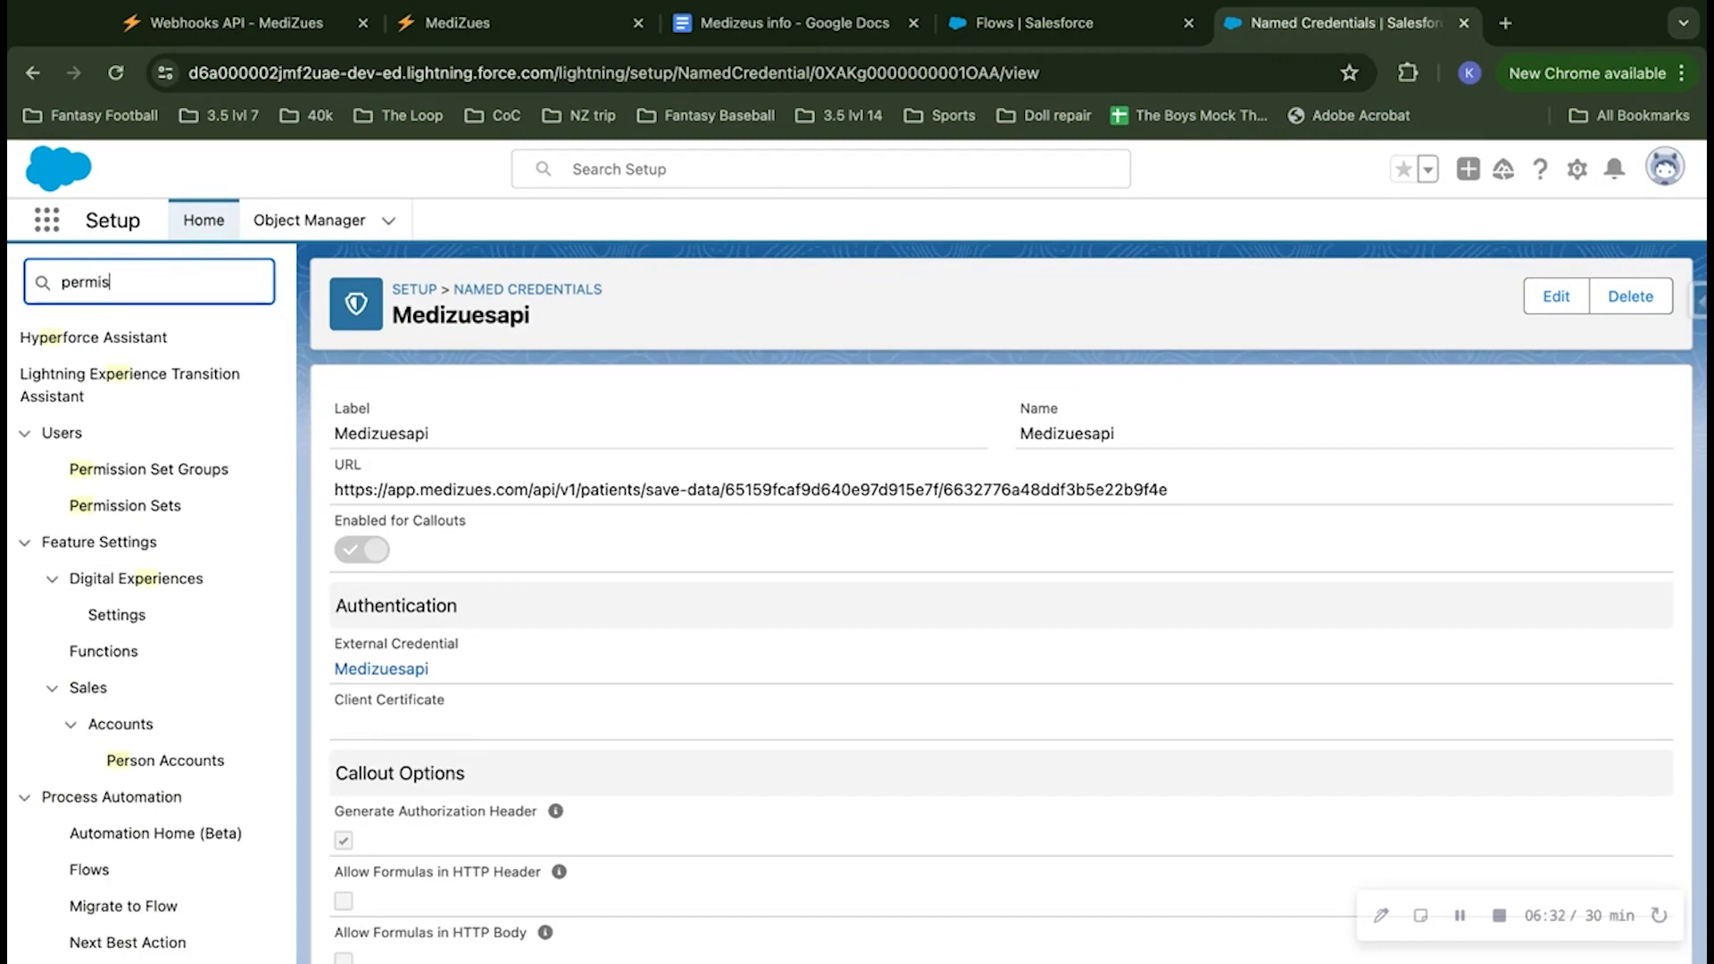
pyautogui.click(125, 410)
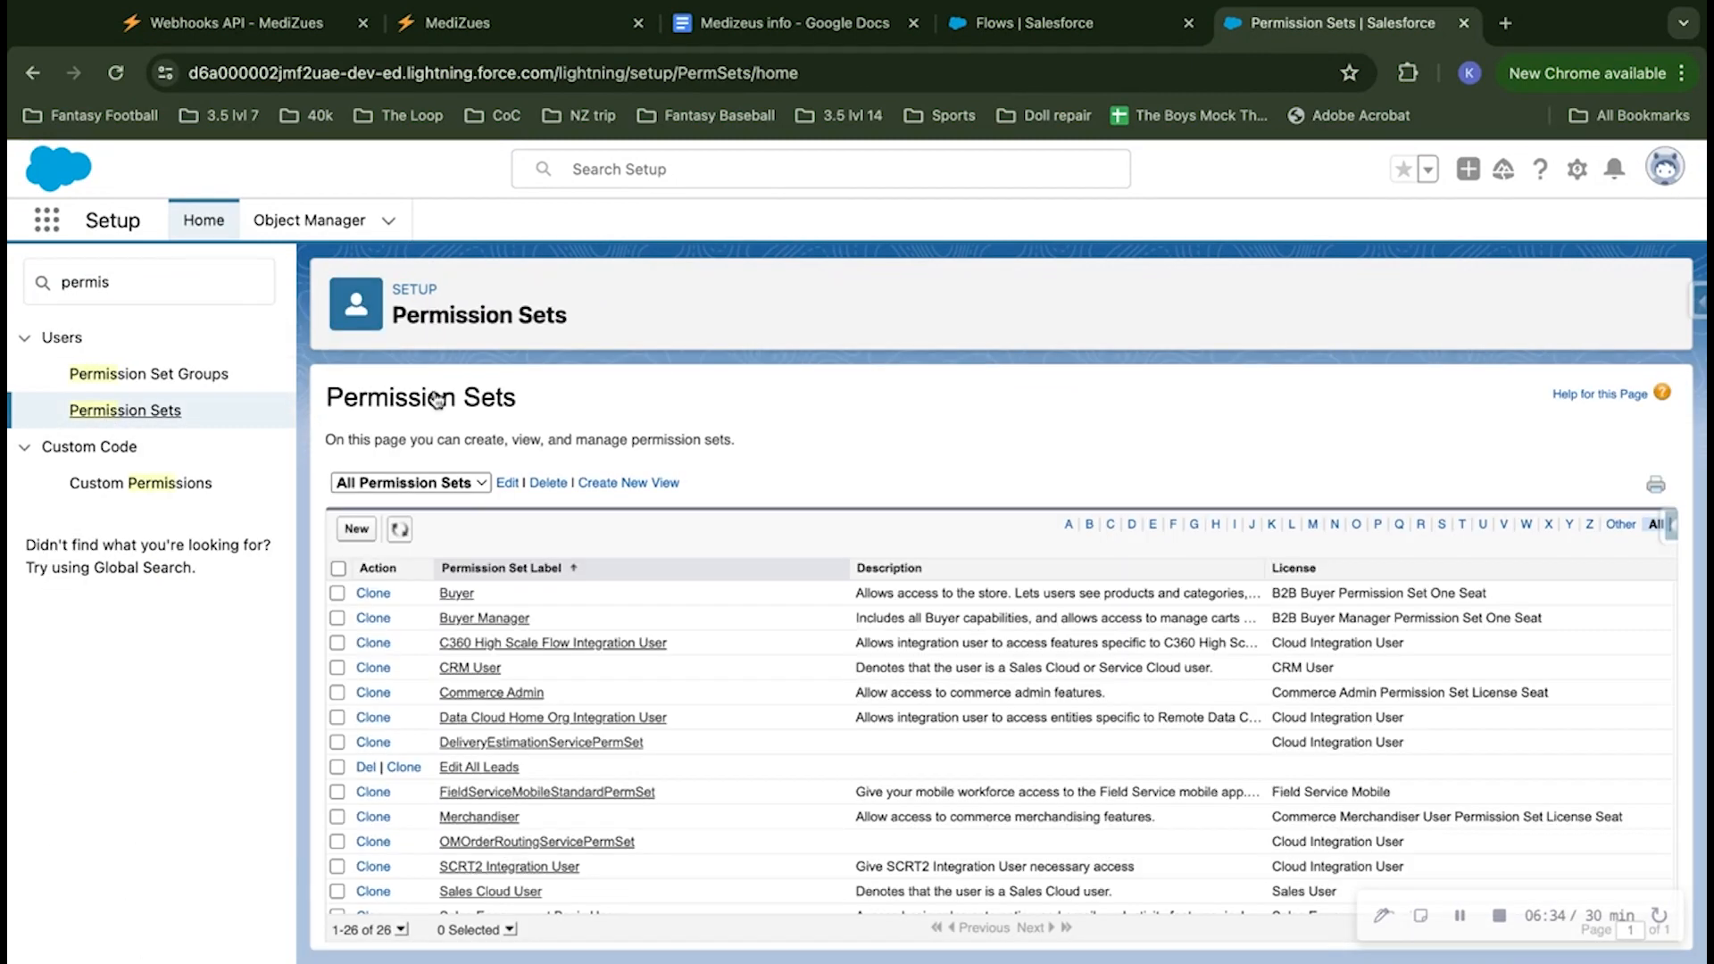
# Step: Create and save a permission set with the label Medizues API, API name Medizues_API and no license
pyautogui.click(361, 531)
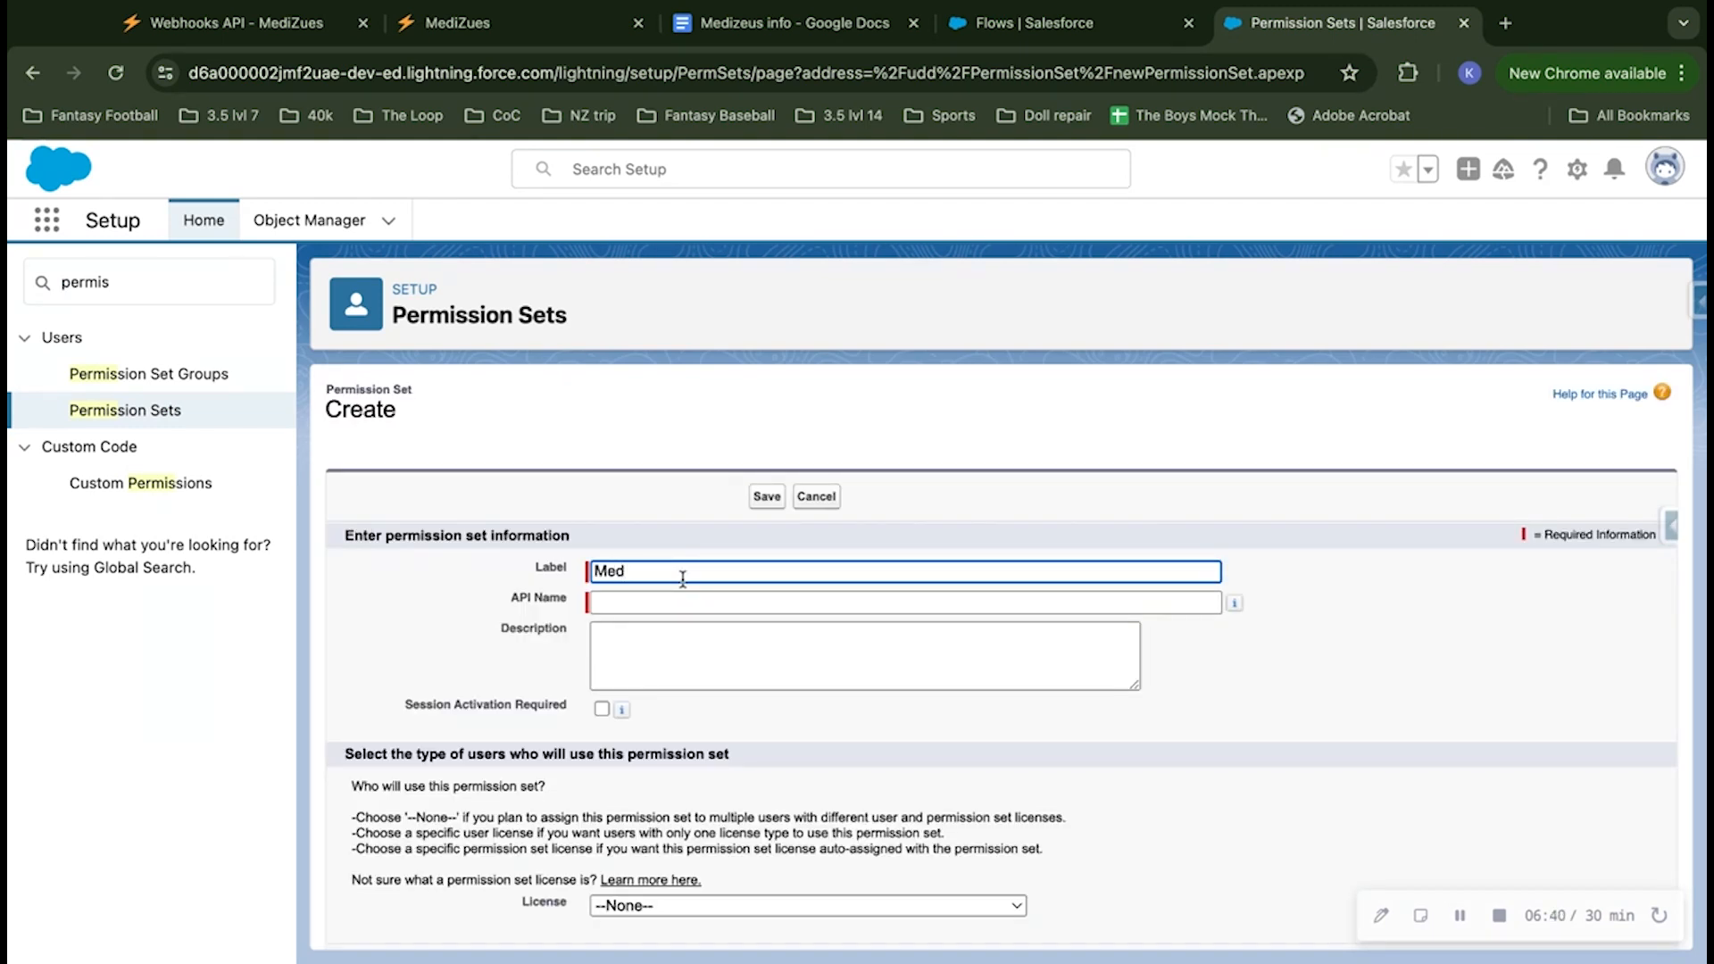
pyautogui.write('Med')
pyautogui.click(707, 607)
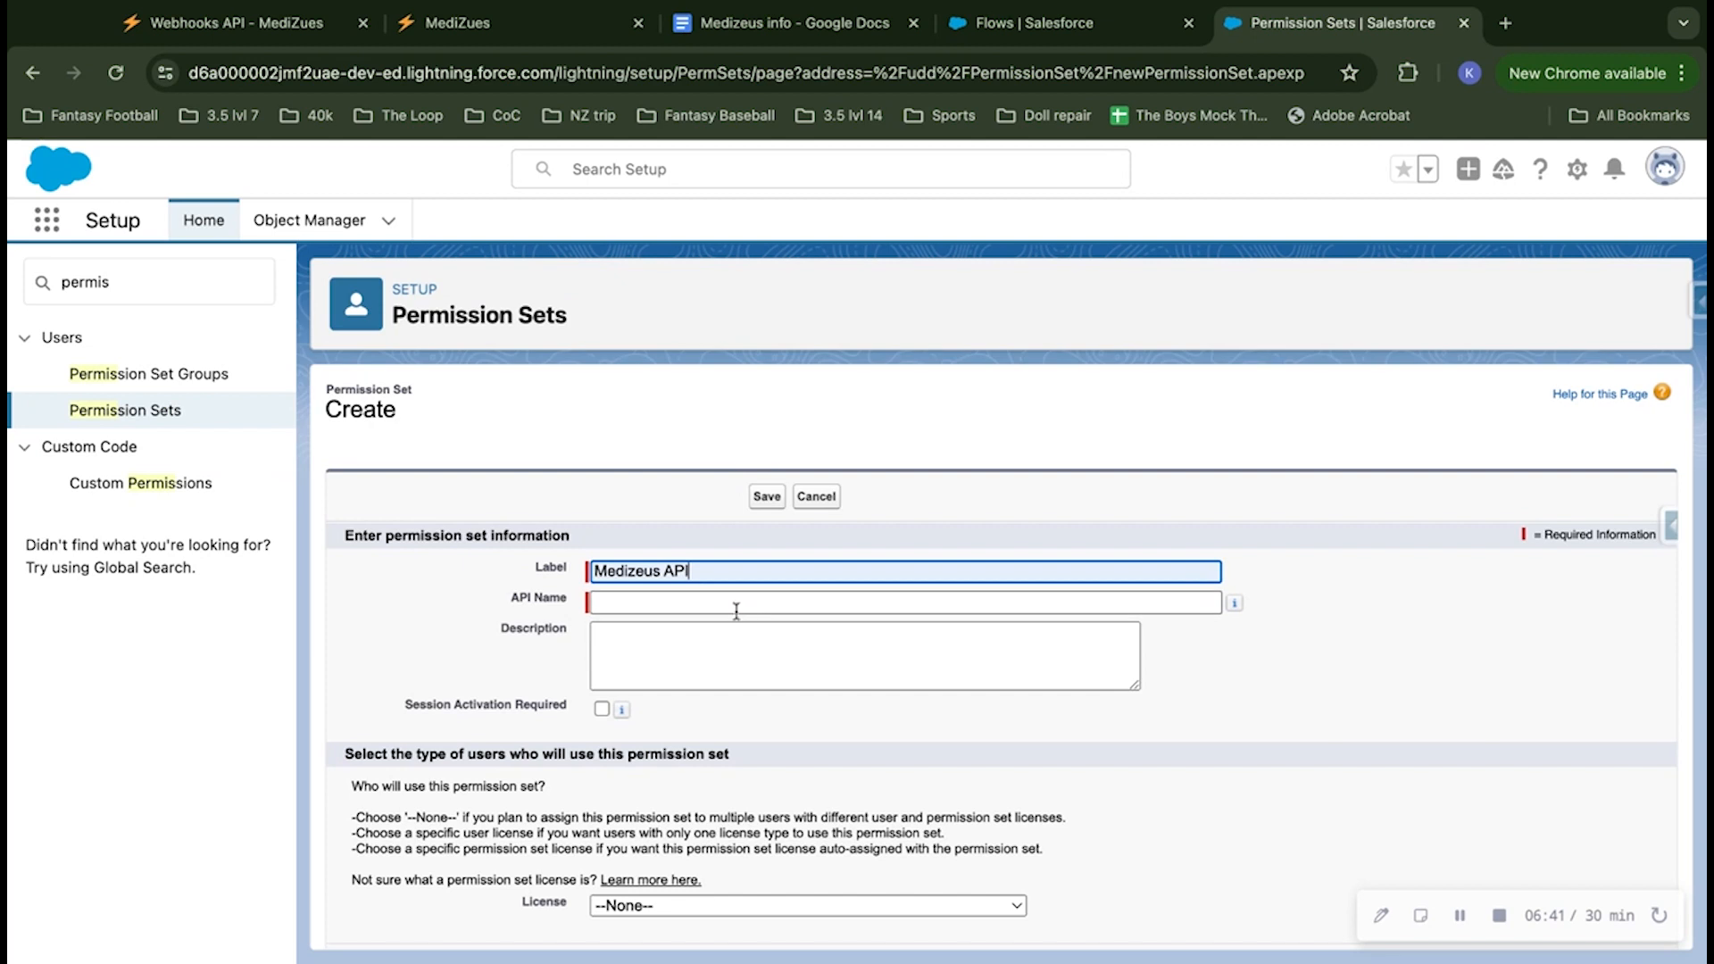
pyautogui.click(647, 572)
pyautogui.press('BackSpace')
pyautogui.write('e')
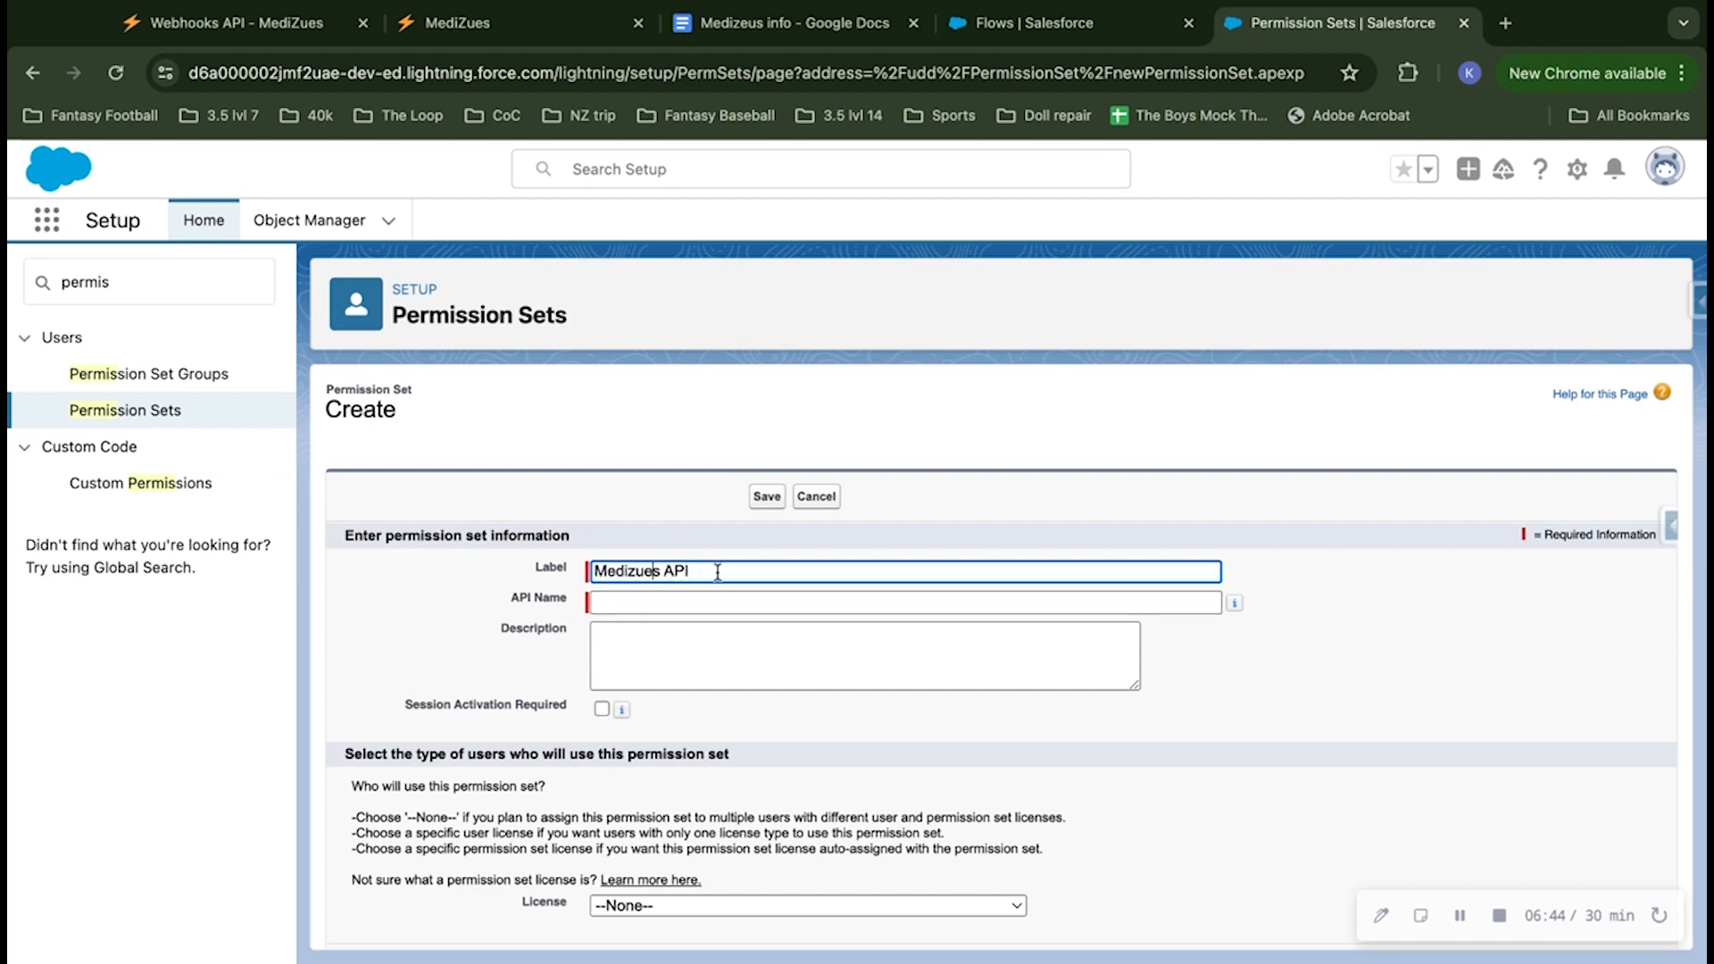
pyautogui.click(740, 600)
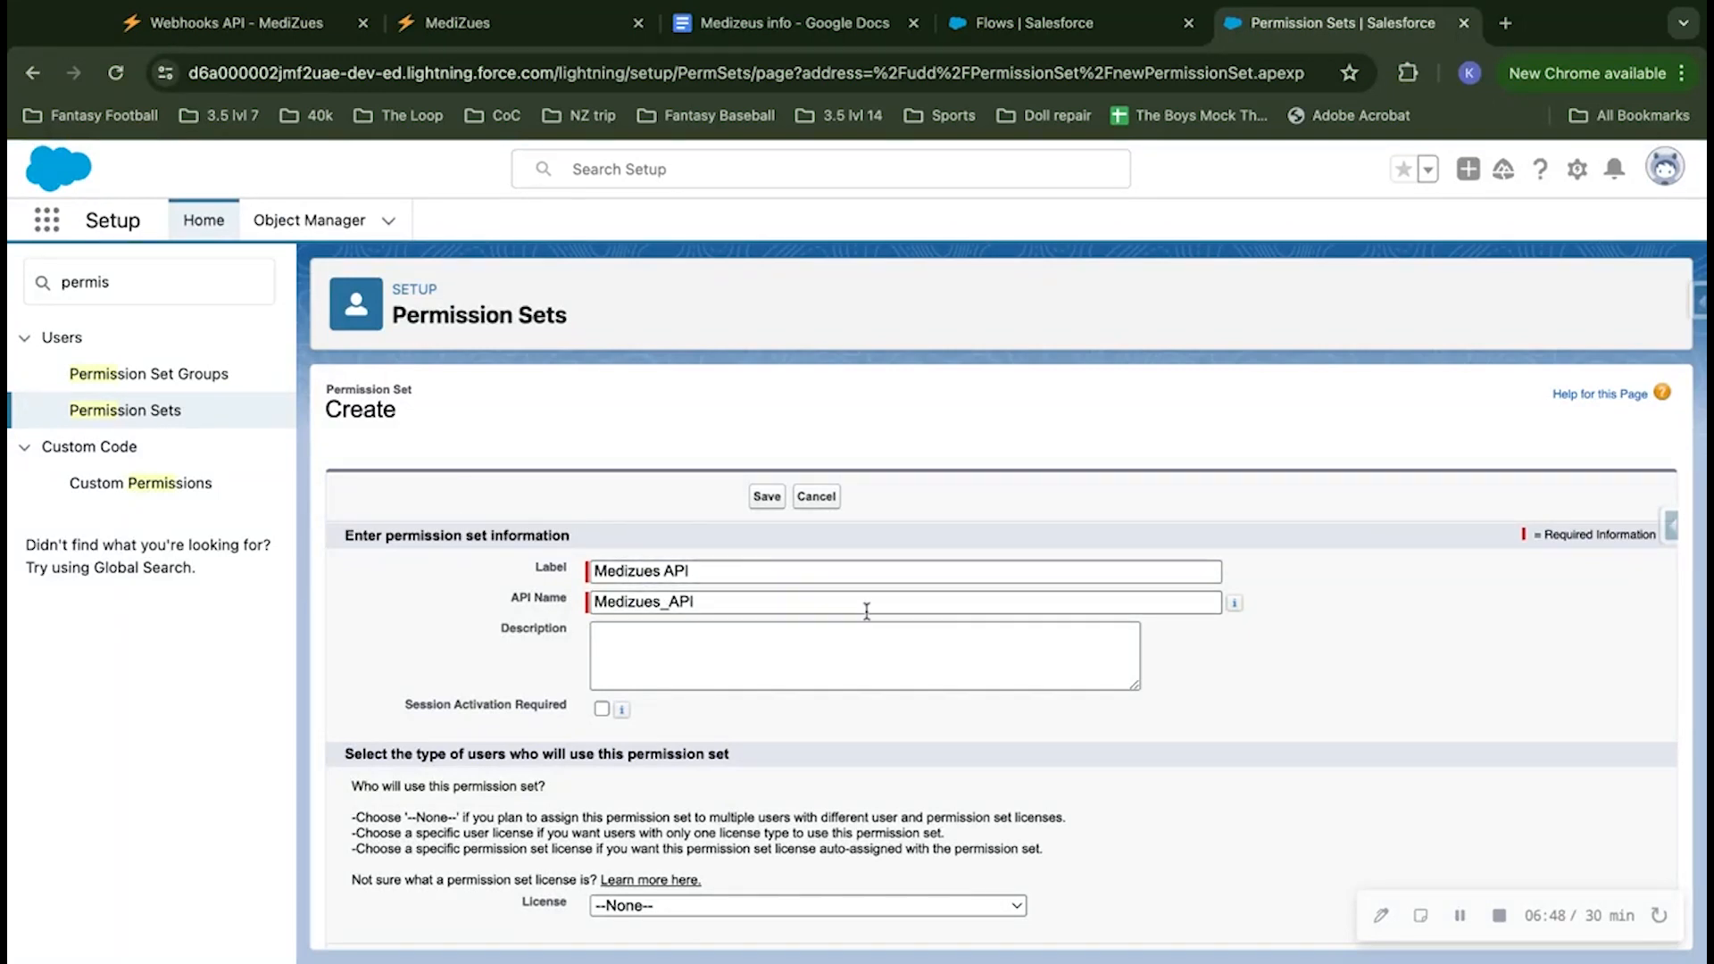
pyautogui.scroll(-1, 551, 714)
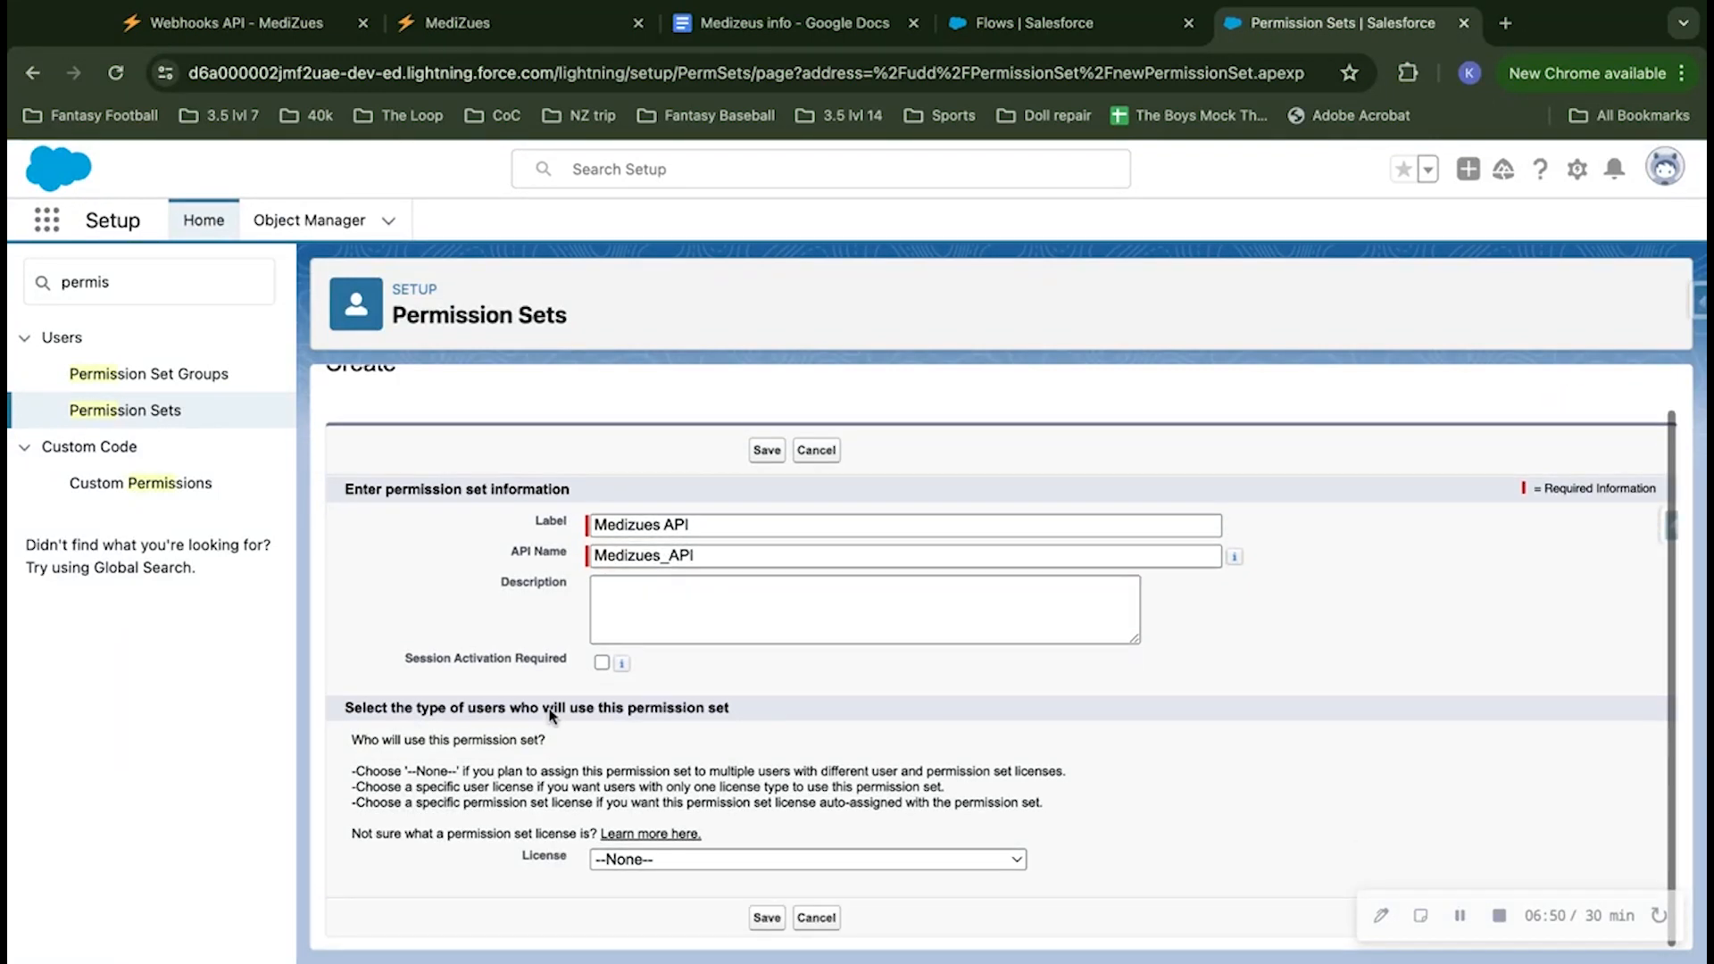
pyautogui.click(767, 451)
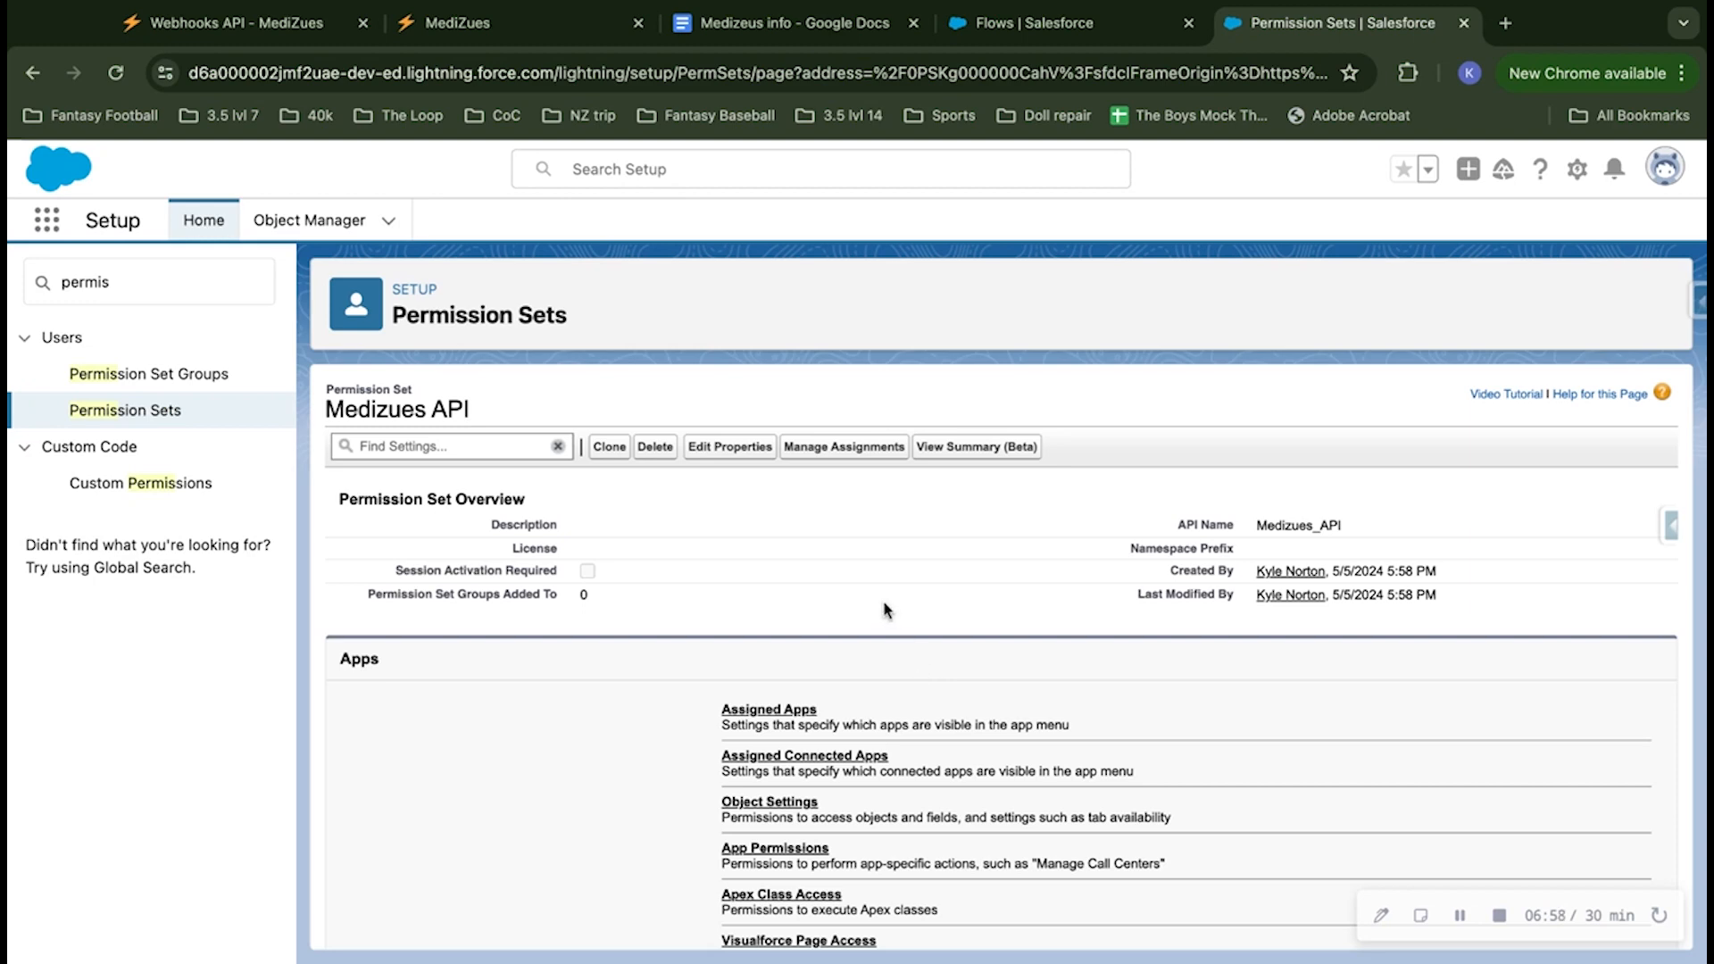
# Step: Enable the Medizuesapi - Medizuesapi principal under the permission set's External Credential Principal Access and save
pyautogui.scroll(-3, 911, 649)
pyautogui.scroll(-1, 886, 609)
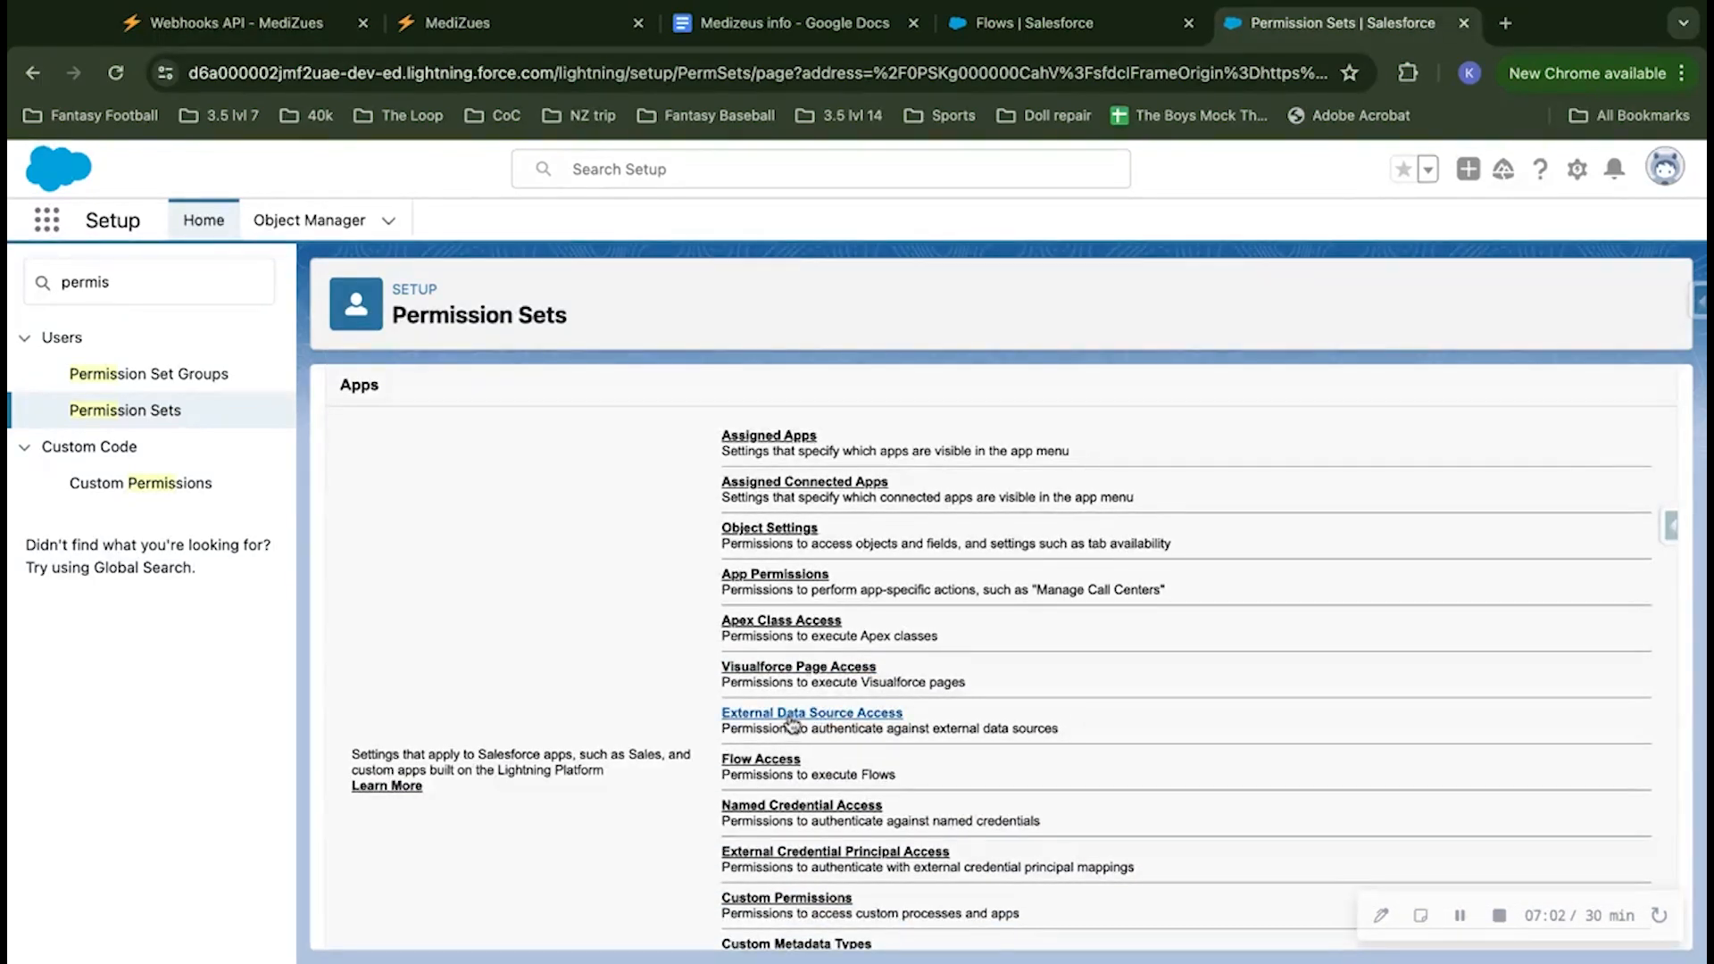
pyautogui.scroll(-1, 803, 723)
pyautogui.click(826, 798)
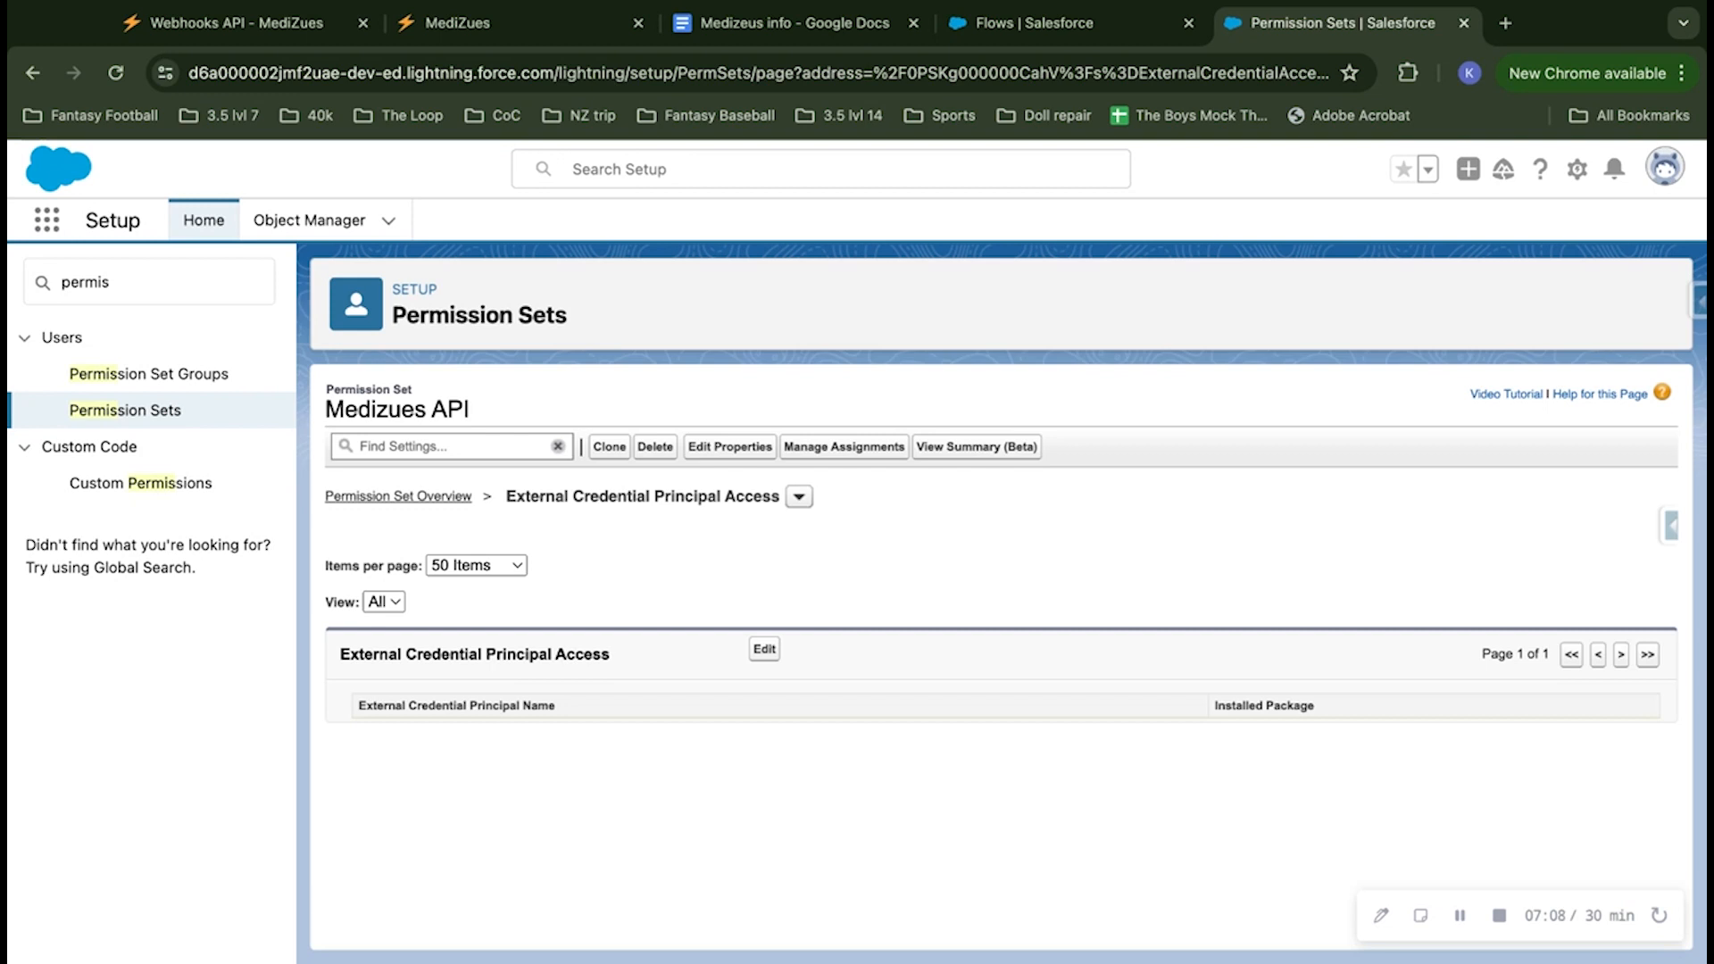
pyautogui.click(765, 651)
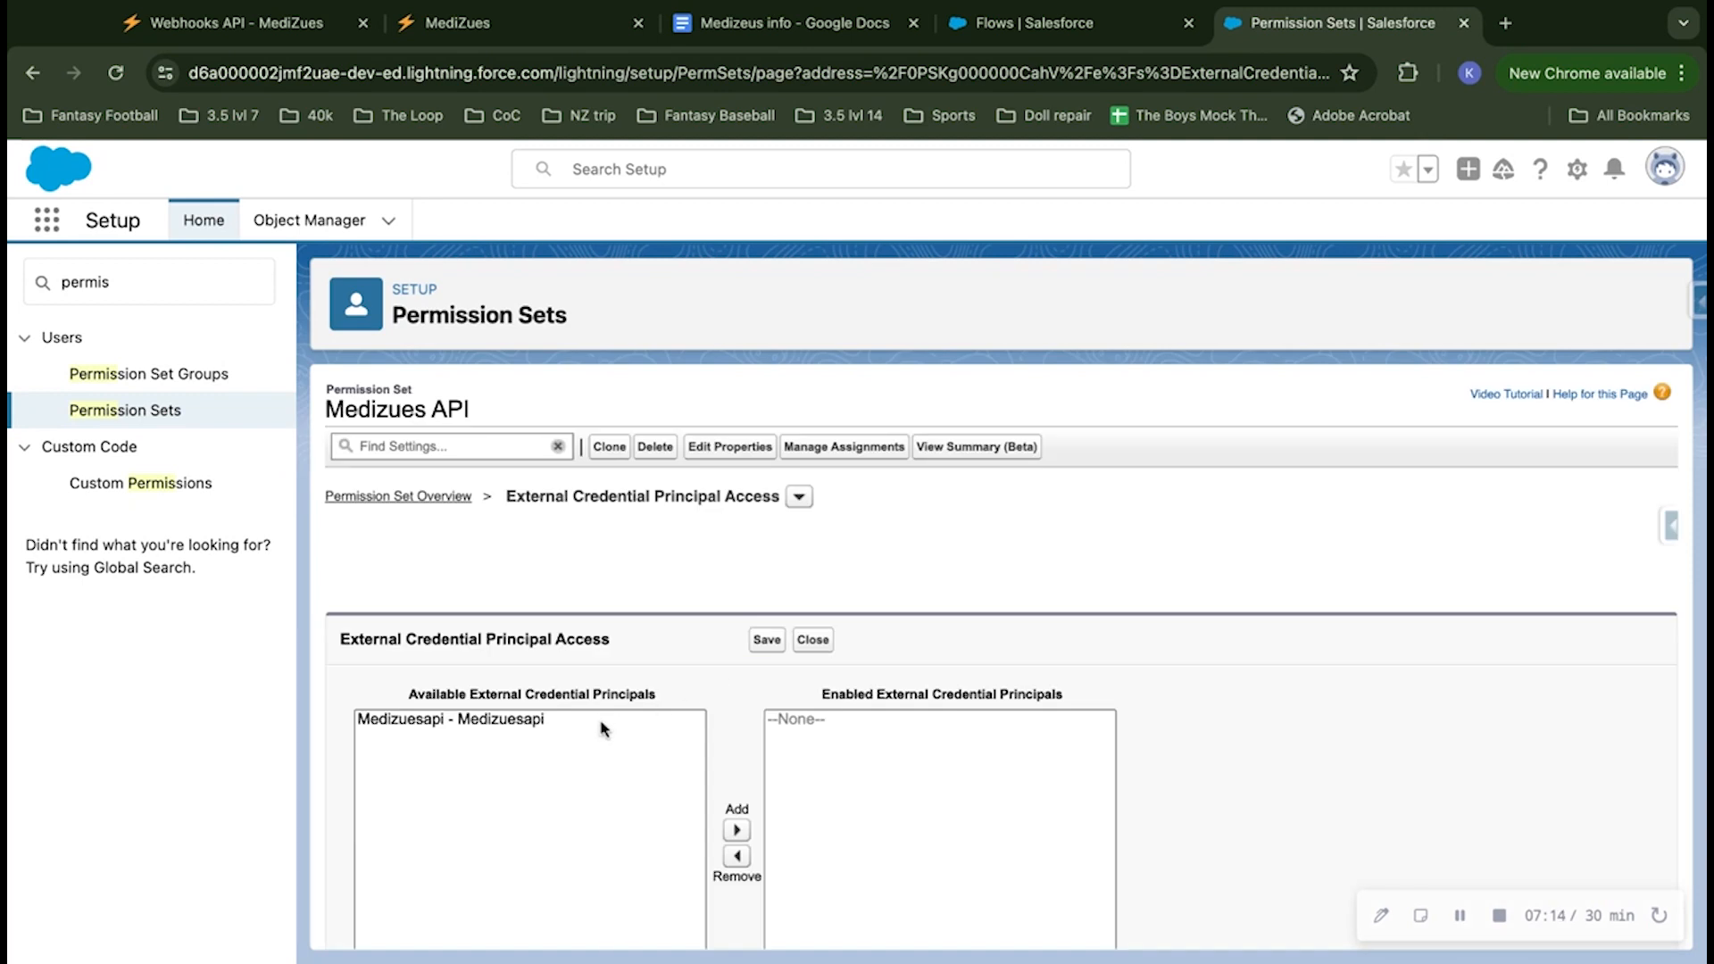
pyautogui.click(602, 722)
pyautogui.scroll(-1, 619, 695)
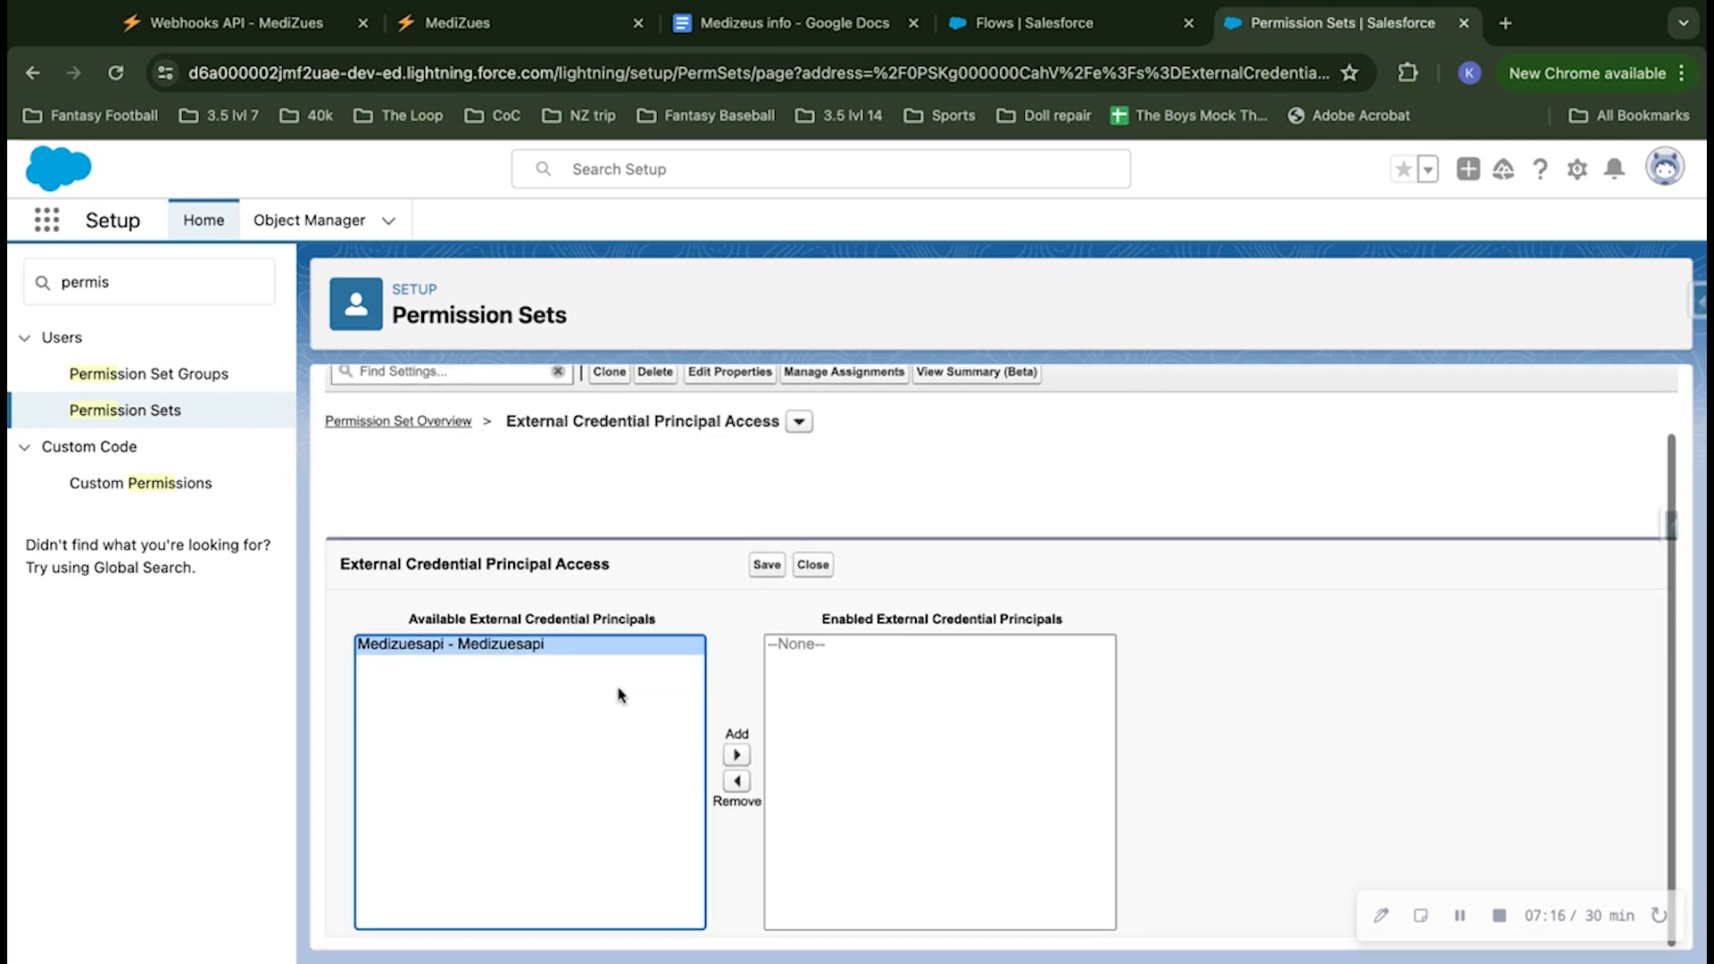
pyautogui.click(734, 755)
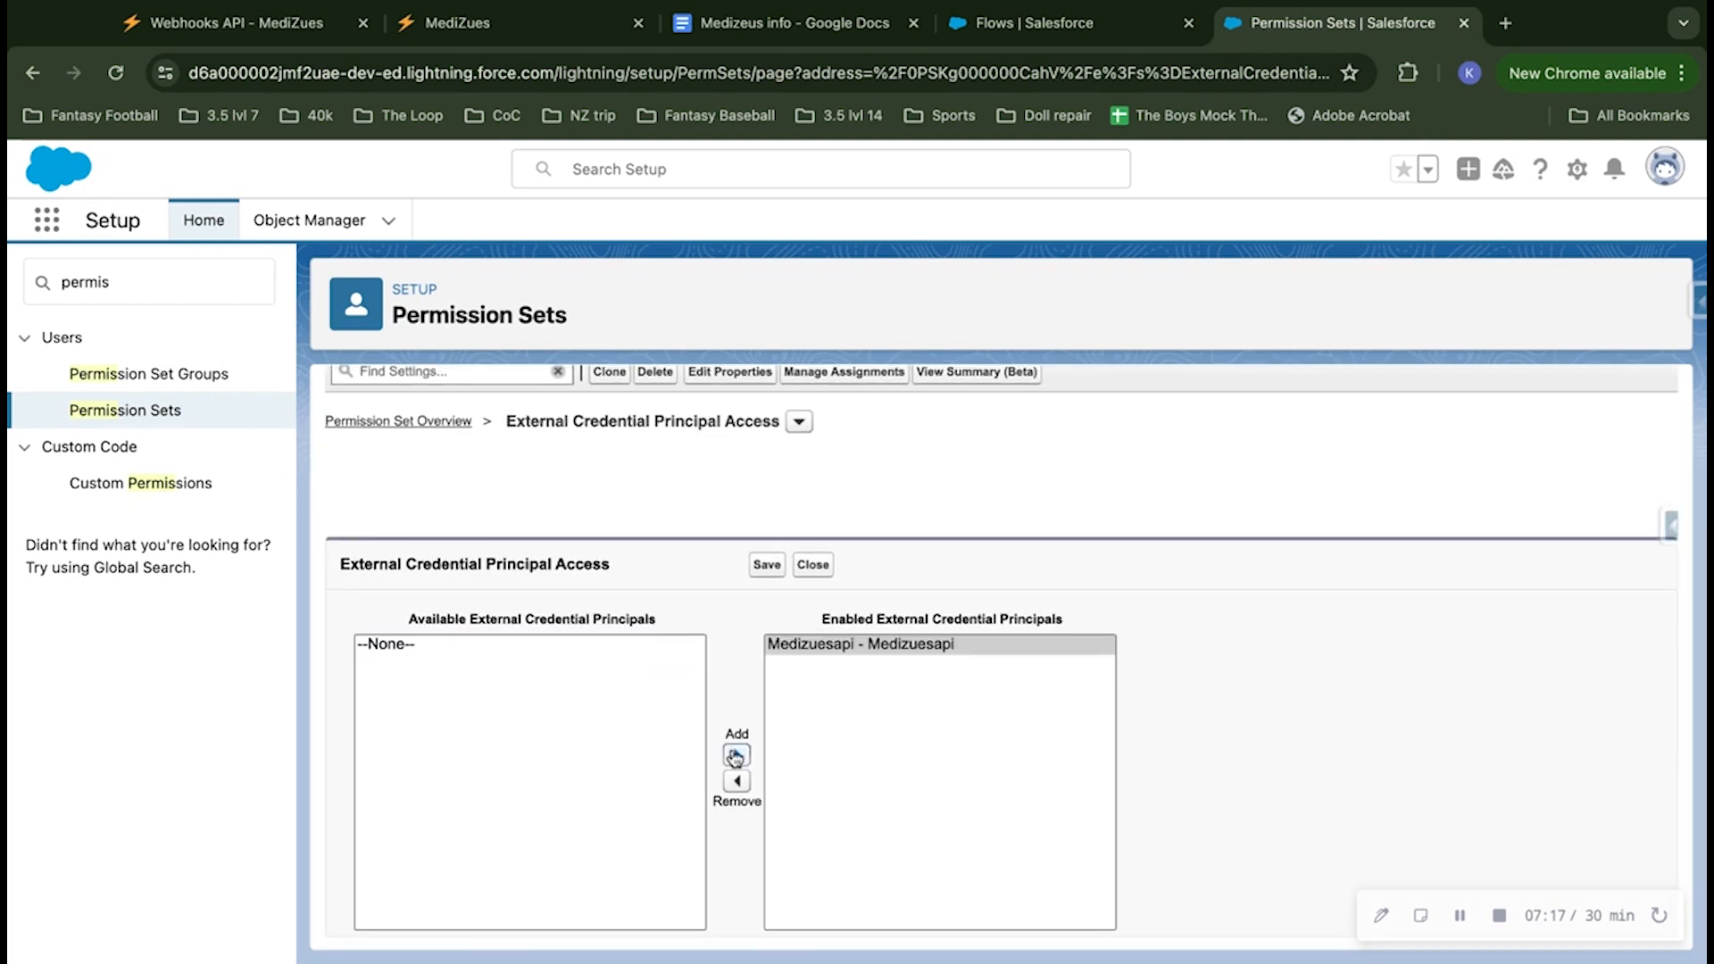
pyautogui.click(764, 566)
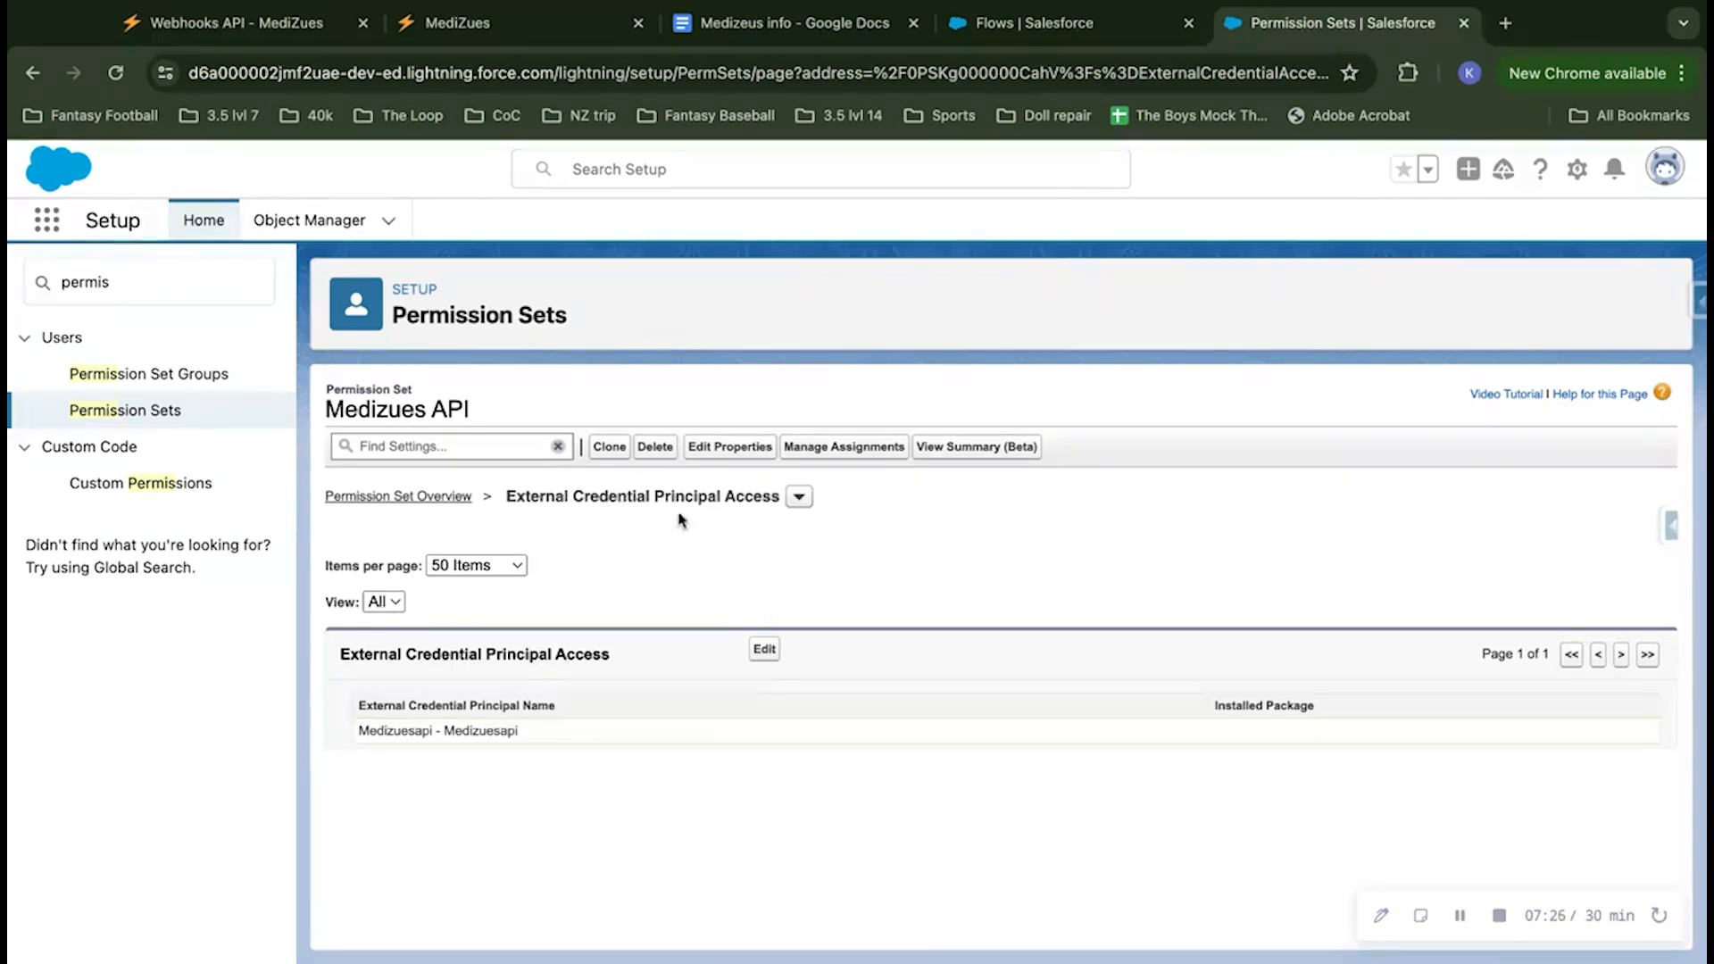
# Step: Assign the Medizues API permission set to the System Administrator user without an expiration date and dismiss the notification
pyautogui.click(854, 447)
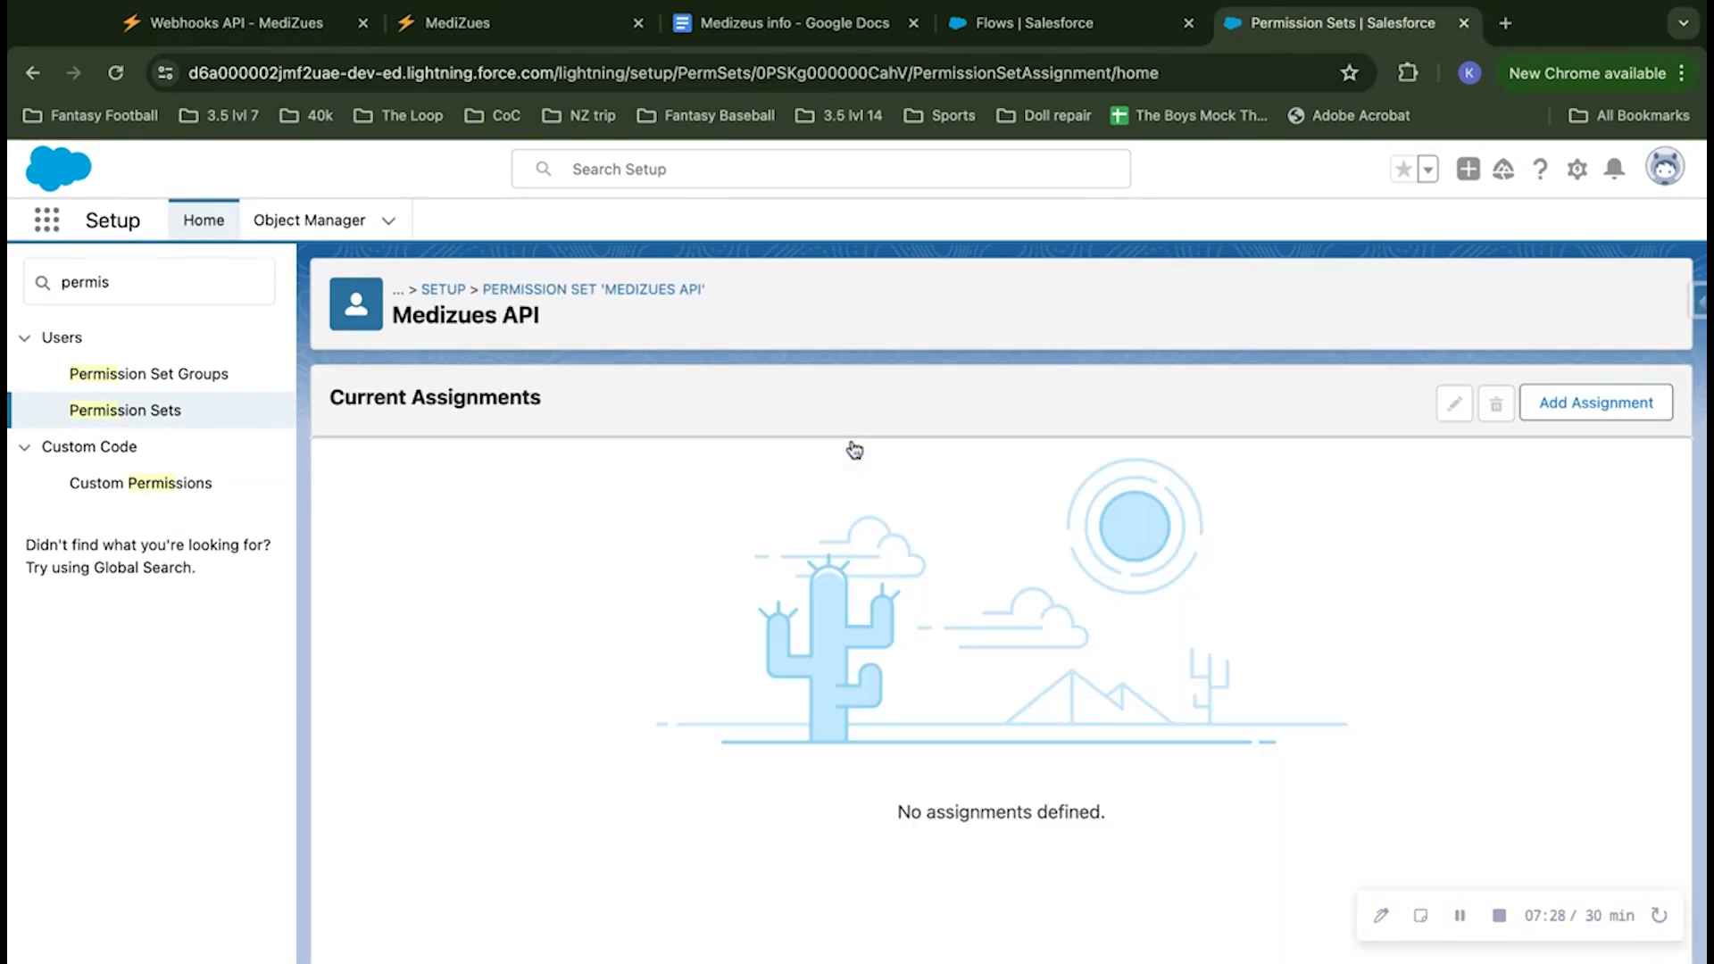
pyautogui.click(1530, 402)
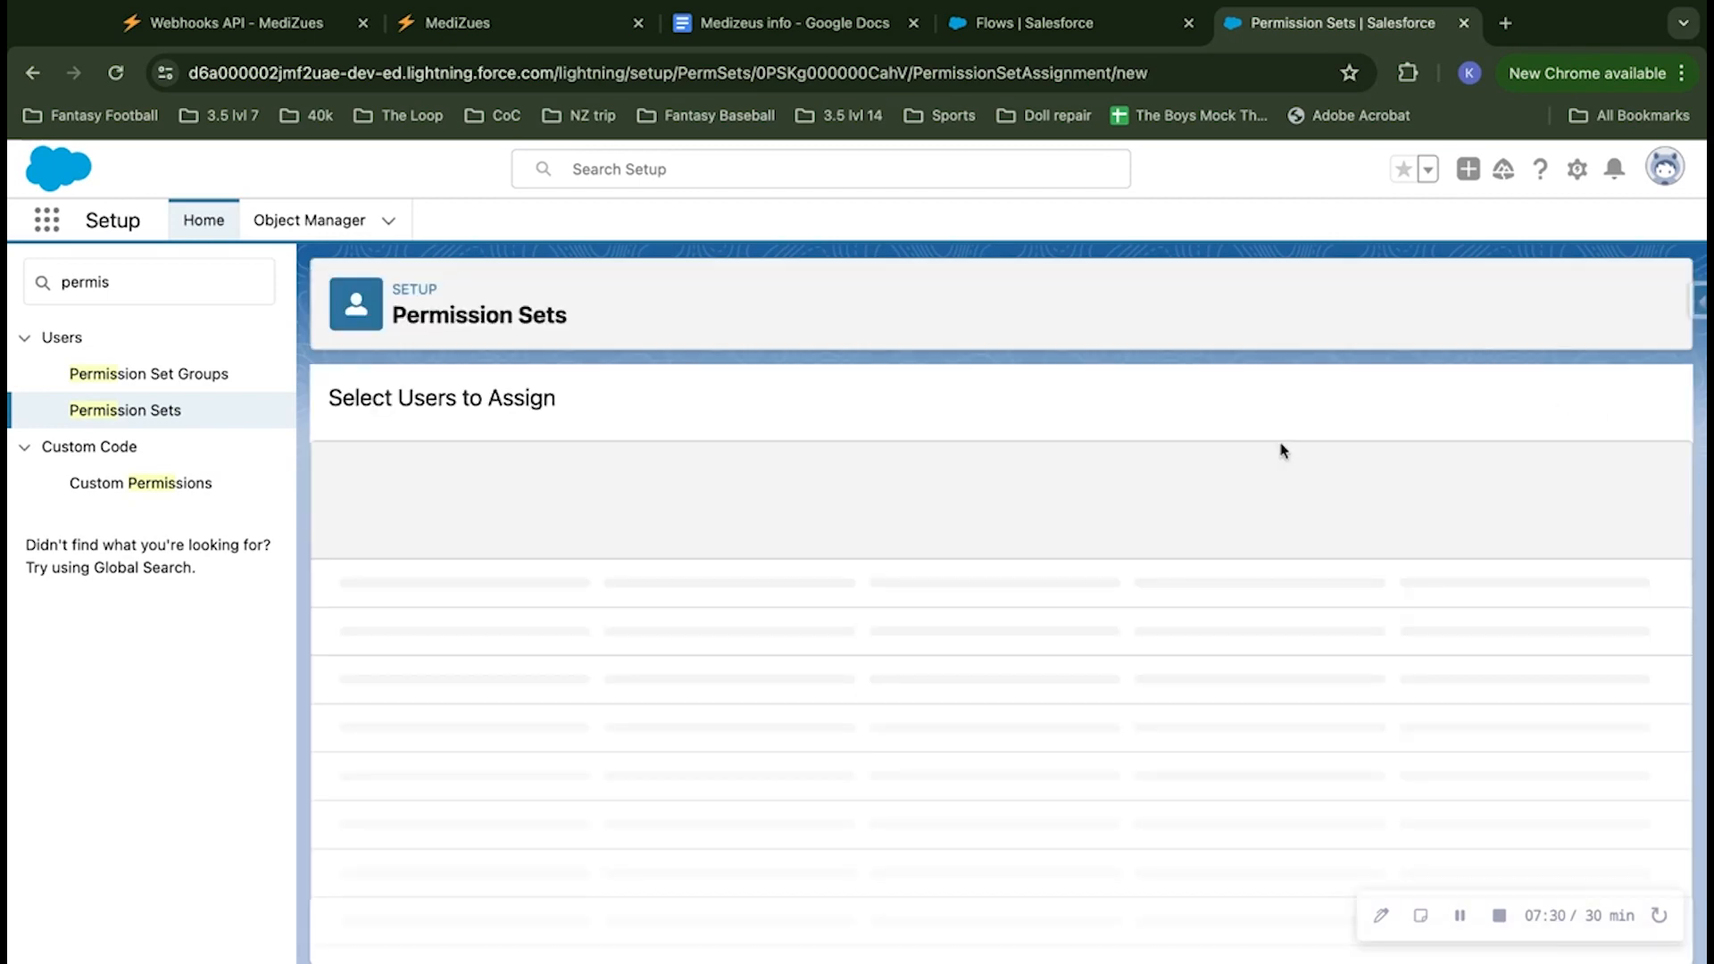
pyautogui.scroll(-3, 535, 625)
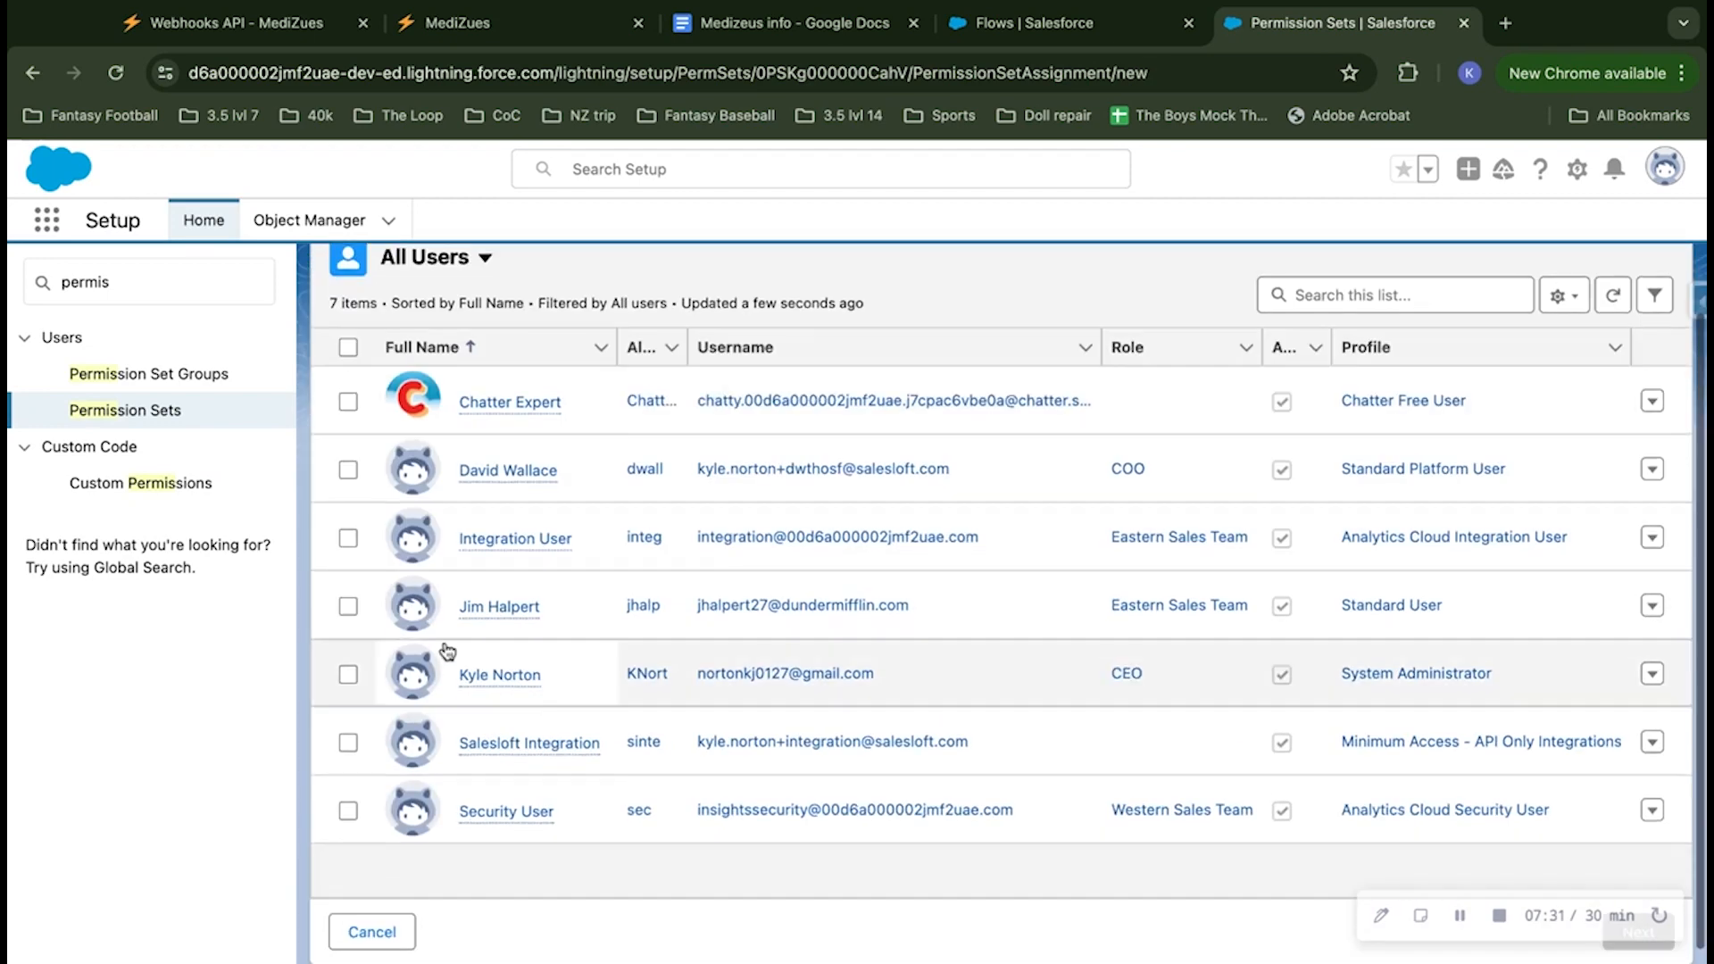
pyautogui.click(348, 675)
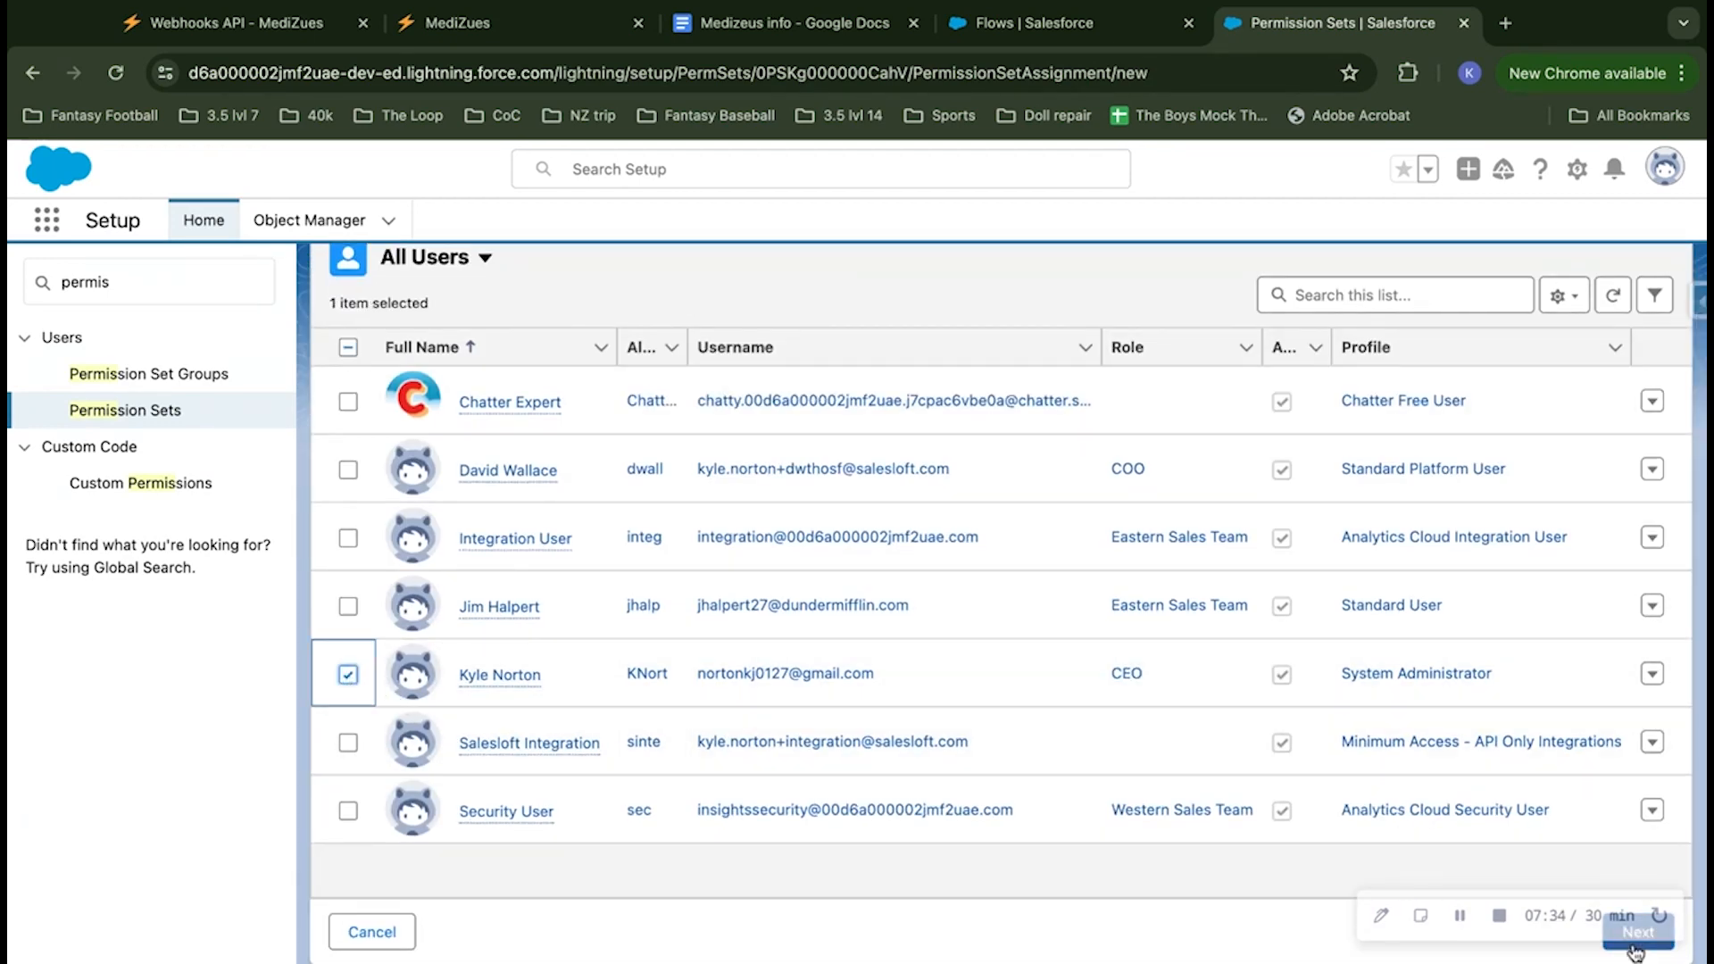
pyautogui.click(1634, 944)
pyautogui.click(1633, 946)
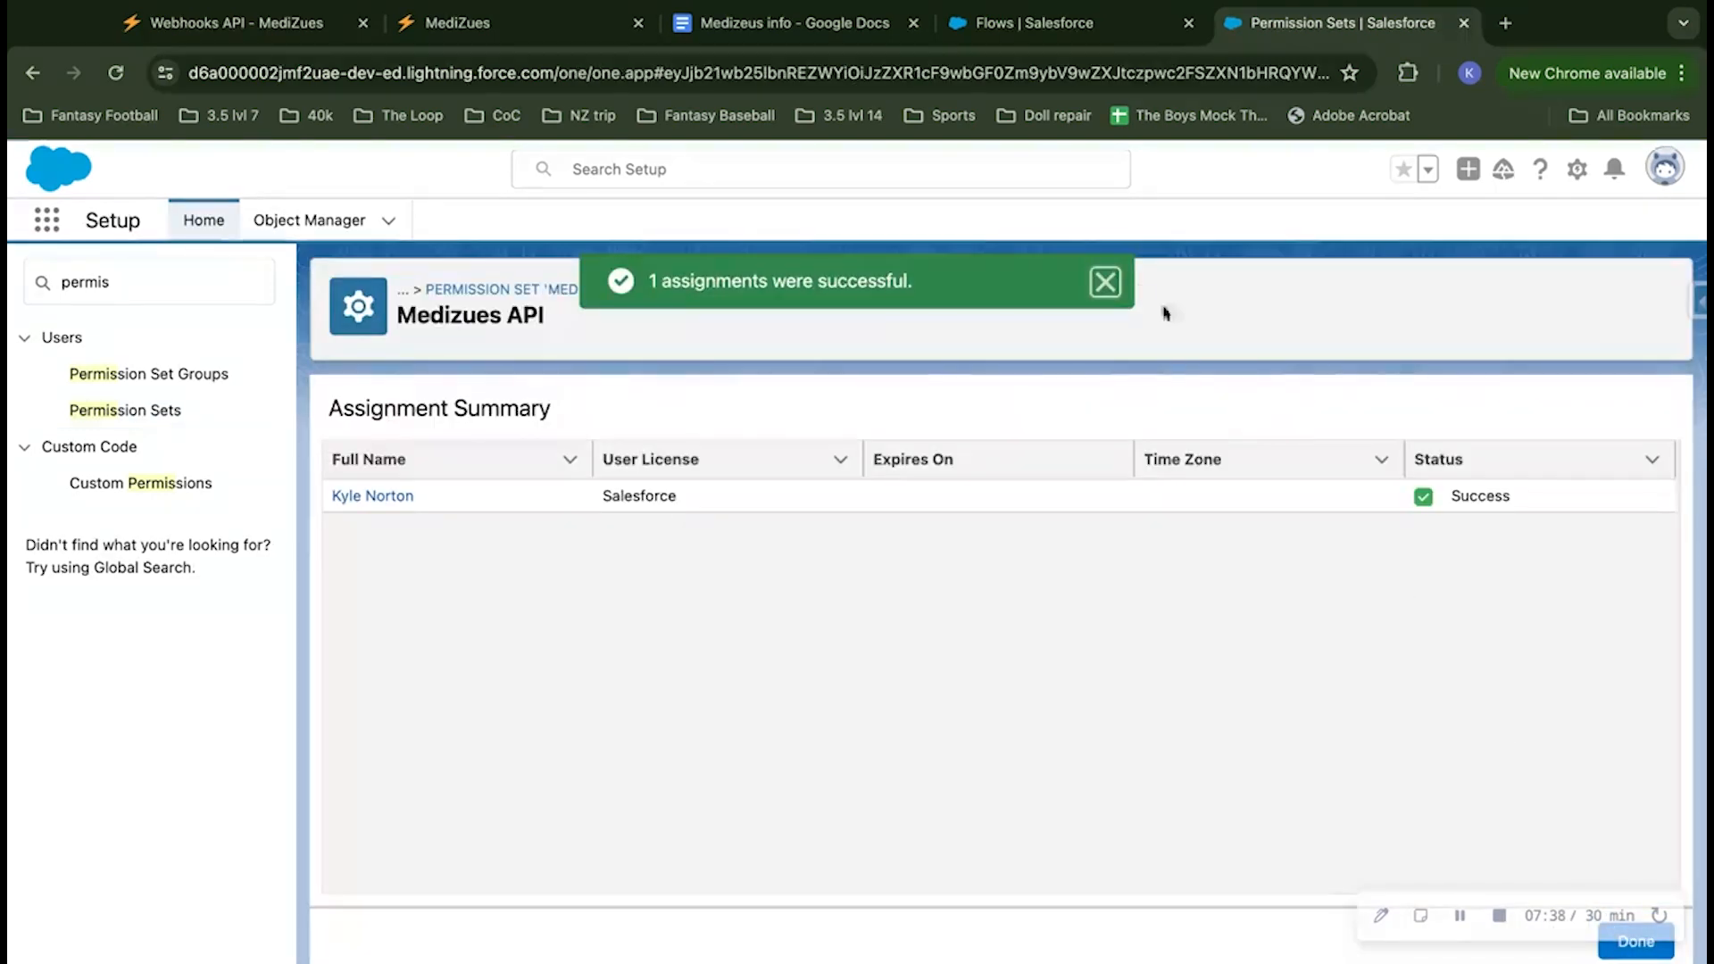
pyautogui.click(1105, 282)
pyautogui.scroll(-1, 1129, 679)
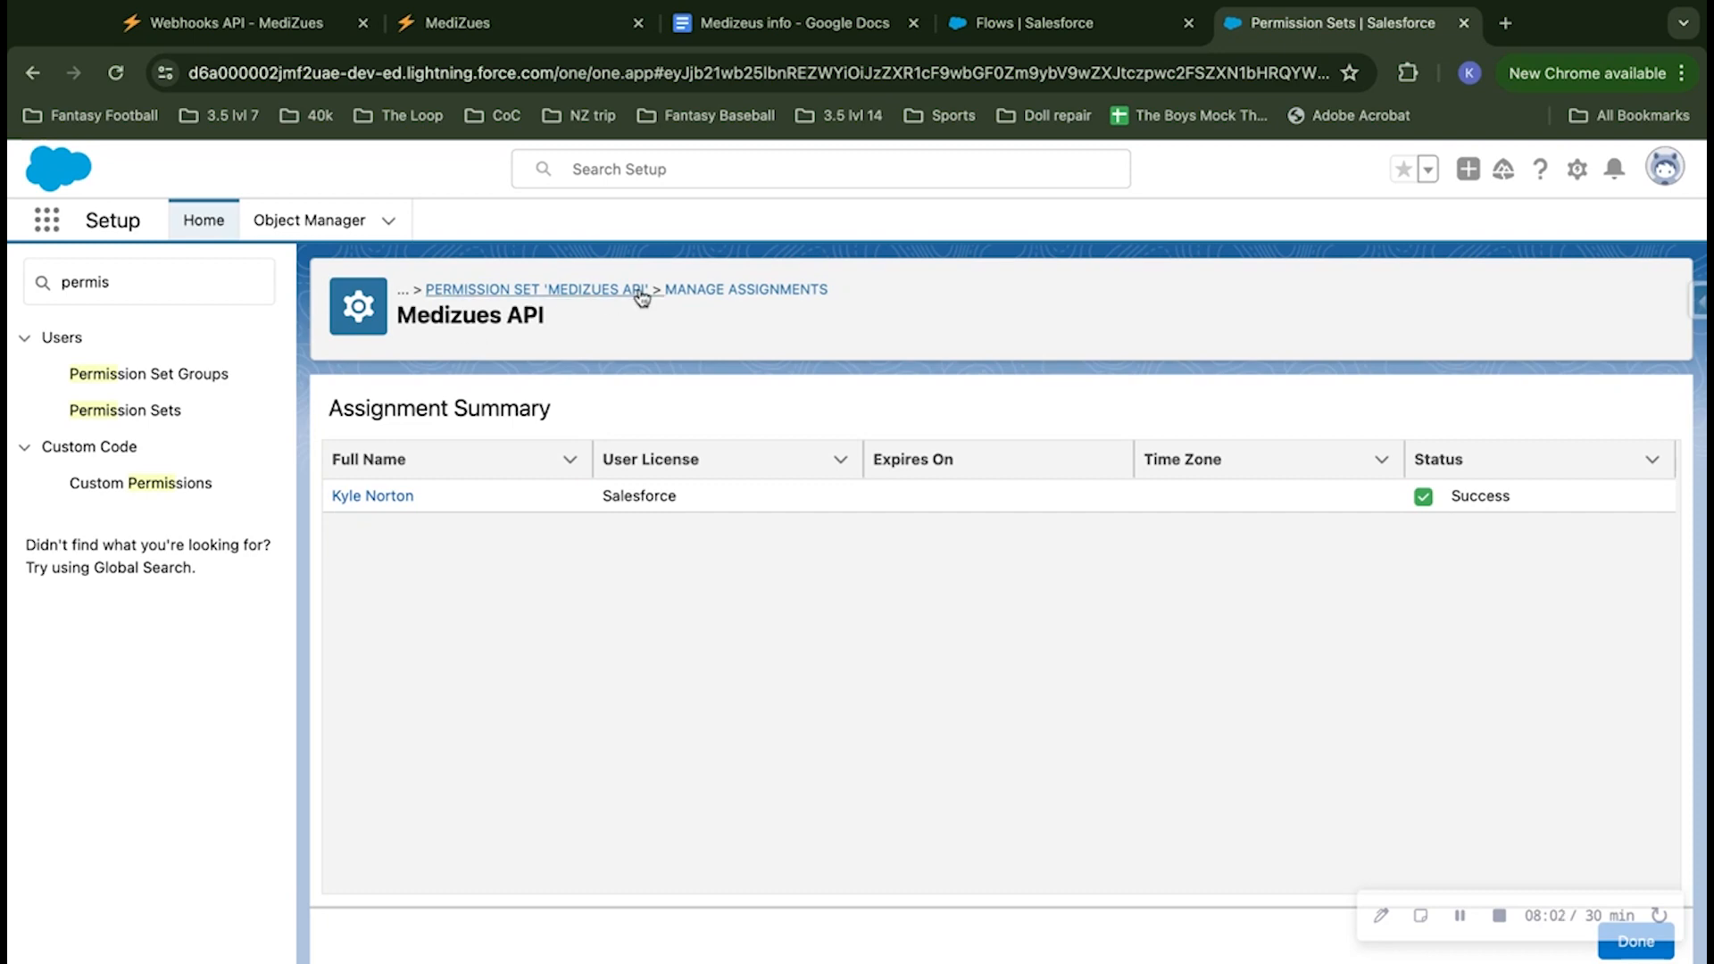
# Step: Switch to the Flows setup page and create a new Record-Triggered Flow
pyautogui.click(1079, 25)
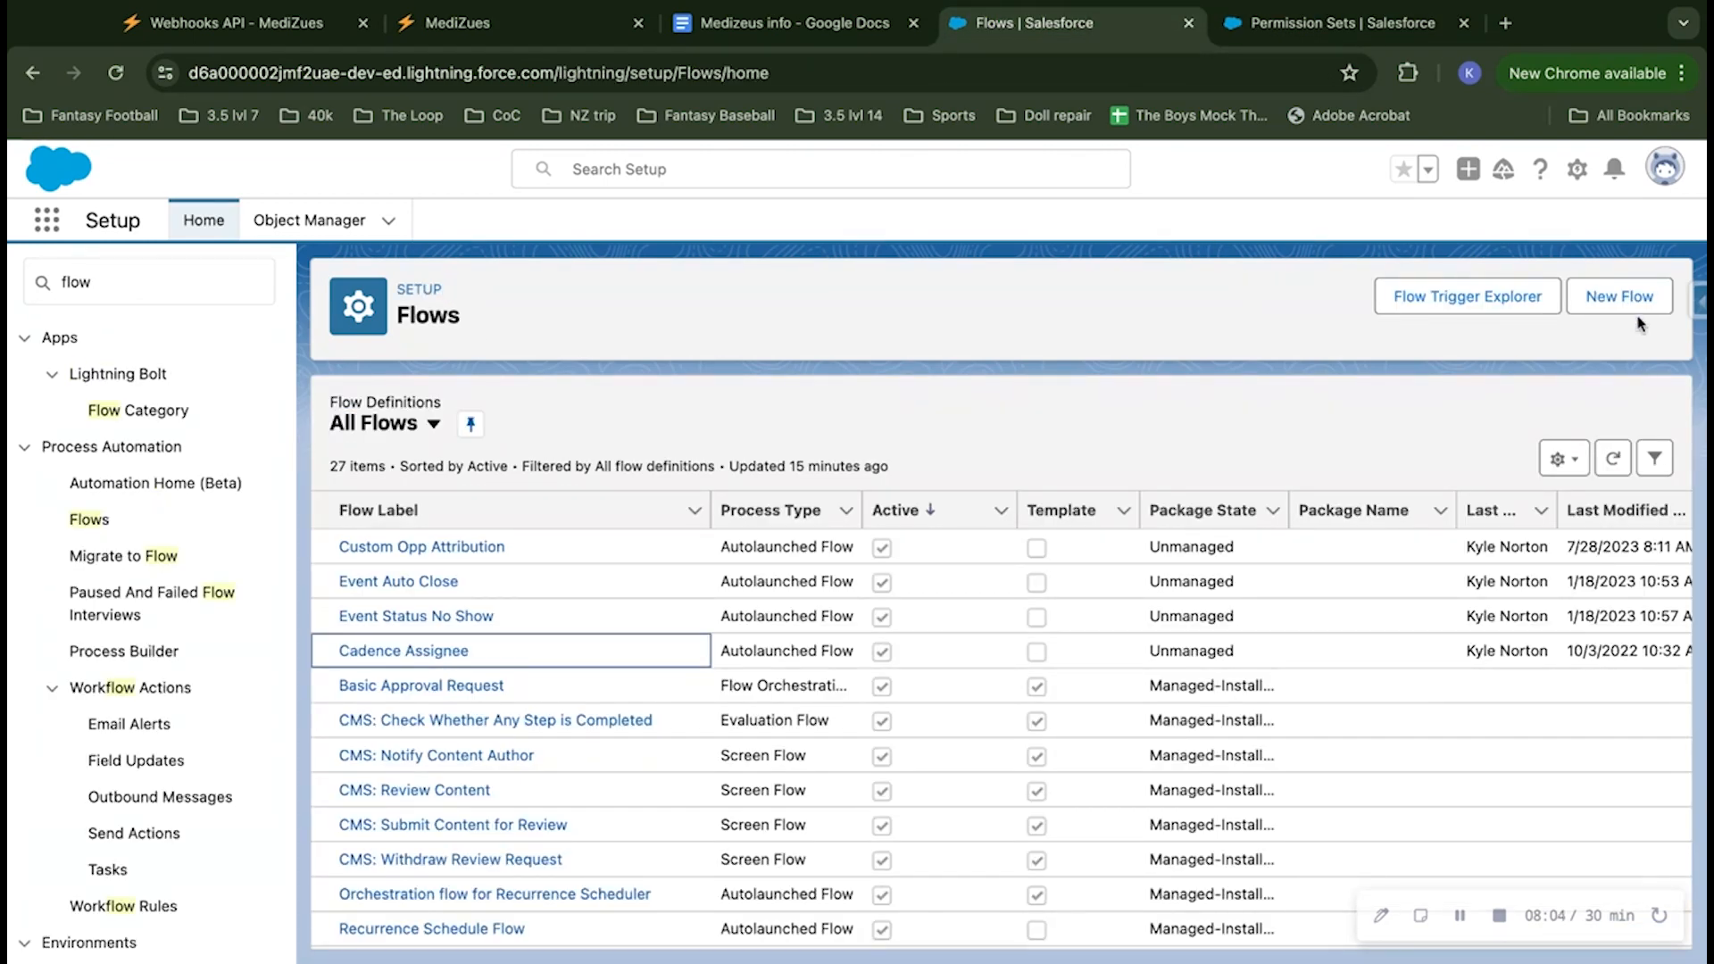
pyautogui.click(1606, 298)
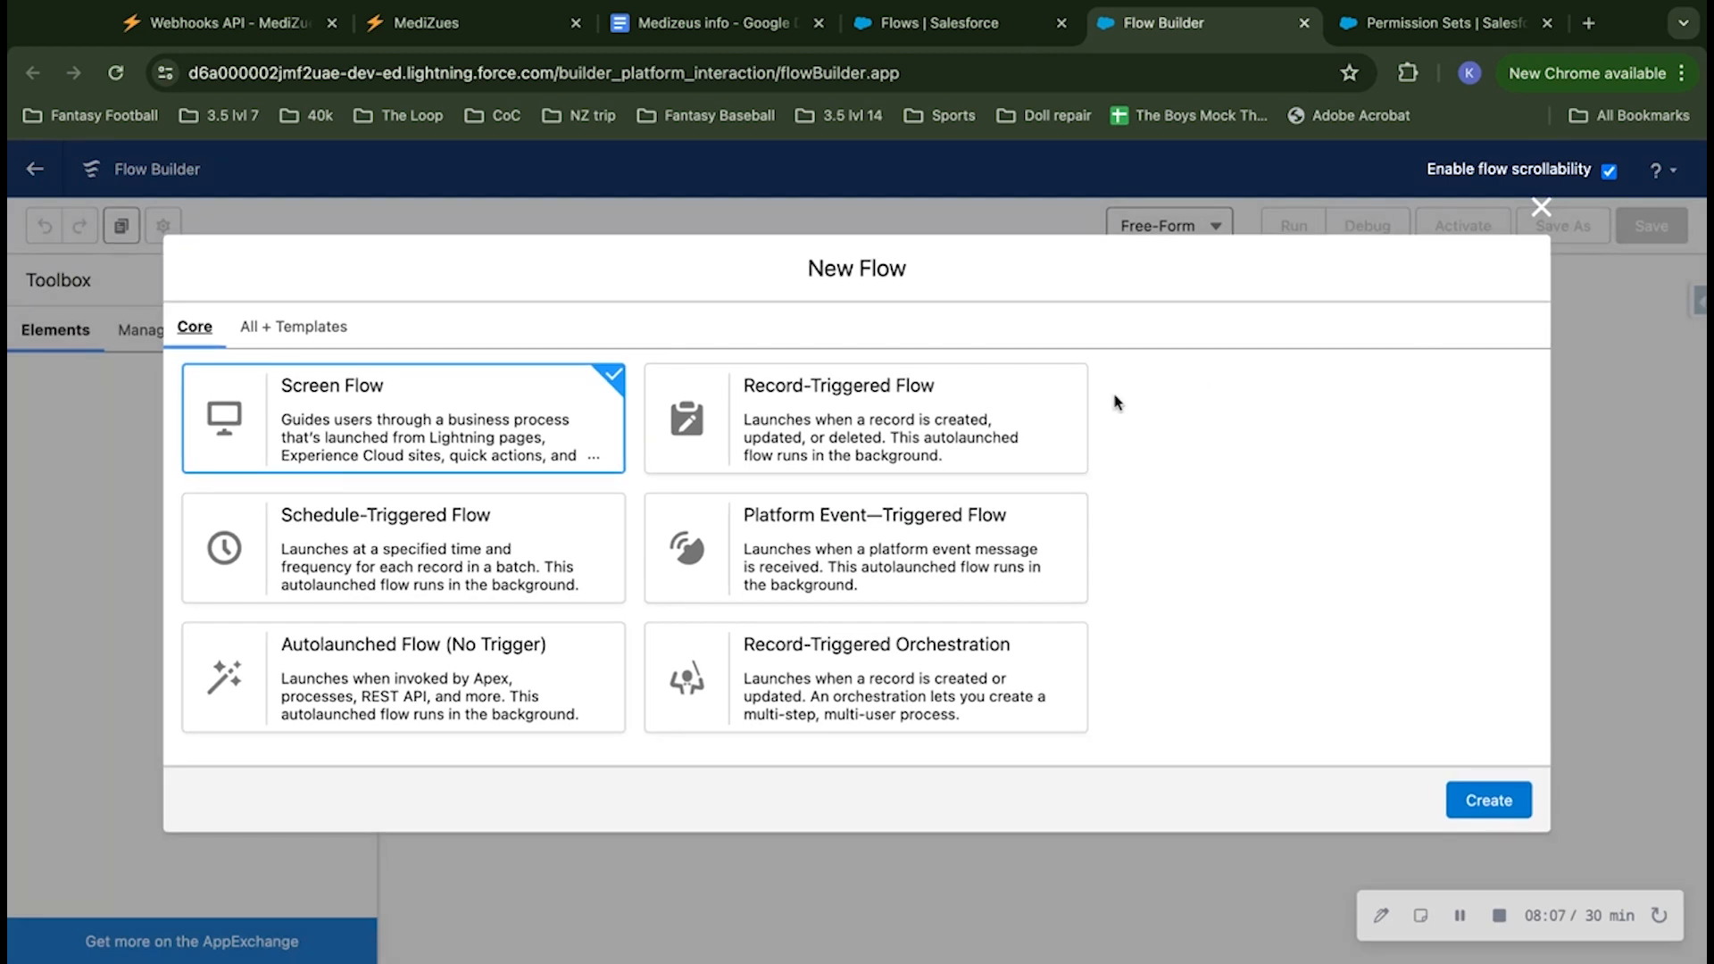
pyautogui.click(998, 418)
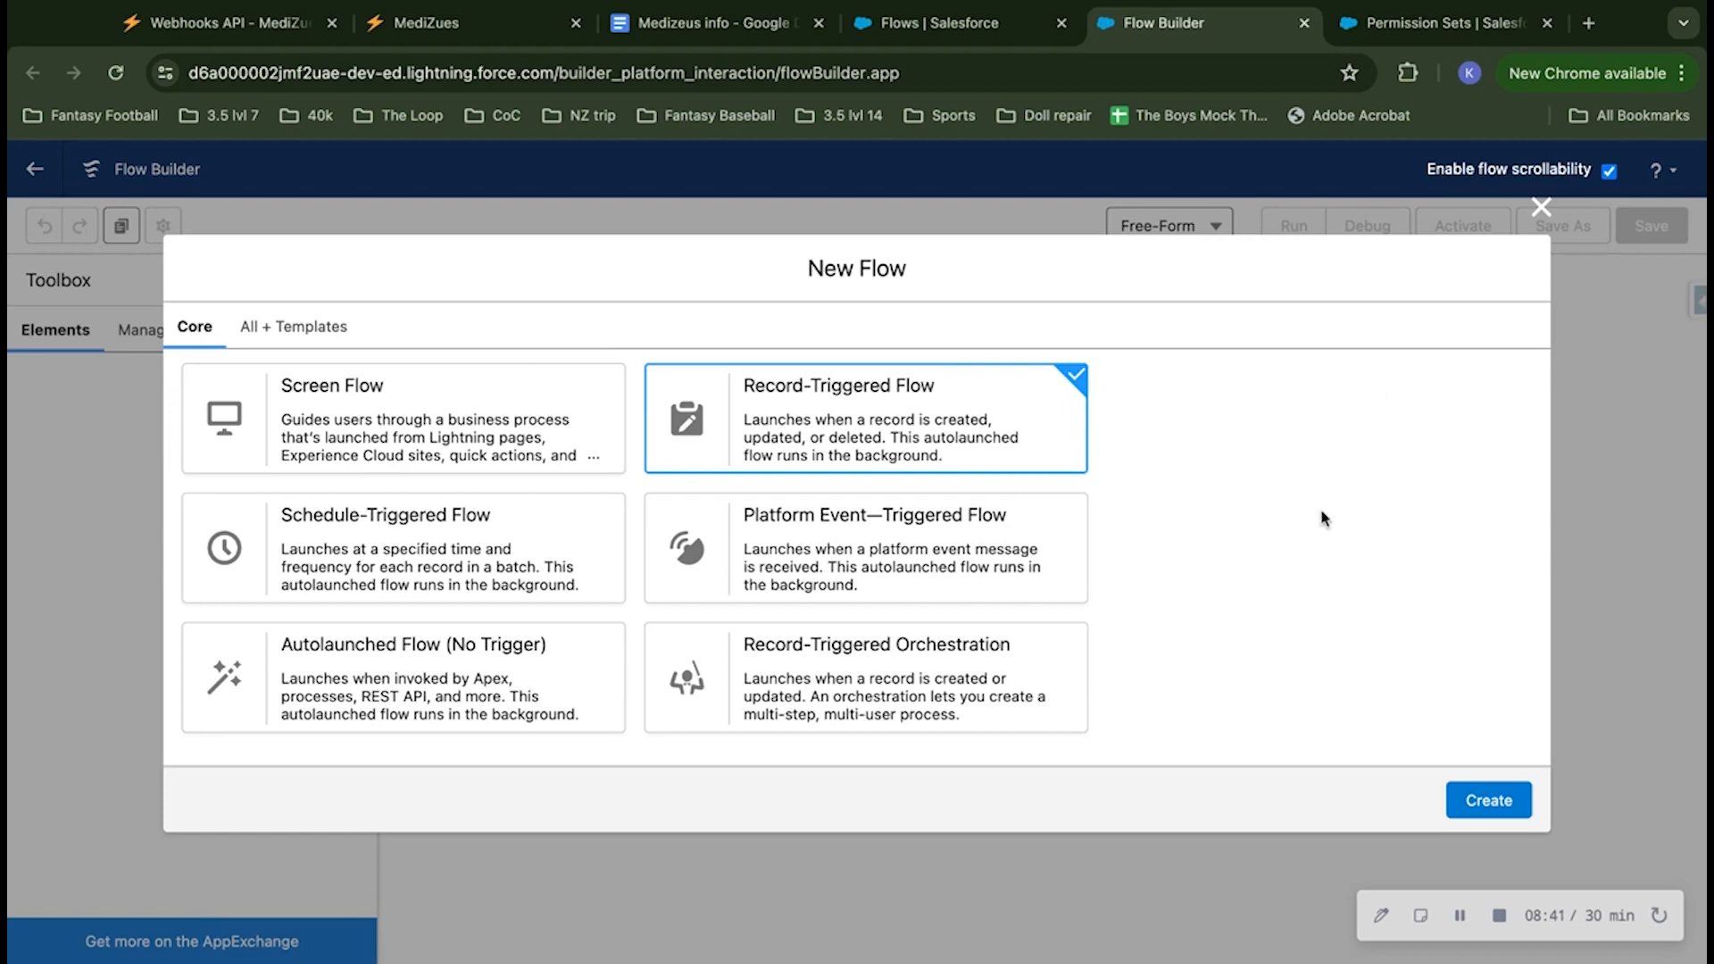
pyautogui.click(1488, 803)
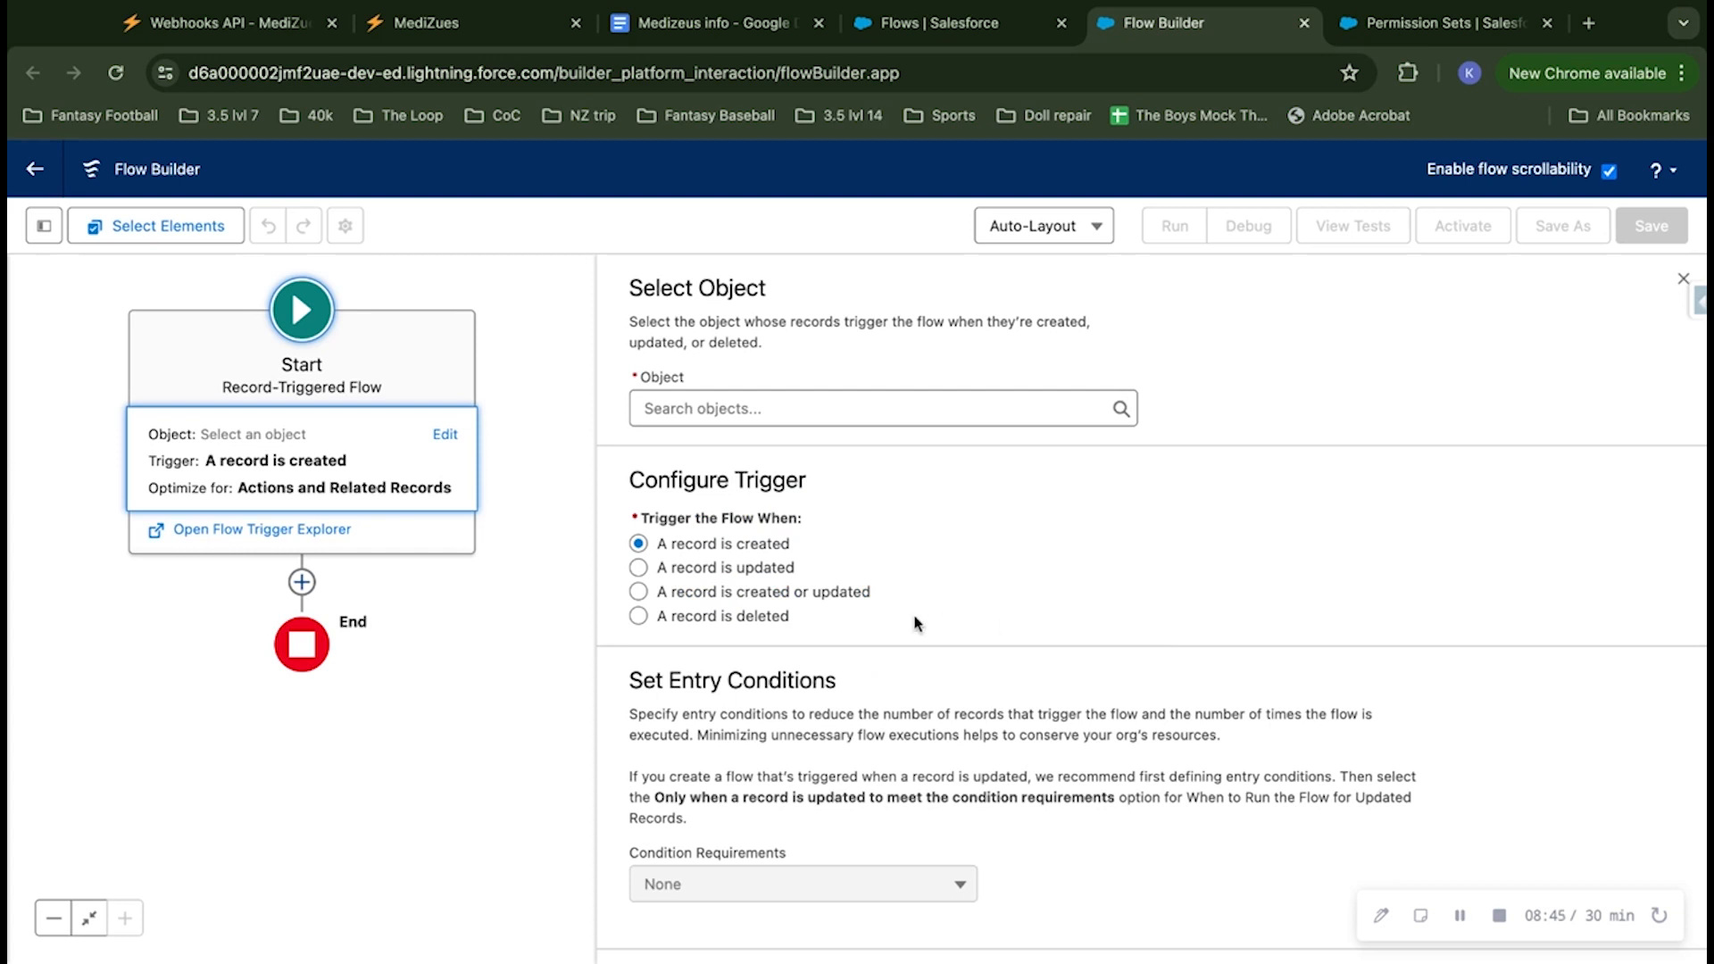
# Step: Set Contact as the object whose records trigger the flow
pyautogui.click(778, 411)
pyautogui.write('contact')
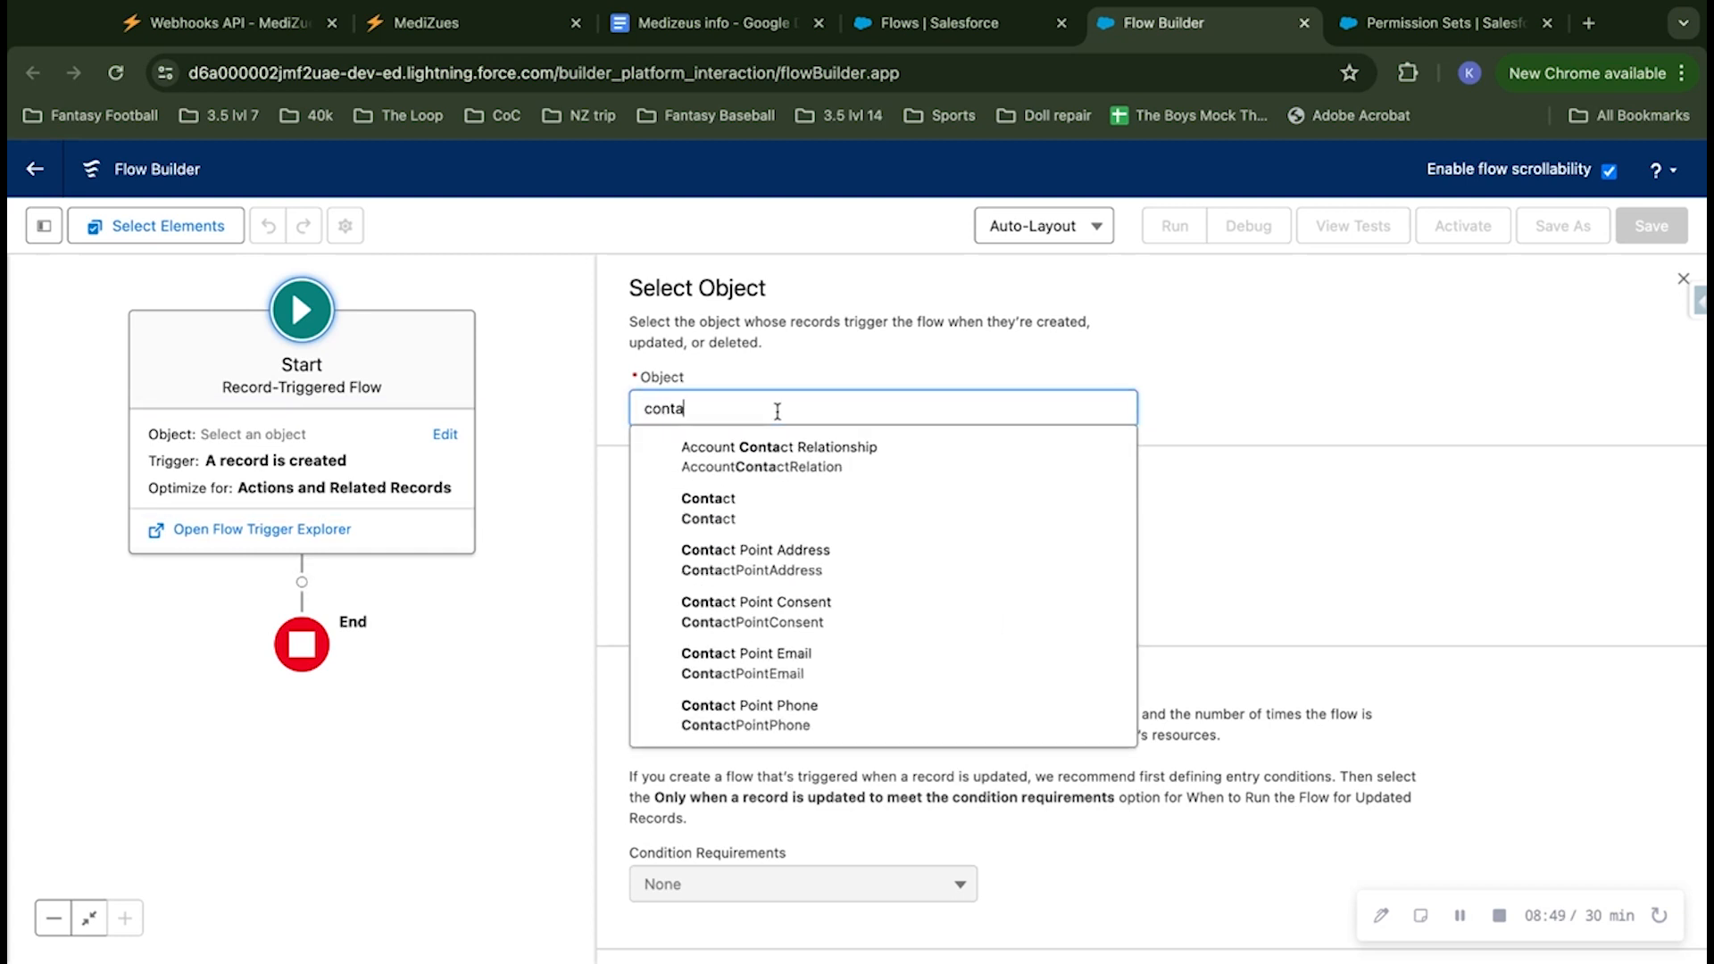
pyautogui.click(724, 498)
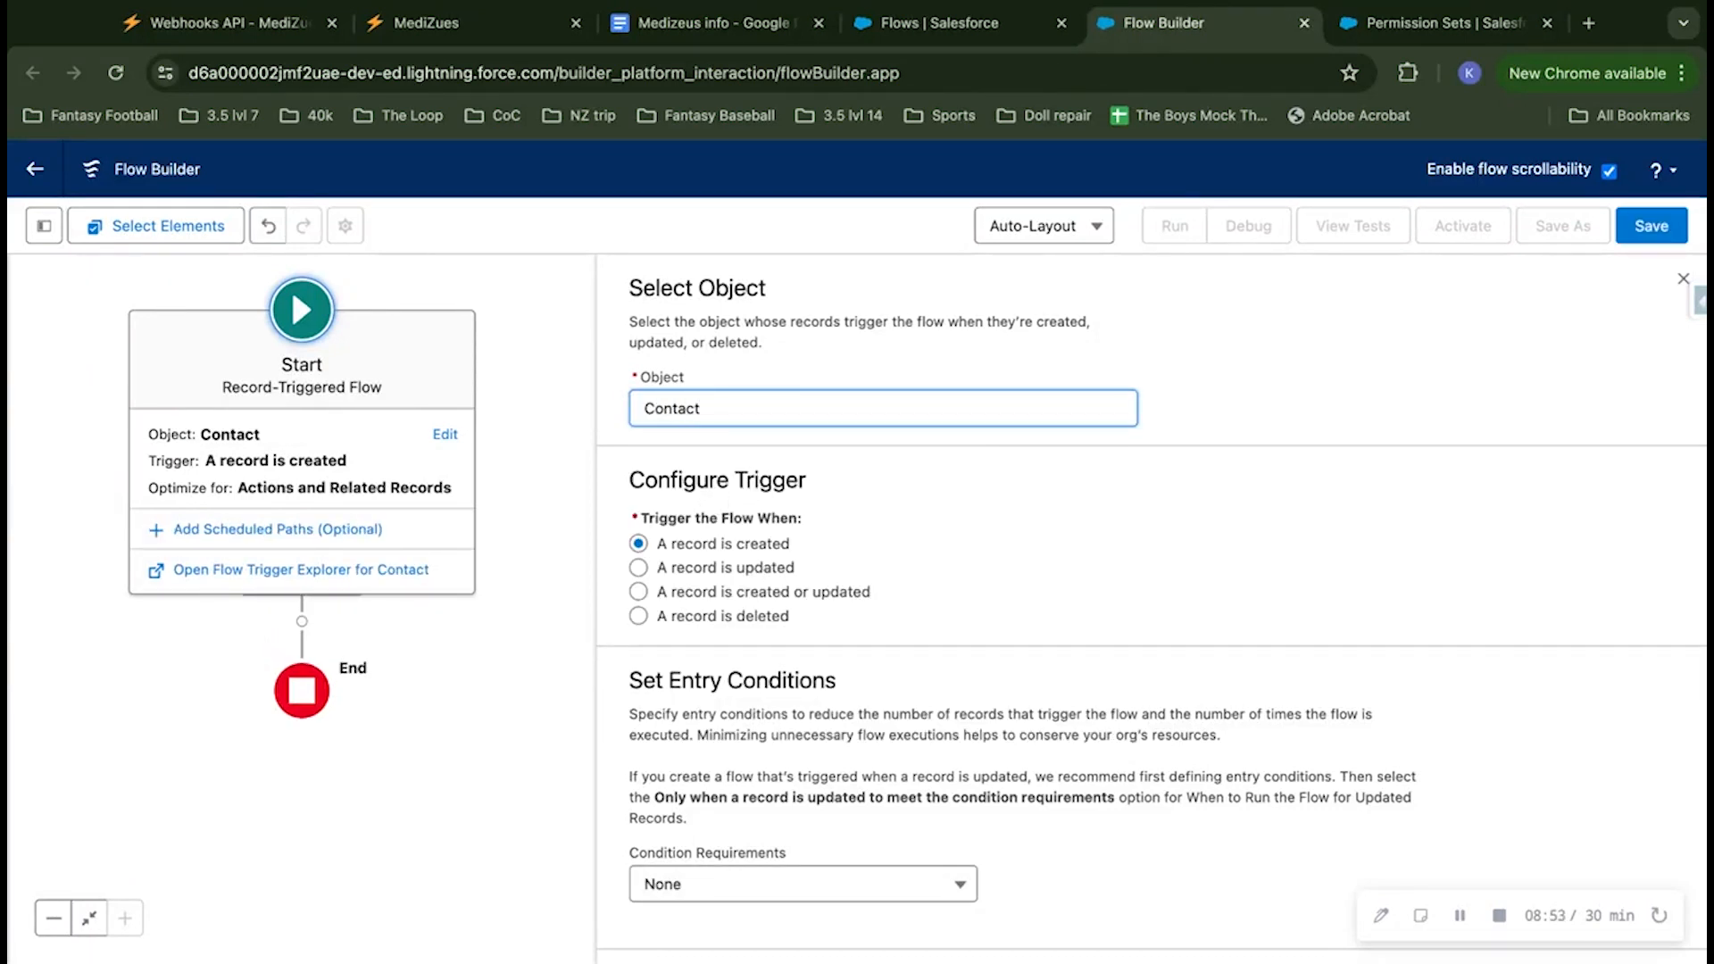
pyautogui.scroll(-2, 973, 548)
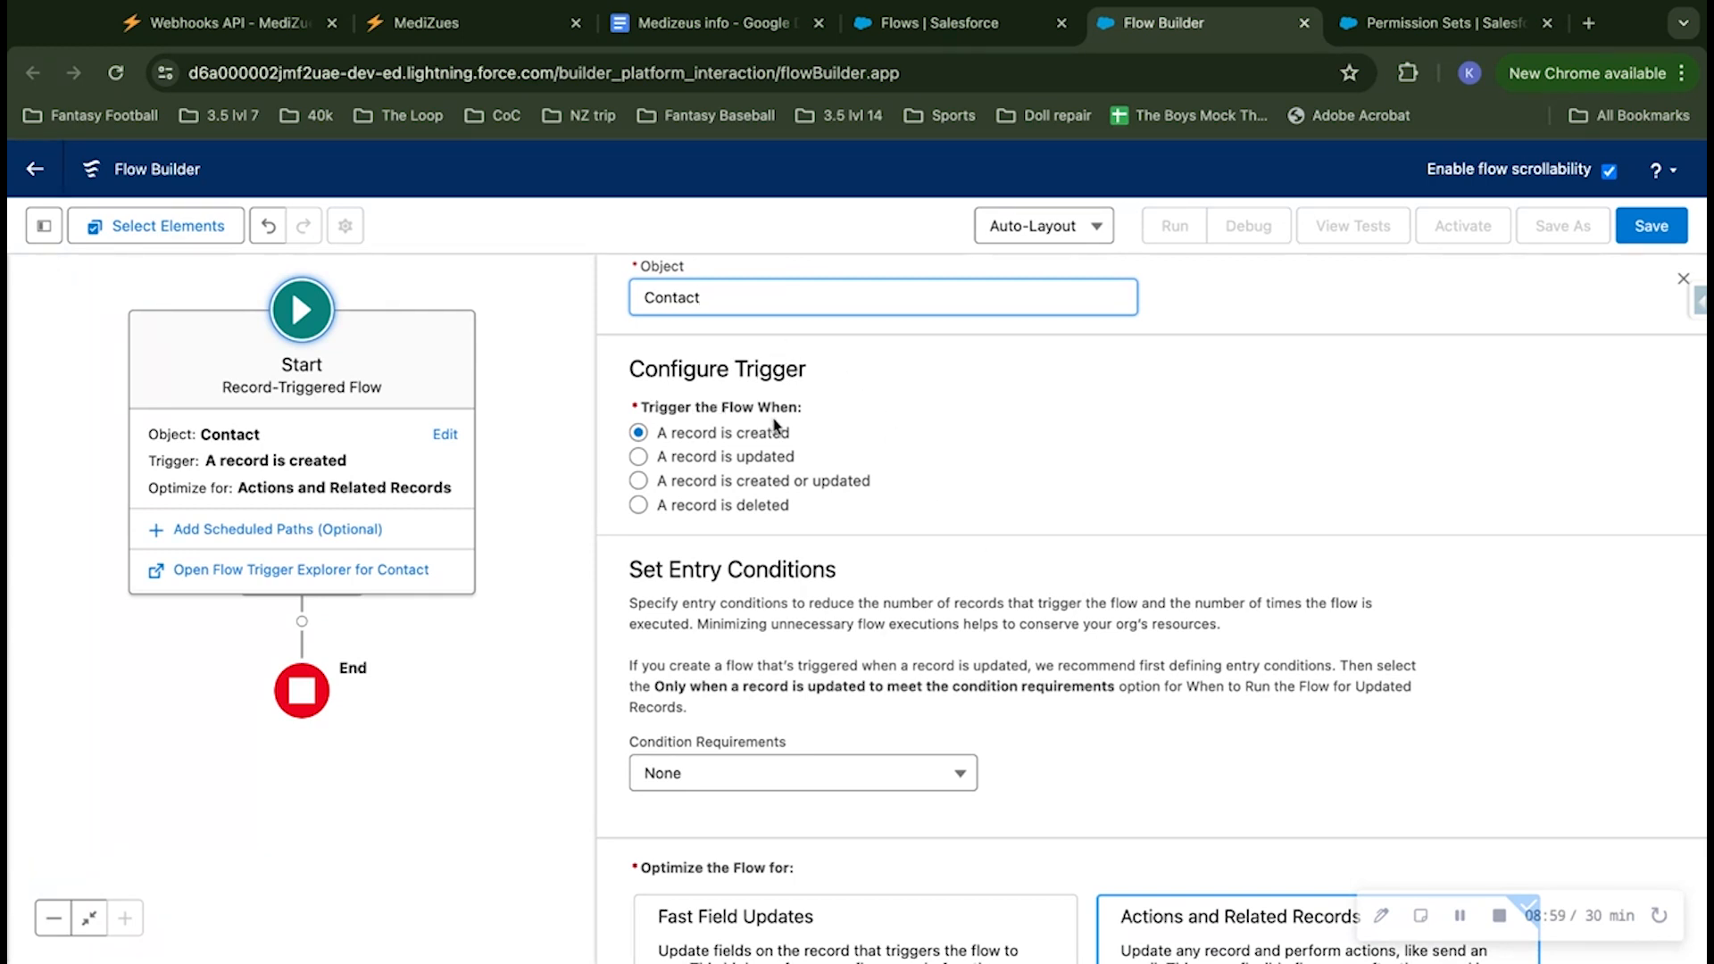
# Step: Trigger the flow when a record is created or updated, with entry conditions requiring Custom Condition Logic Is Met
pyautogui.click(763, 483)
pyautogui.scroll(-2, 884, 611)
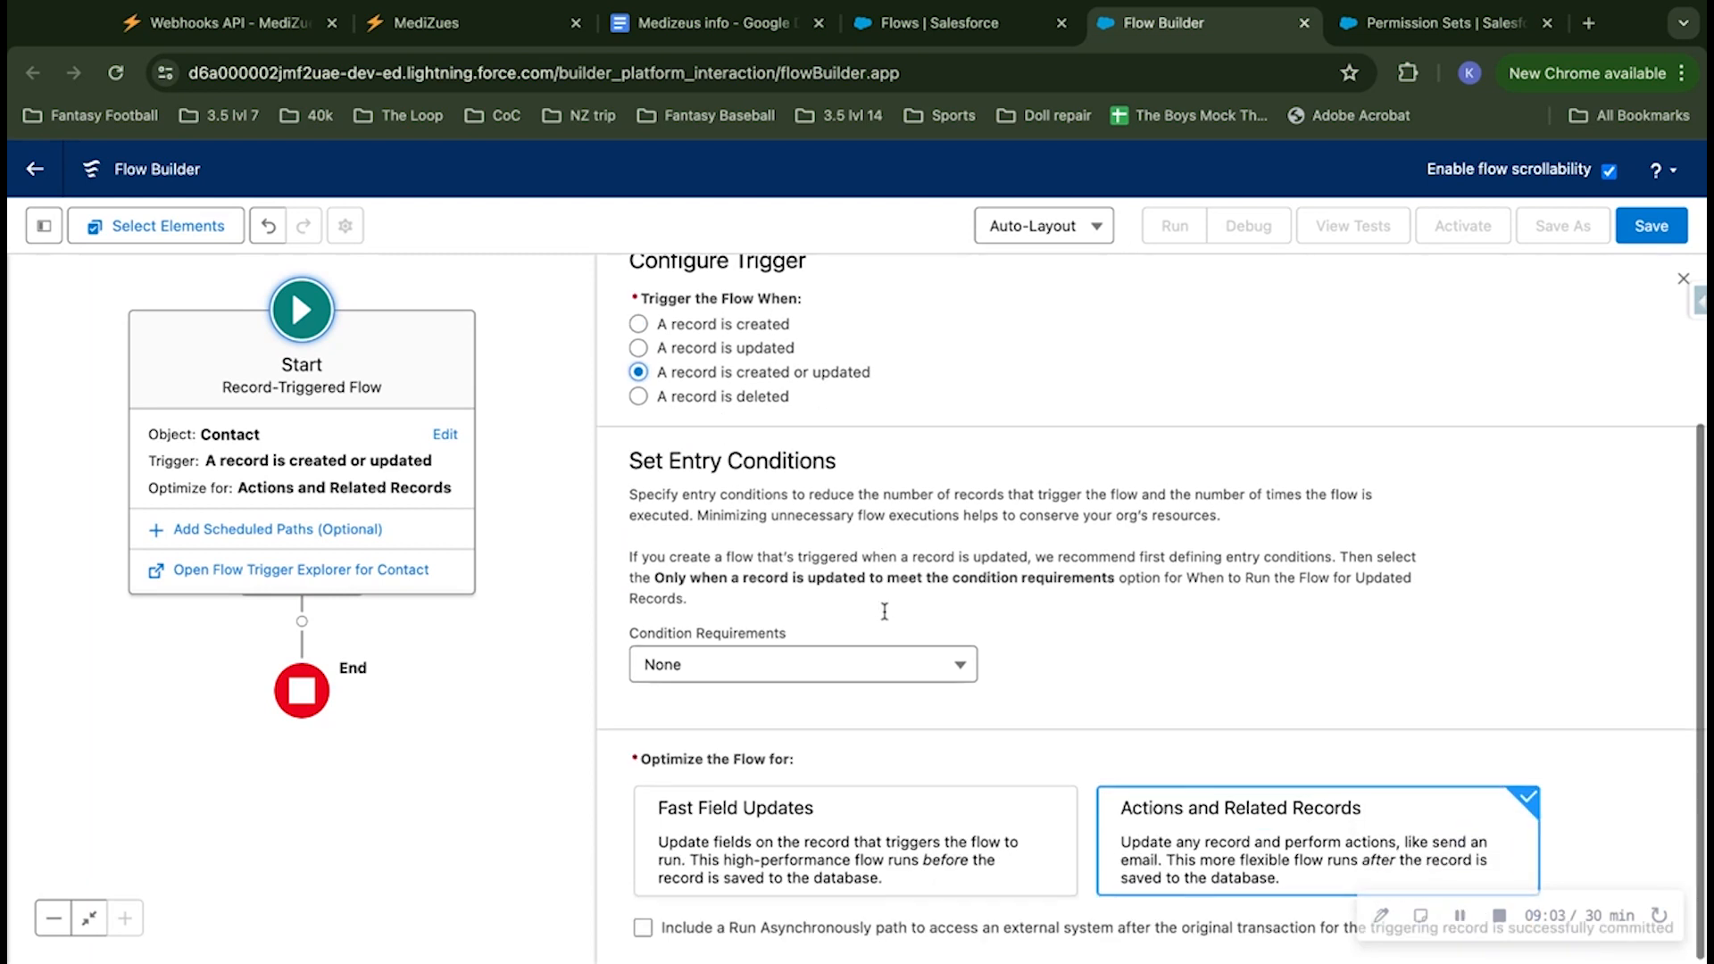
pyautogui.click(803, 668)
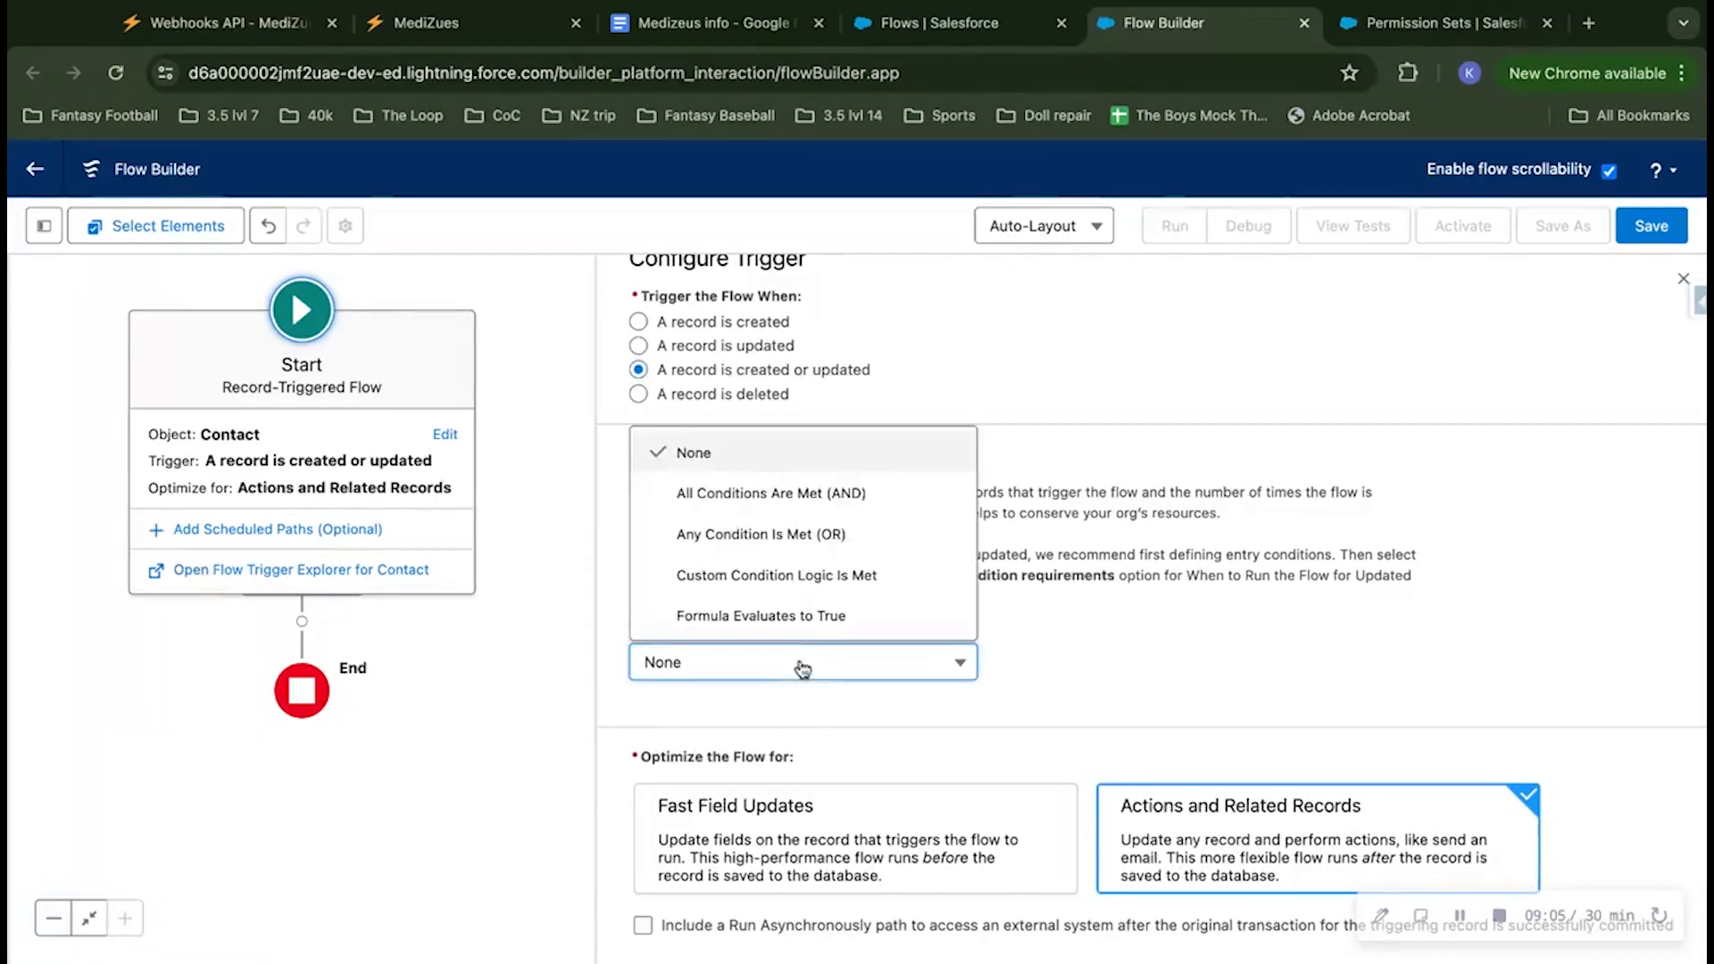
pyautogui.click(807, 578)
# Step: Add three more blank rows to the entry conditions so there are four conditions
pyautogui.scroll(-3, 966, 628)
pyautogui.scroll(-2, 965, 628)
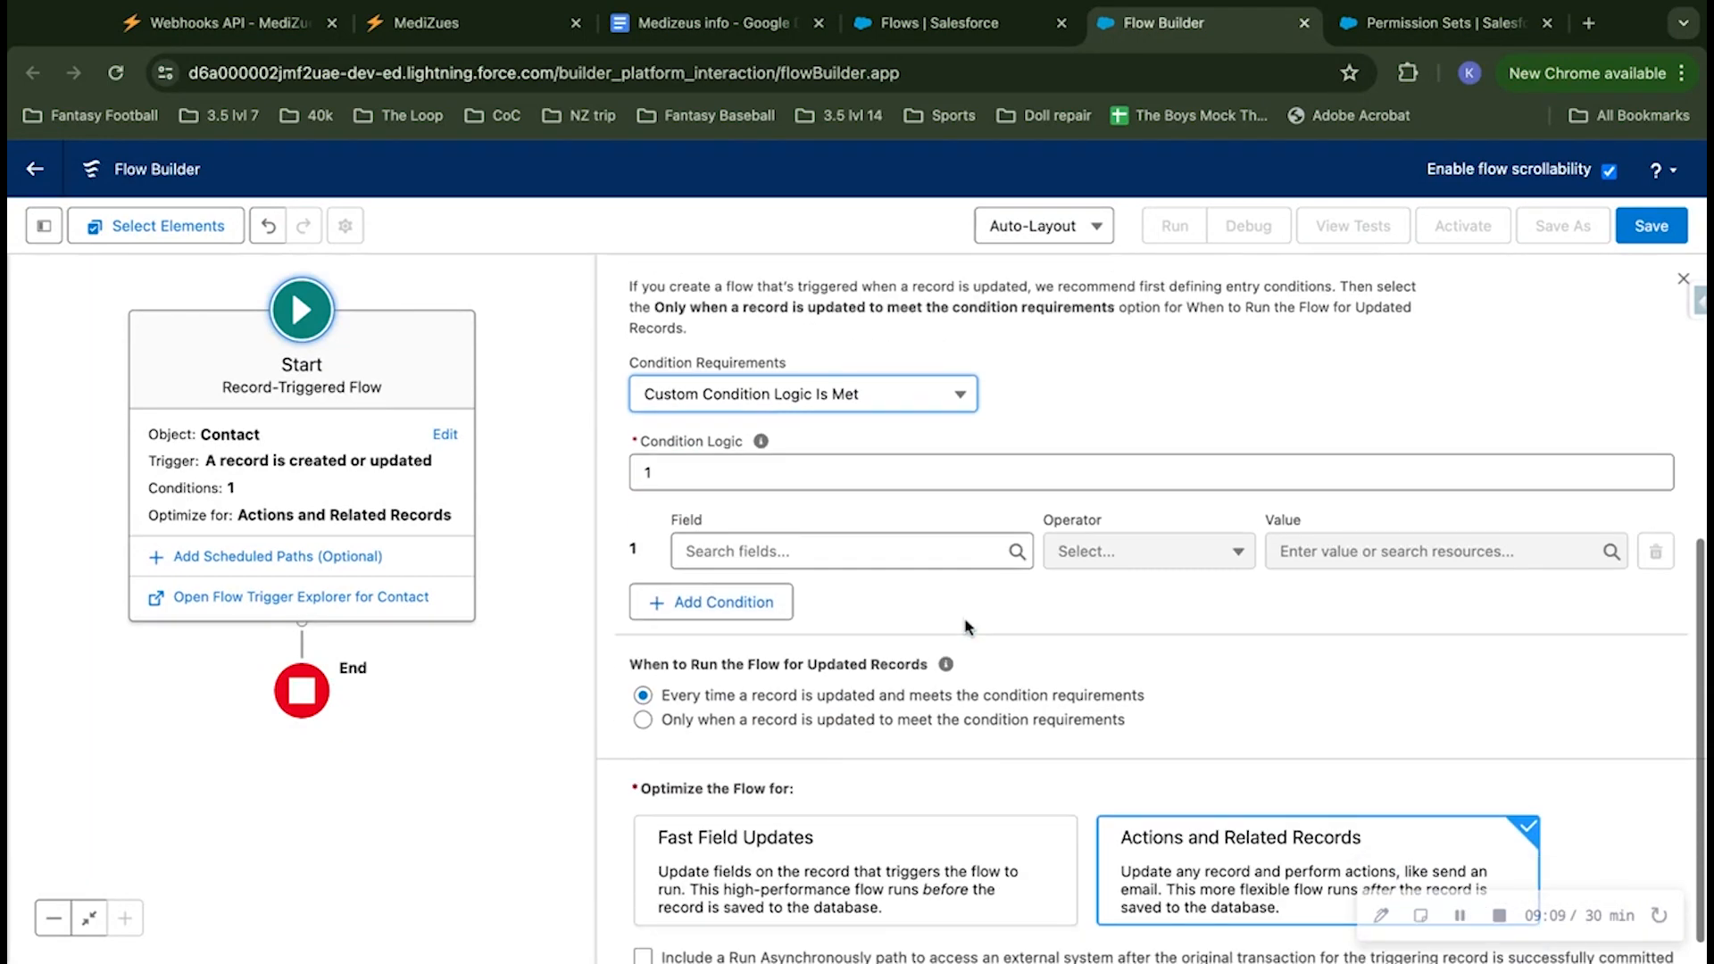
pyautogui.click(754, 607)
pyautogui.click(737, 685)
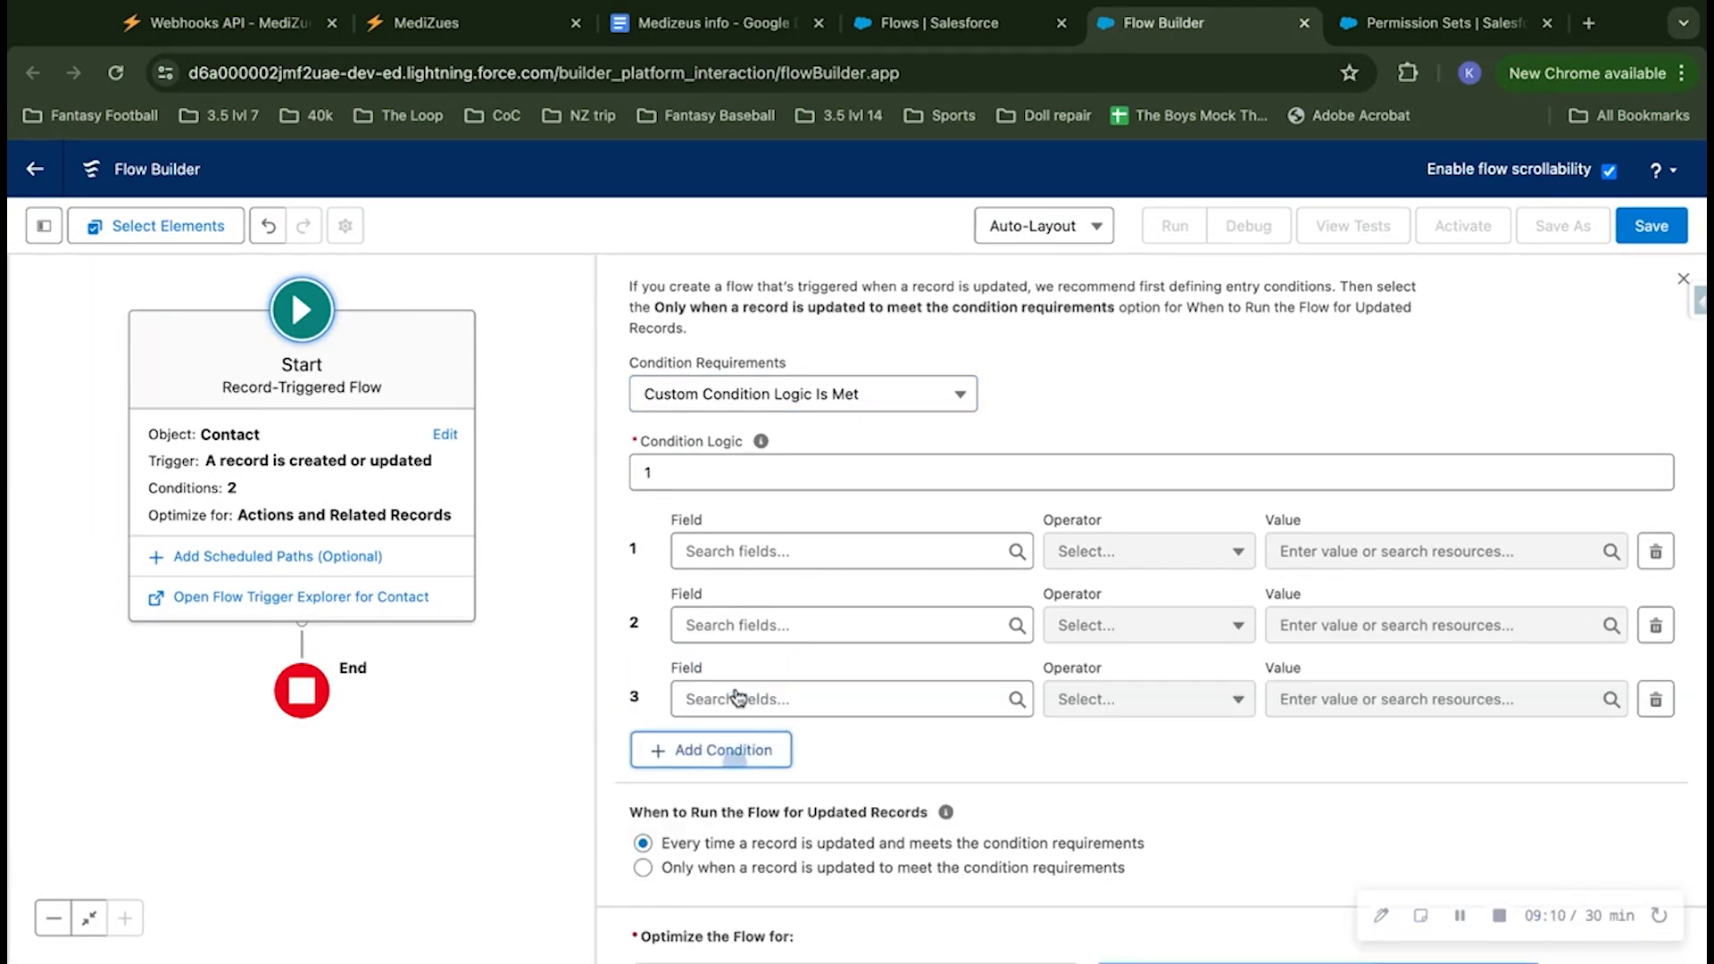
pyautogui.click(723, 753)
# Step: Set the field of condition 1 to MBI__c and the field of condition 2 to Birthdate
pyautogui.click(818, 550)
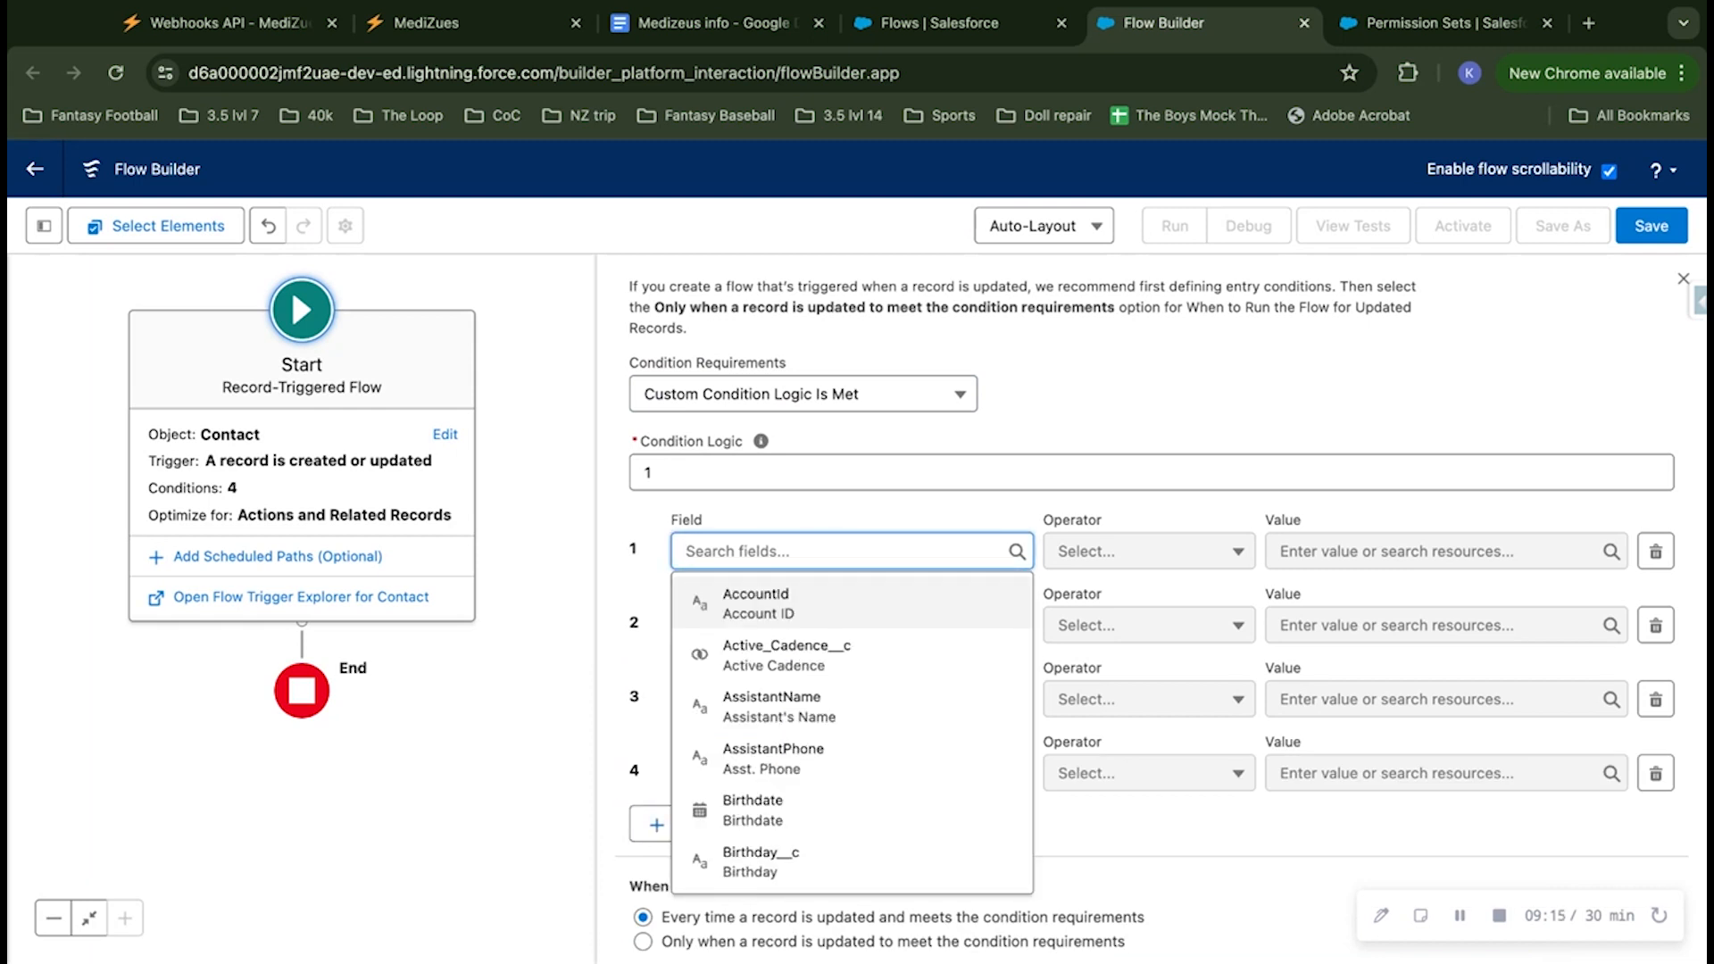
pyautogui.click(843, 530)
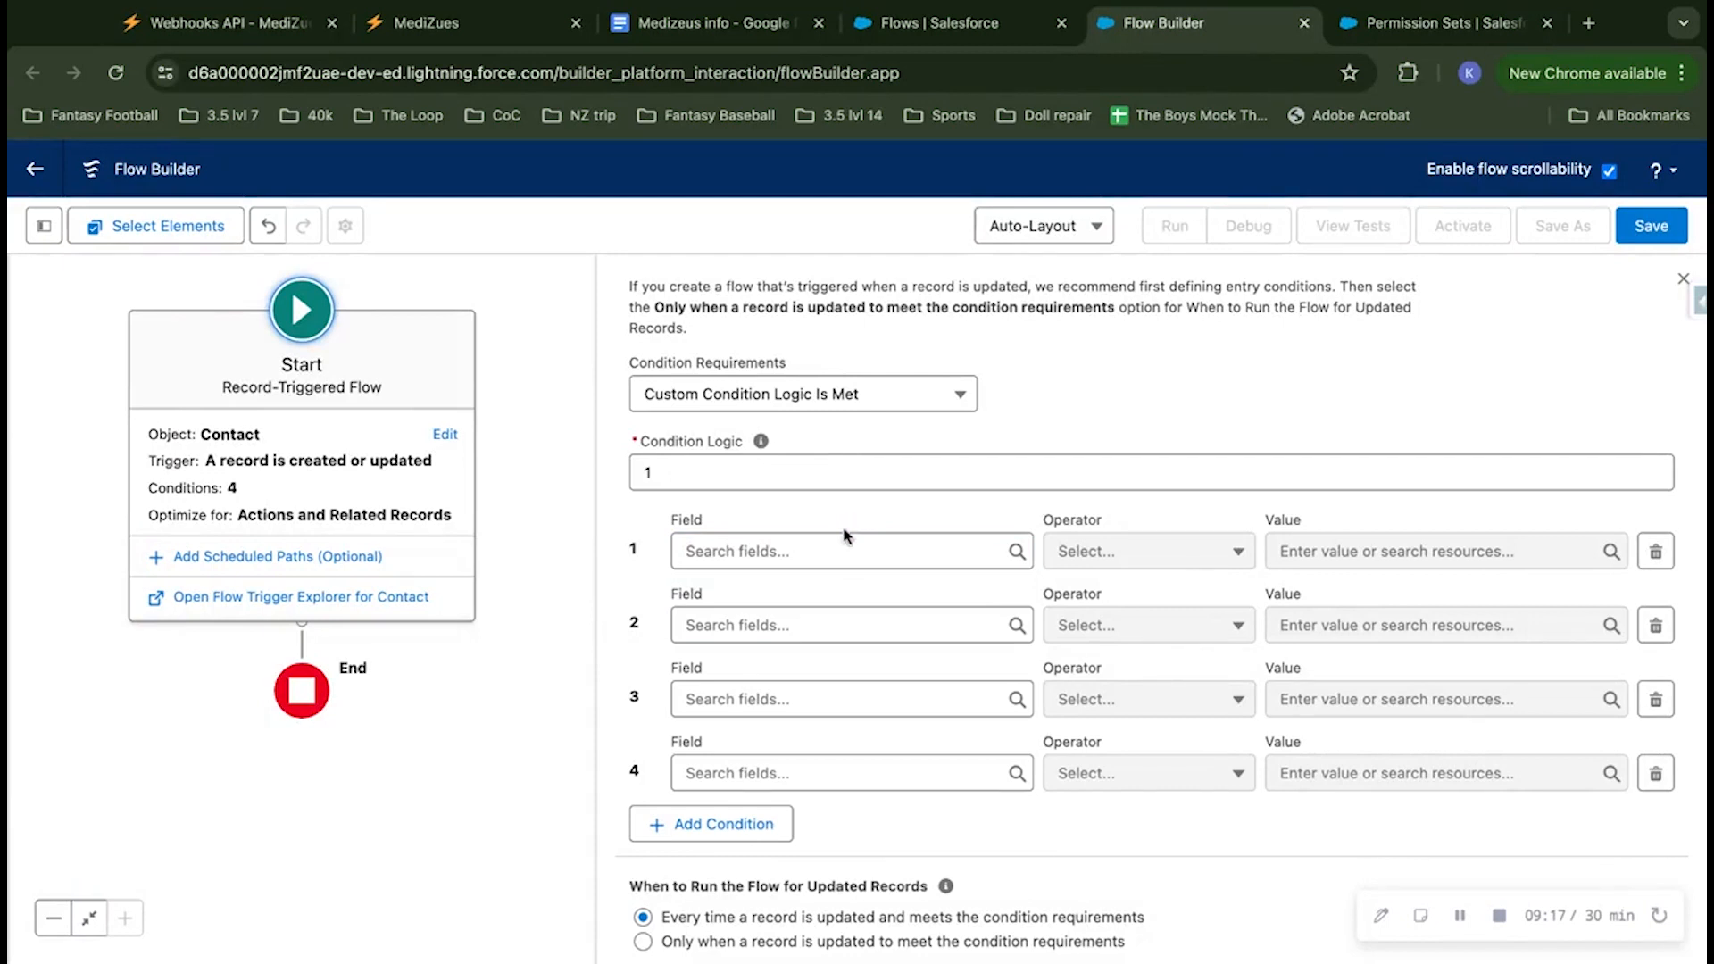
pyautogui.click(838, 543)
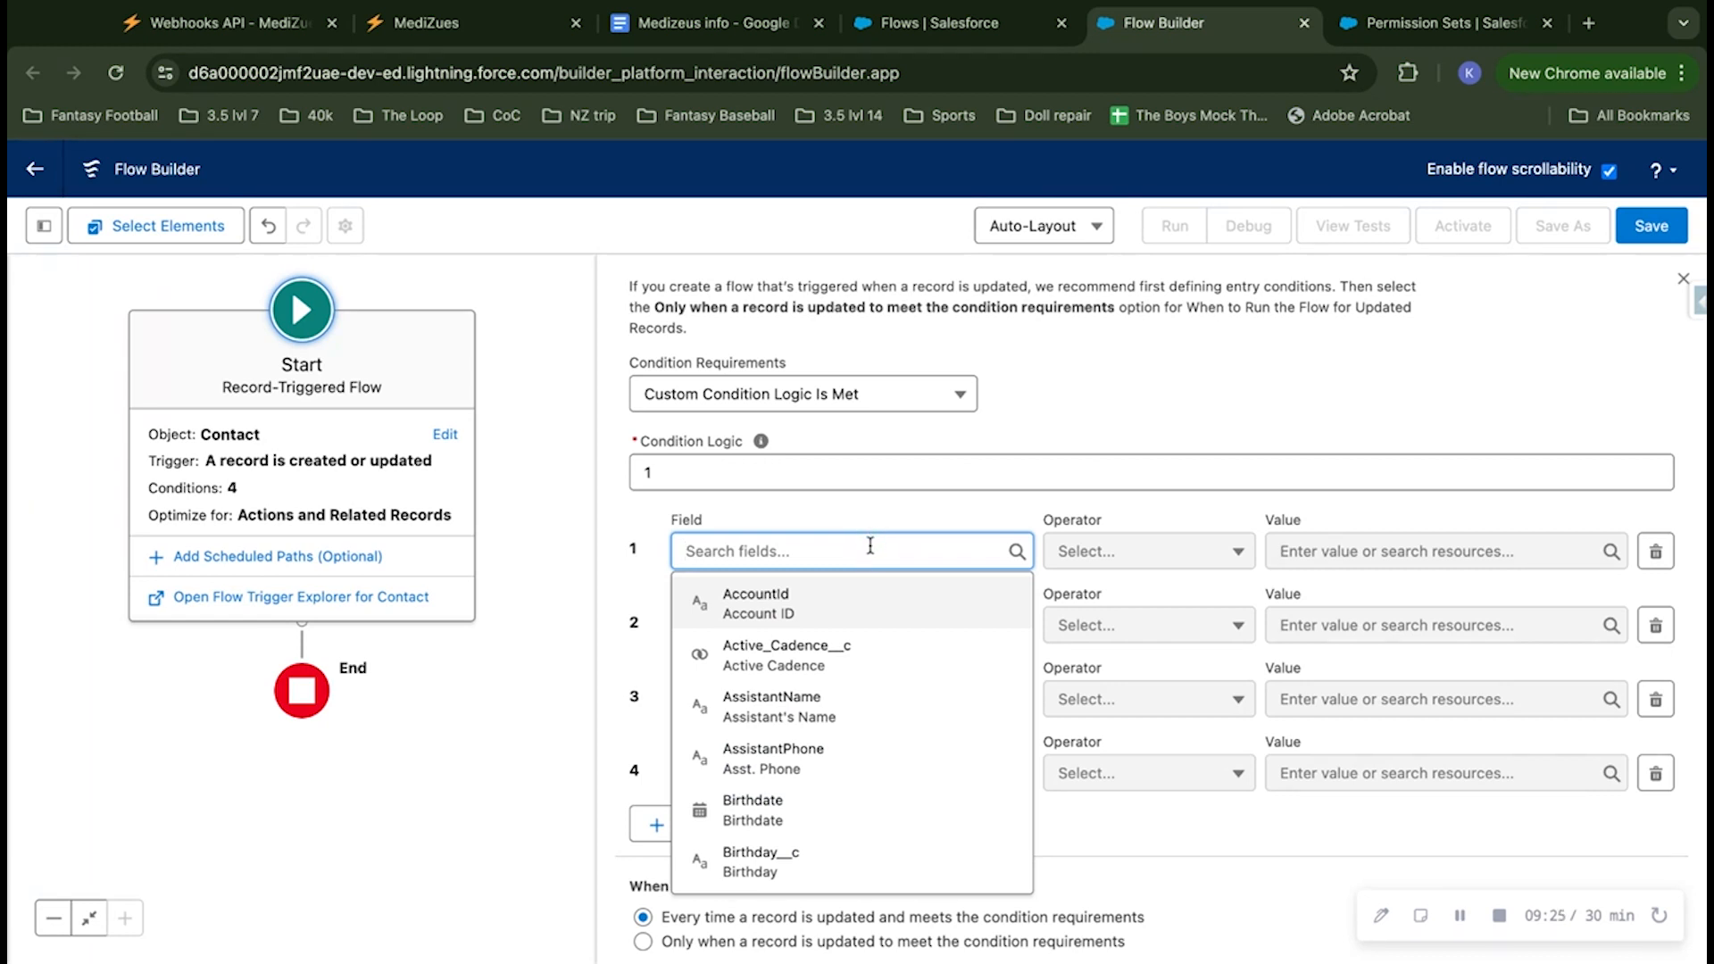
pyautogui.write('mbi')
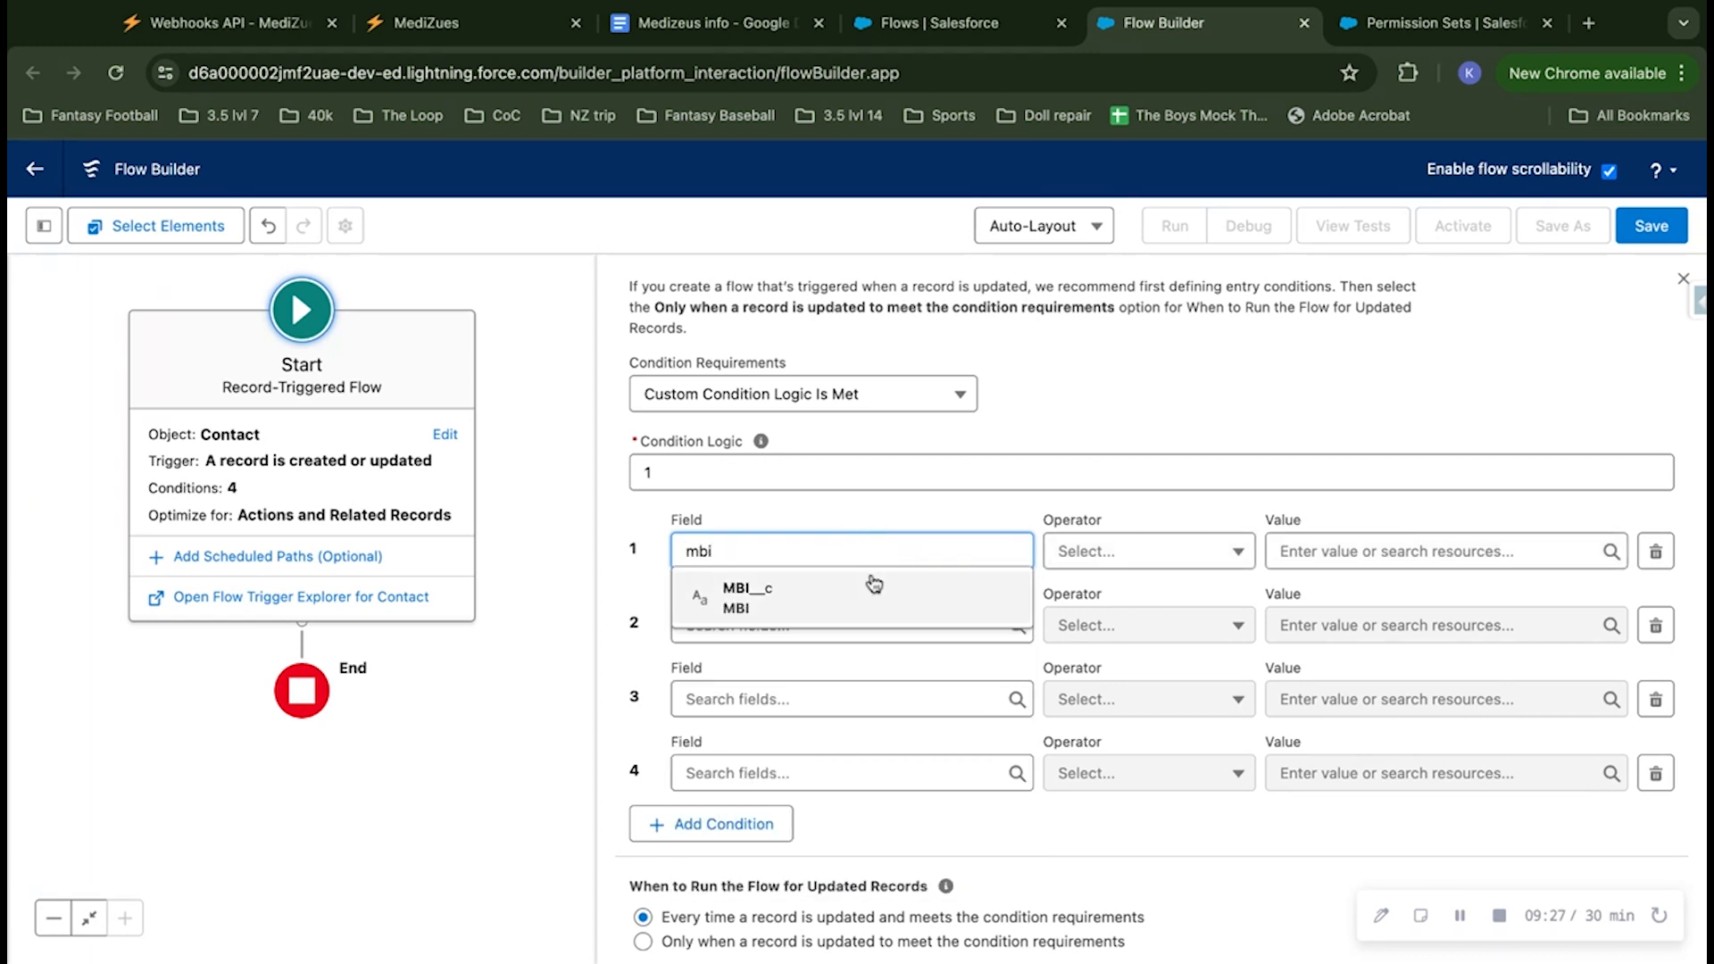
pyautogui.click(868, 590)
pyautogui.click(818, 616)
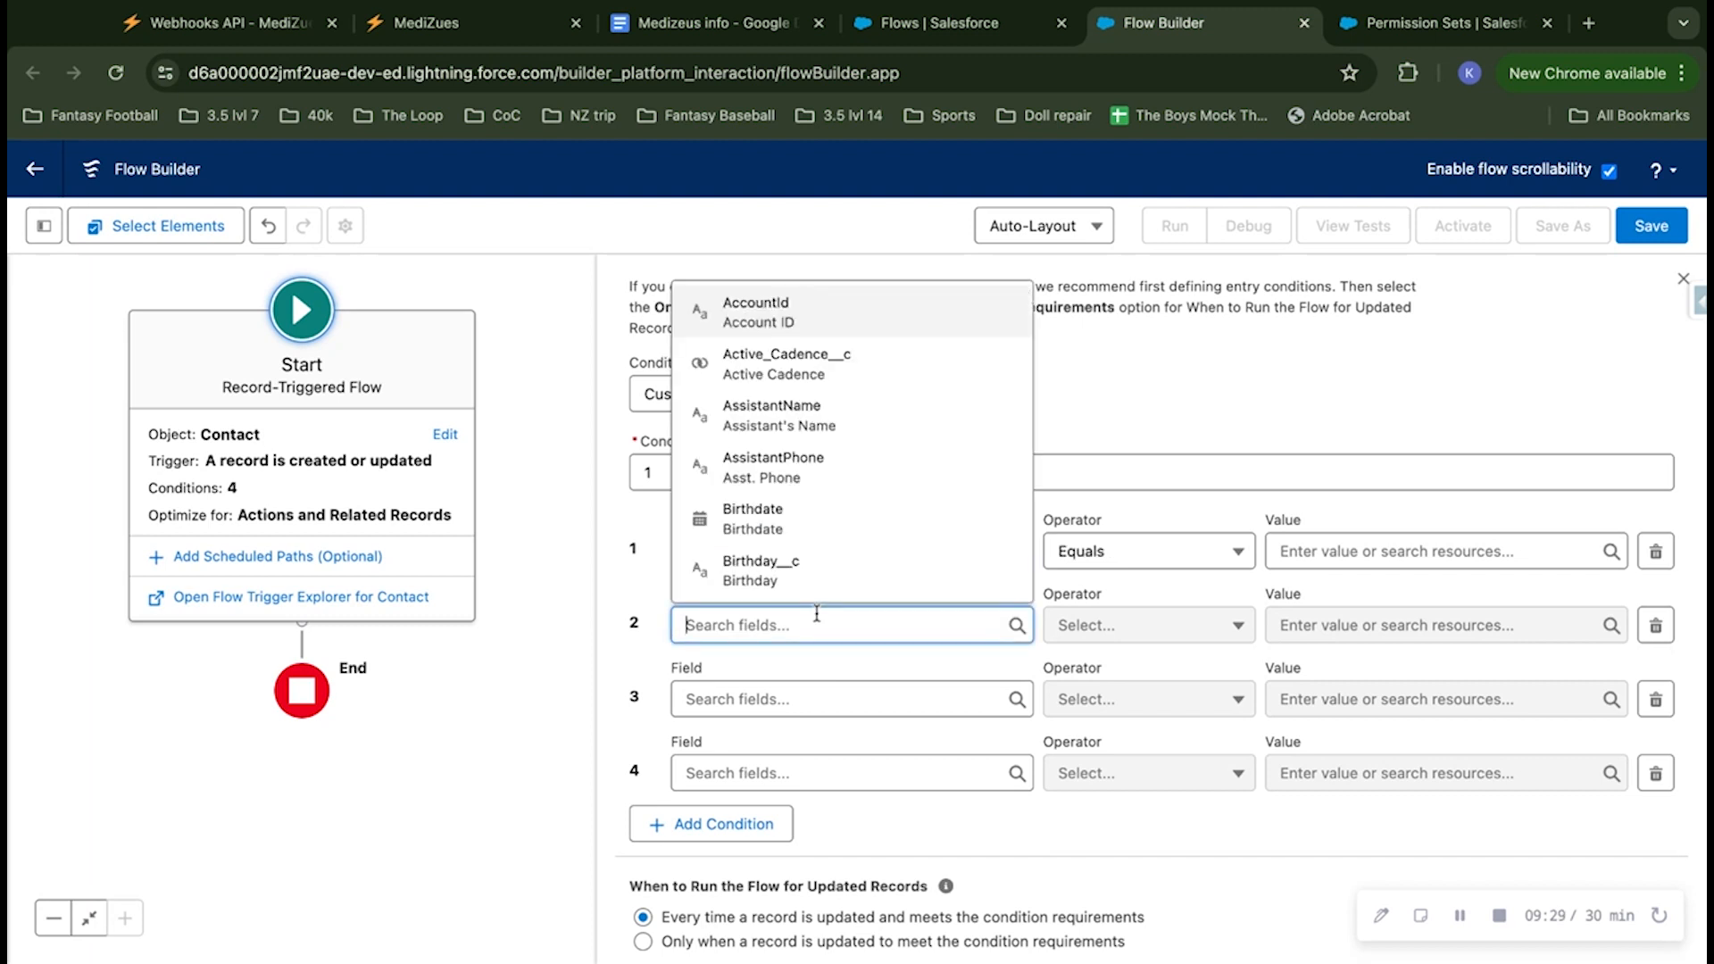
pyautogui.write('bi')
pyautogui.click(827, 427)
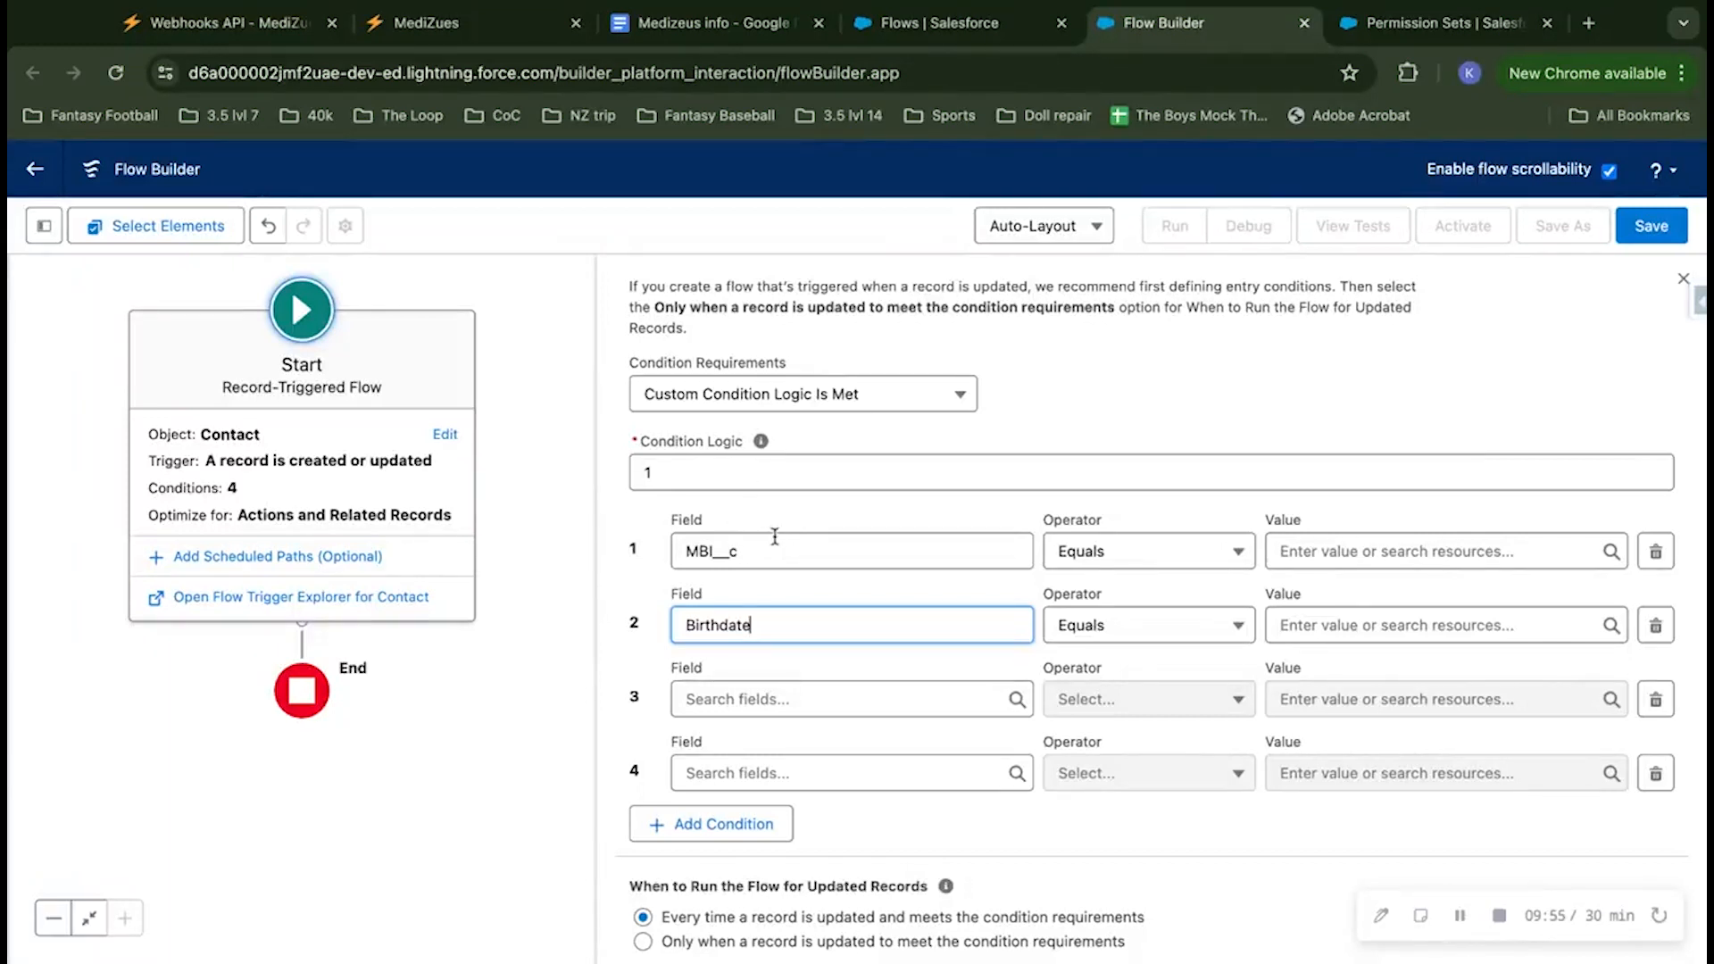
# Step: Set the field of condition 3 to MBI__c and the field of condition 4 to Birthdate
pyautogui.click(792, 701)
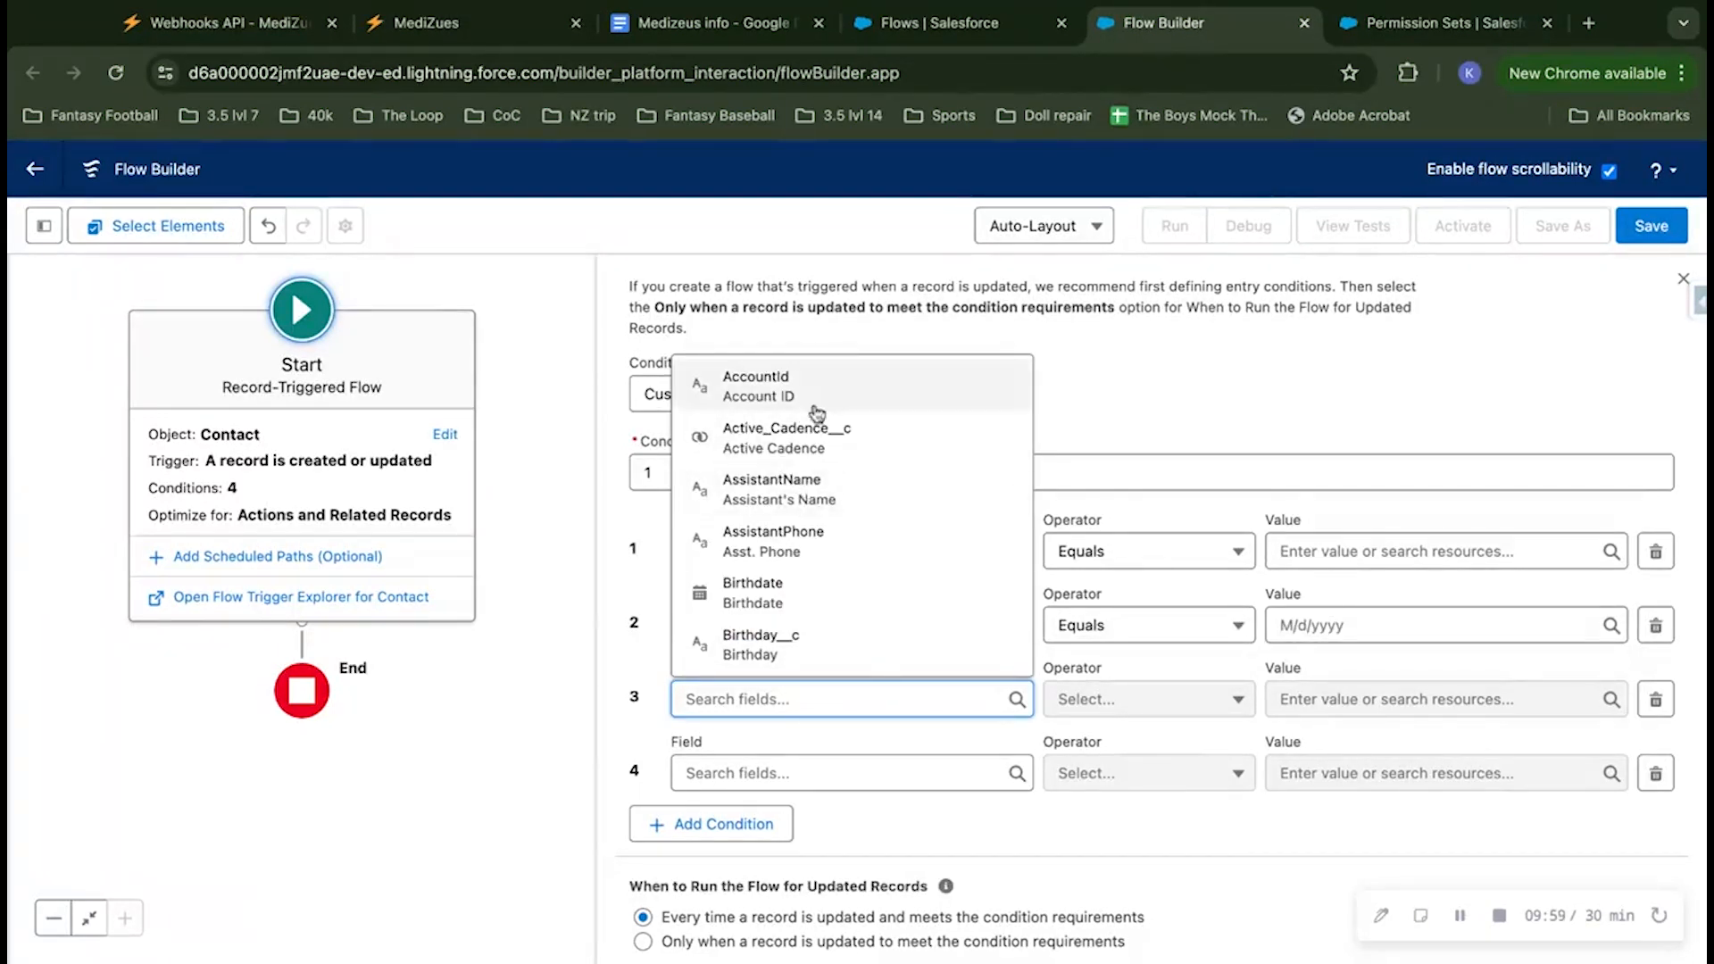
pyautogui.write('mbi')
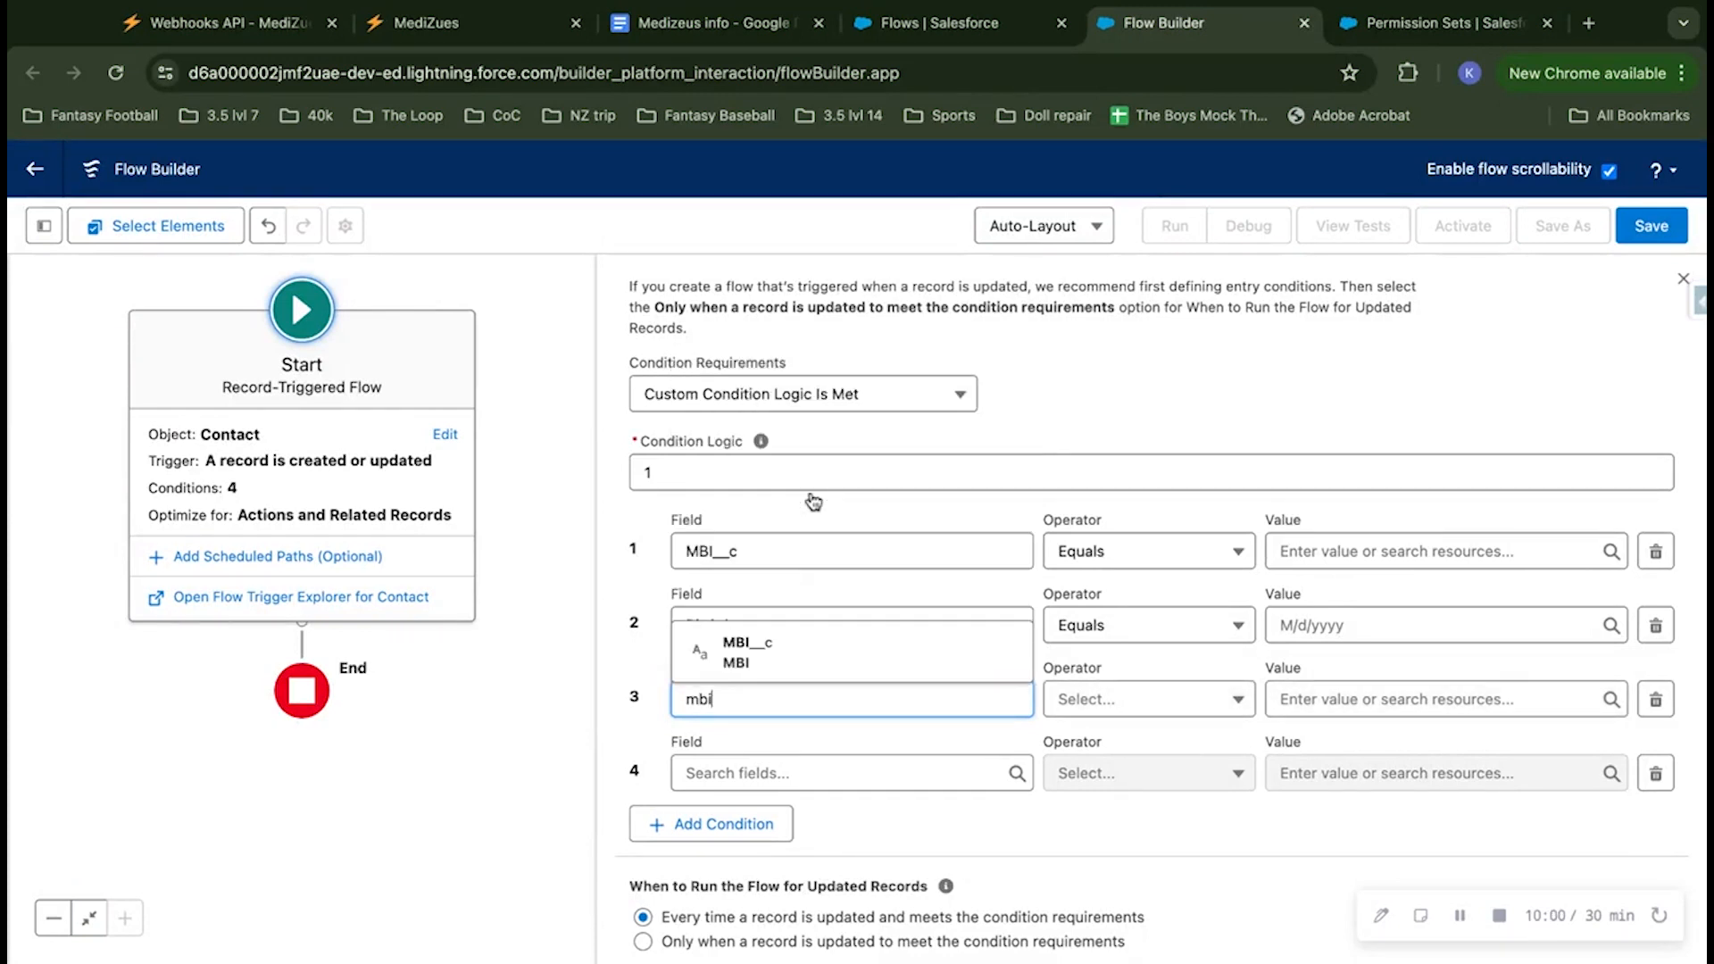
pyautogui.click(785, 651)
pyautogui.click(773, 773)
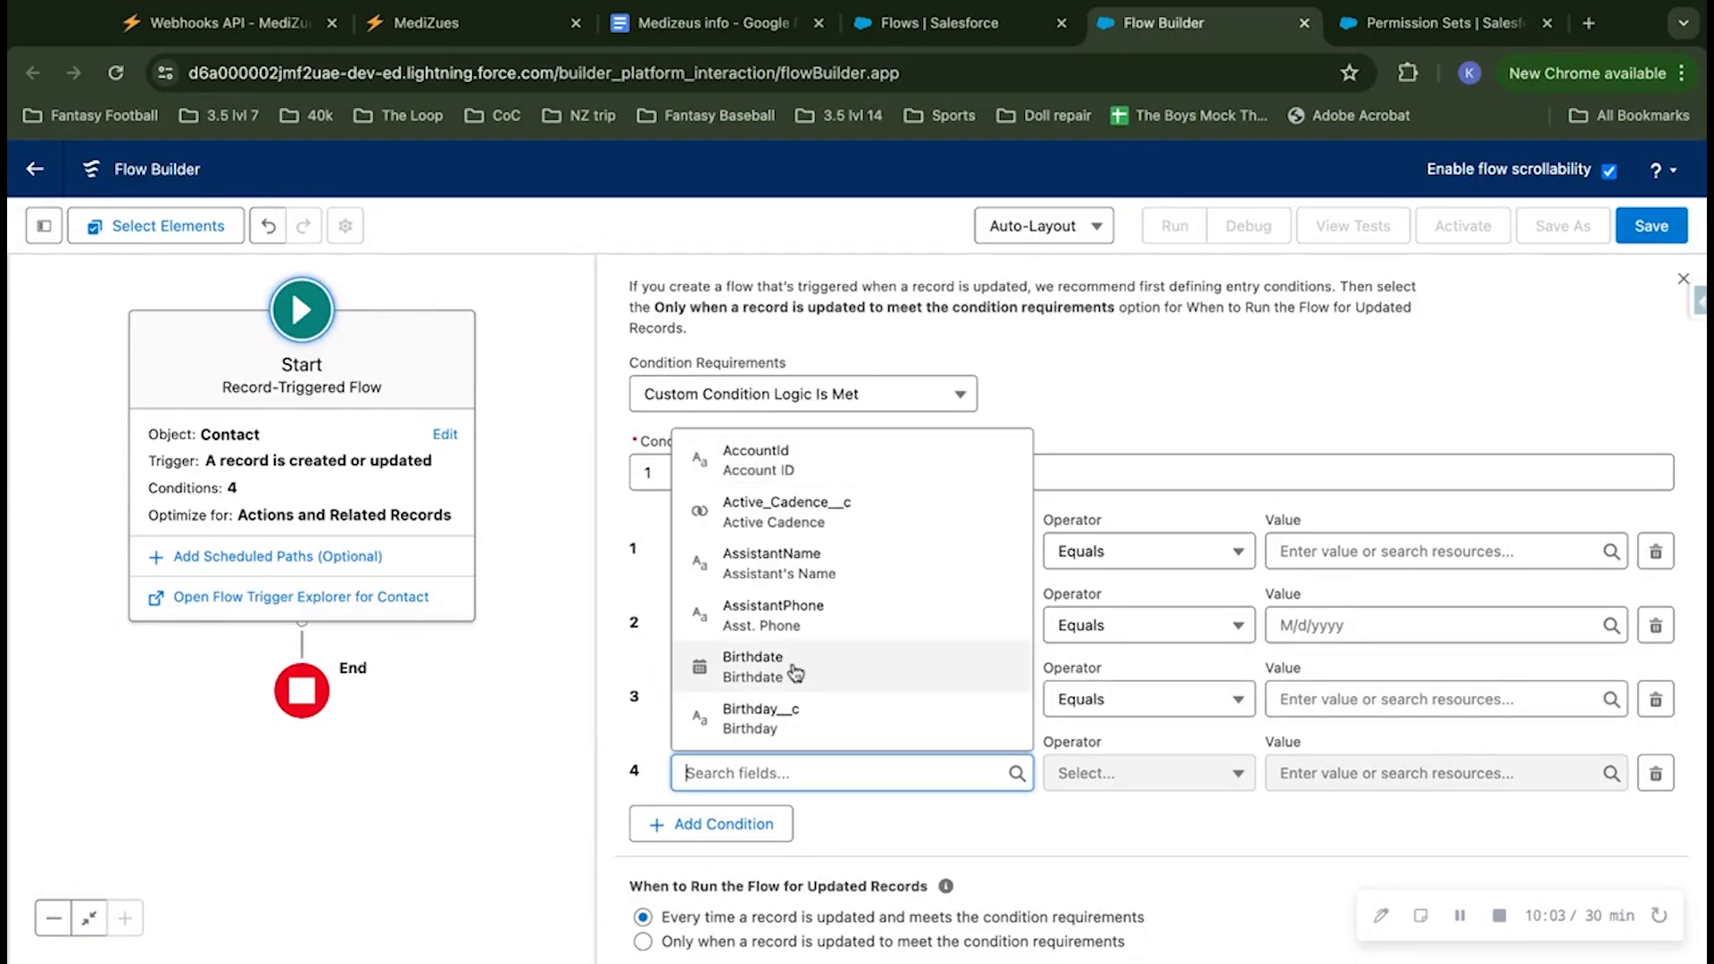
pyautogui.click(749, 665)
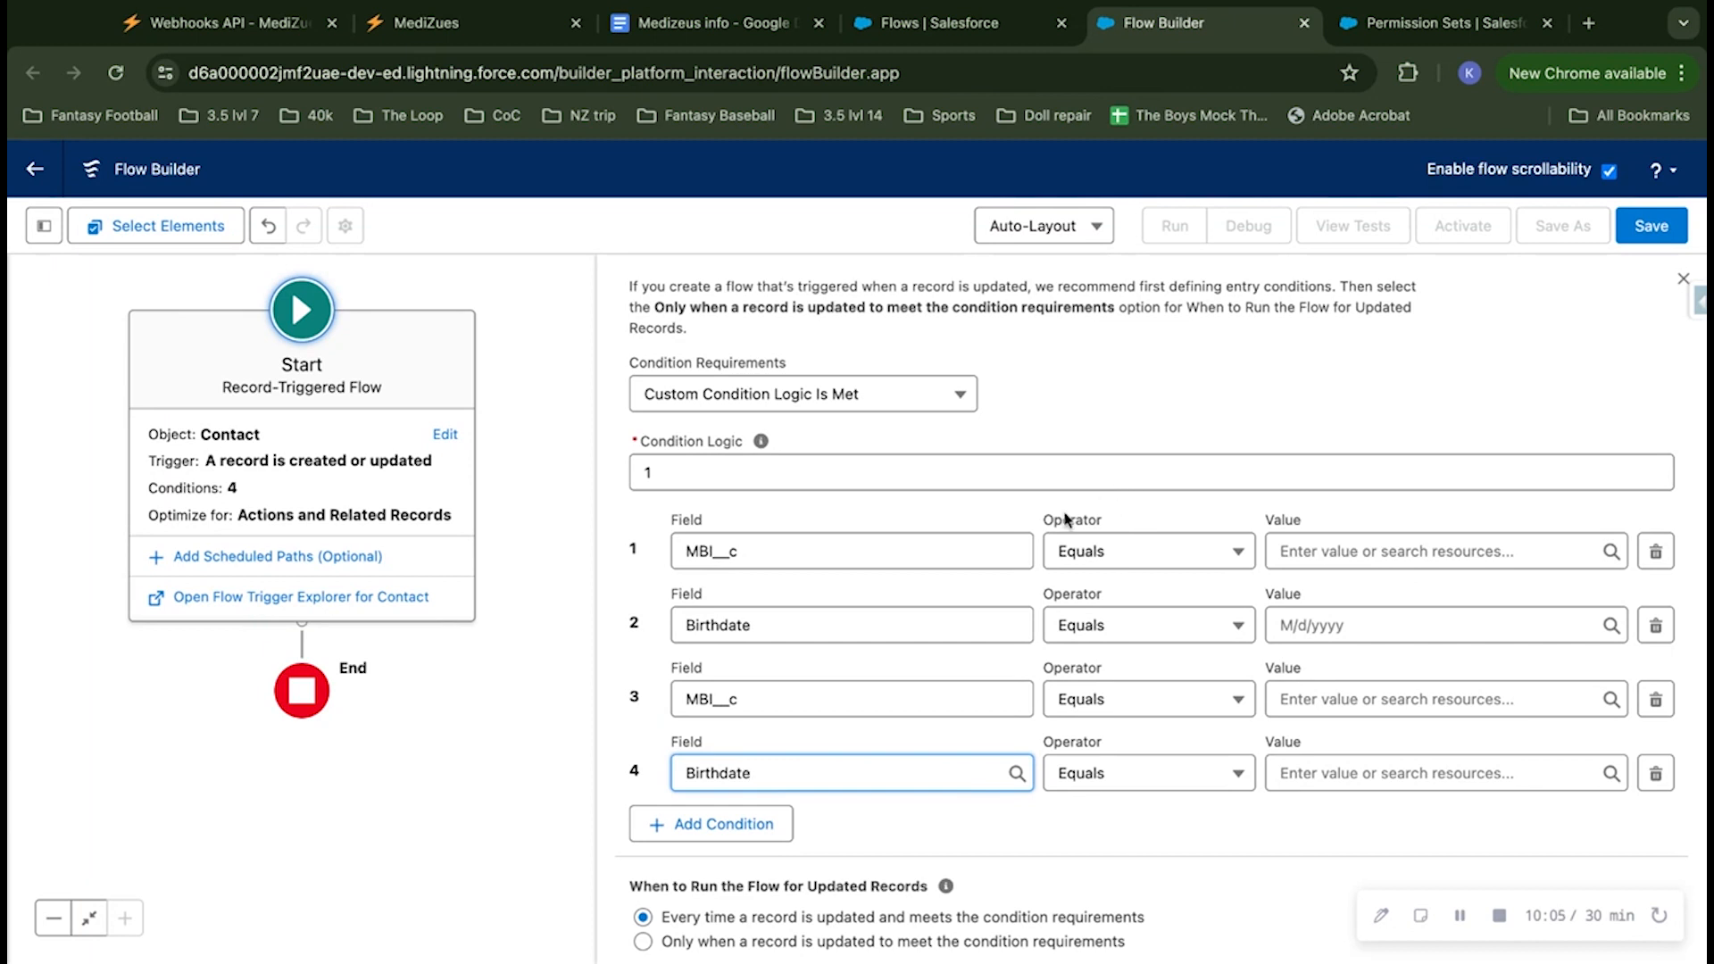
# Step: Make condition 1 require that MBI__c Does Not Equal the $GlobalConstant.EmptyString constant
pyautogui.click(1138, 558)
pyautogui.click(1146, 639)
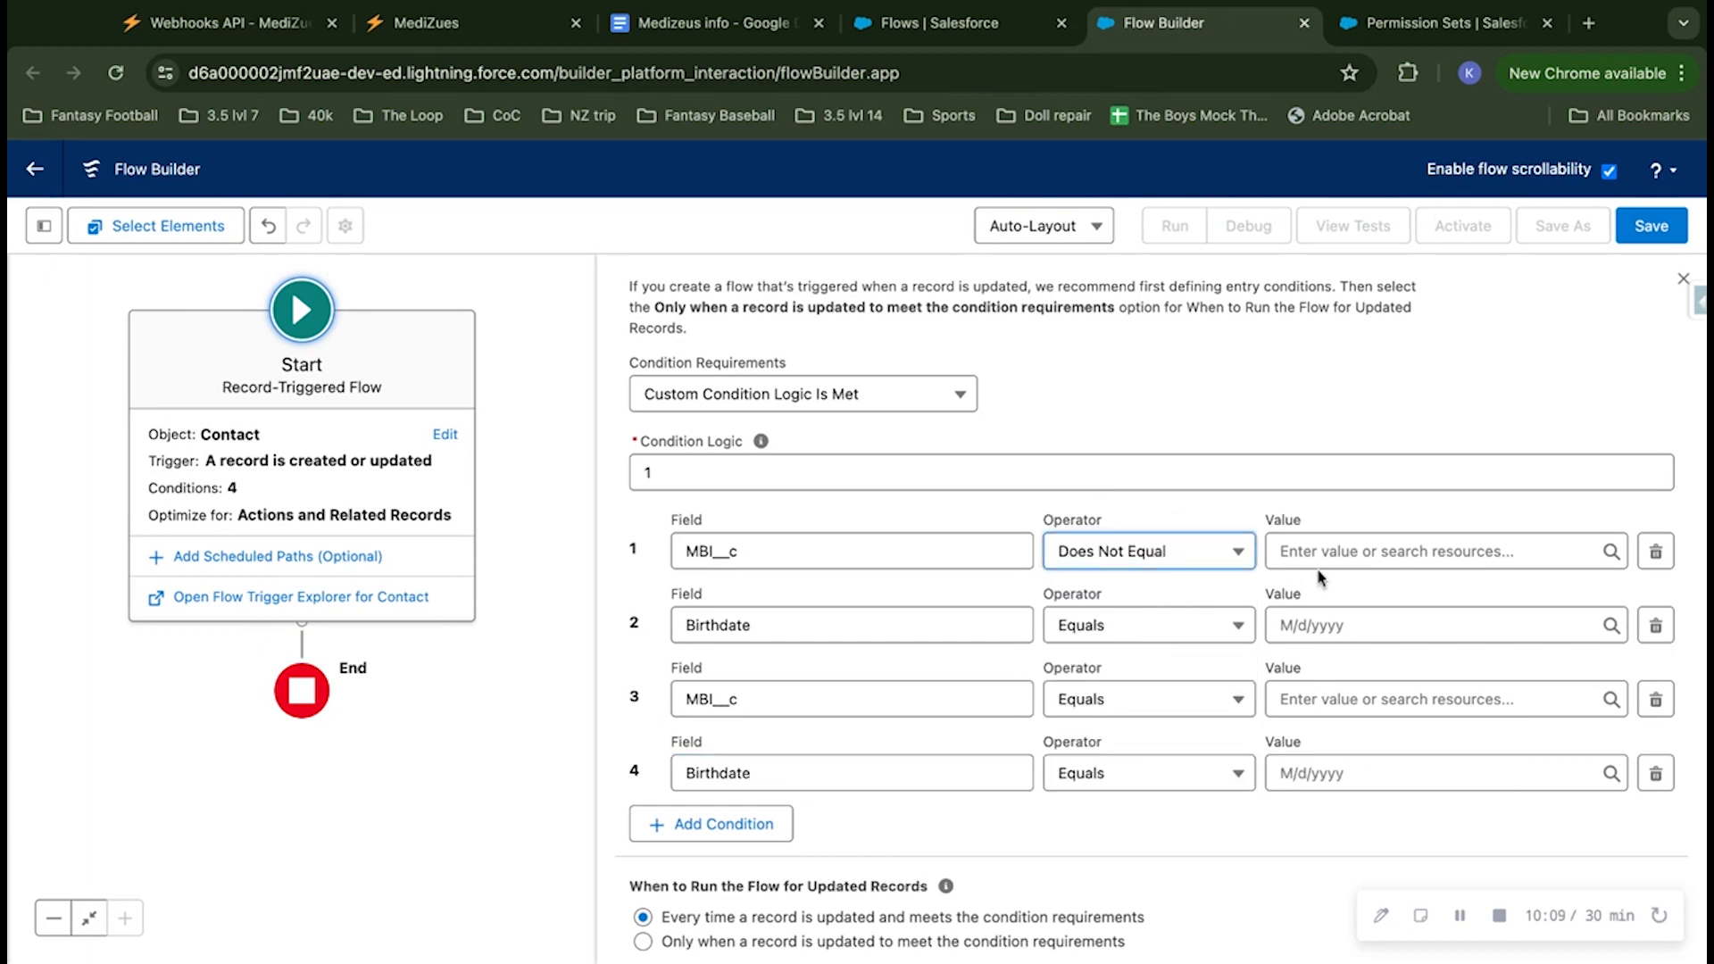
pyautogui.click(1343, 551)
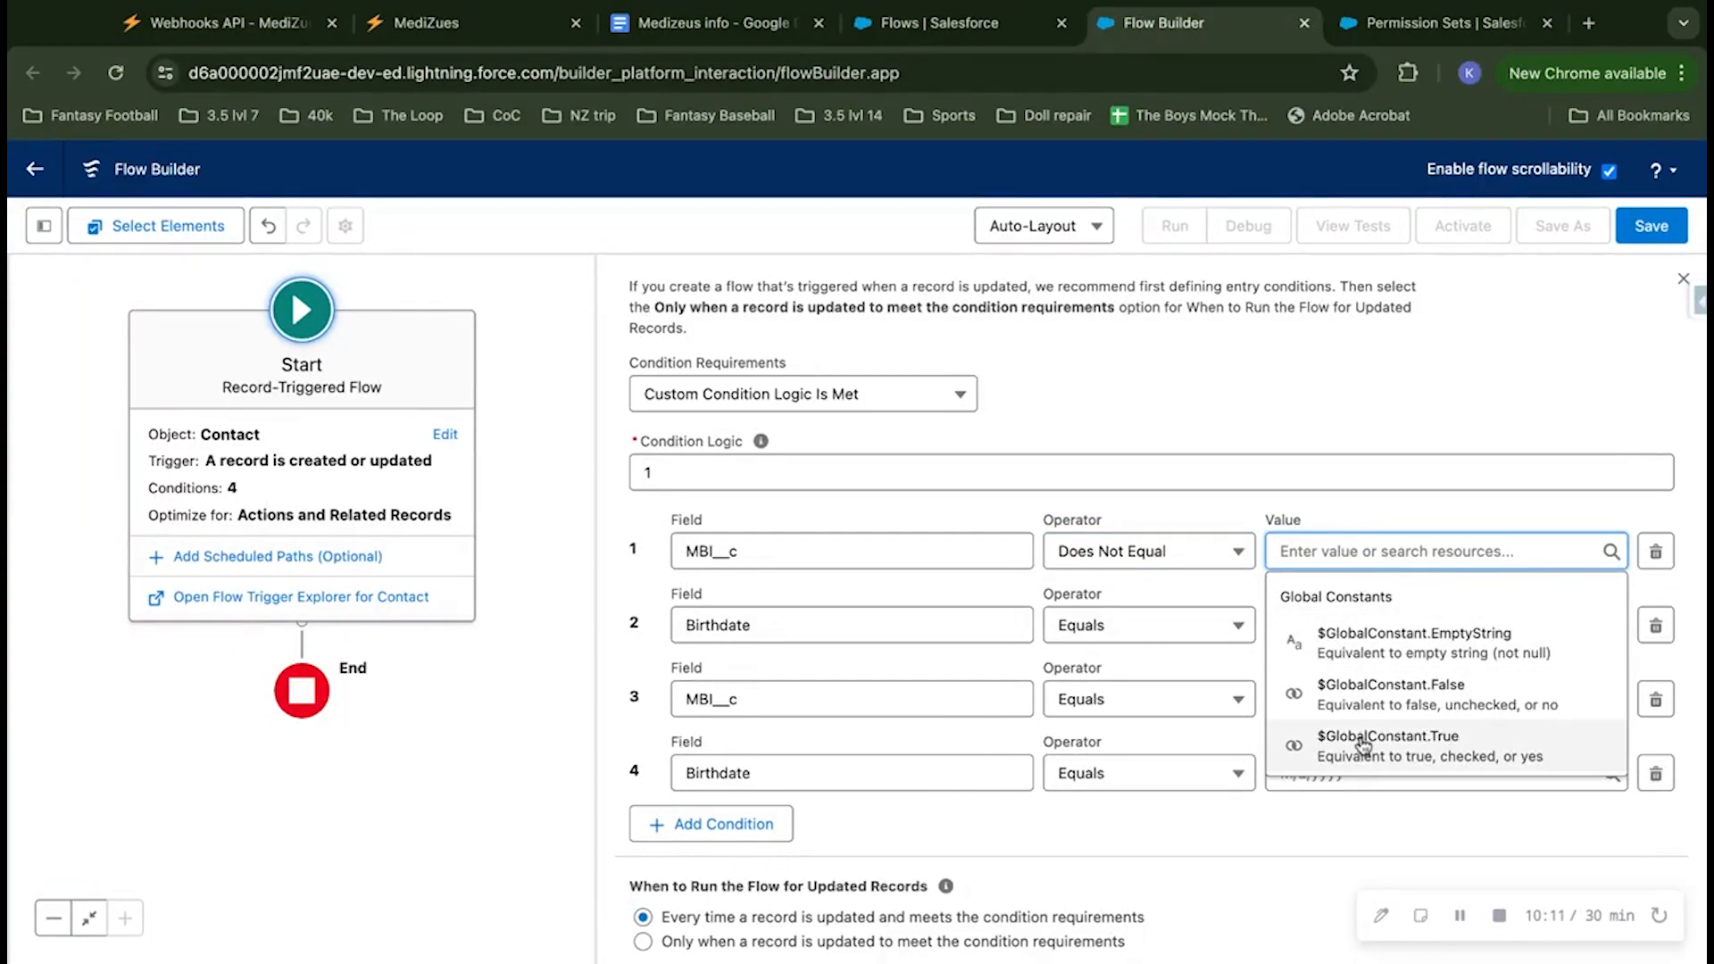
pyautogui.click(1404, 653)
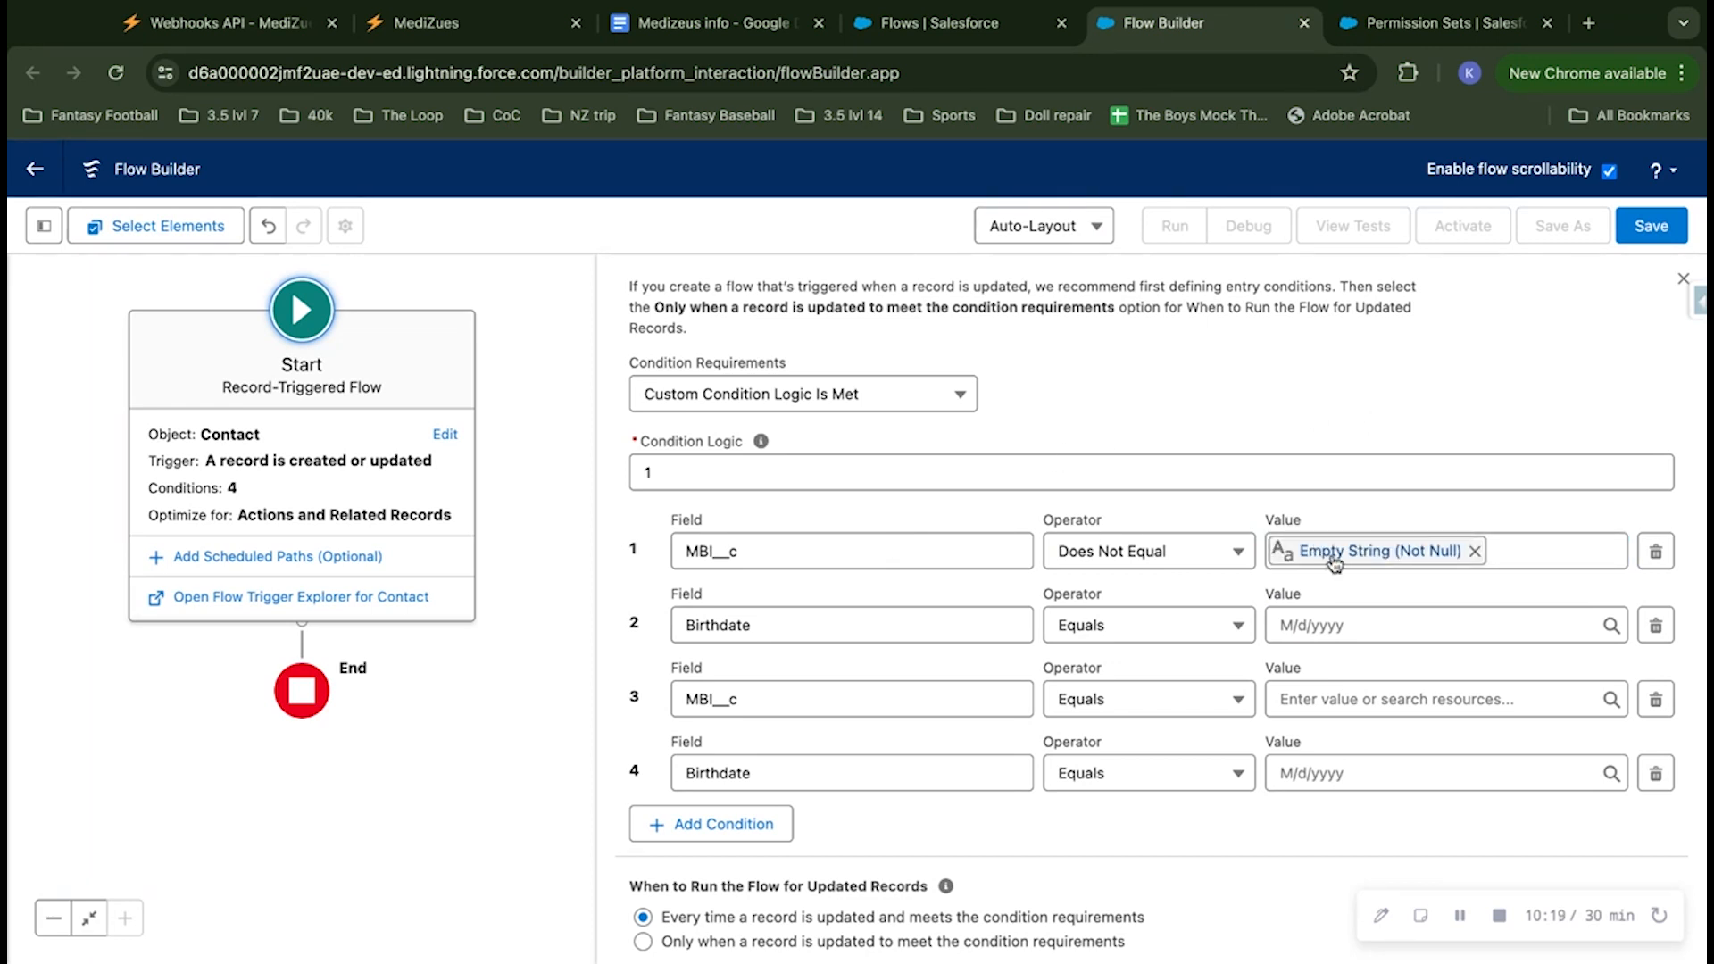
# Step: Set condition 2 on Birthdate to the Is Null operator with the value $GlobalConstant.False
pyautogui.click(1134, 631)
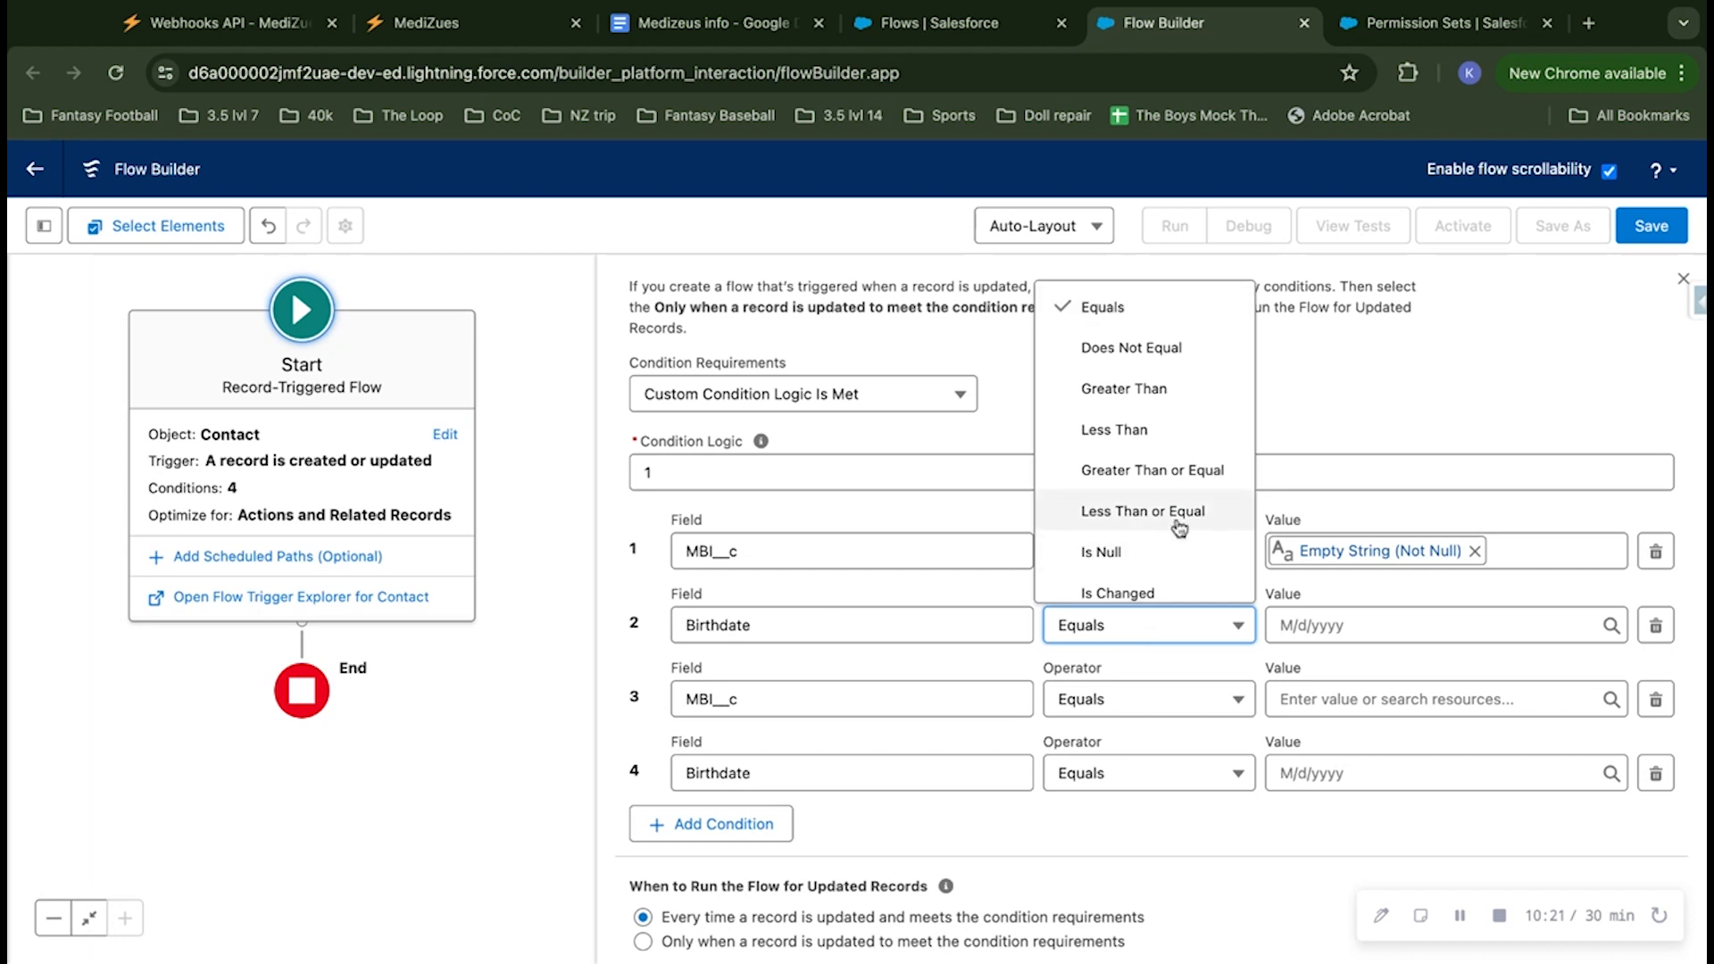
pyautogui.scroll(-1, 1178, 527)
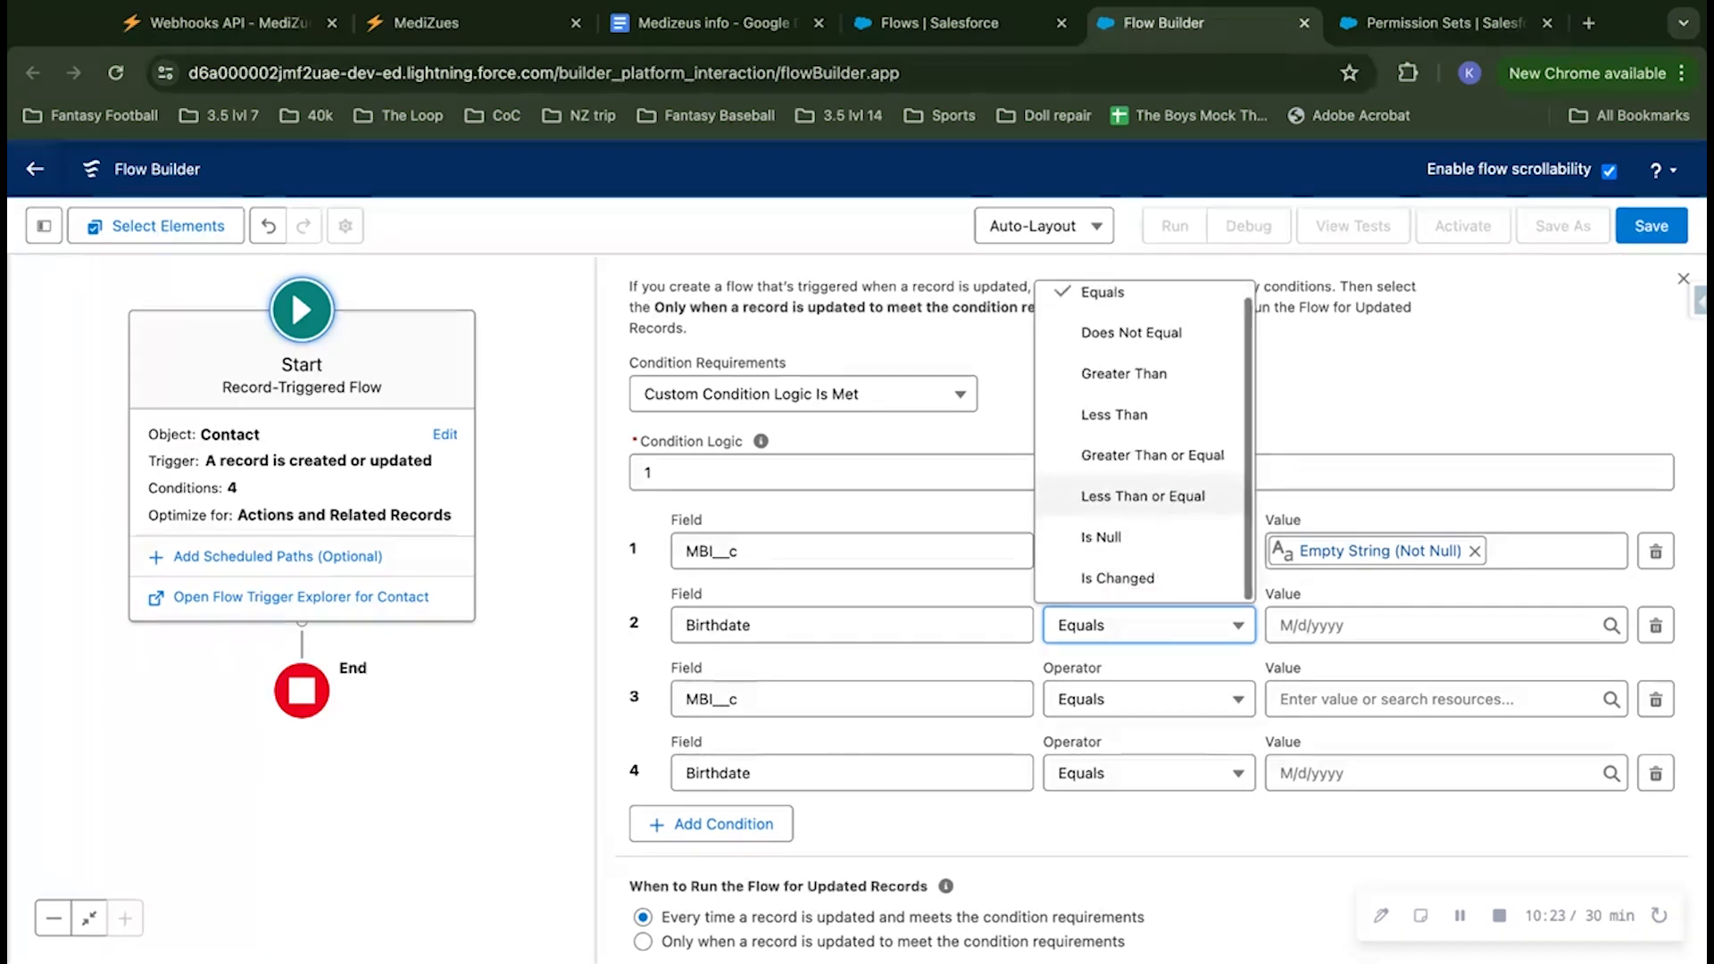
pyautogui.click(1121, 538)
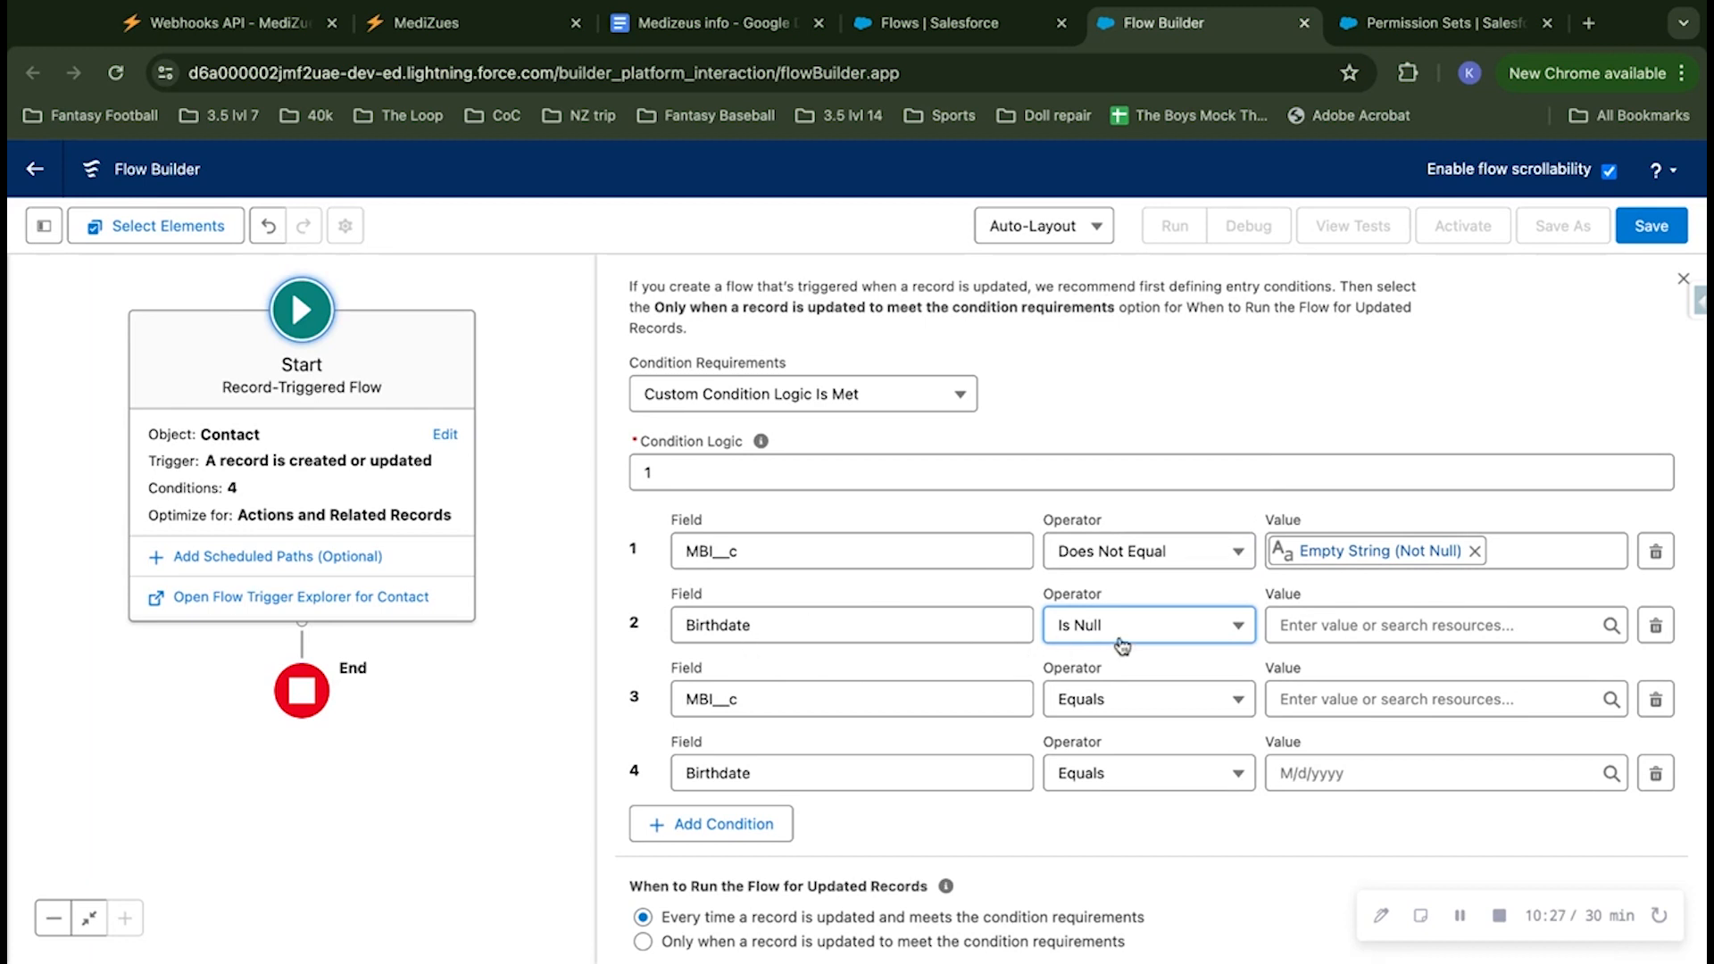
pyautogui.click(1334, 620)
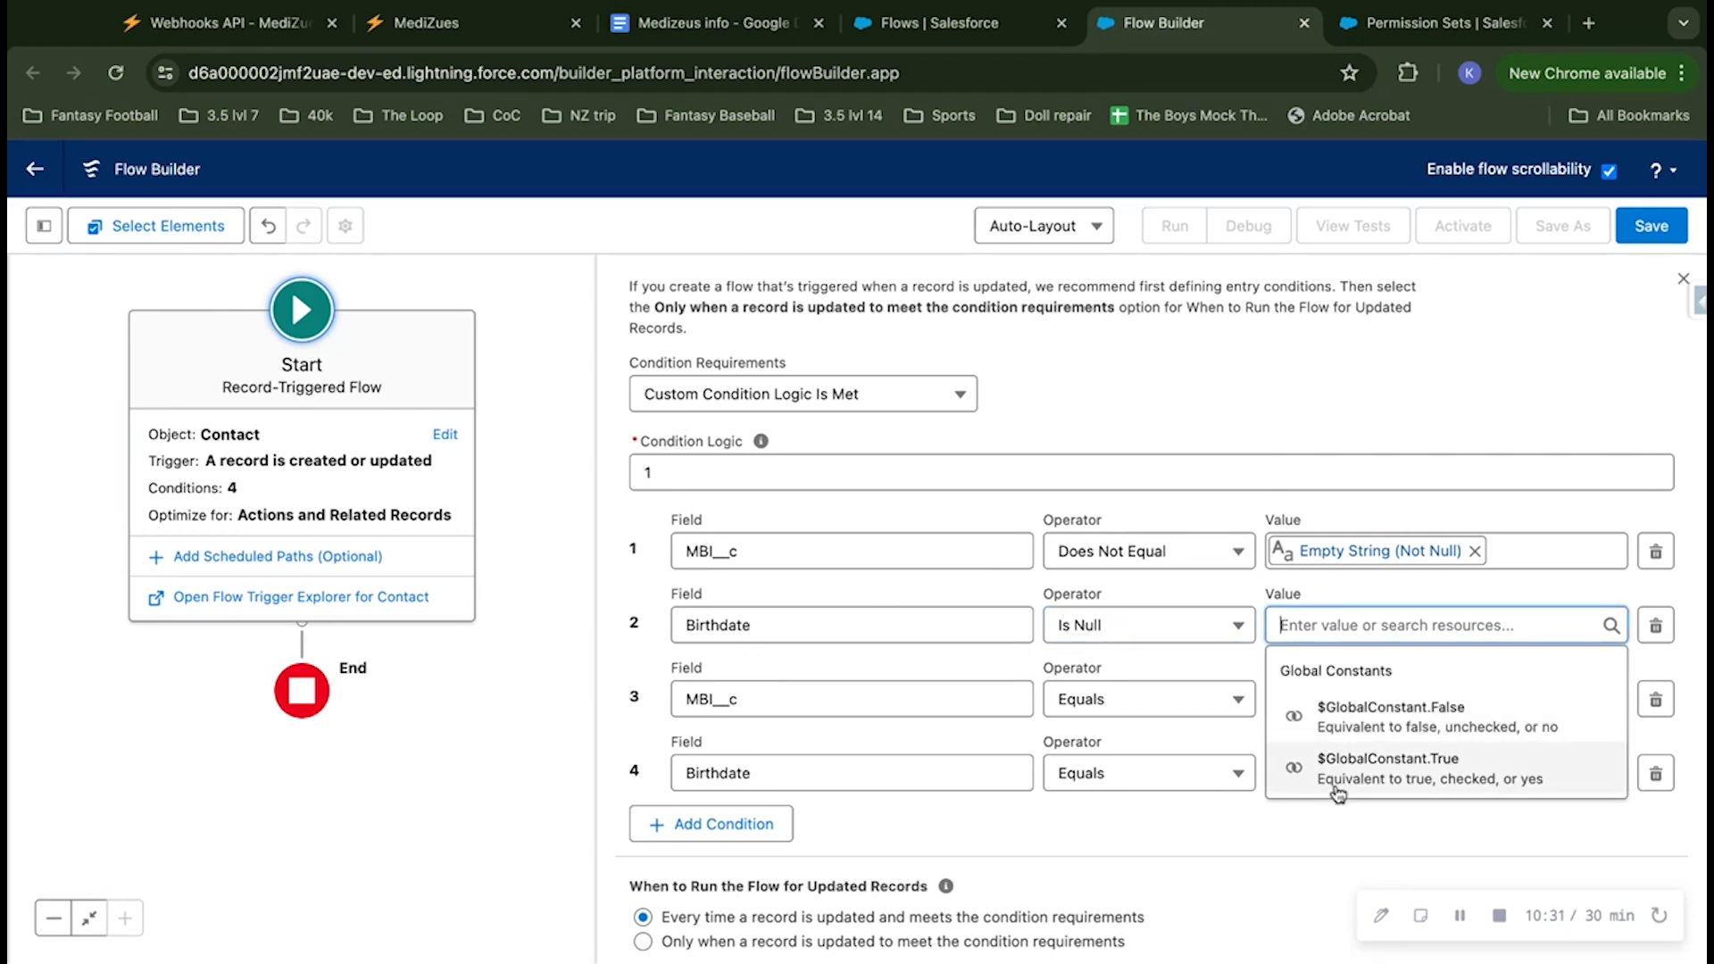
pyautogui.click(1382, 725)
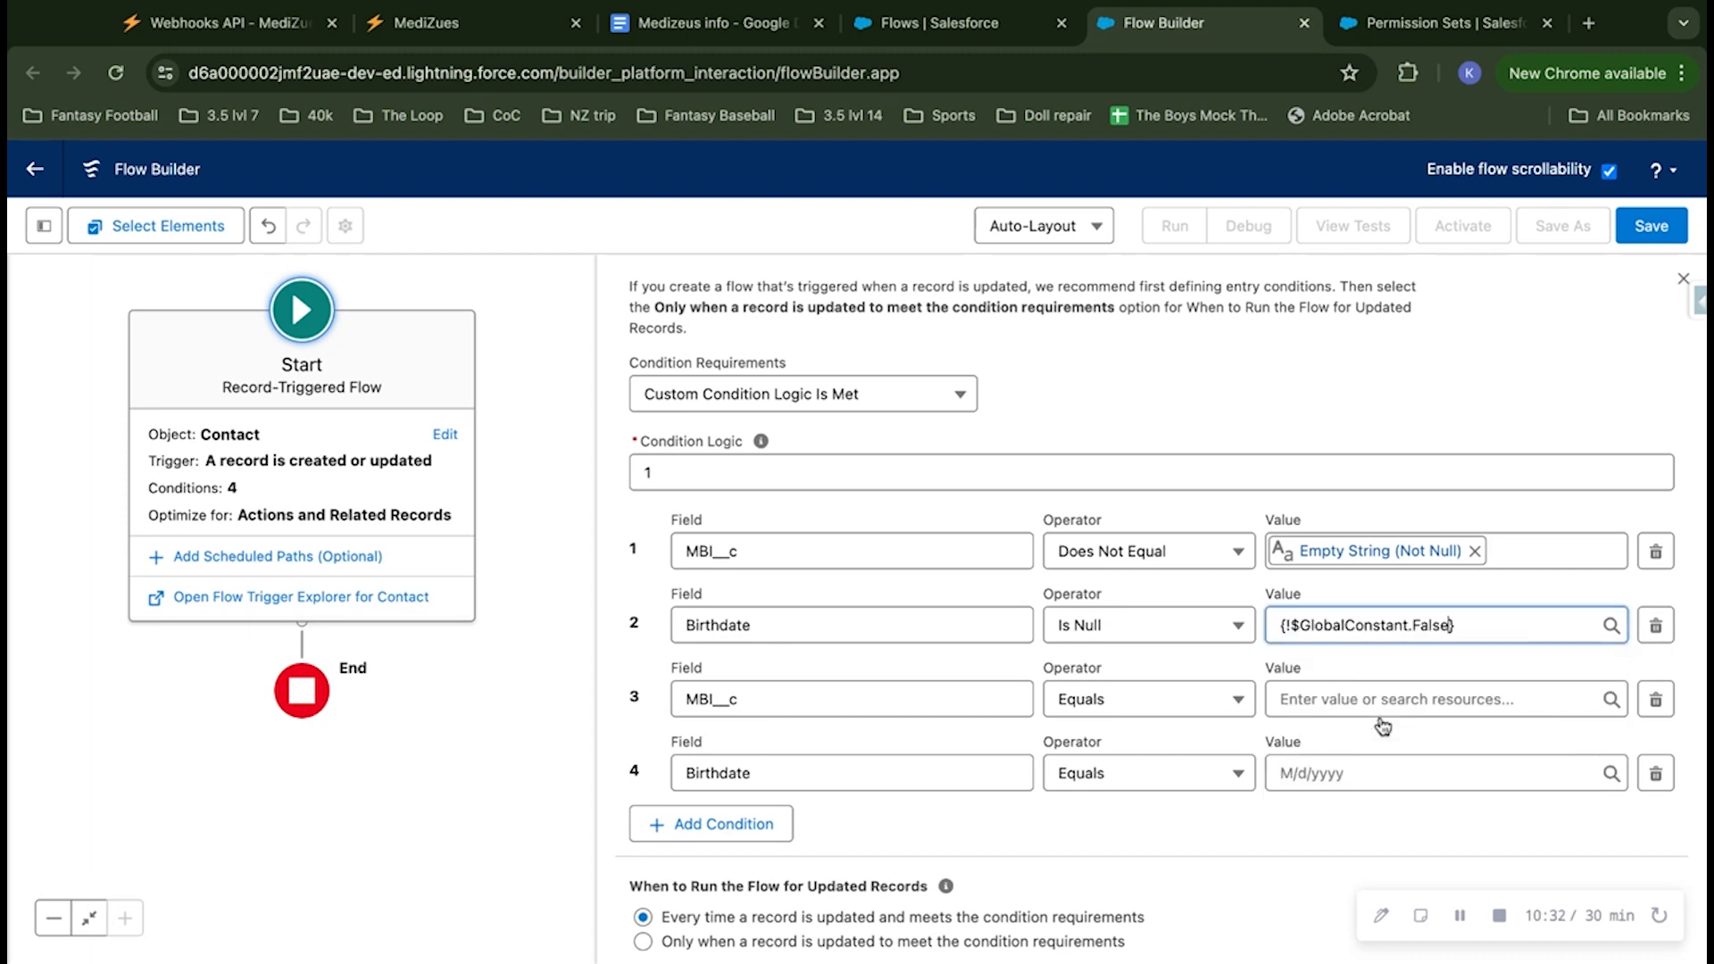
pyautogui.click(1342, 411)
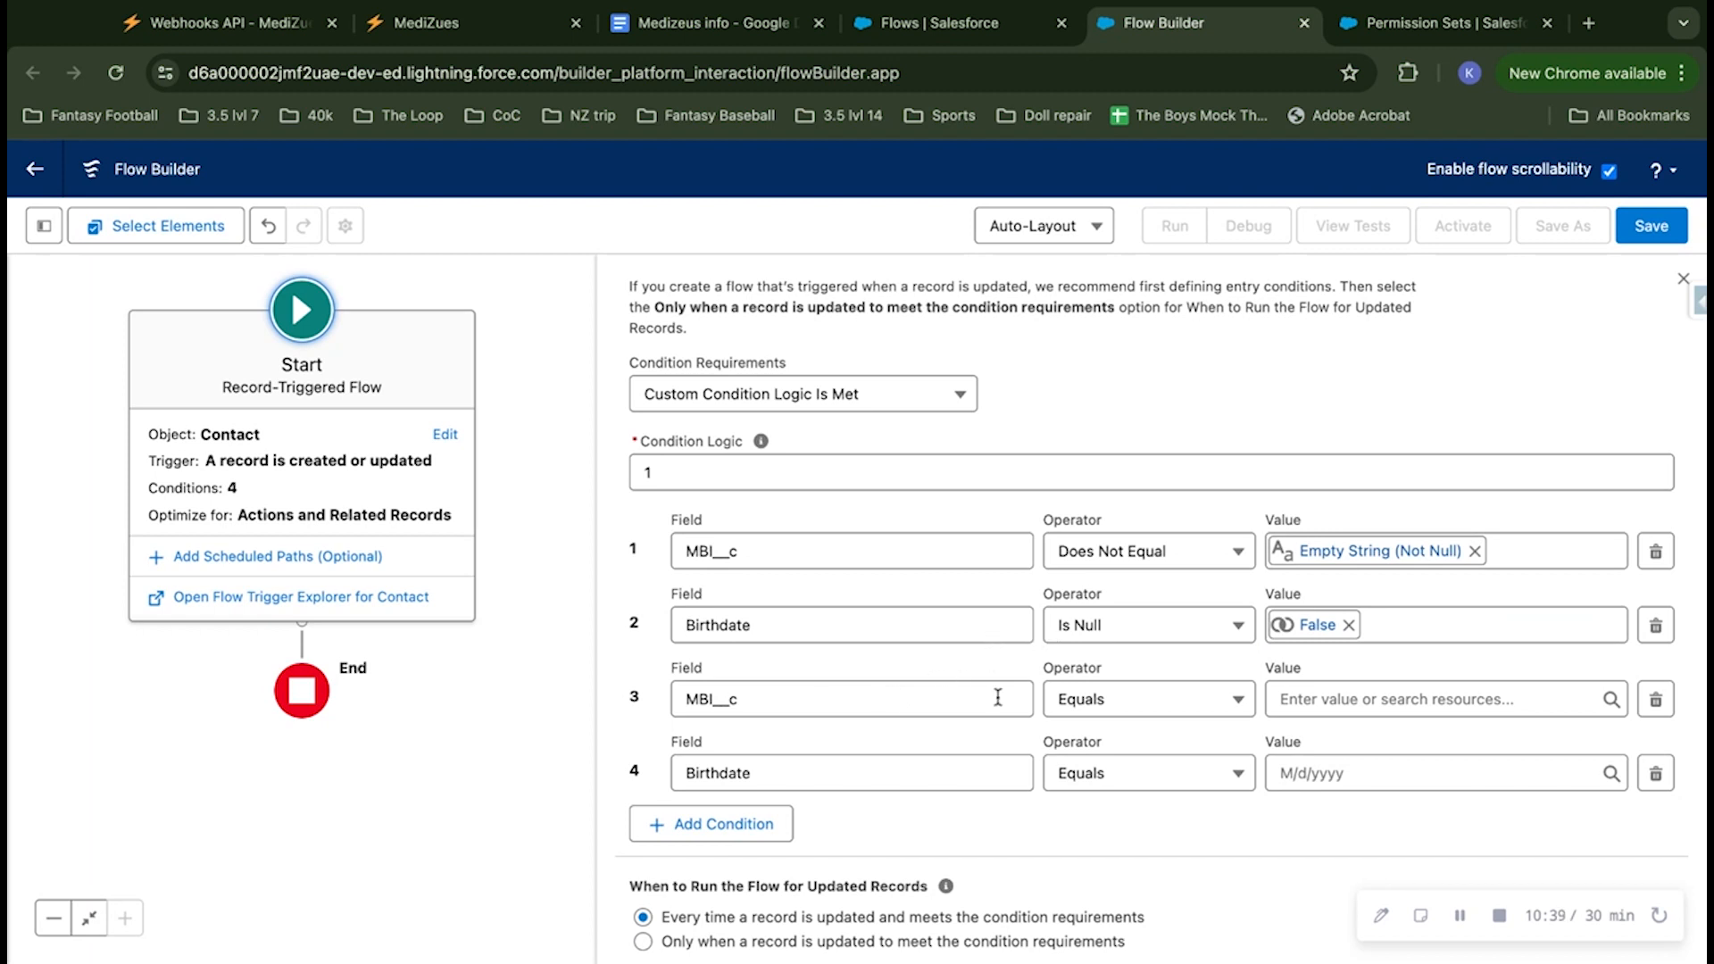
# Step: Set condition 3 on MBI__c to the Is Changed operator with the value $GlobalConstant.True
pyautogui.click(1136, 711)
pyautogui.click(1150, 655)
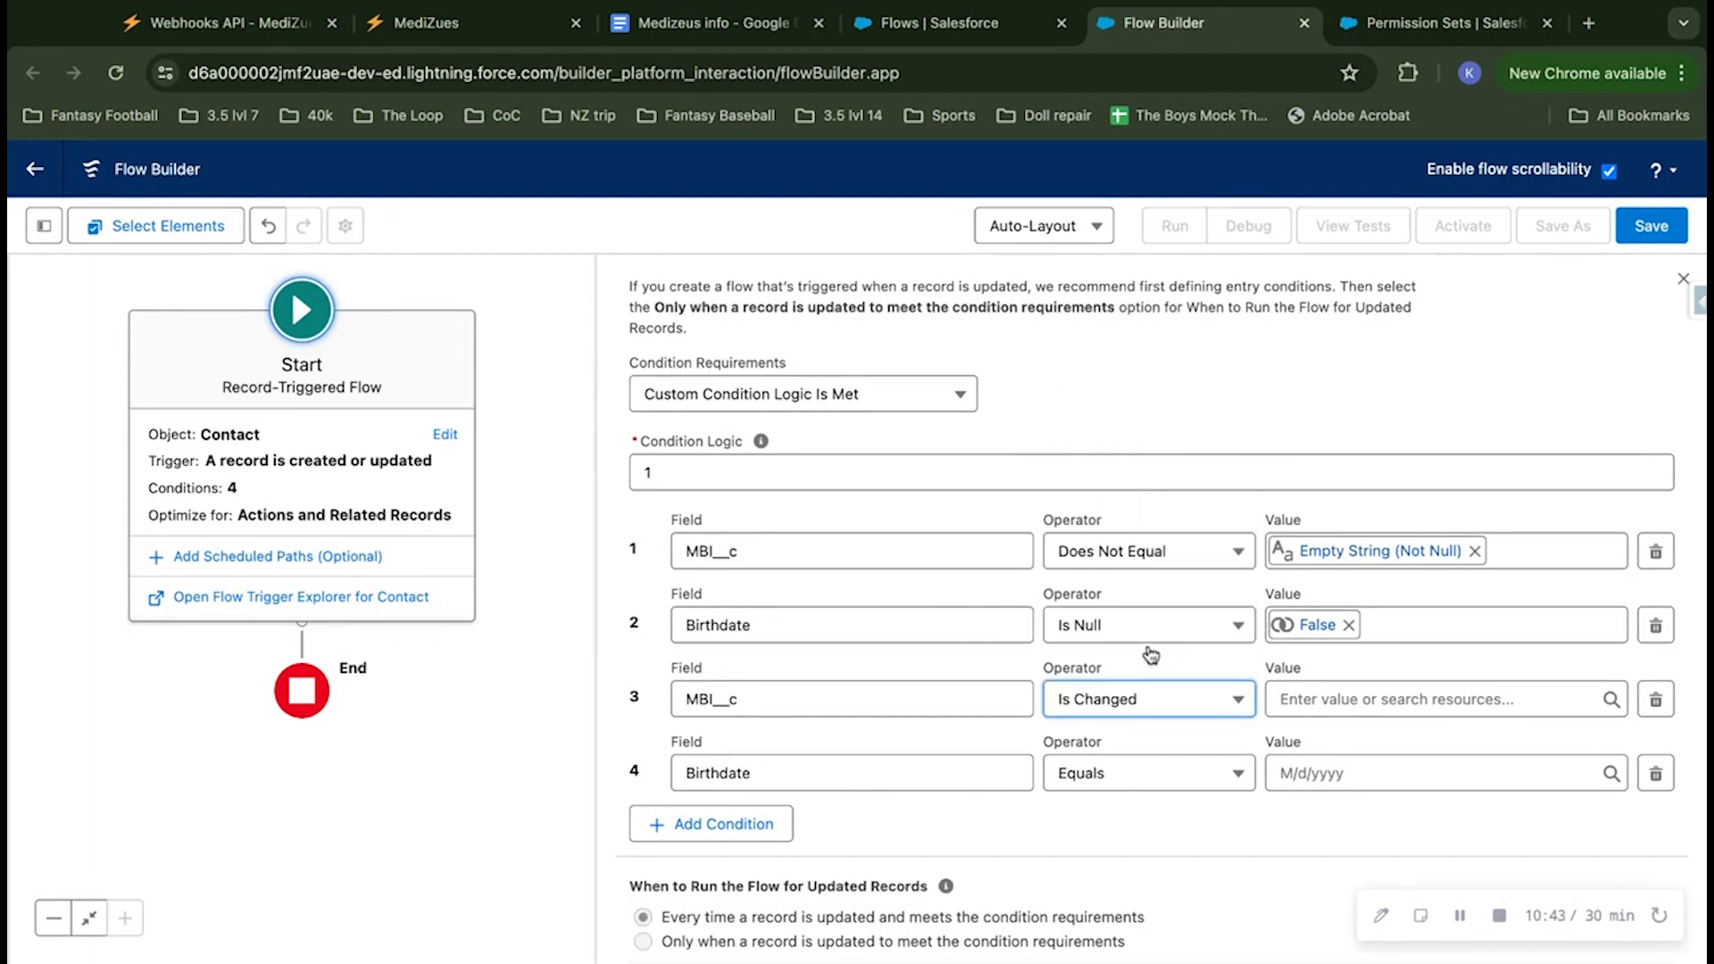
pyautogui.click(1308, 696)
pyautogui.click(1361, 639)
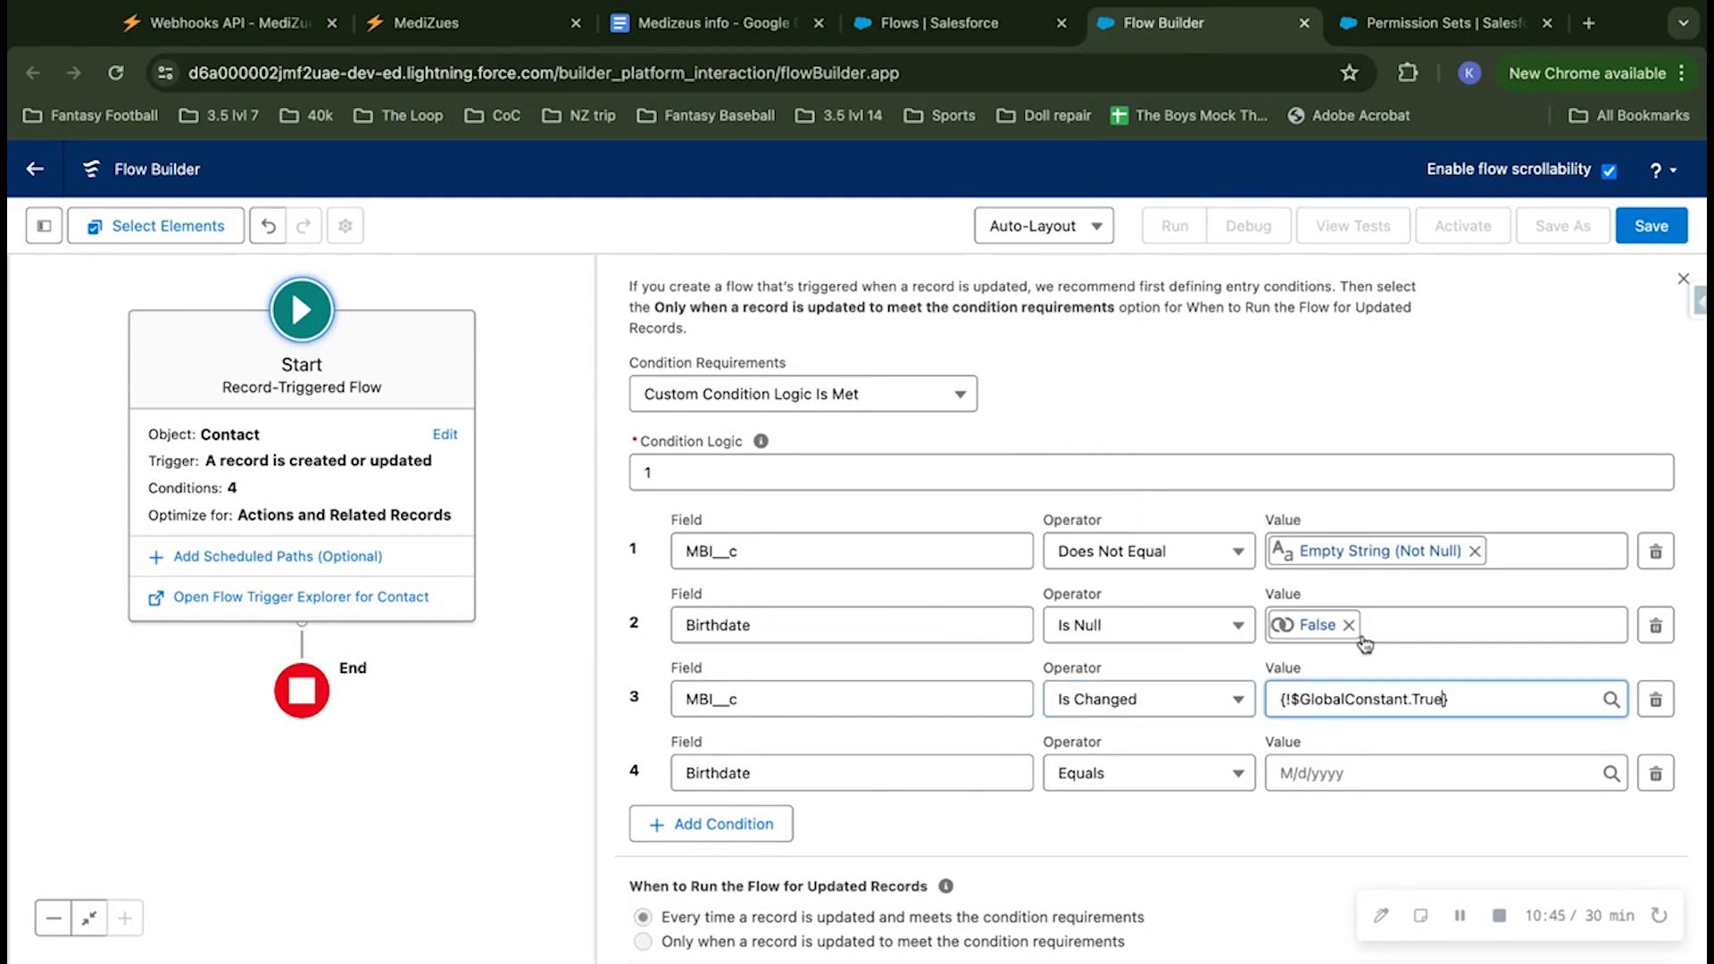
# Step: Set condition 4 on Birthdate to the Is Changed operator with the value $GlobalConstant.True
pyautogui.click(1092, 775)
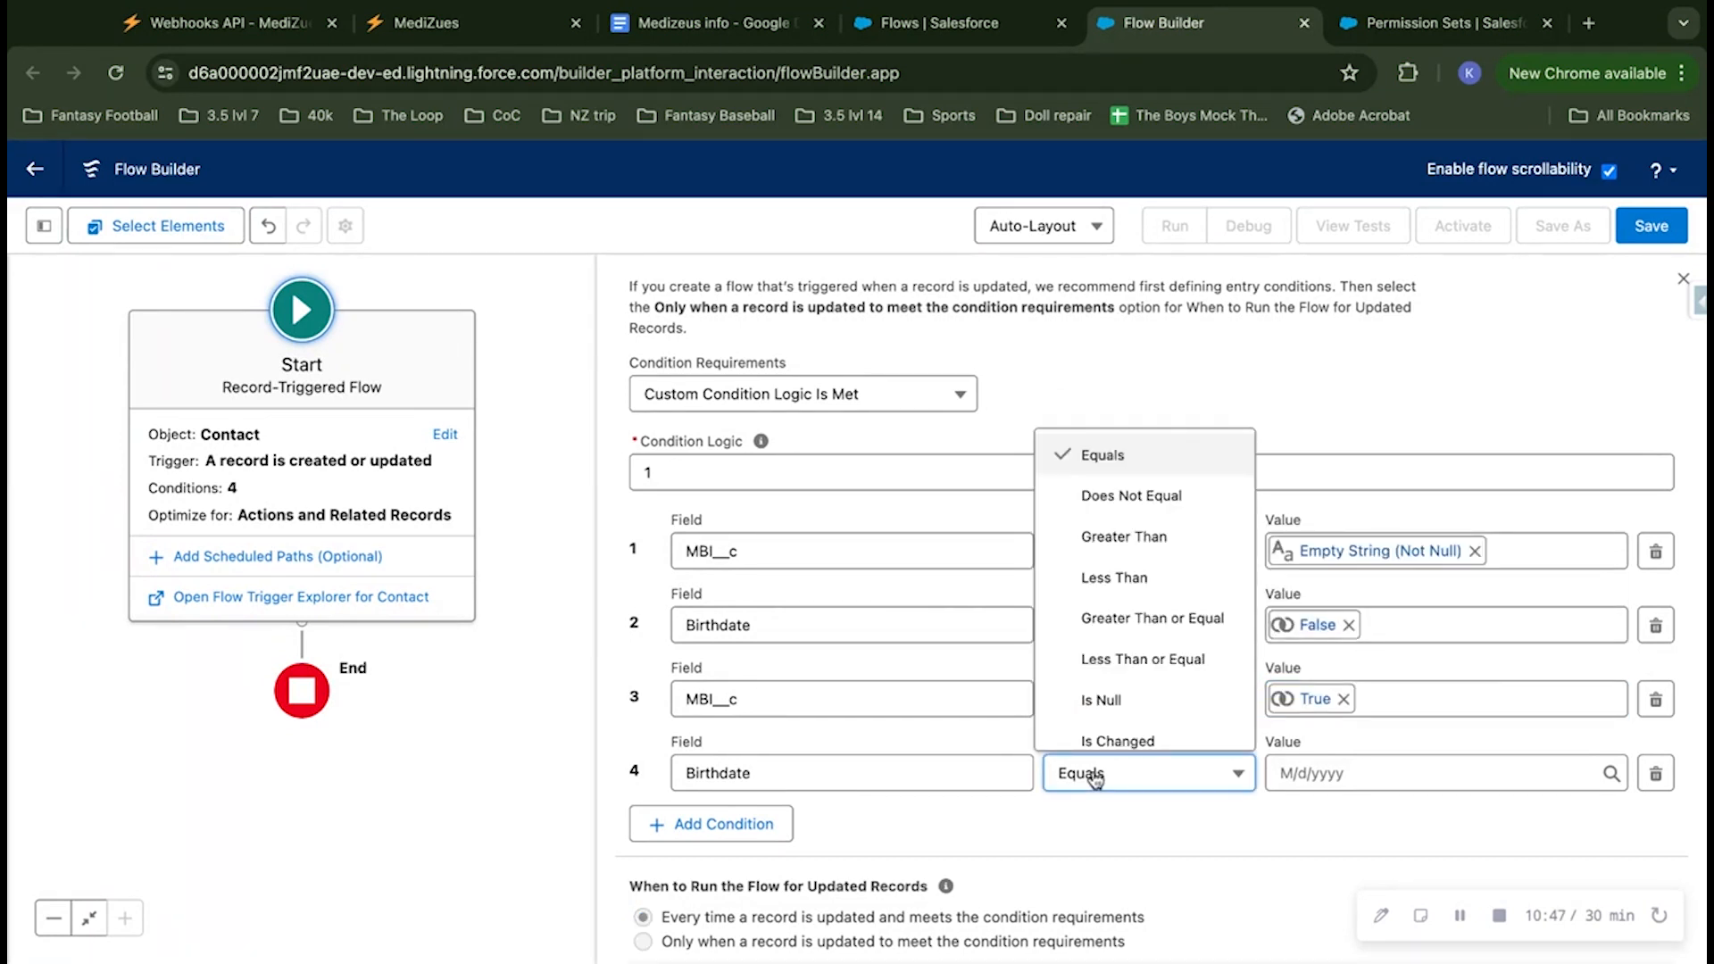
pyautogui.scroll(-1, 1205, 658)
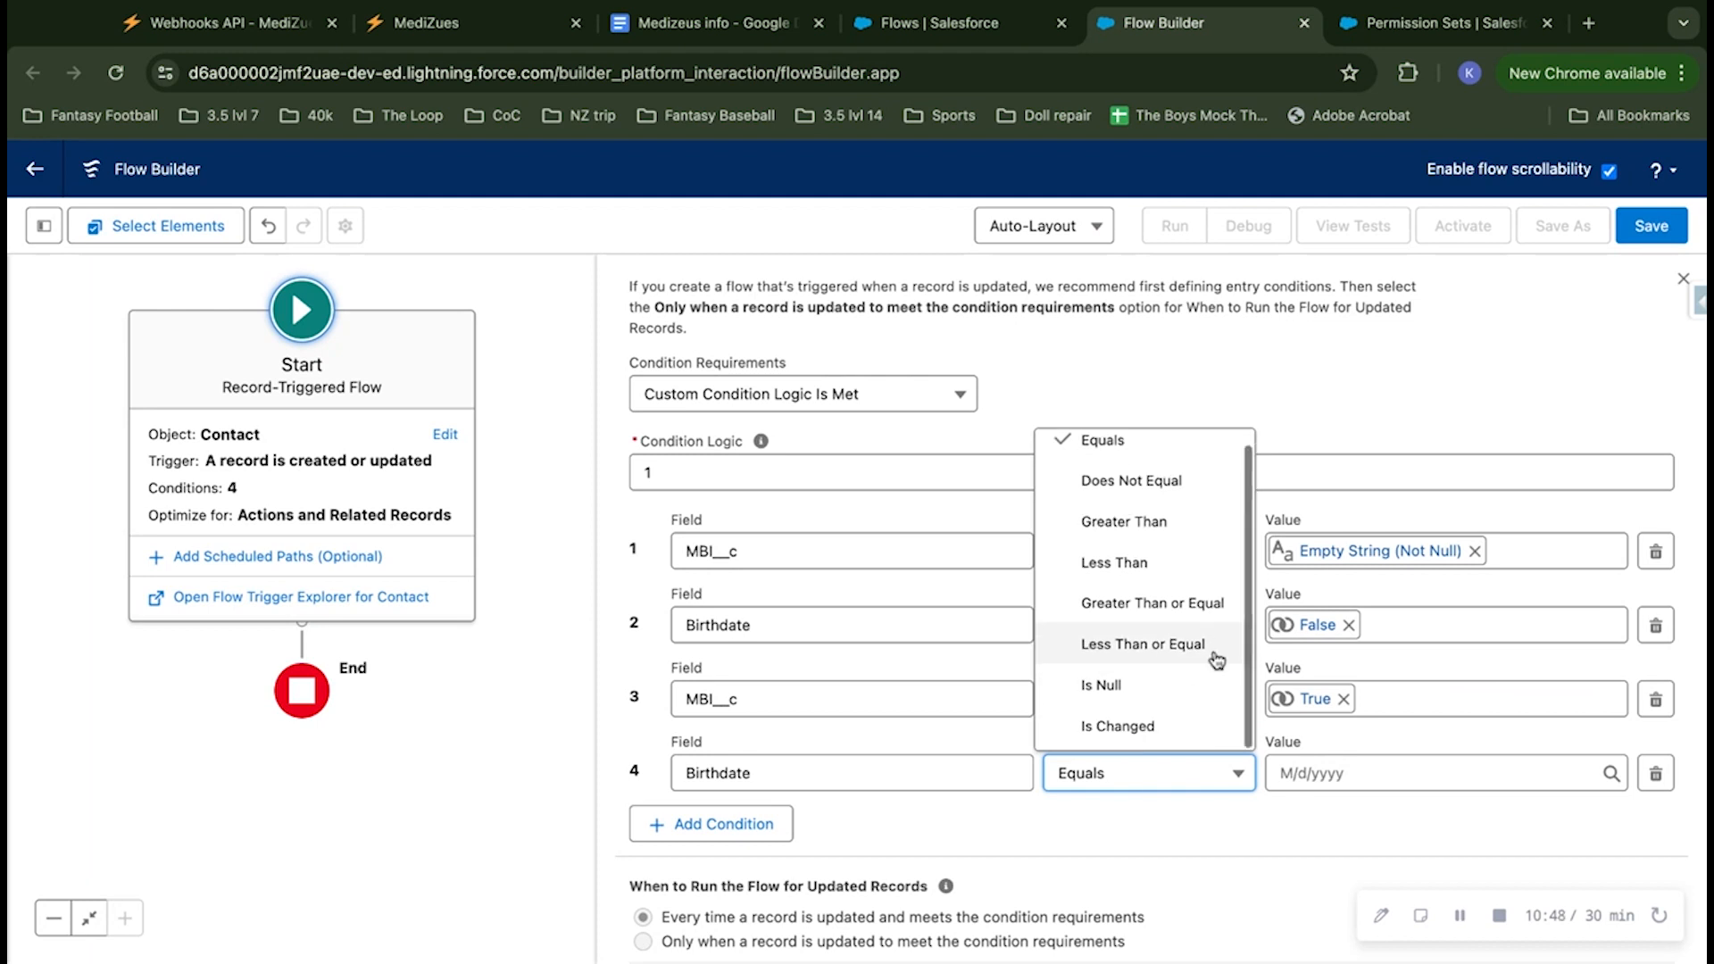
pyautogui.click(1176, 725)
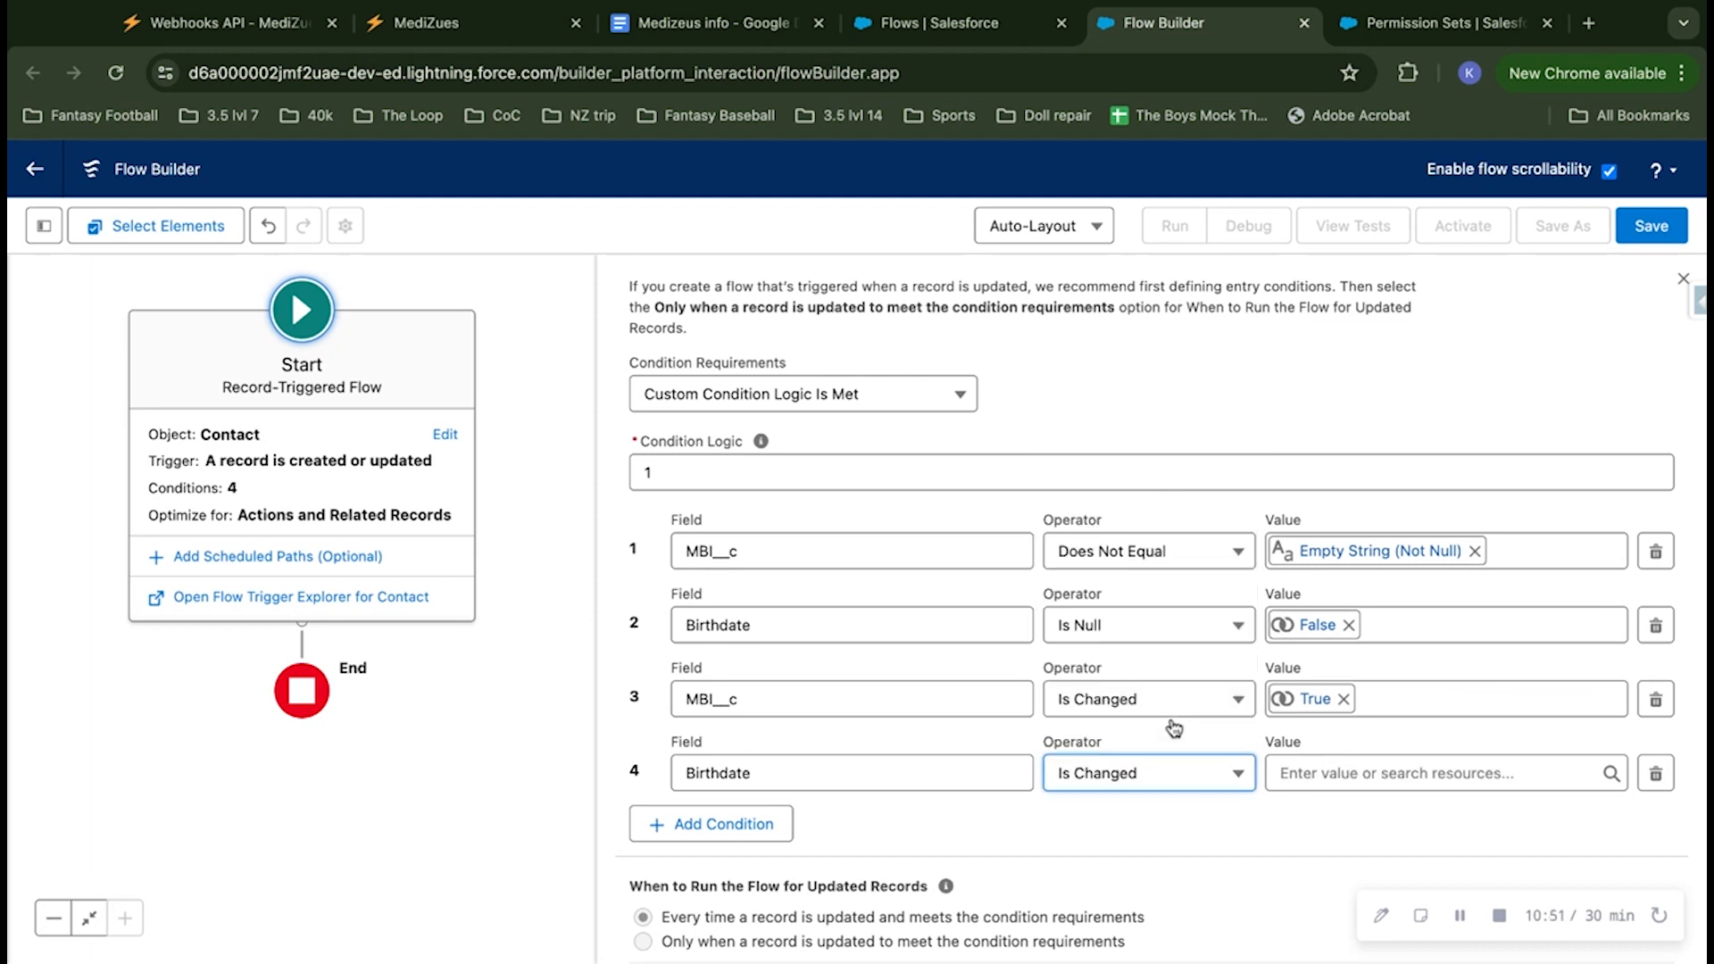
pyautogui.click(1316, 766)
pyautogui.click(1377, 730)
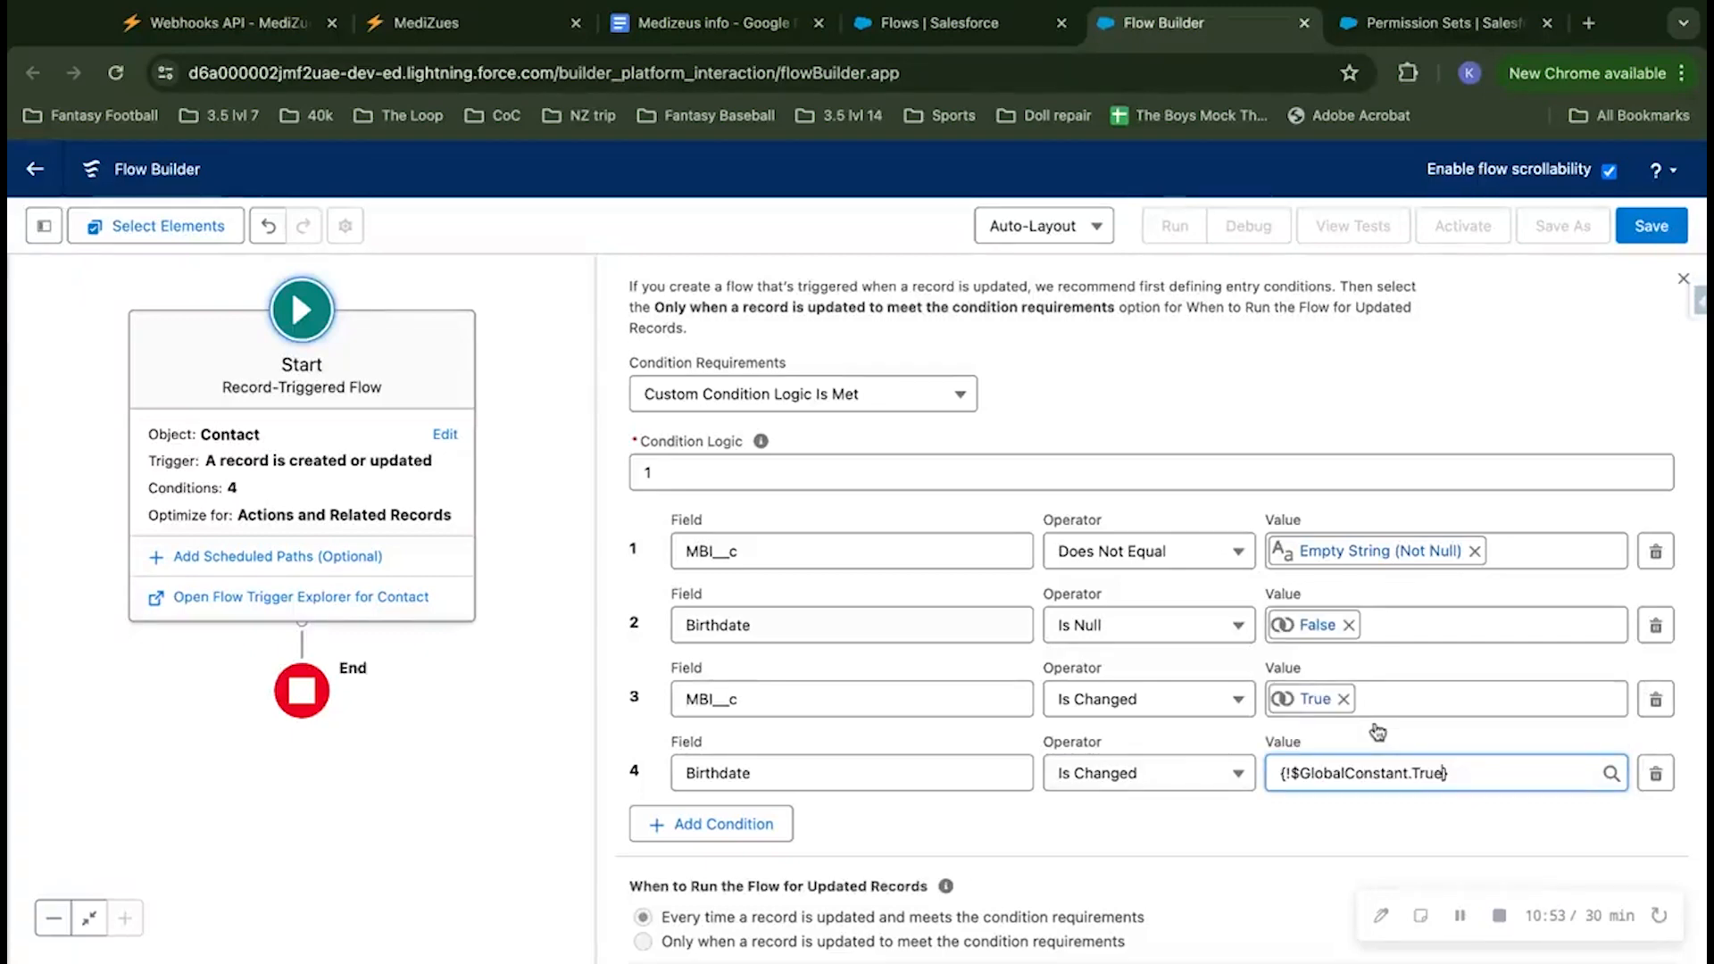
# Step: Set the condition logic of the entry conditions to (1 AND 2) AND (3 OR 4)
pyautogui.scroll(1, 935, 671)
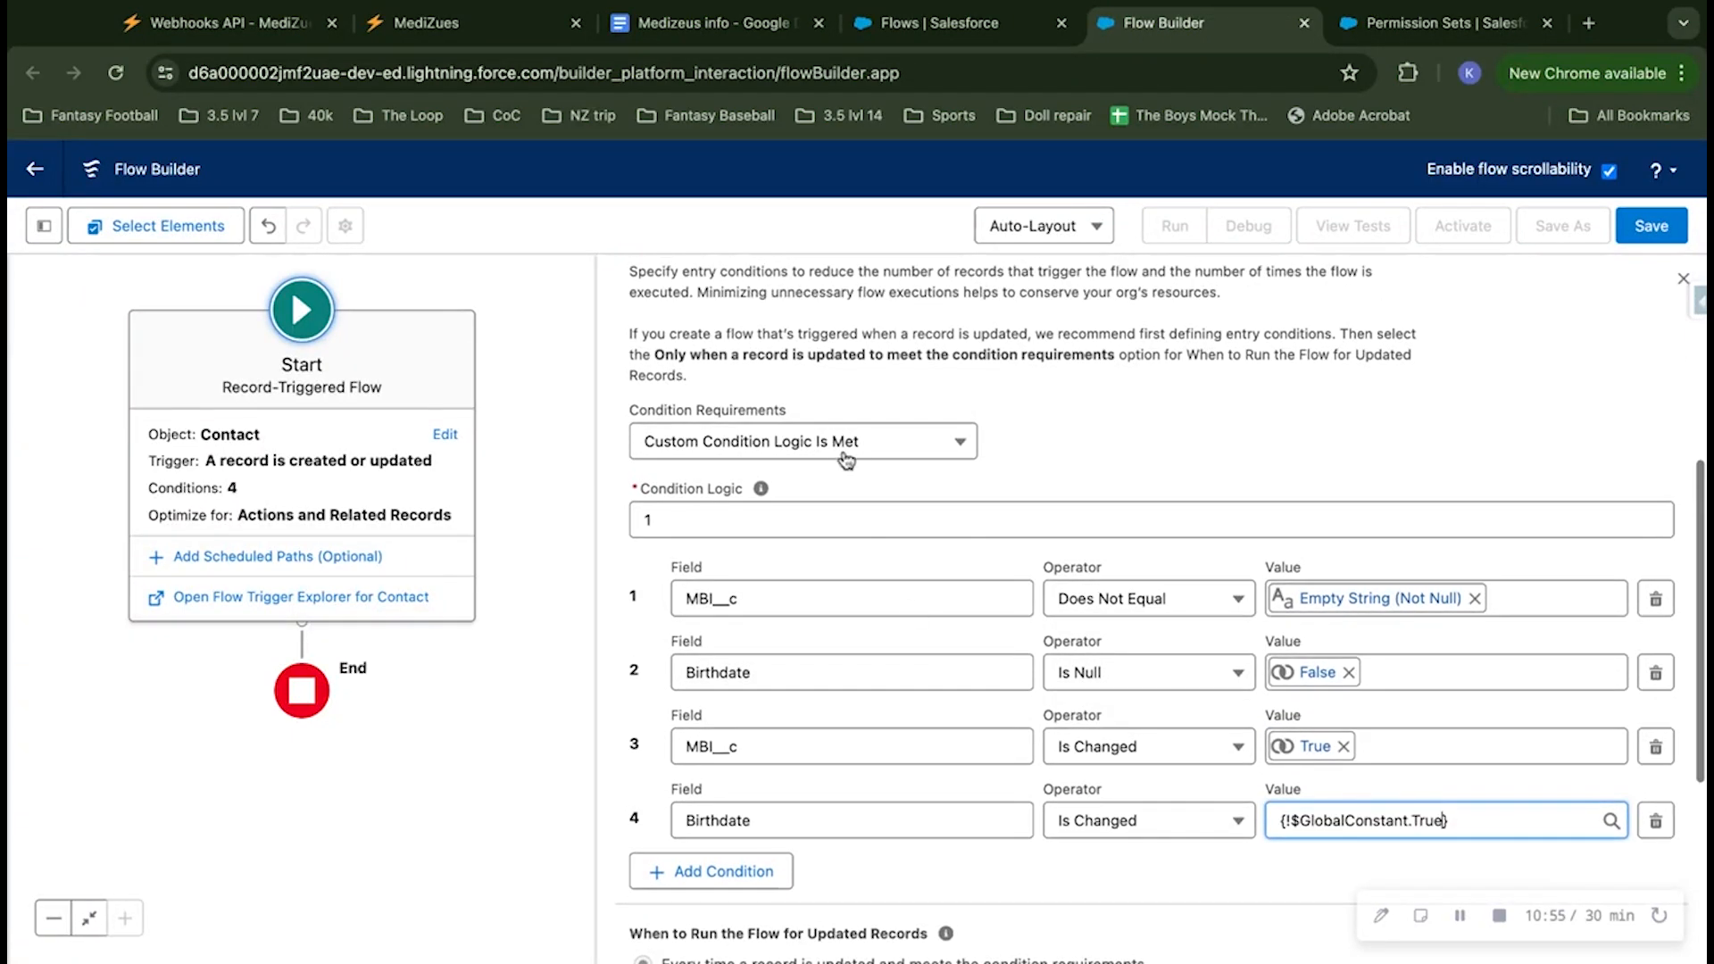
pyautogui.click(707, 521)
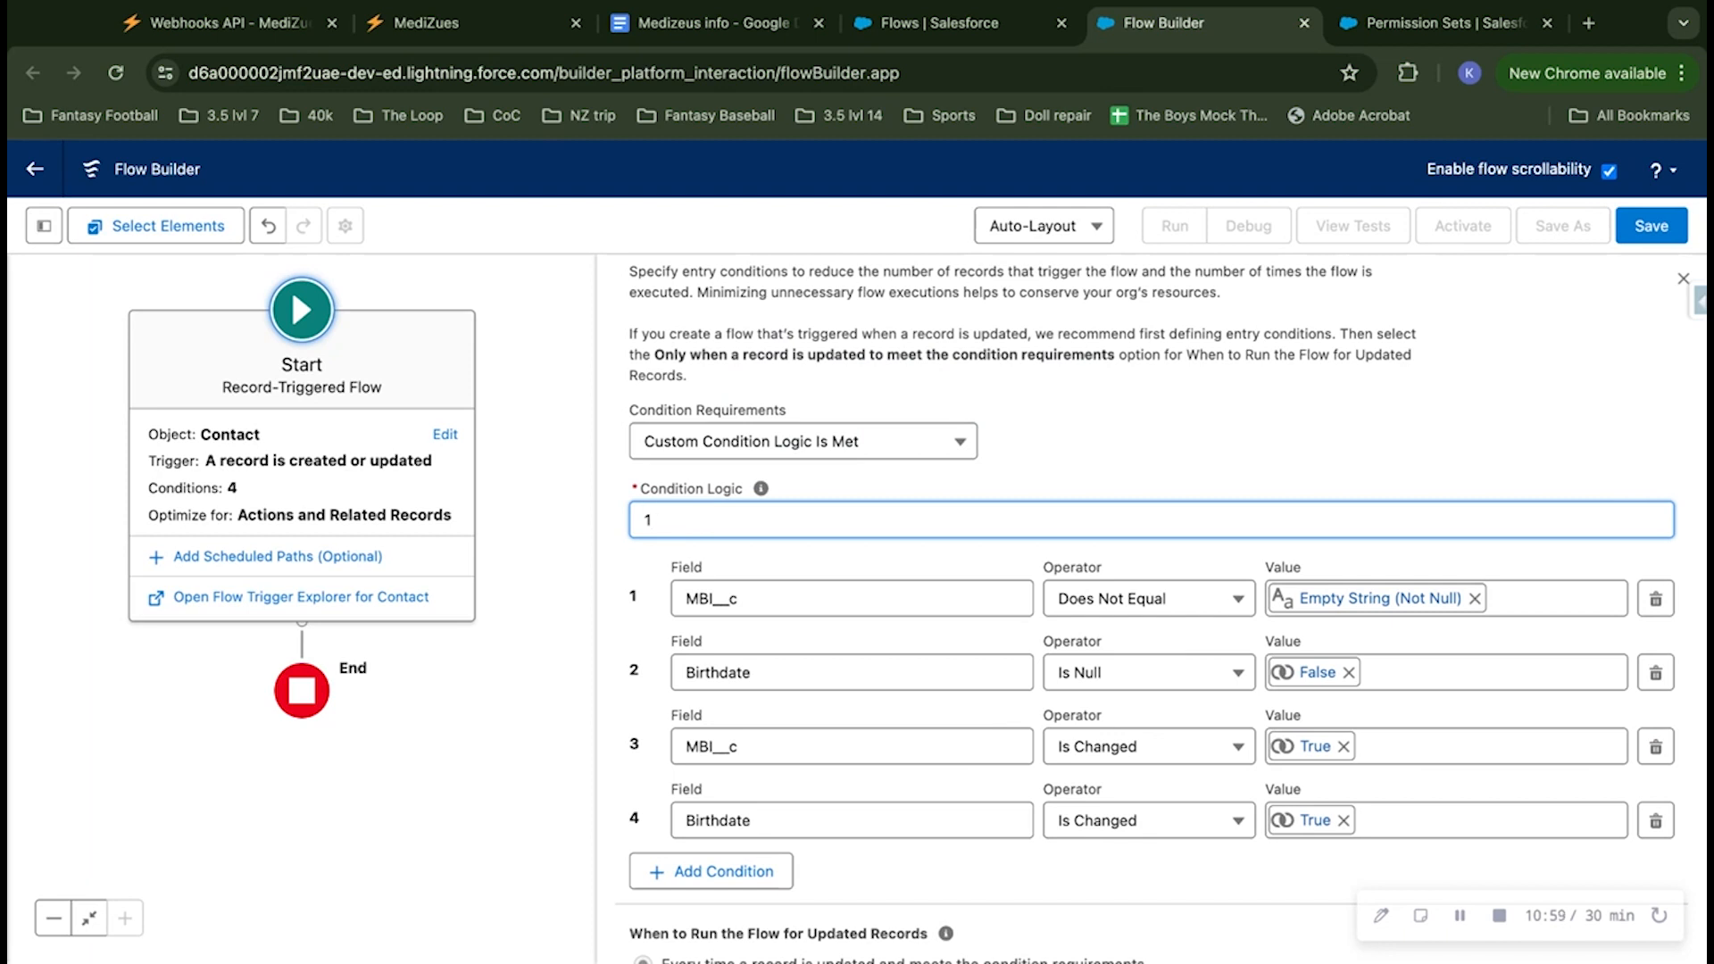
pyautogui.write('AN')
pyautogui.write(') AND 3 OR 4')
pyautogui.click(639, 521)
pyautogui.write('(')
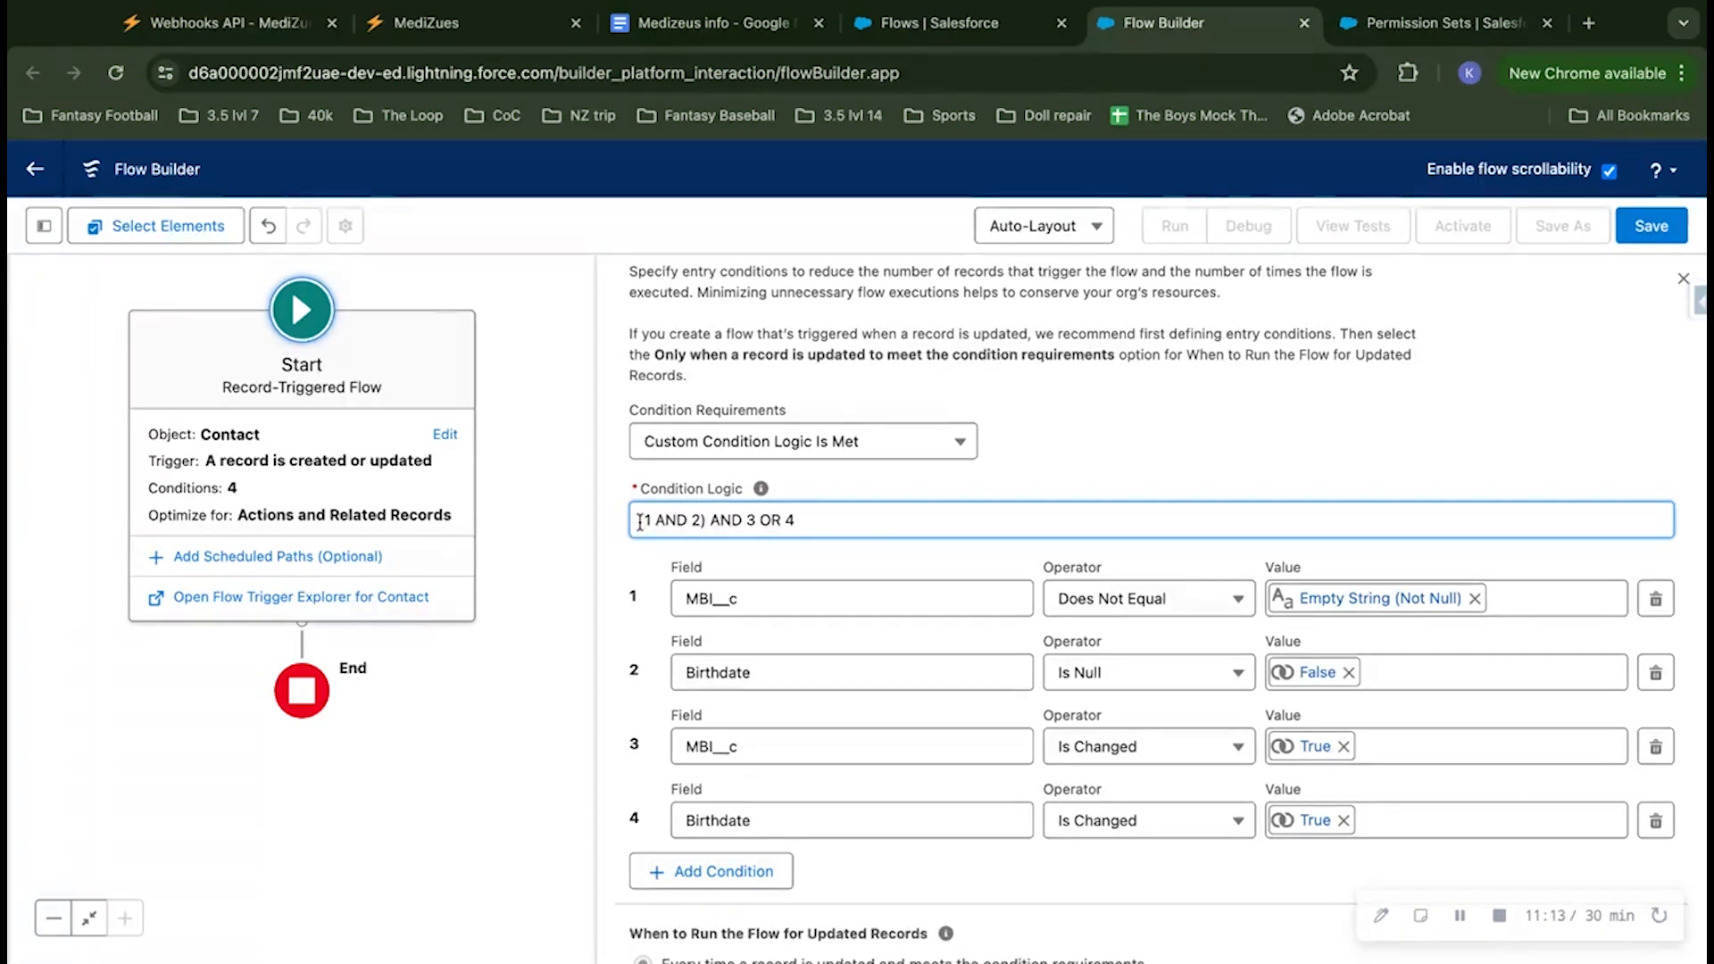
pyautogui.write('(')
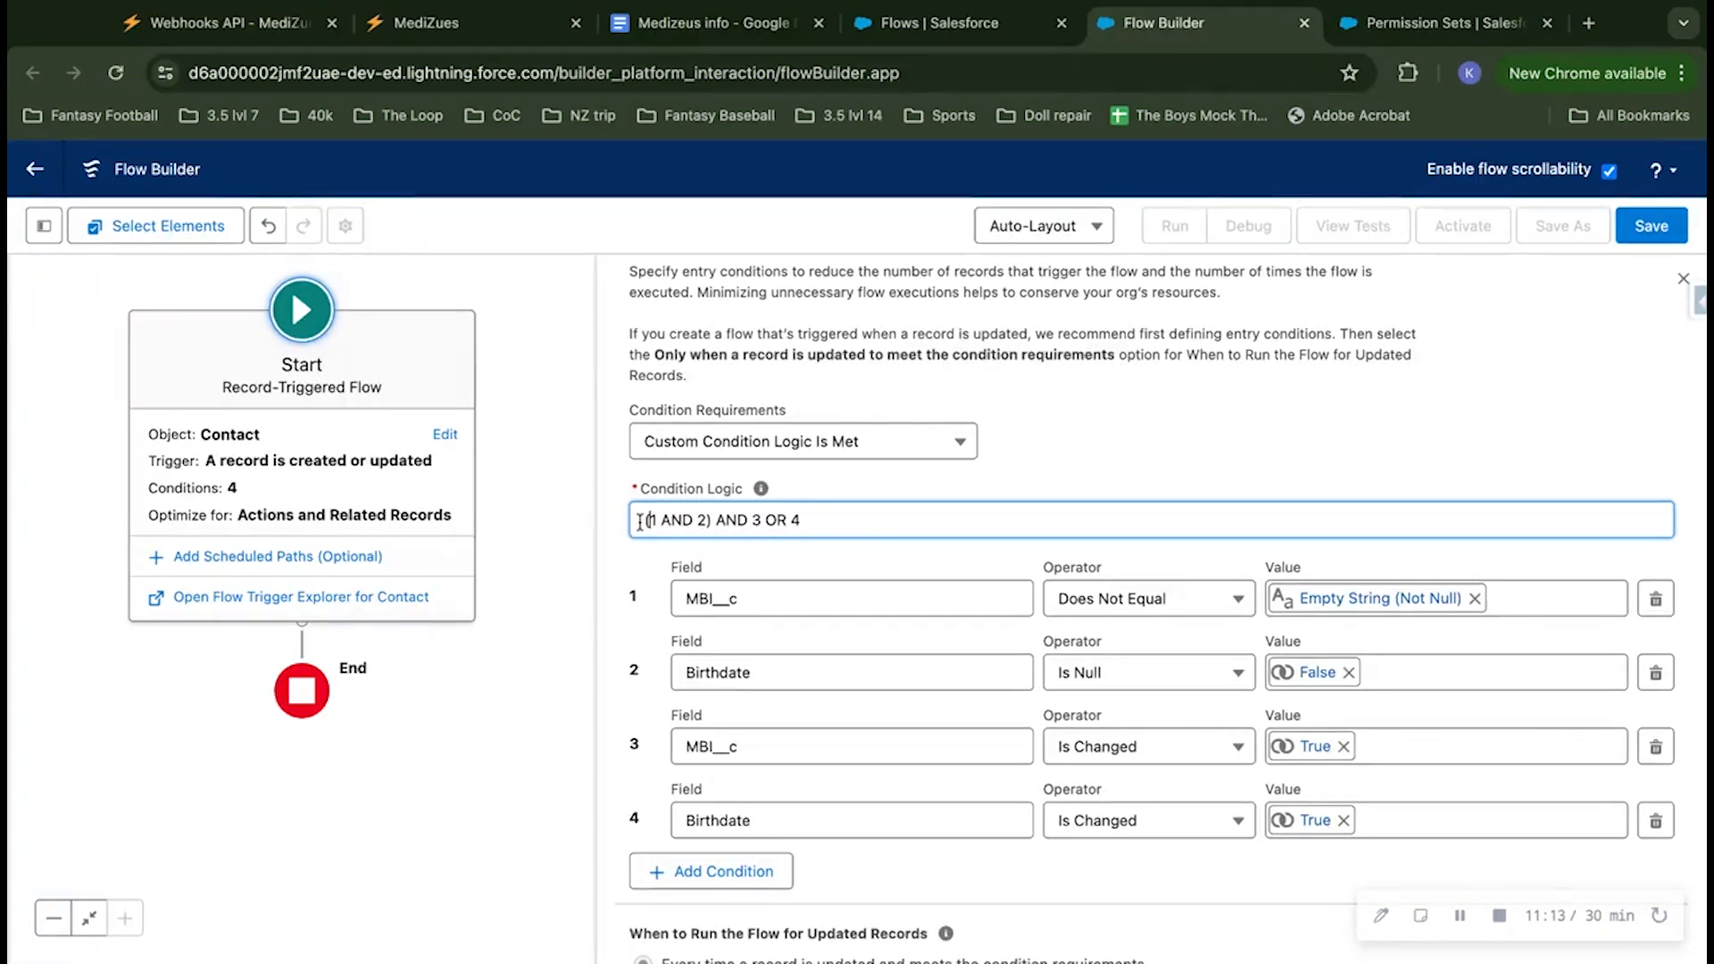
pyautogui.click(754, 520)
pyautogui.write('(')
pyautogui.click(821, 519)
pyautogui.write(')')
pyautogui.scroll(-1, 909, 708)
pyautogui.scroll(3, 909, 708)
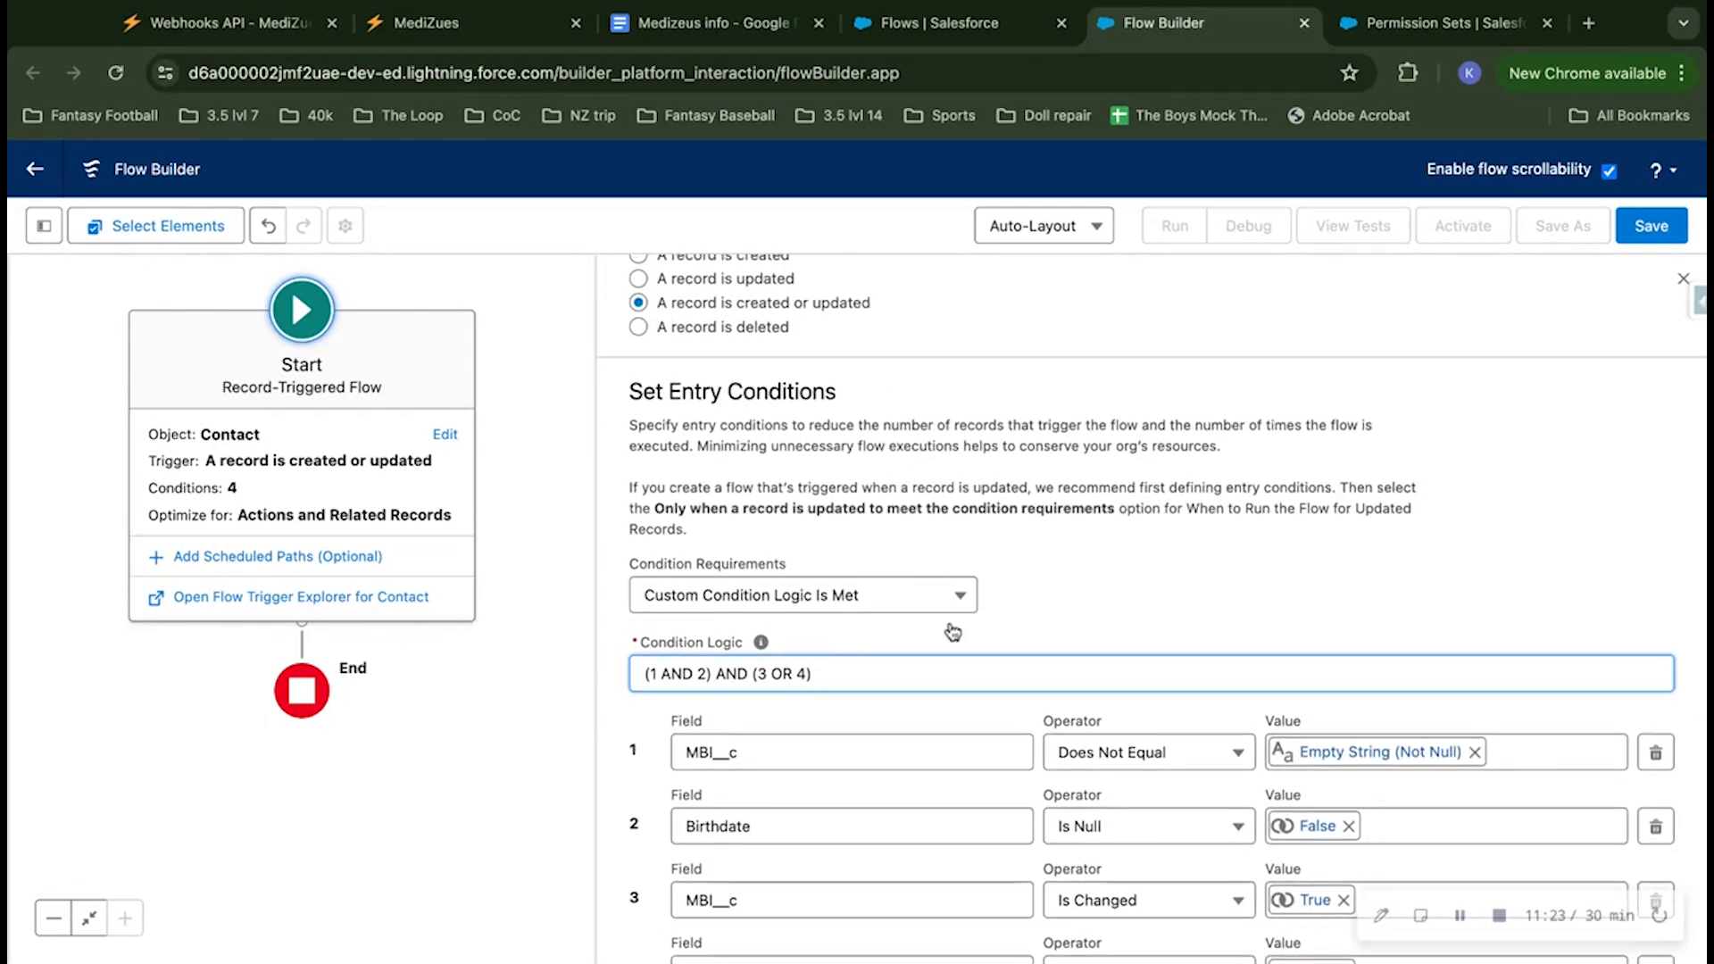
pyautogui.scroll(-3, 953, 631)
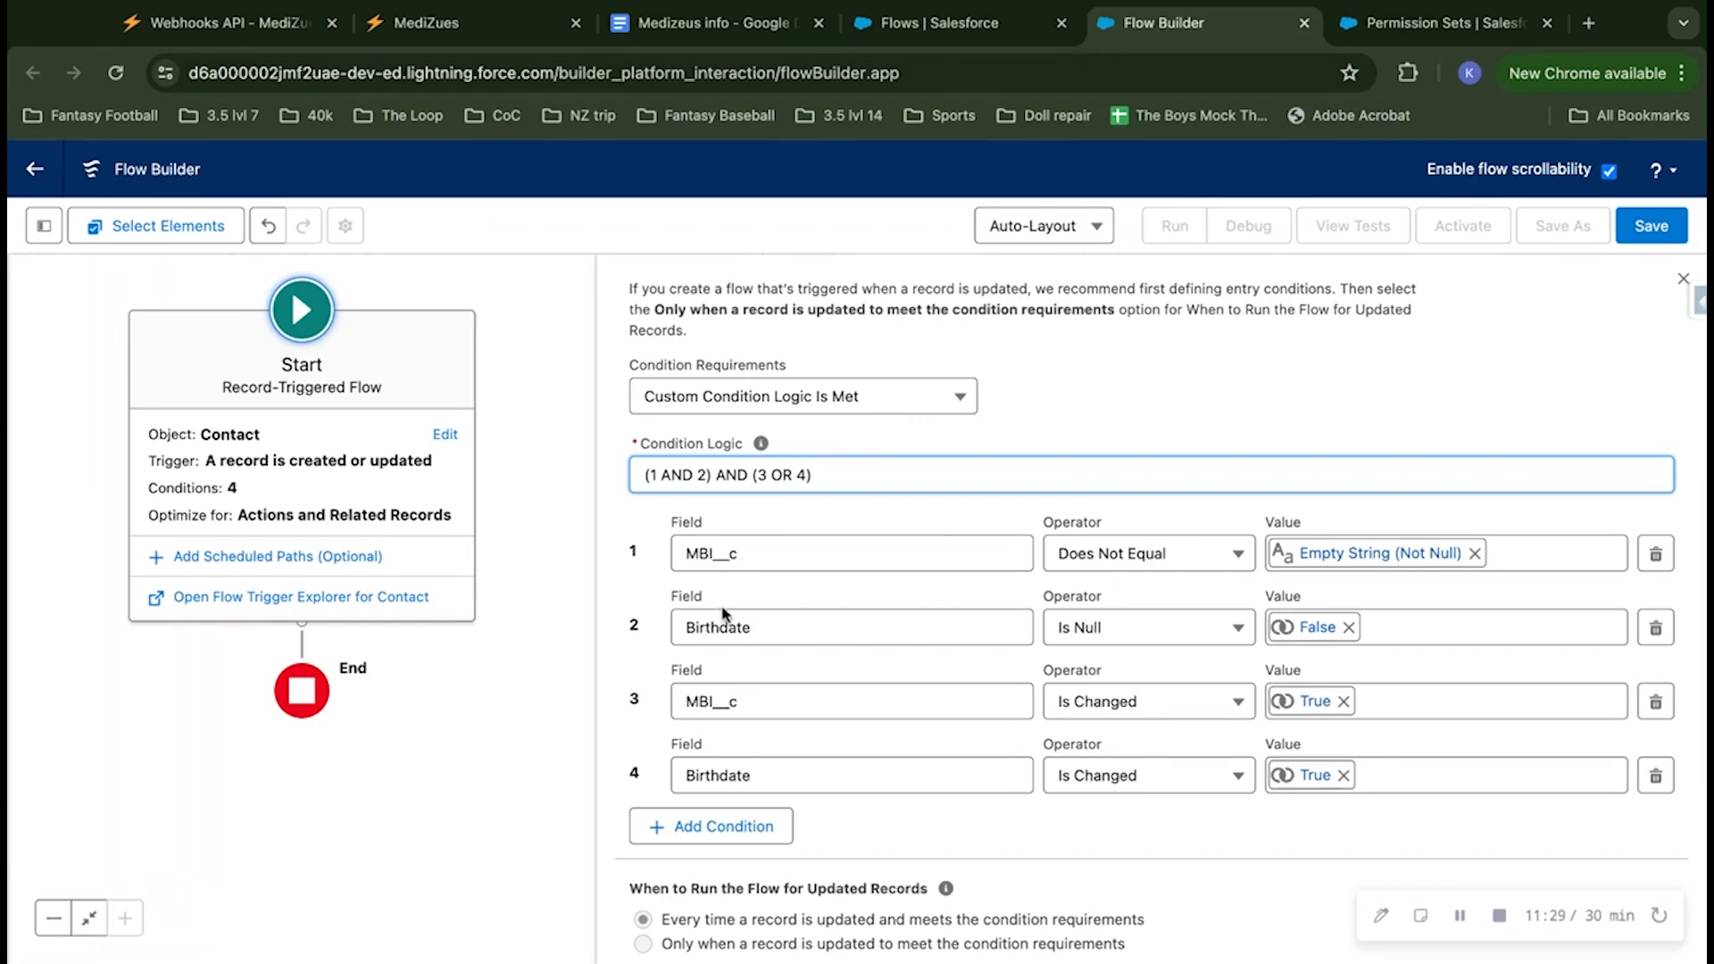
# Step: Include a Run Asynchronously path in the flow's Start settings for accessing an external system
pyautogui.scroll(-1, 834, 683)
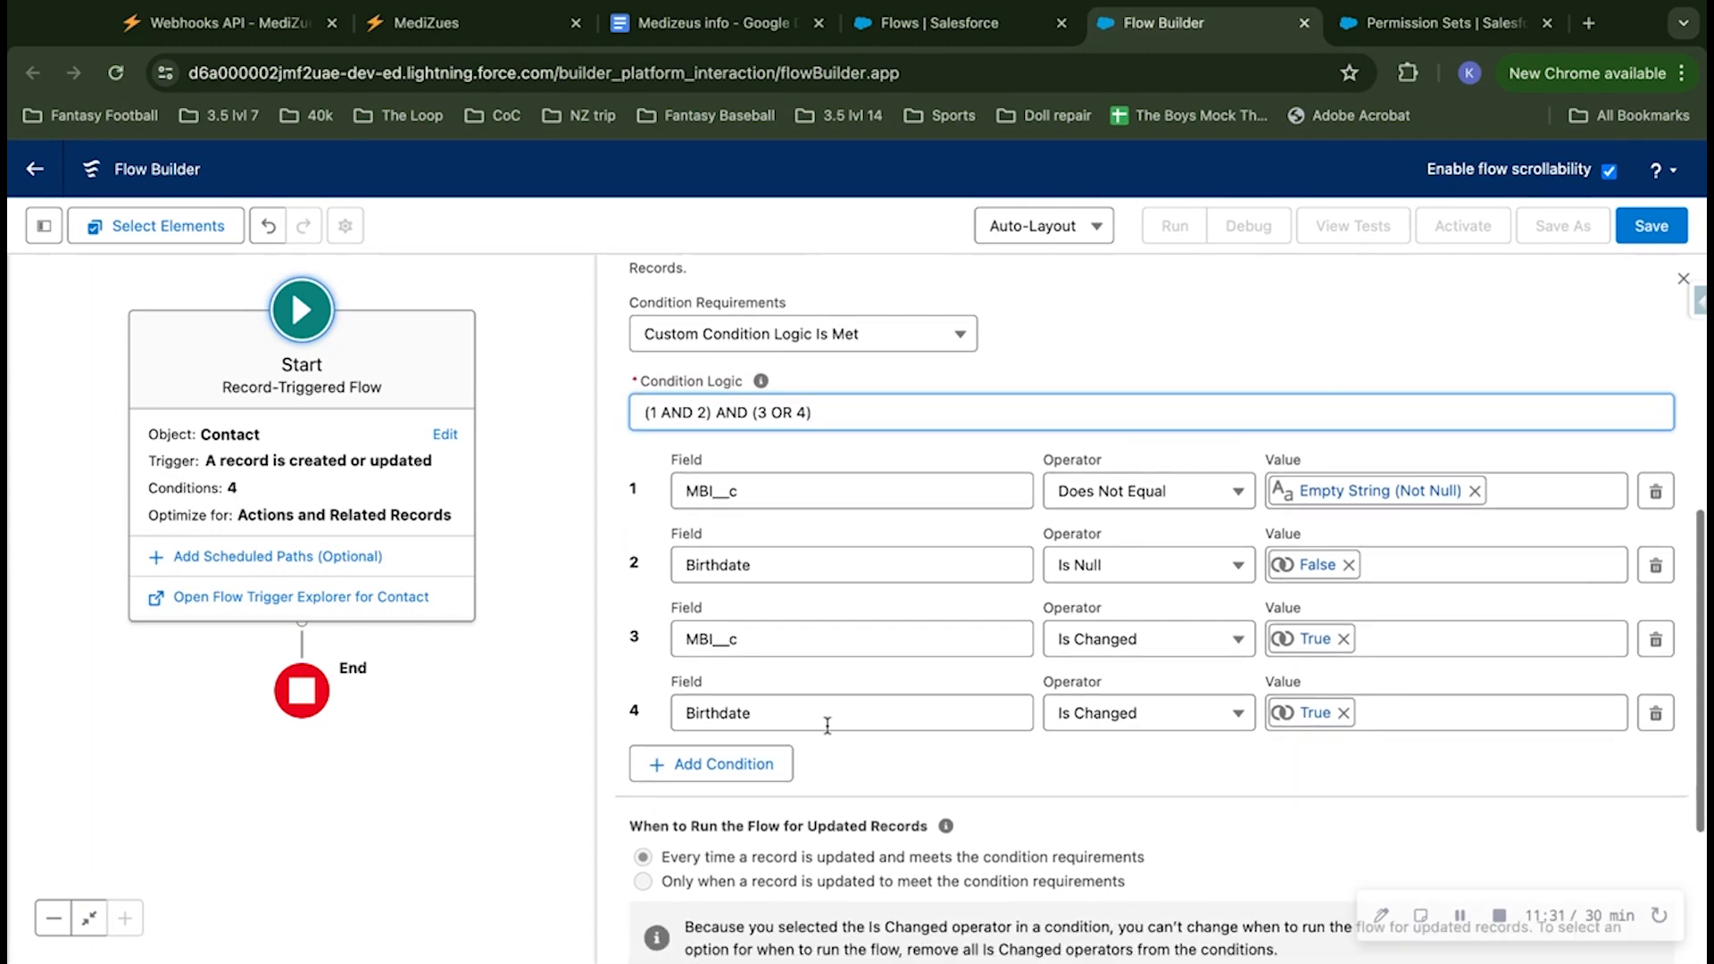
pyautogui.scroll(-4, 853, 685)
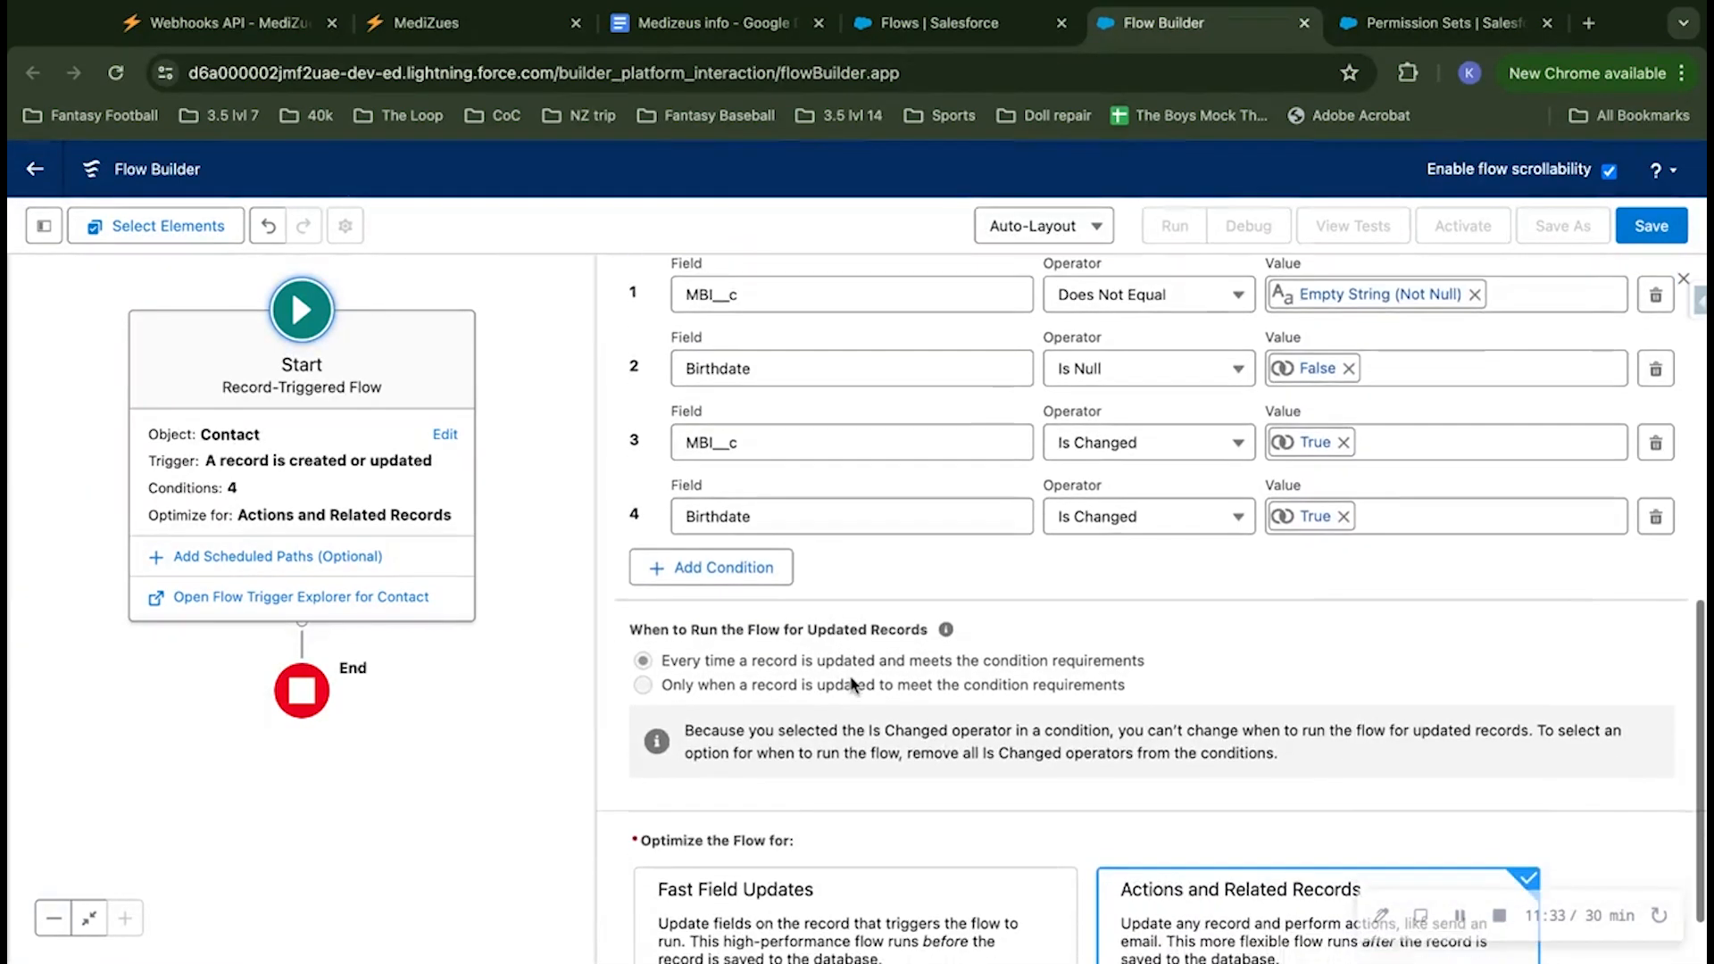
pyautogui.scroll(-1, 850, 684)
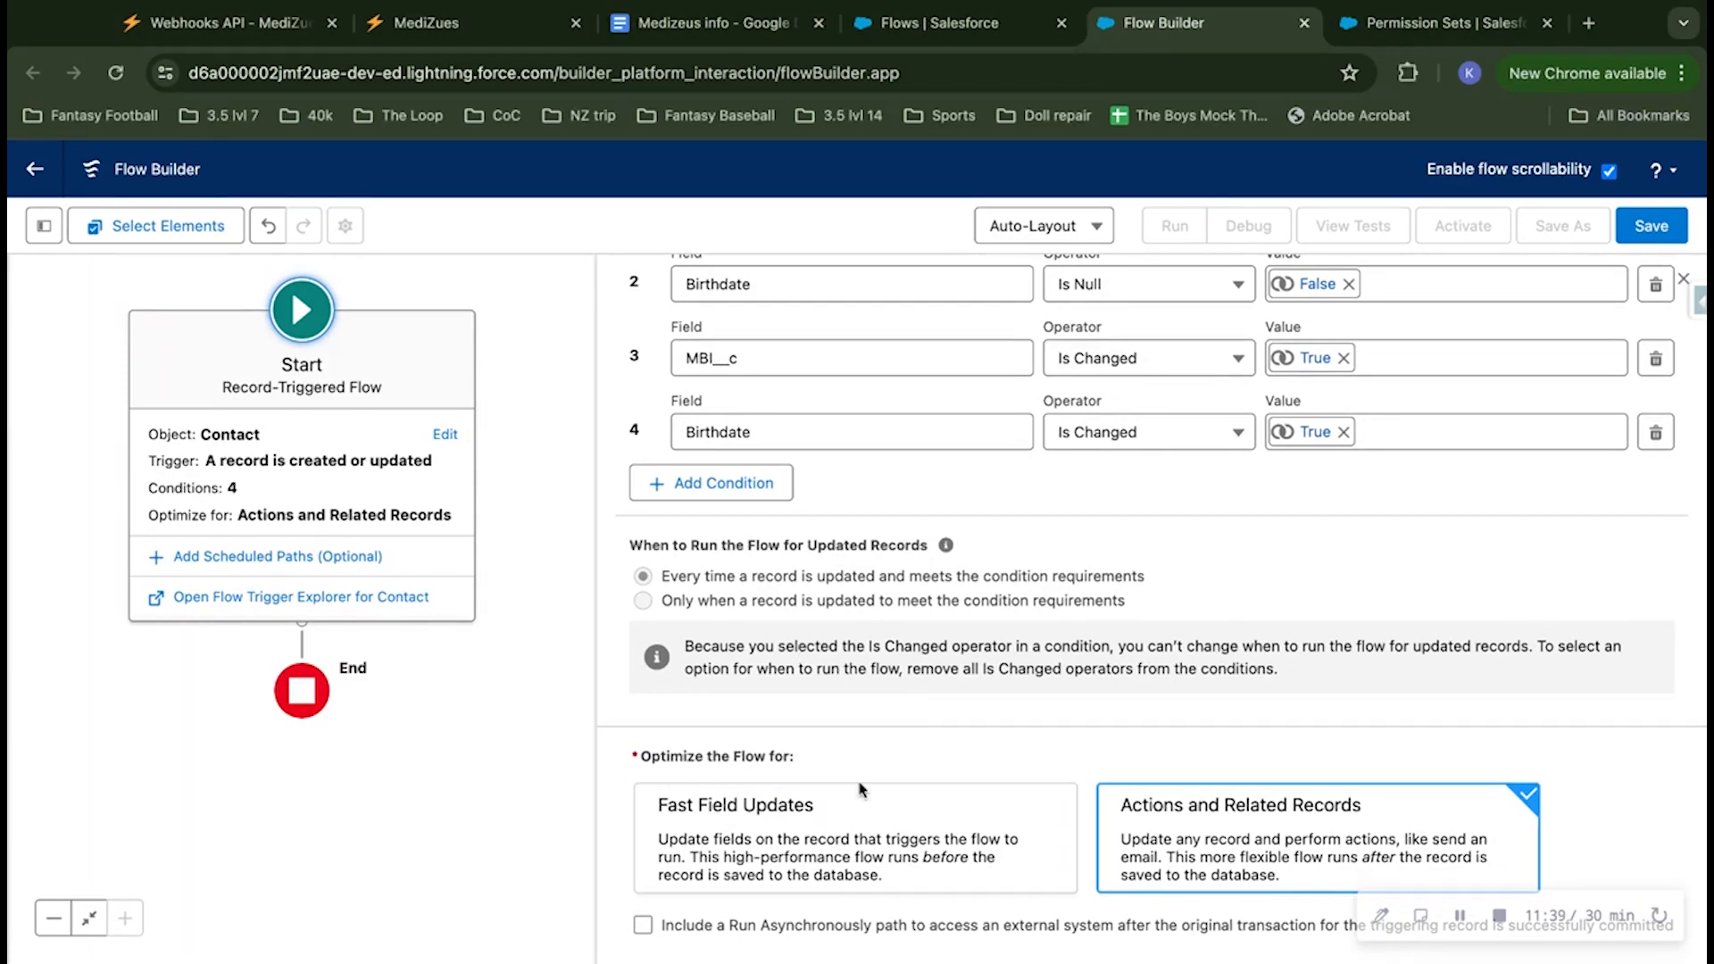
pyautogui.scroll(4, 1124, 665)
pyautogui.scroll(-4, 1125, 665)
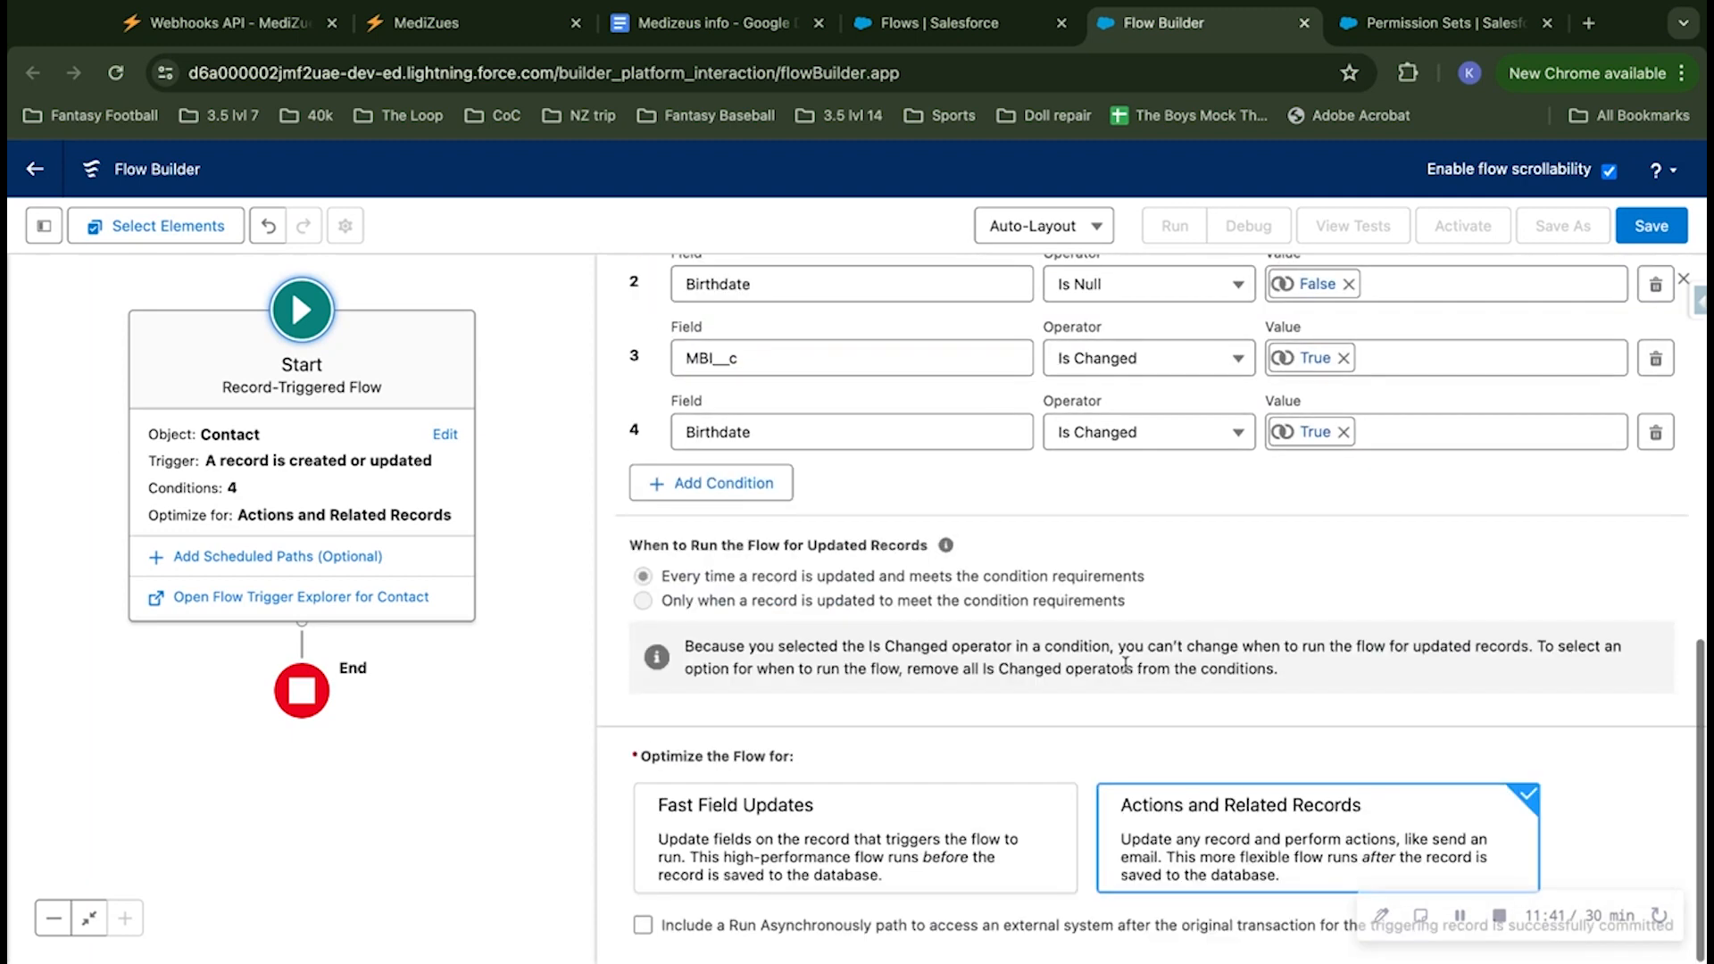
pyautogui.click(642, 926)
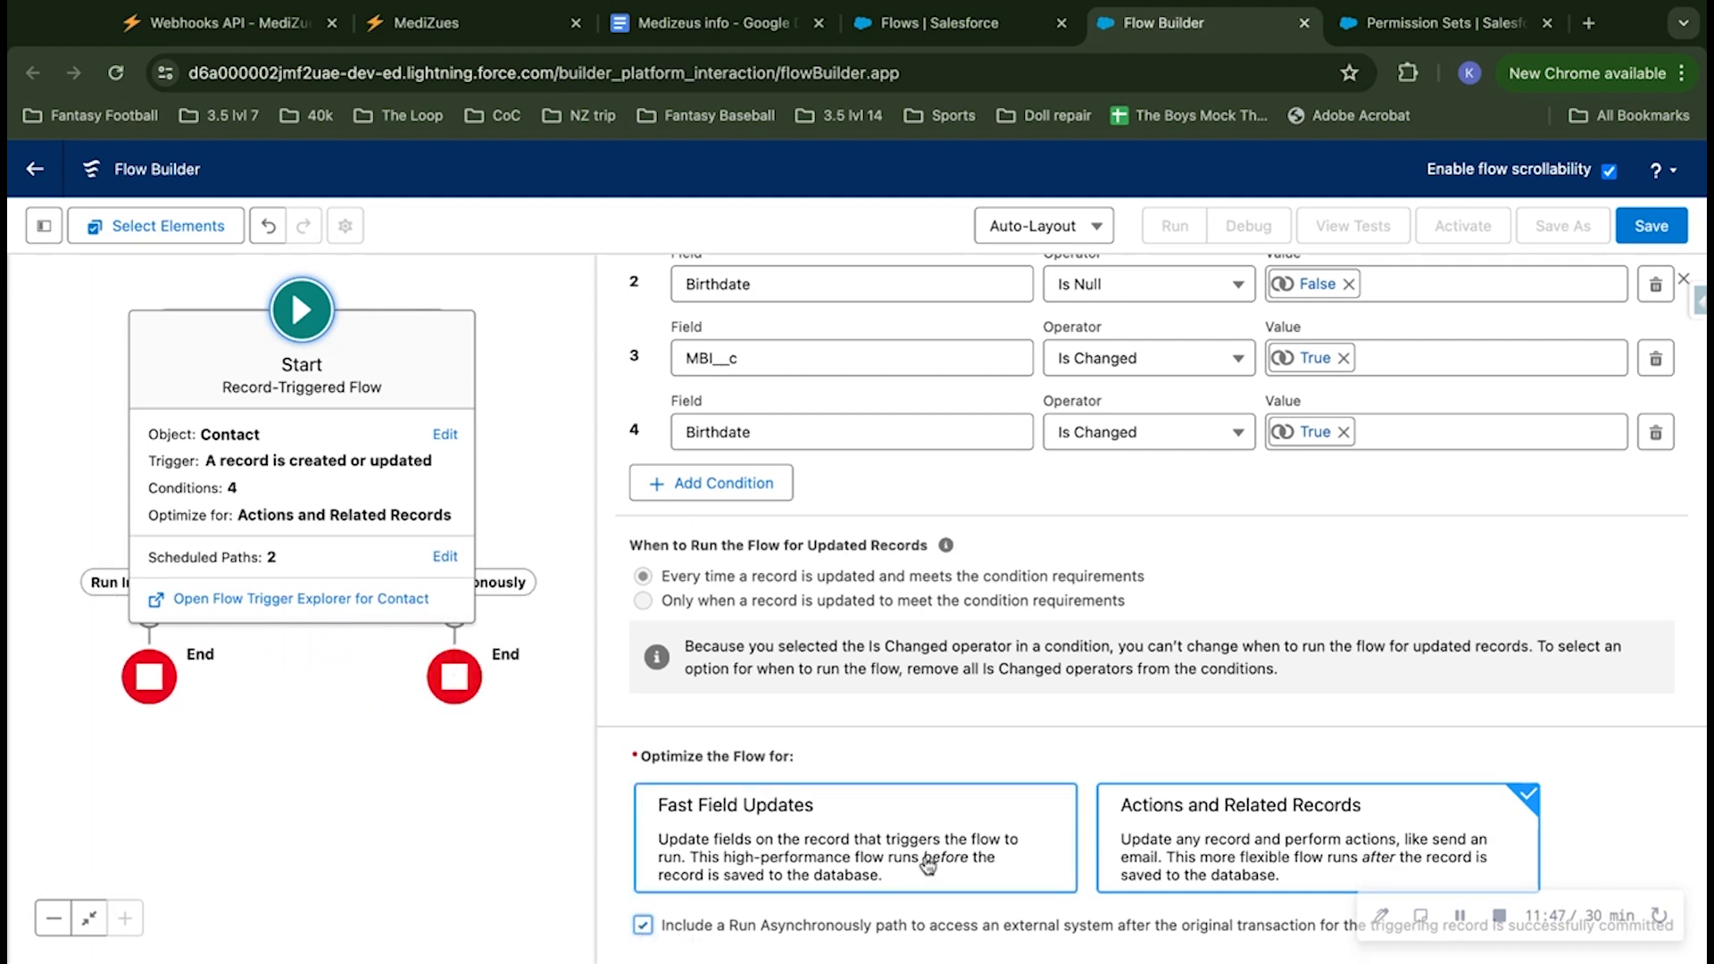
# Step: Save the flow with the label and API name MedizuesSFfolder
pyautogui.scroll(3, 940, 848)
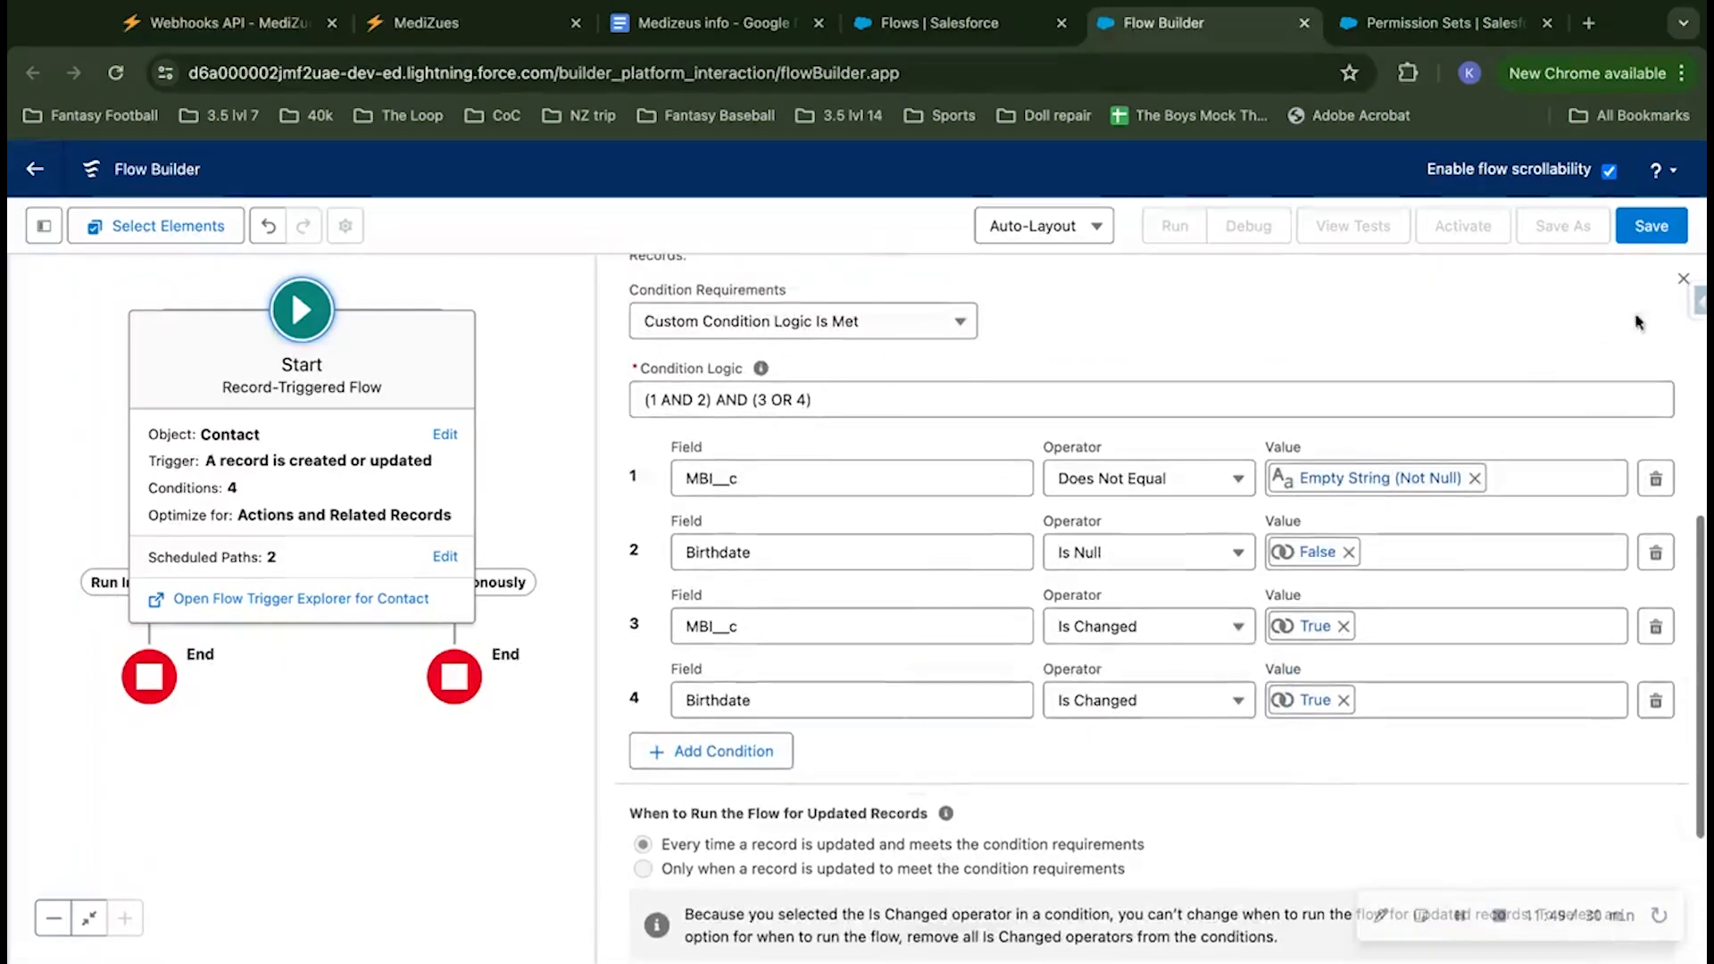
pyautogui.click(1651, 226)
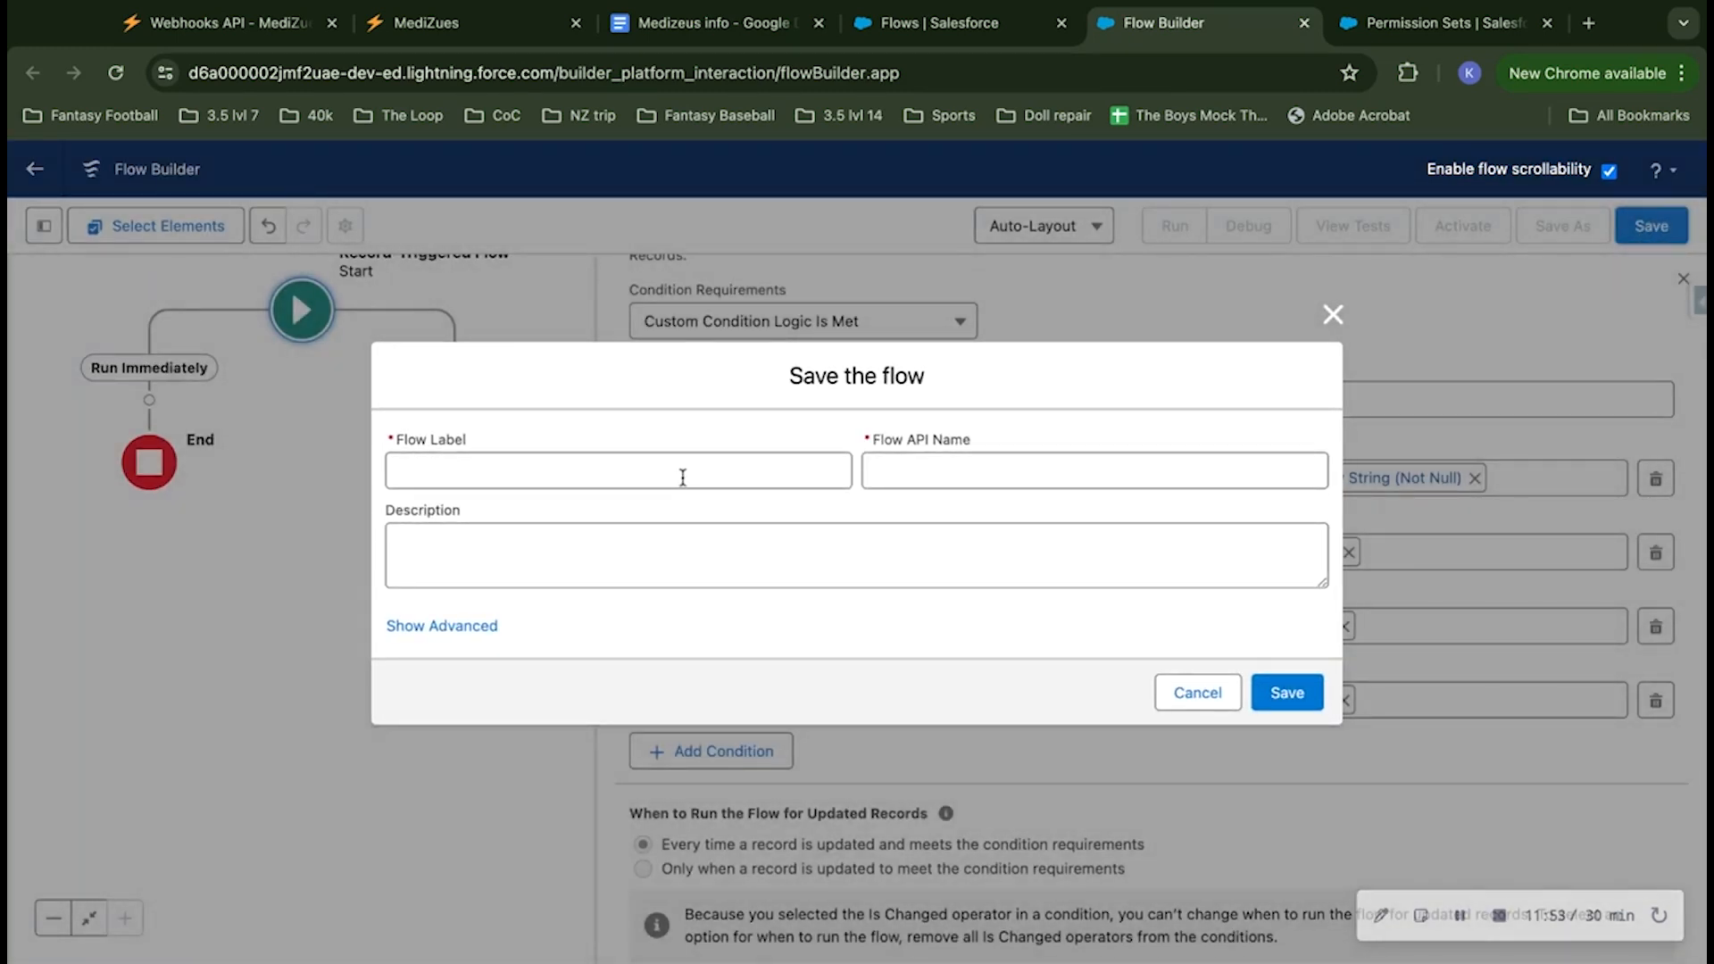
pyautogui.write('MEd')
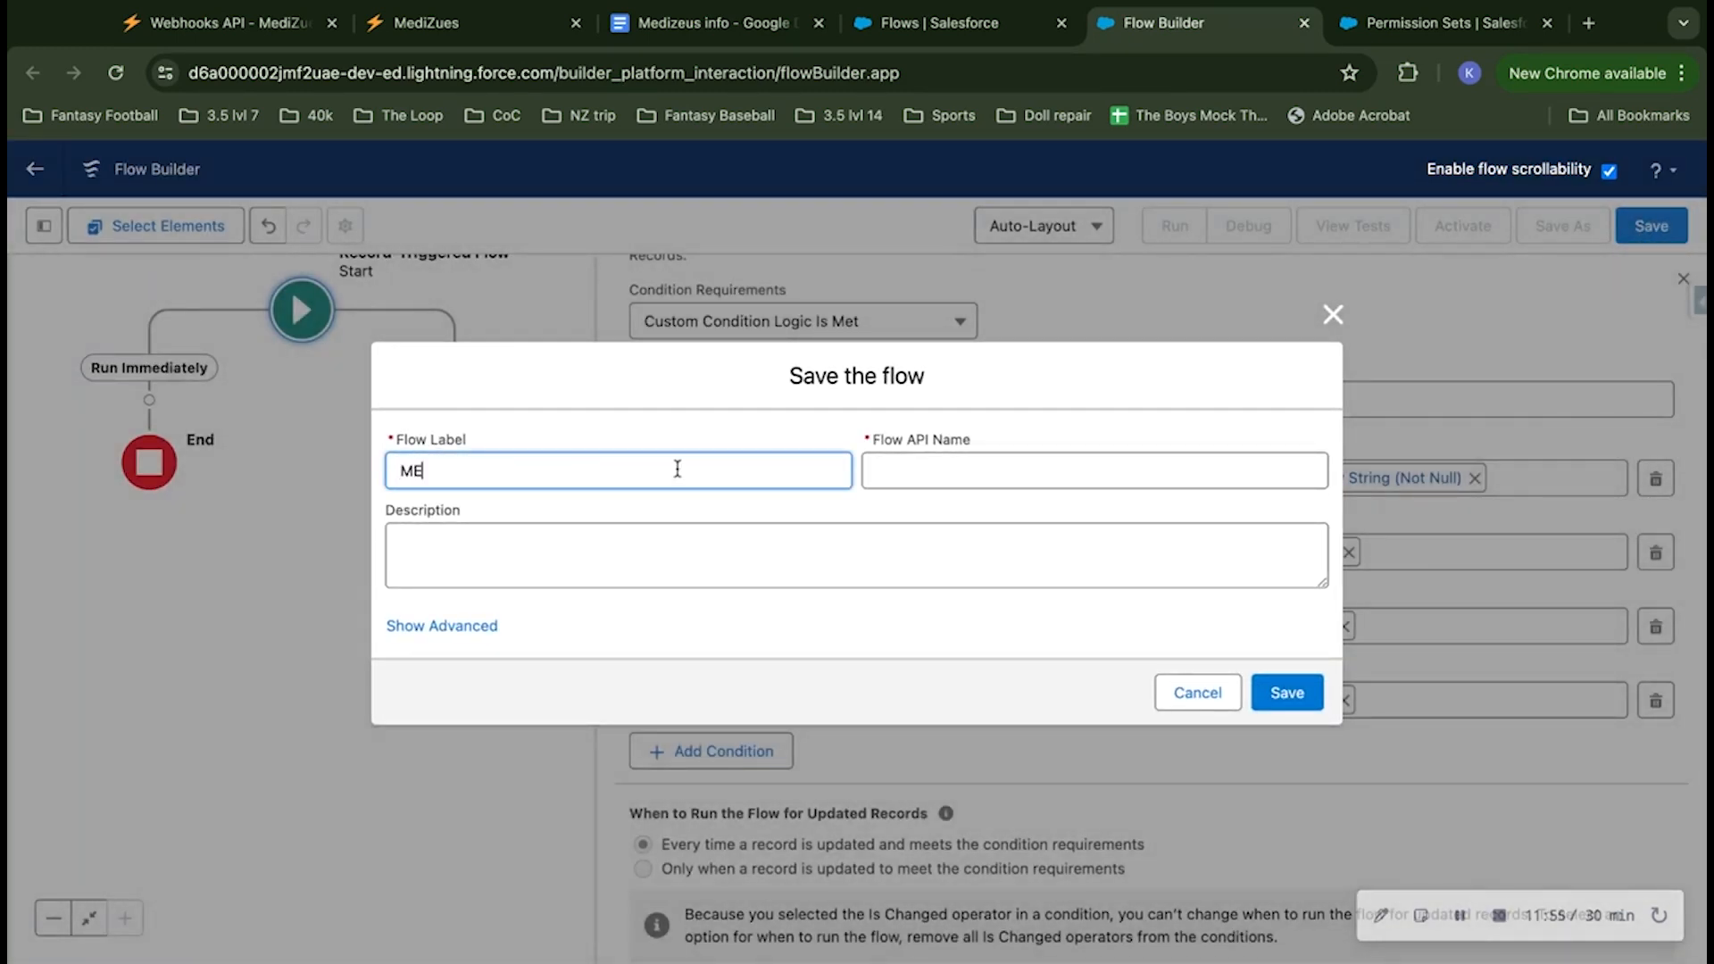
pyautogui.press('BackSpace')
pyautogui.press('BackSpace')
pyautogui.write('edizues')
pyautogui.write('SFfolder')
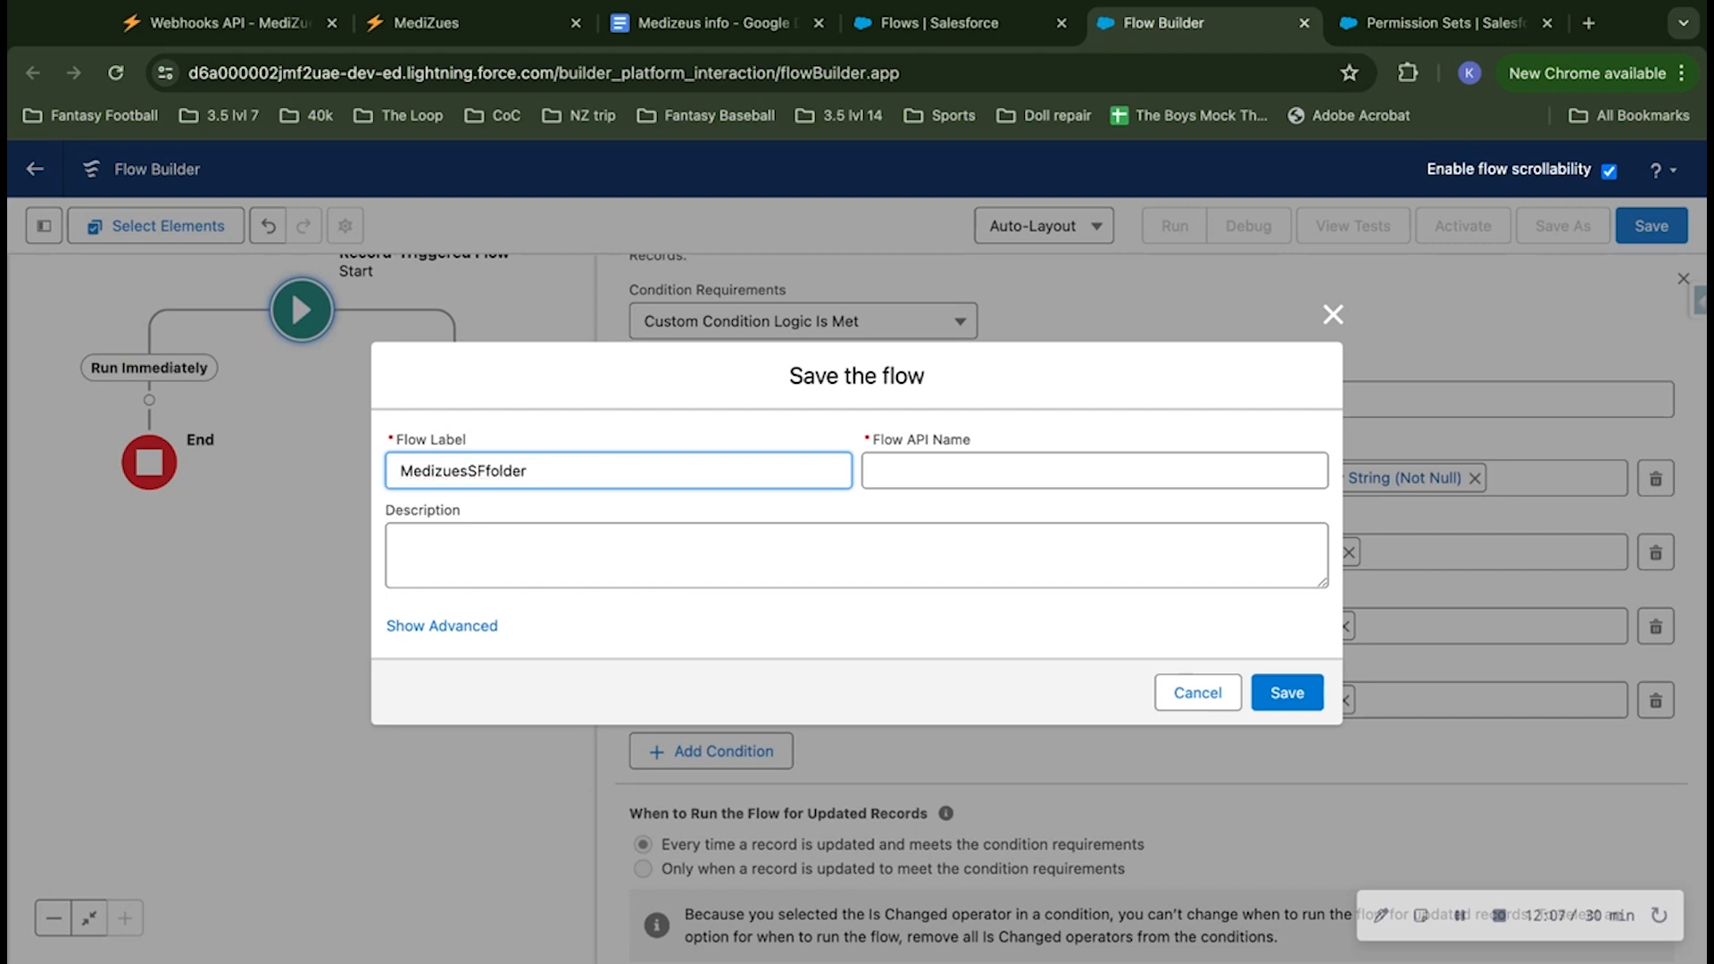
pyautogui.click(790, 440)
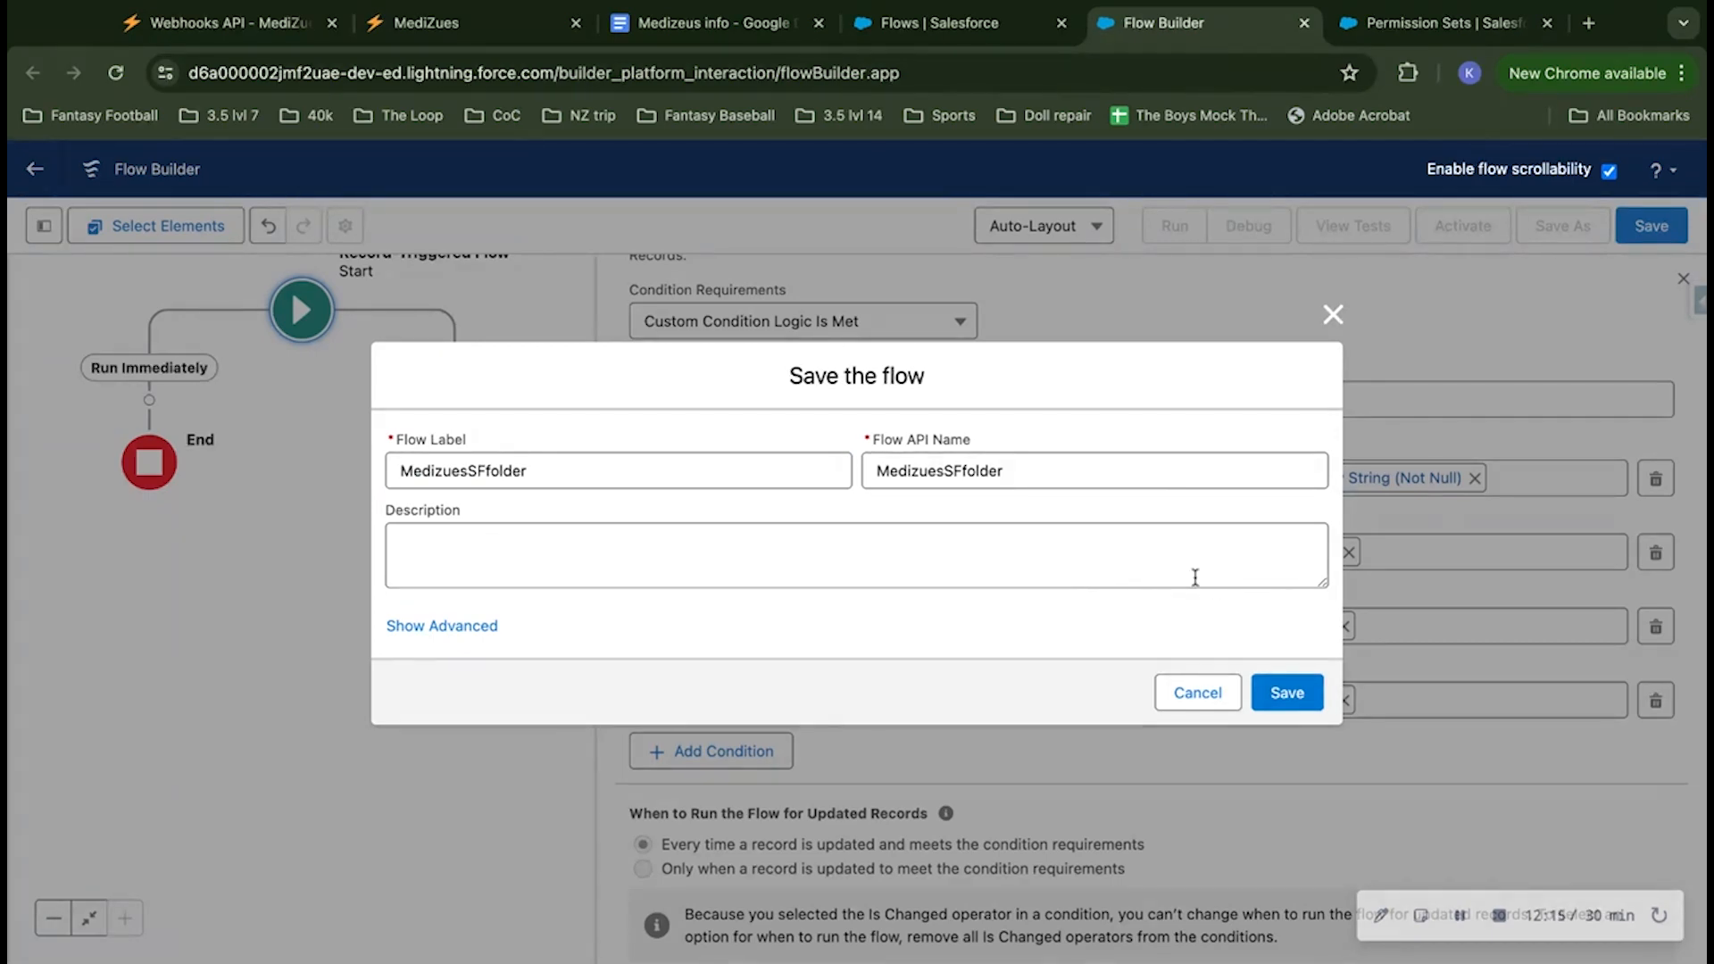
pyautogui.click(1287, 693)
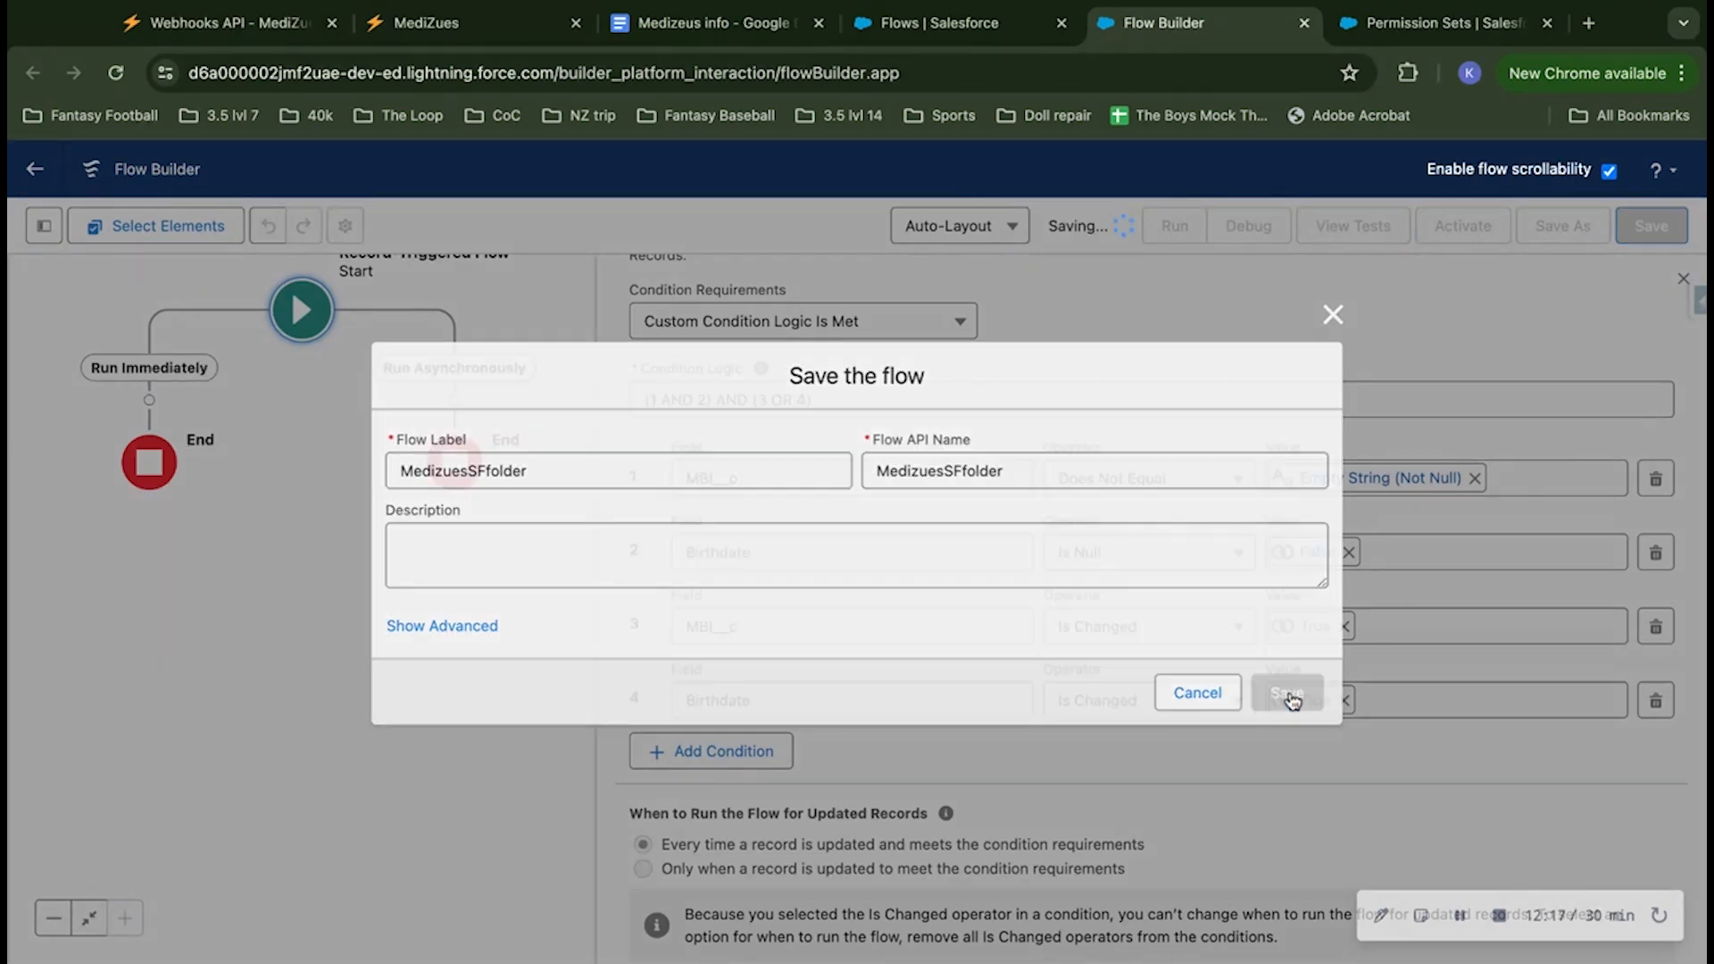
# Step: Close the Start element's settings and read the issues reported for the saved flow
pyautogui.scroll(2, 1266, 599)
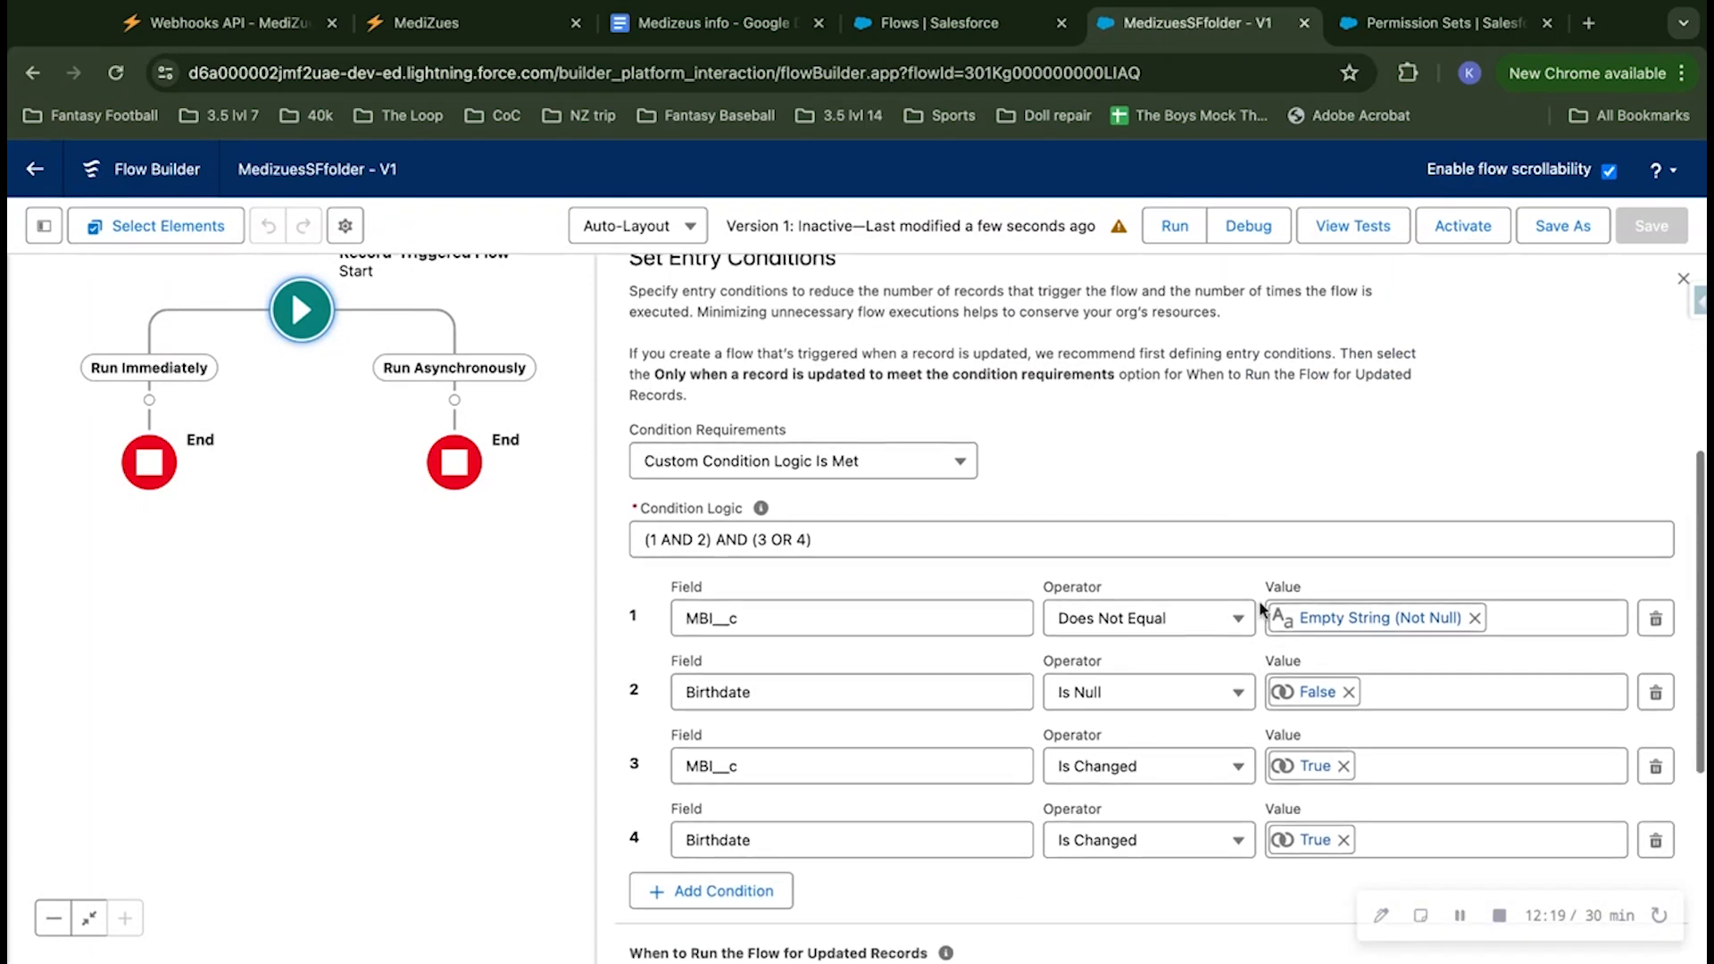
pyautogui.scroll(3, 1339, 357)
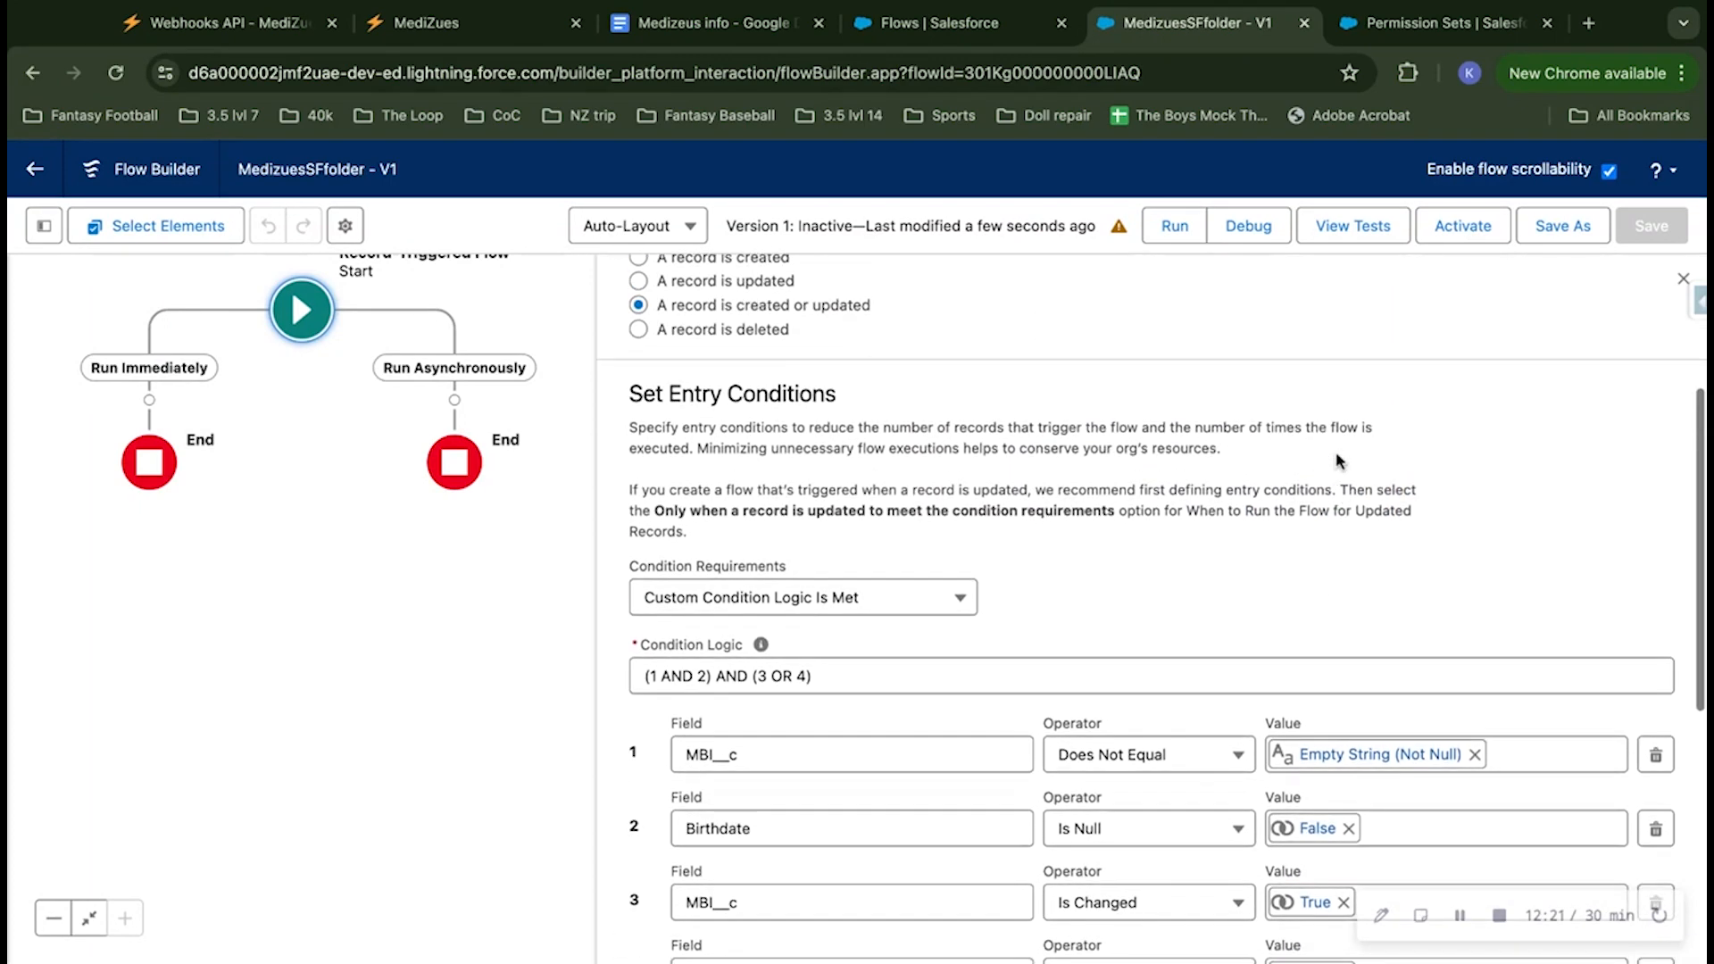
pyautogui.click(1681, 283)
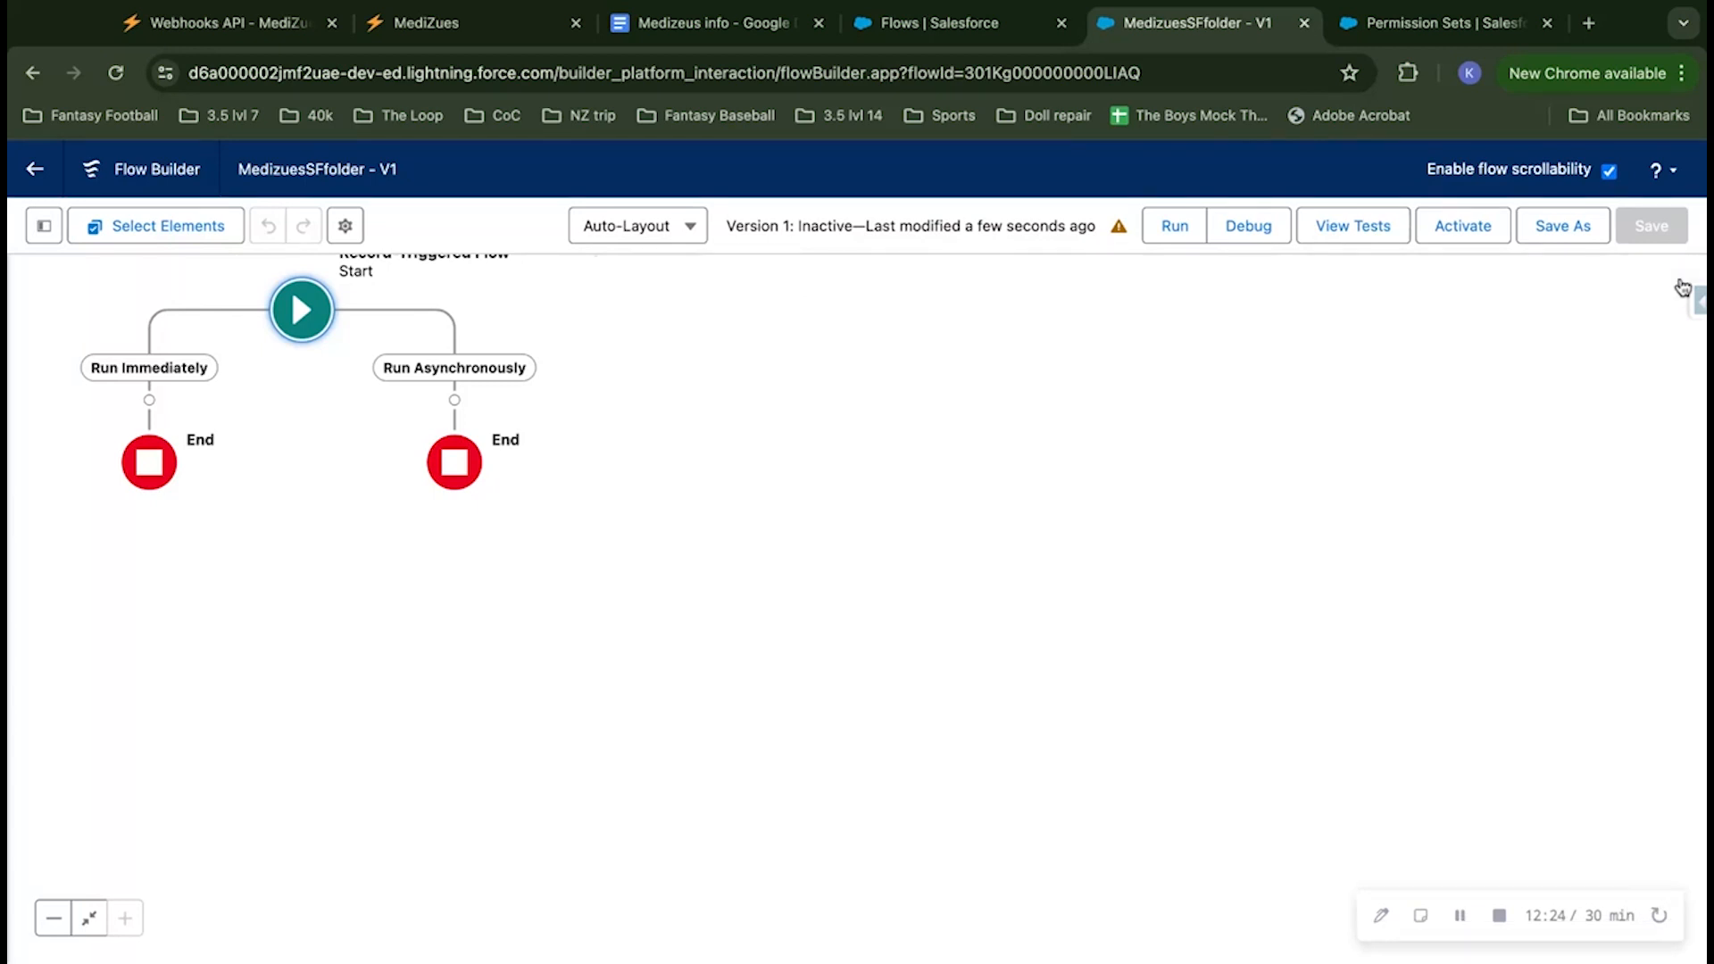
pyautogui.click(1121, 227)
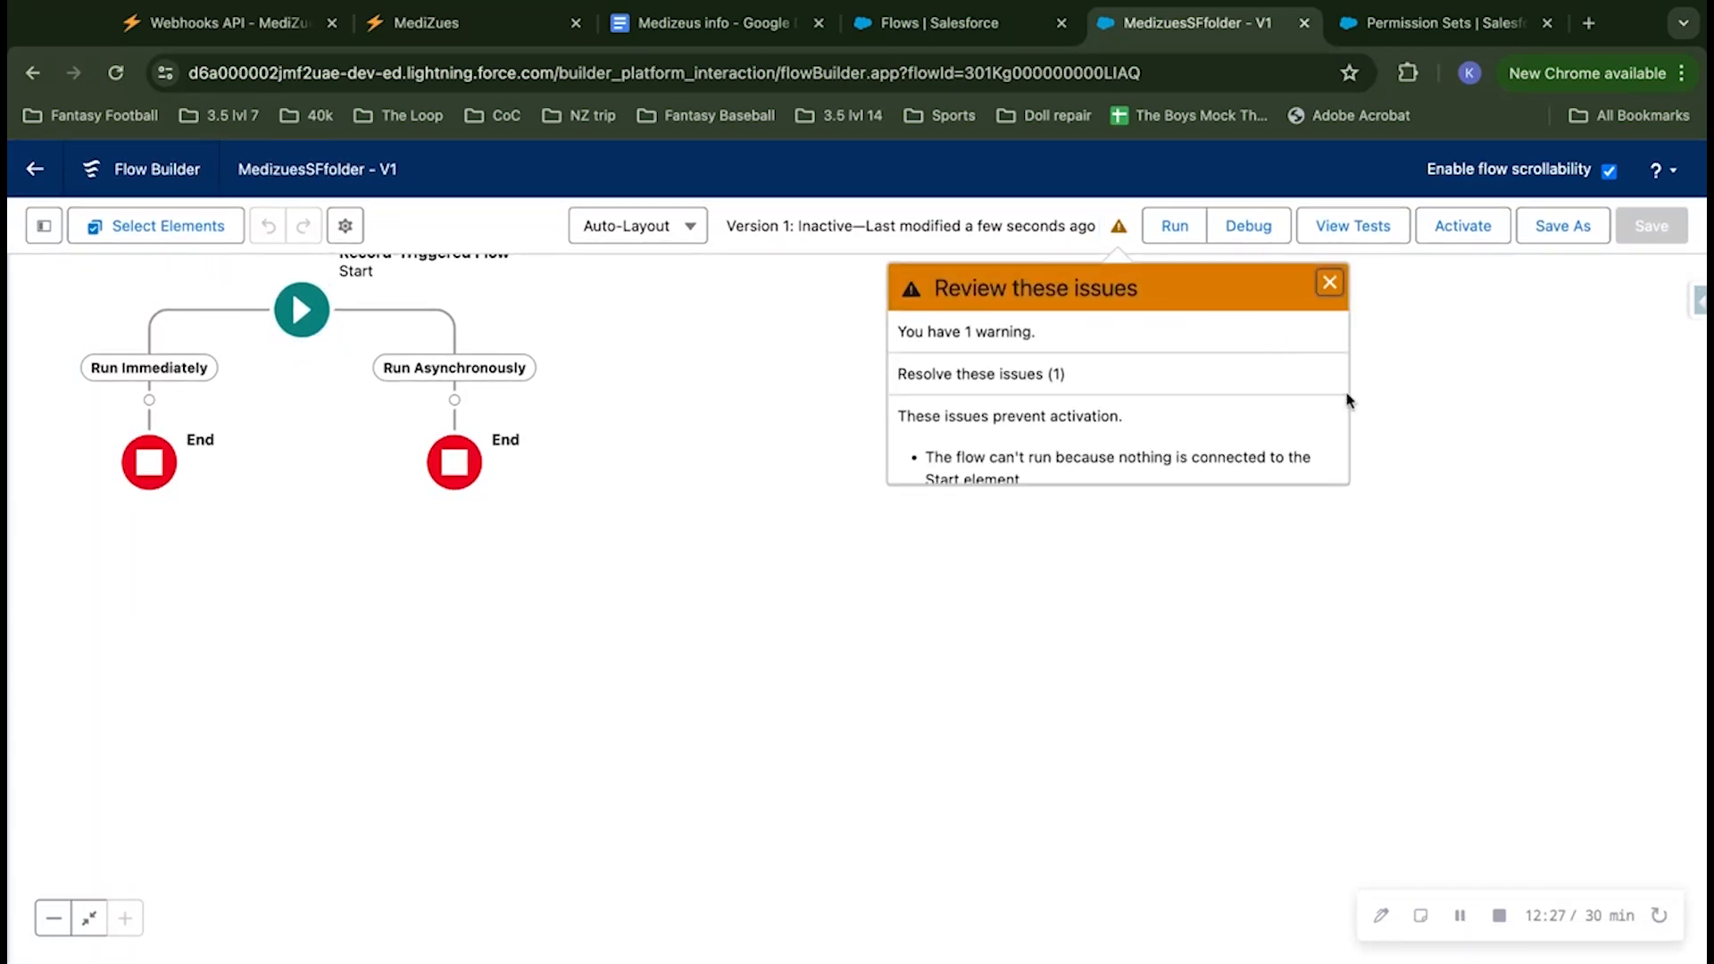
pyautogui.scroll(-1, 1309, 385)
pyautogui.click(1329, 282)
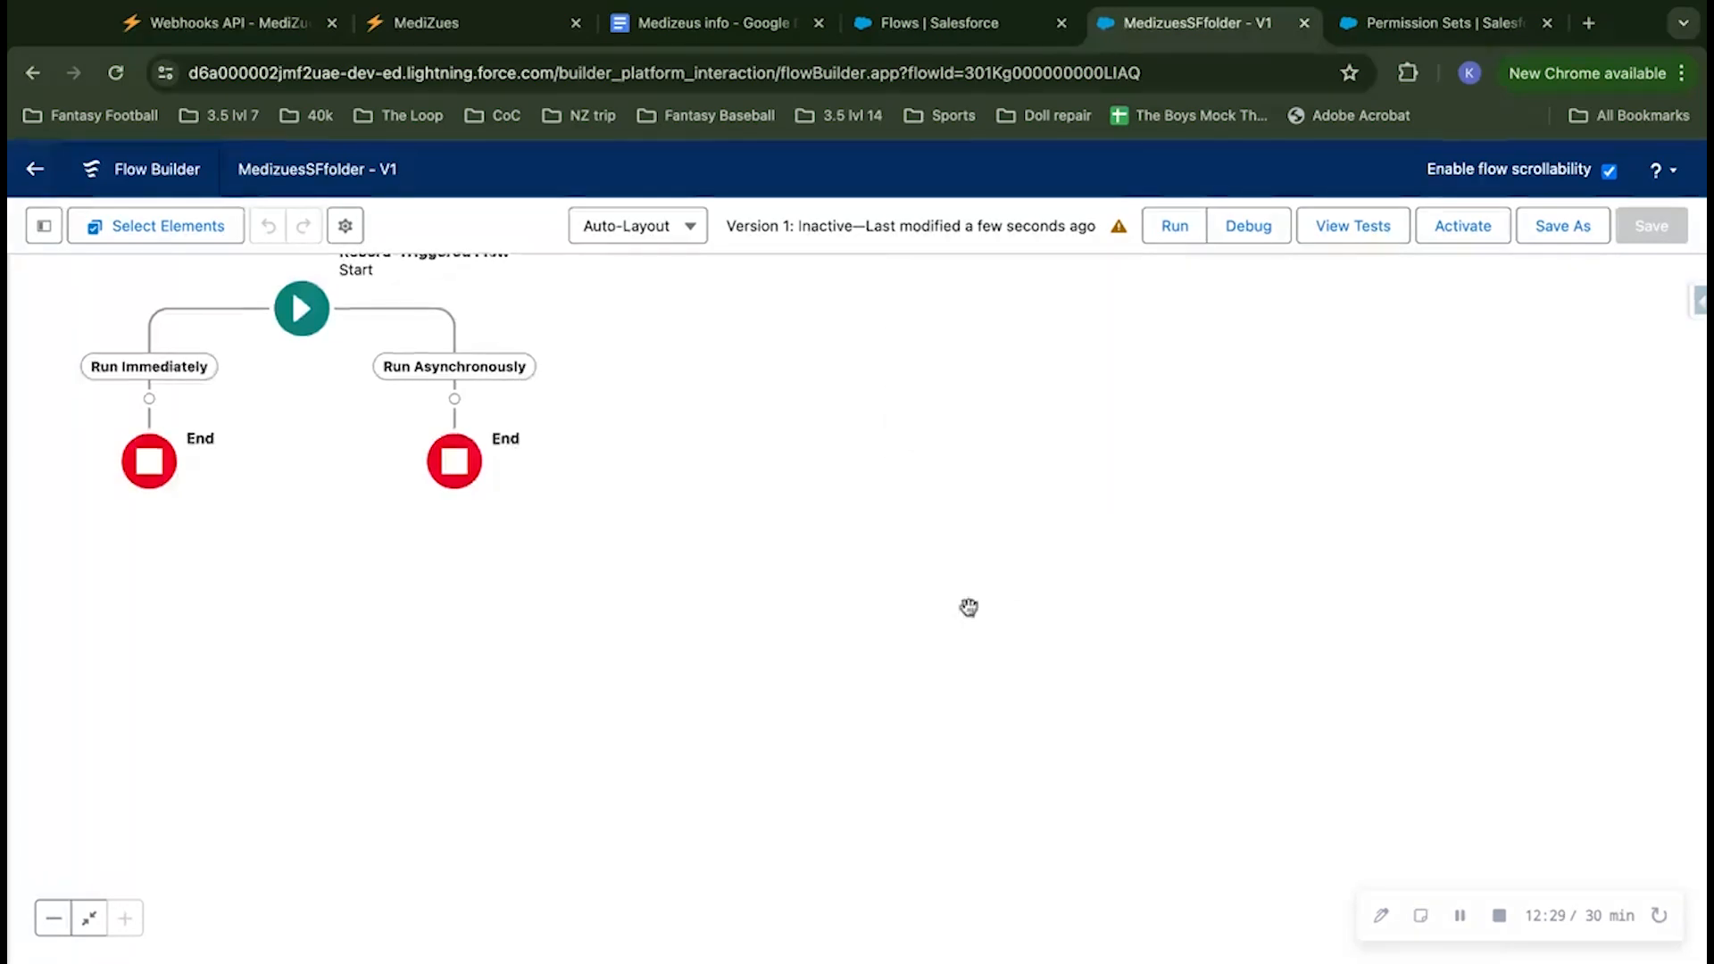
# Step: Add an Action element on the Run Asynchronously path and start creating an HTTP callout for it
pyautogui.moveTo(968, 604); pyautogui.dragTo(1376, 675)
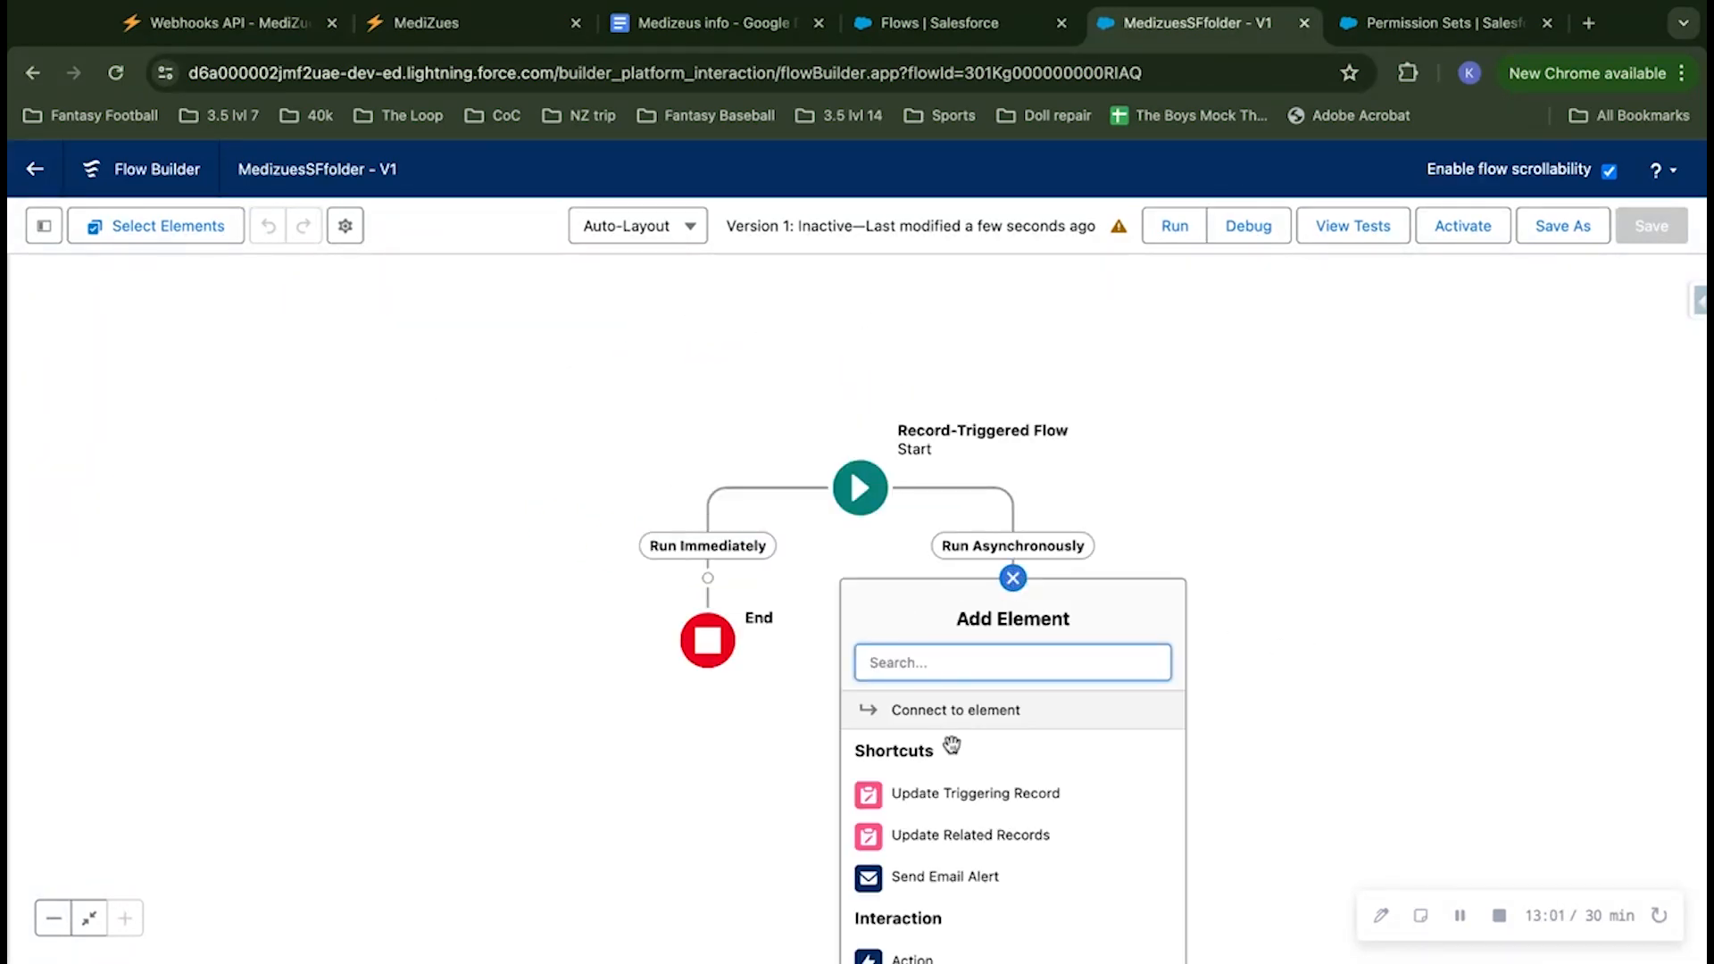
pyautogui.scroll(-1, 948, 766)
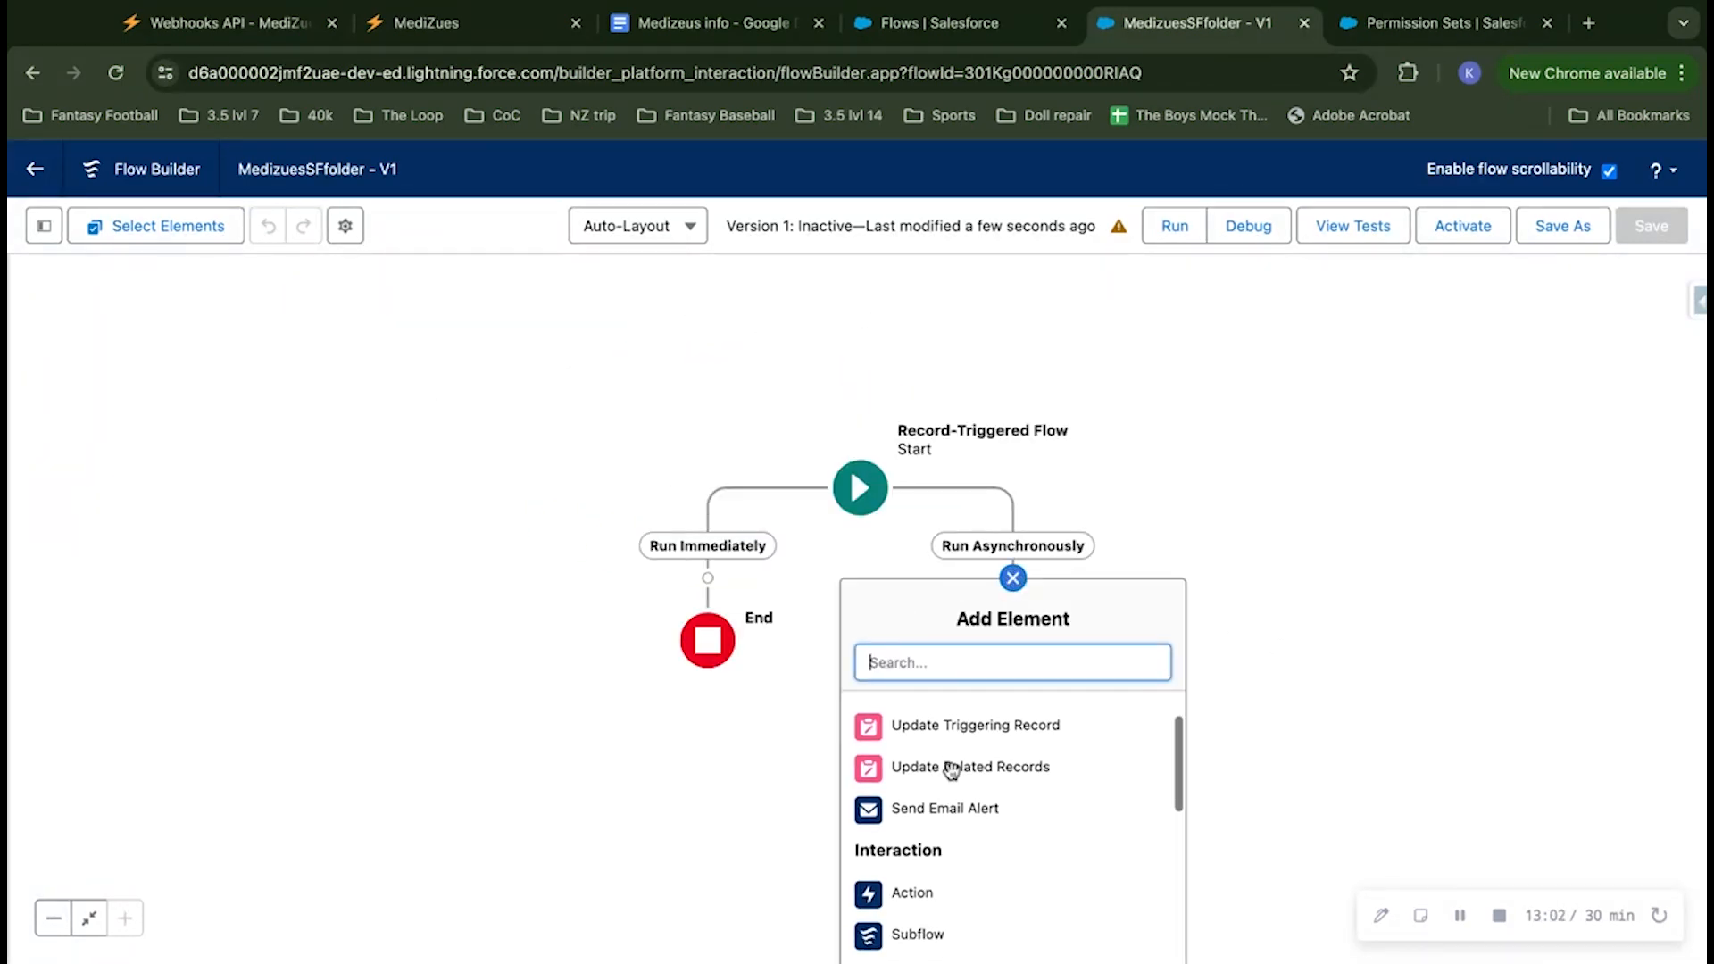
pyautogui.click(946, 905)
pyautogui.scroll(-5, 497, 700)
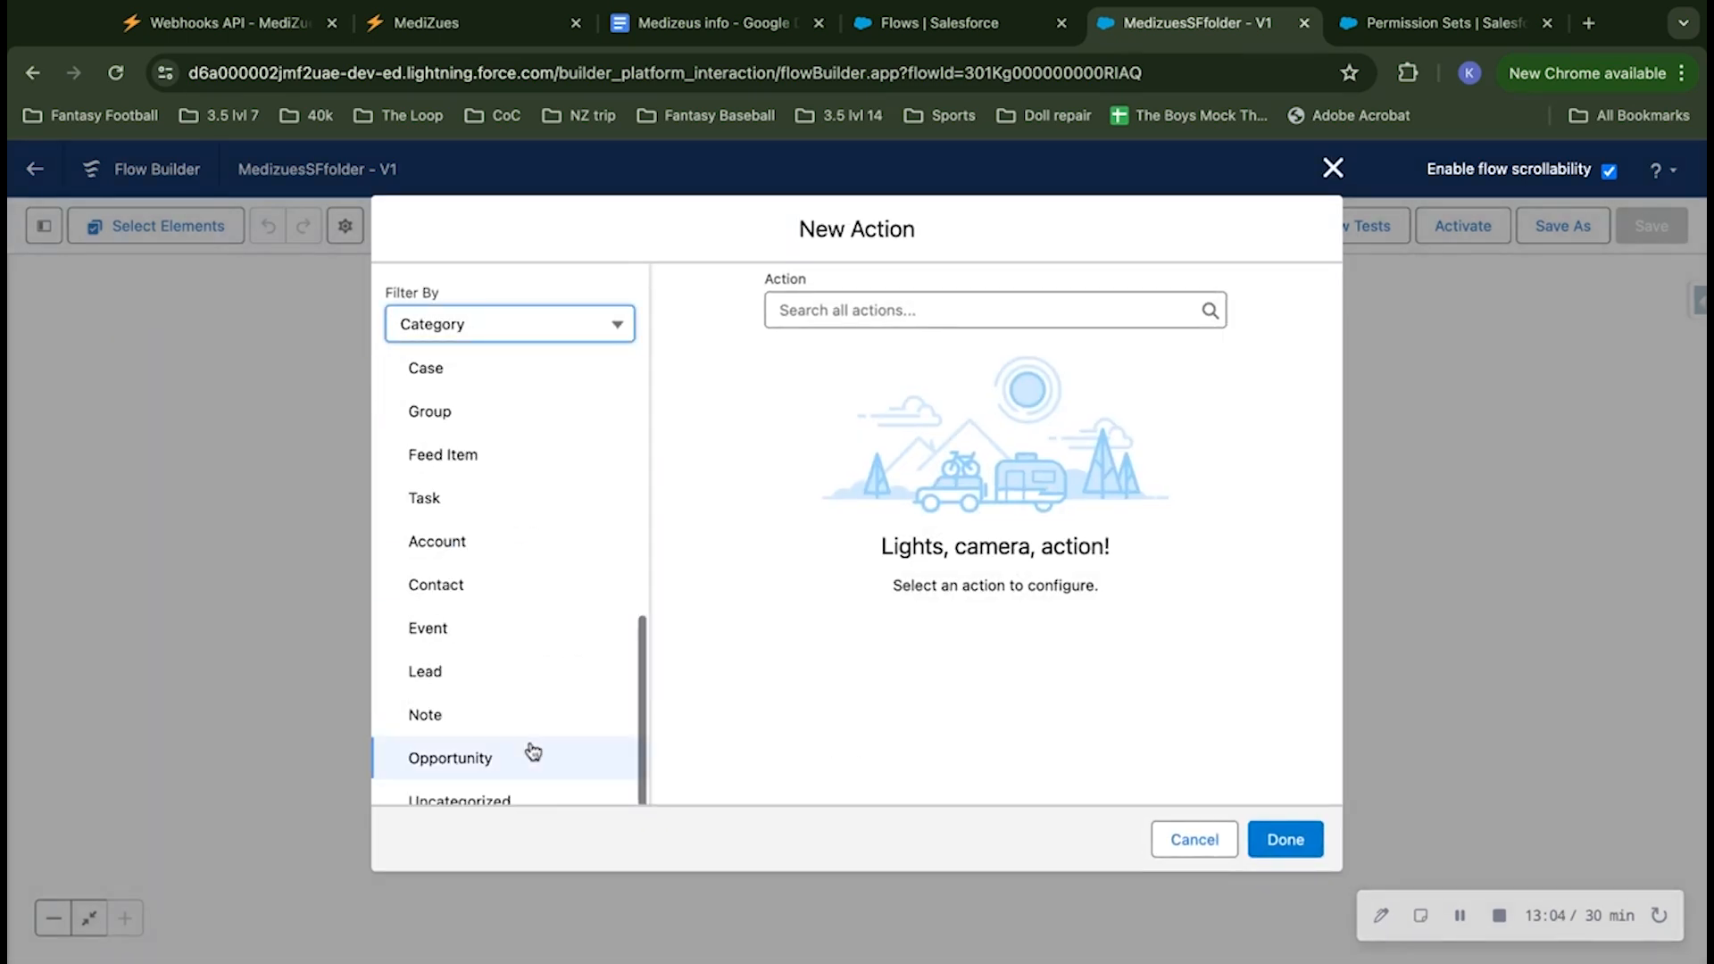
pyautogui.click(531, 743)
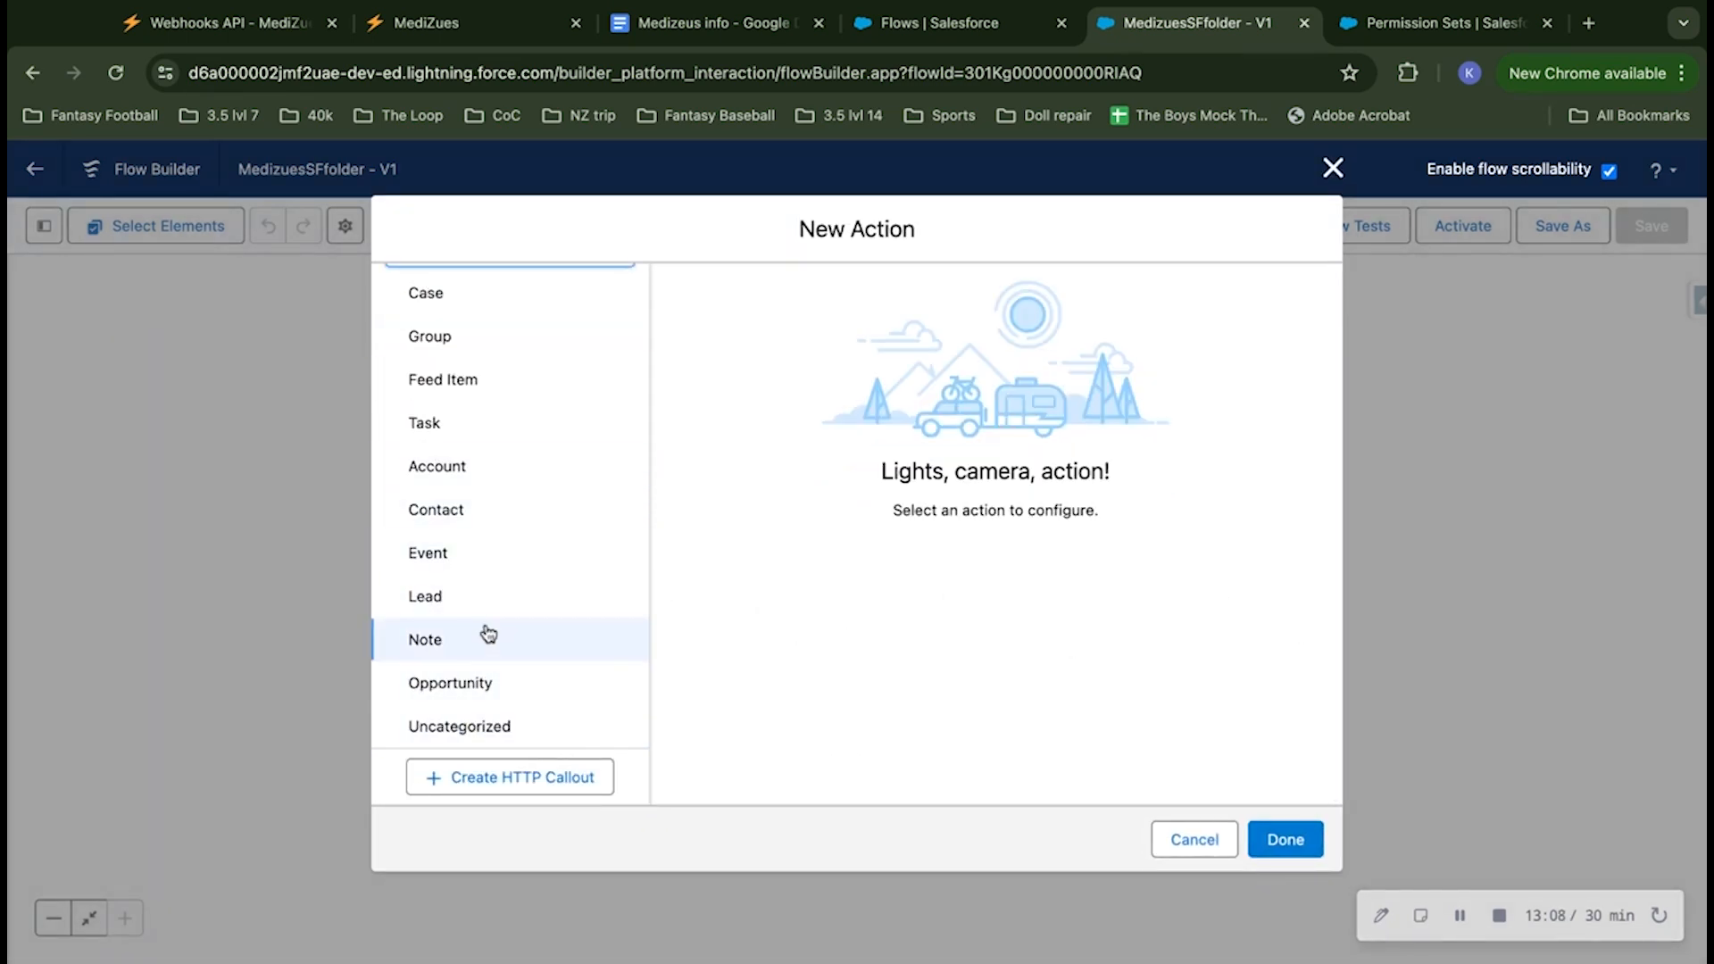
pyautogui.click(481, 777)
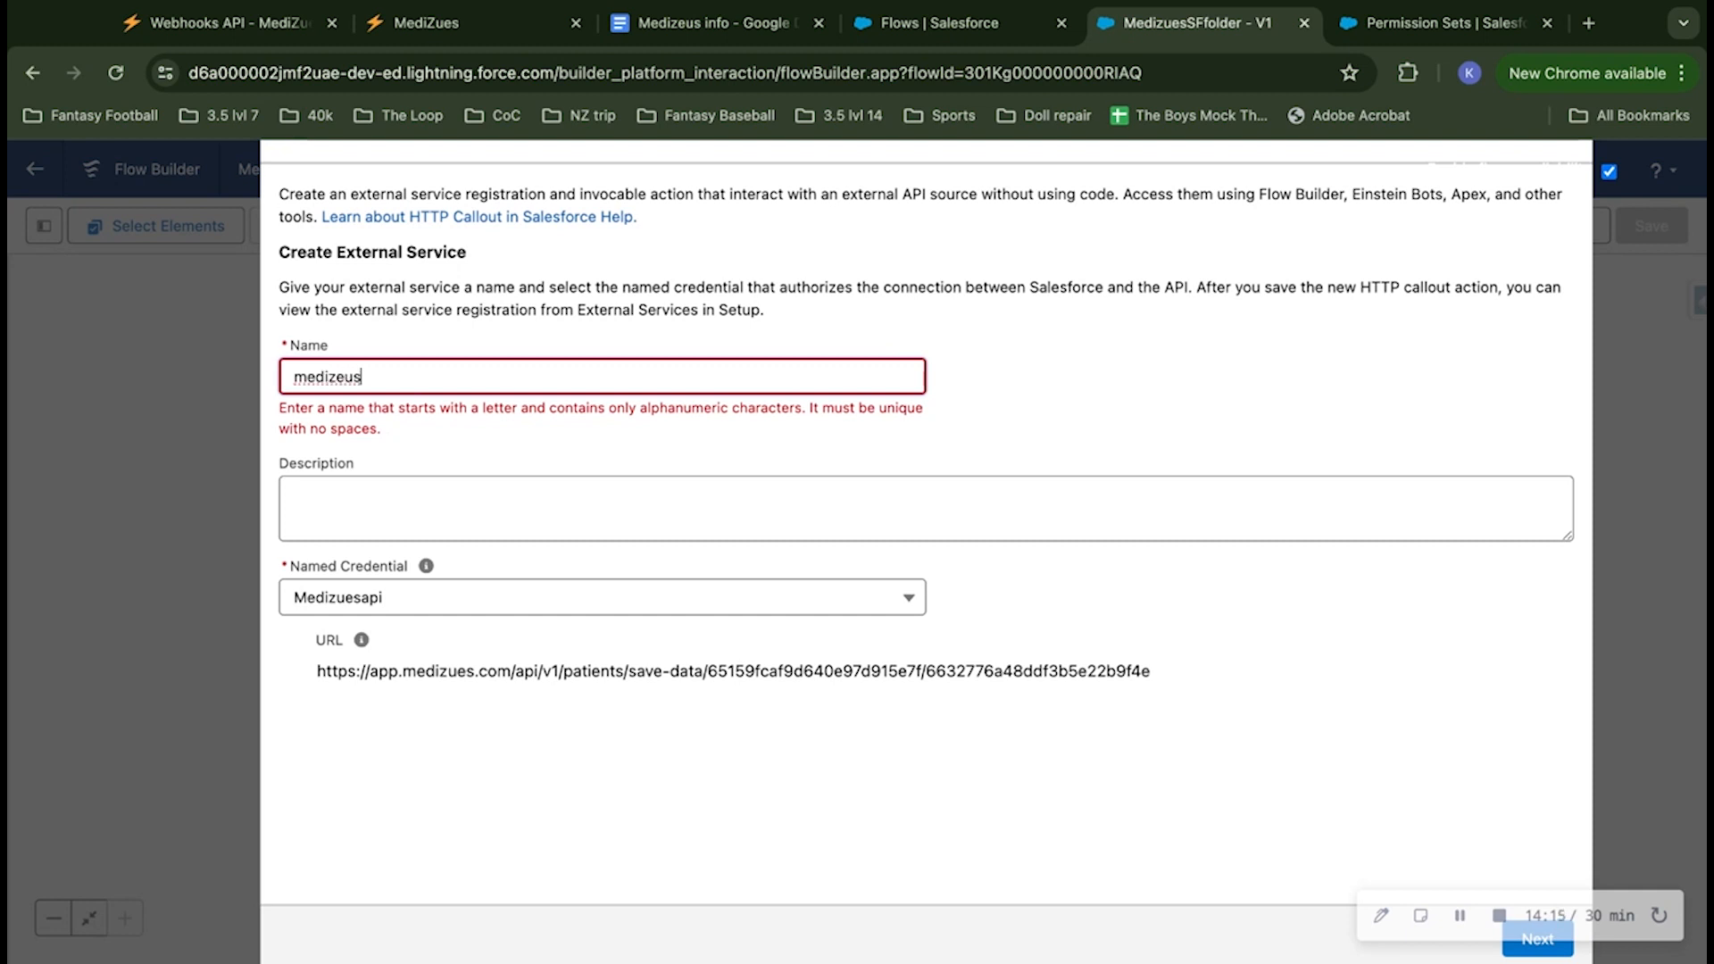
# Step: Name the external service medizeussffolder with the named credential Medizuesapi, and continue to the invocable action settings
pyautogui.write('sffolder')
pyautogui.click(1456, 625)
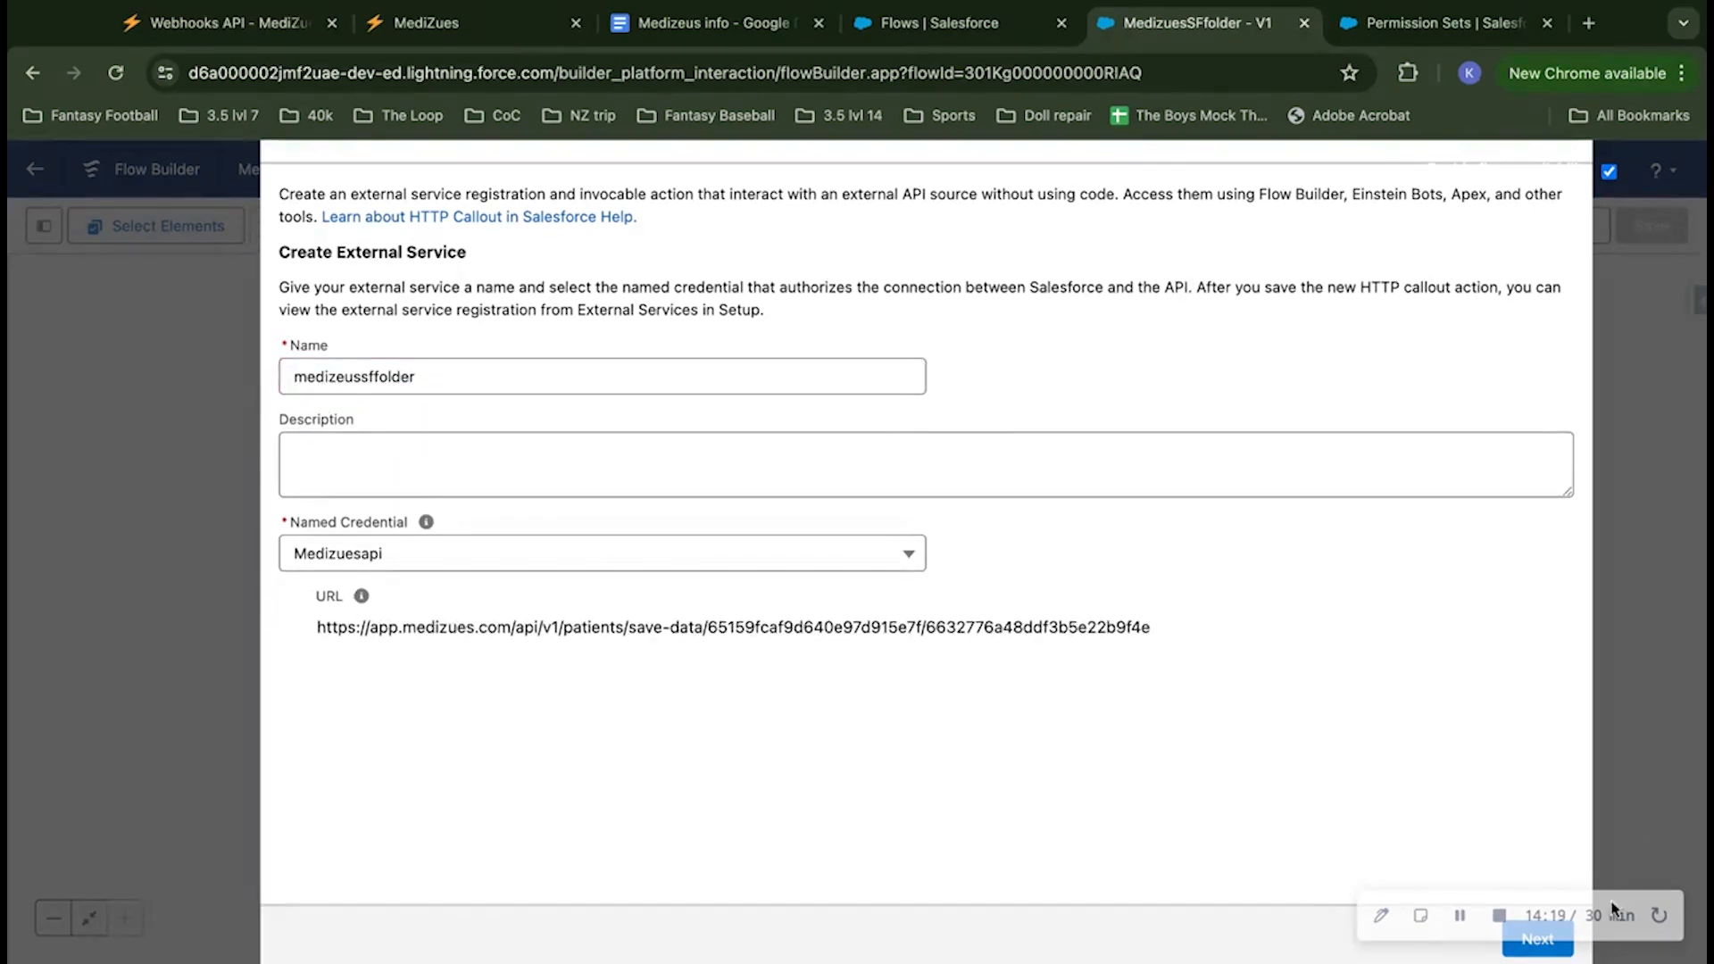
pyautogui.click(1533, 954)
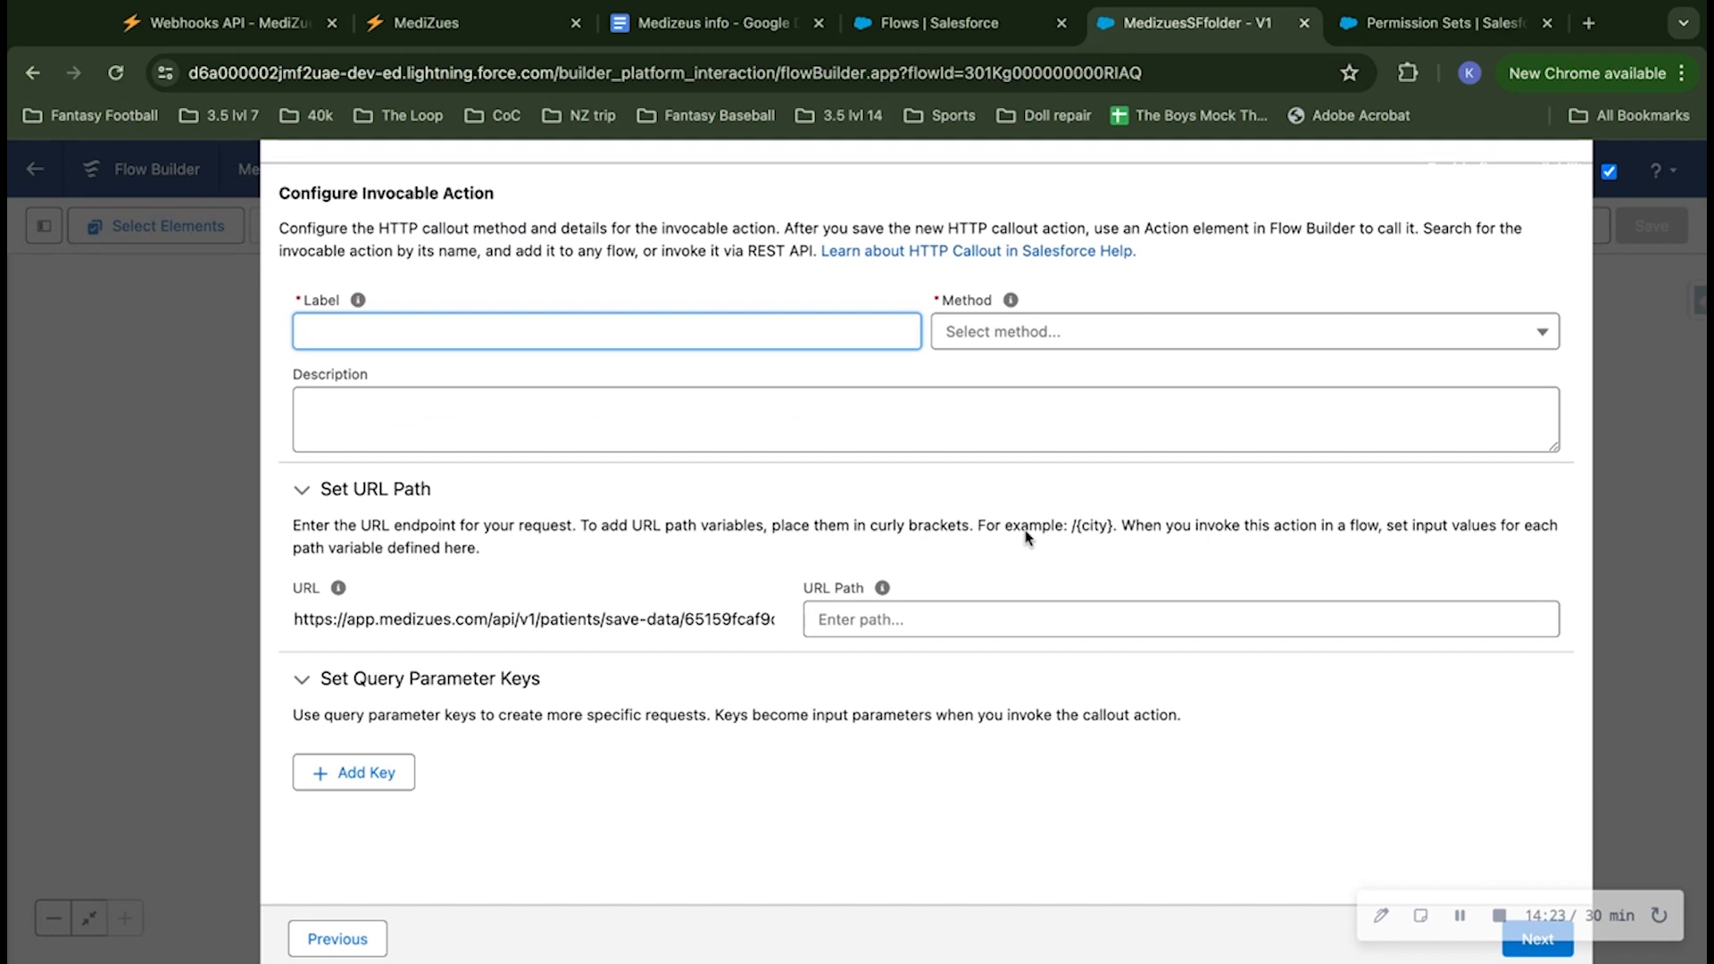
# Step: Configure the invocable action with the label medizeusapicreate and the POST method, check its URL, and continue to the sample request
pyautogui.click(1026, 339)
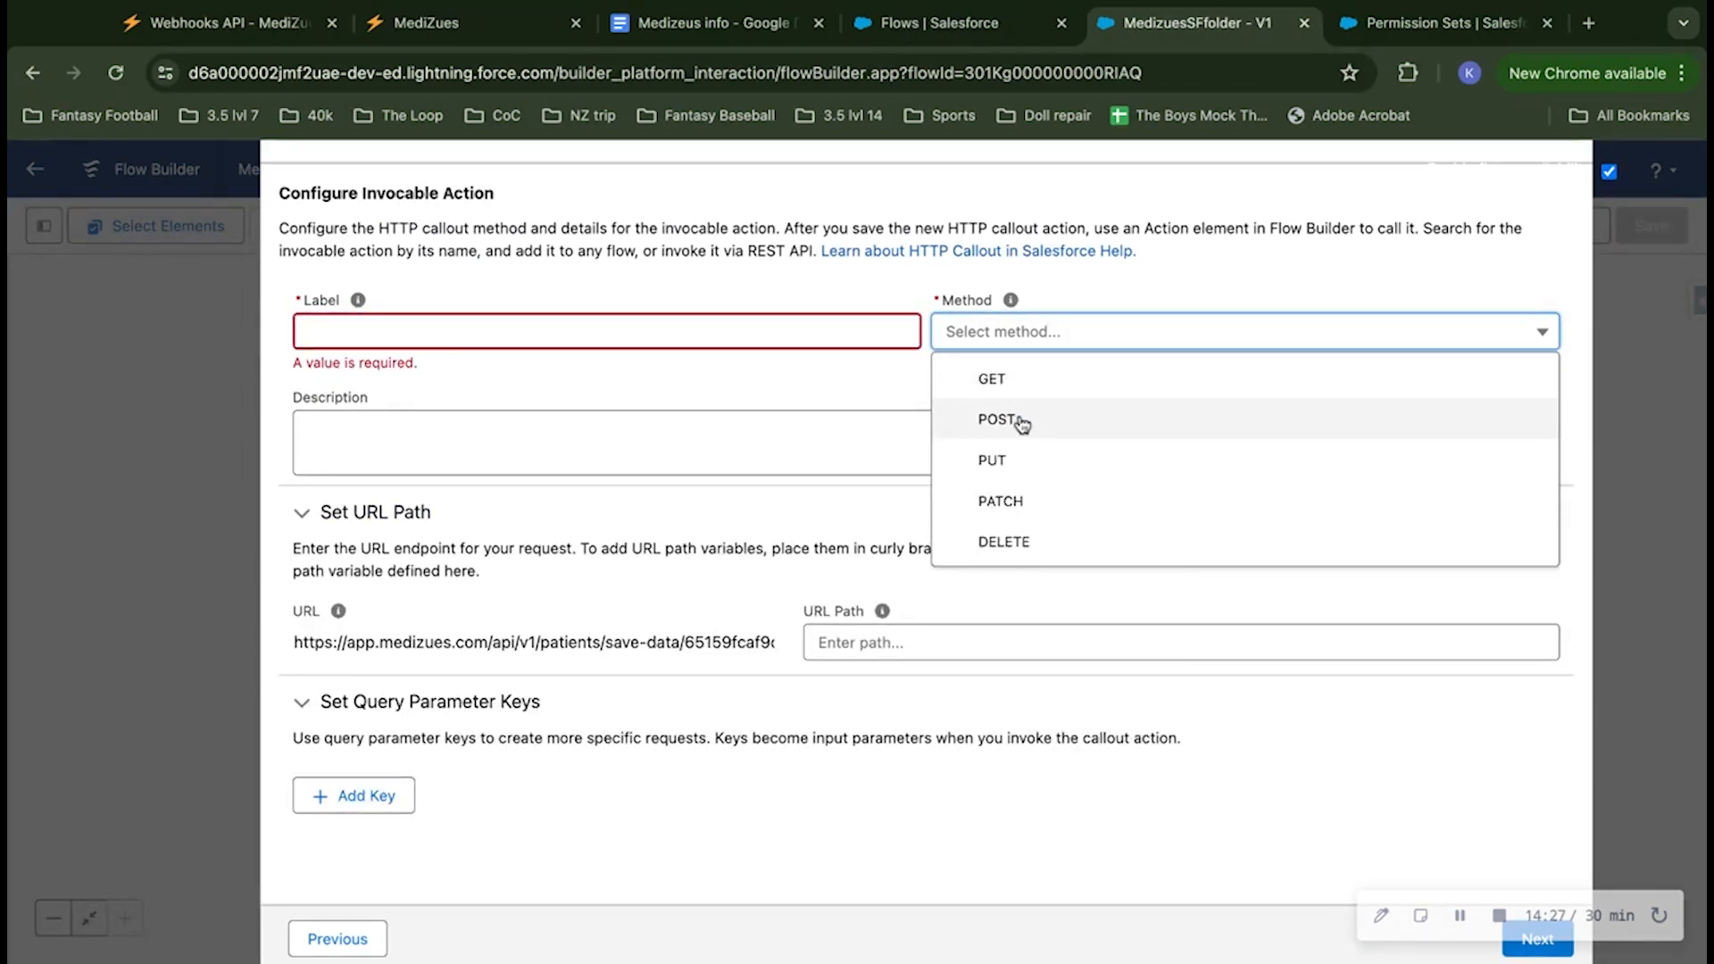
pyautogui.click(1019, 424)
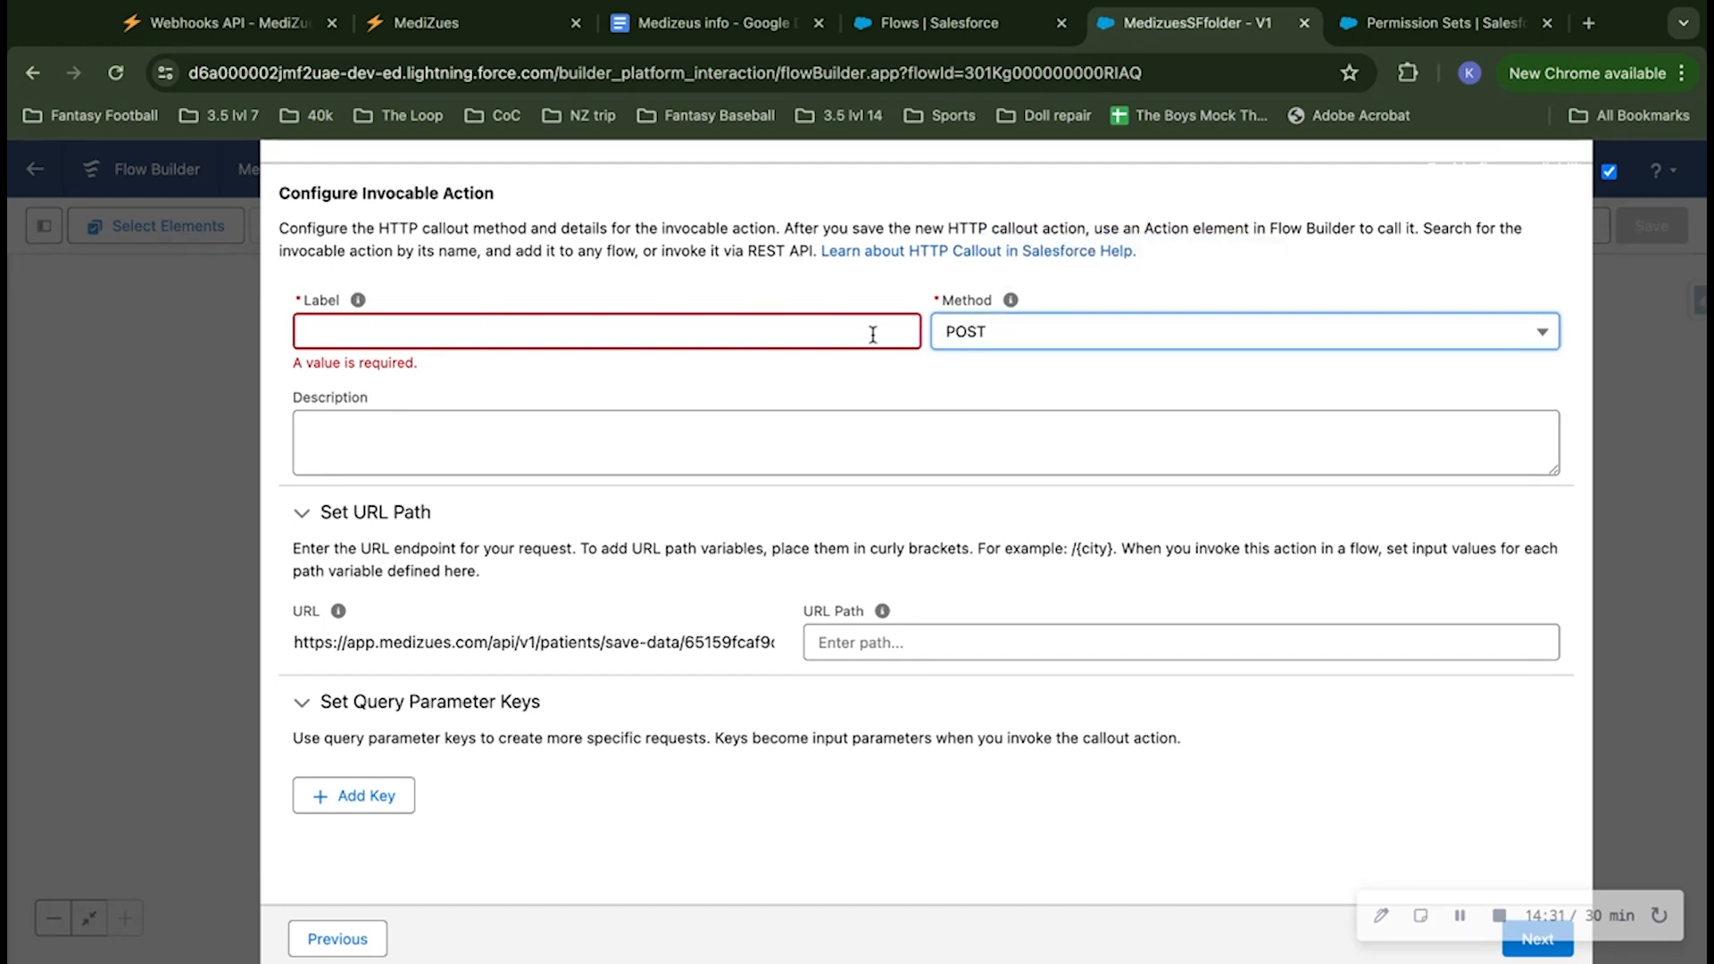
pyautogui.click(803, 335)
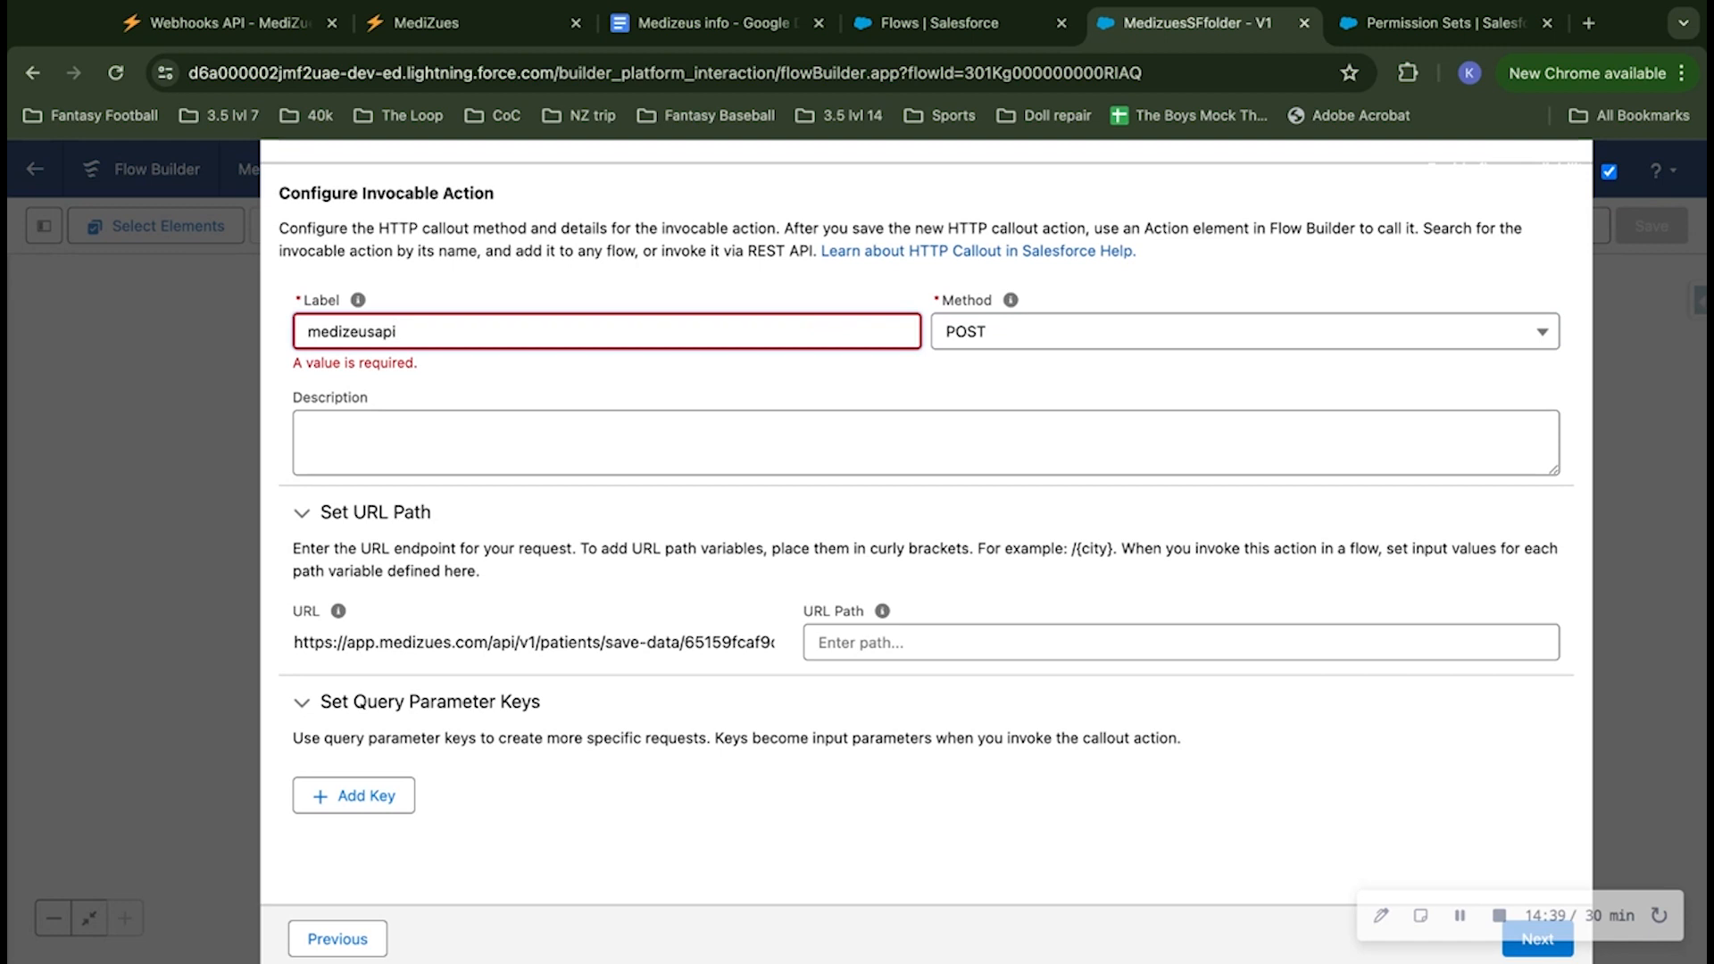
pyautogui.write('medizeusapicreate')
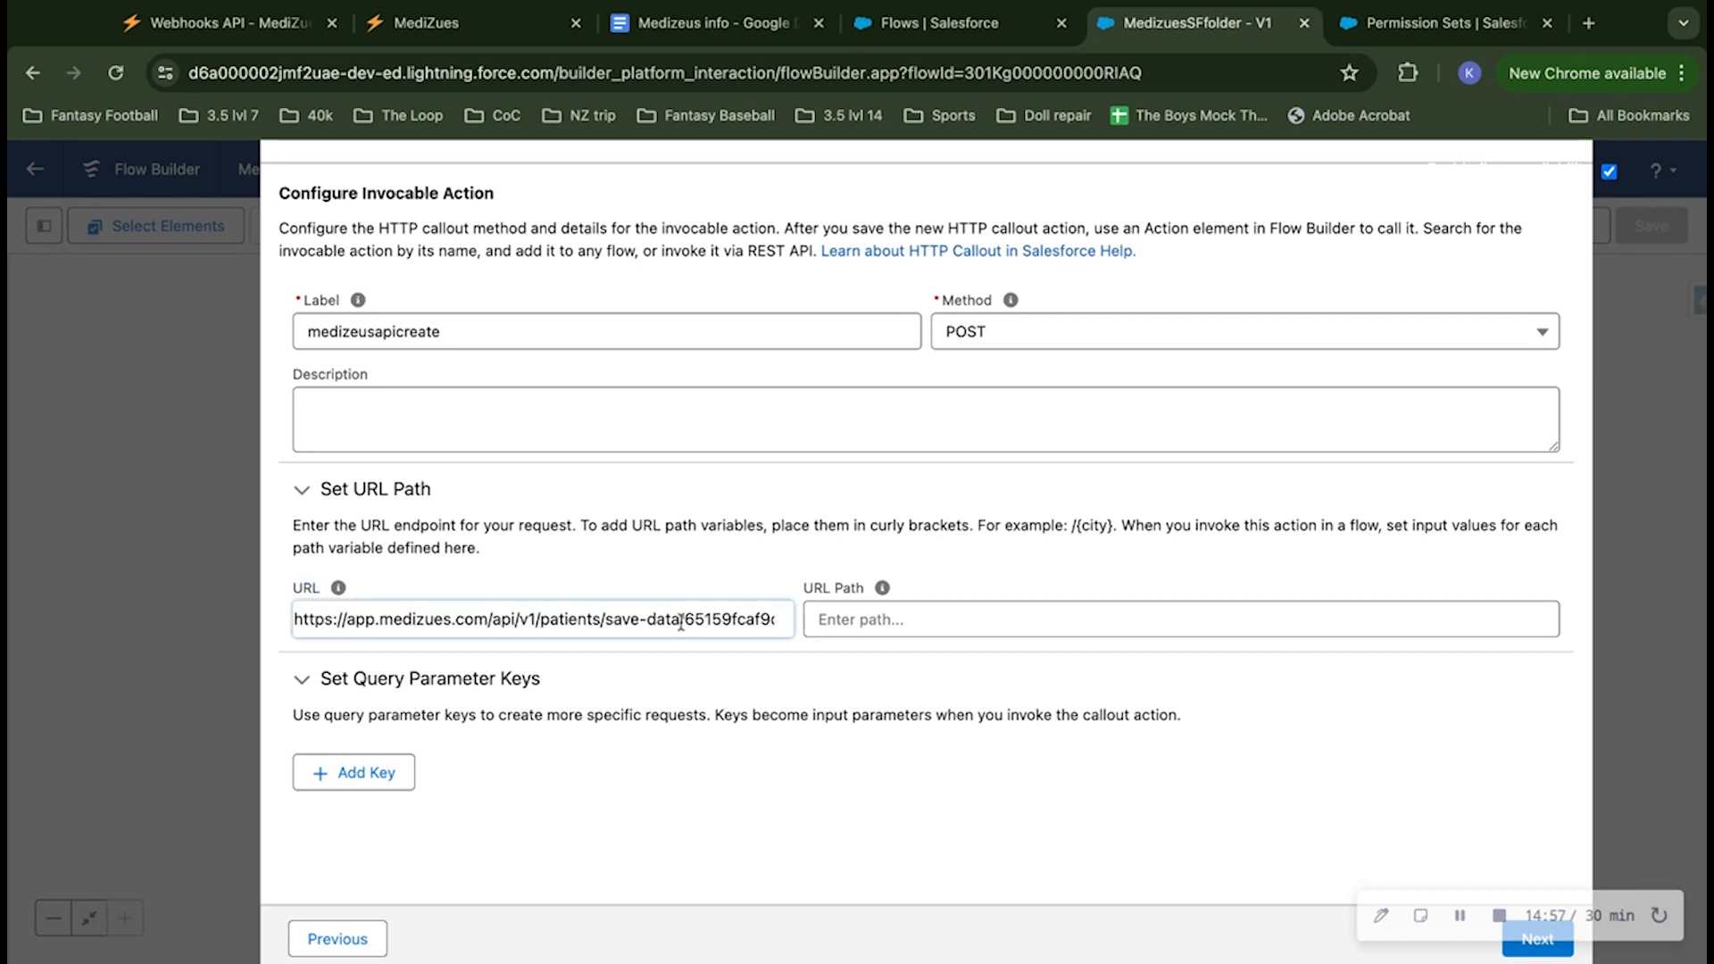
pyautogui.moveTo(680, 621); pyautogui.dragTo(805, 625)
pyautogui.click(710, 601)
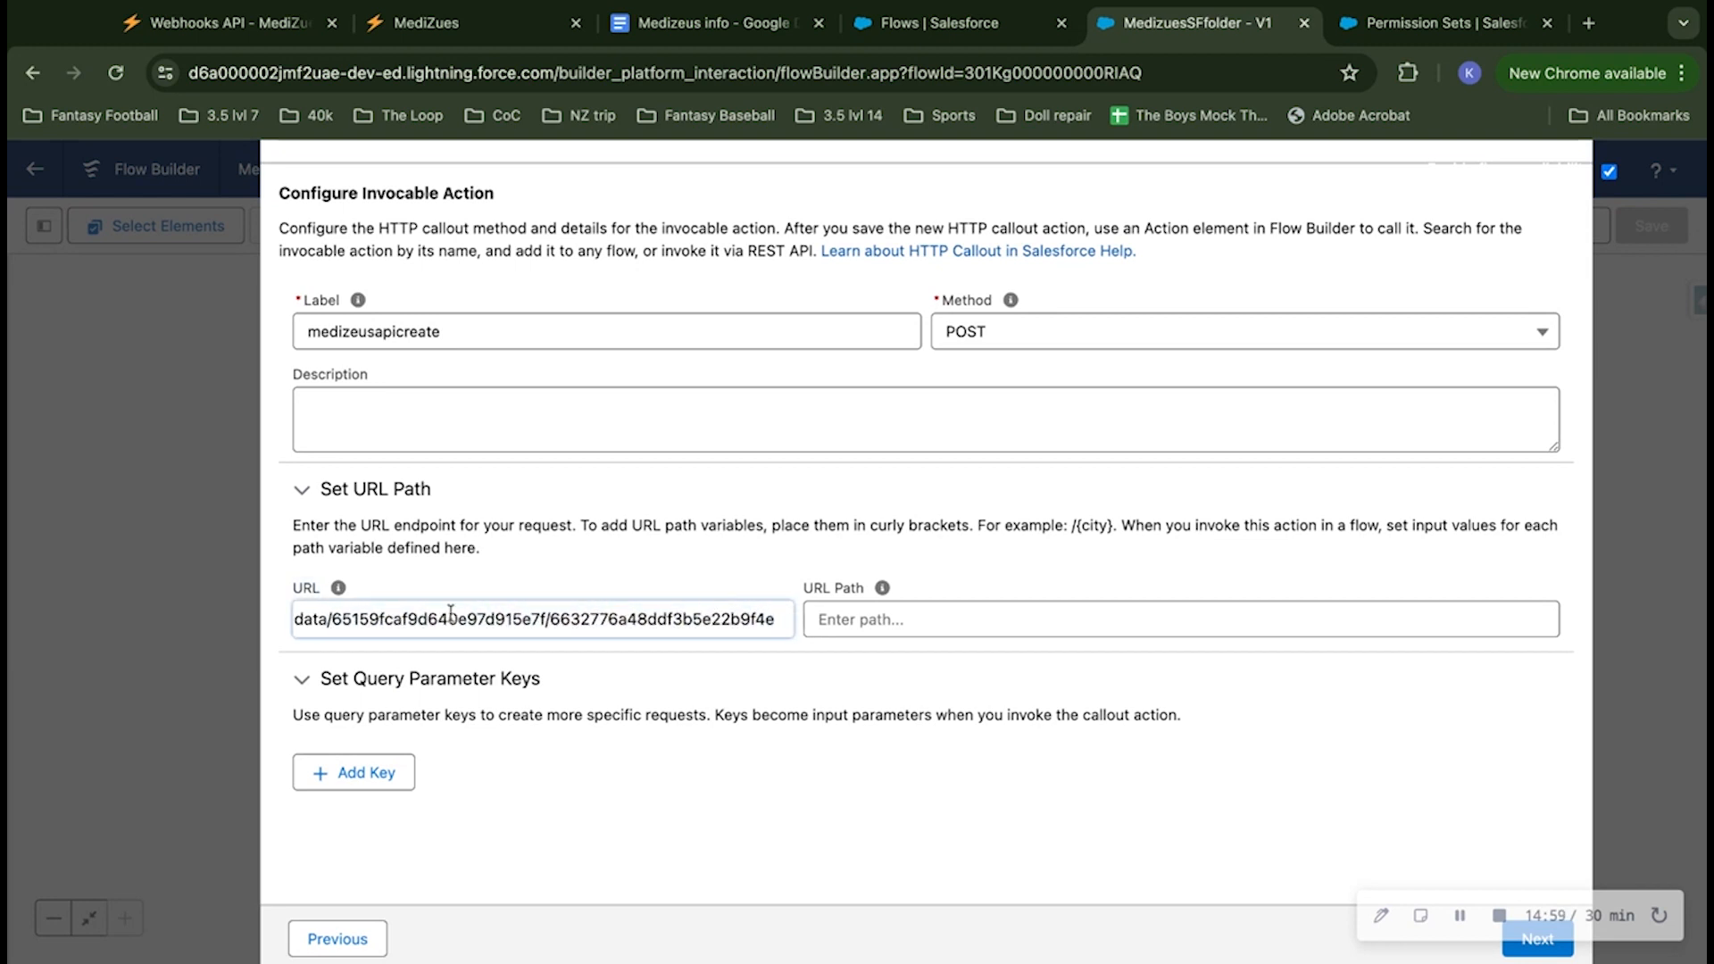
pyautogui.keyDown('shift'); pyautogui.click(329, 625); pyautogui.keyUp('shift')
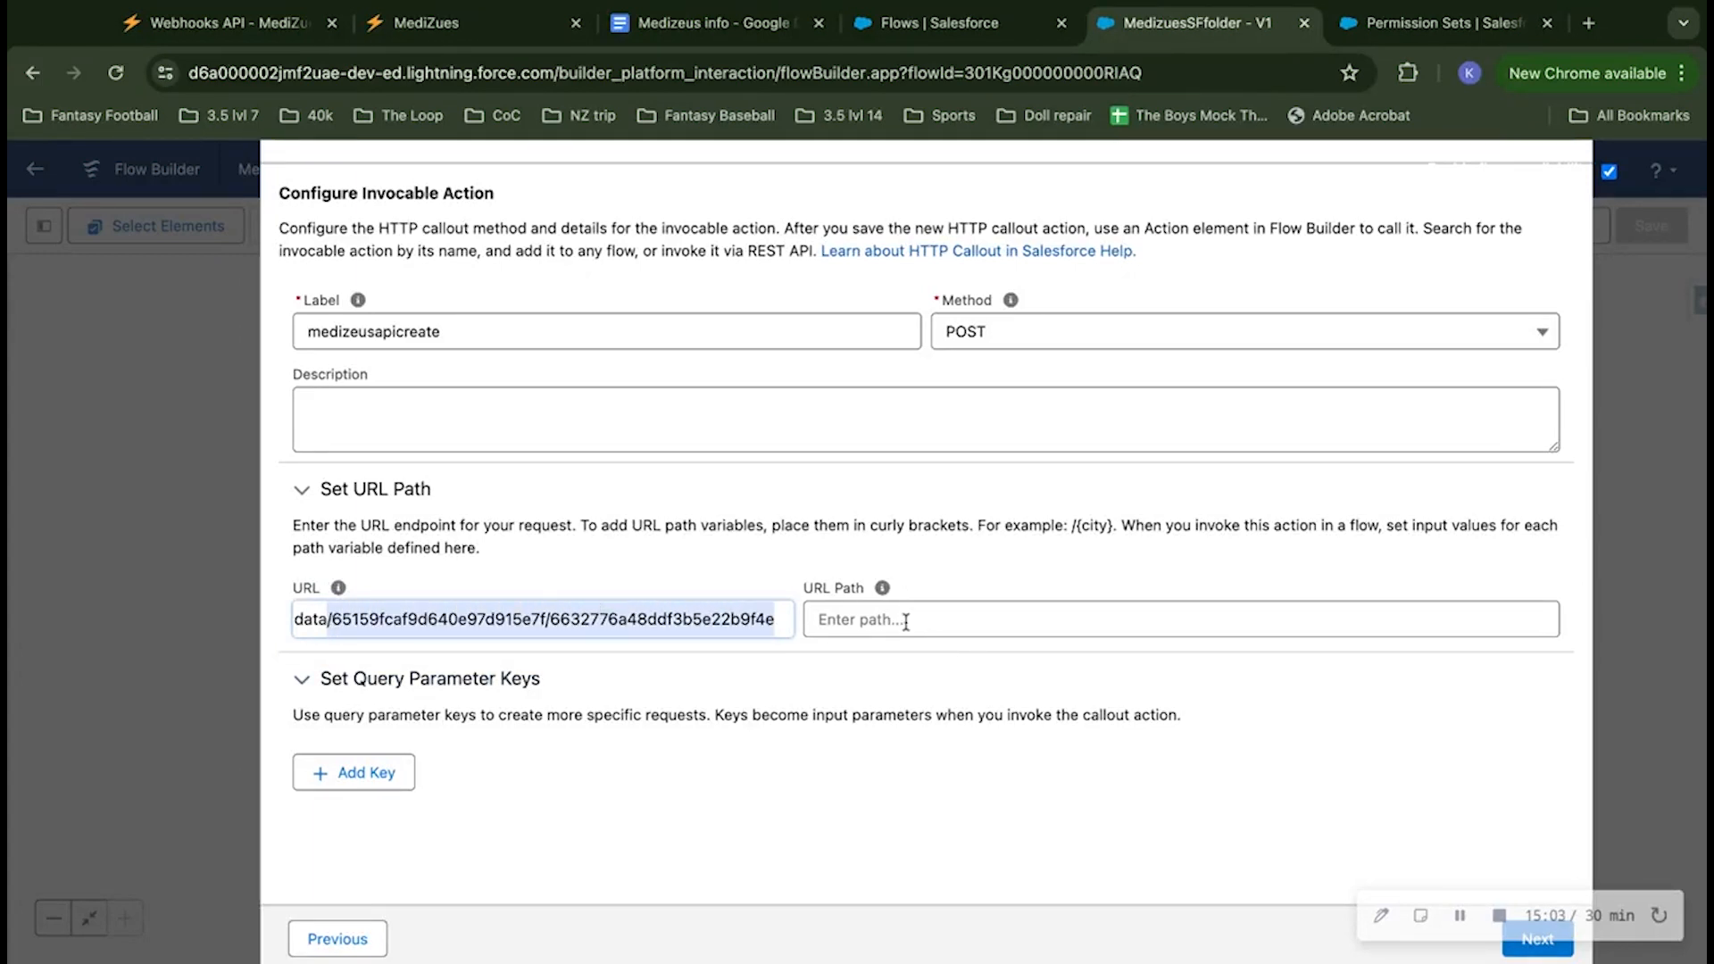
pyautogui.click(888, 554)
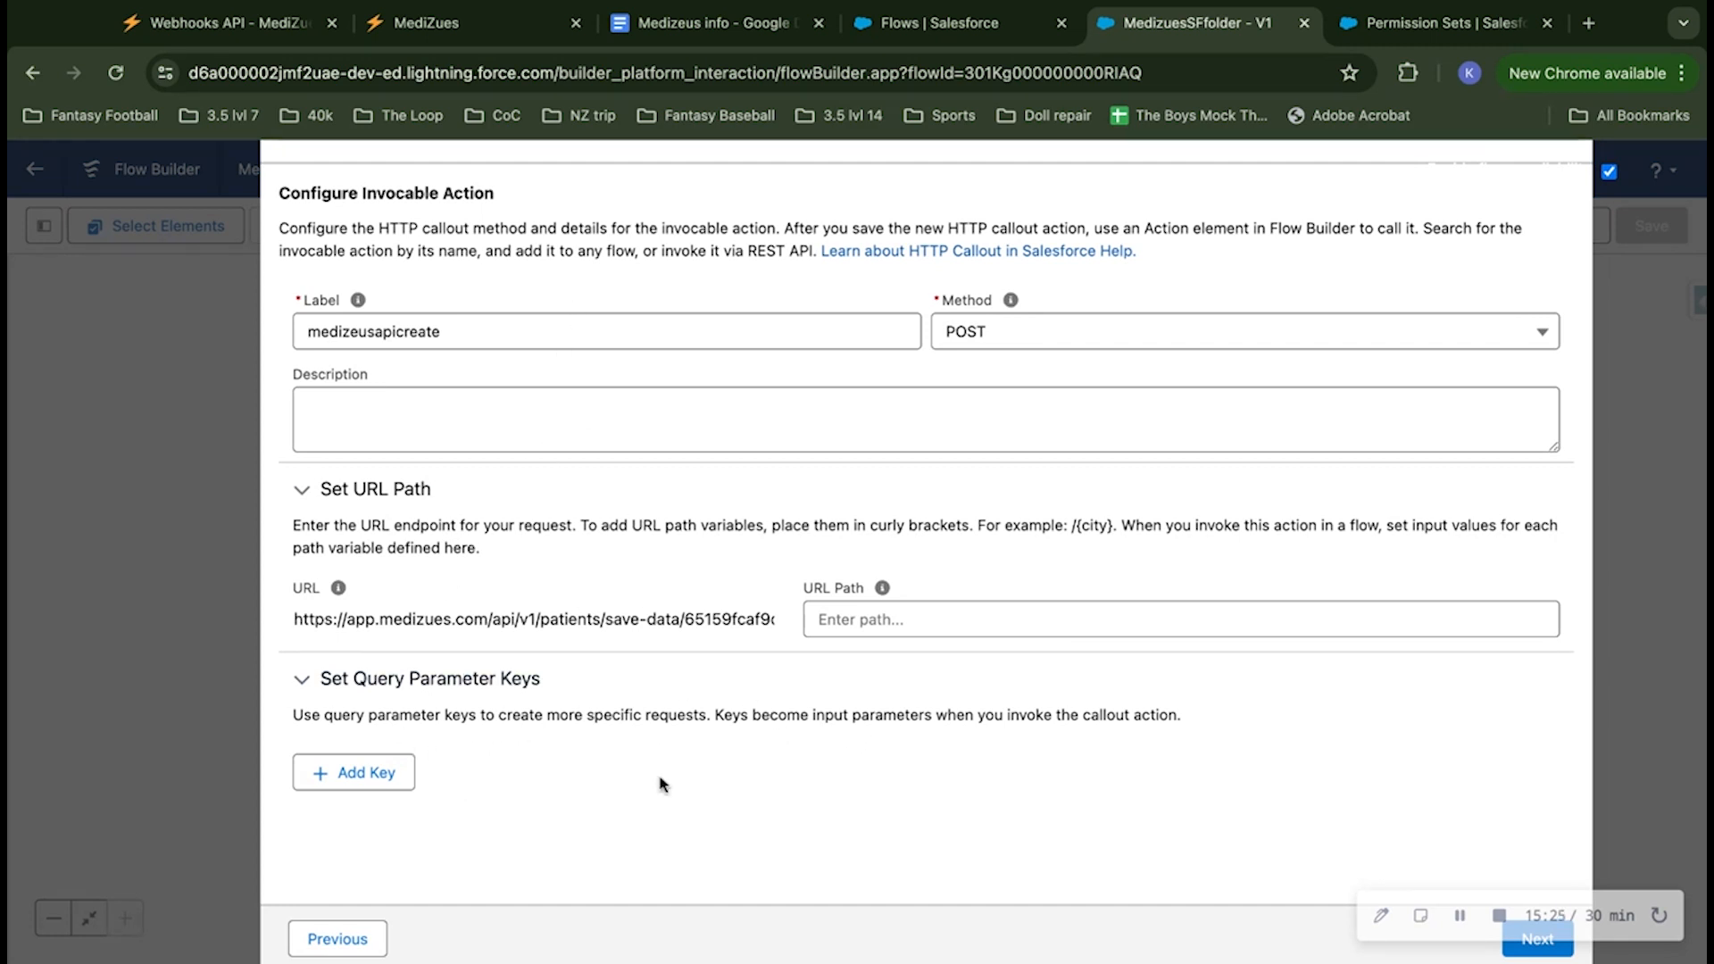
pyautogui.click(1523, 950)
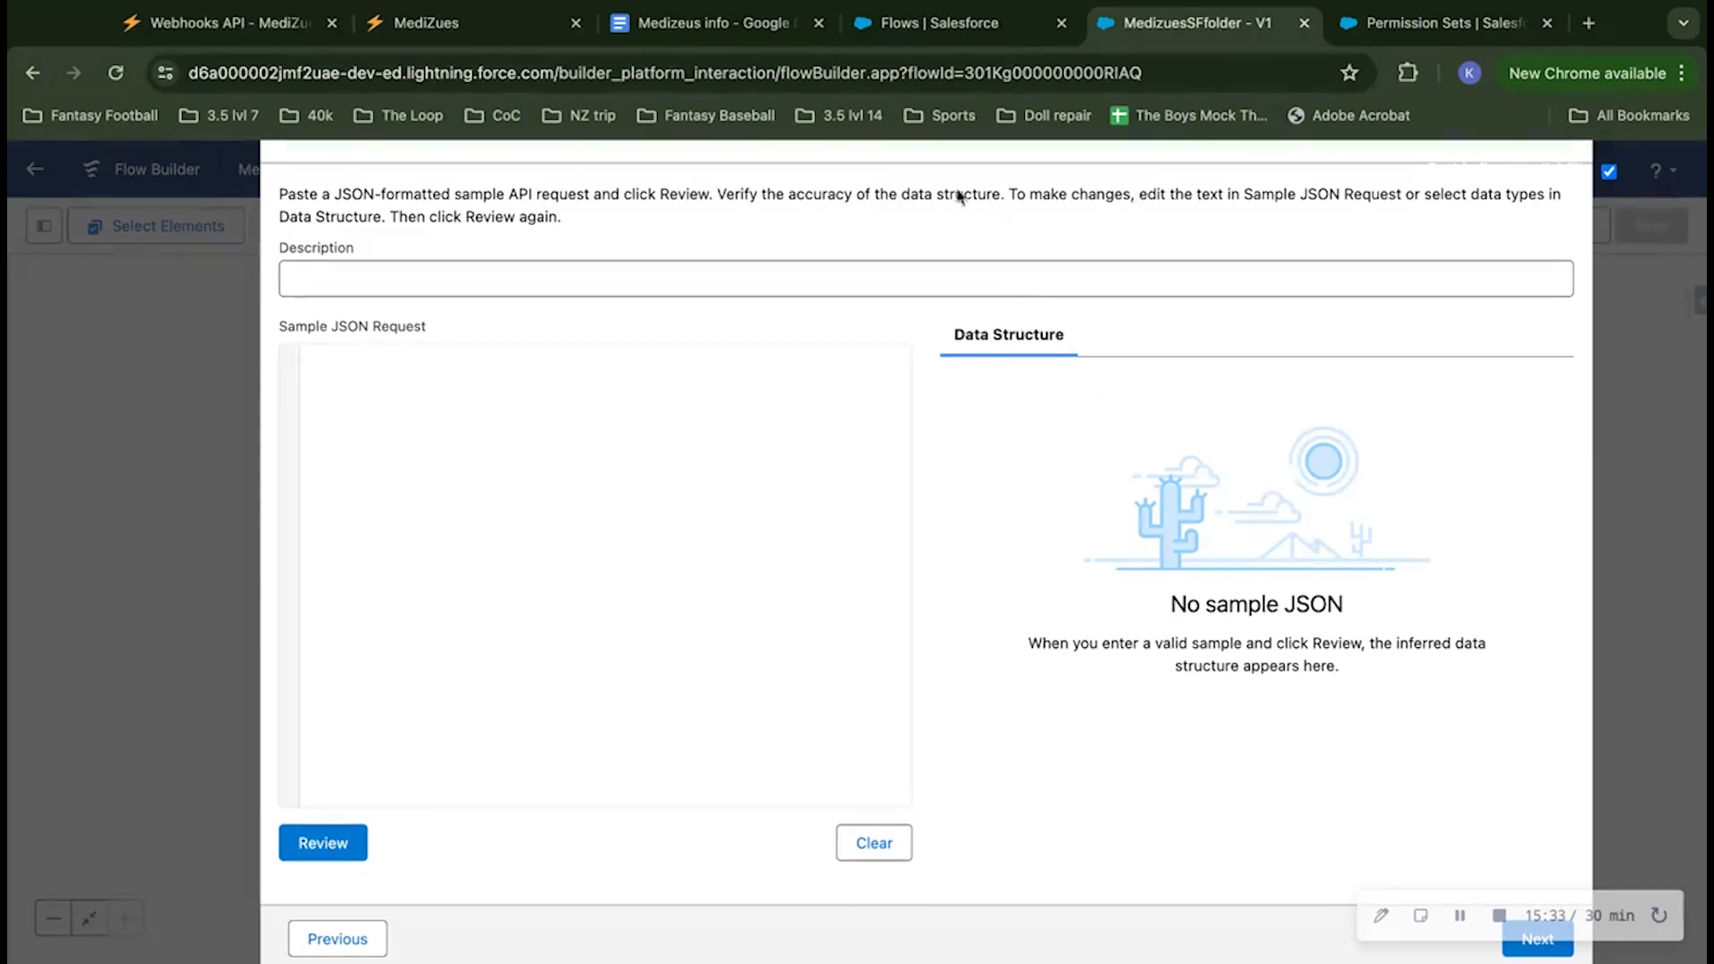
# Step: Copy the DOB and MBI schema from the Medizeus info Google Doc into the callout's sample JSON request and generate its data structure
pyautogui.click(724, 28)
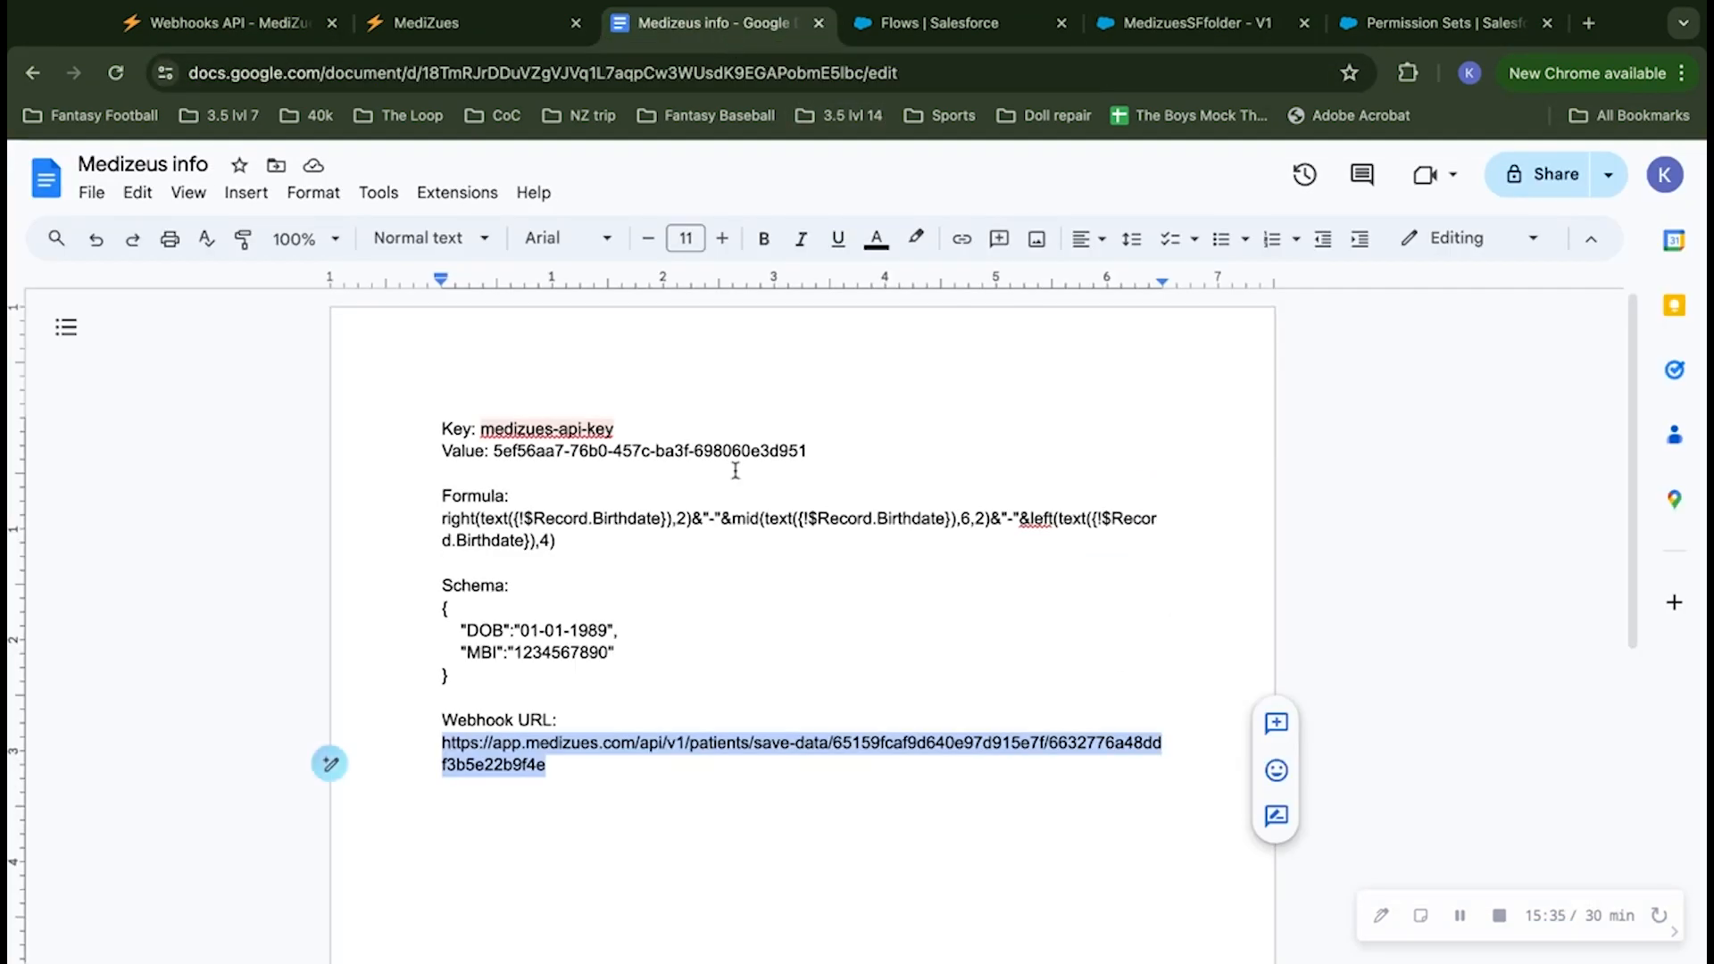
pyautogui.click(451, 607)
pyautogui.moveTo(444, 608); pyautogui.dragTo(506, 681)
pyautogui.press('super+c')
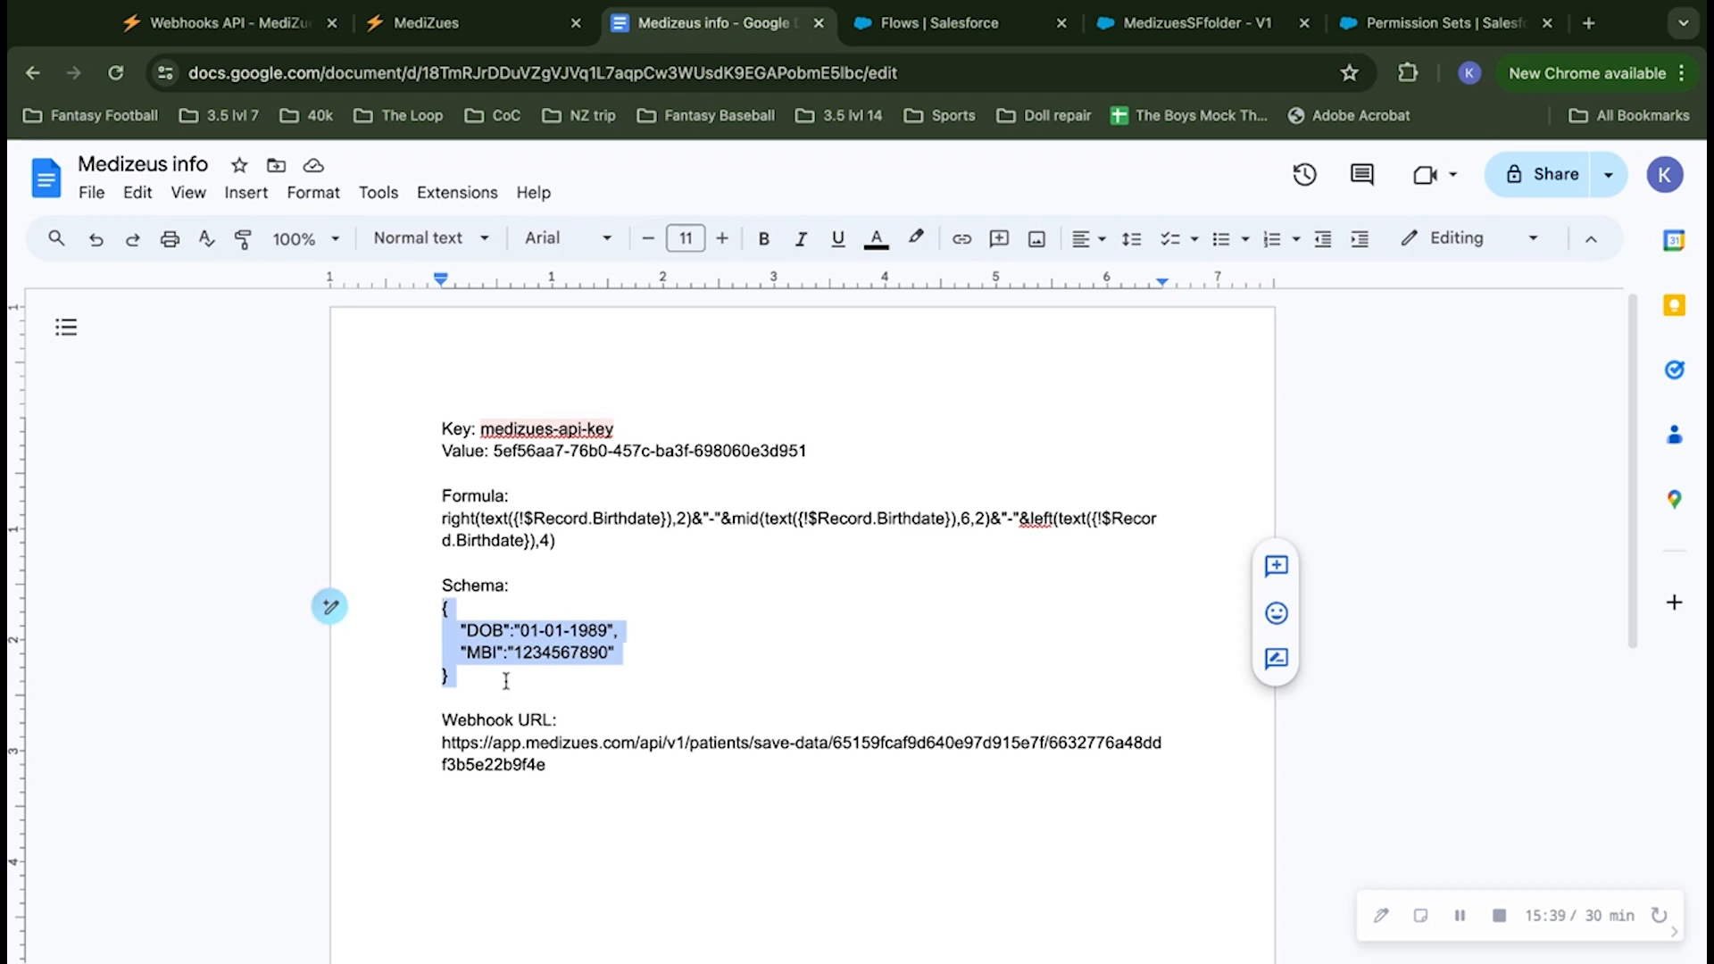
pyautogui.click(952, 27)
pyautogui.click(1196, 24)
pyautogui.click(581, 432)
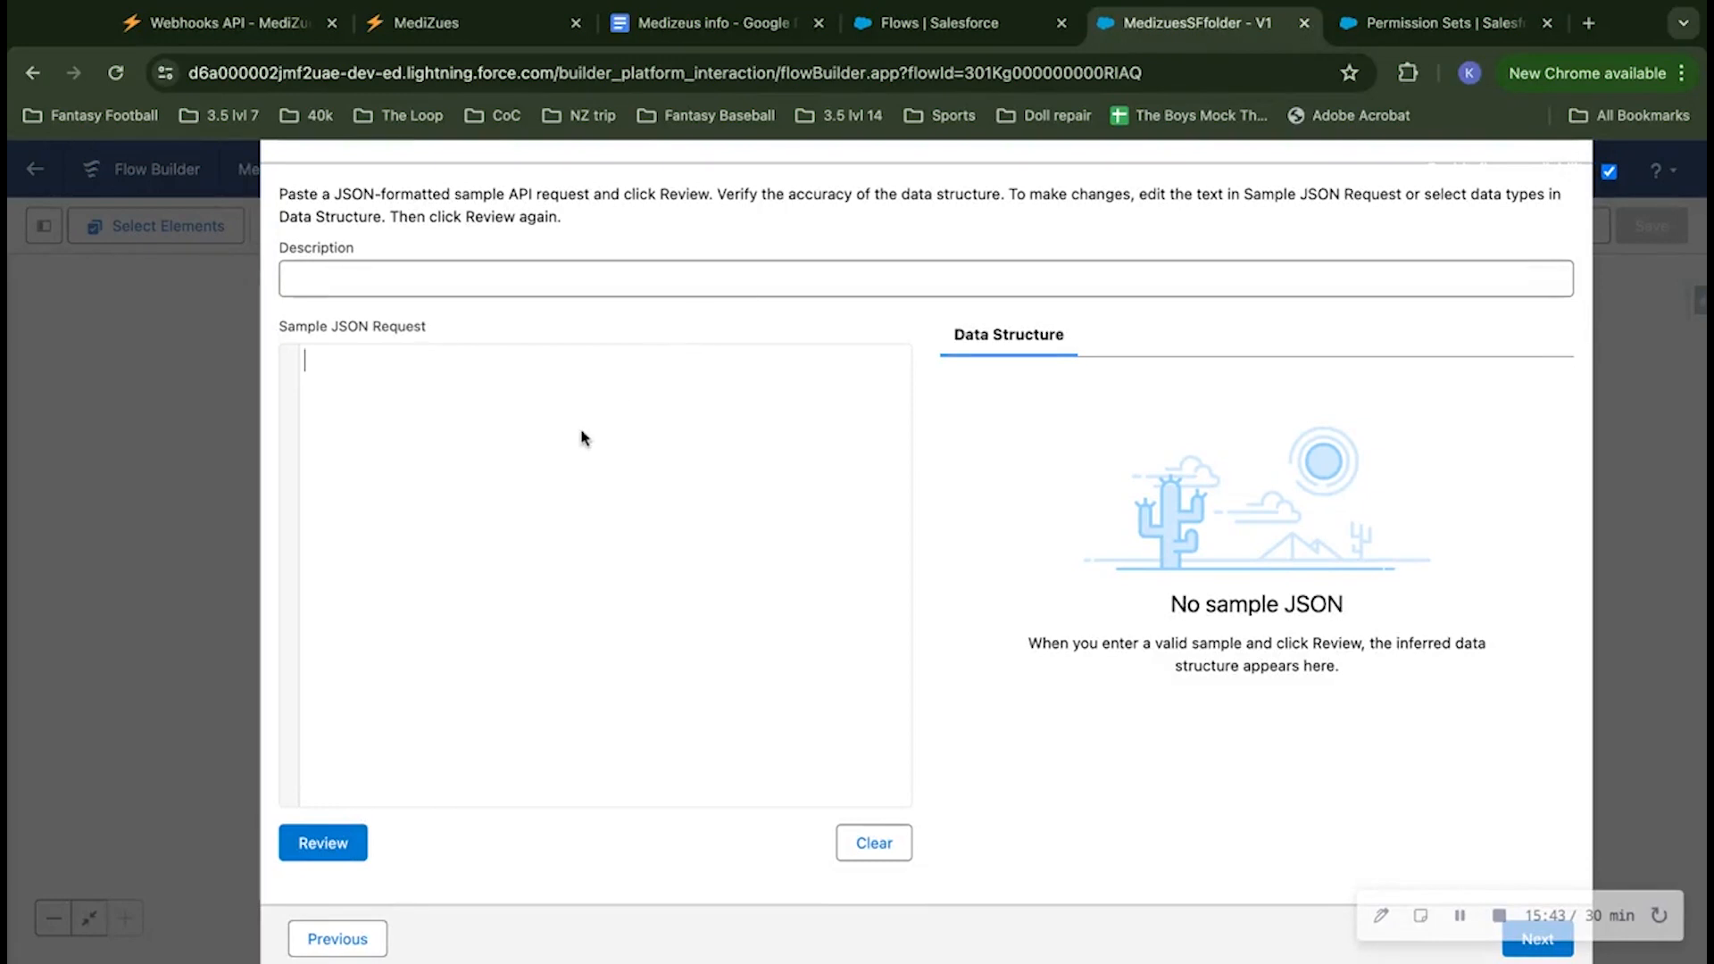
pyautogui.press('super+v')
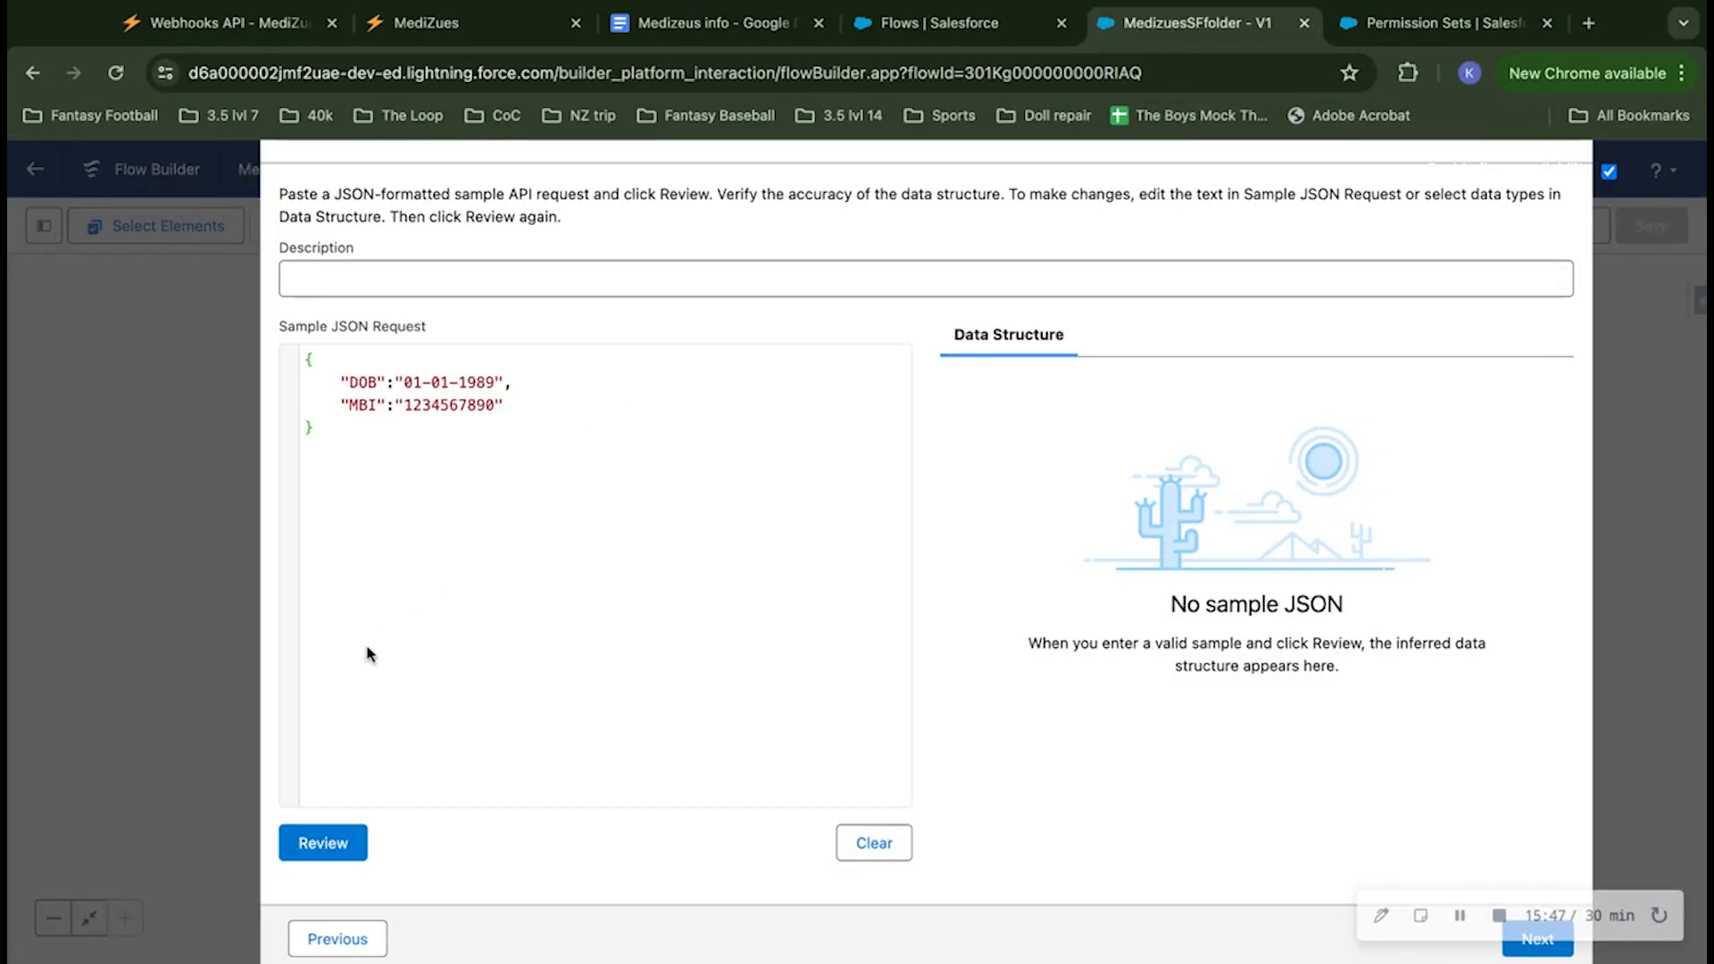
pyautogui.click(319, 843)
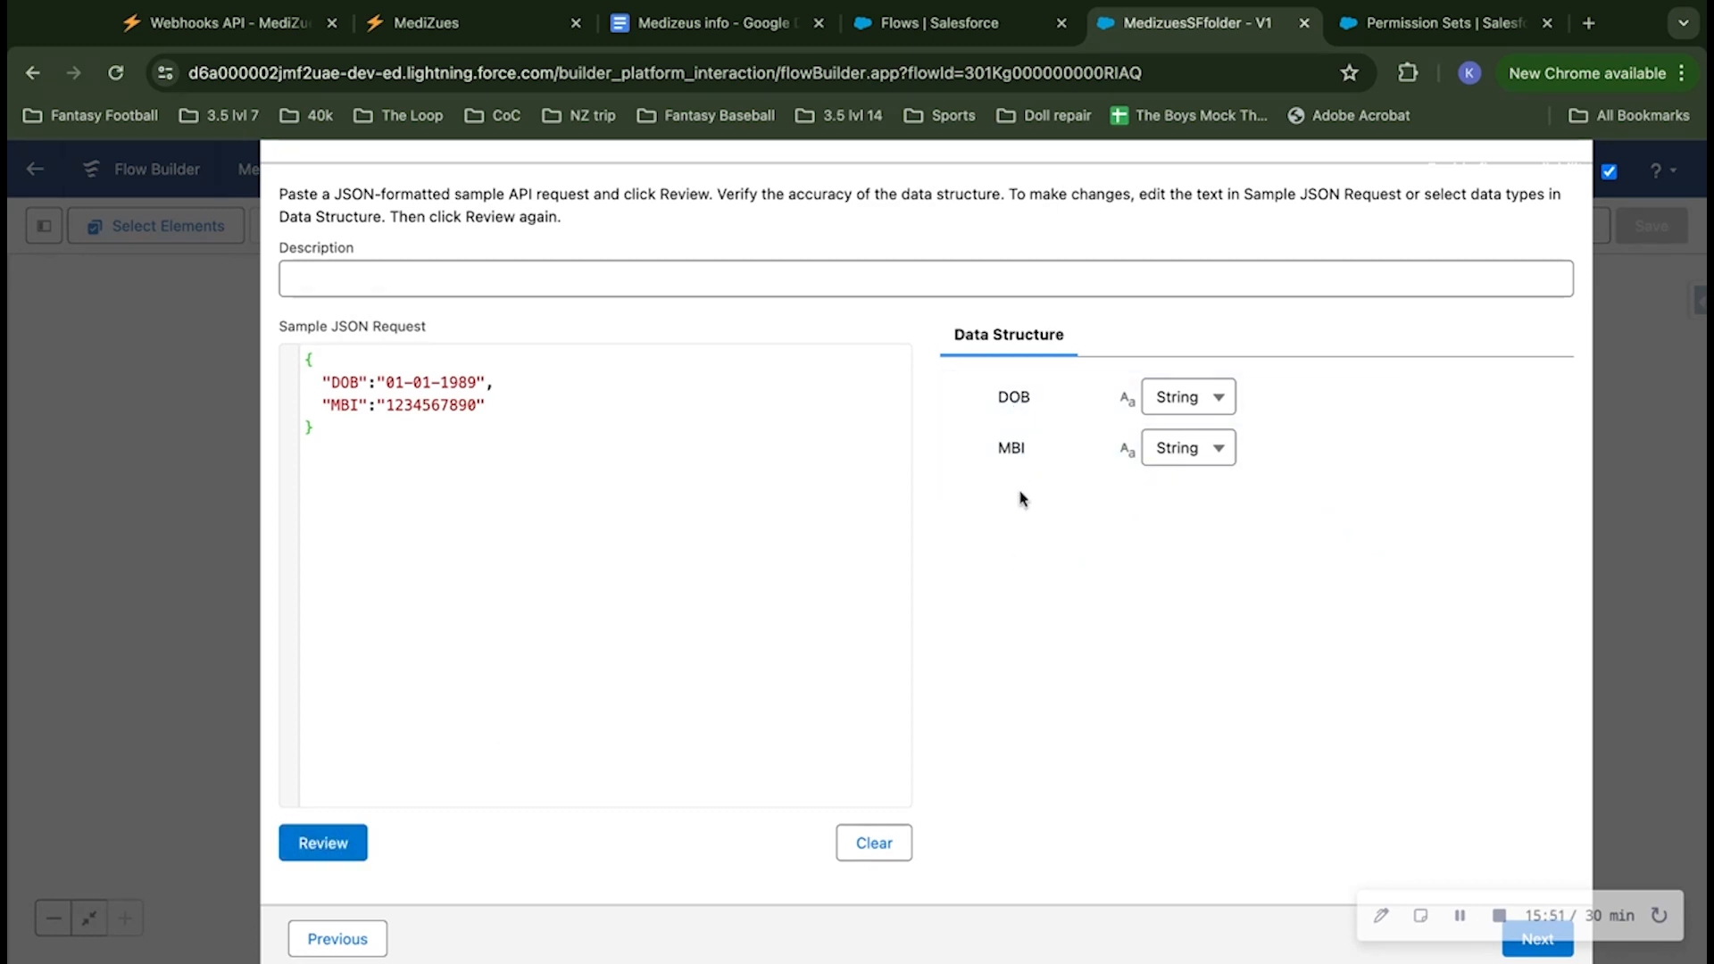
# Step: Keep the DOB field as a String, accept the request structure, and choose Use Example Response as the sample response method
pyautogui.click(1187, 398)
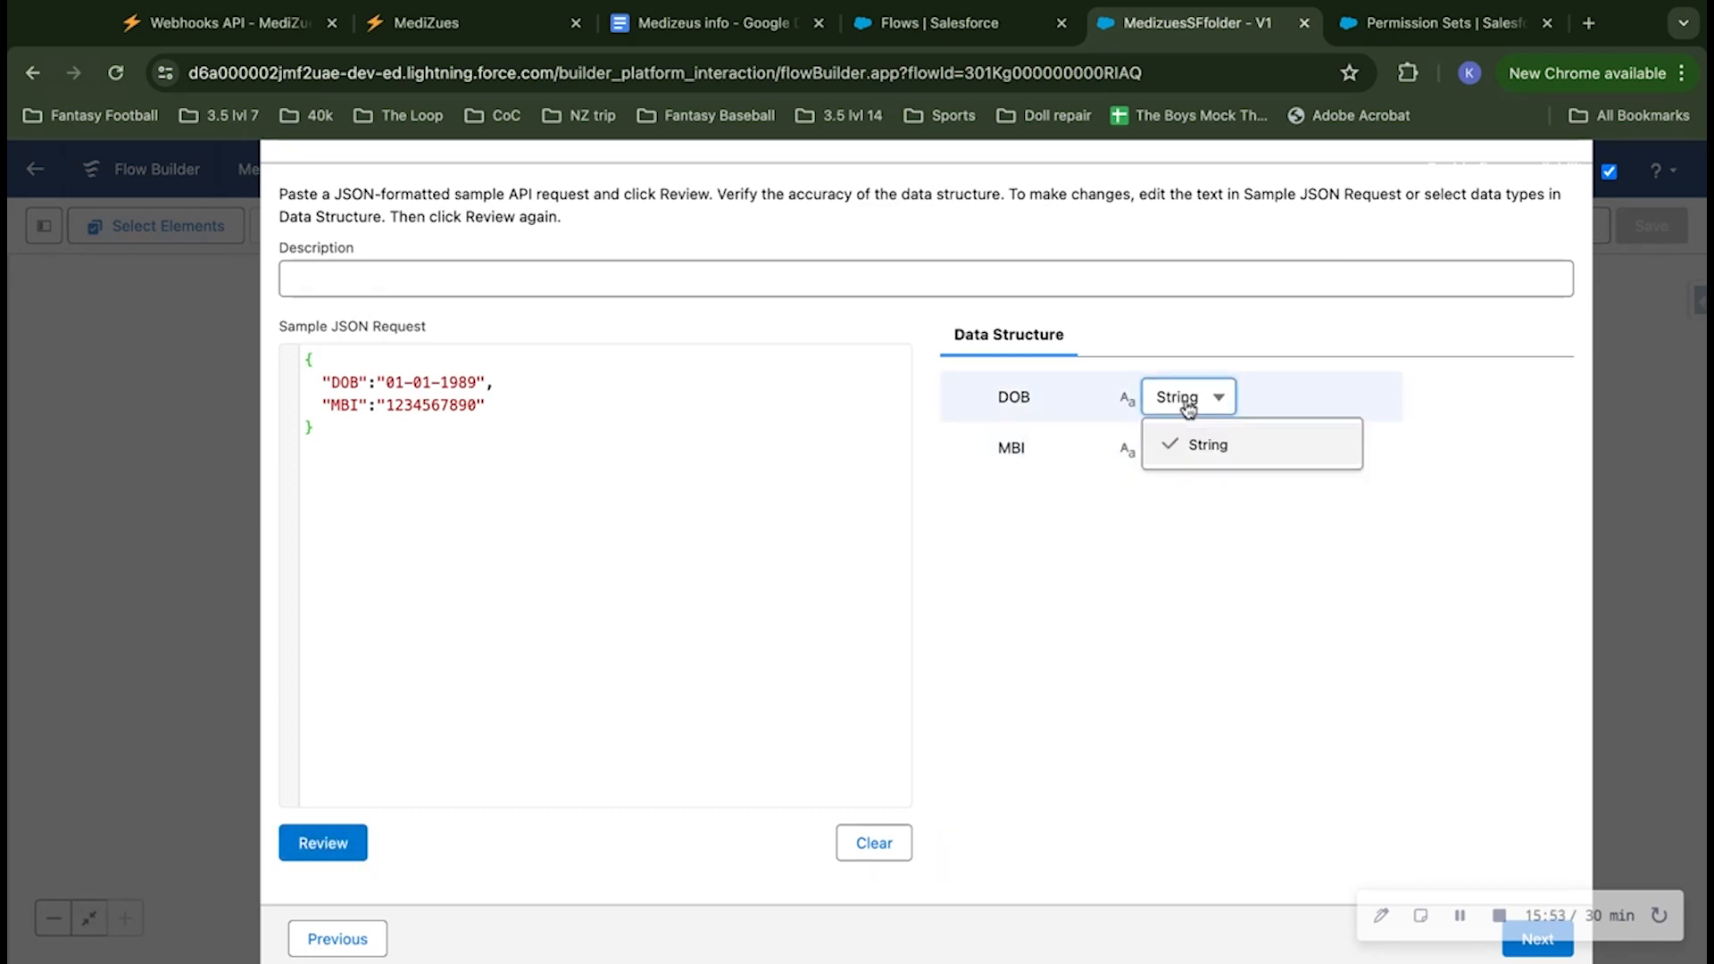
pyautogui.click(1201, 446)
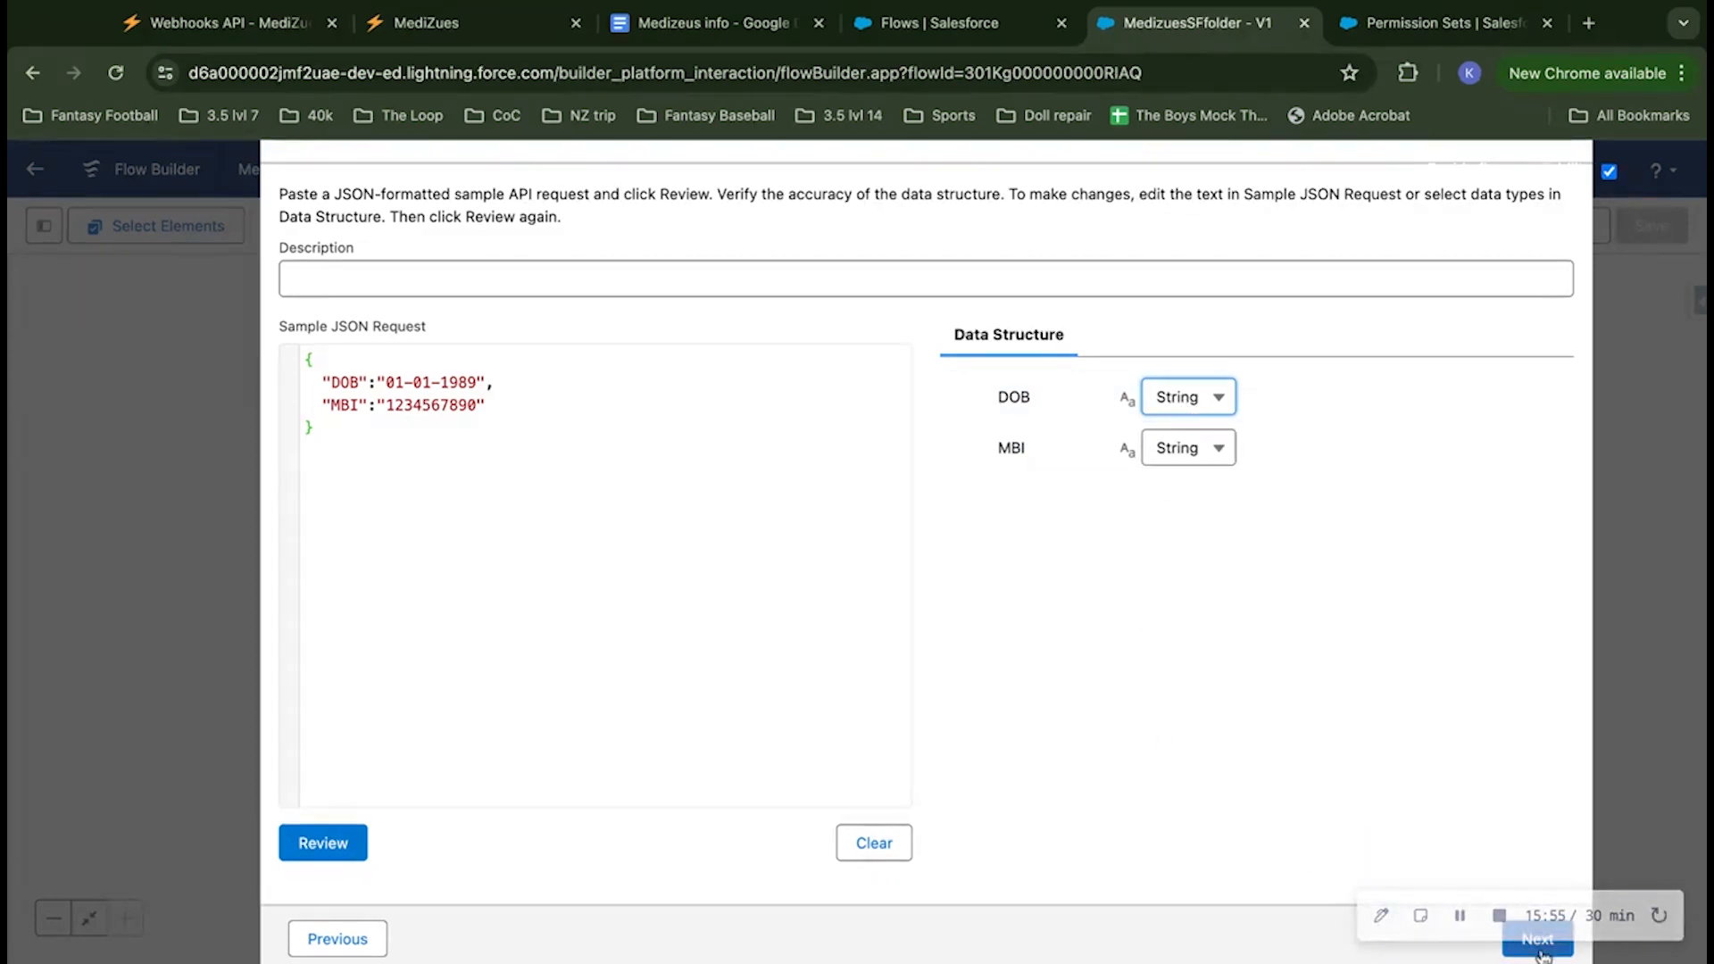
pyautogui.click(1540, 947)
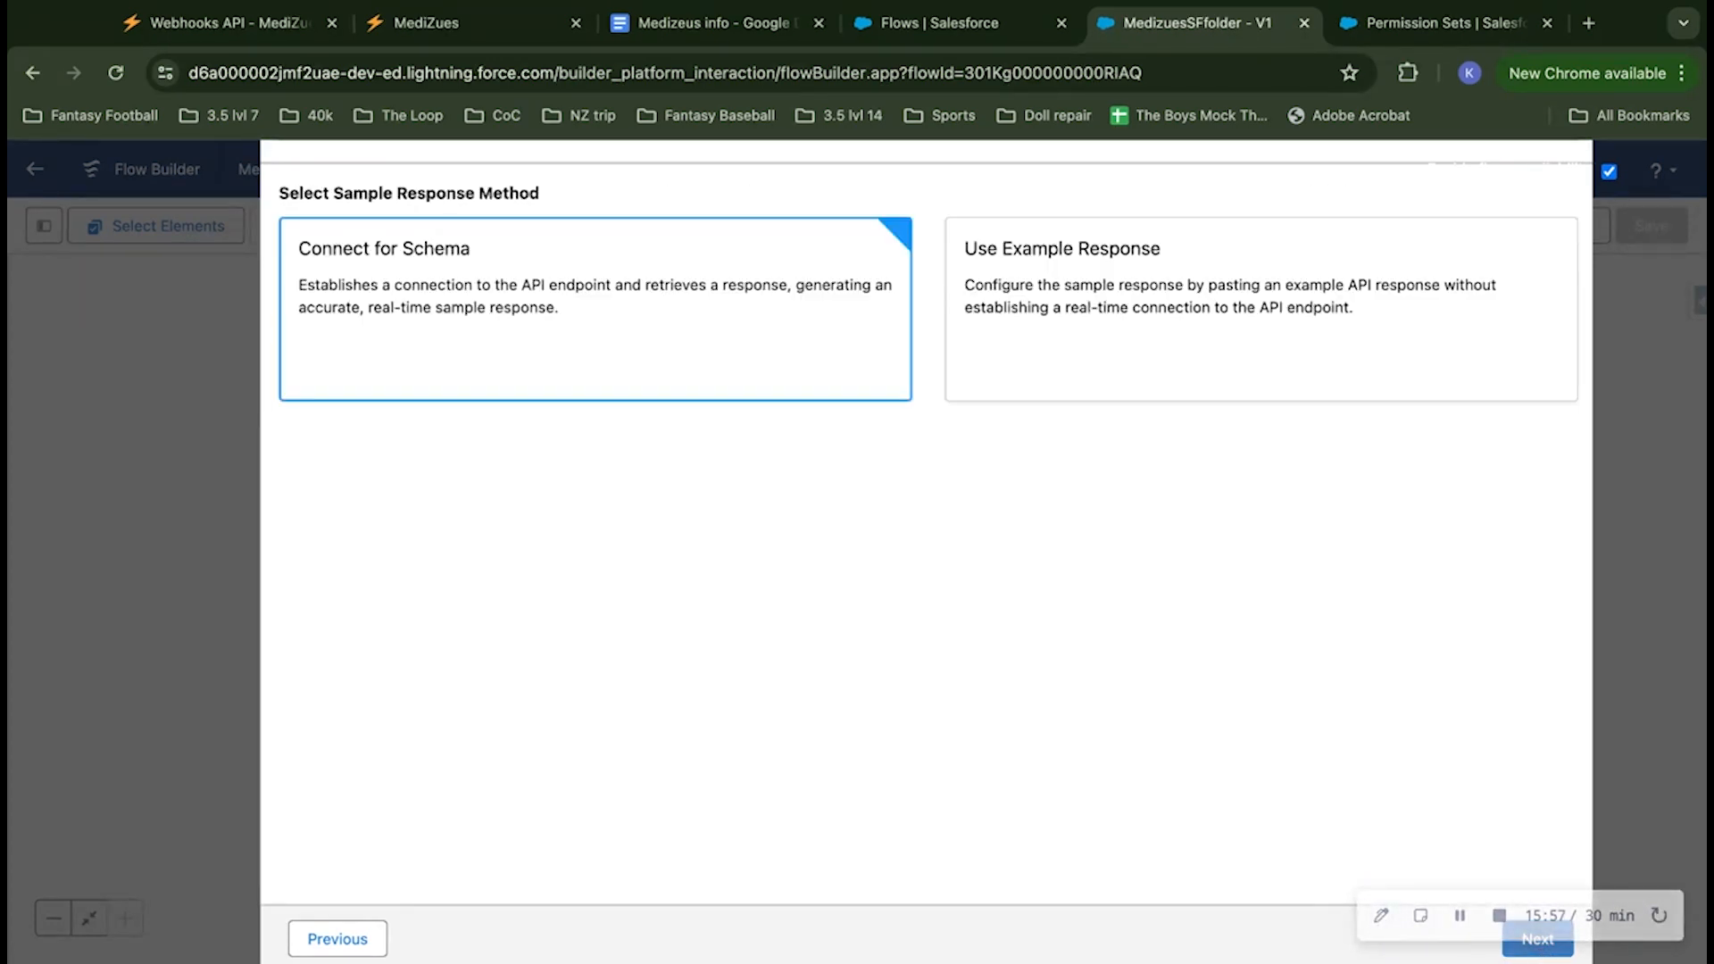
pyautogui.click(1166, 293)
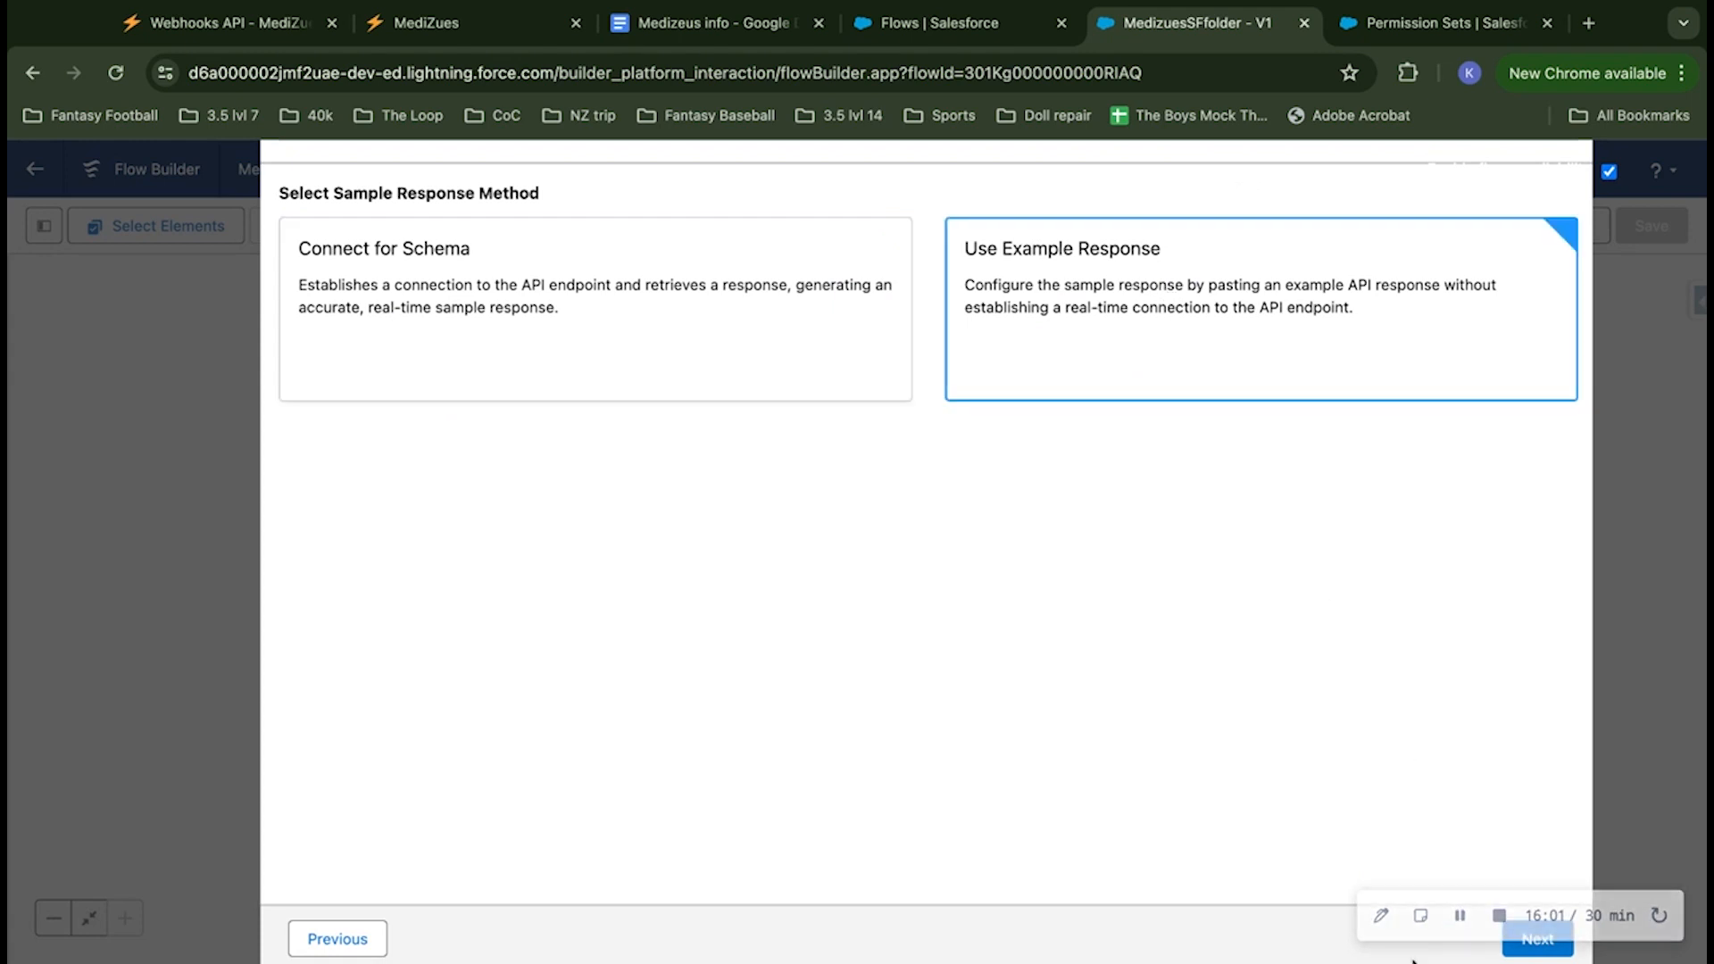
pyautogui.click(1509, 946)
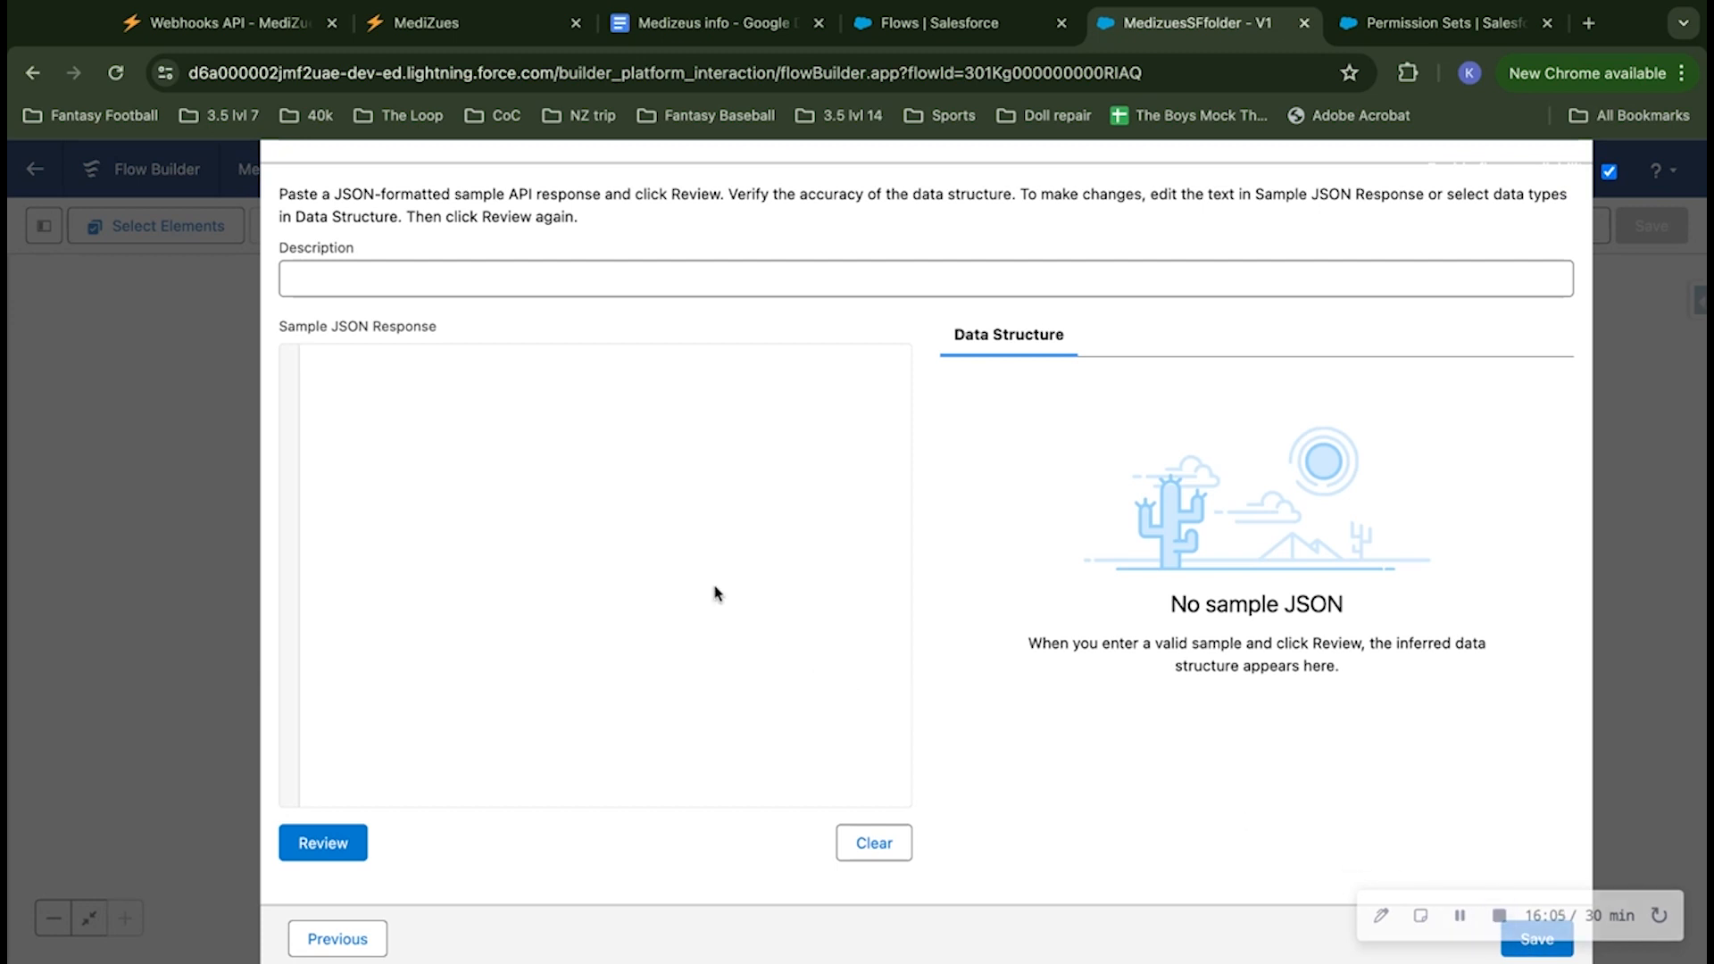
# Step: Paste the same DOB and MBI schema as the sample JSON response, generate its data structure, and save the HTTP callout
pyautogui.press('super+v')
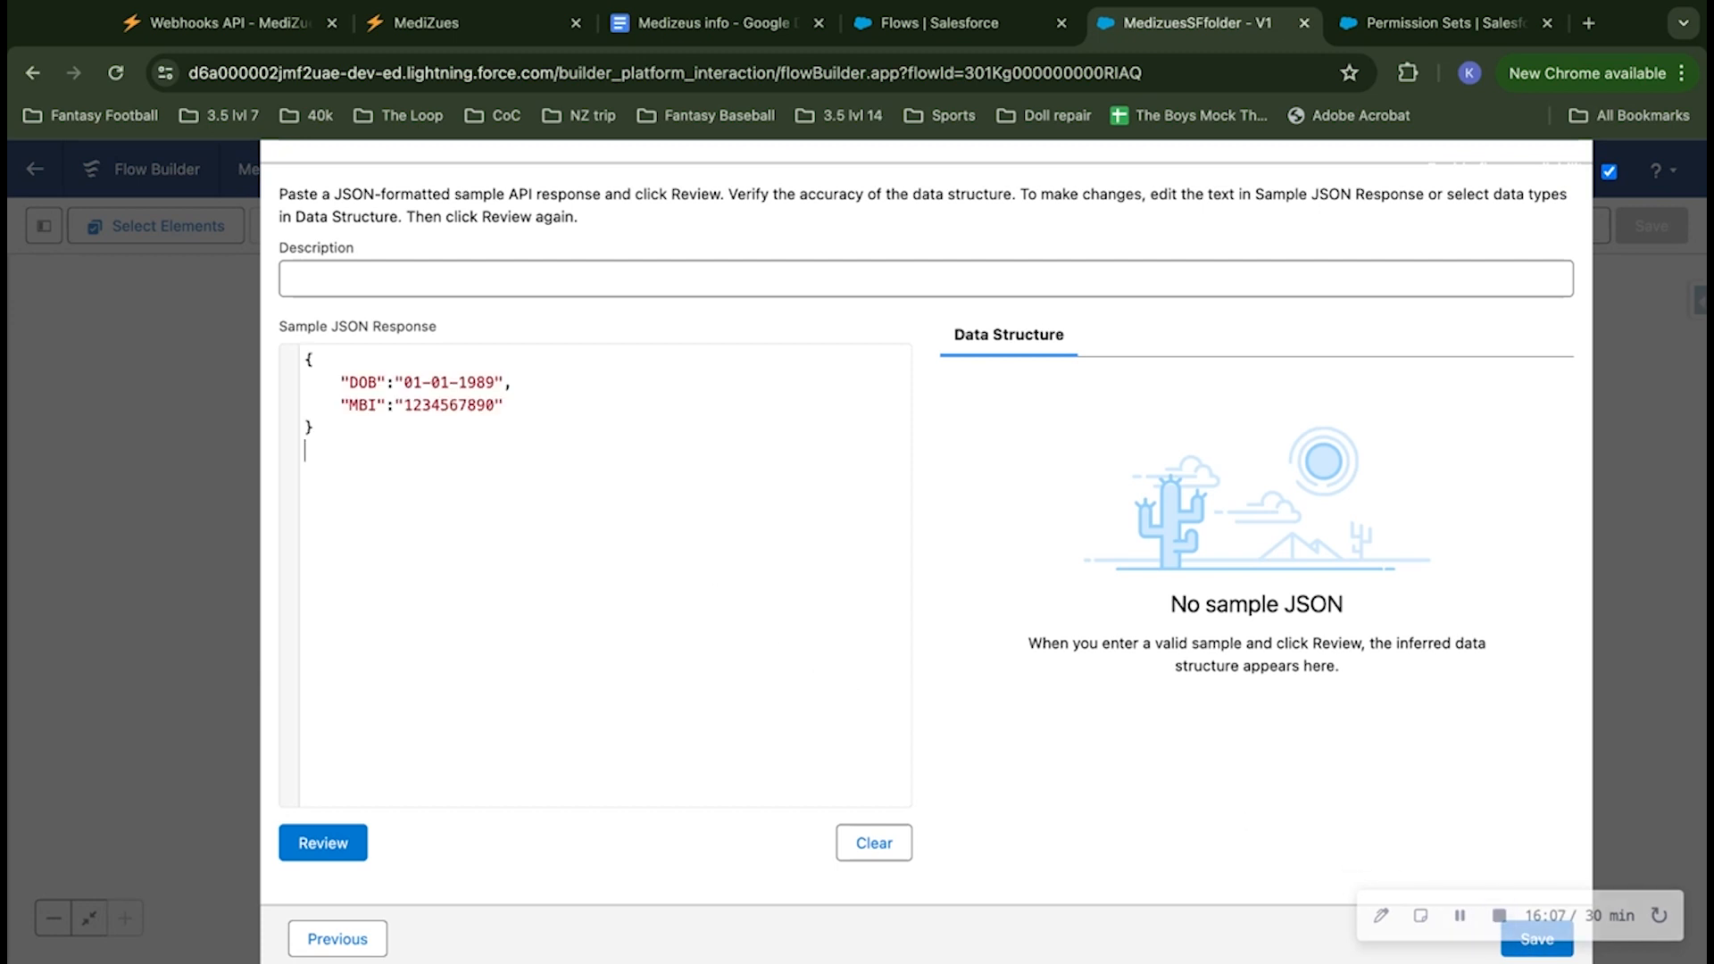
pyautogui.press('BackSpace')
pyautogui.click(306, 851)
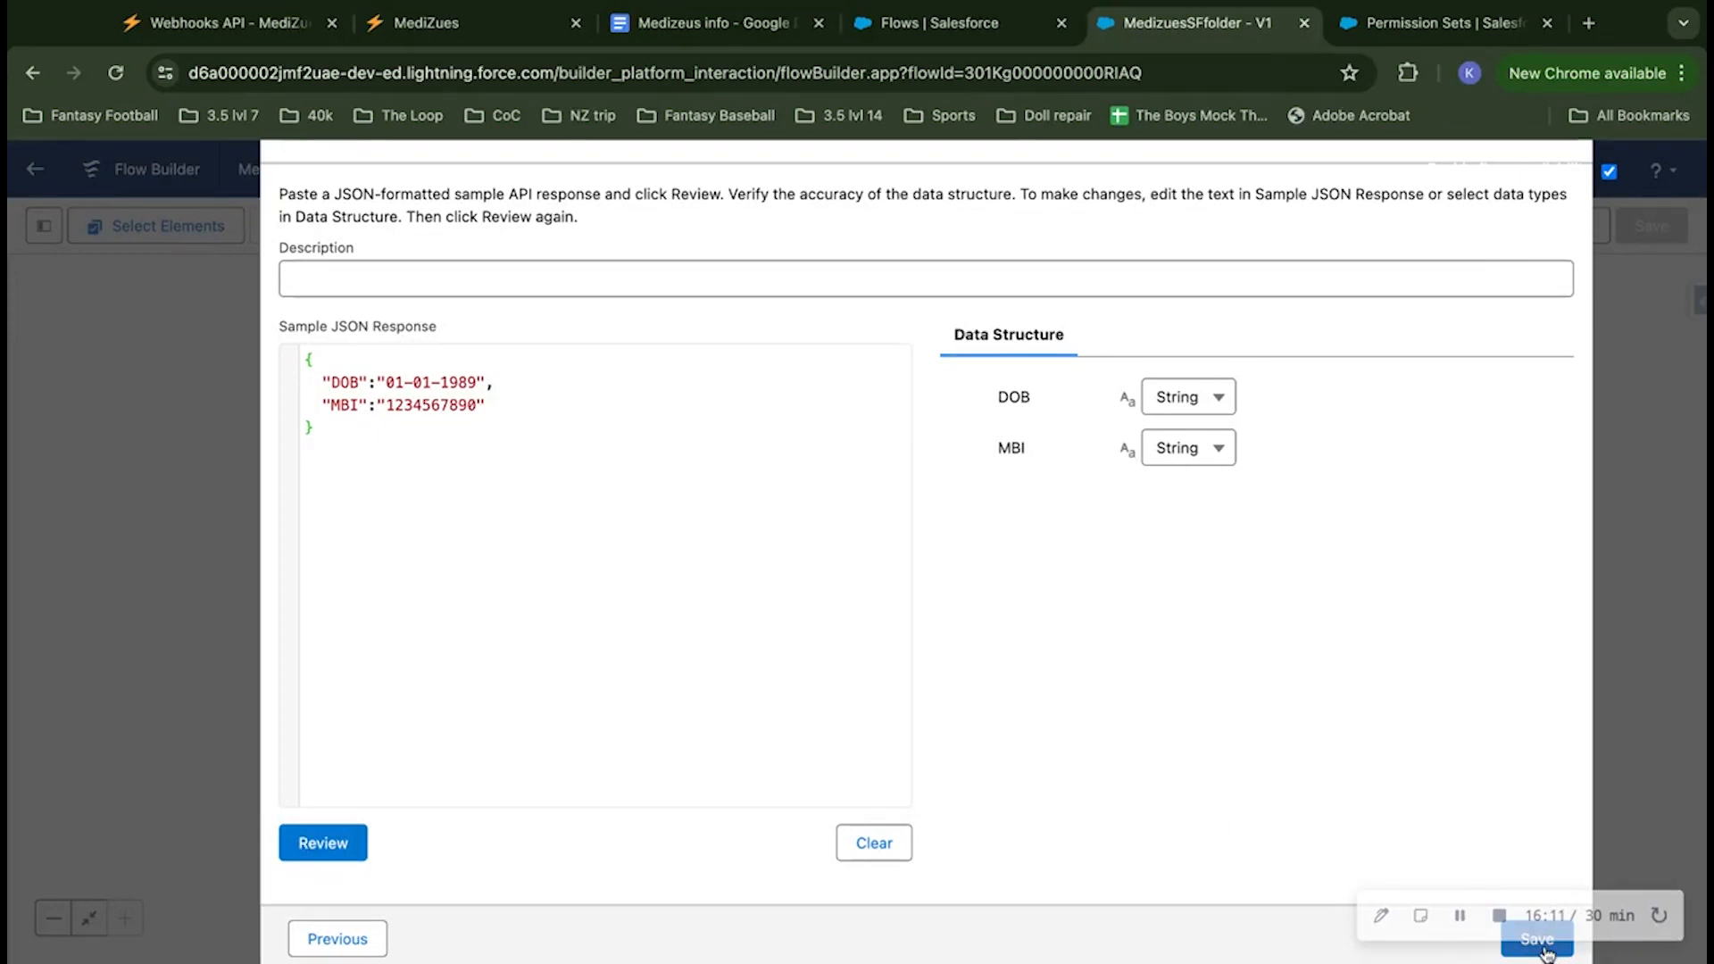
pyautogui.click(1537, 939)
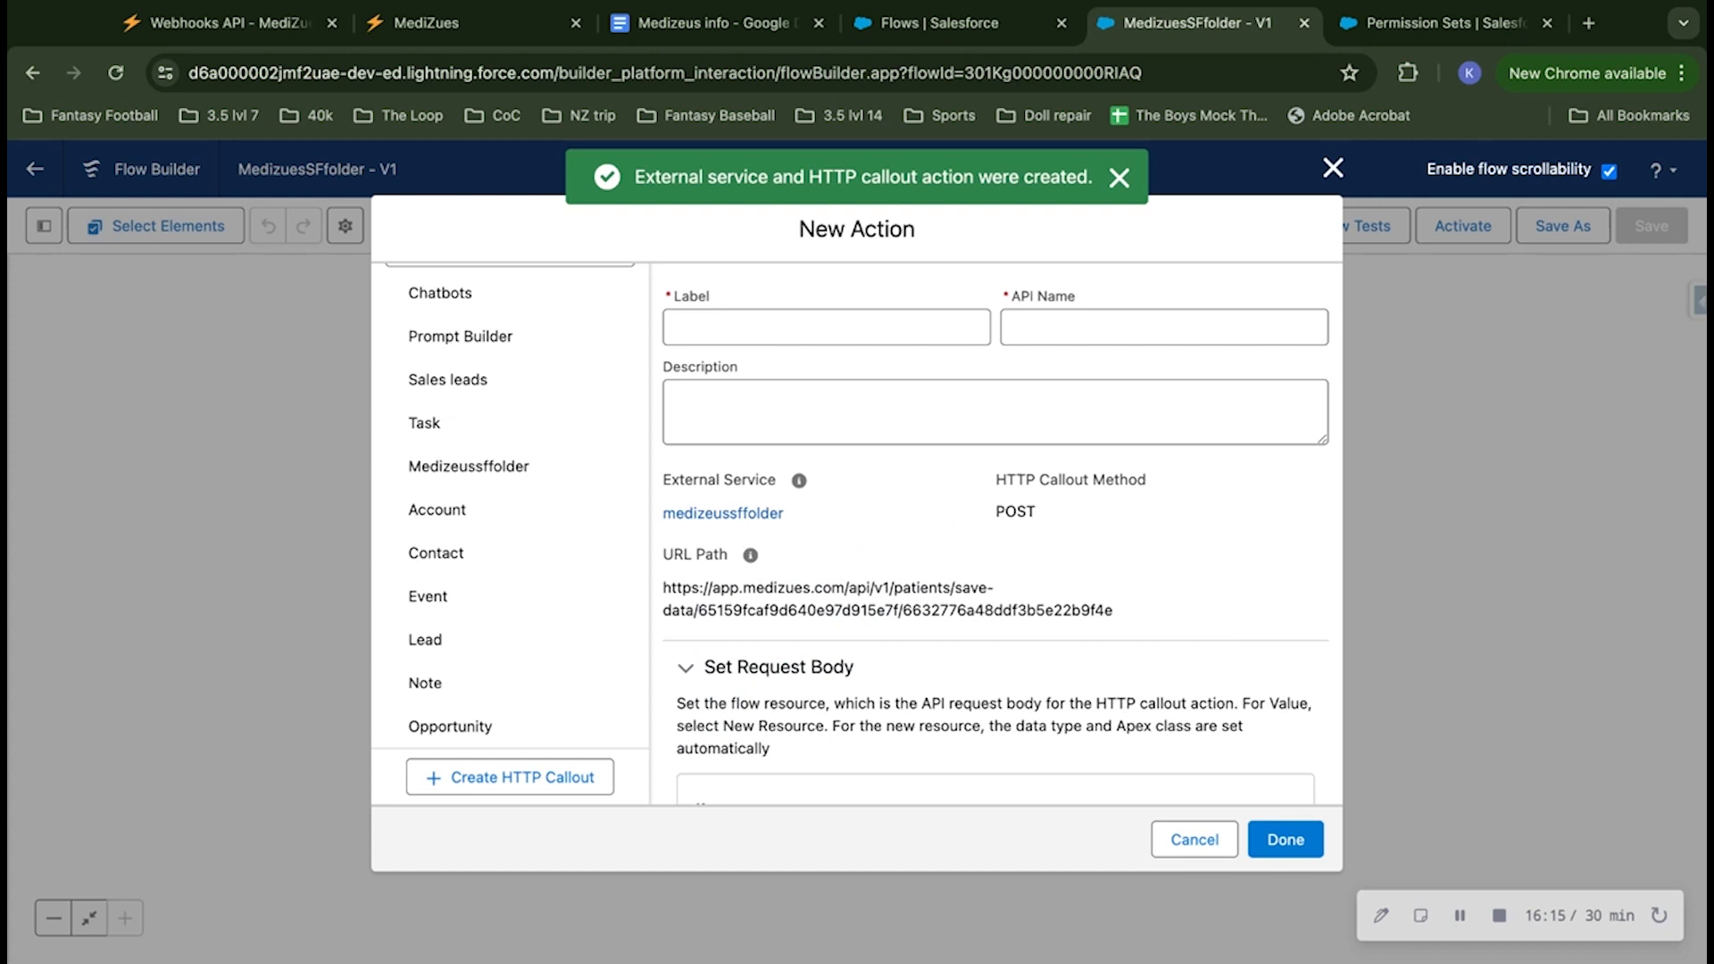
# Step: Label the new action Createpersonmedizues and let its API name fill in to match
pyautogui.click(851, 317)
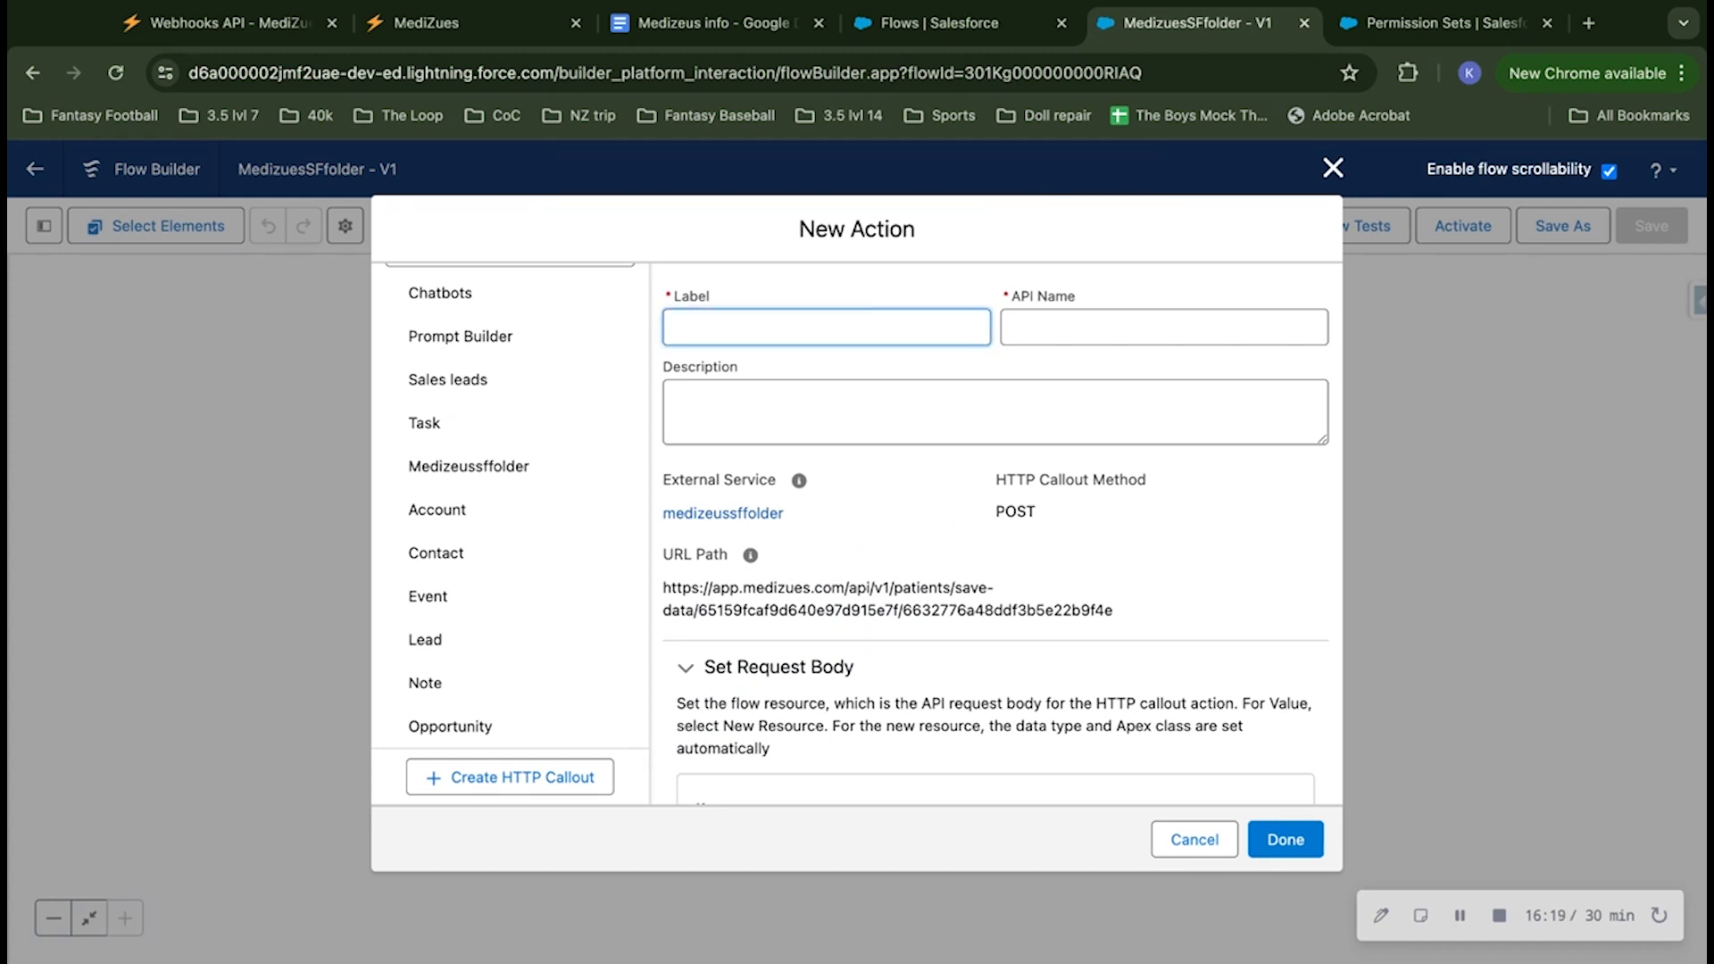
pyautogui.write('Createpersonme')
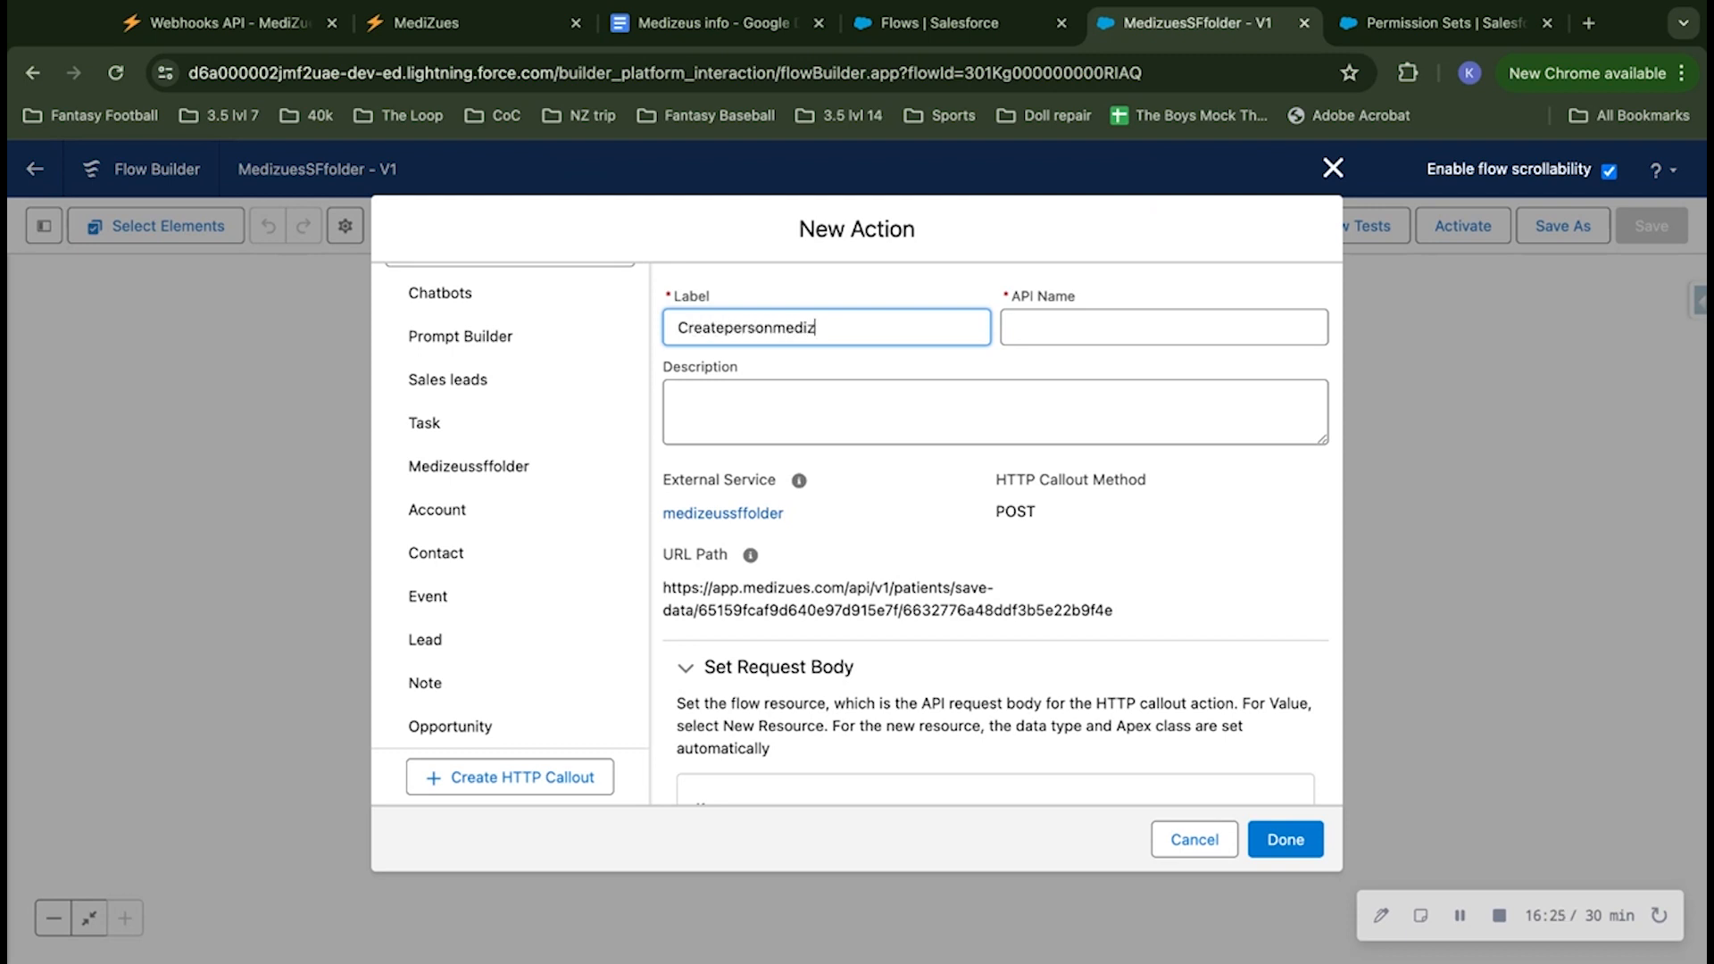
pyautogui.write('dizues')
pyautogui.click(906, 301)
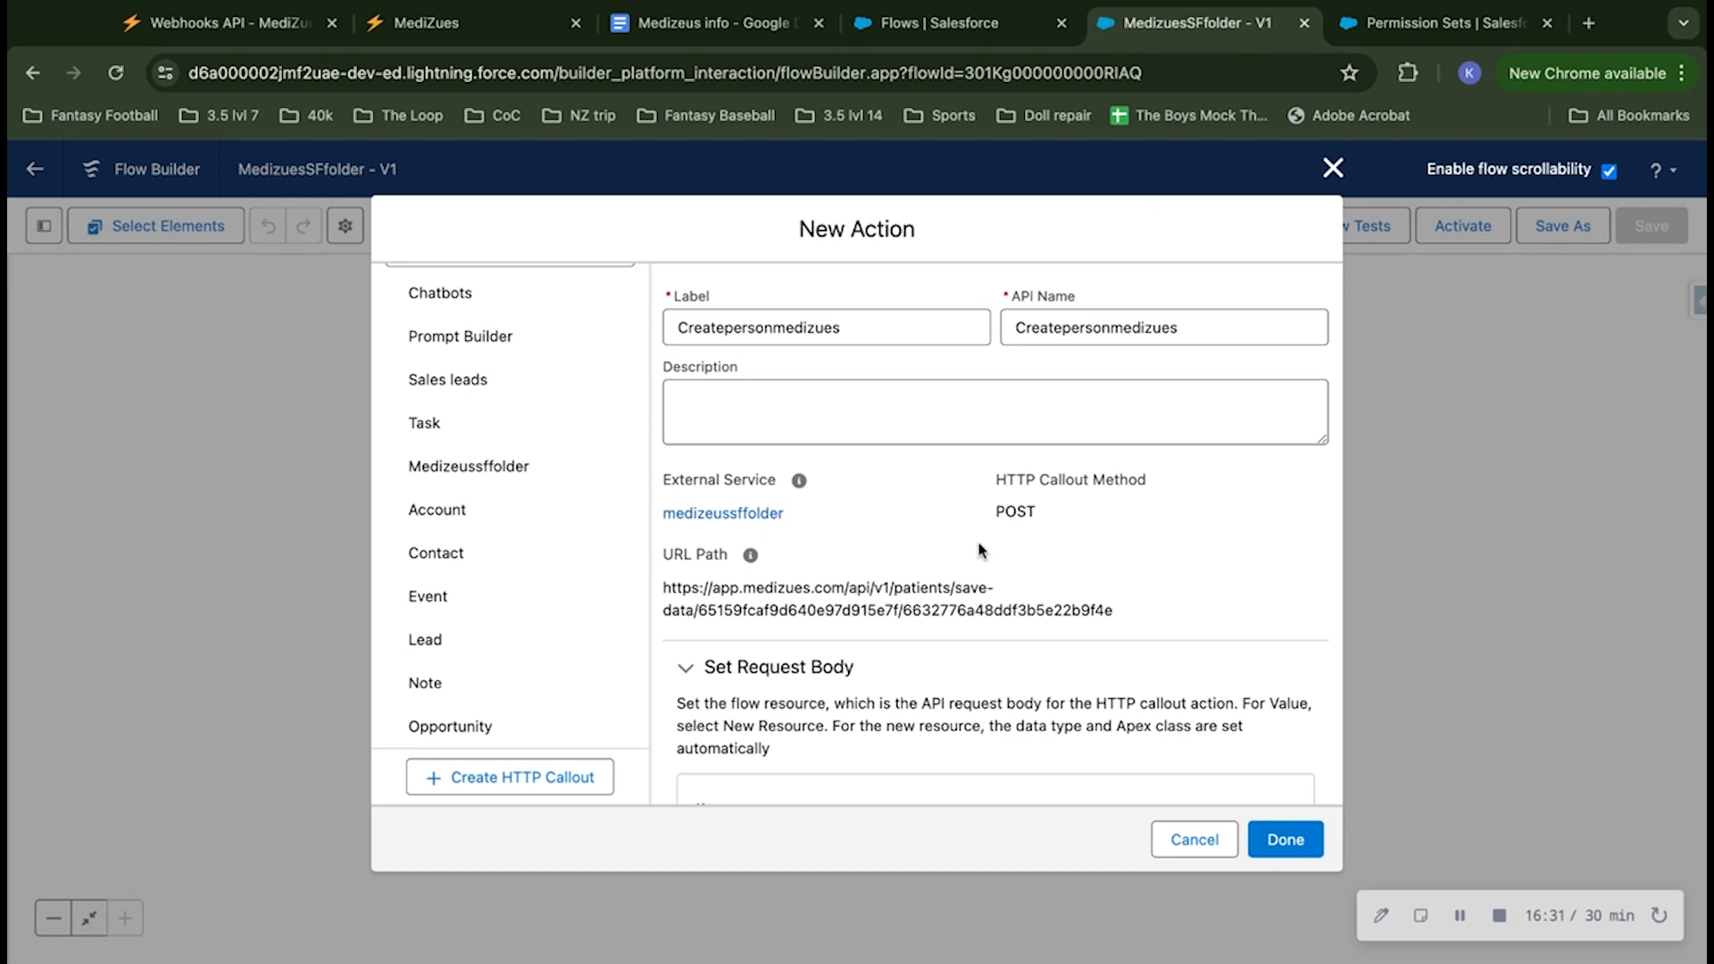
# Step: Start a new resource for the request body value and give it the API name Medizeussfpeoplefolder
pyautogui.scroll(-5, 979, 550)
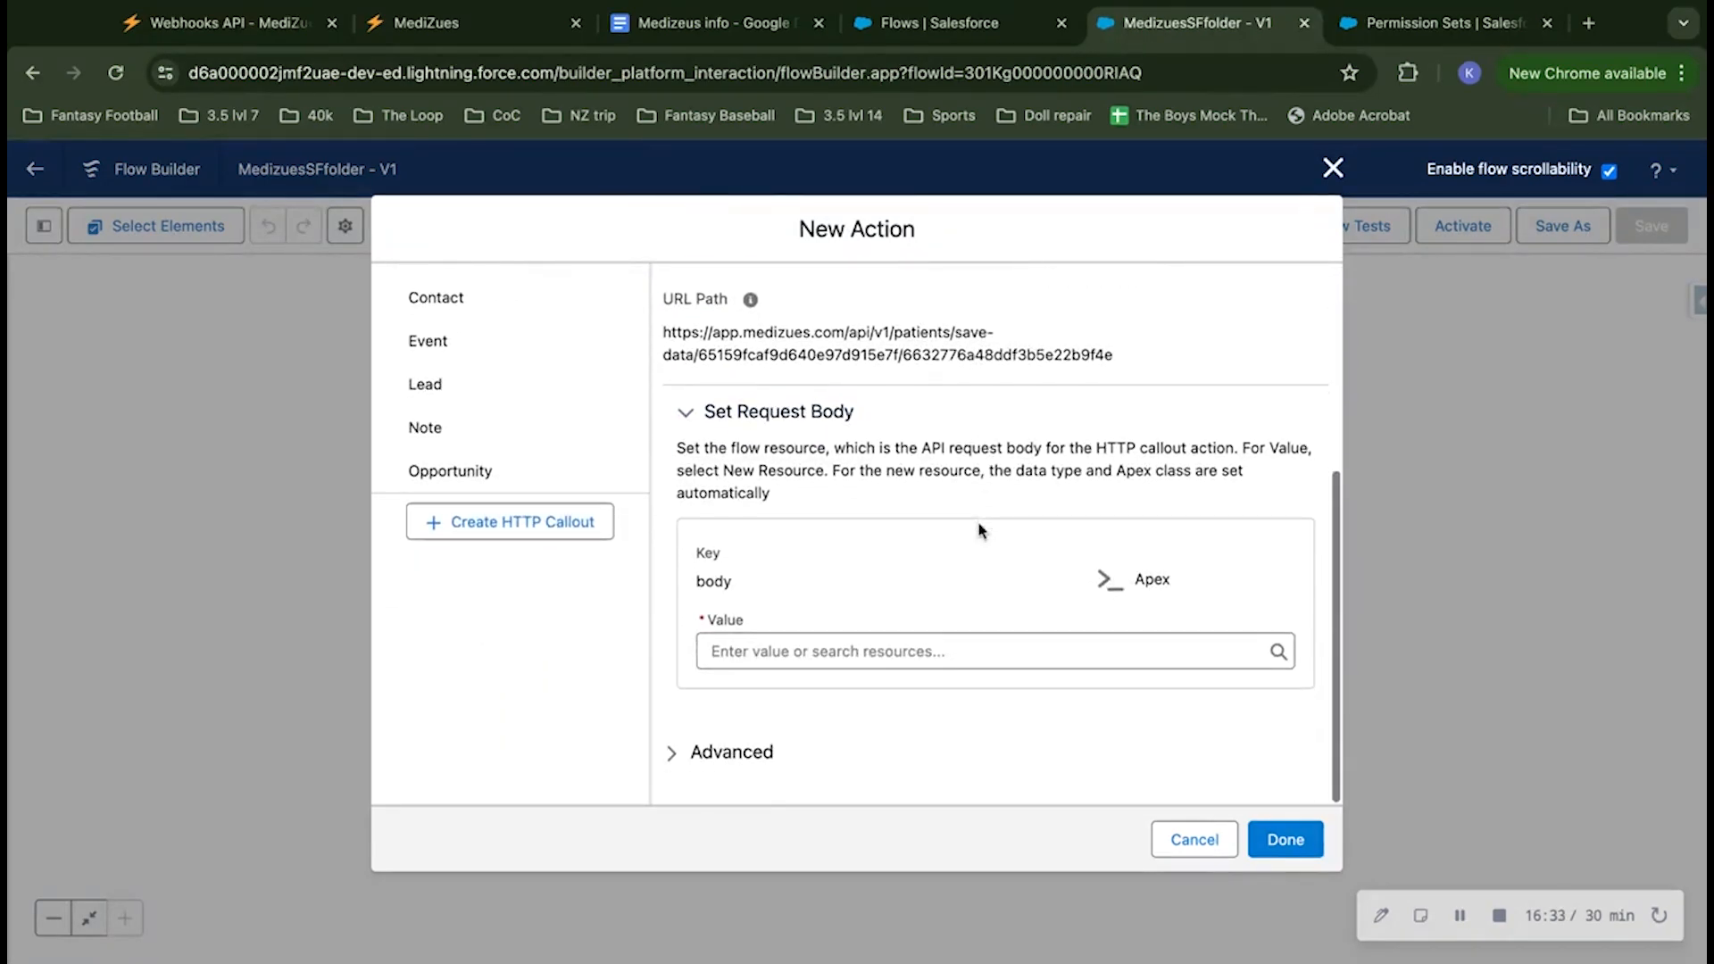
pyautogui.scroll(5, 979, 530)
pyautogui.scroll(-3, 979, 530)
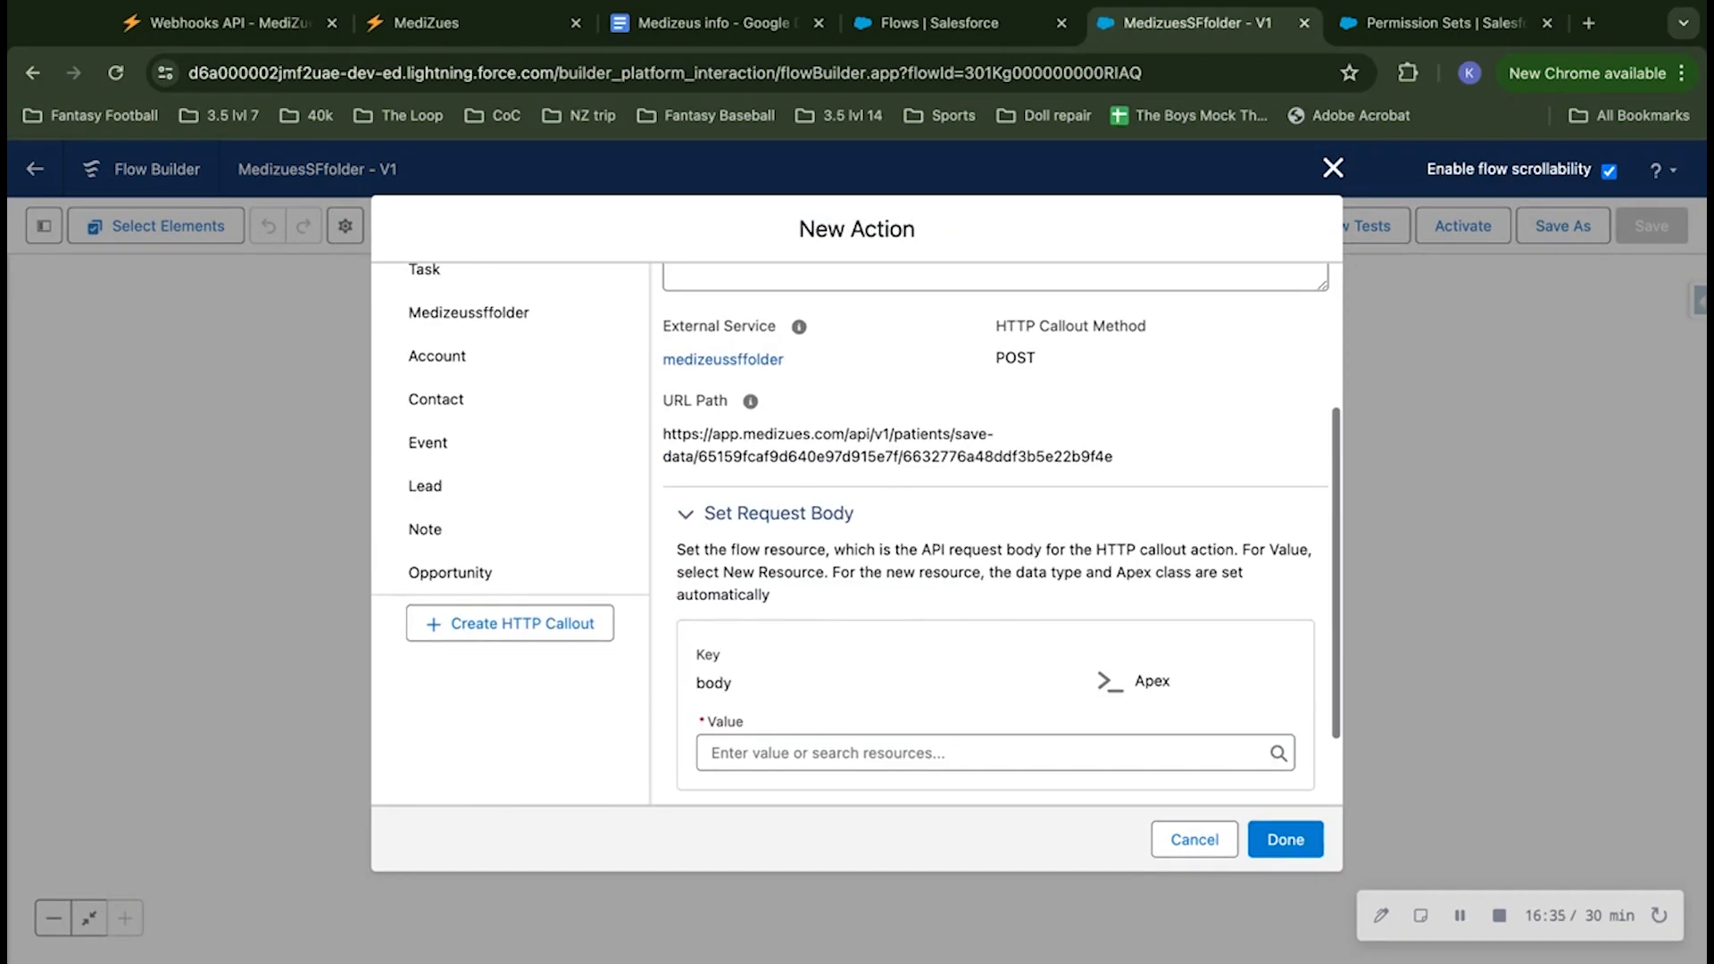
pyautogui.scroll(-2, 1003, 522)
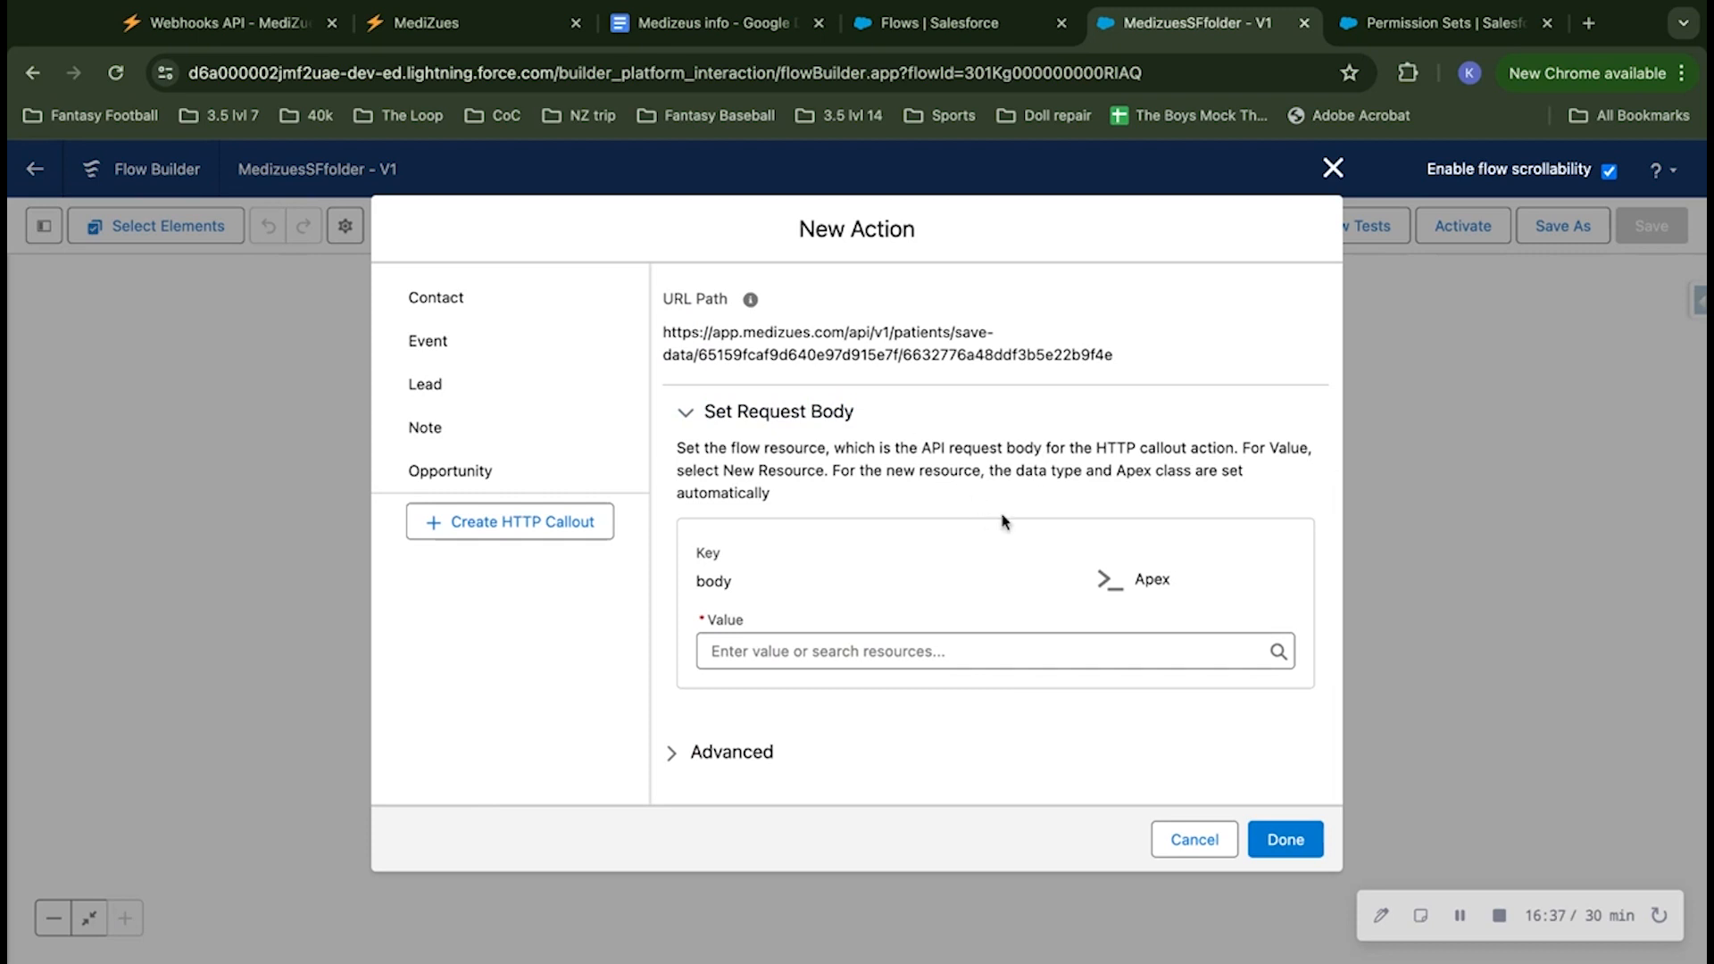
pyautogui.click(816, 653)
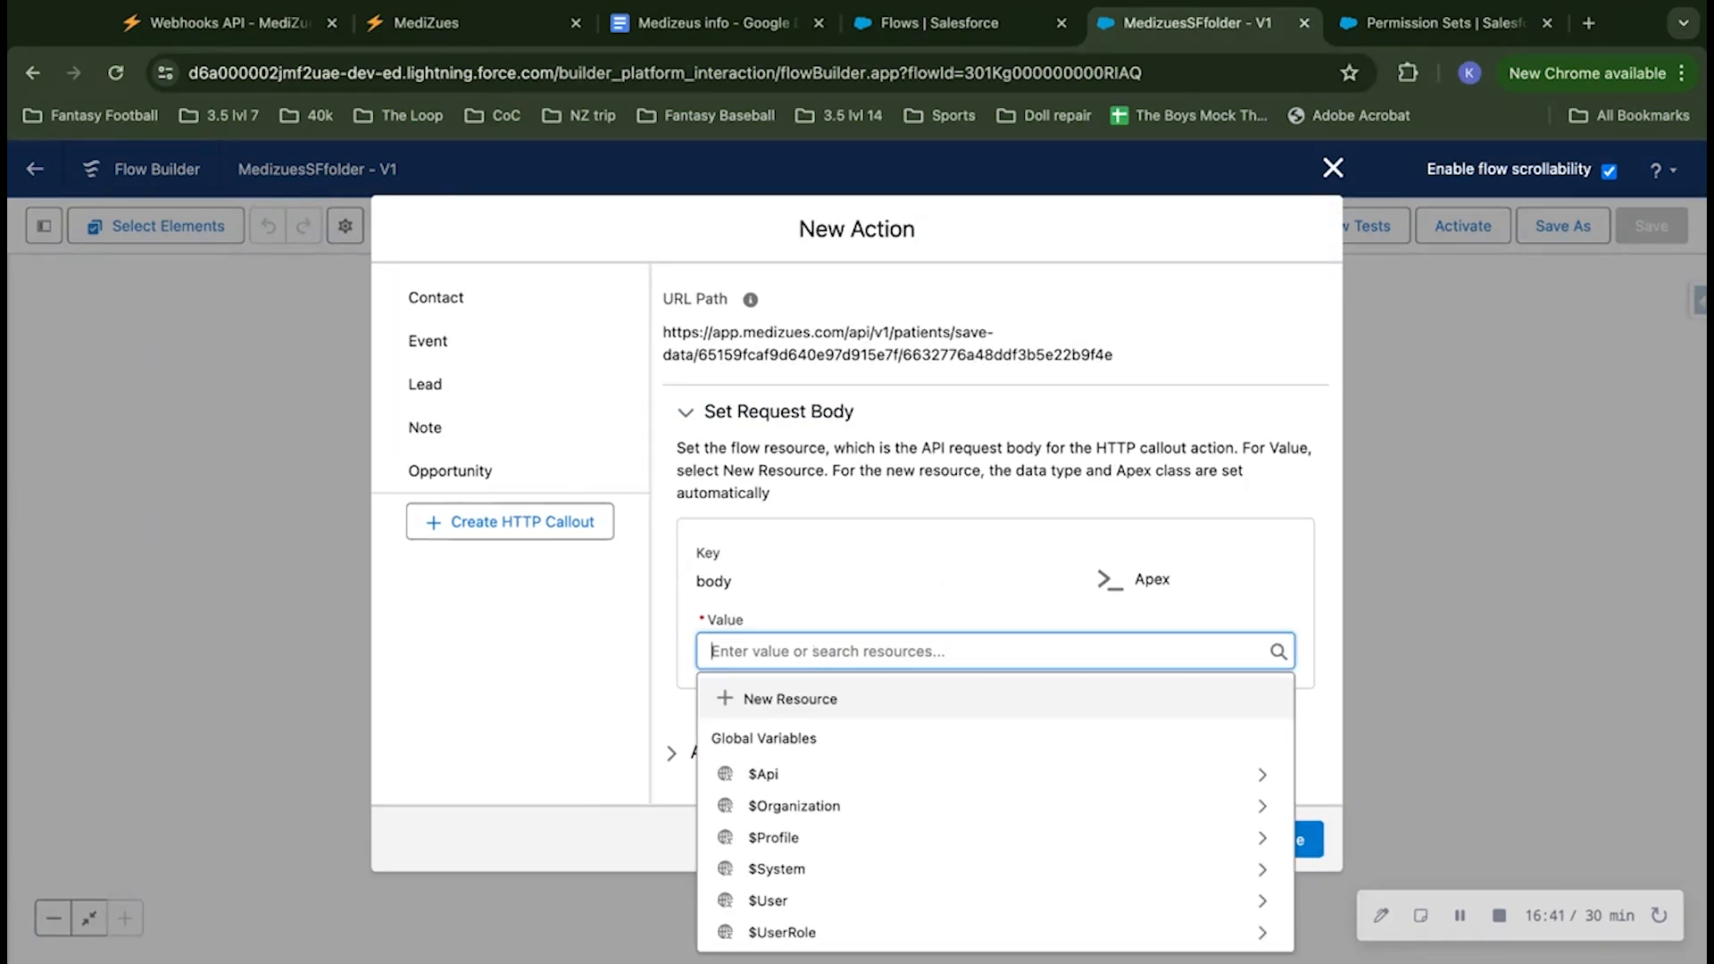
pyautogui.click(804, 698)
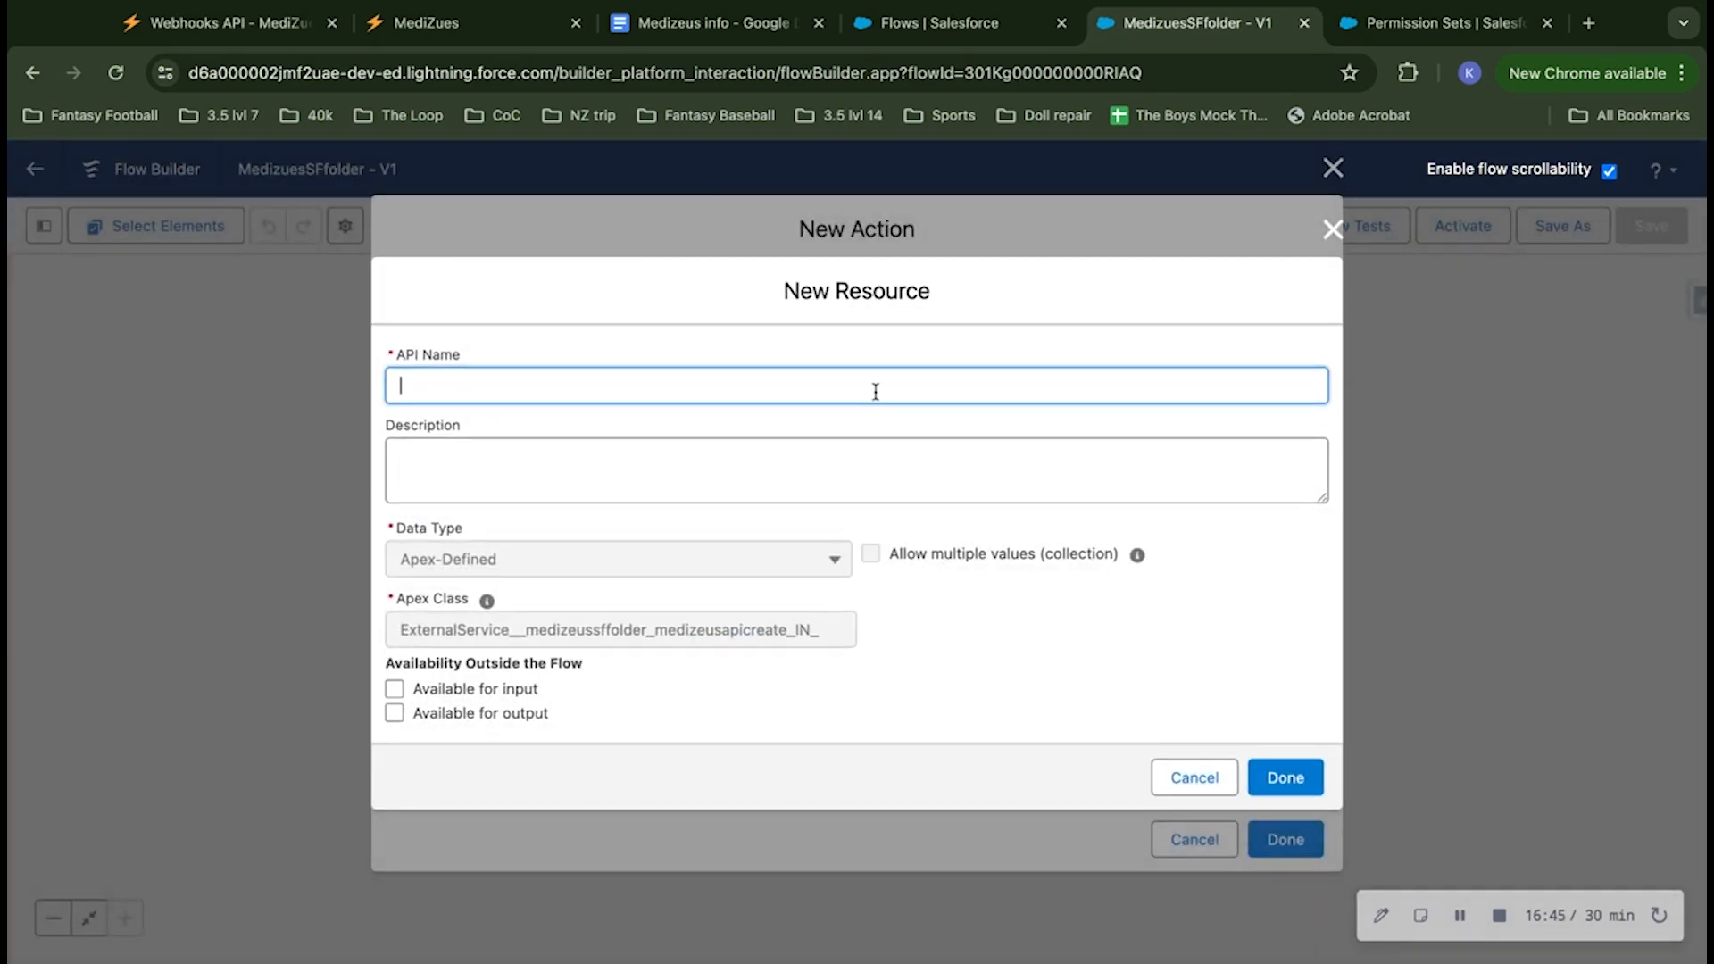
pyautogui.write('Medizeussfpeopellefolder')
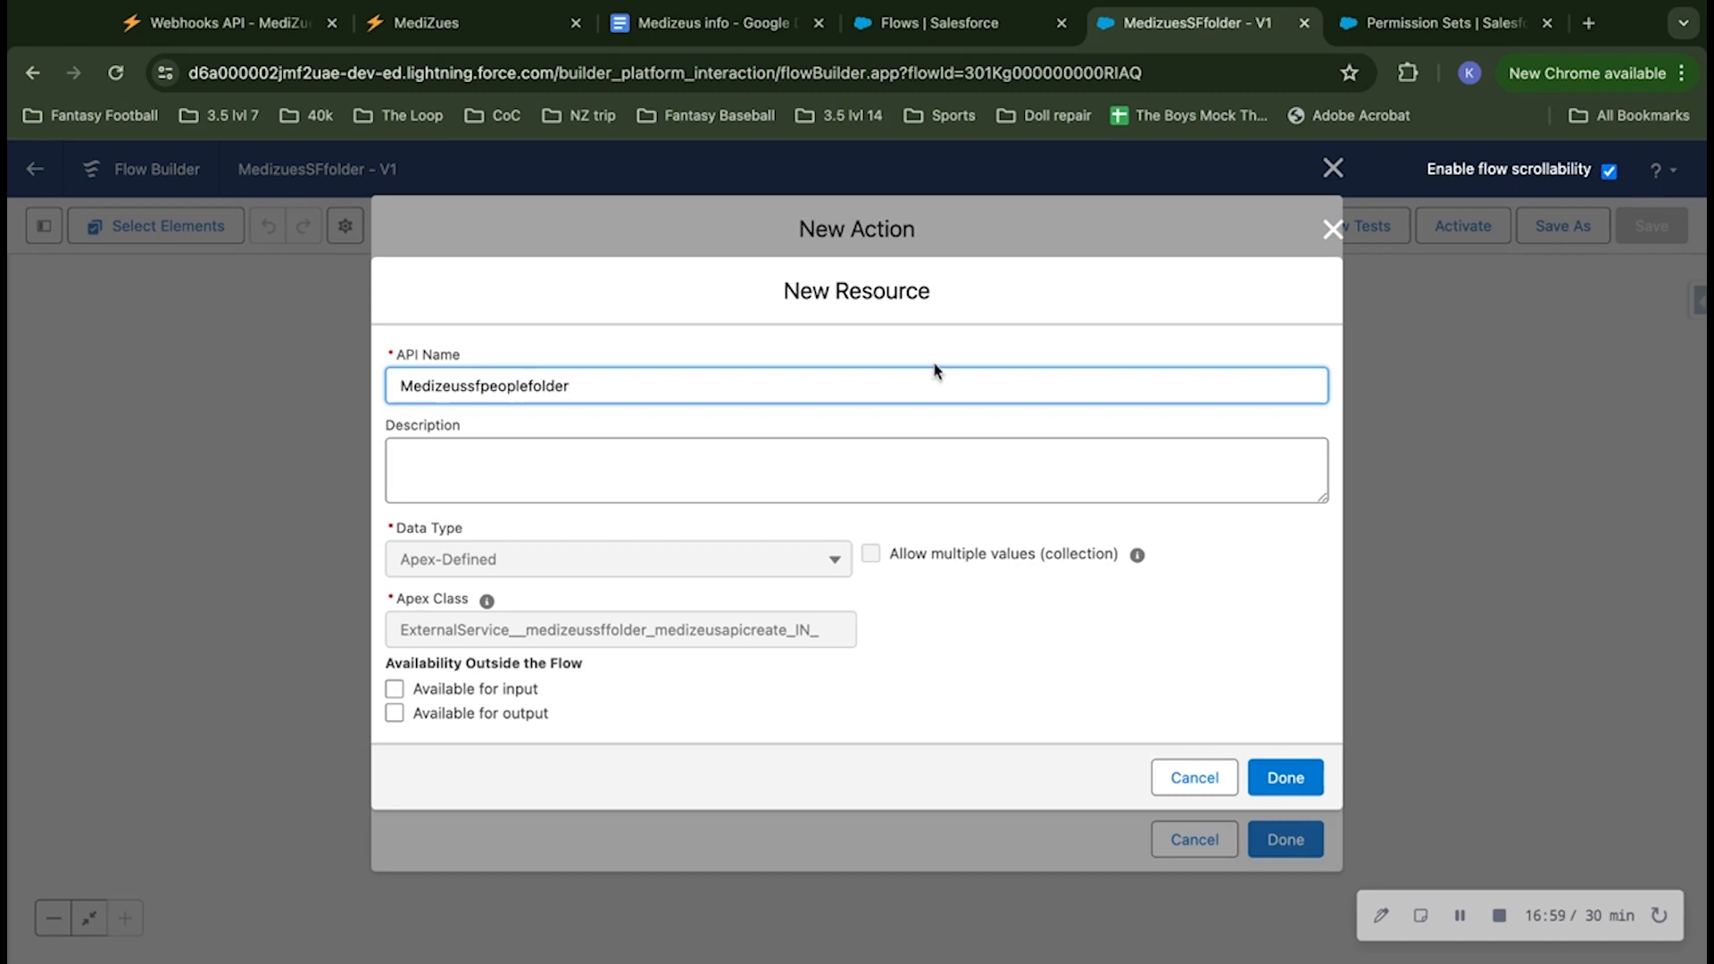
pyautogui.click(849, 357)
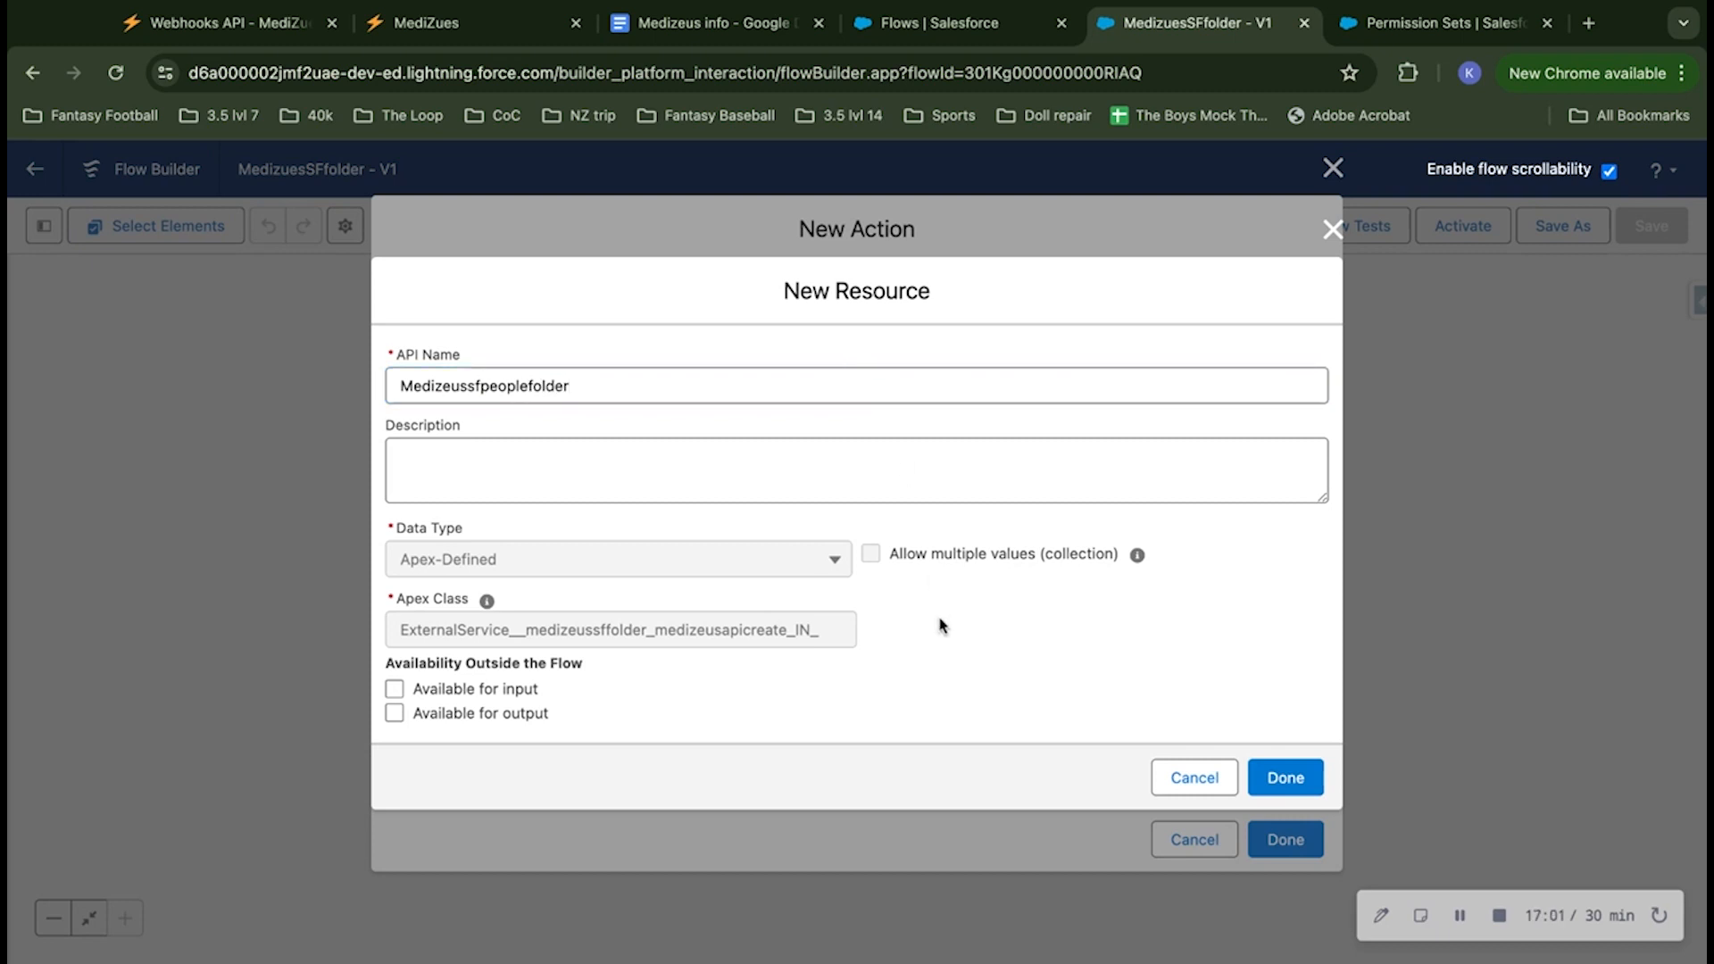
# Step: Make the resource available for input and output, save it as the body value, and finish the action
pyautogui.click(477, 689)
pyautogui.click(468, 714)
pyautogui.click(1285, 778)
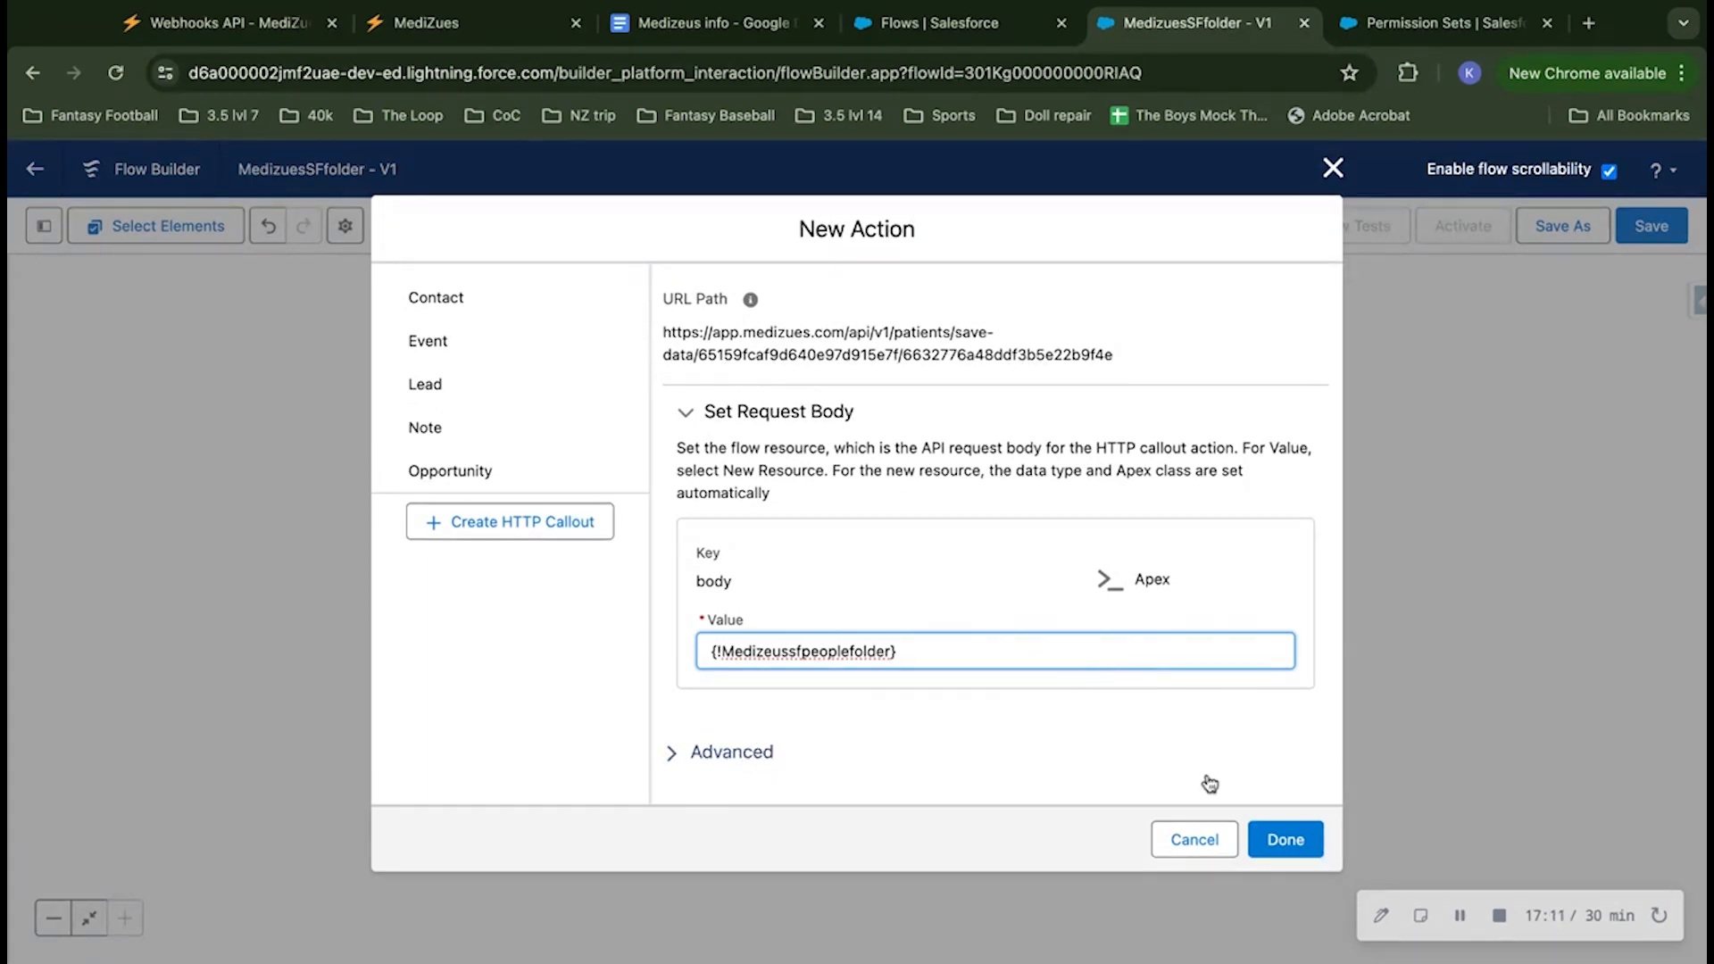
pyautogui.click(1282, 841)
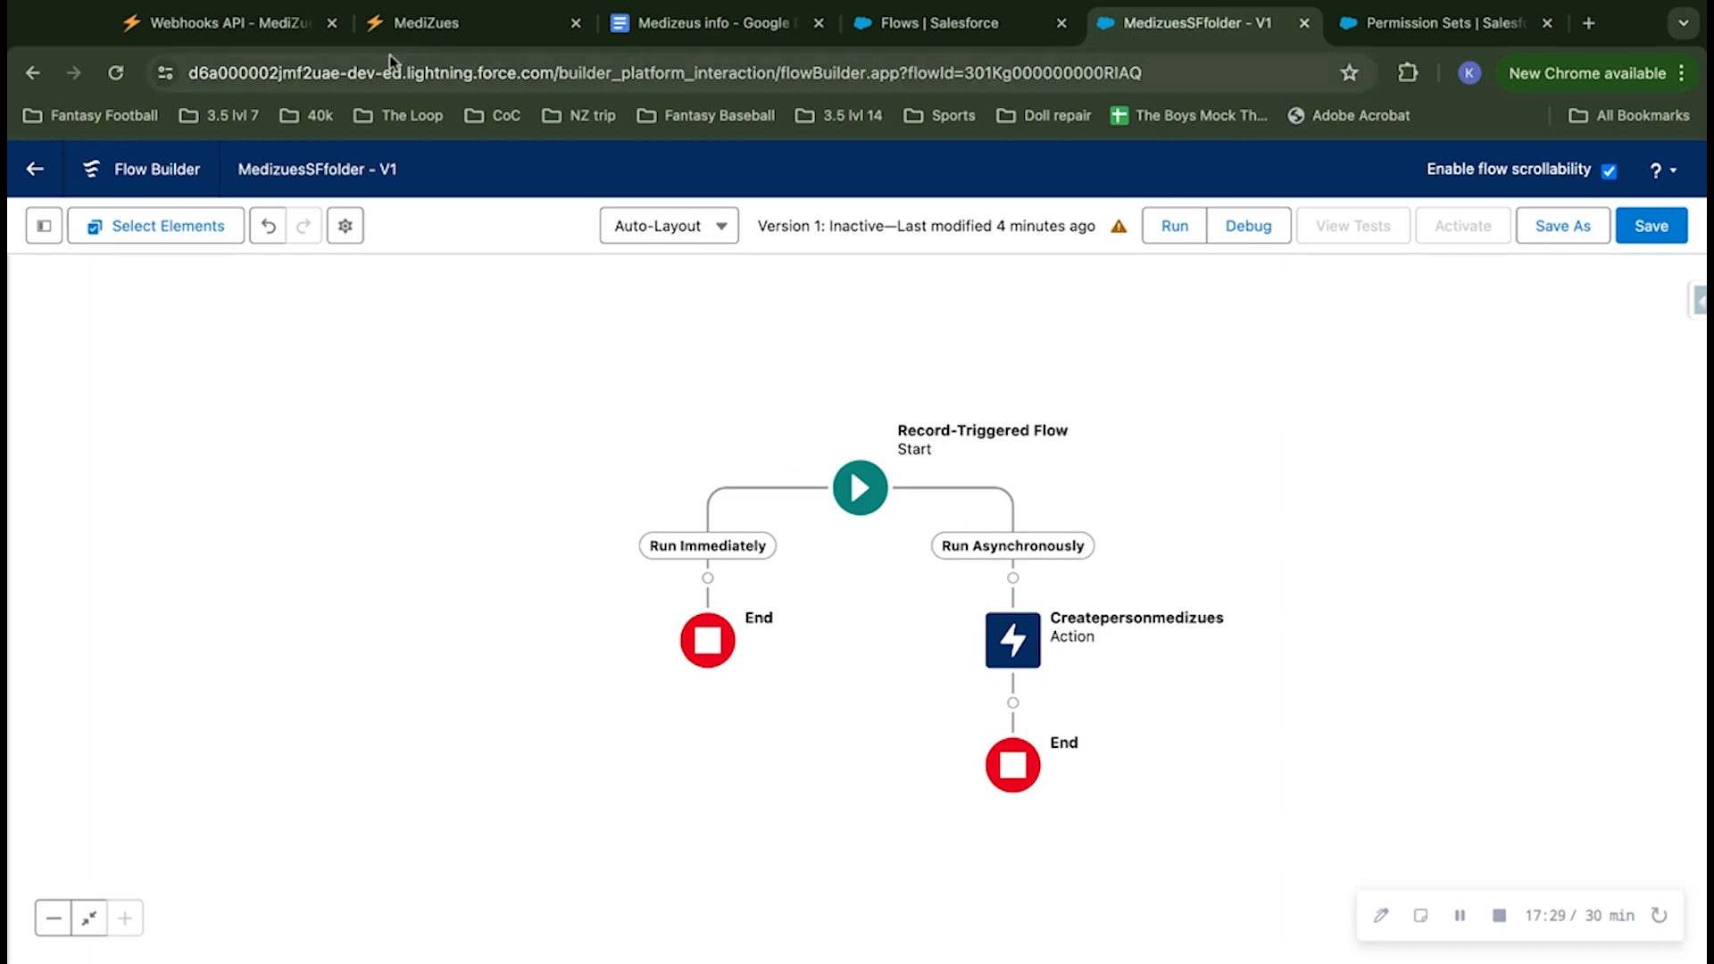
# Step: Examine the accepted DOB formats in the custom fields table on the MediZues Webhooks API page
pyautogui.click(251, 33)
pyautogui.scroll(4, 638, 614)
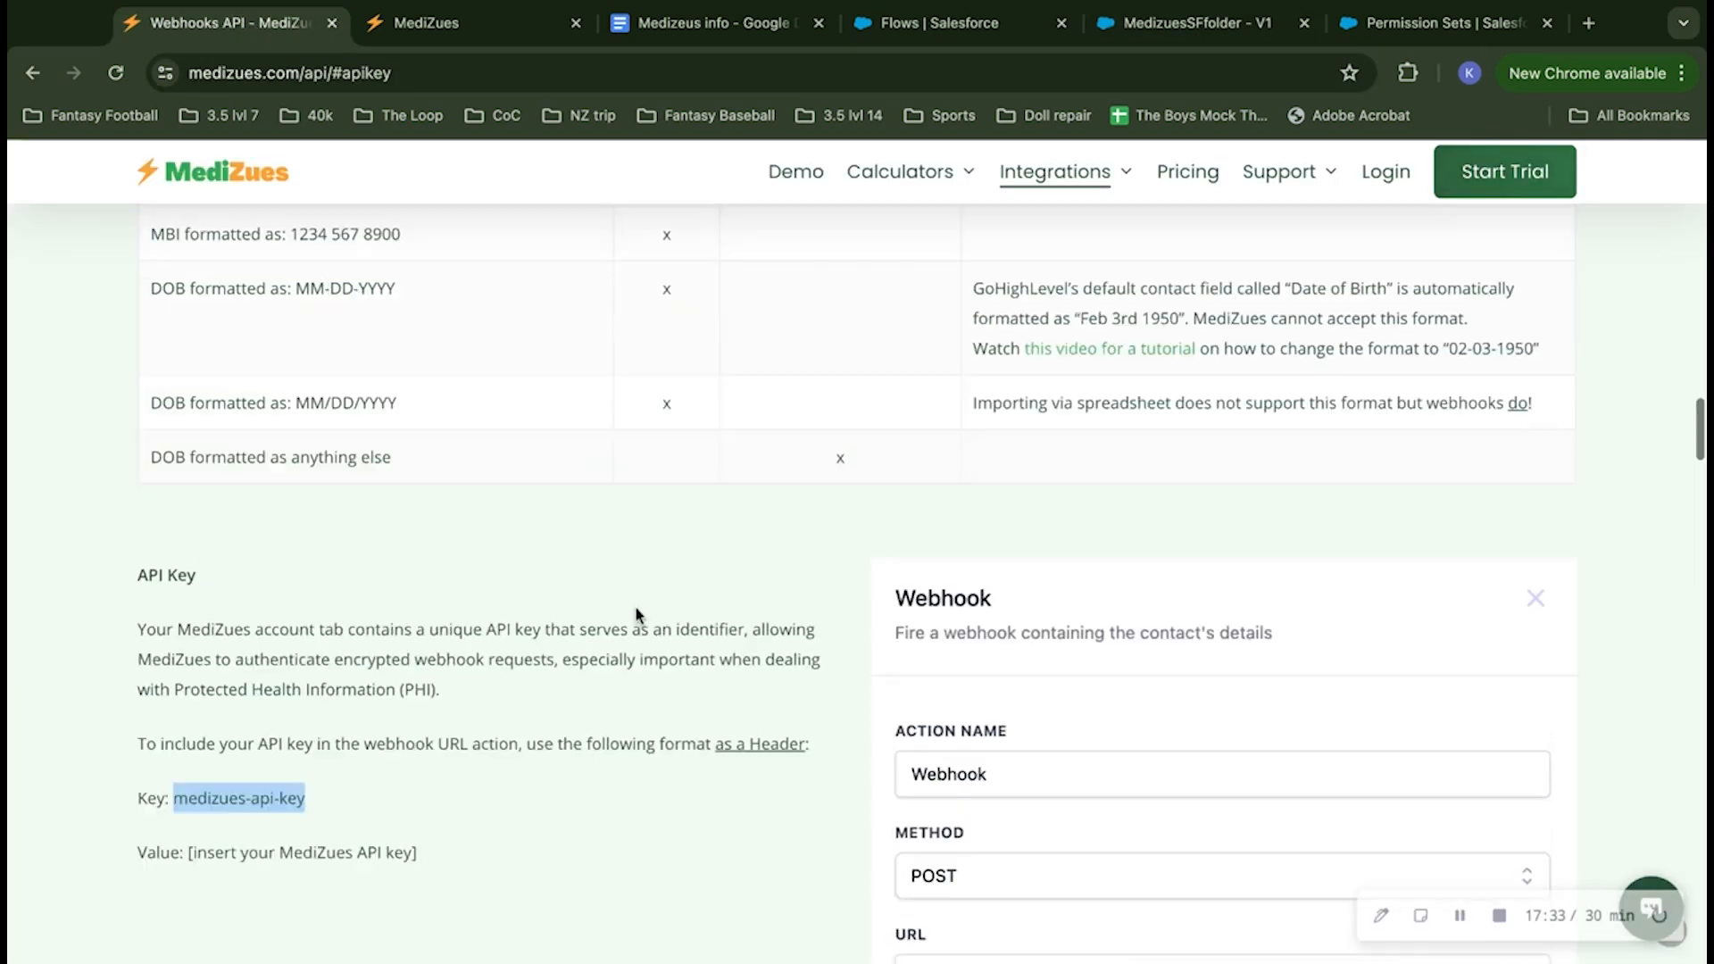
pyautogui.scroll(4, 638, 614)
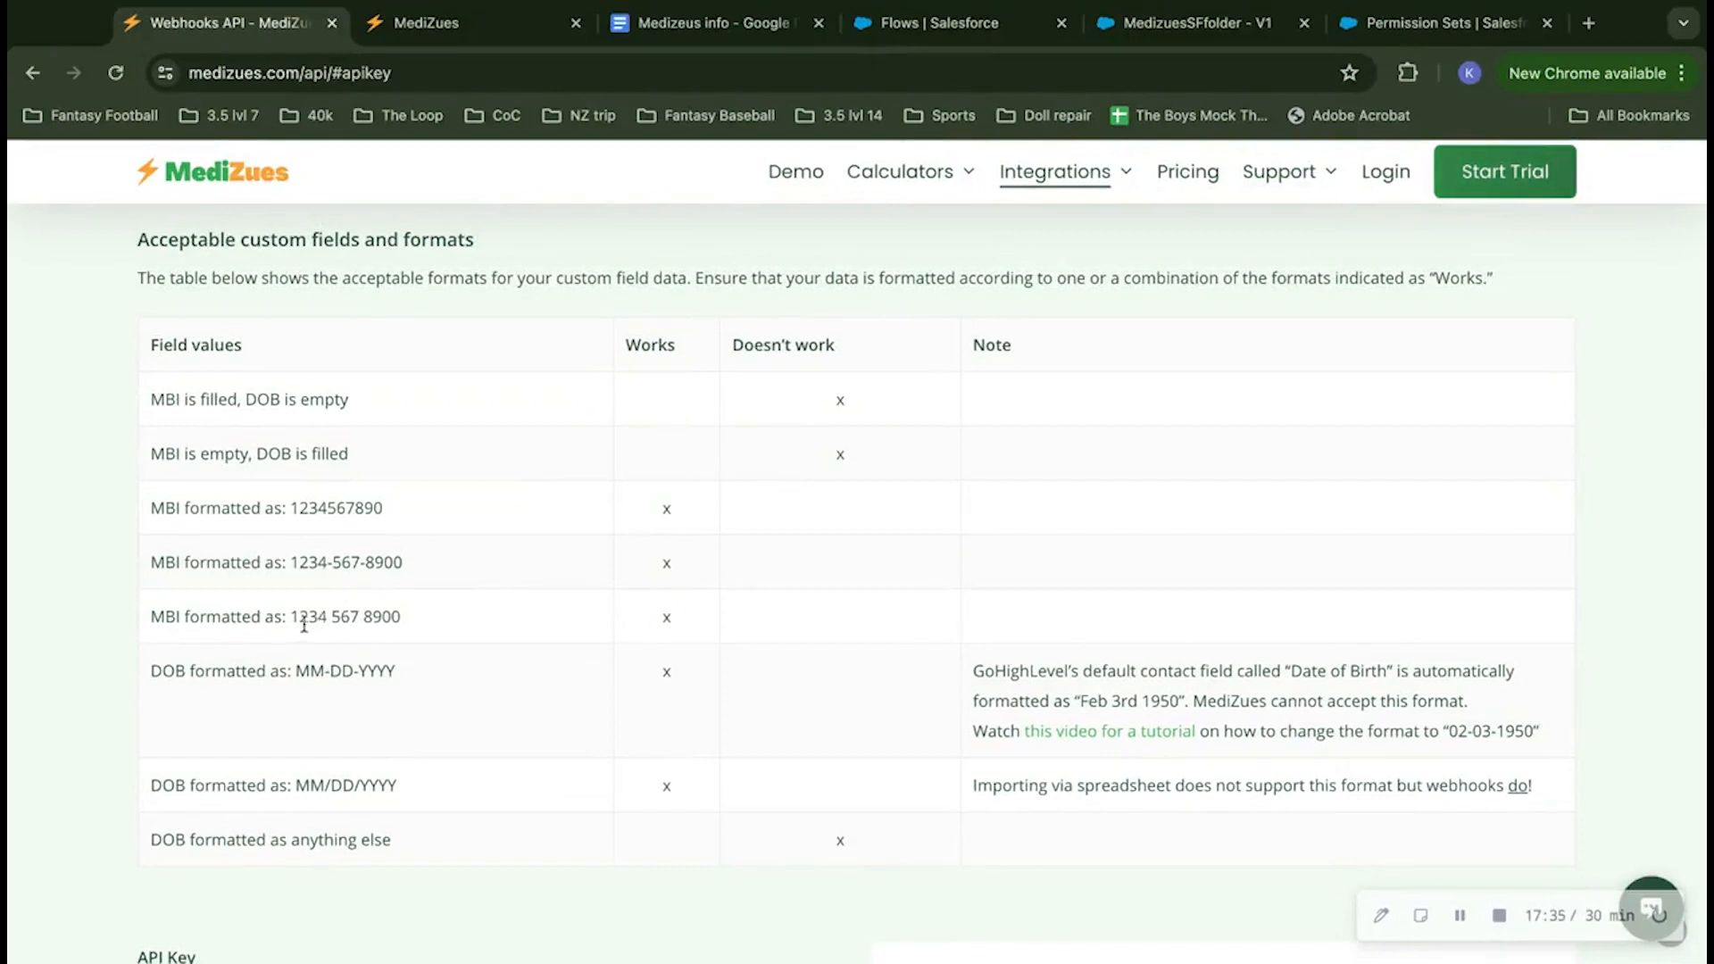
pyautogui.moveTo(295, 671); pyautogui.dragTo(397, 671)
pyautogui.click(302, 783)
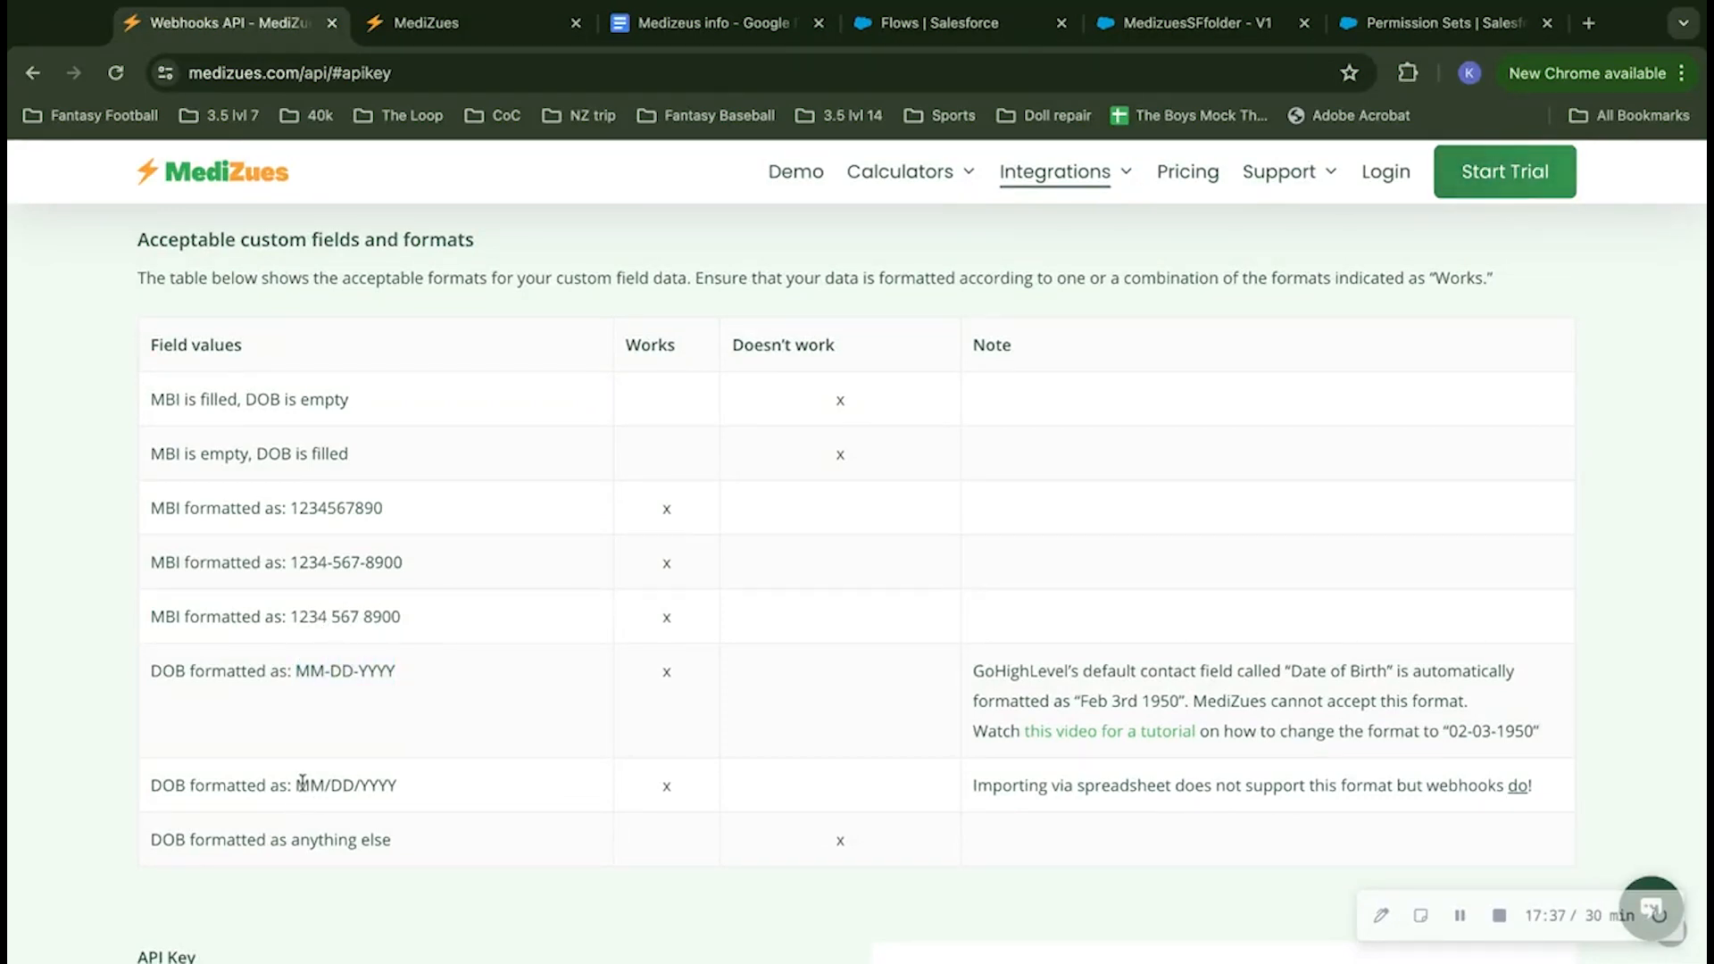
pyautogui.moveTo(312, 783); pyautogui.dragTo(430, 787)
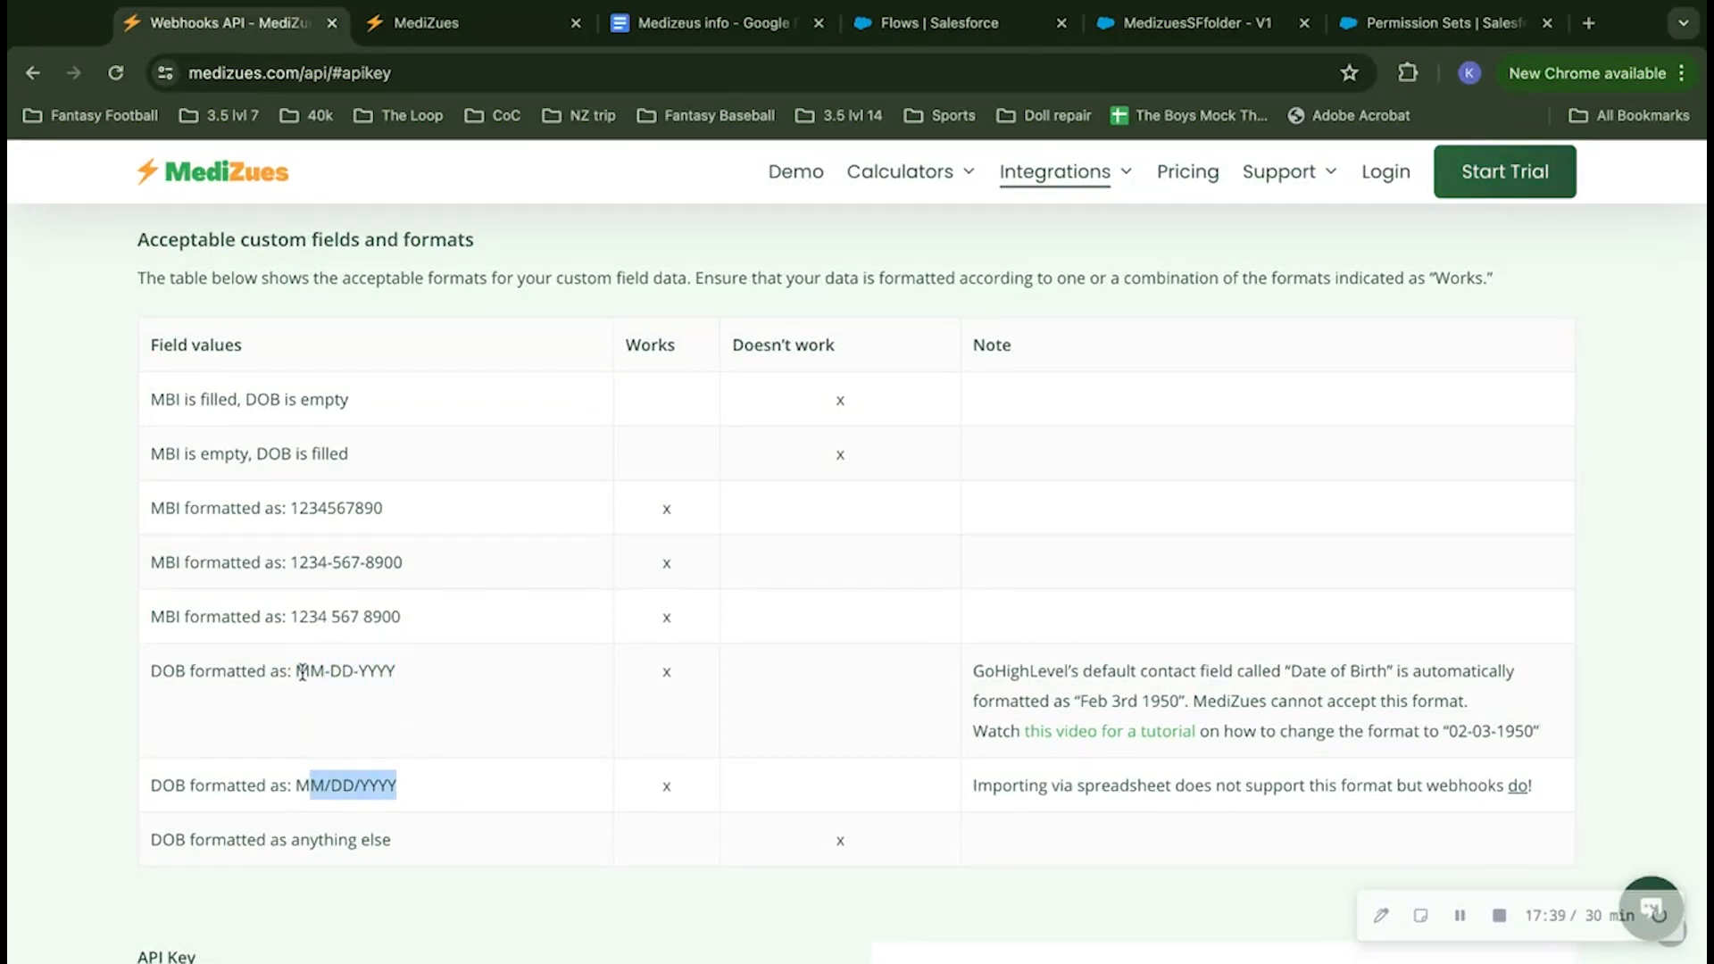
pyautogui.moveTo(297, 672); pyautogui.dragTo(396, 671)
pyautogui.moveTo(295, 785); pyautogui.dragTo(397, 785)
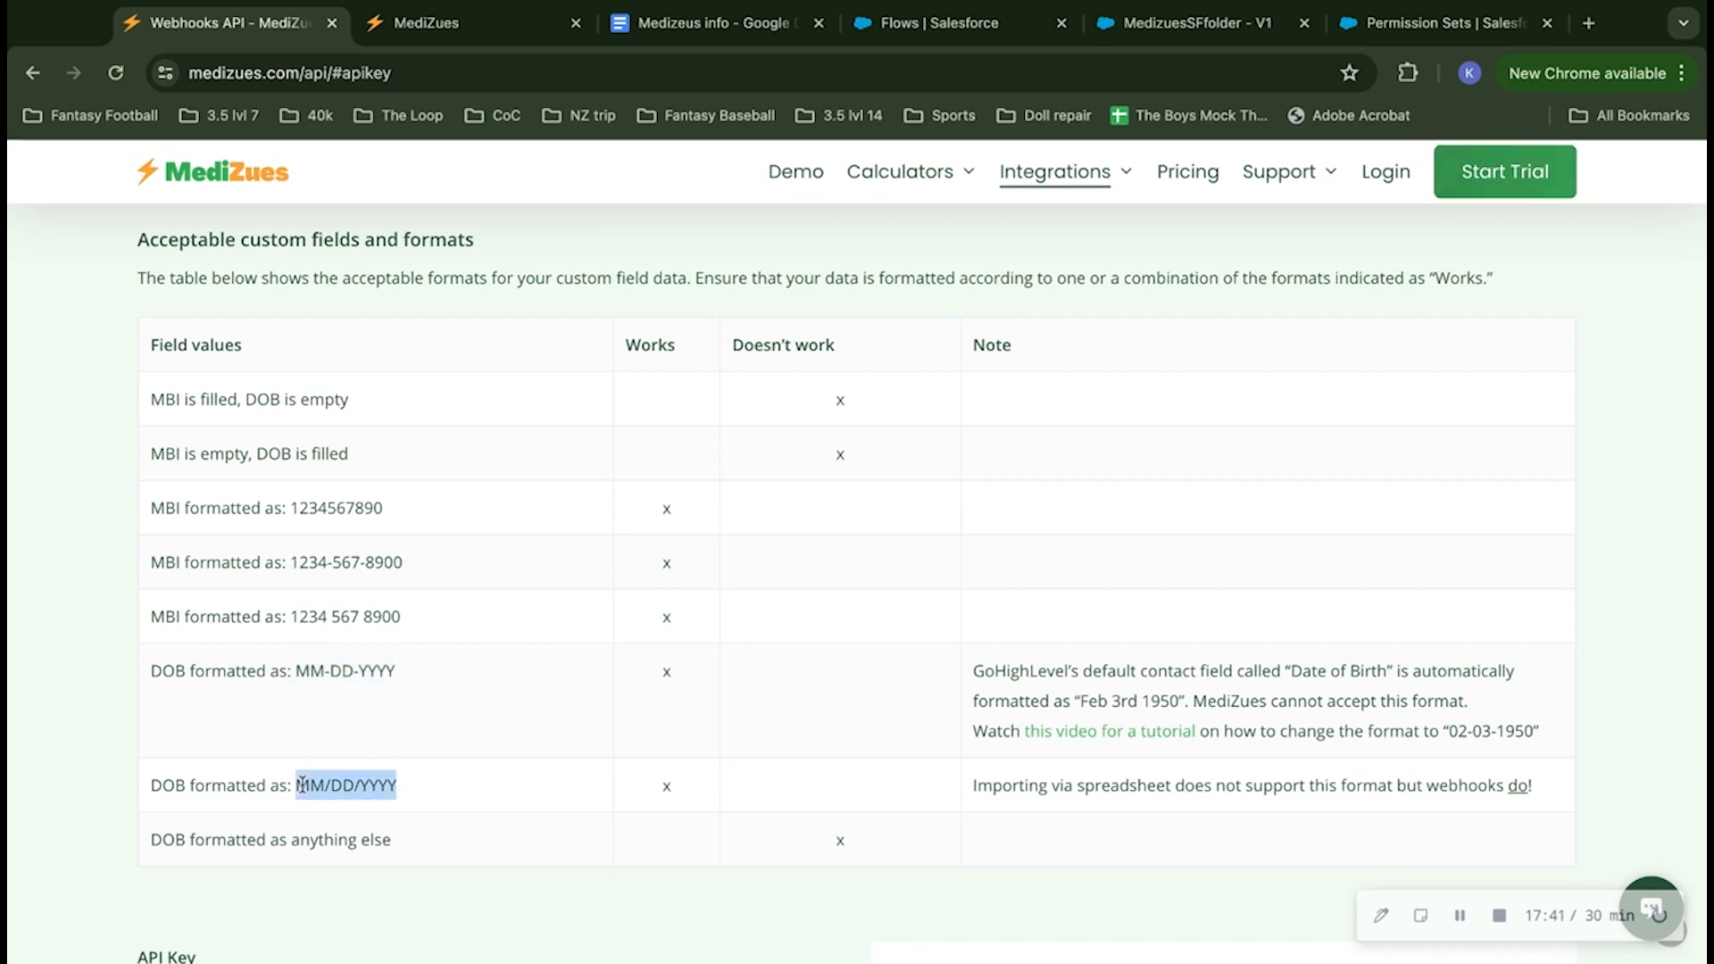
pyautogui.click(335, 661)
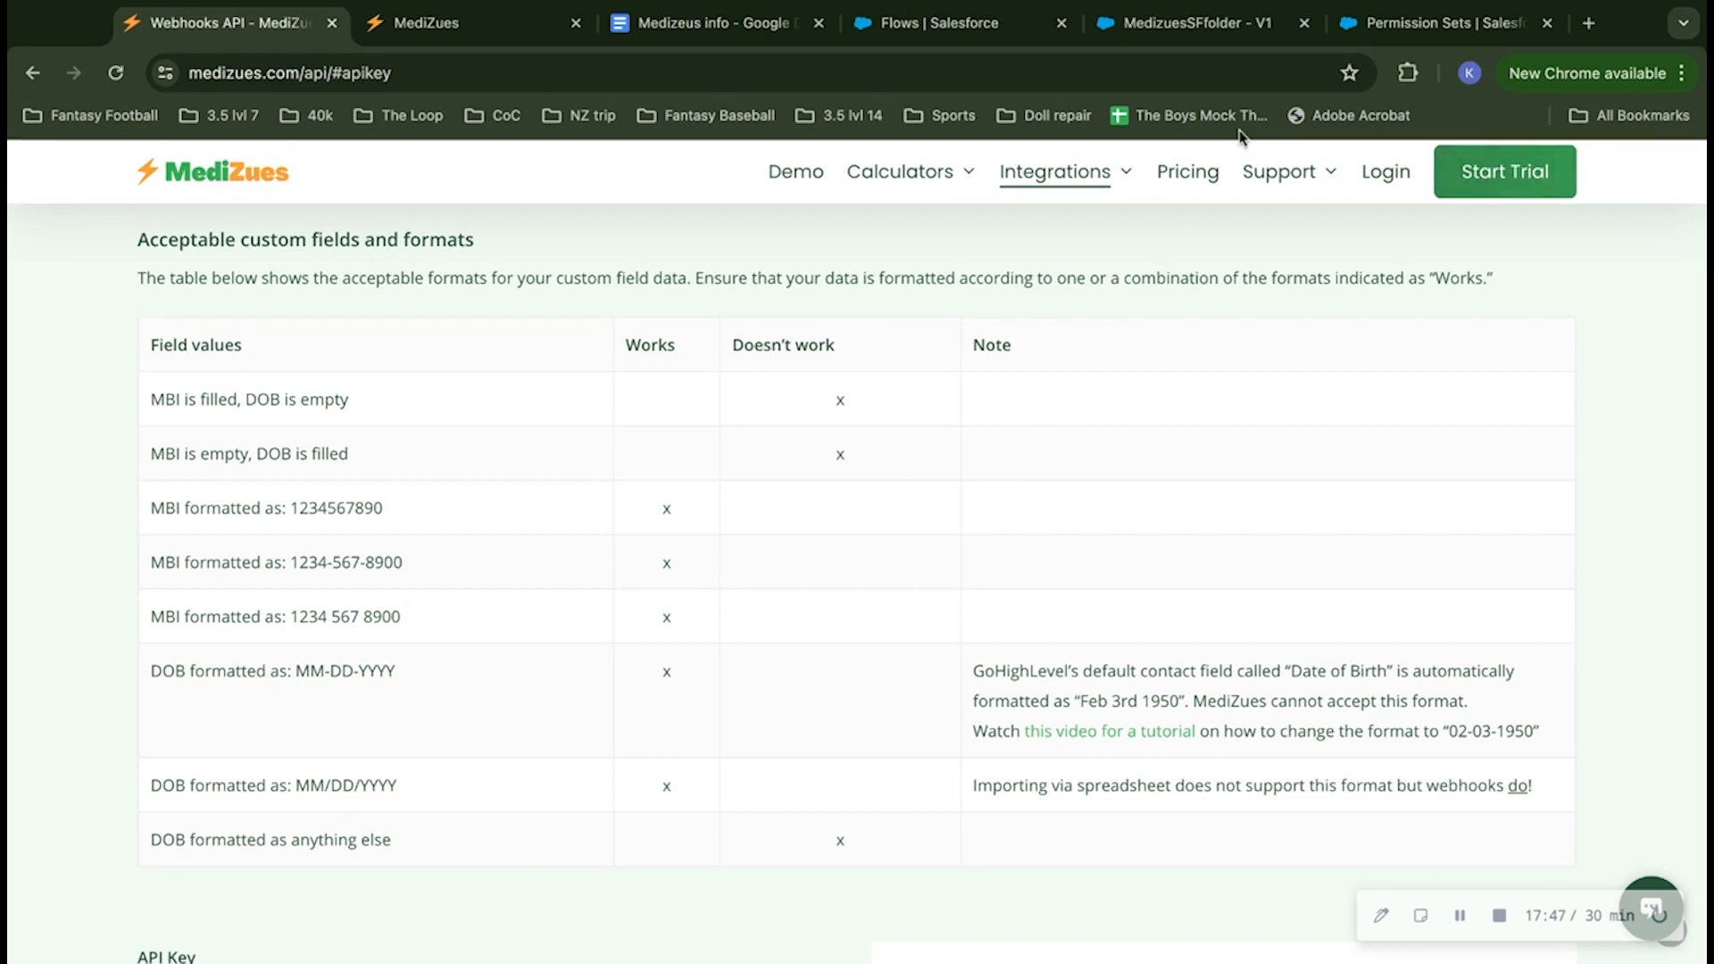
pyautogui.click(1392, 34)
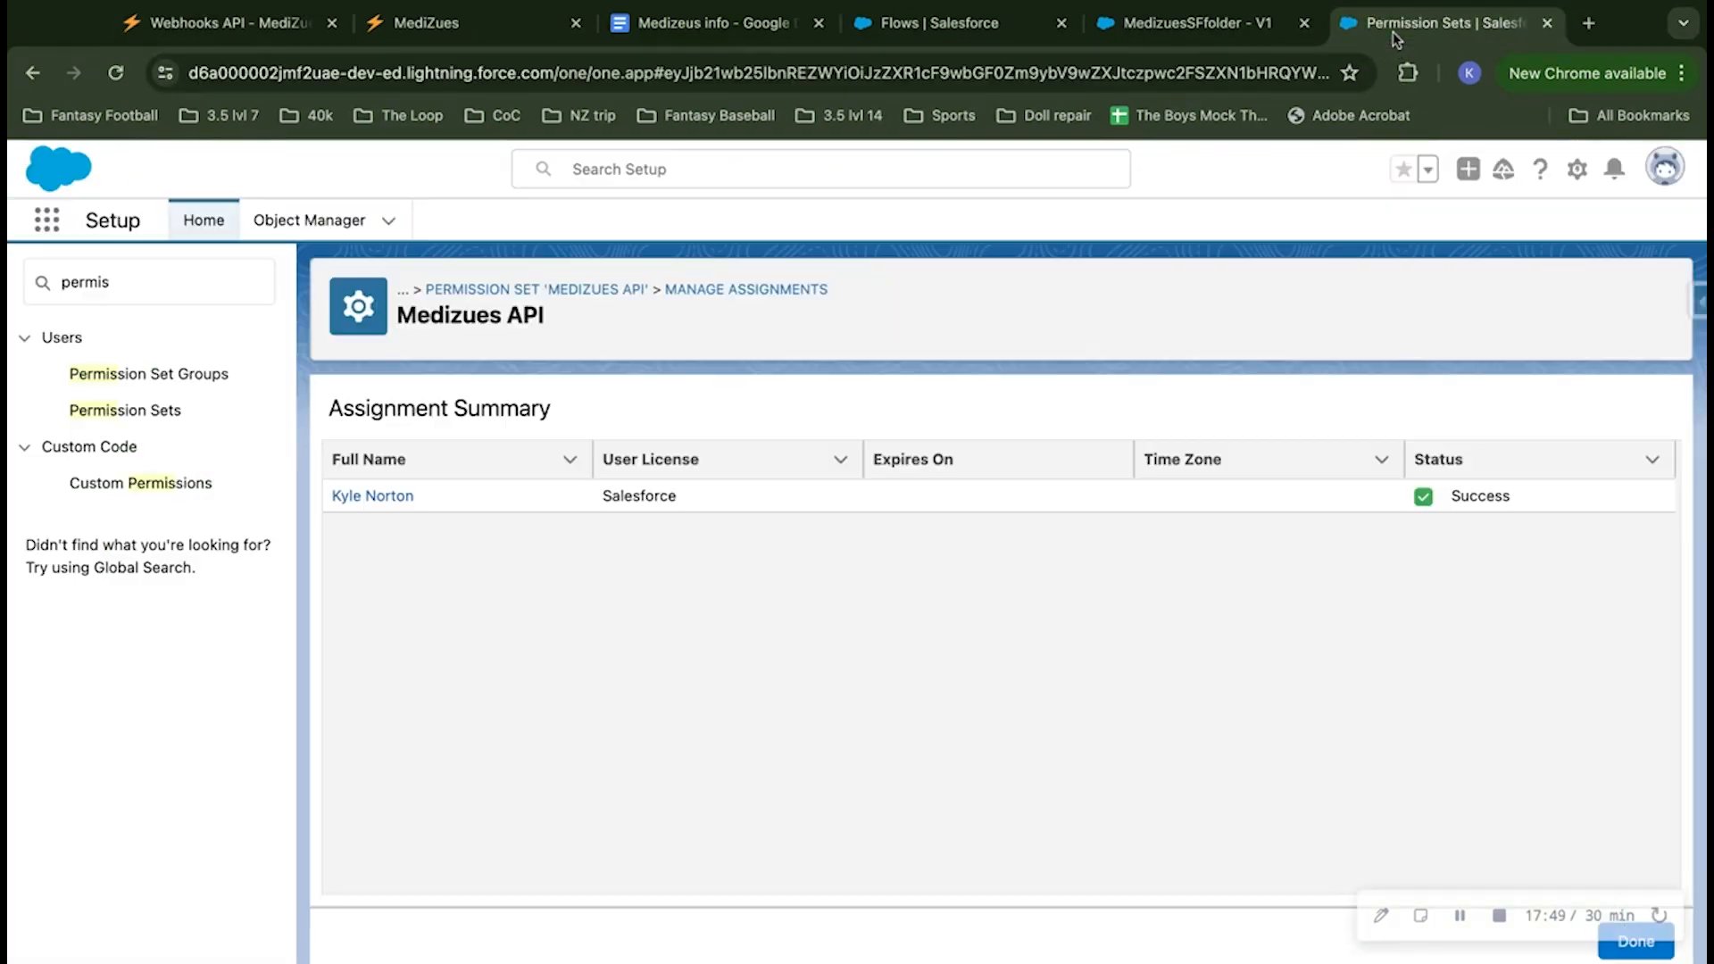
# Step: Return to the MedizuesSFfolder flow and start a new resource of type Formula
pyautogui.click(1141, 27)
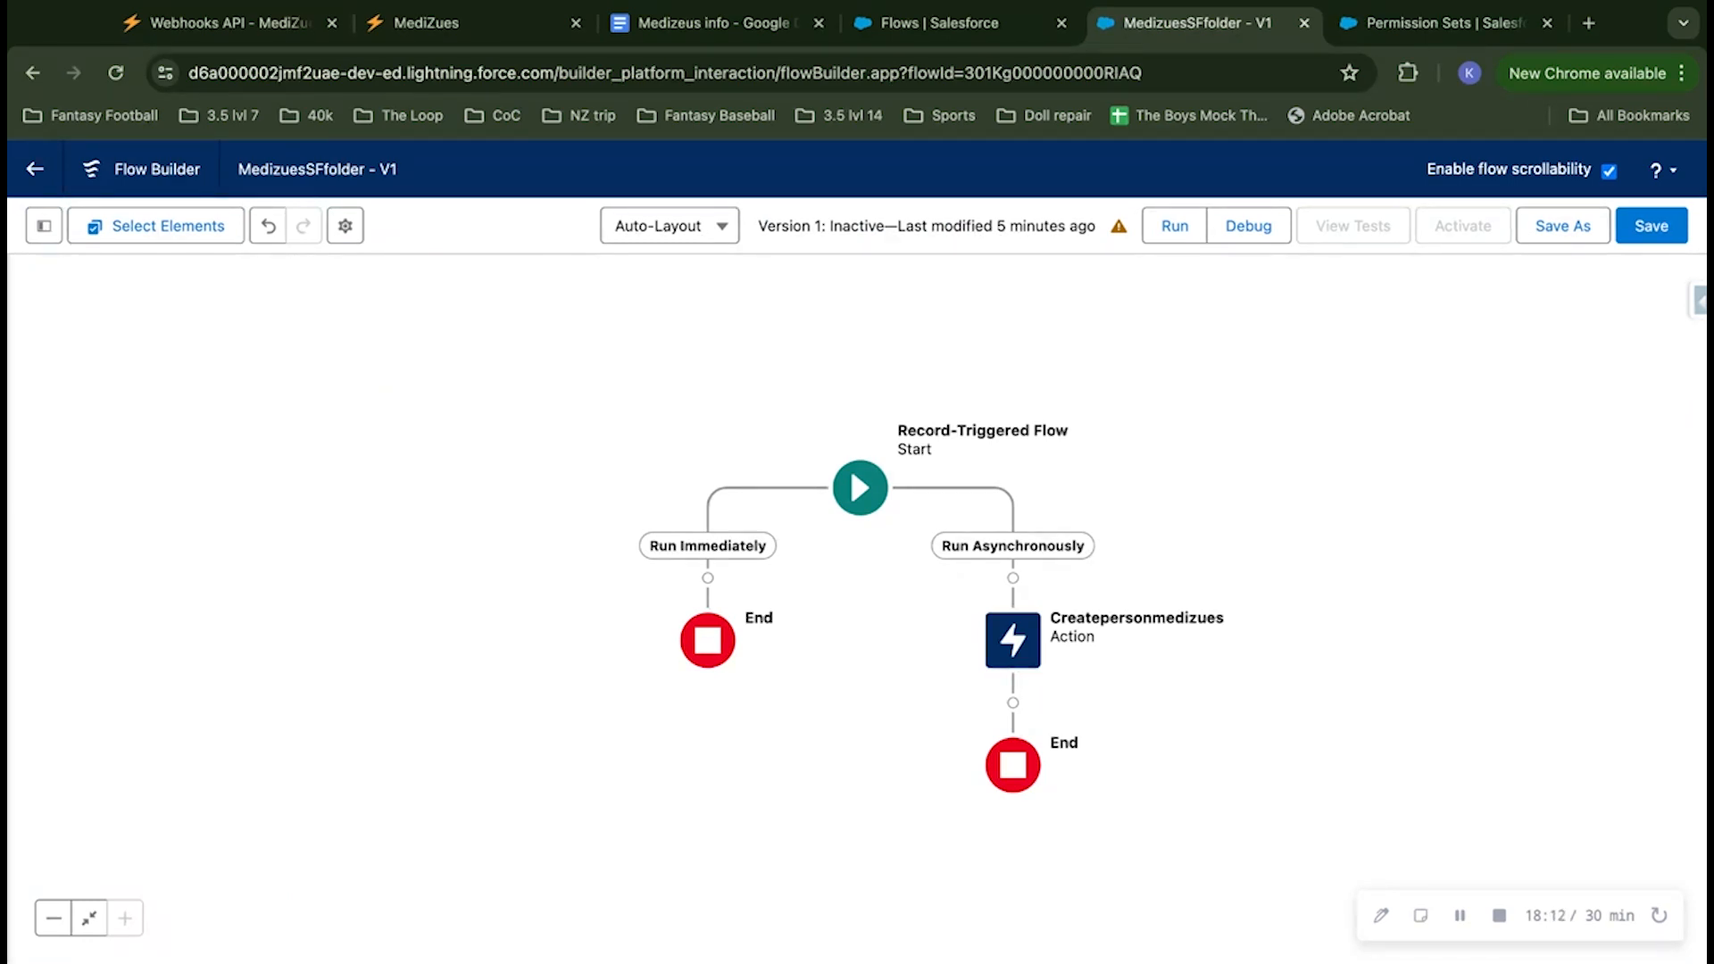
pyautogui.click(44, 226)
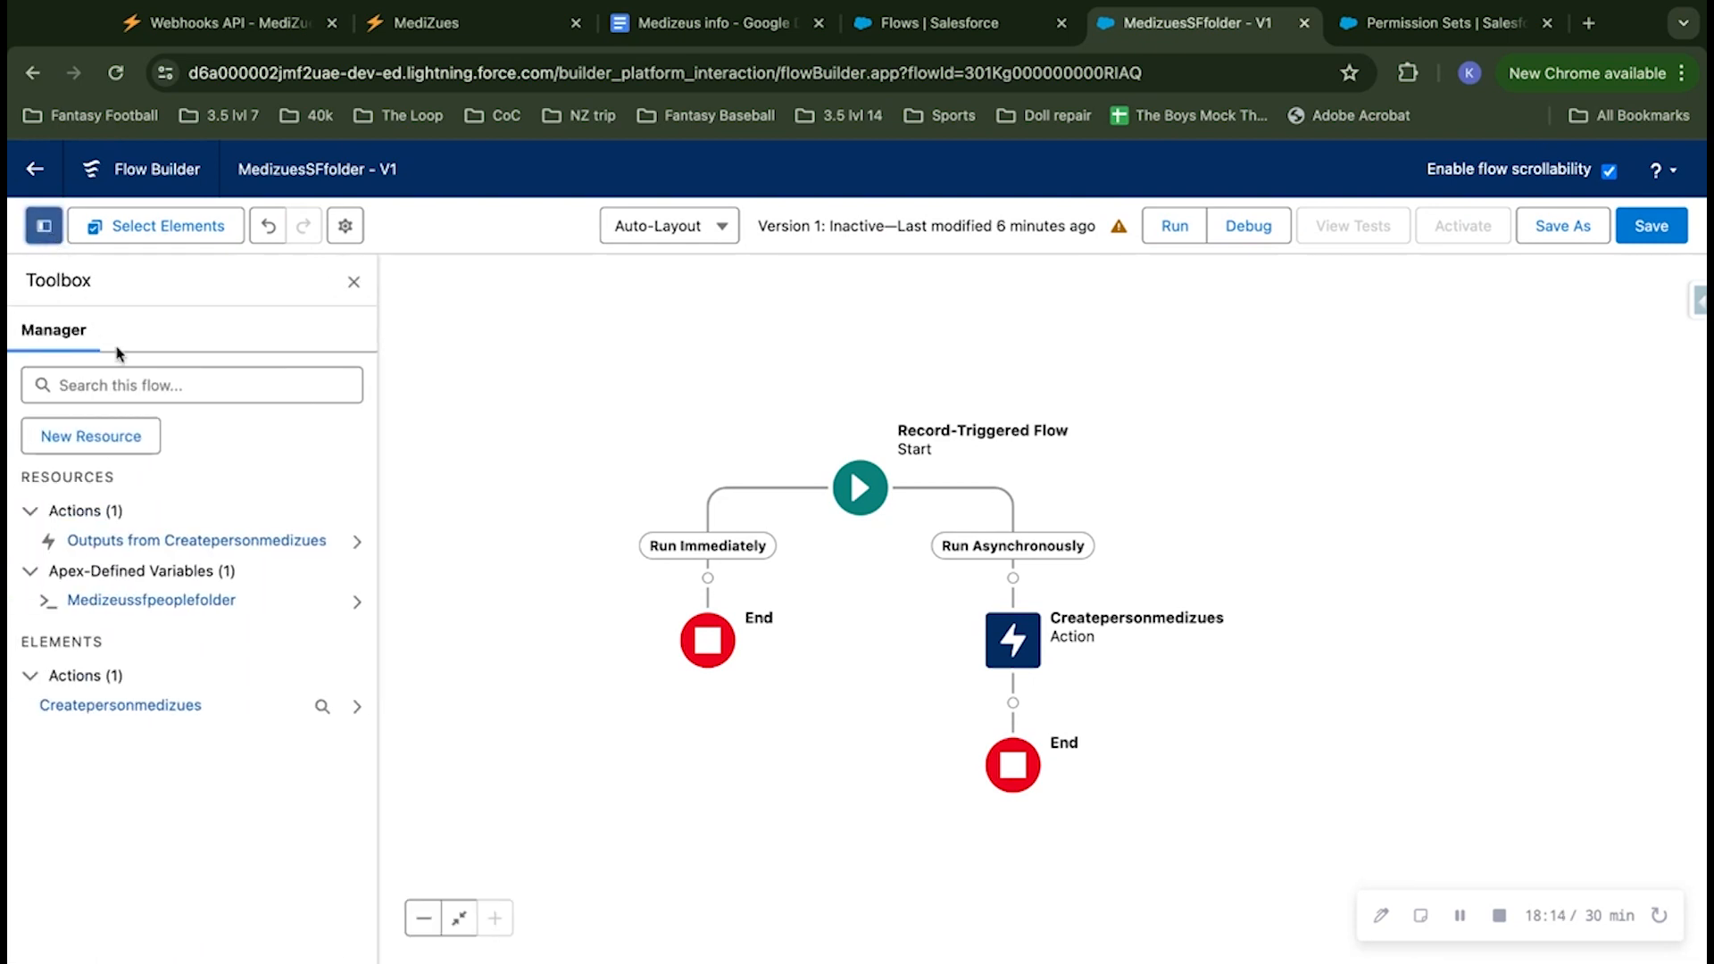
pyautogui.click(105, 437)
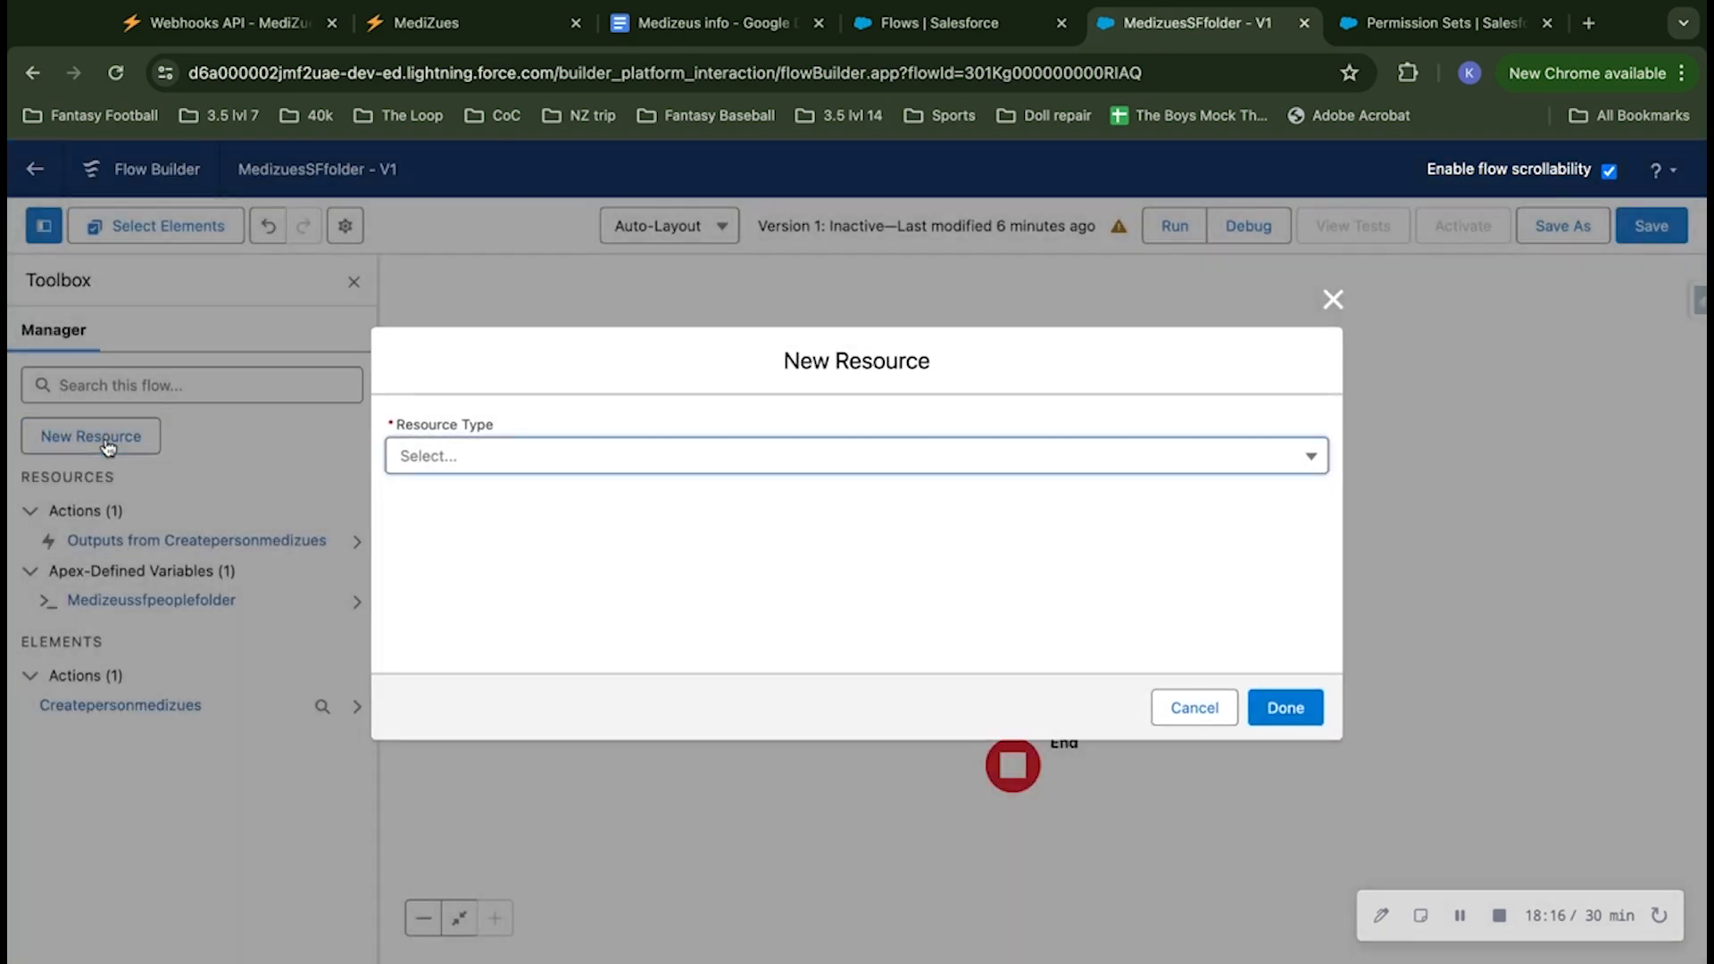
pyautogui.click(464, 457)
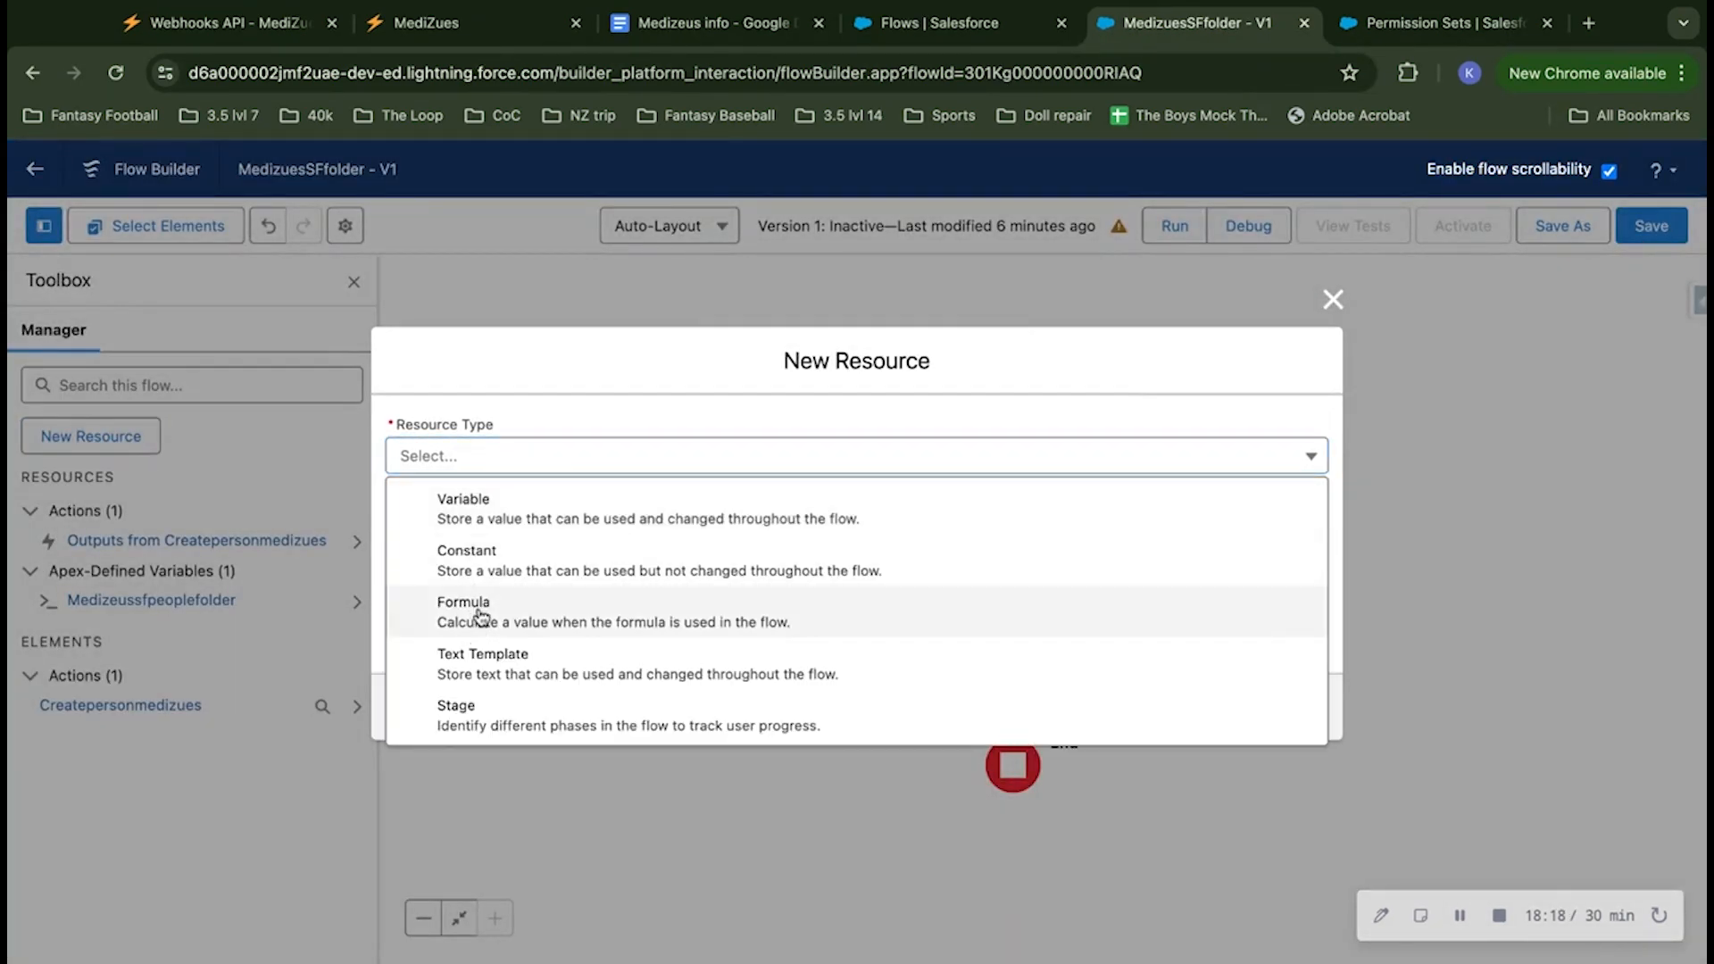
pyautogui.click(477, 614)
# Step: Give the formula resource the API name birthdayreformatted and set its data type to Text
pyautogui.click(514, 409)
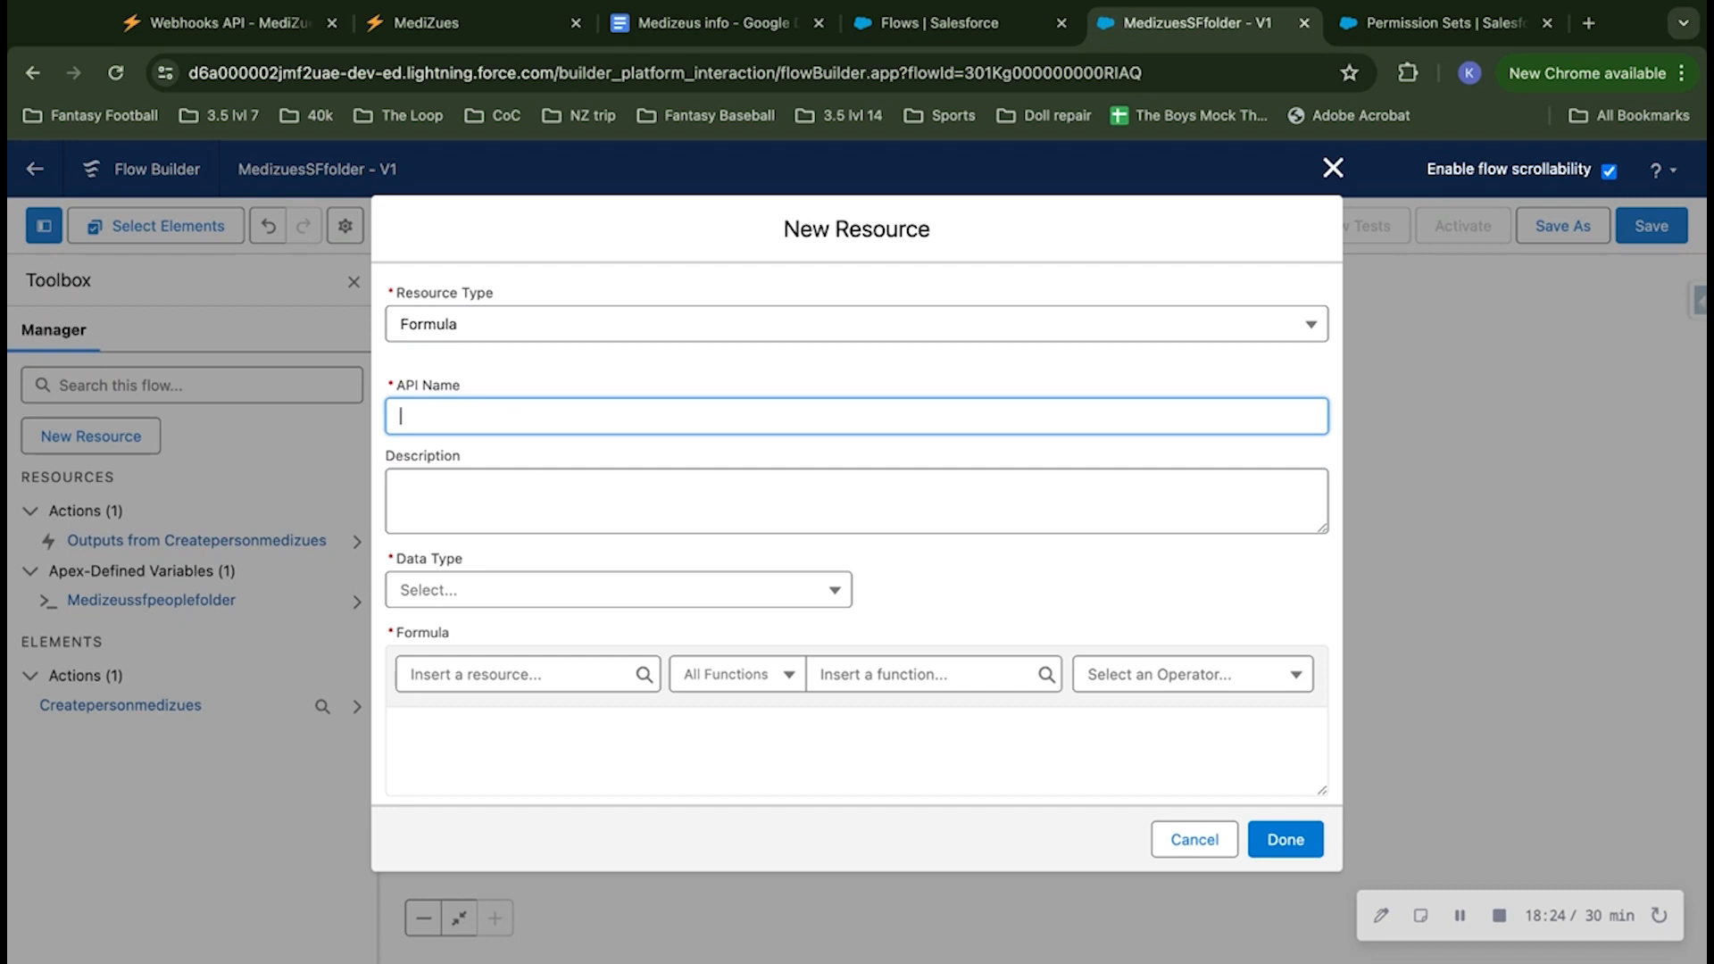
pyautogui.write('birthdayreformatte')
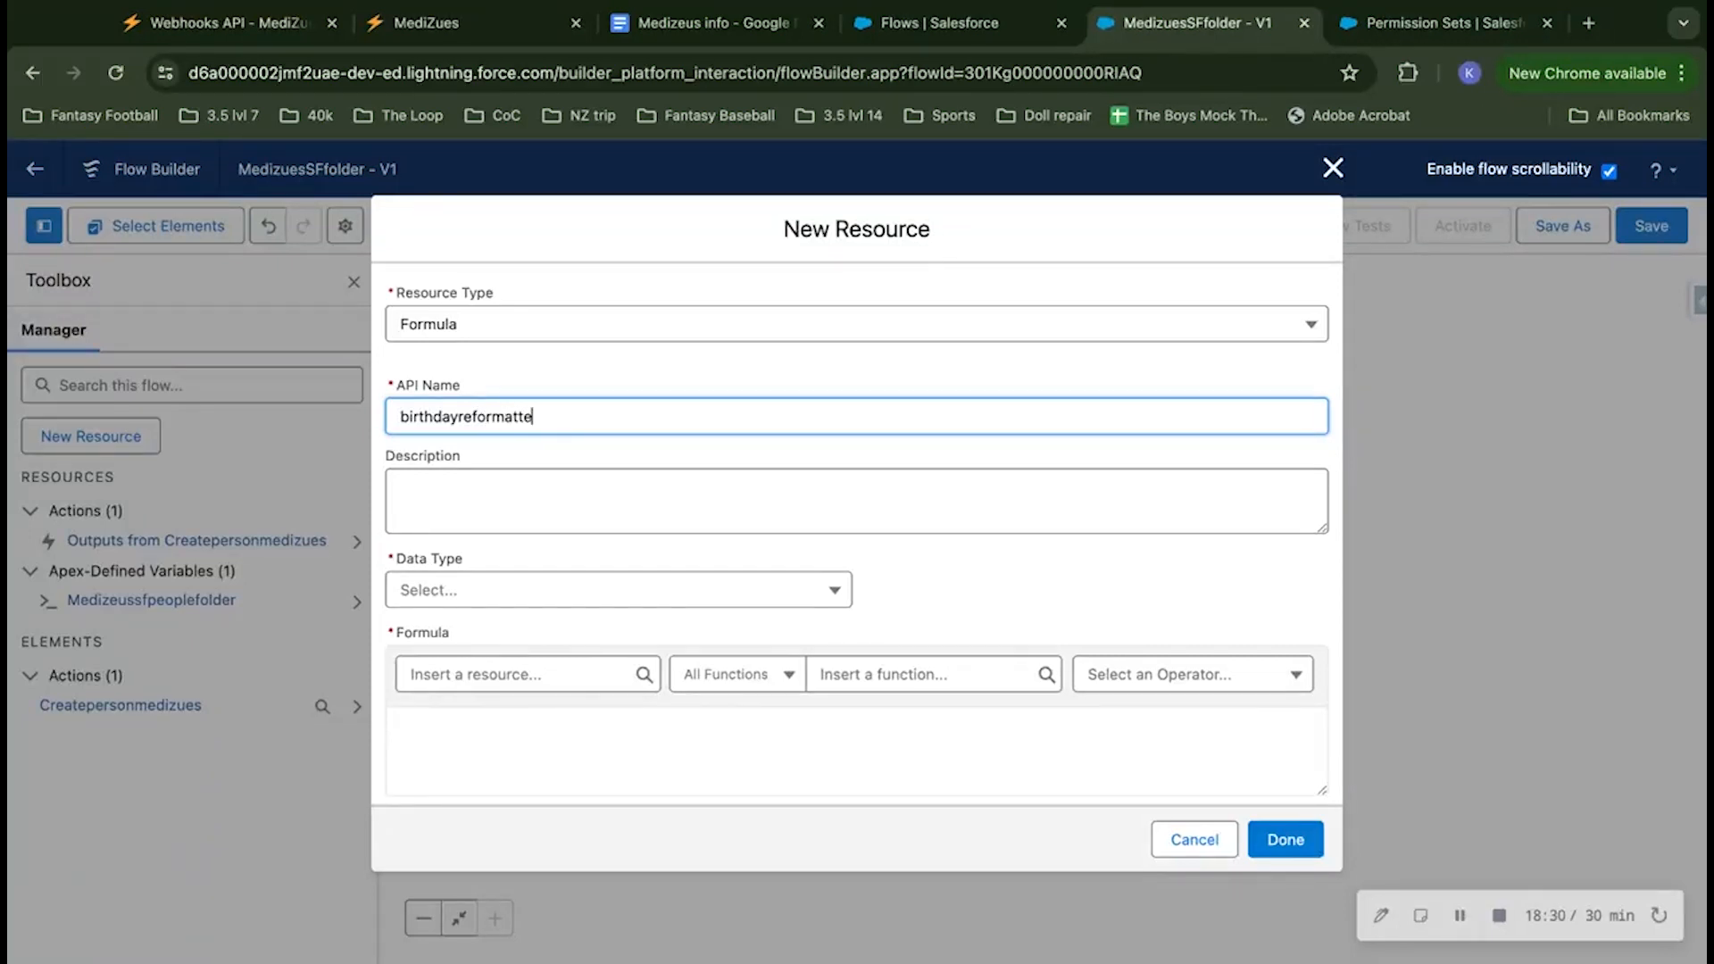
pyautogui.write('d')
pyautogui.click(522, 389)
pyautogui.click(521, 590)
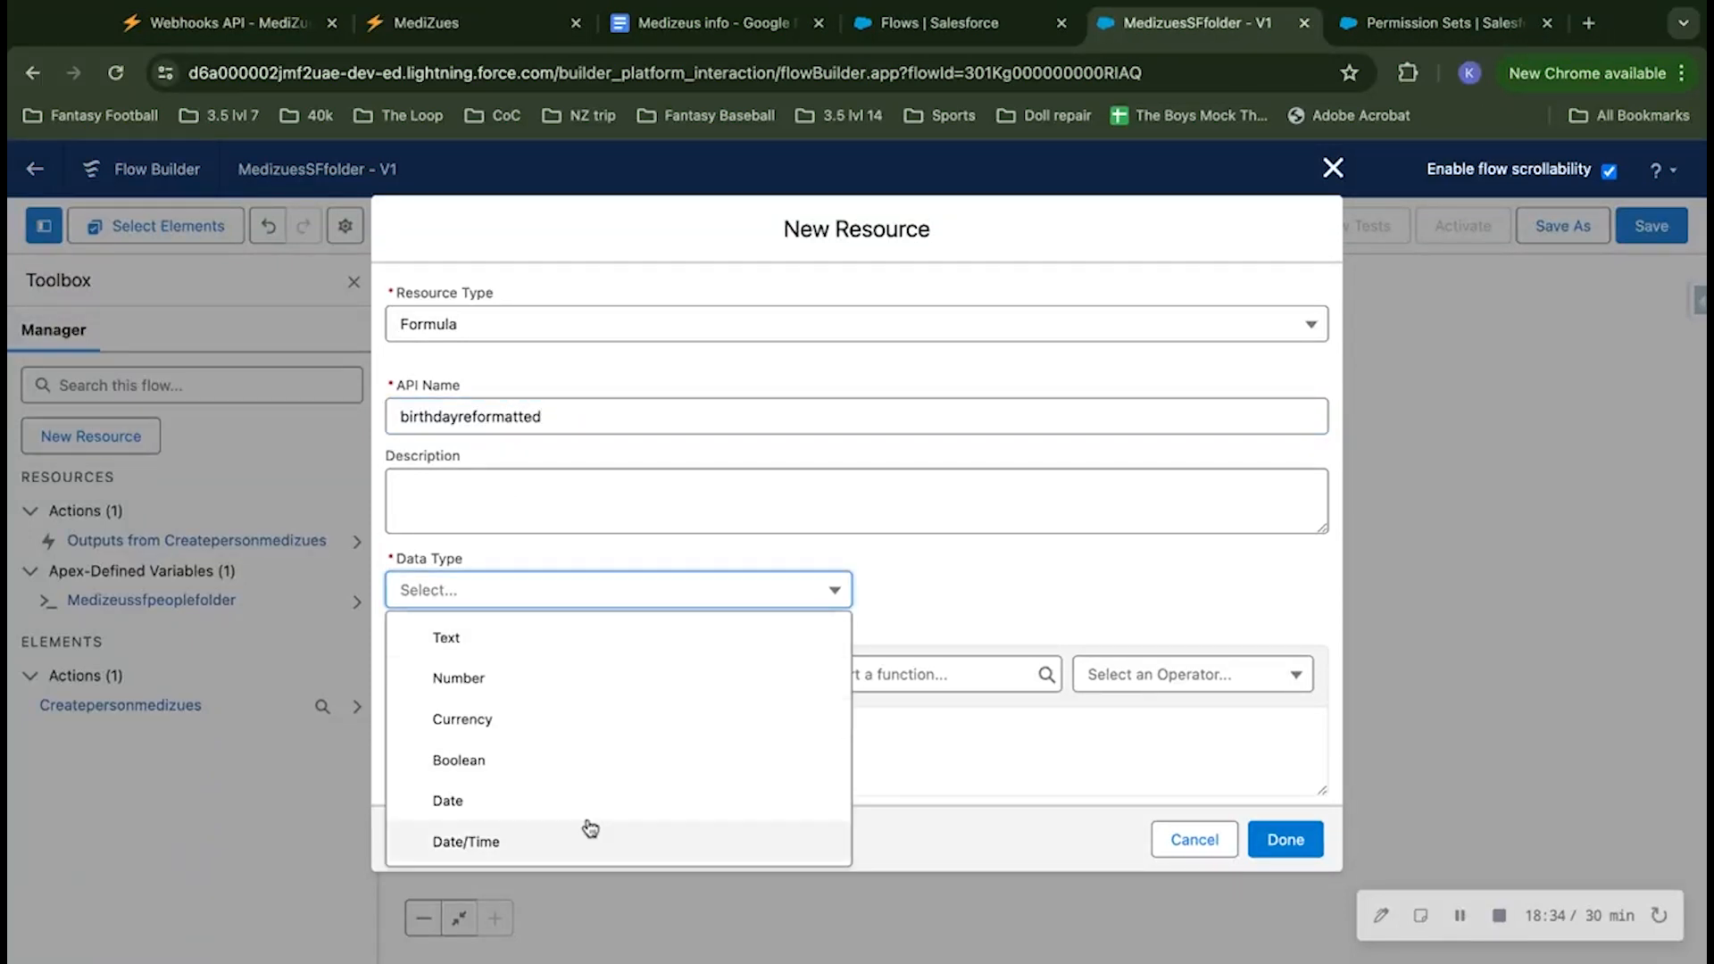
pyautogui.click(522, 642)
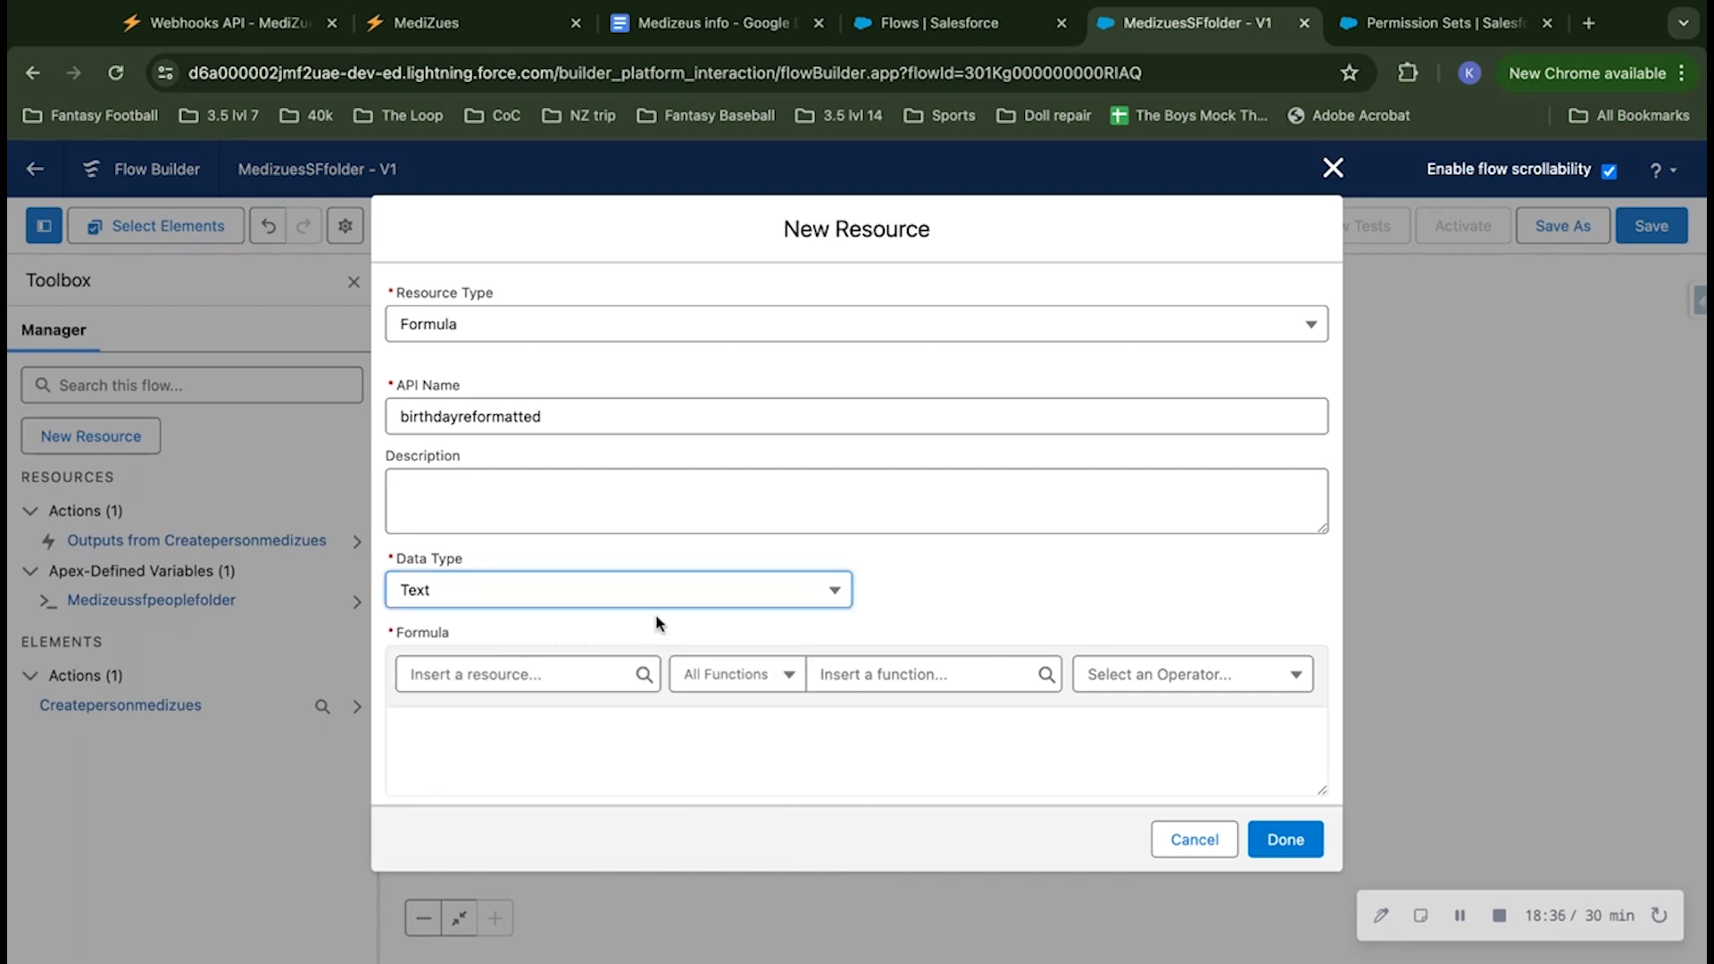
# Step: Copy the birthdate formula from the Medizeus info Google Doc for the new formula resource
pyautogui.scroll(-1, 655, 618)
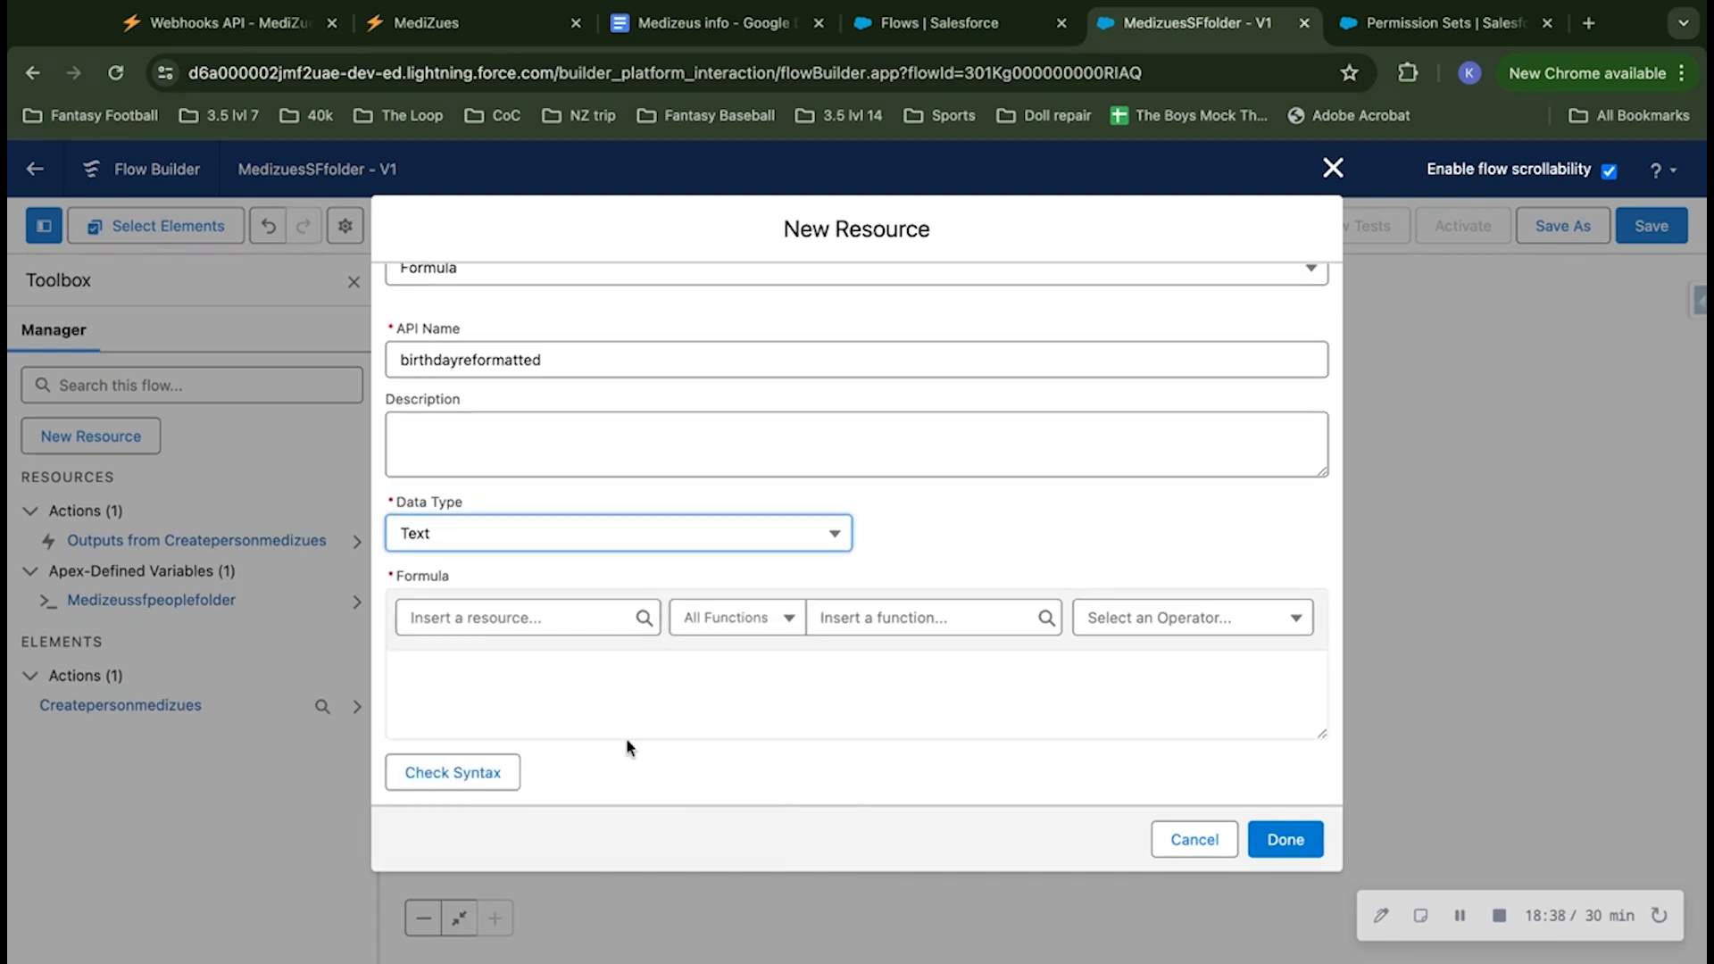
pyautogui.click(615, 675)
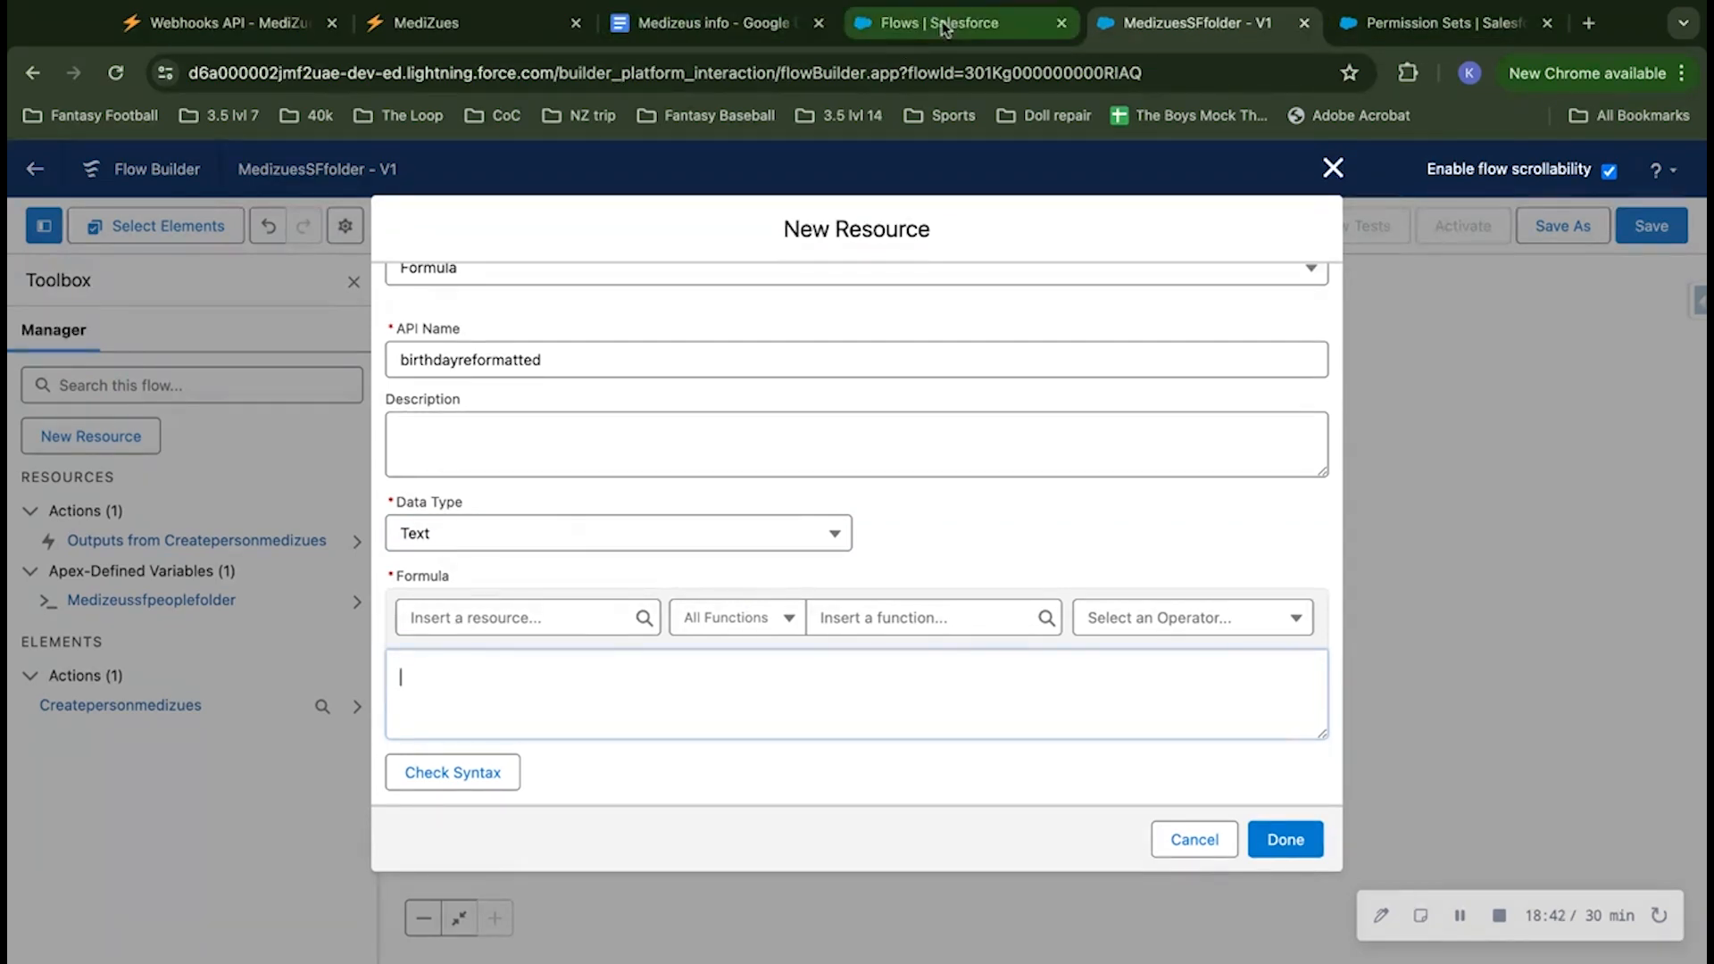
pyautogui.click(732, 27)
pyautogui.click(445, 741)
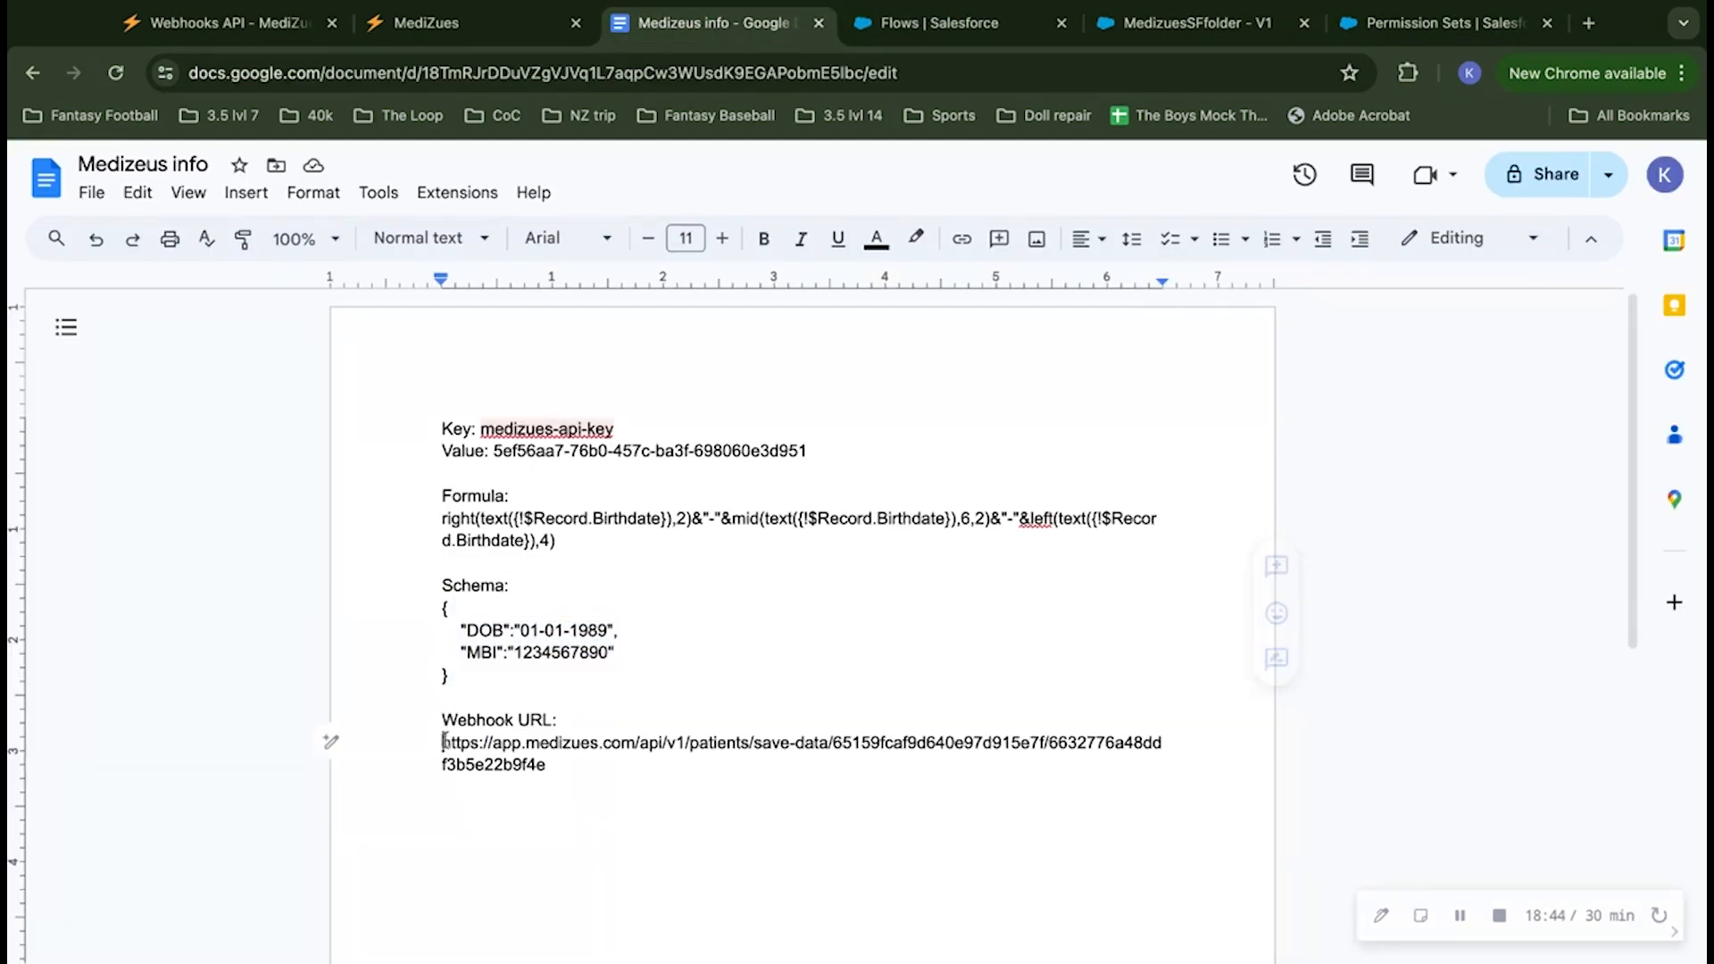
pyautogui.tripleClick(444, 518)
pyautogui.hotkey('ctrl', 'c')
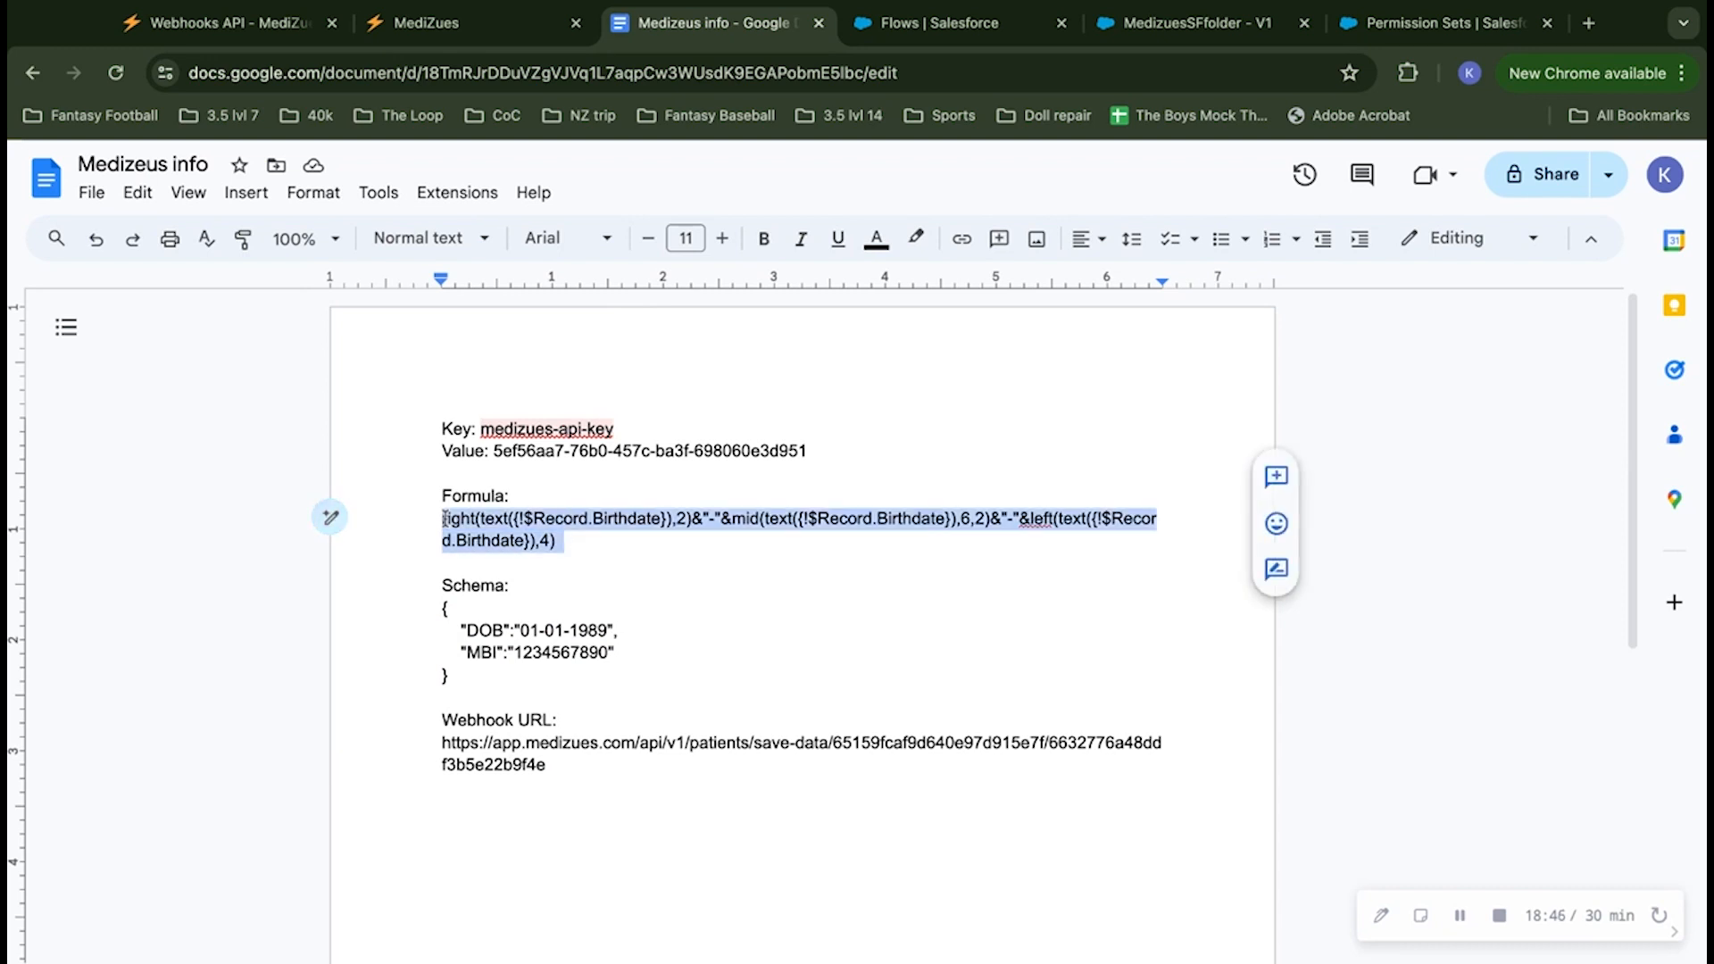
# Step: In the MedizuesSFfolder flow, enter right(text({!$Record.Birthdate}),2)&"-"&mid(text({!$Record.Birthdate}),6,2)&"-"&left(text({!$Record.Birthdate}),4) as the resource's formula, check its syntax and finish the resource
pyautogui.click(919, 25)
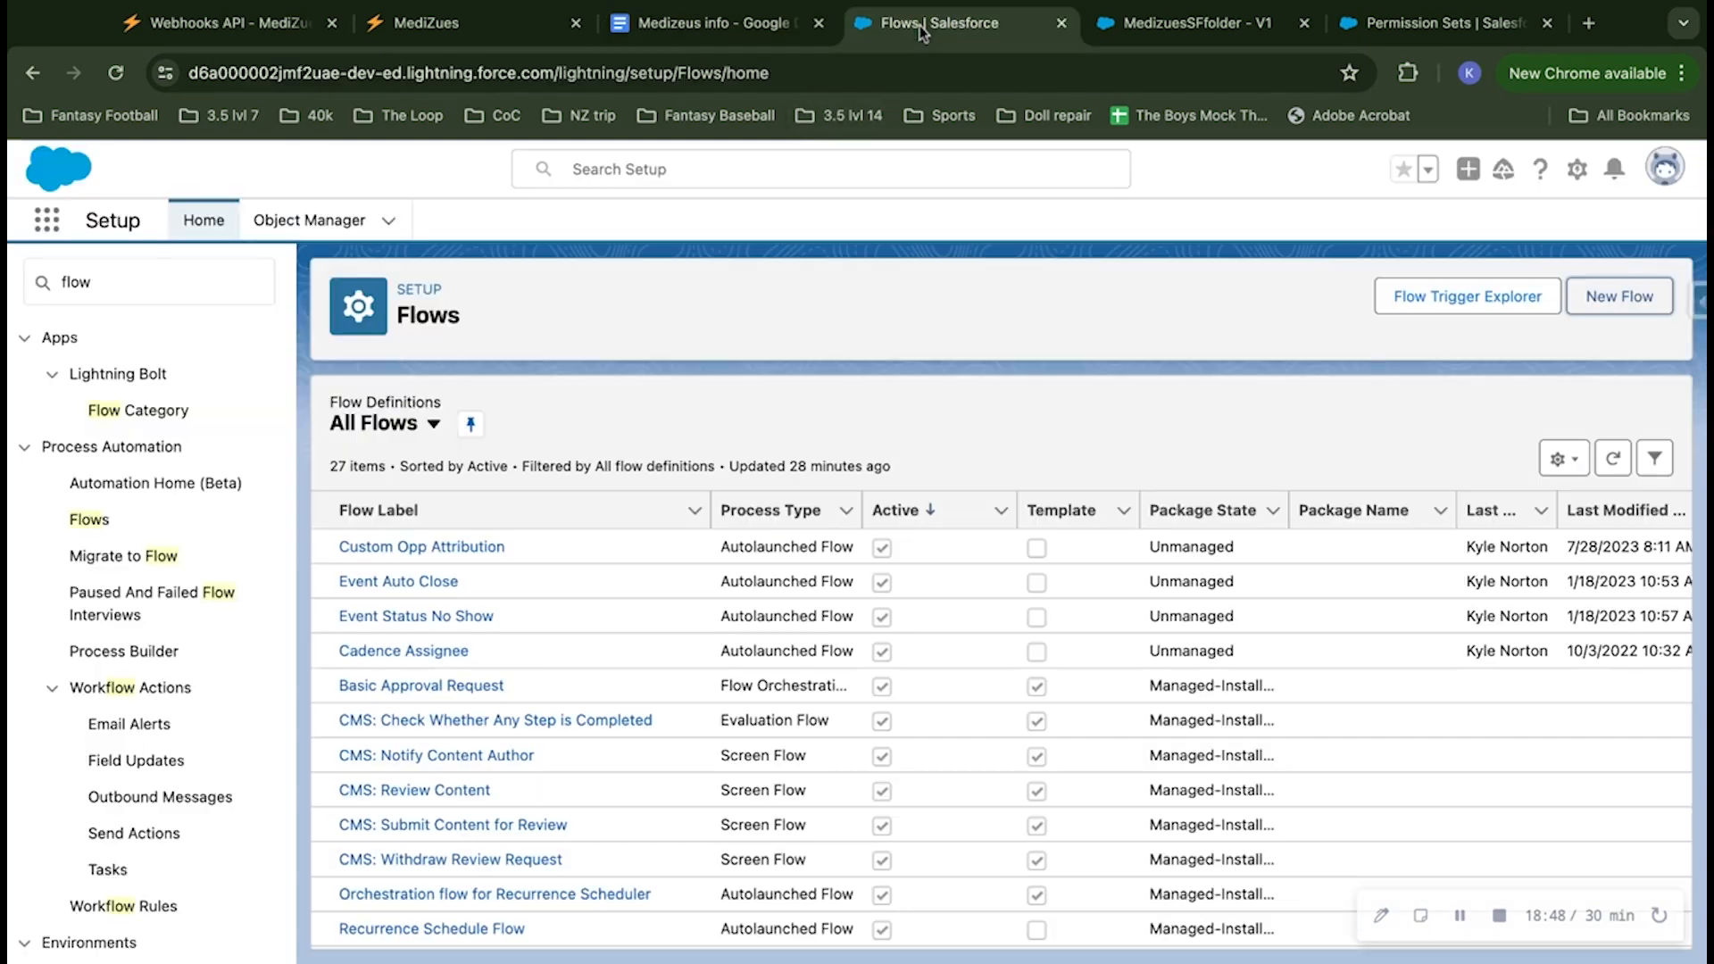
pyautogui.click(1175, 36)
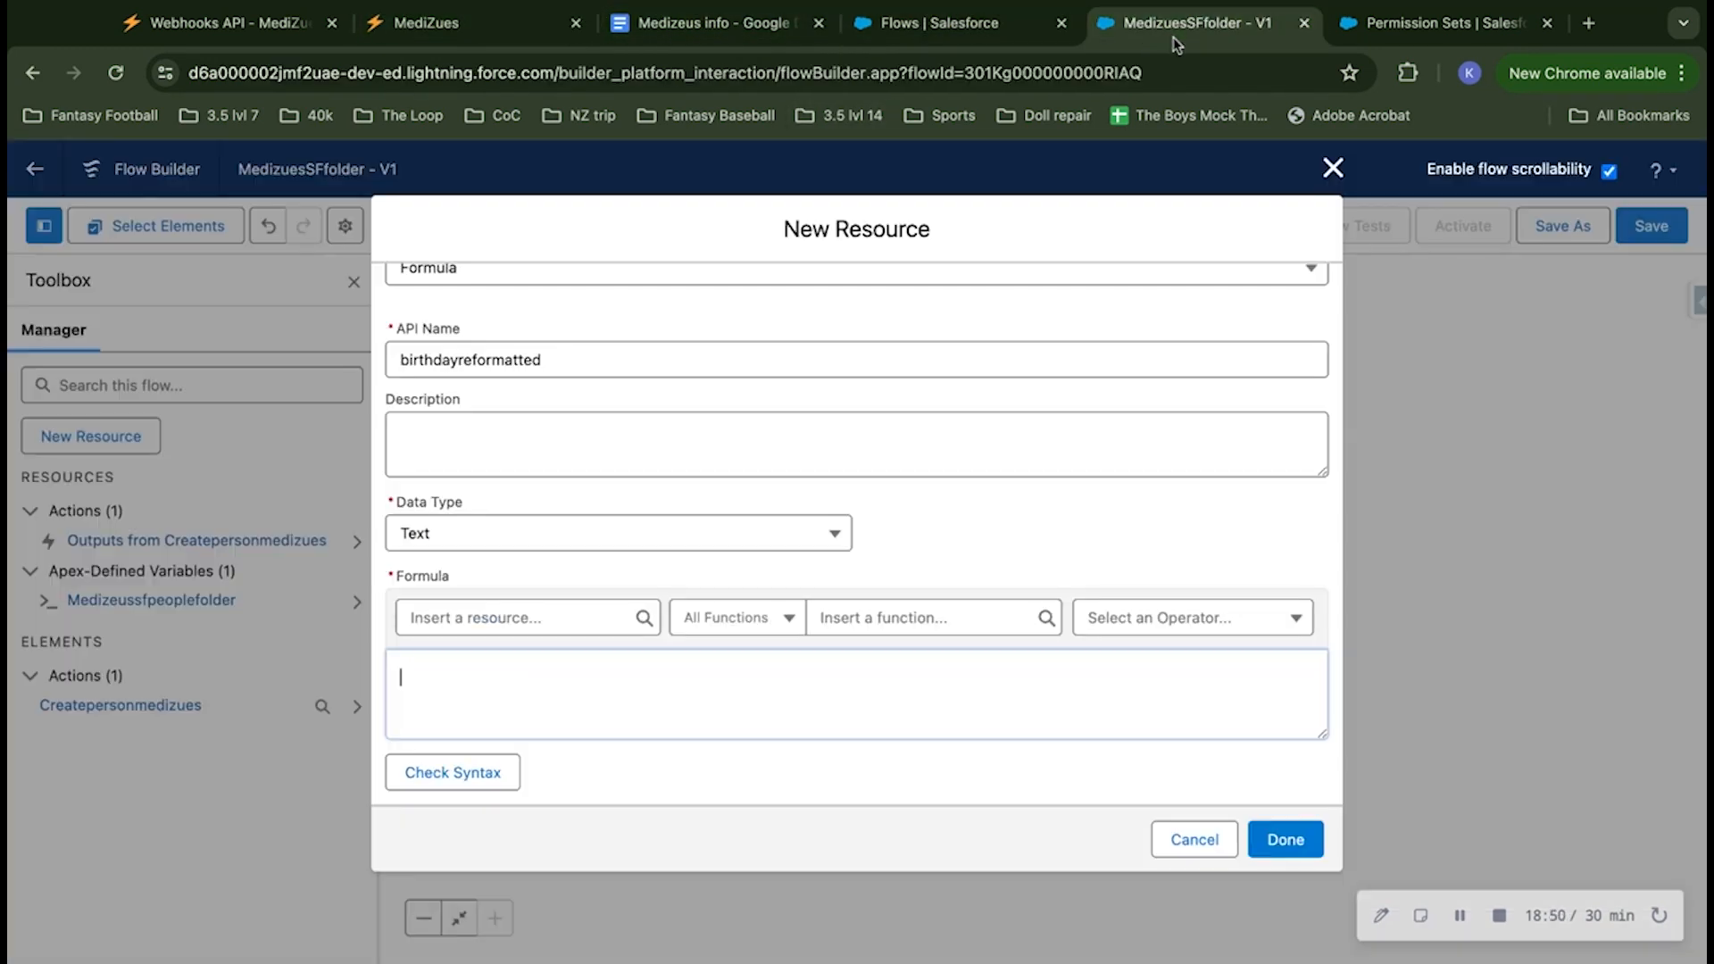
pyautogui.click(509, 666)
pyautogui.hotkey('ctrl', 'v')
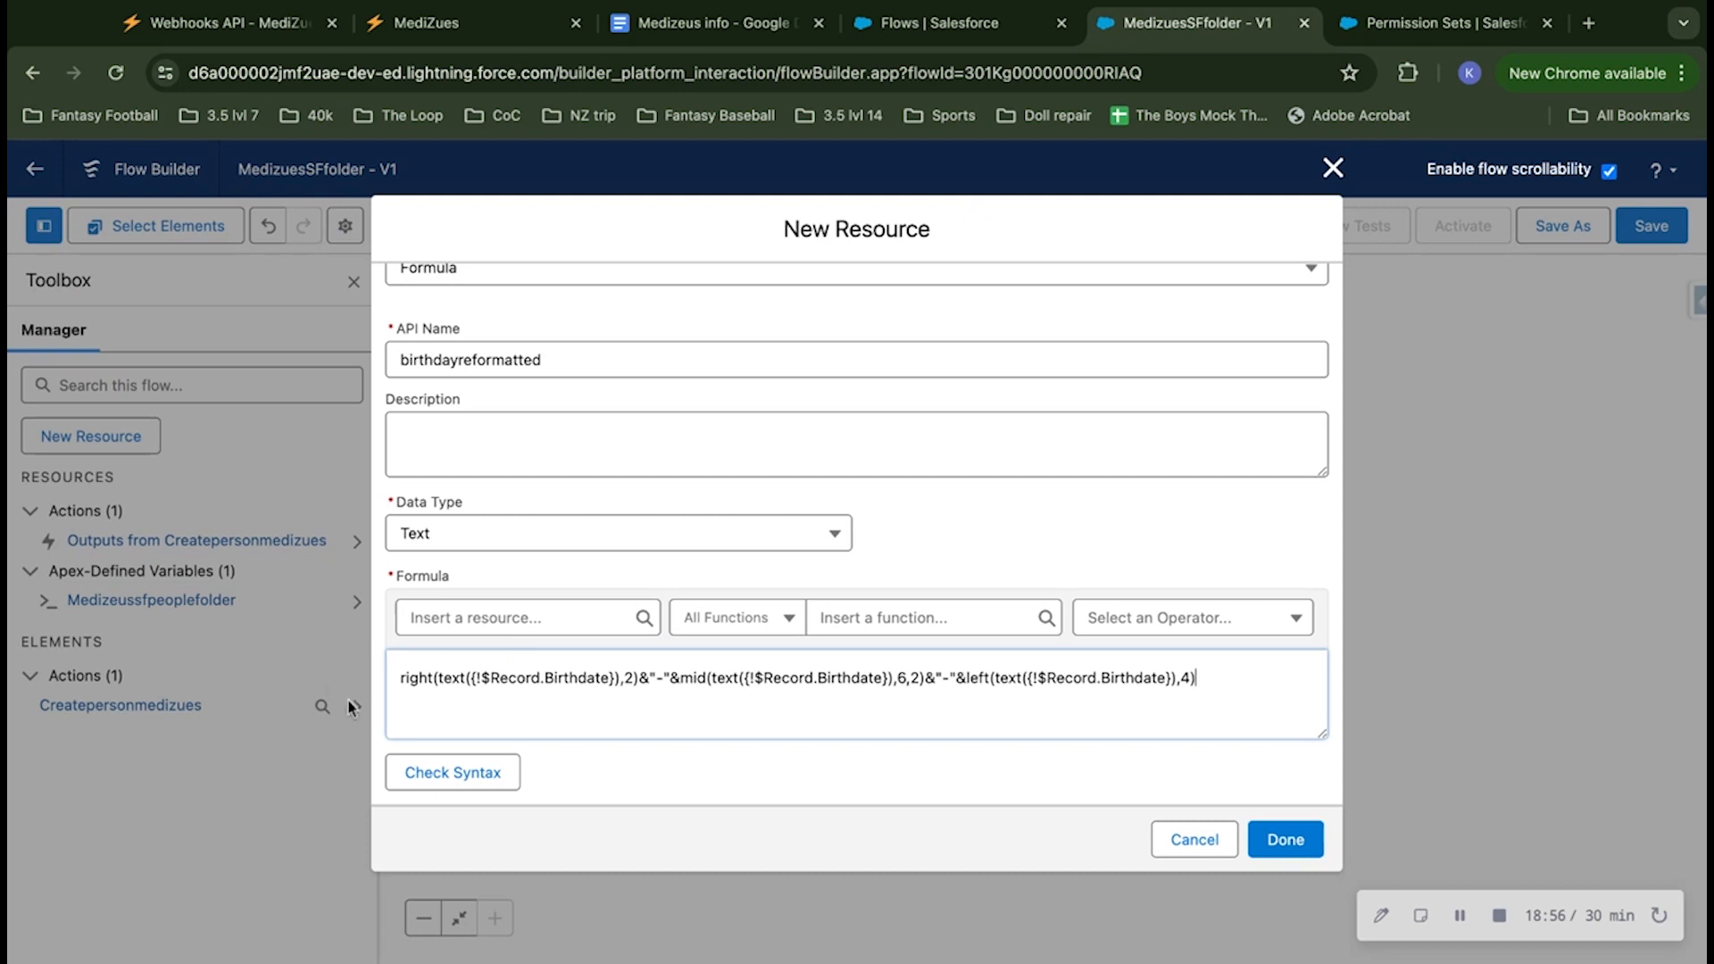
pyautogui.click(466, 773)
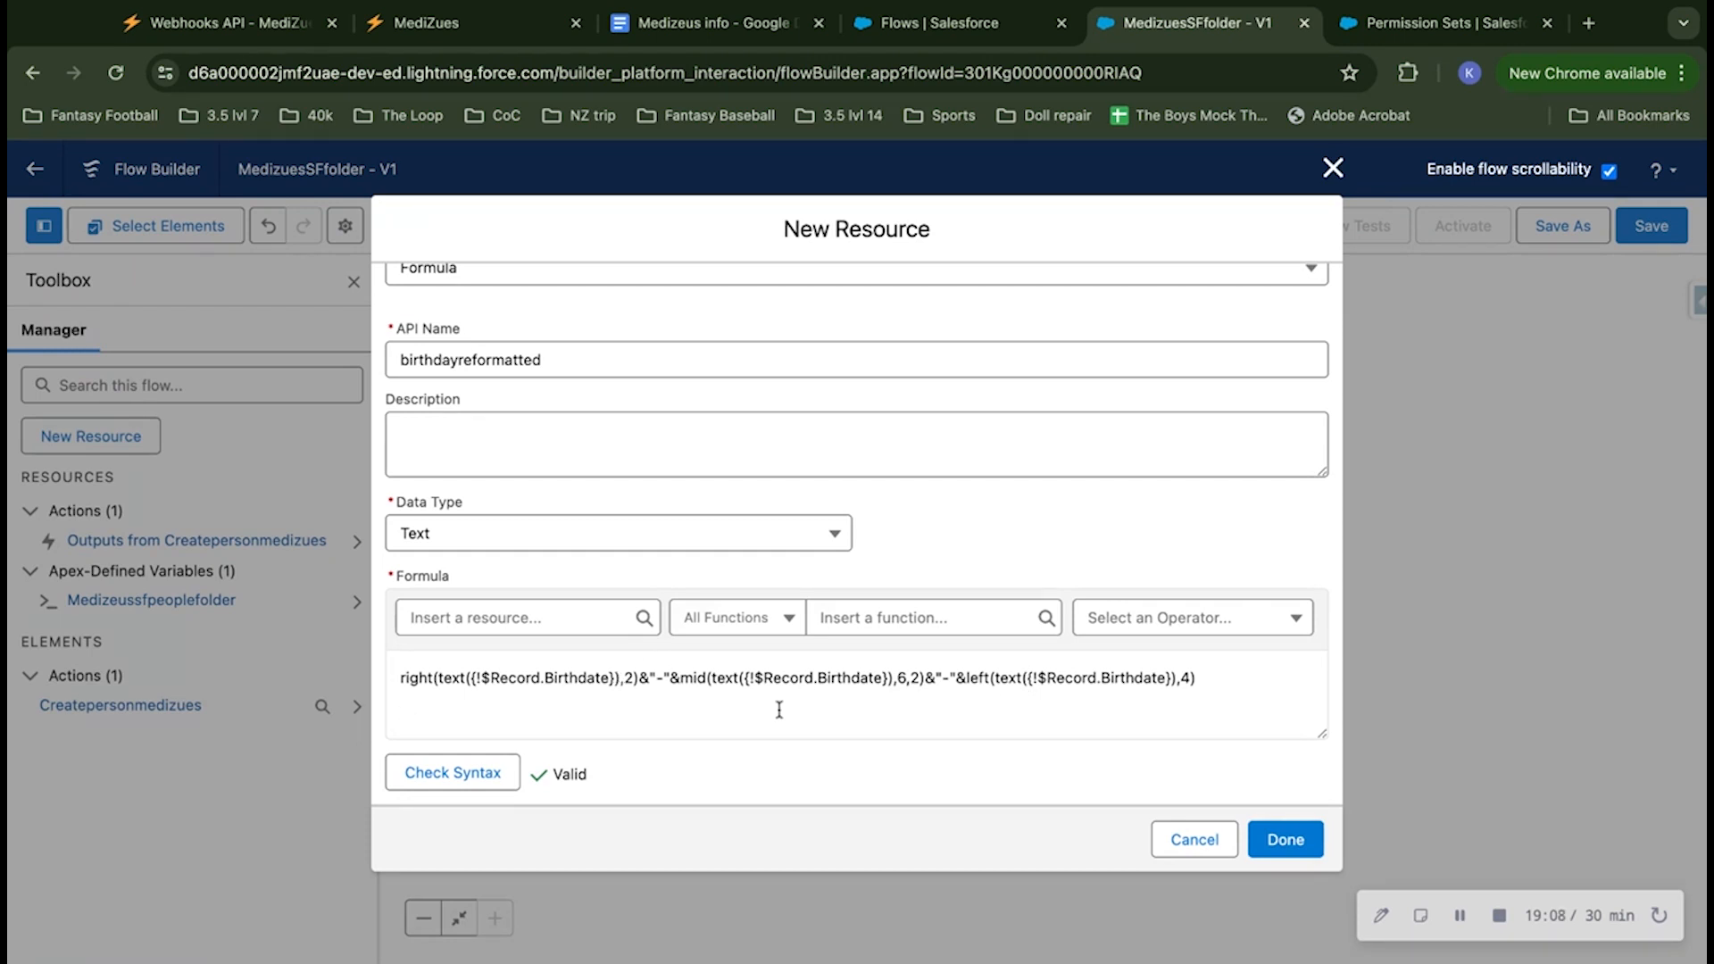
pyautogui.click(1285, 843)
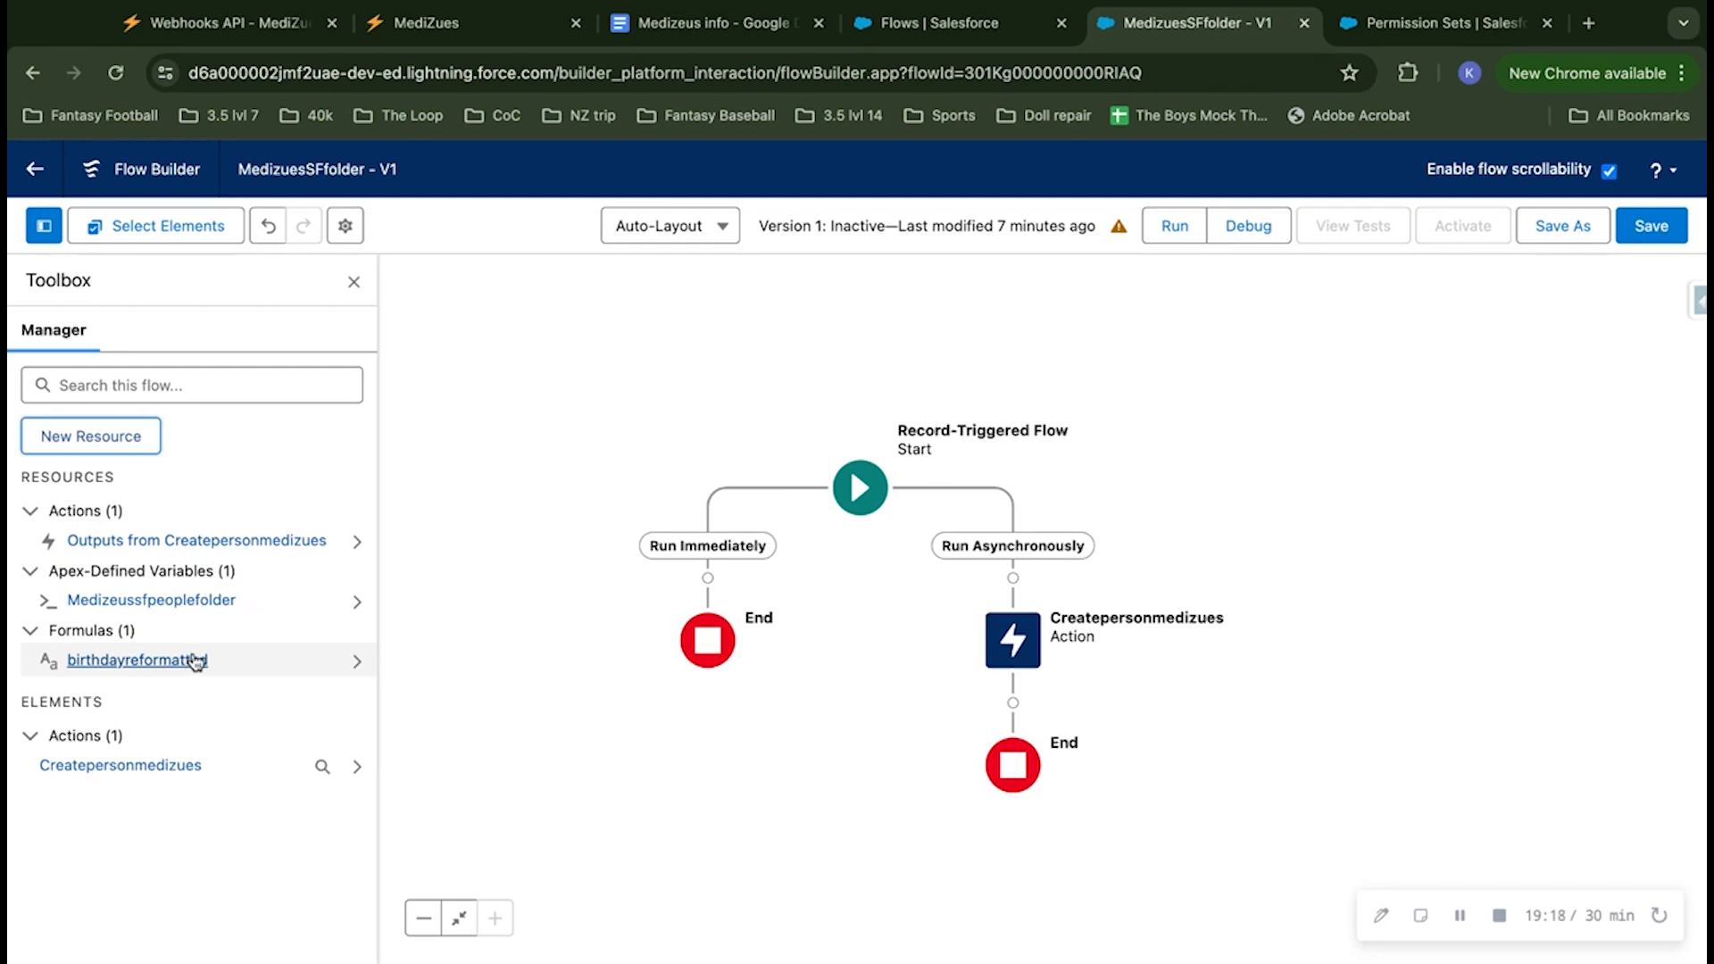
# Step: Add an Assignment element labelled medizuespeople before the Createpersonmedizues action on the Run Asynchronously path
pyautogui.click(1012, 578)
pyautogui.scroll(-5, 1053, 705)
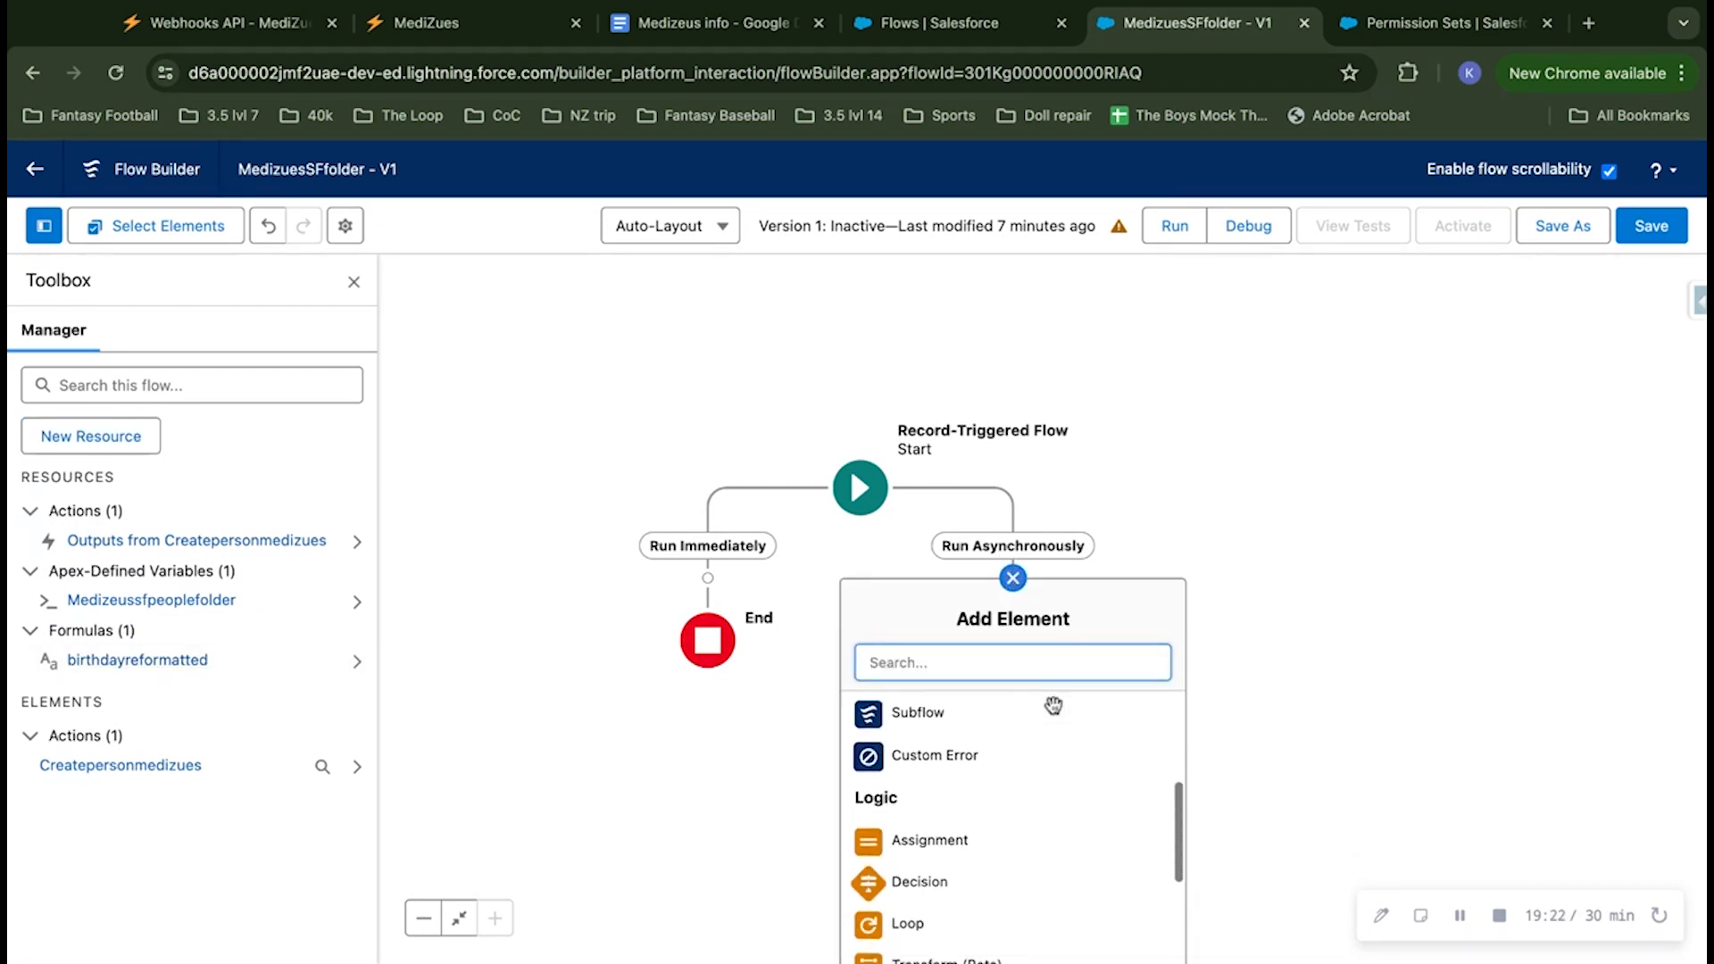
pyautogui.click(959, 836)
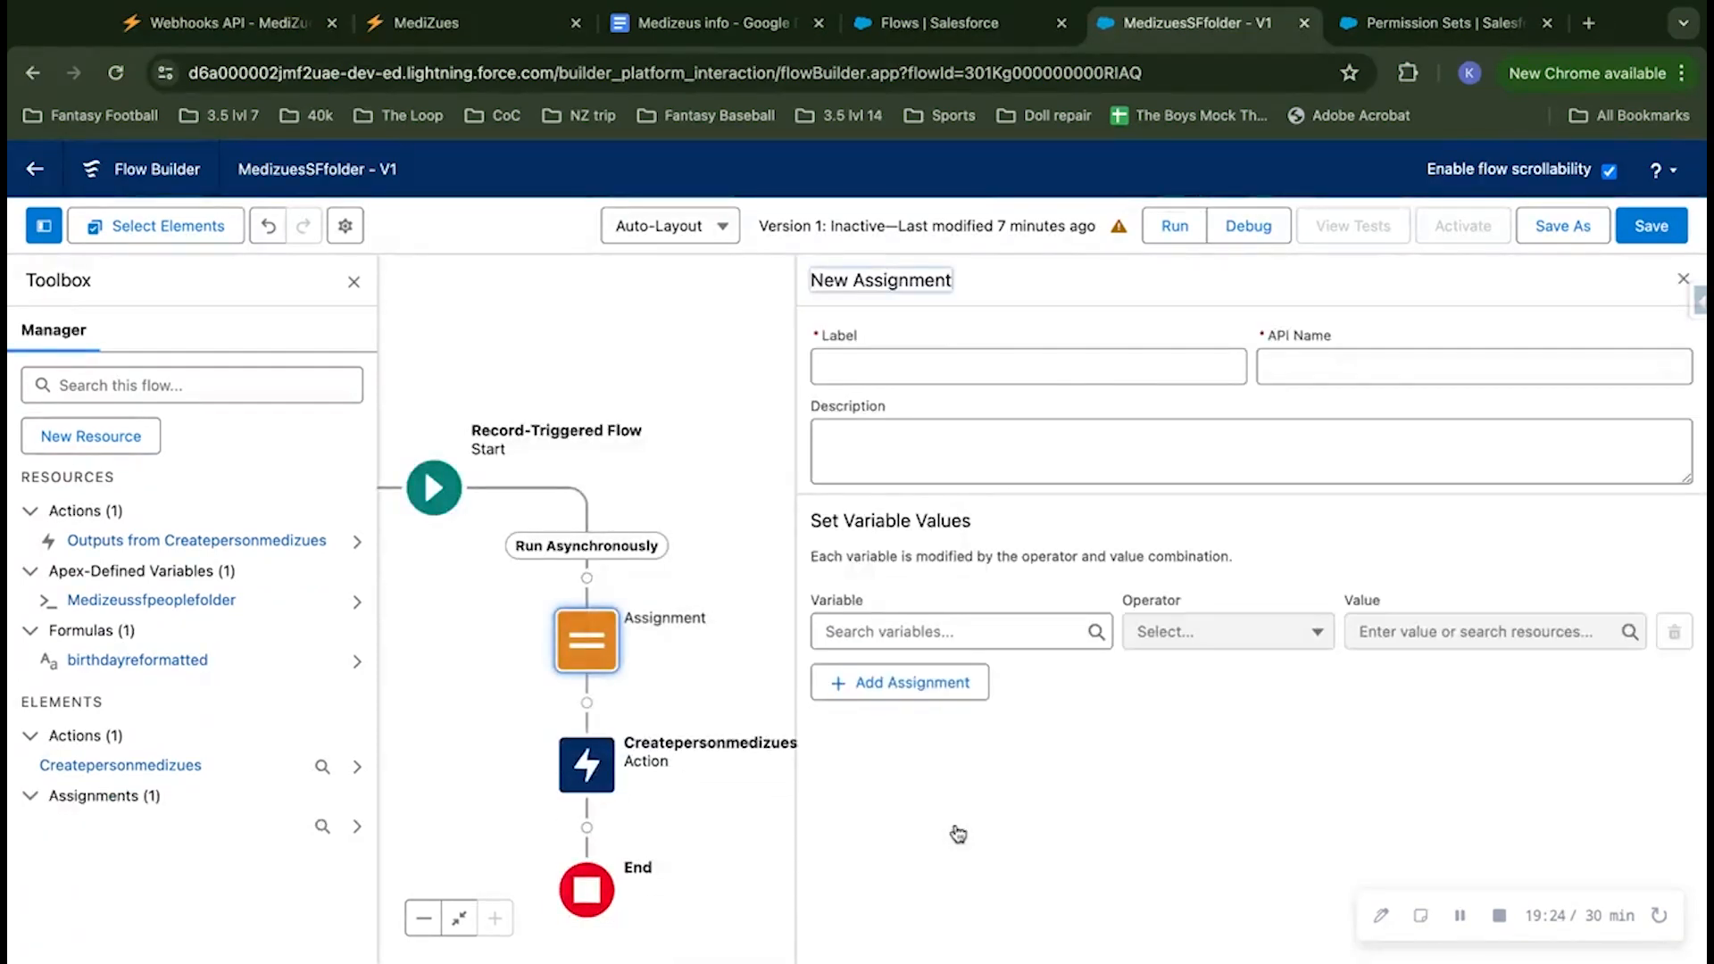
pyautogui.click(972, 359)
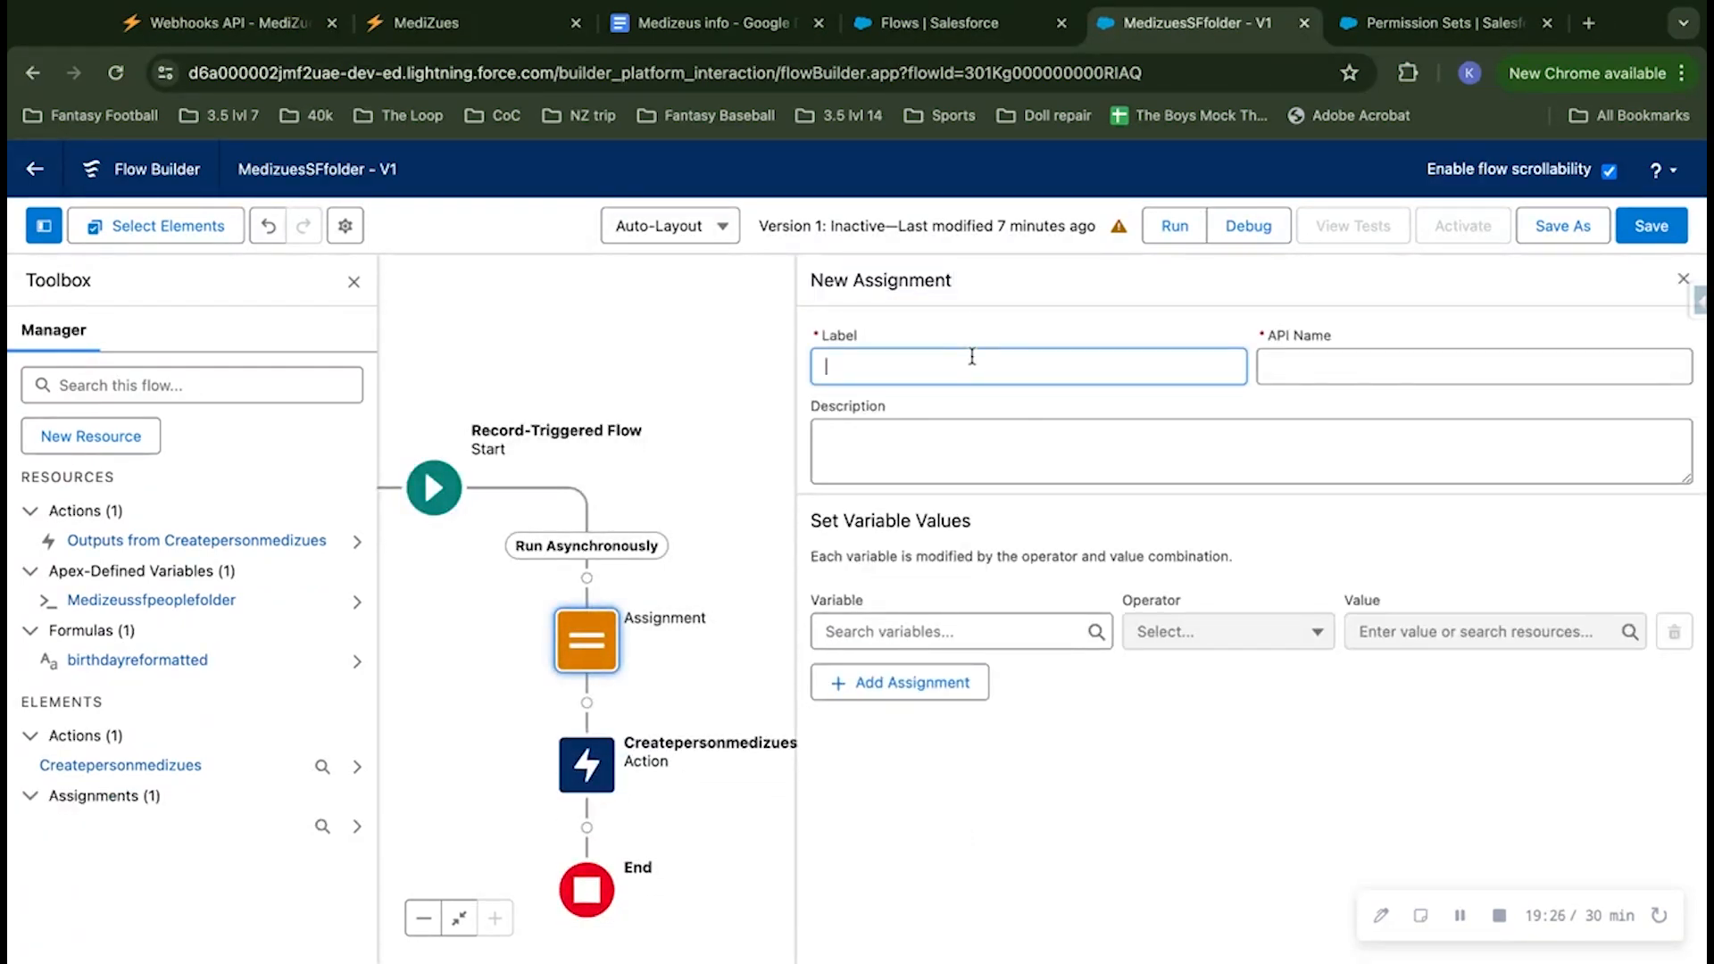
pyautogui.write('m')
pyautogui.write('edizuespeople')
pyautogui.click(1100, 320)
# Step: Set up two assignment rows with Medizeussfpeoplefolder > DOB and Medizeussfpeoplefolder > MBI as their variables
pyautogui.click(970, 630)
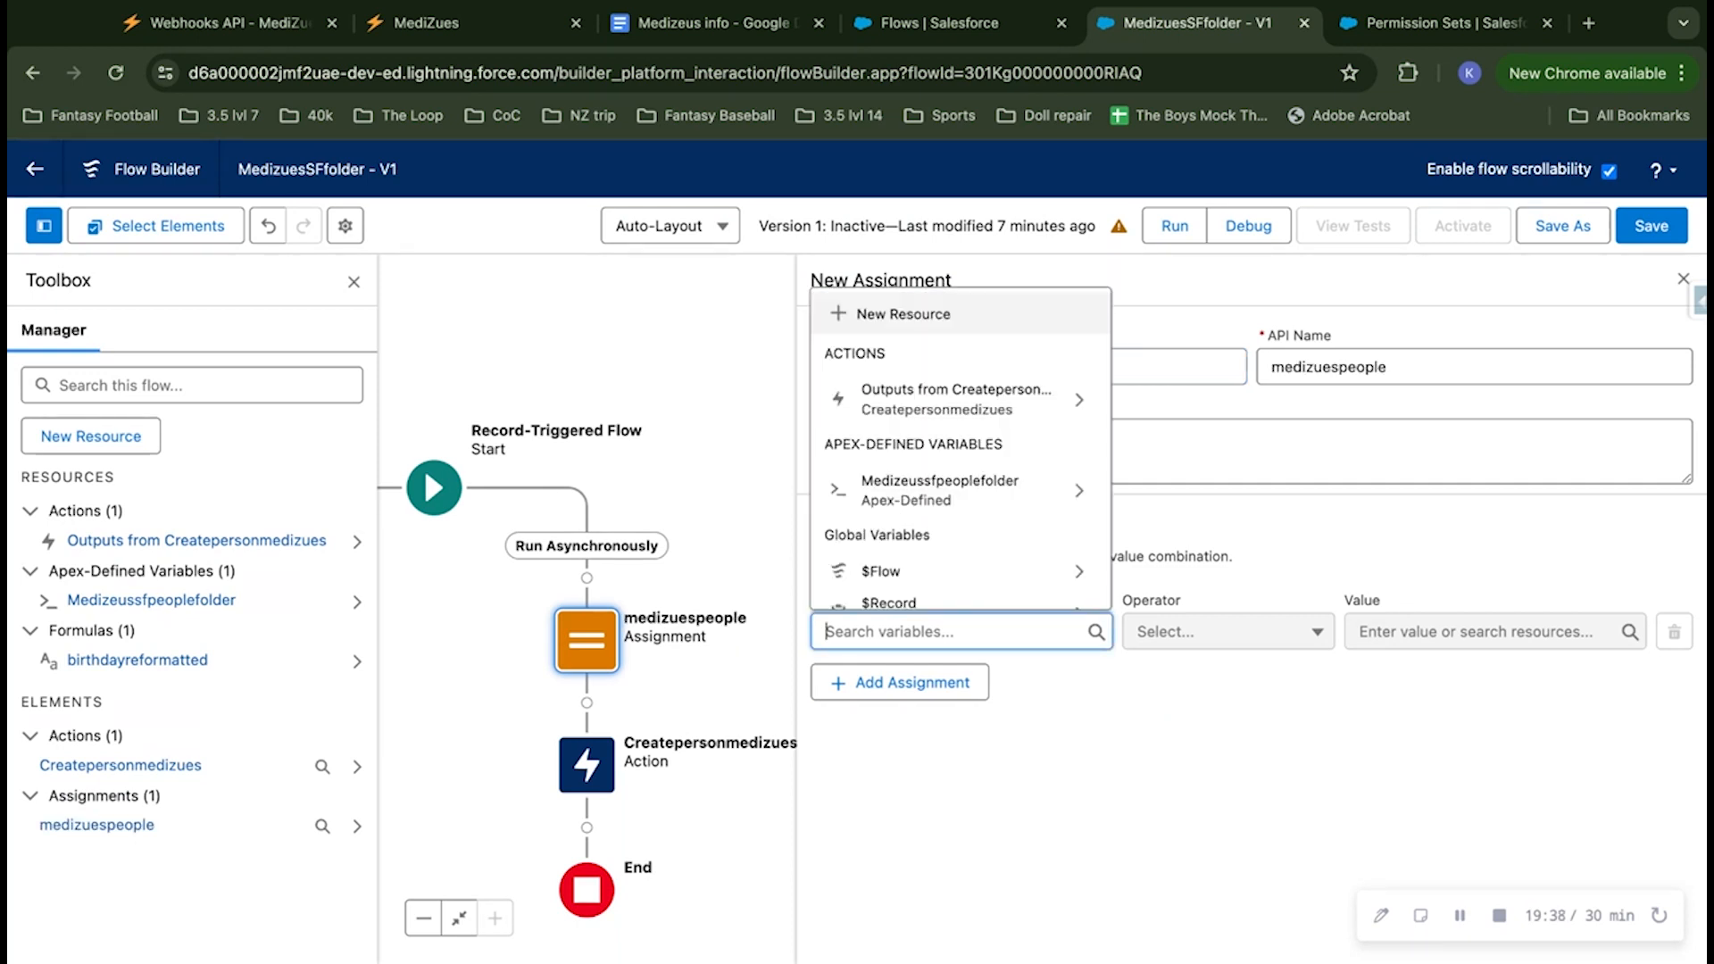
pyautogui.click(919, 495)
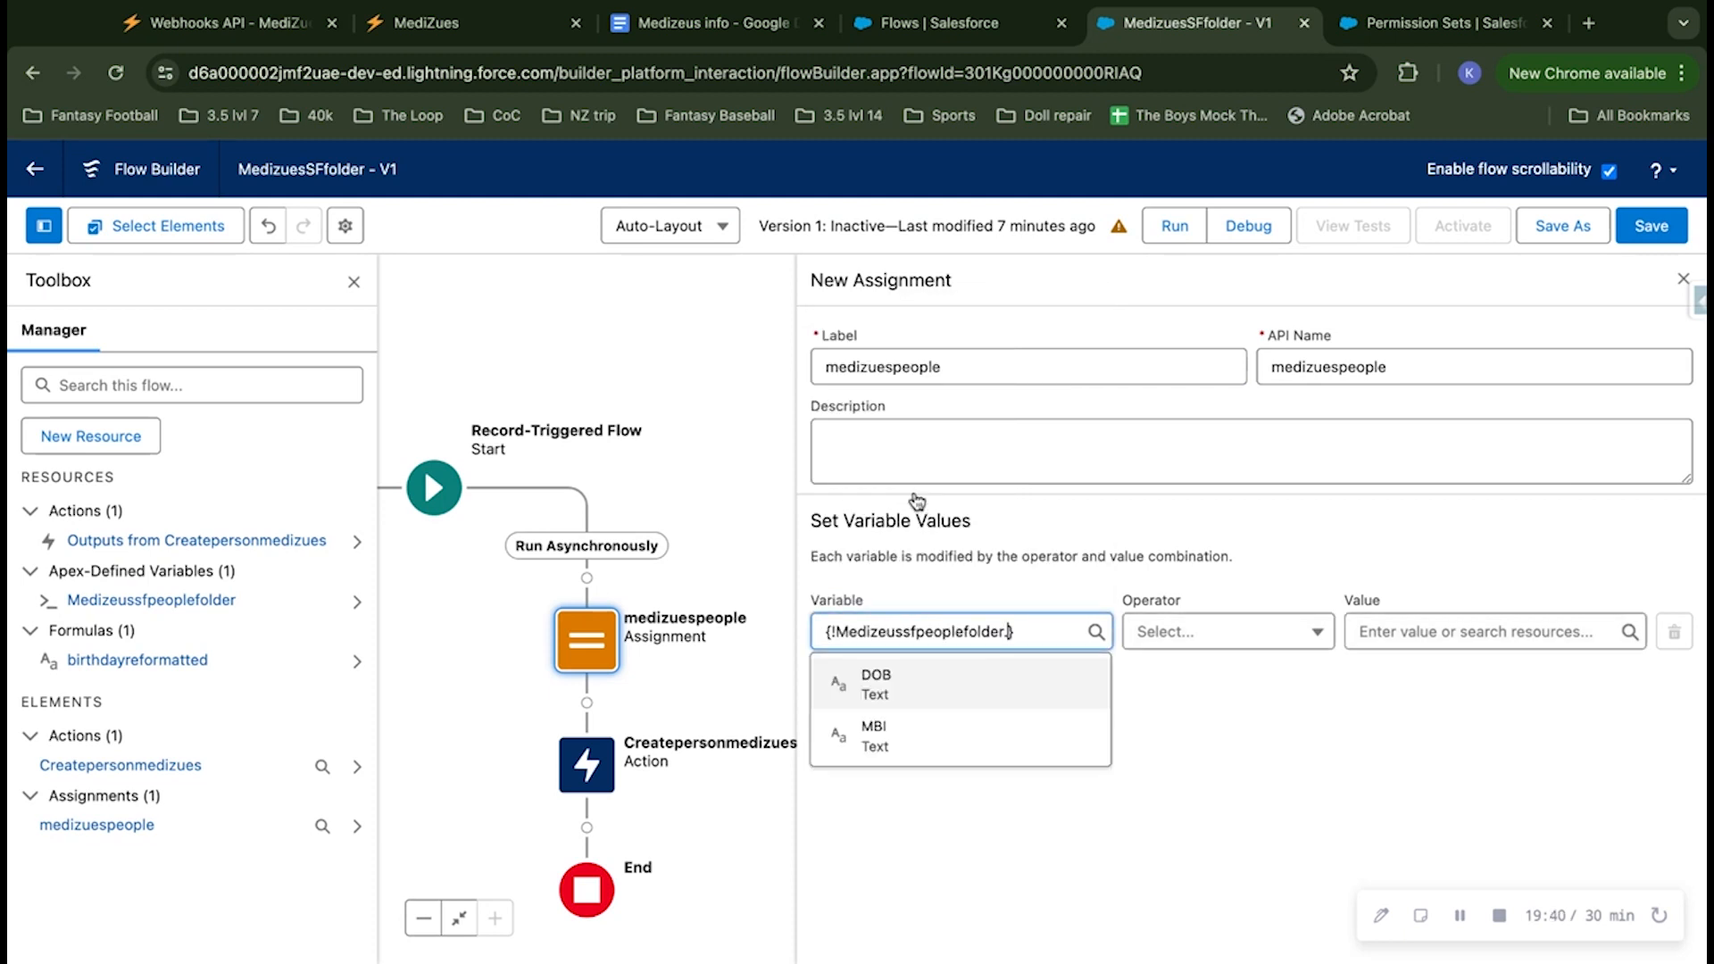
pyautogui.click(928, 687)
pyautogui.click(891, 694)
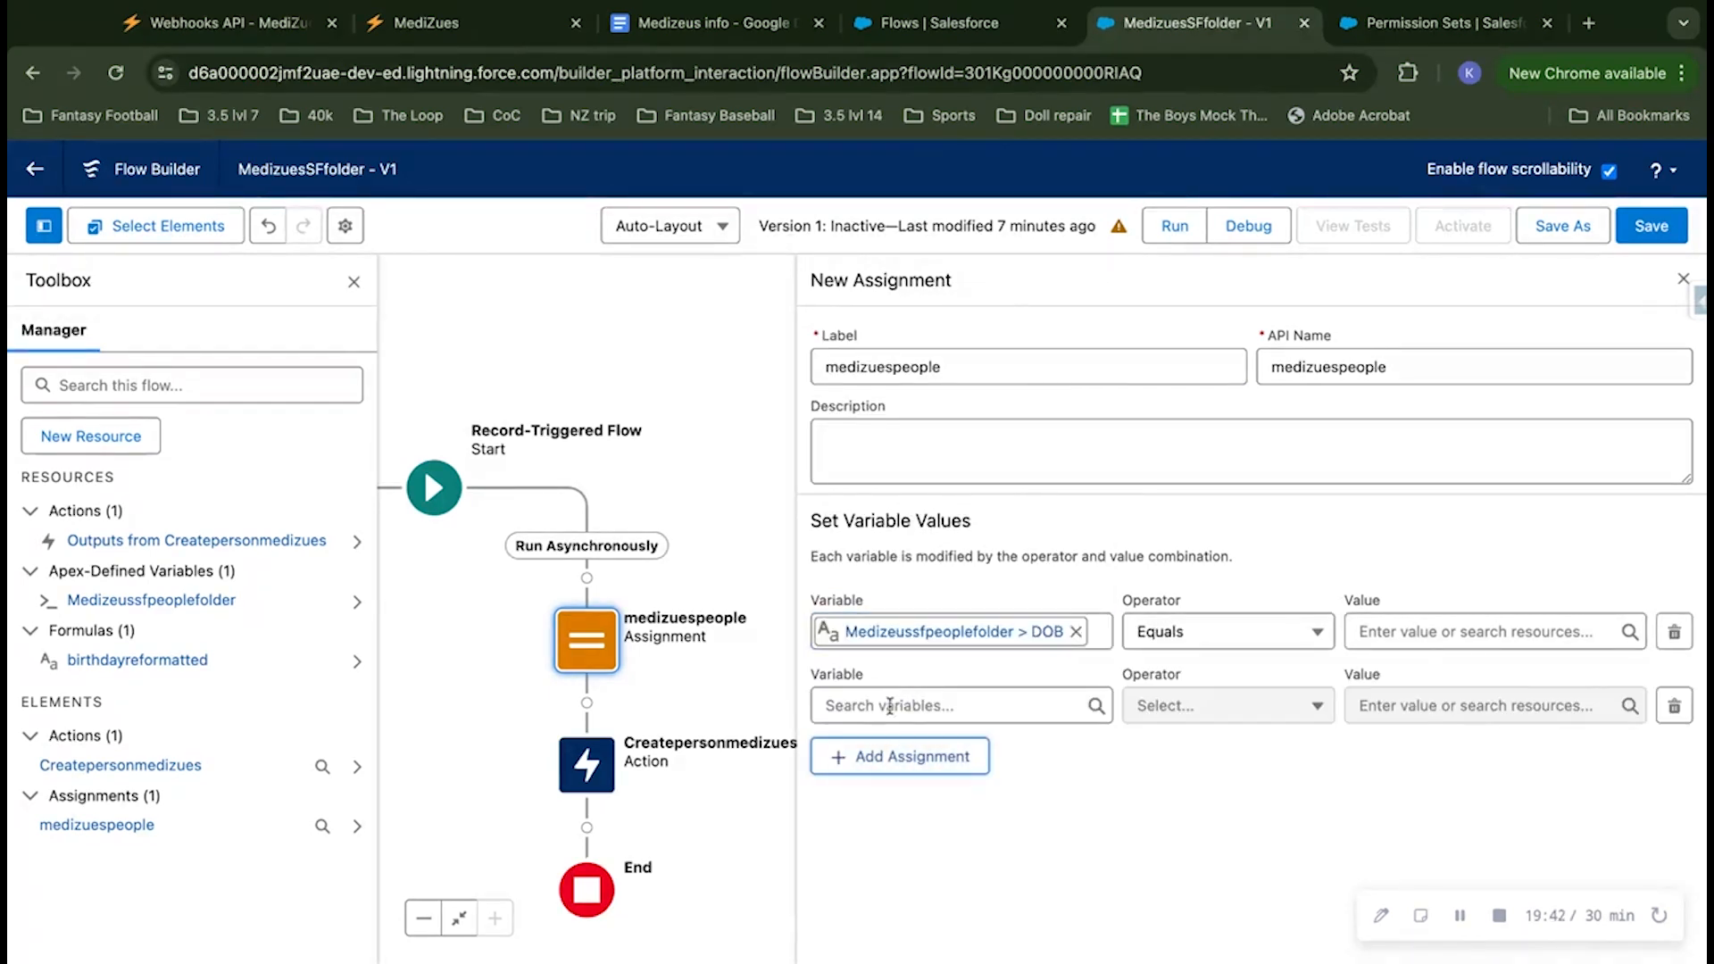
pyautogui.click(890, 706)
pyautogui.click(920, 558)
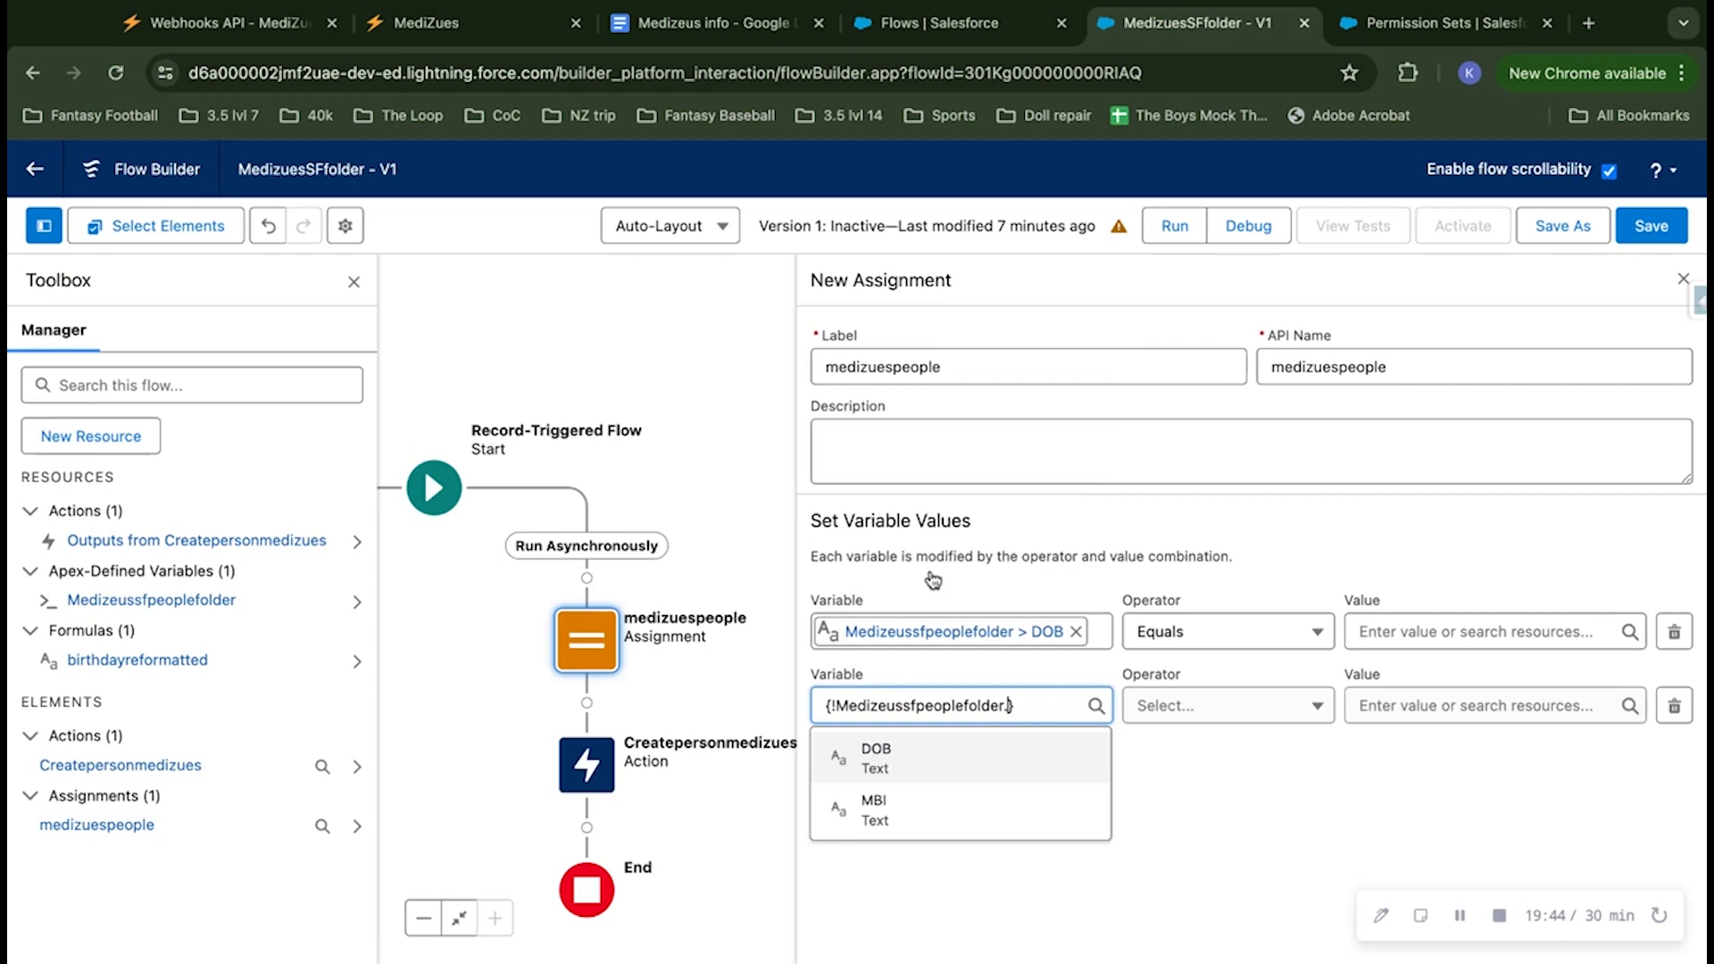
pyautogui.click(929, 803)
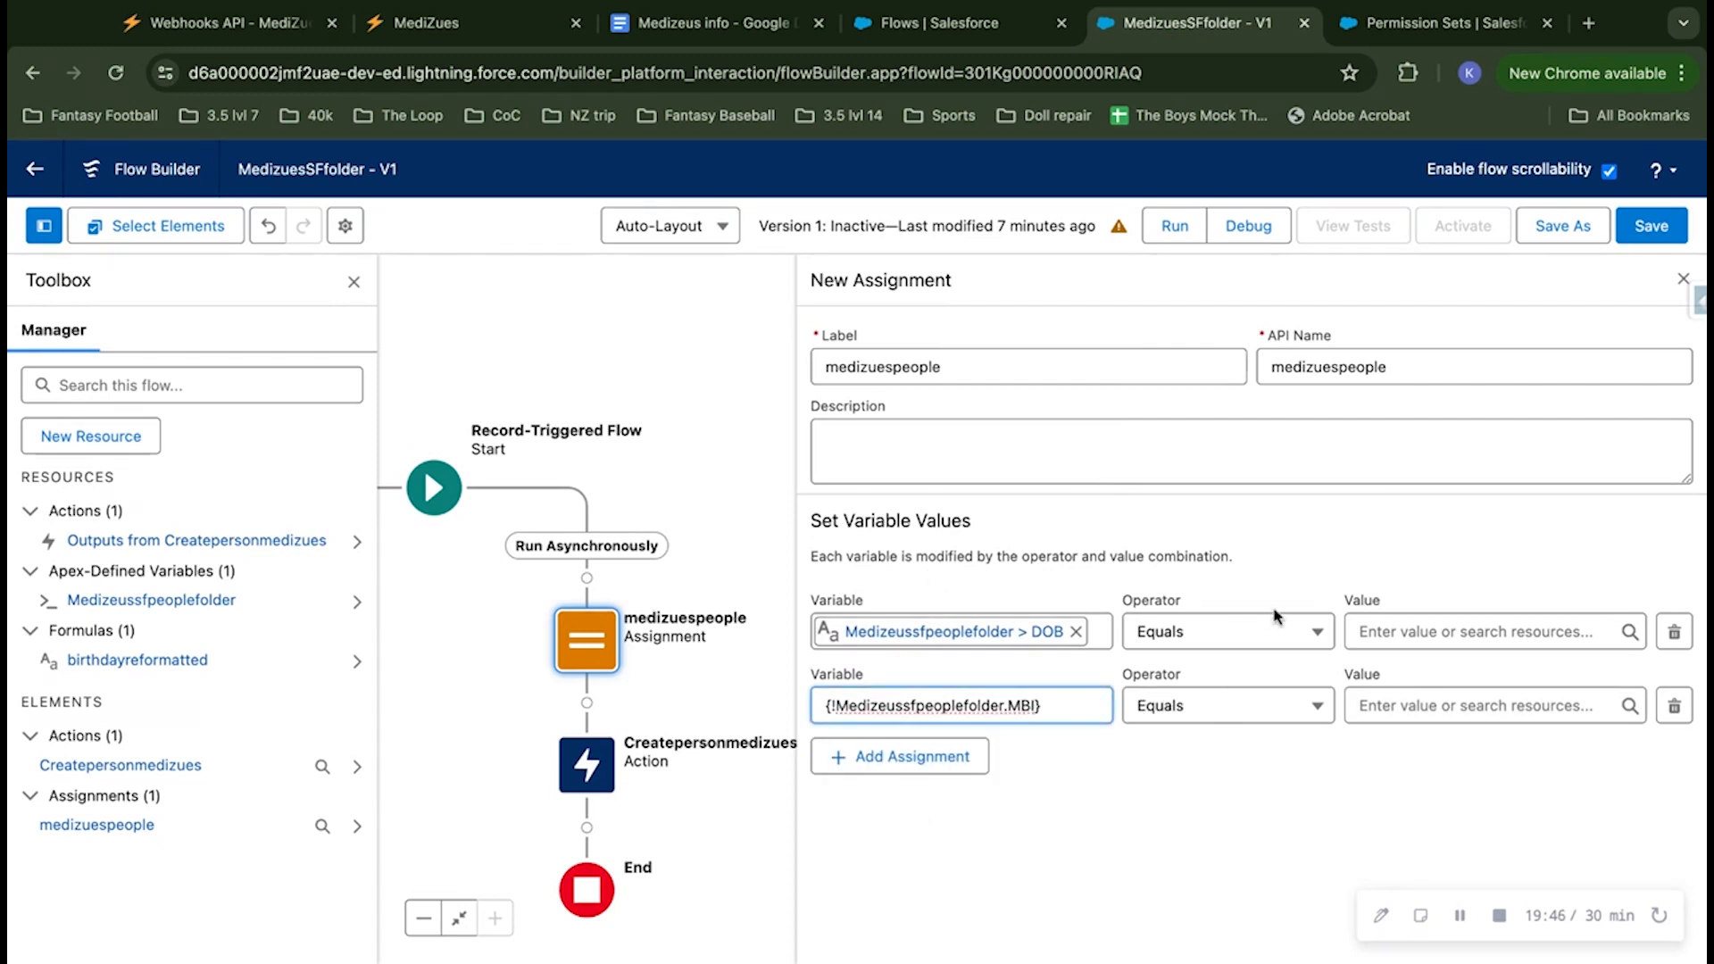
# Step: Assign the birthdayreformatted formula as the value of the DOB variable
pyautogui.click(1463, 631)
pyautogui.scroll(-2, 1481, 536)
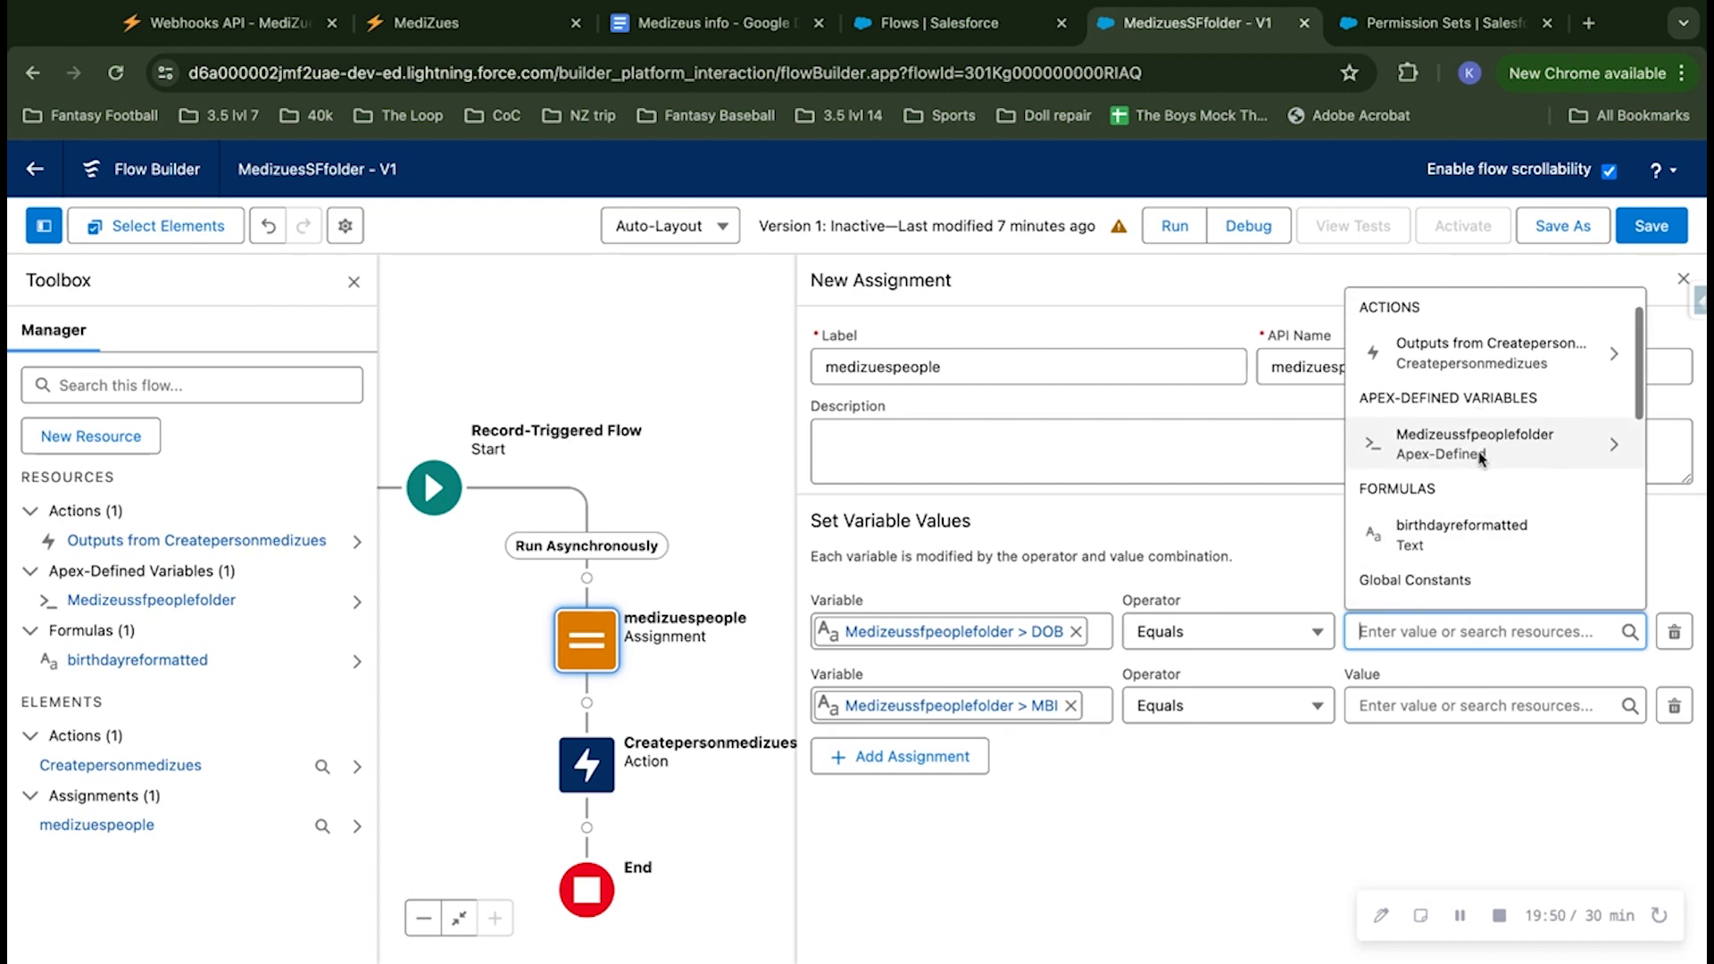
pyautogui.click(1460, 529)
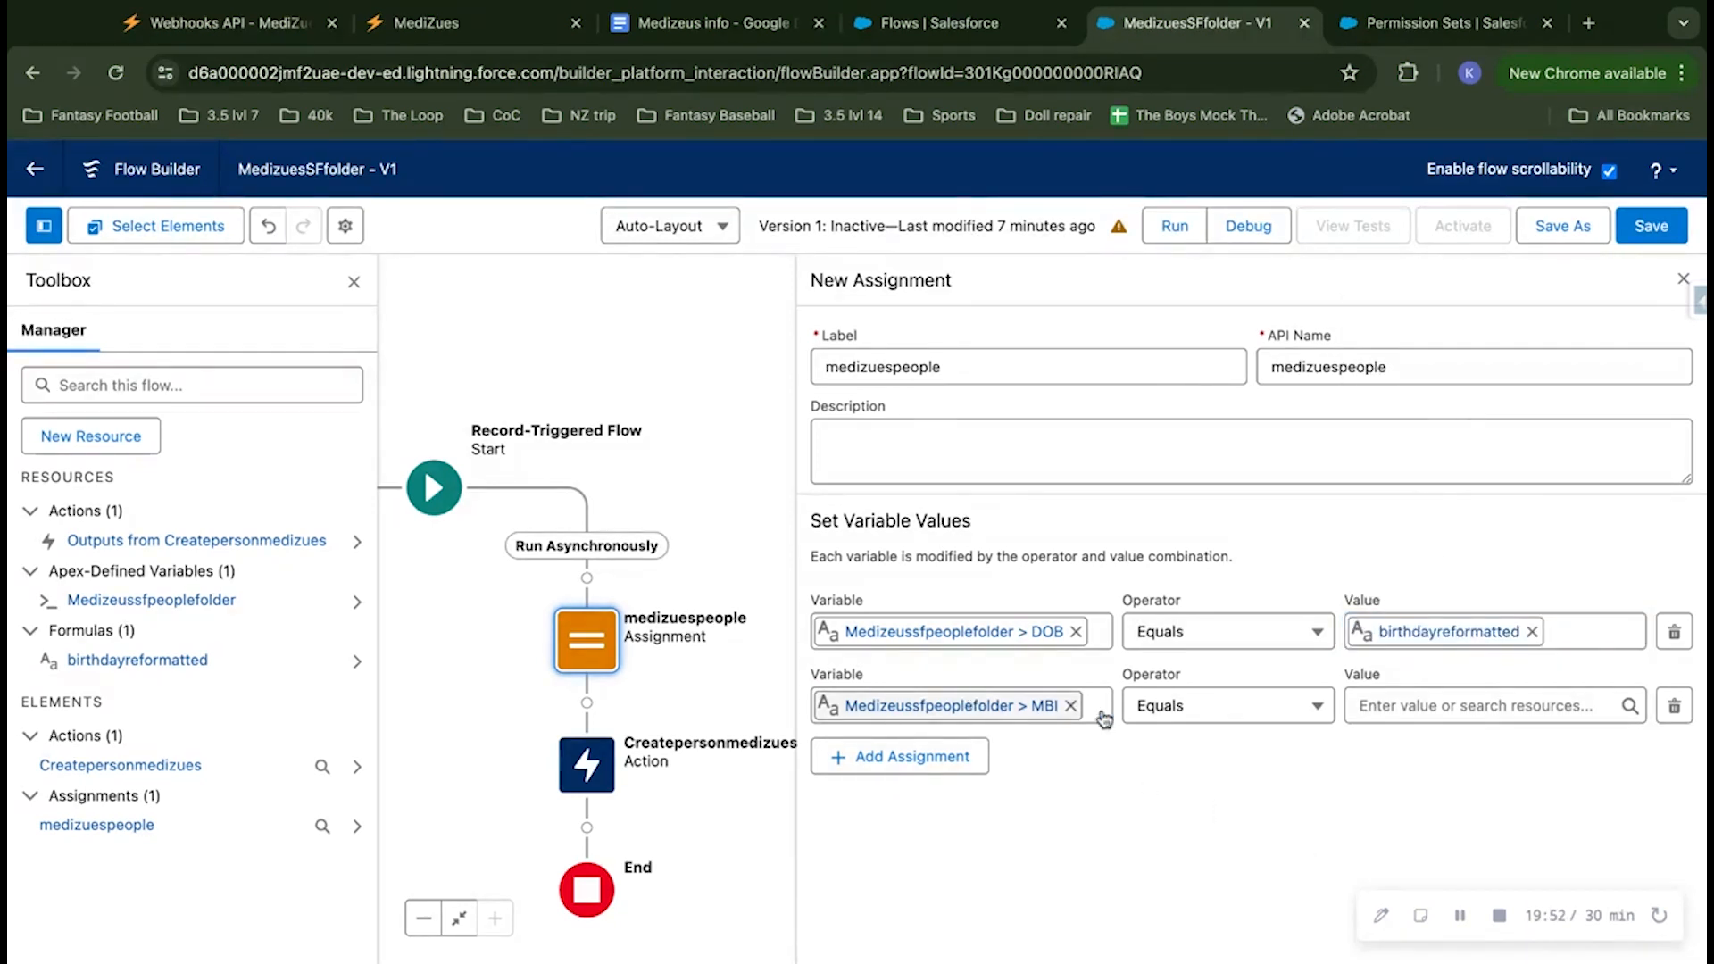
# Step: Assign the triggering record's MBI__c field as the value of the MBI variable
pyautogui.click(1432, 701)
pyautogui.scroll(-3, 1454, 614)
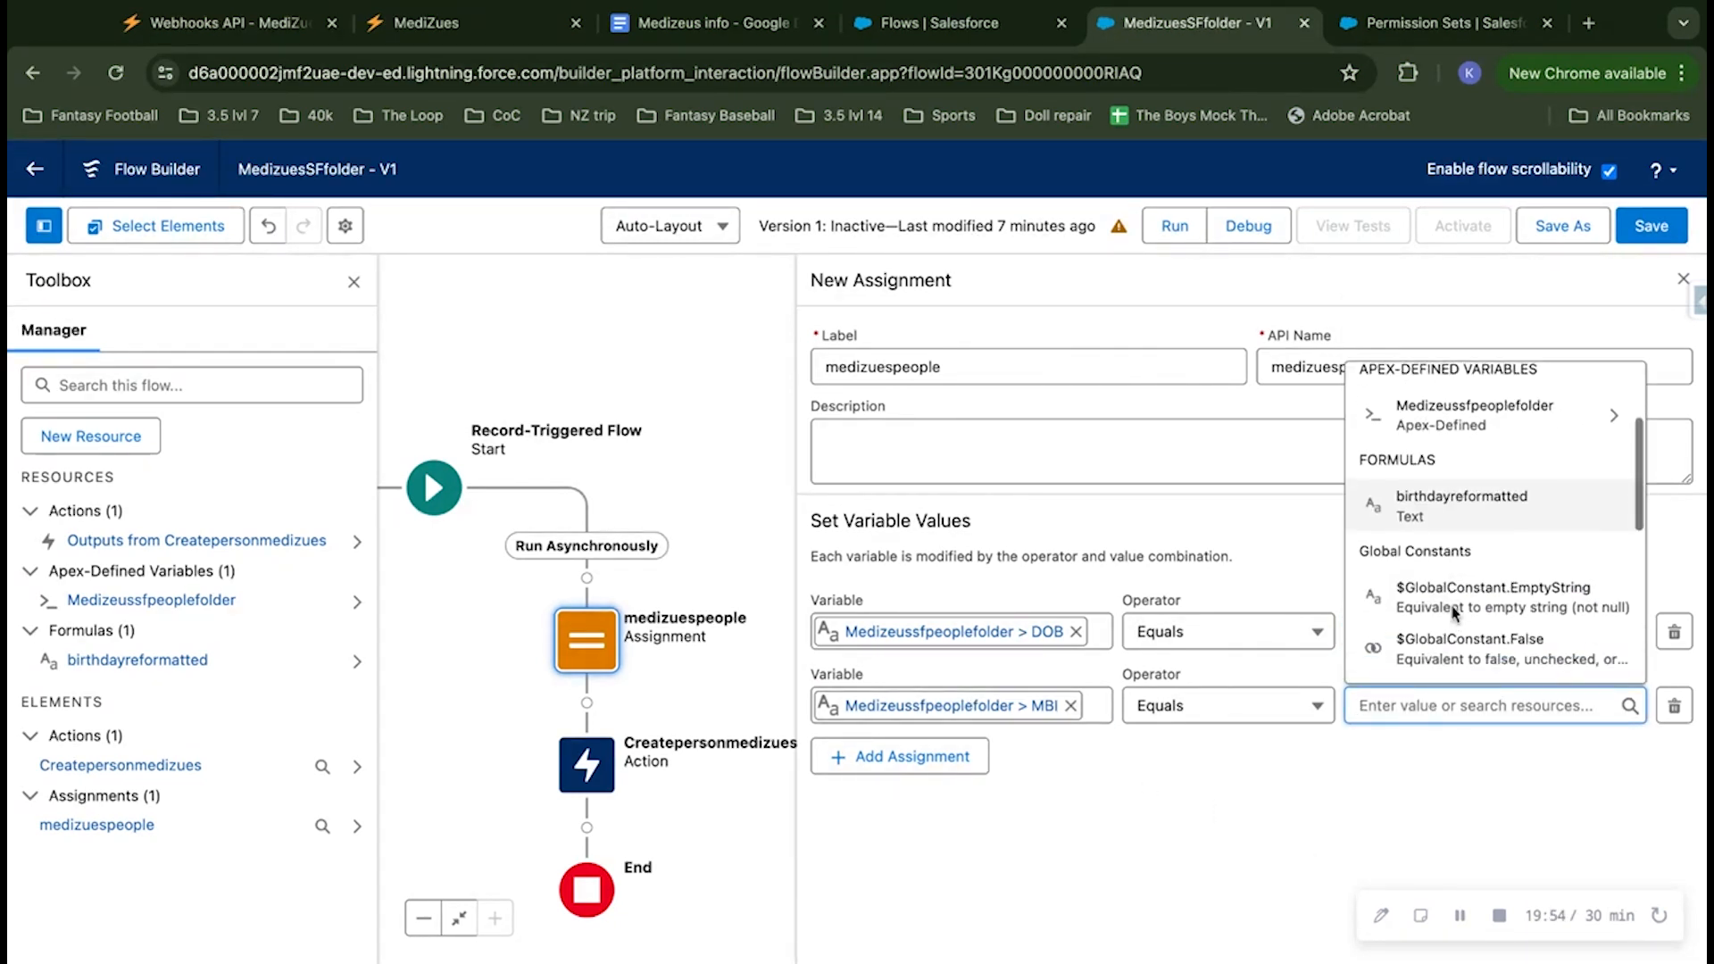
pyautogui.scroll(-4, 1452, 614)
pyautogui.click(1448, 518)
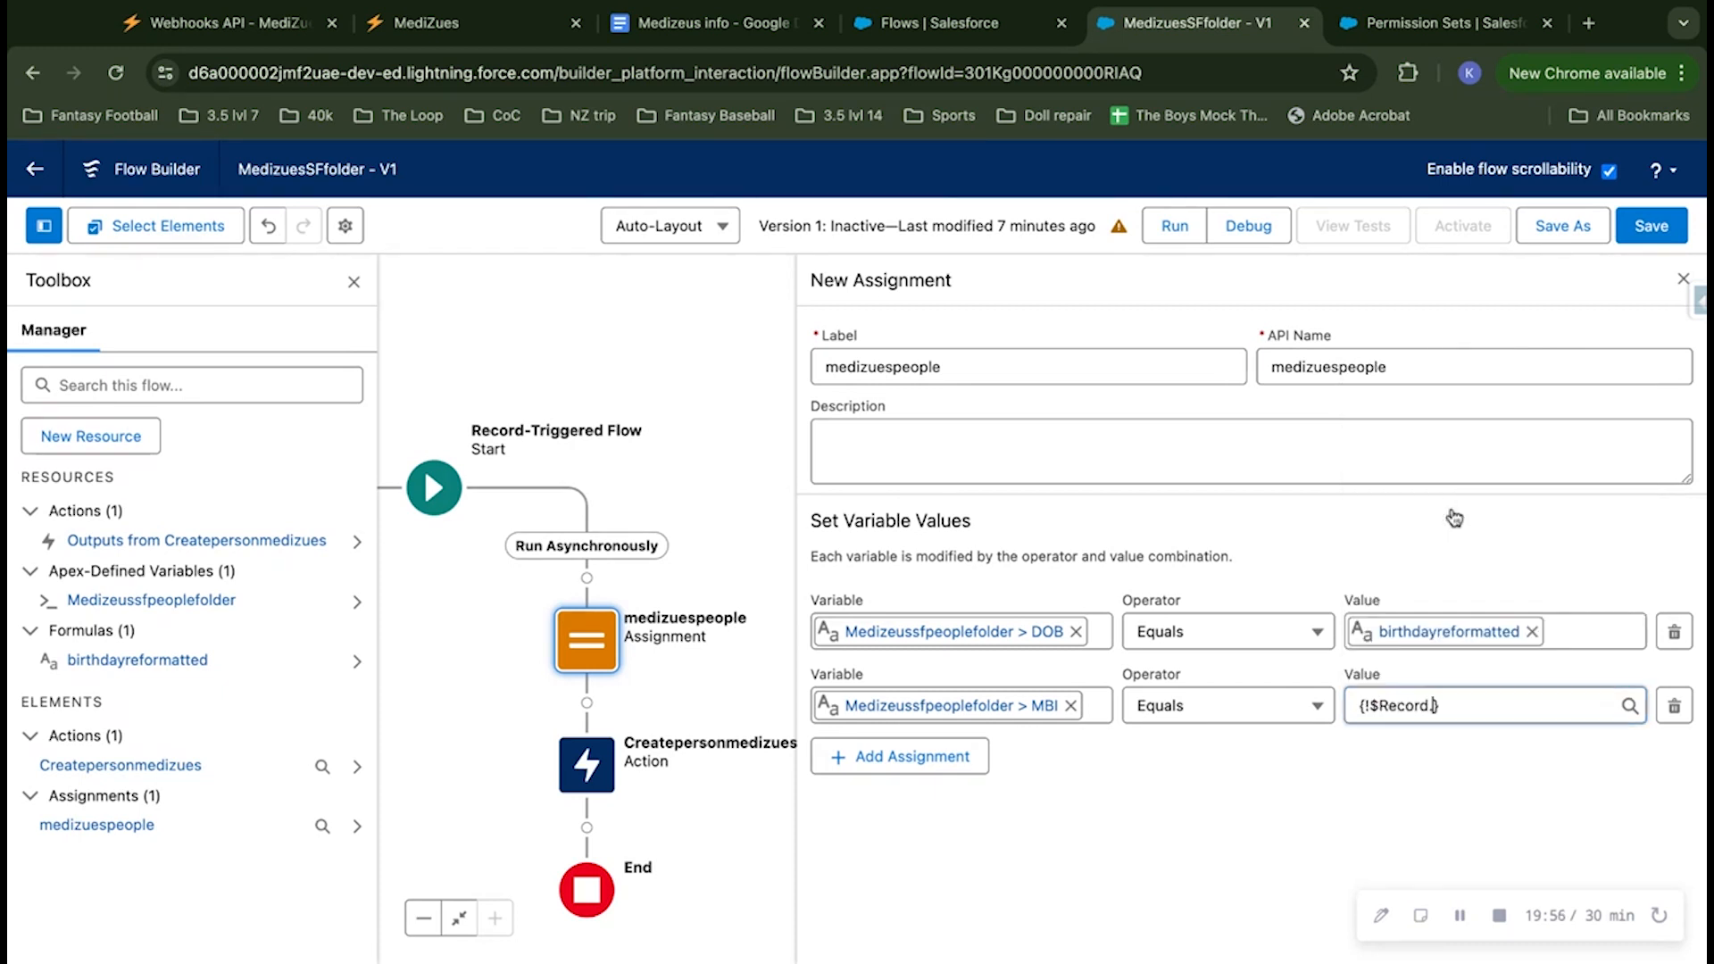
pyautogui.write('MB')
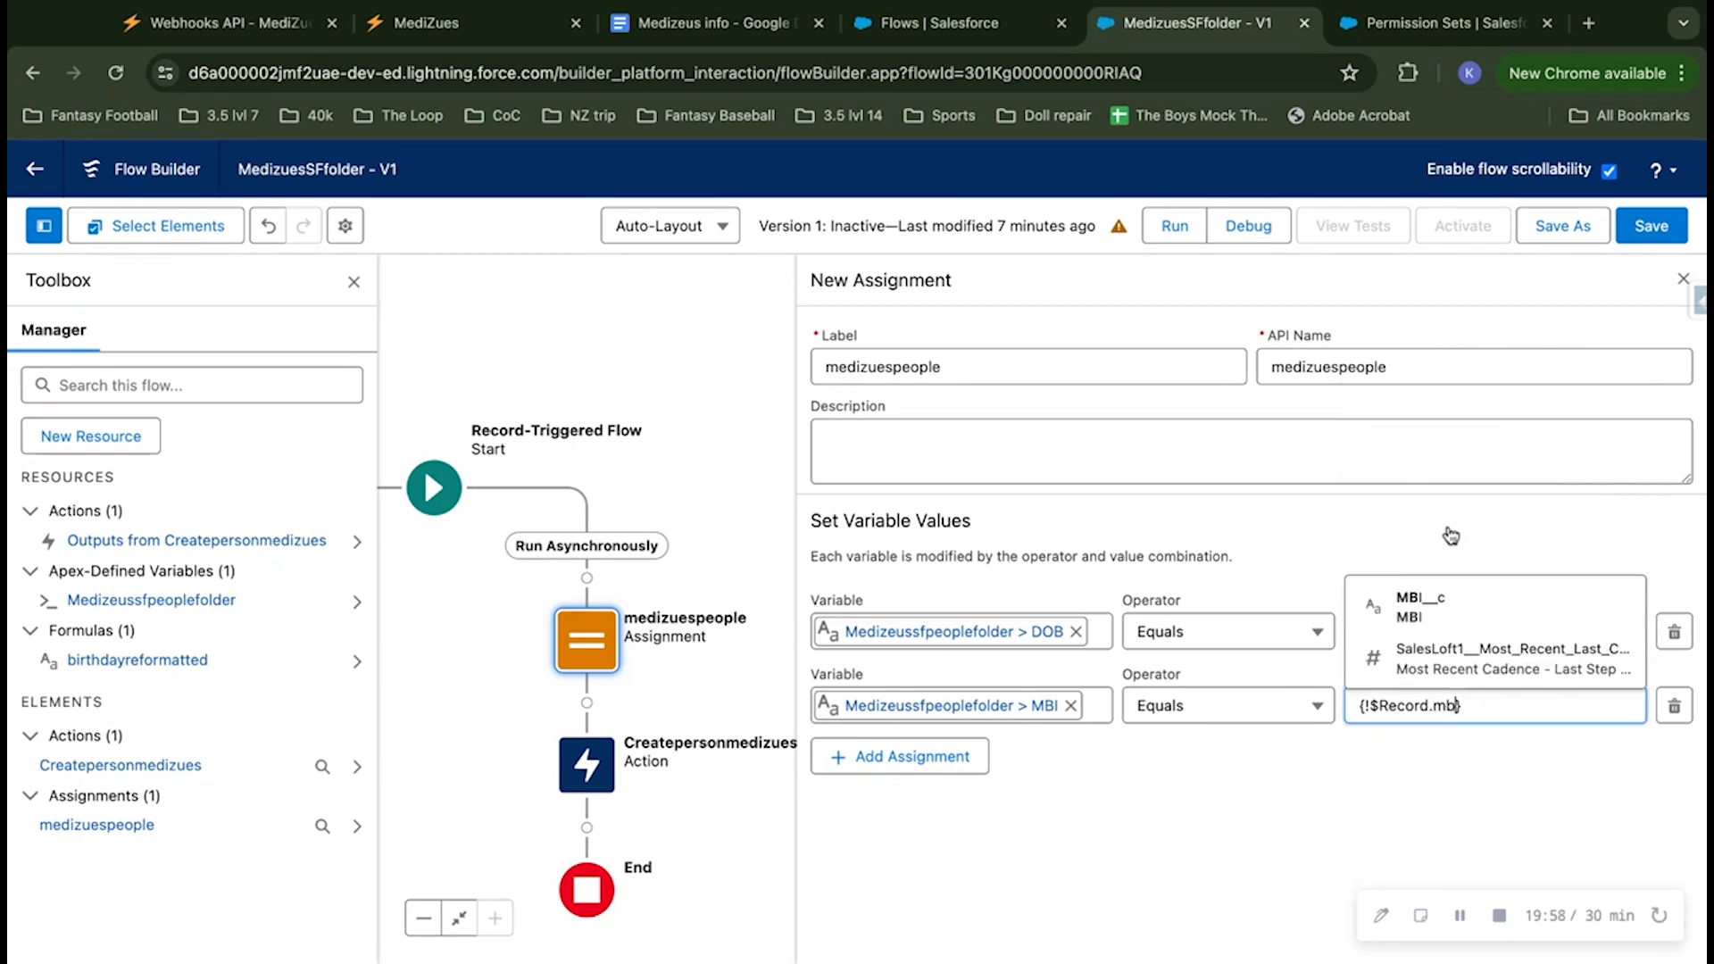
pyautogui.click(1419, 592)
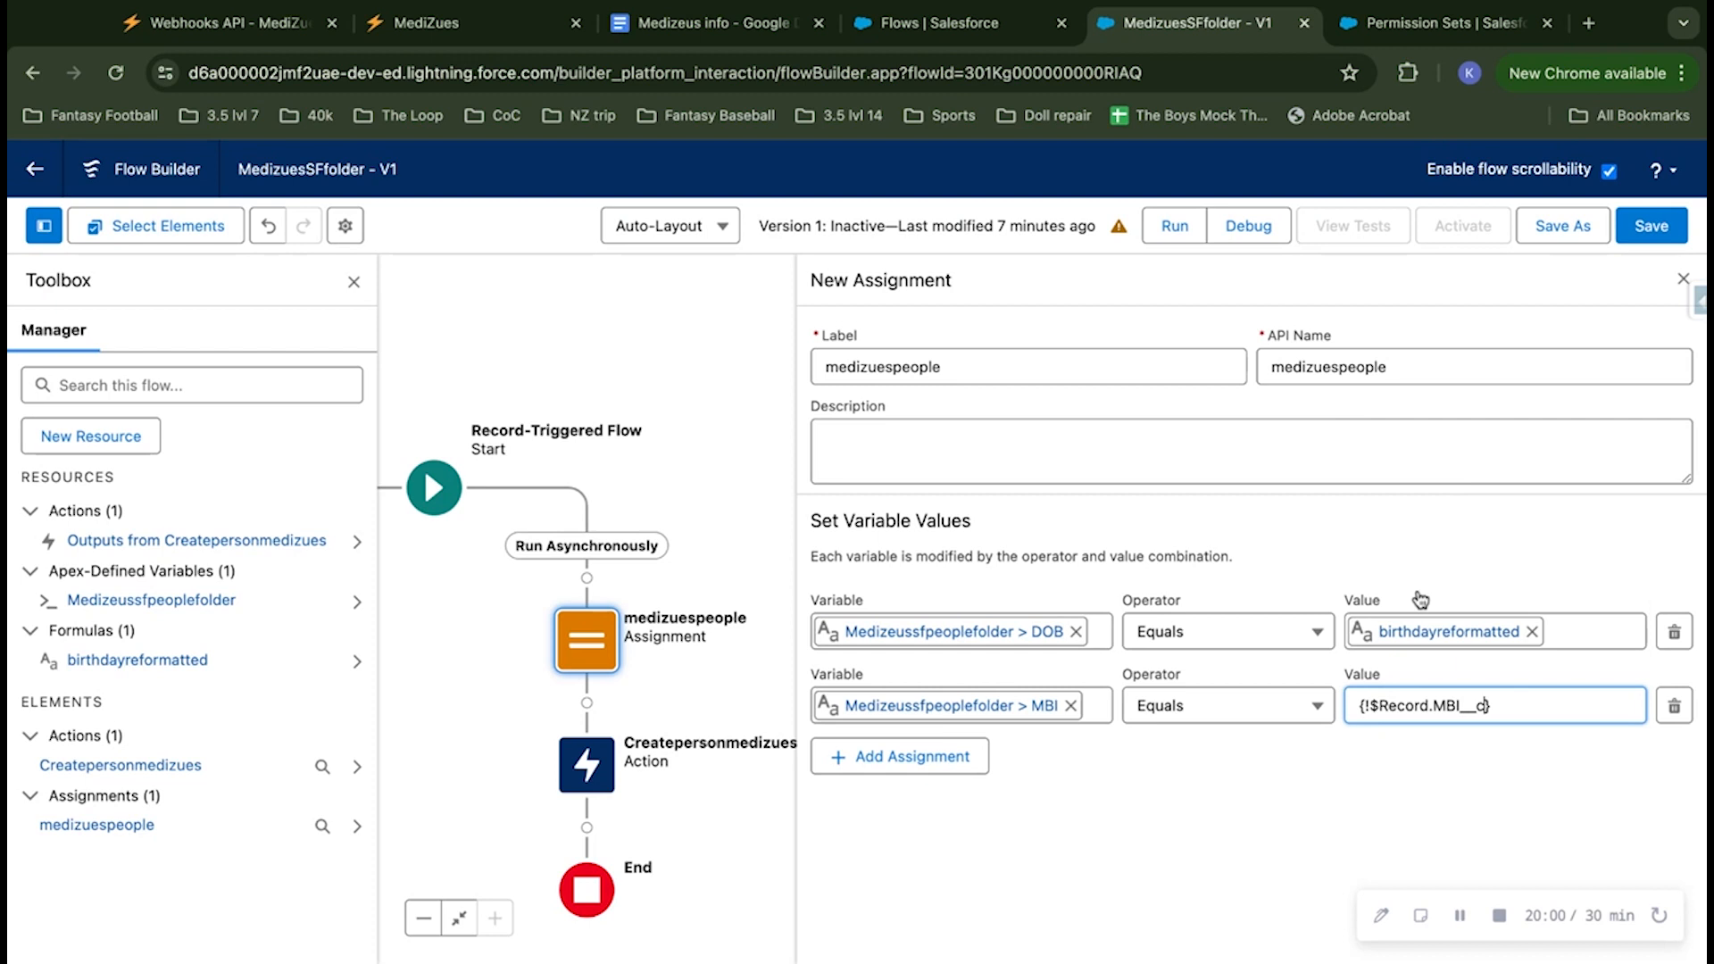
pyautogui.click(1171, 823)
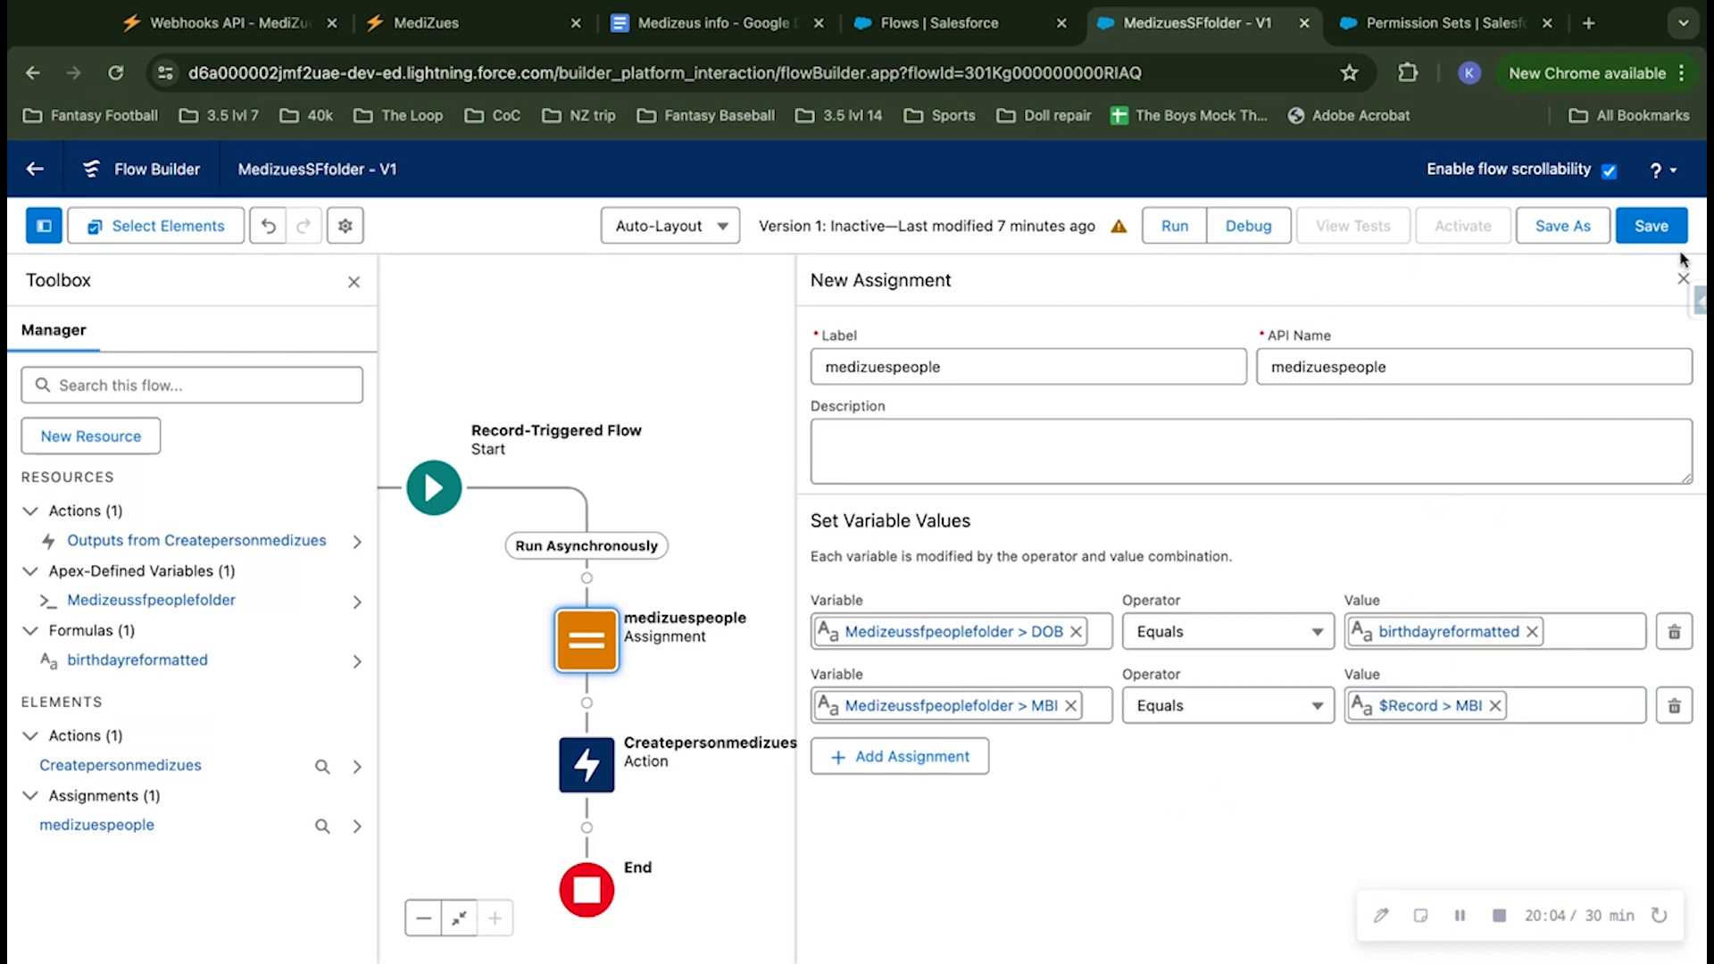
# Step: Save the flow and close the assignment settings and the toolbox to show the whole flow
pyautogui.click(1651, 229)
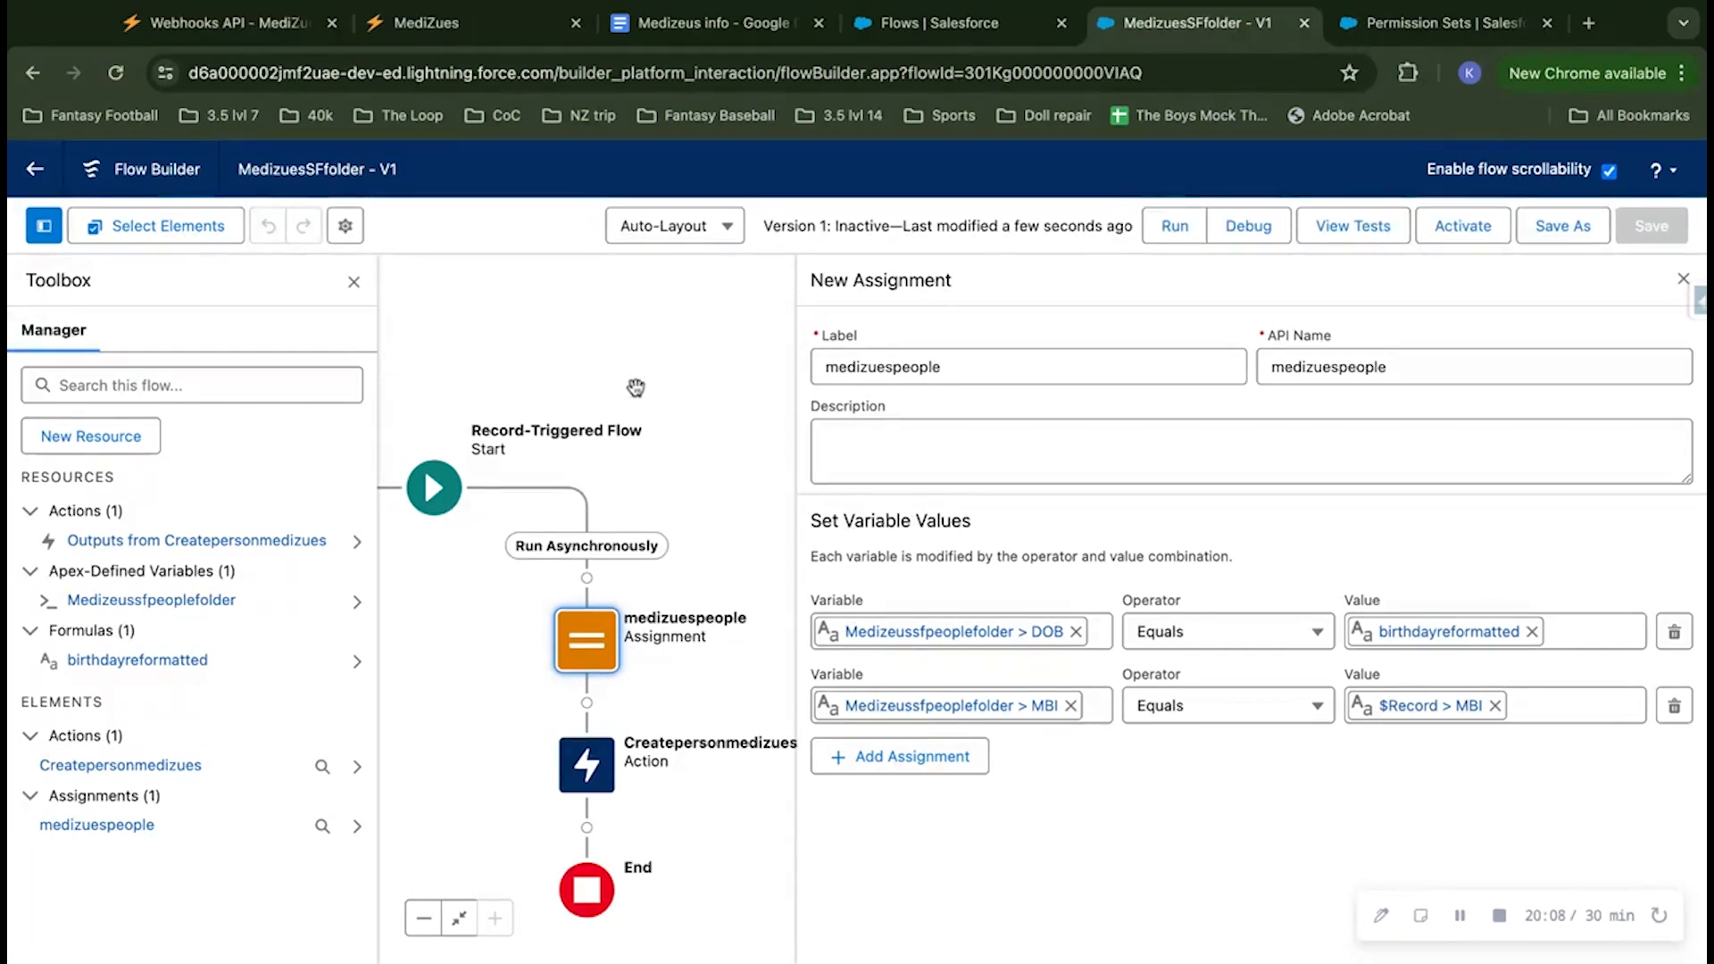
pyautogui.click(1683, 283)
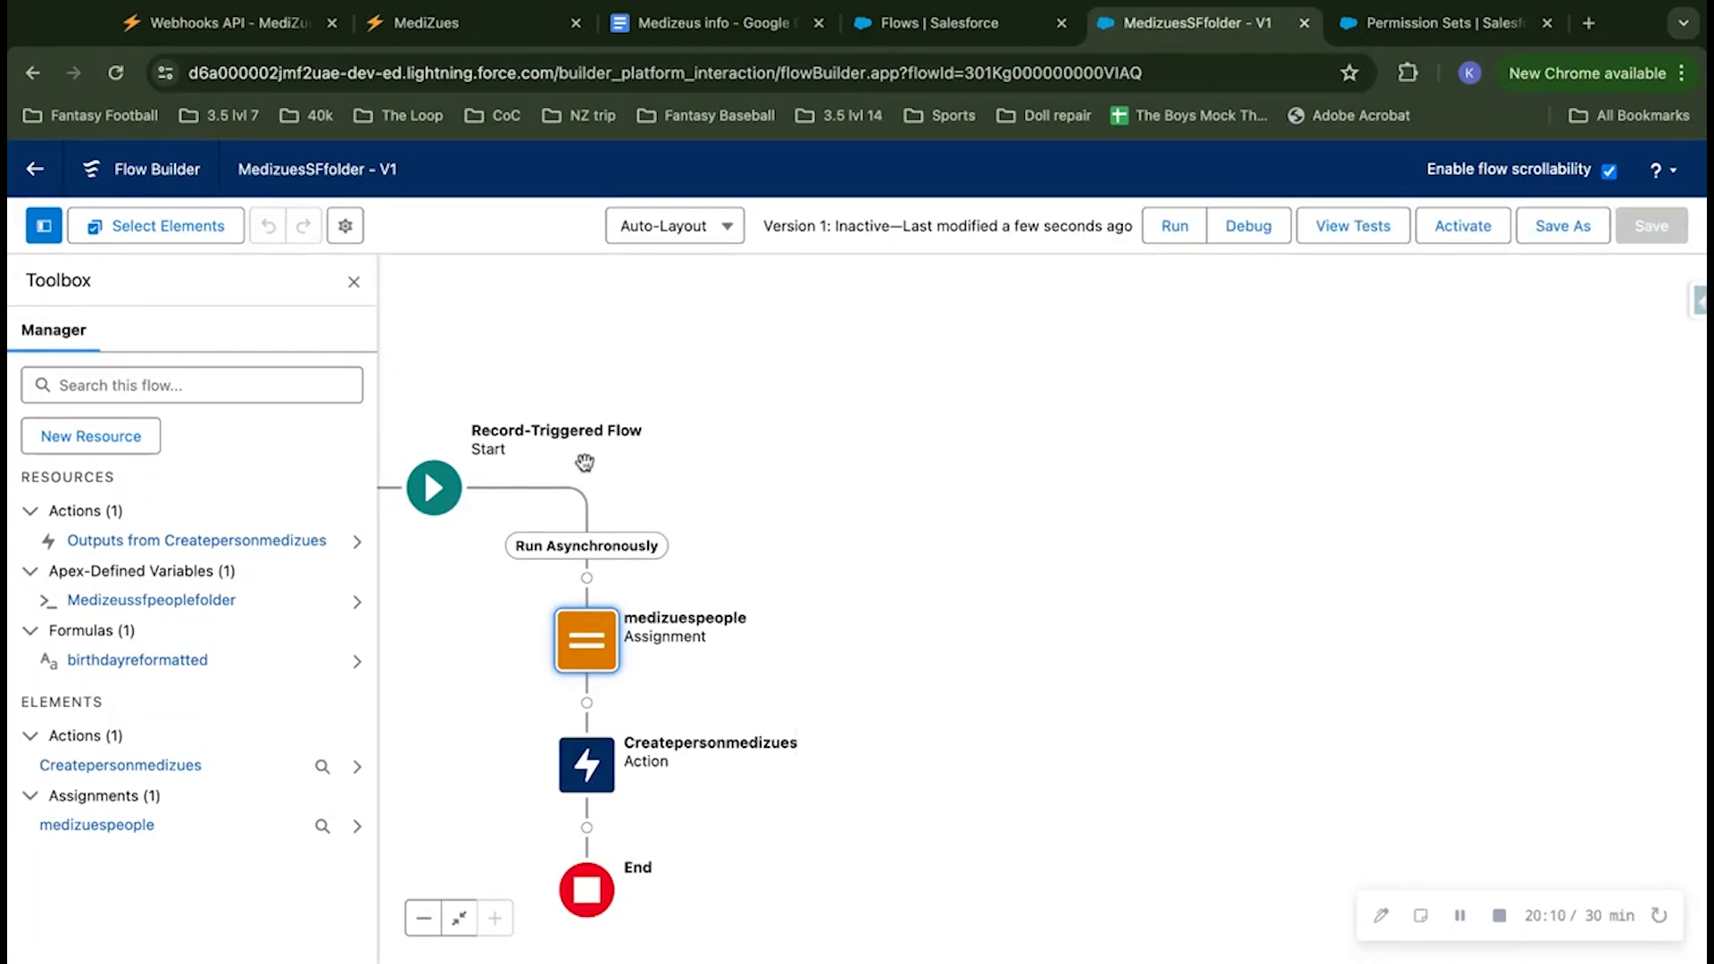
pyautogui.click(354, 283)
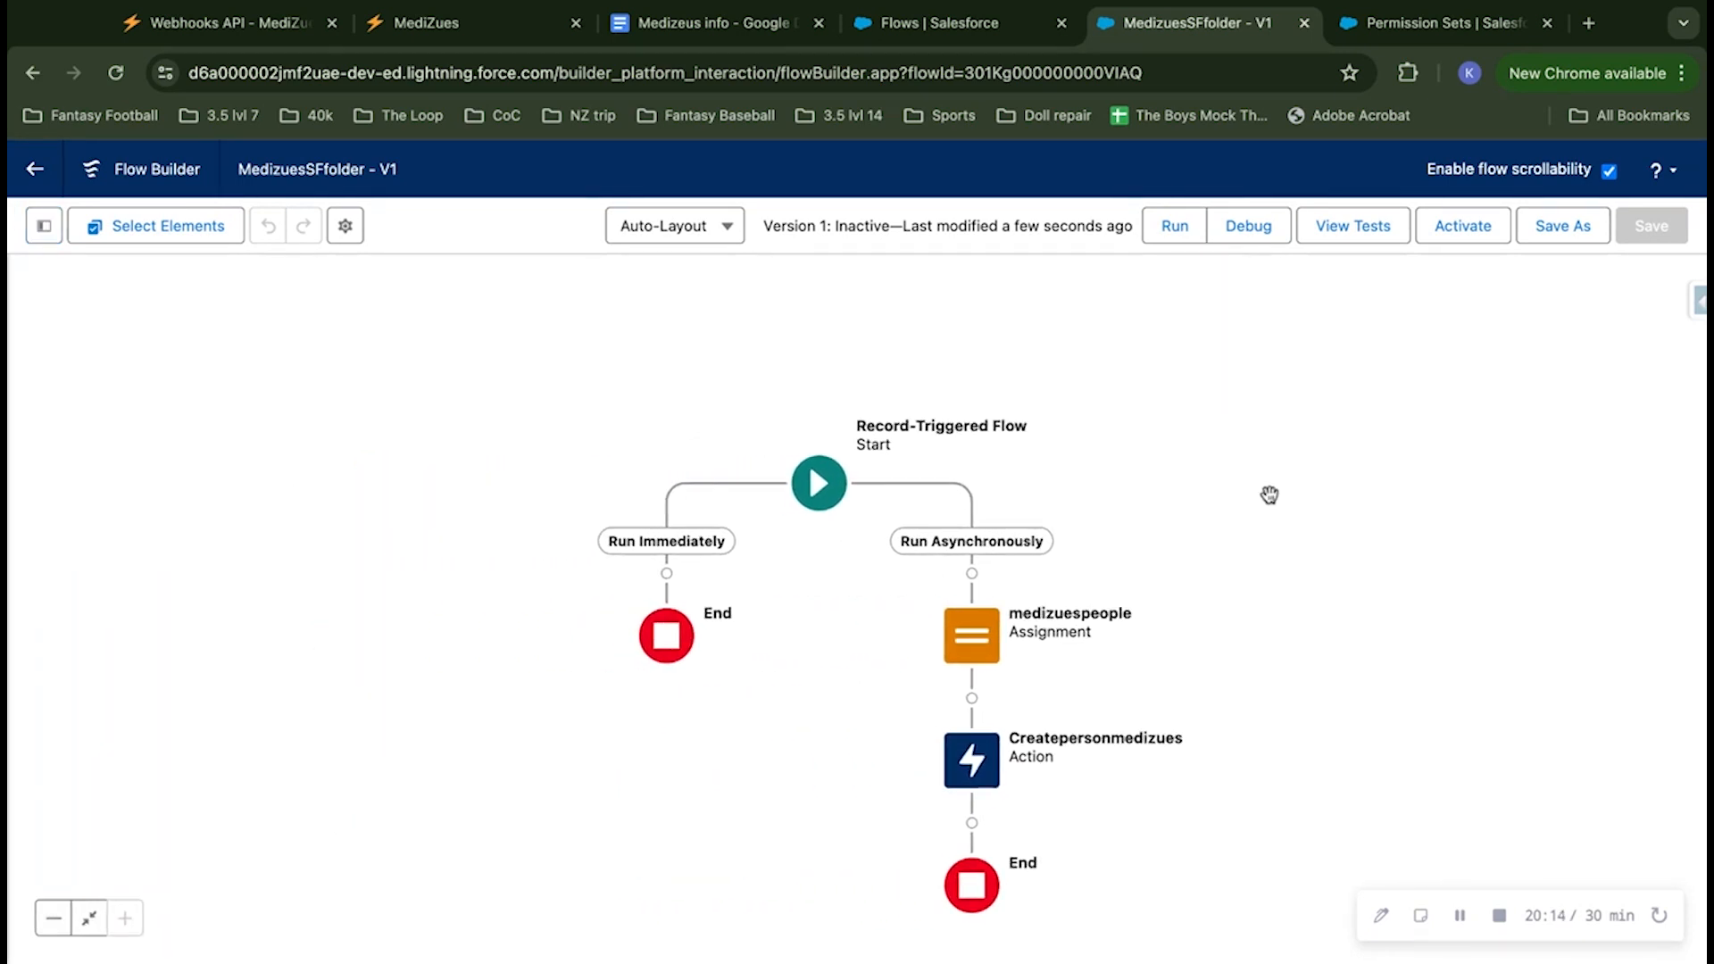
# Step: Start a debug run of the flow on the Run Asynchronously path, treating the record as Updated
pyautogui.click(1247, 230)
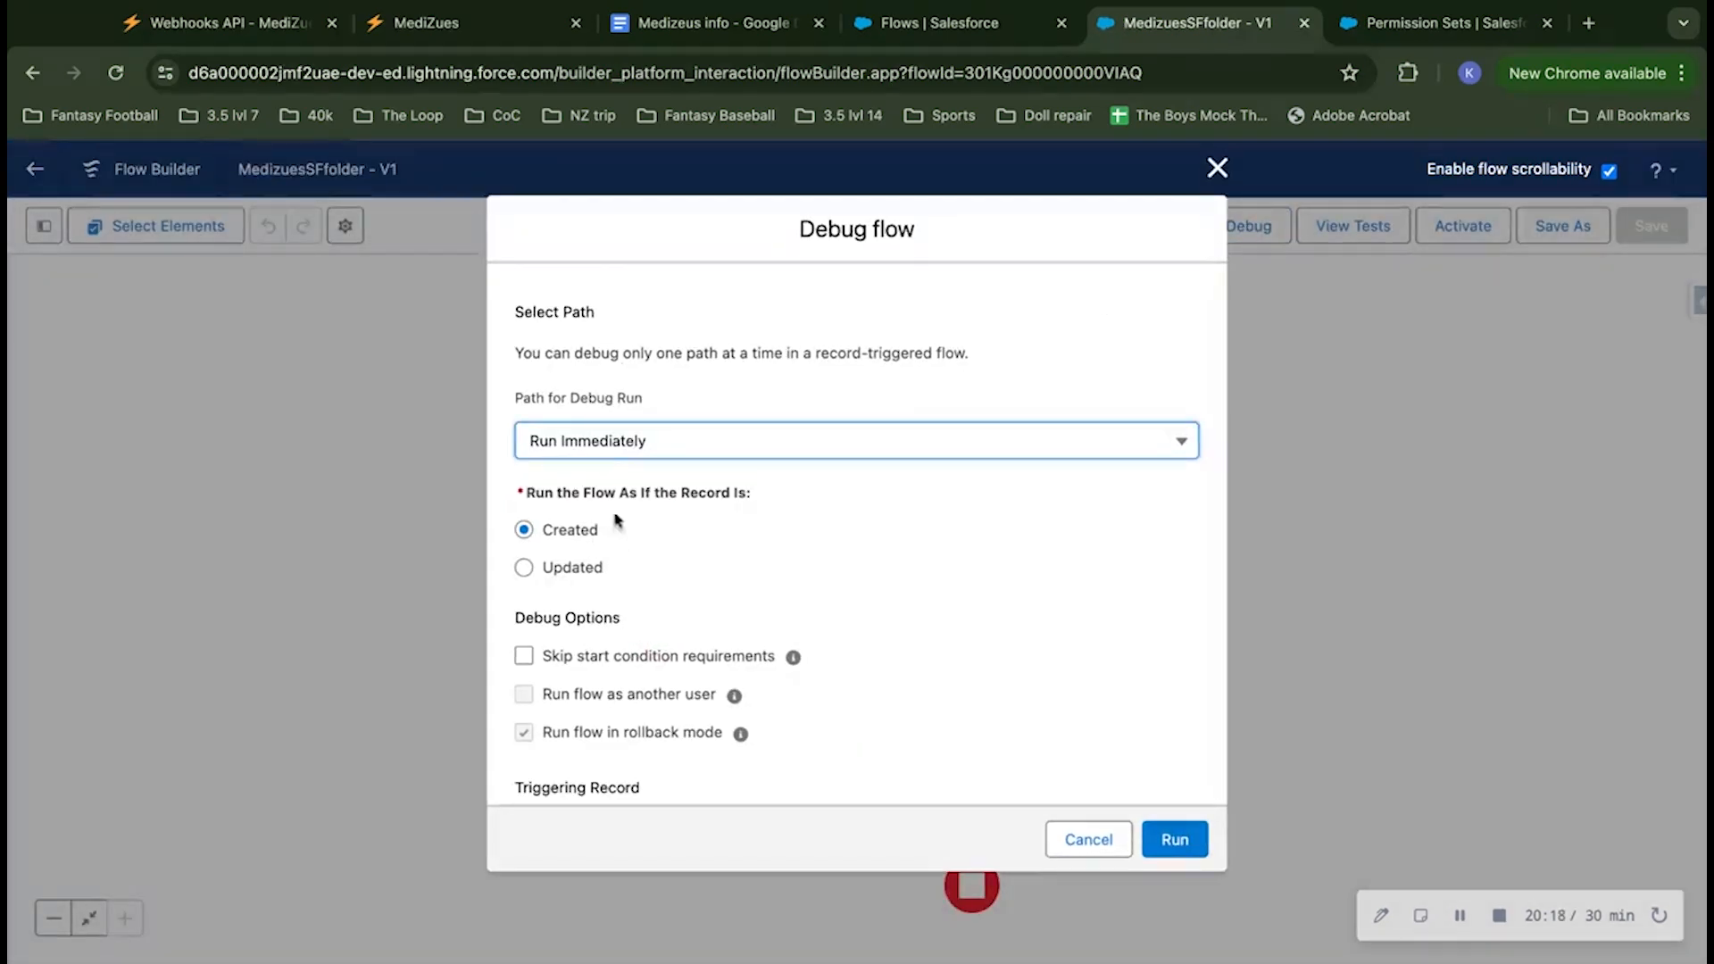
pyautogui.click(580, 396)
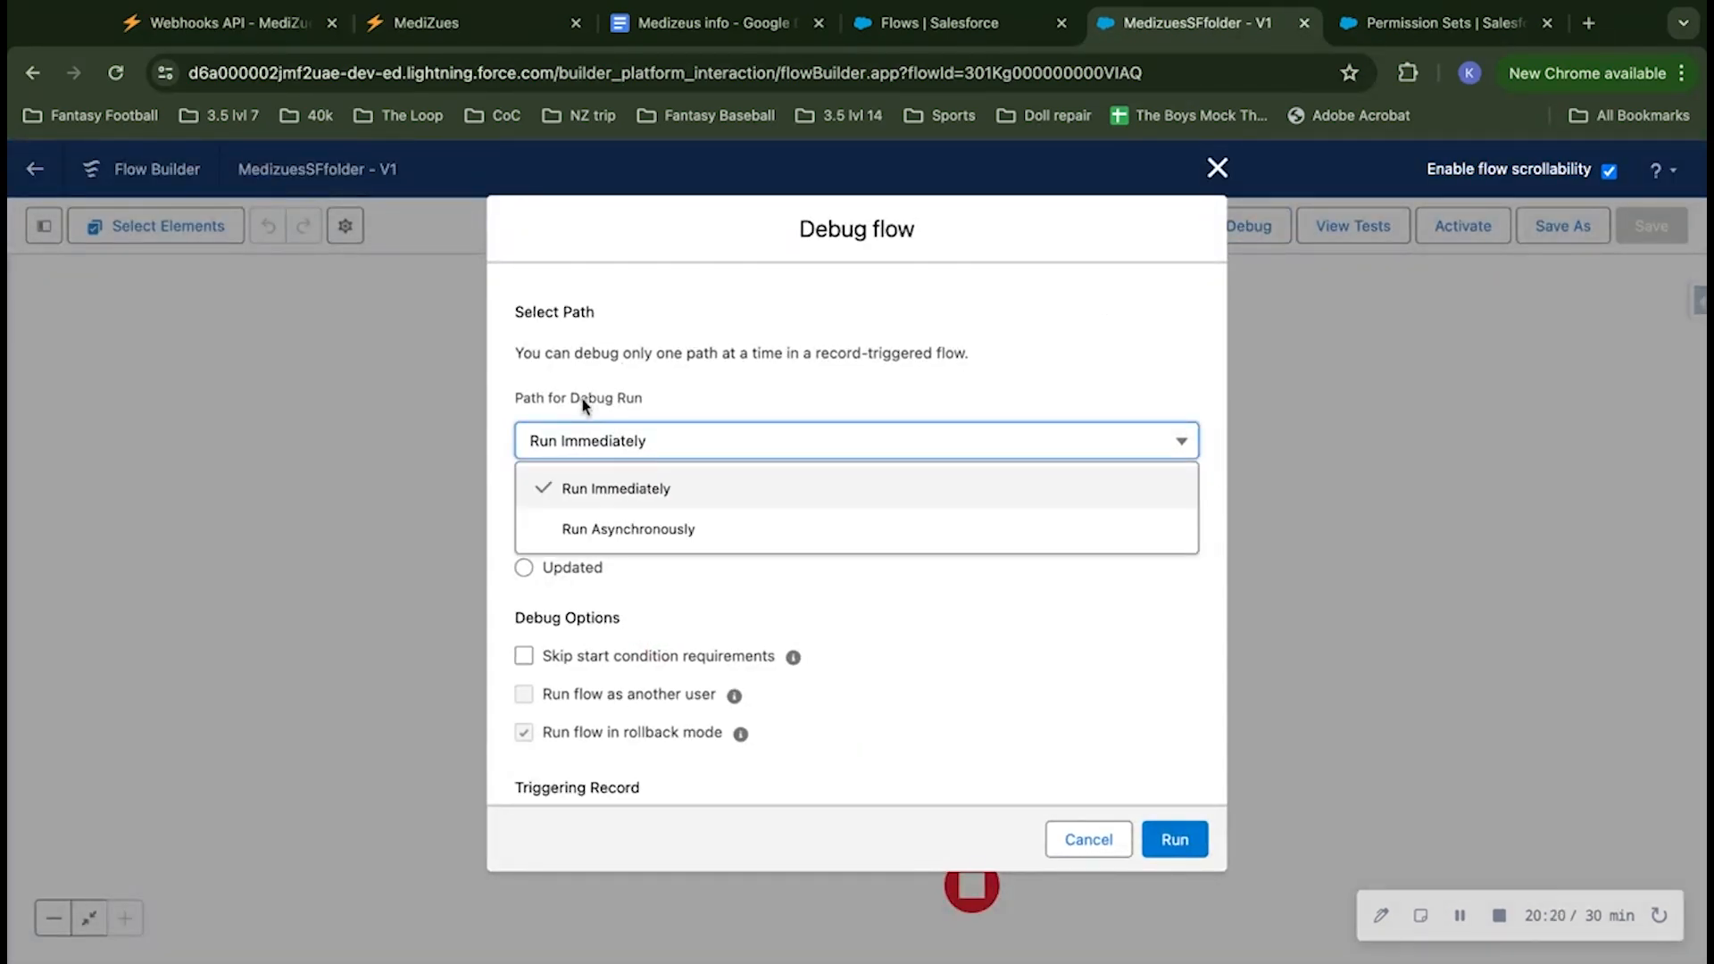
pyautogui.click(613, 525)
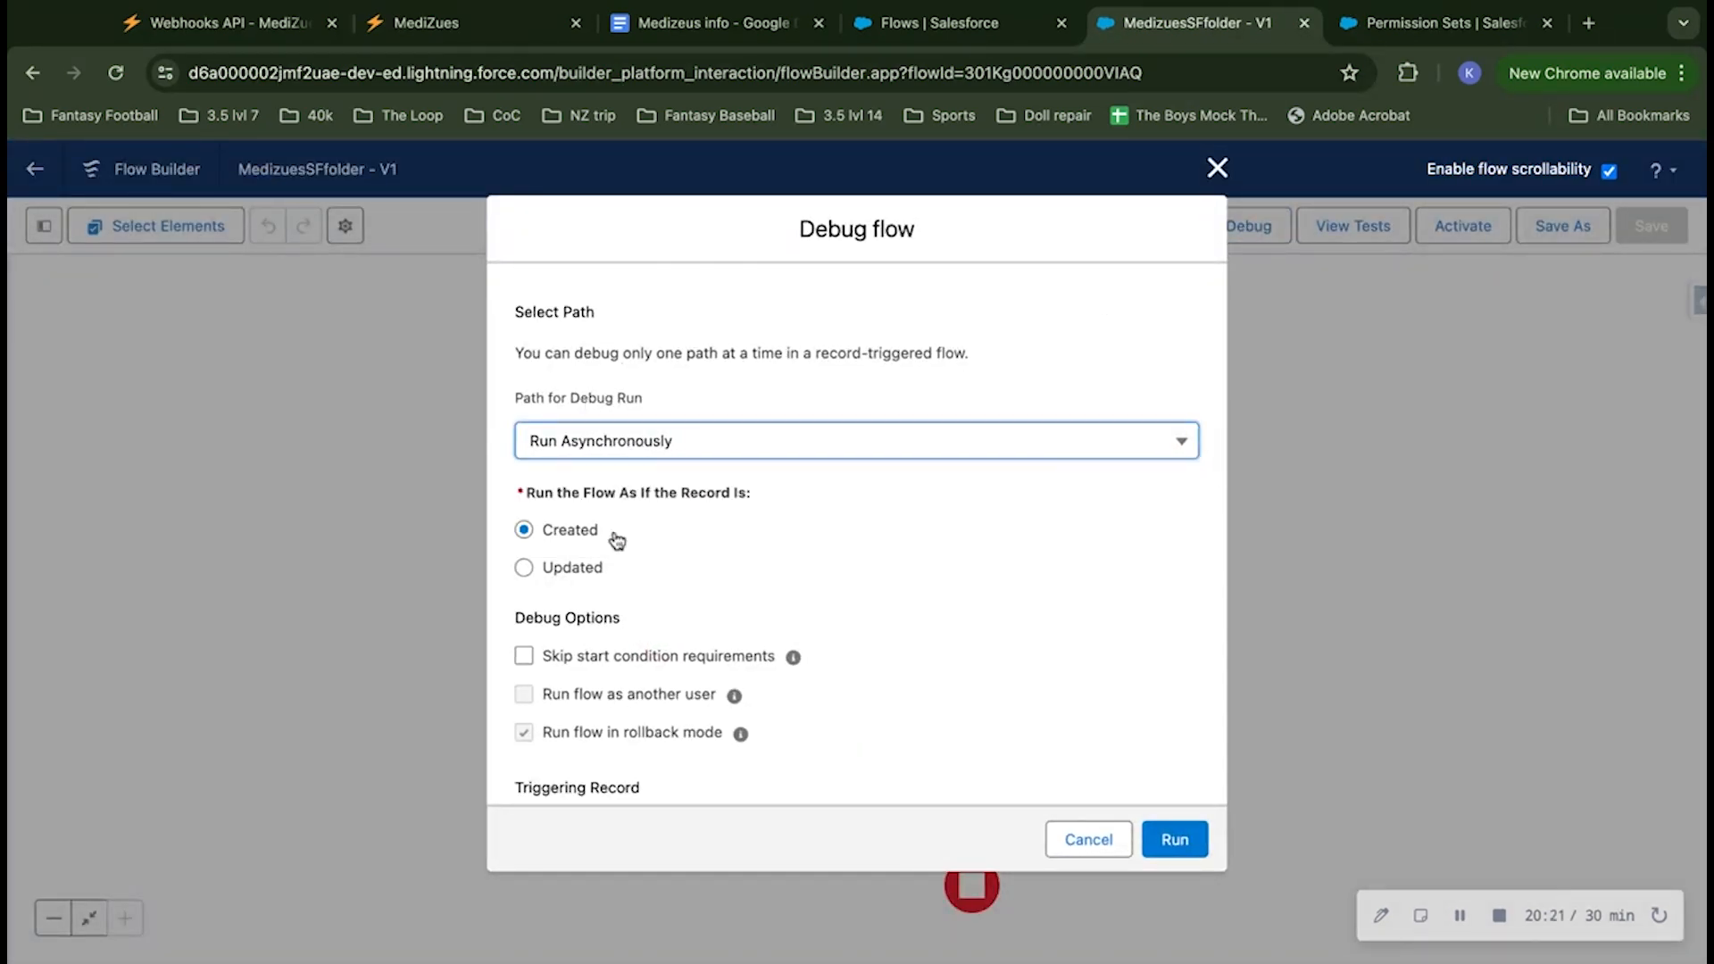
pyautogui.click(576, 571)
pyautogui.scroll(-1, 680, 550)
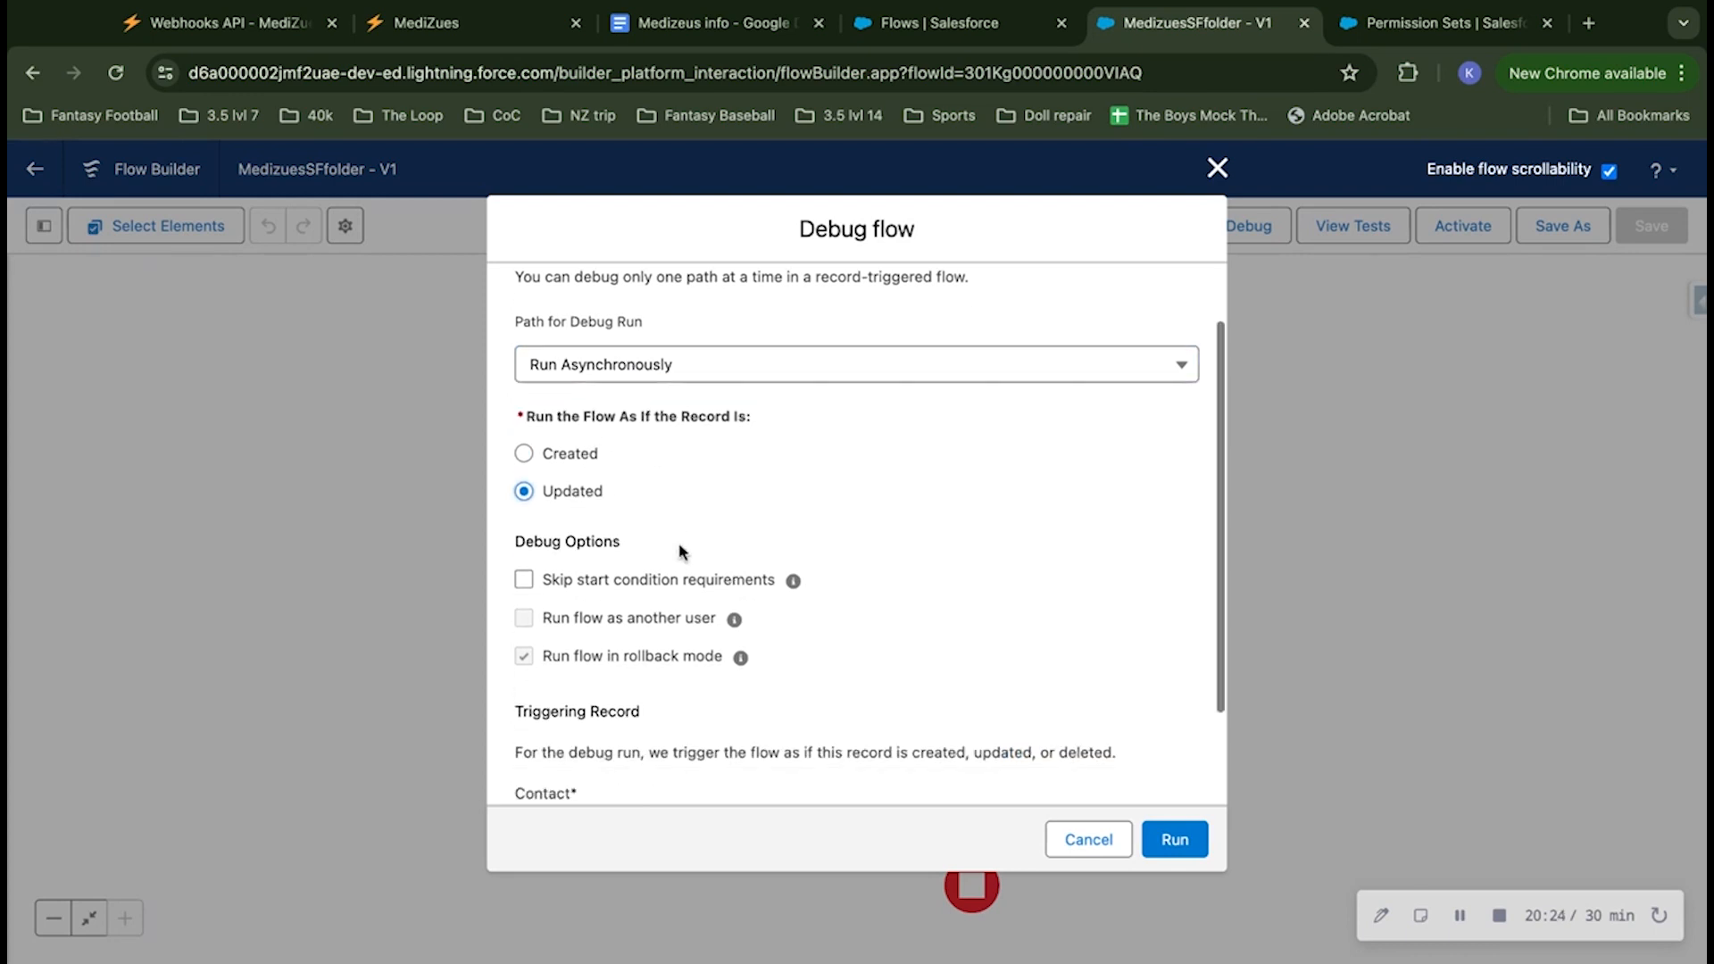
pyautogui.scroll(-3, 680, 551)
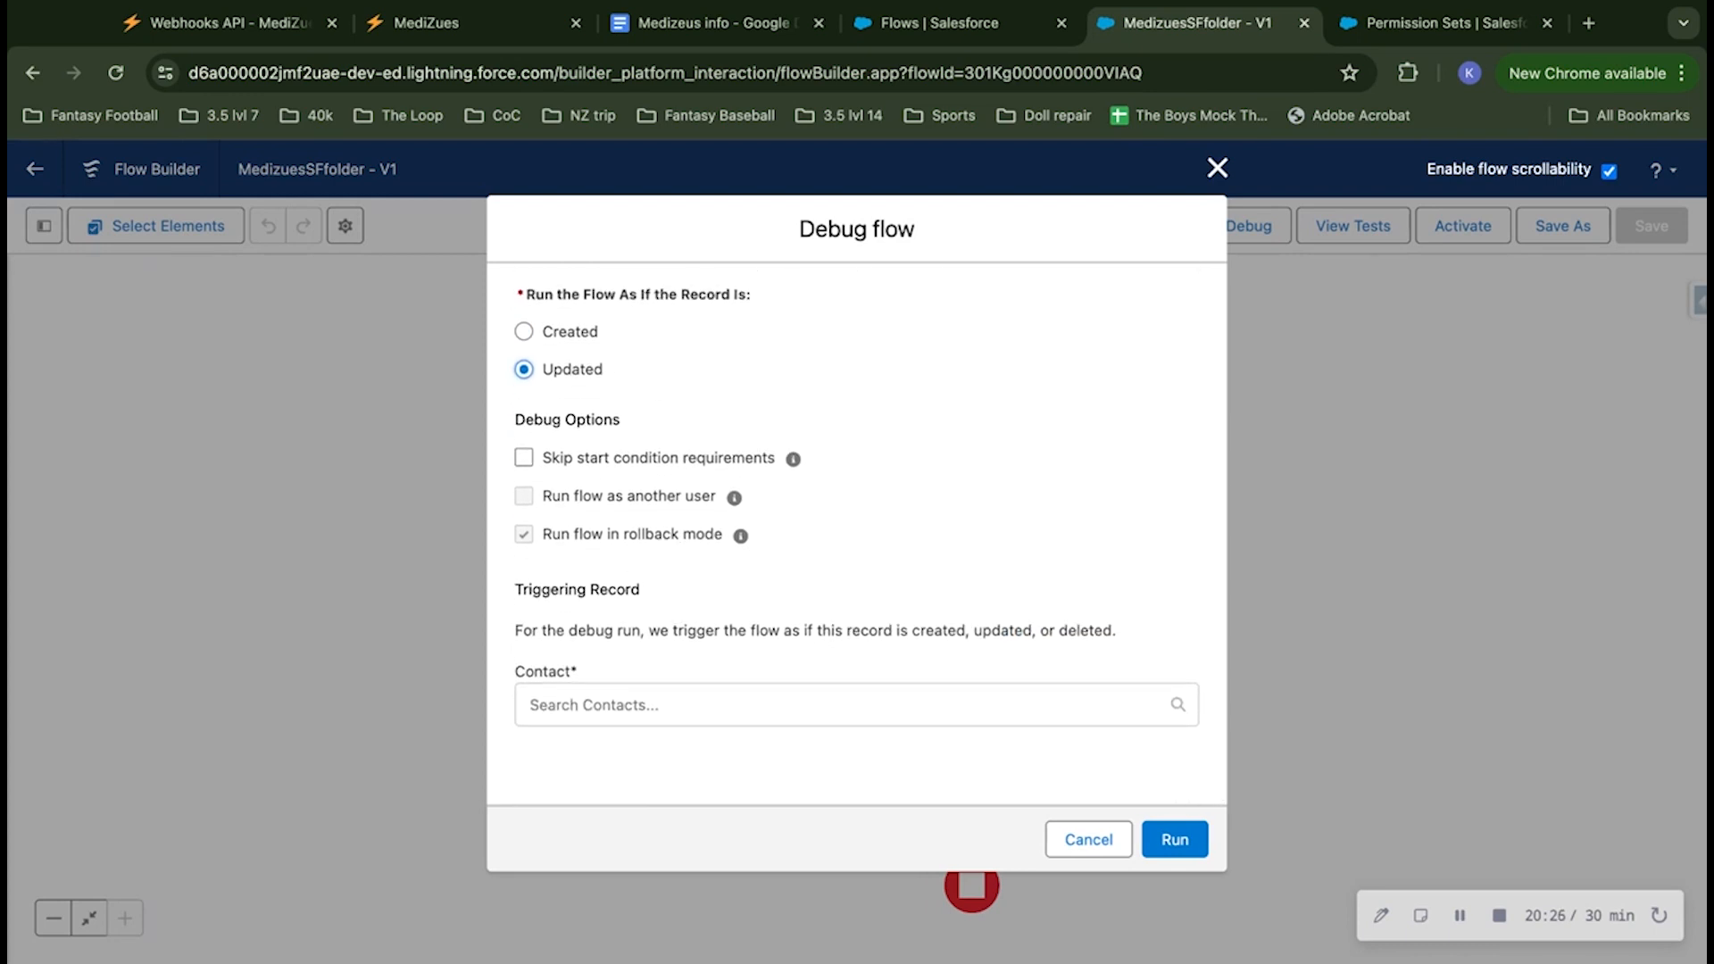
pyautogui.click(687, 713)
pyautogui.scroll(-3, 792, 692)
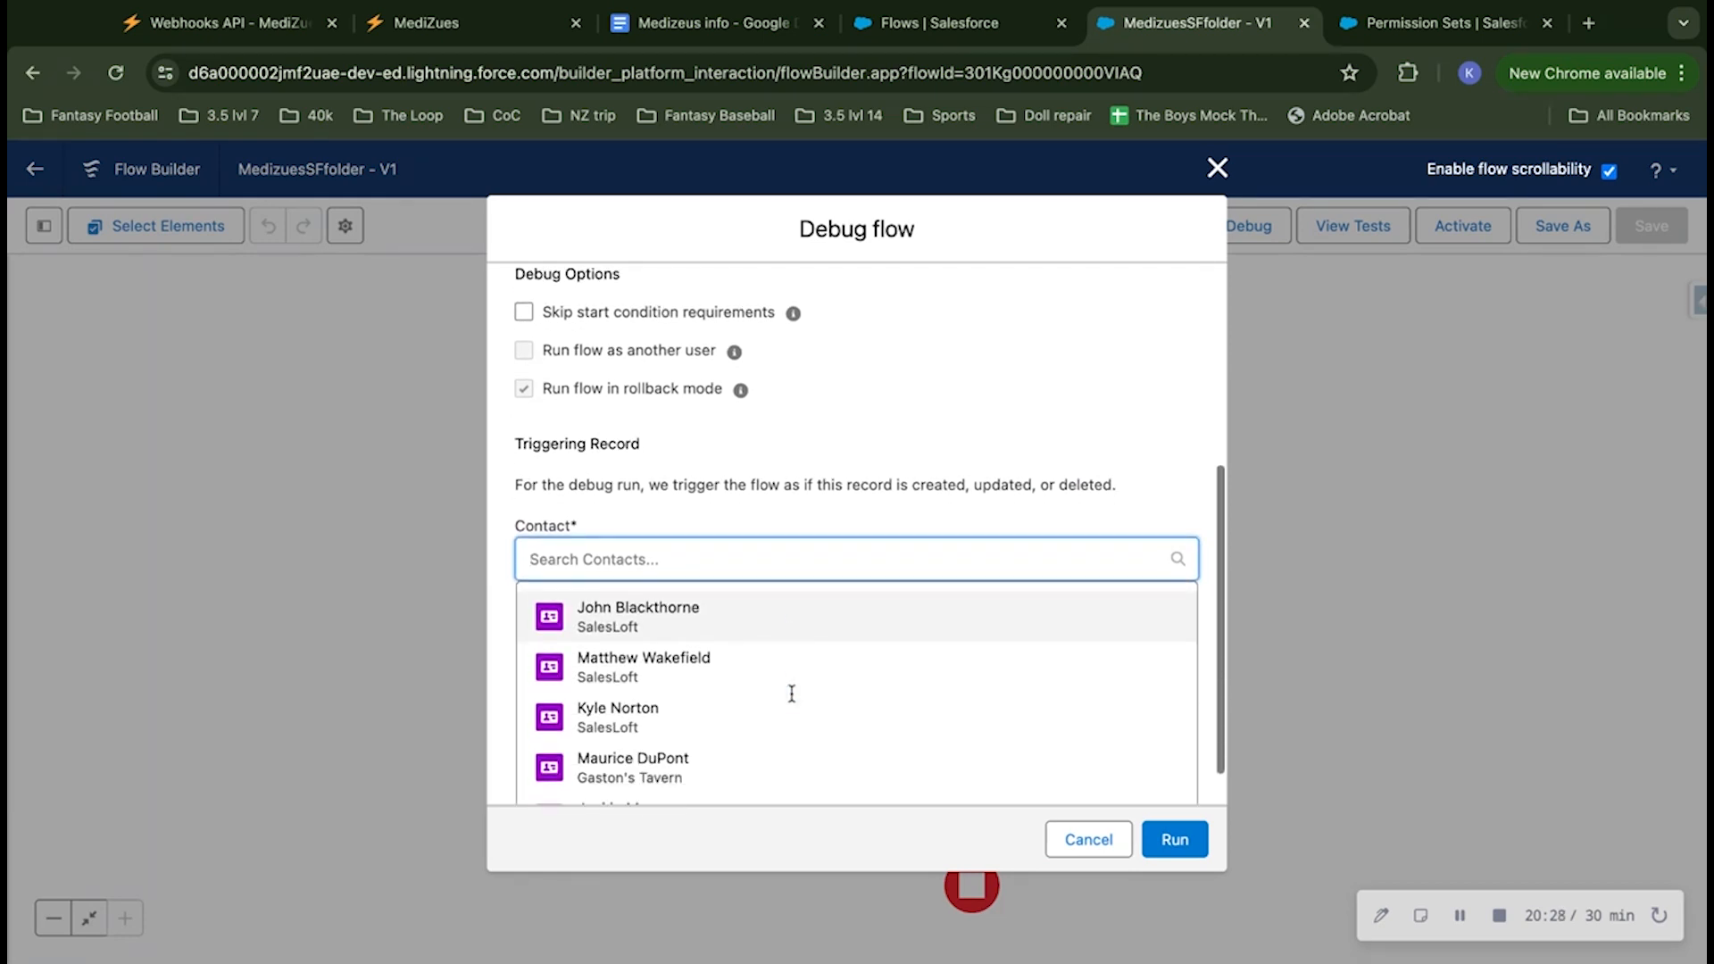
pyautogui.scroll(-1, 793, 679)
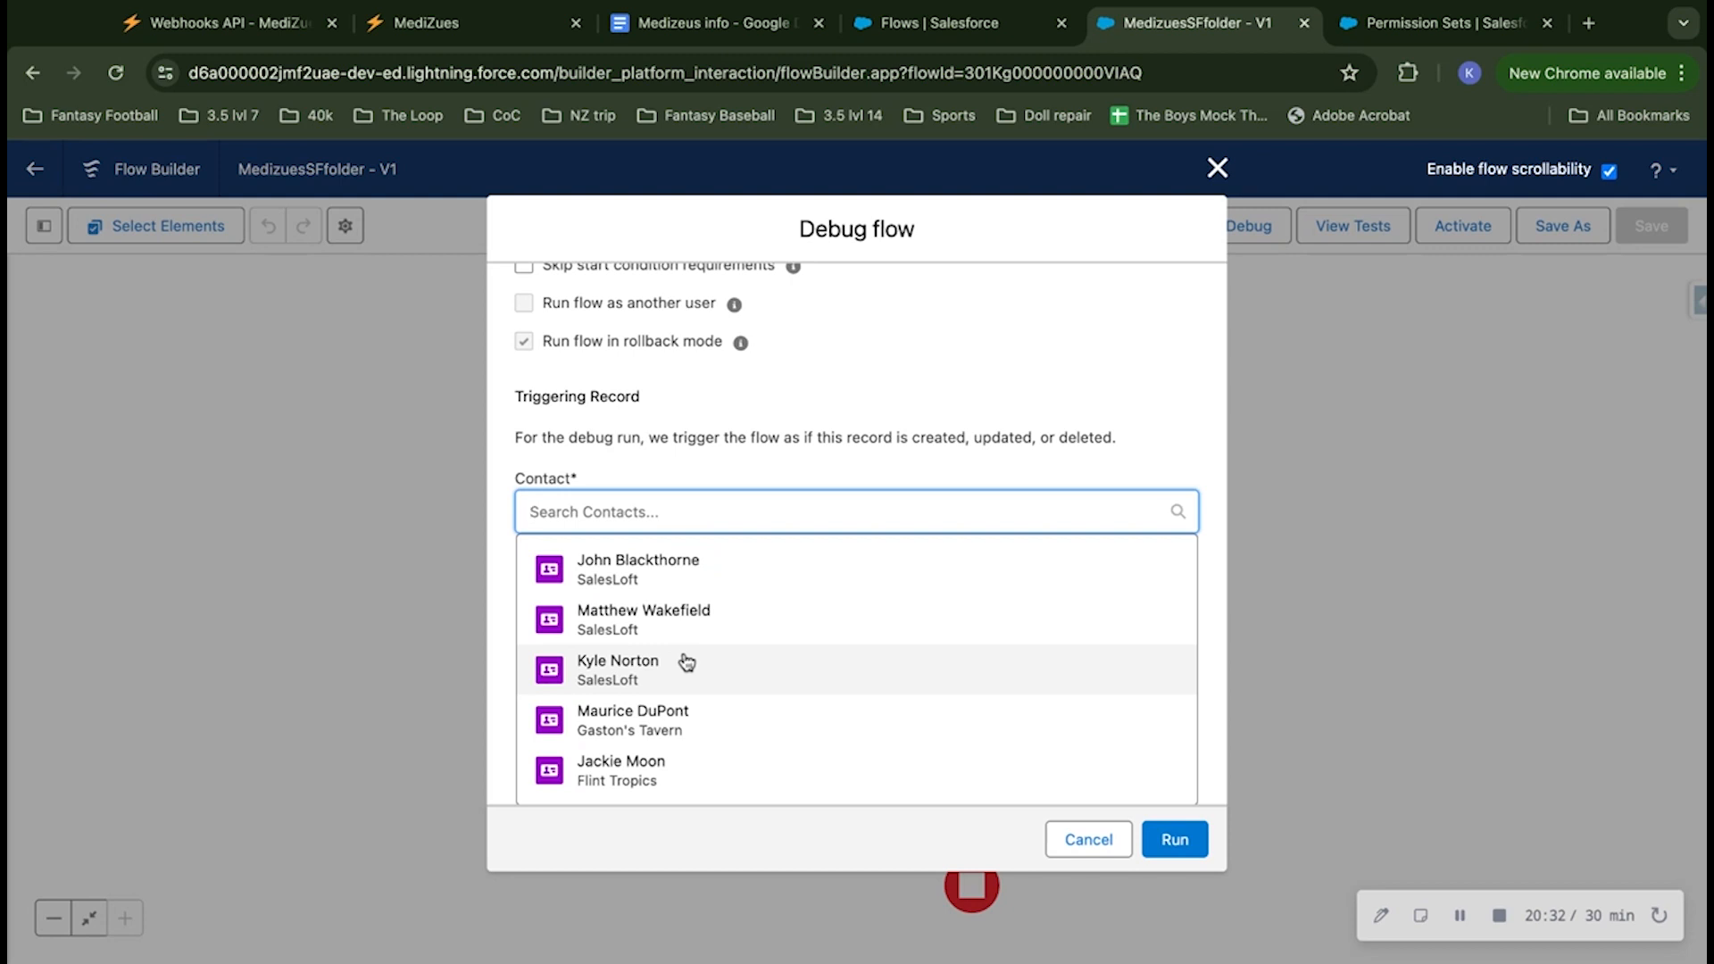
pyautogui.scroll(-1, 822, 682)
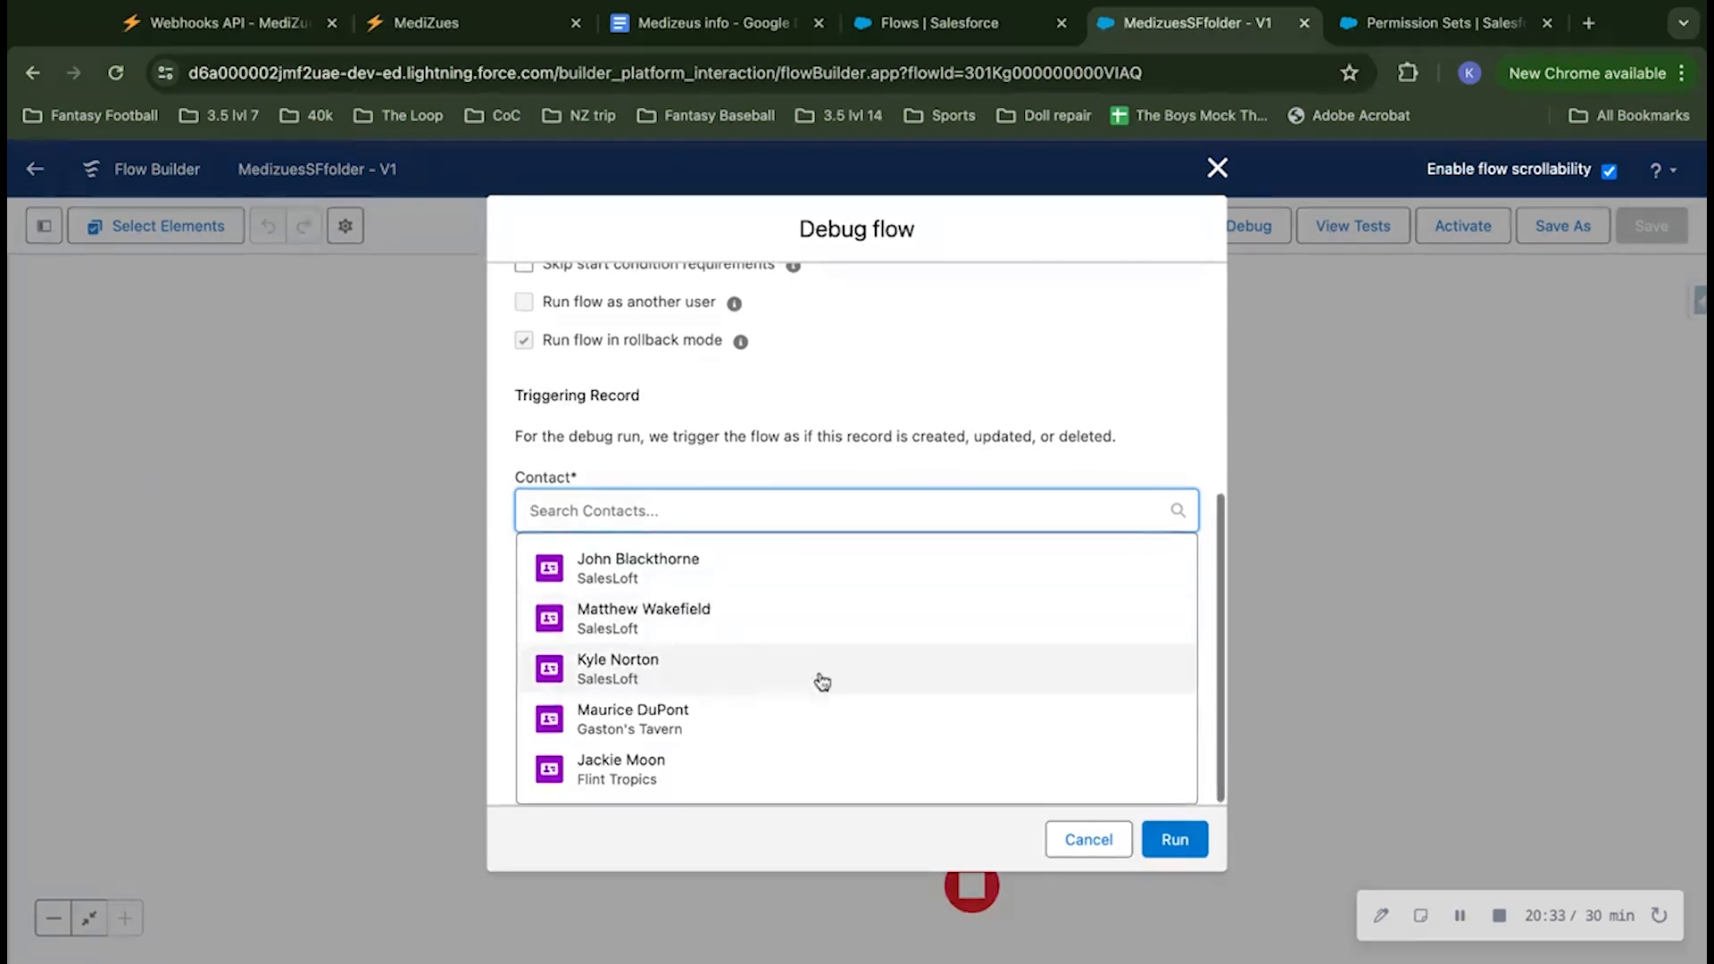
pyautogui.click(753, 723)
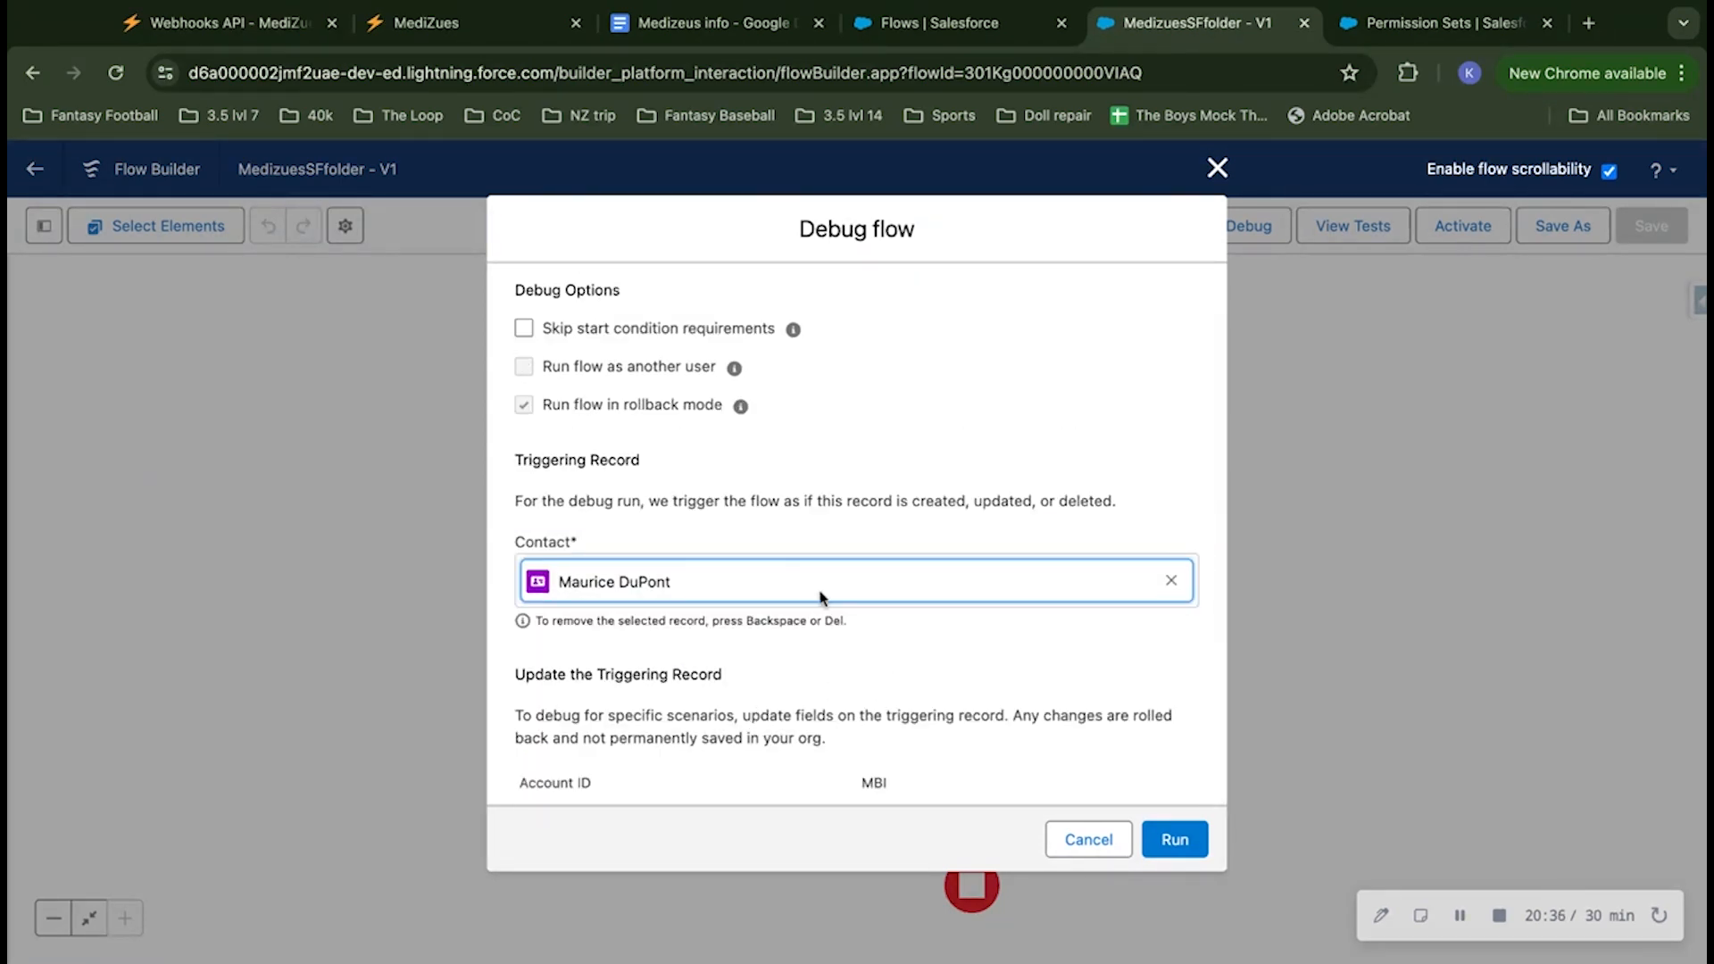
pyautogui.click(1171, 581)
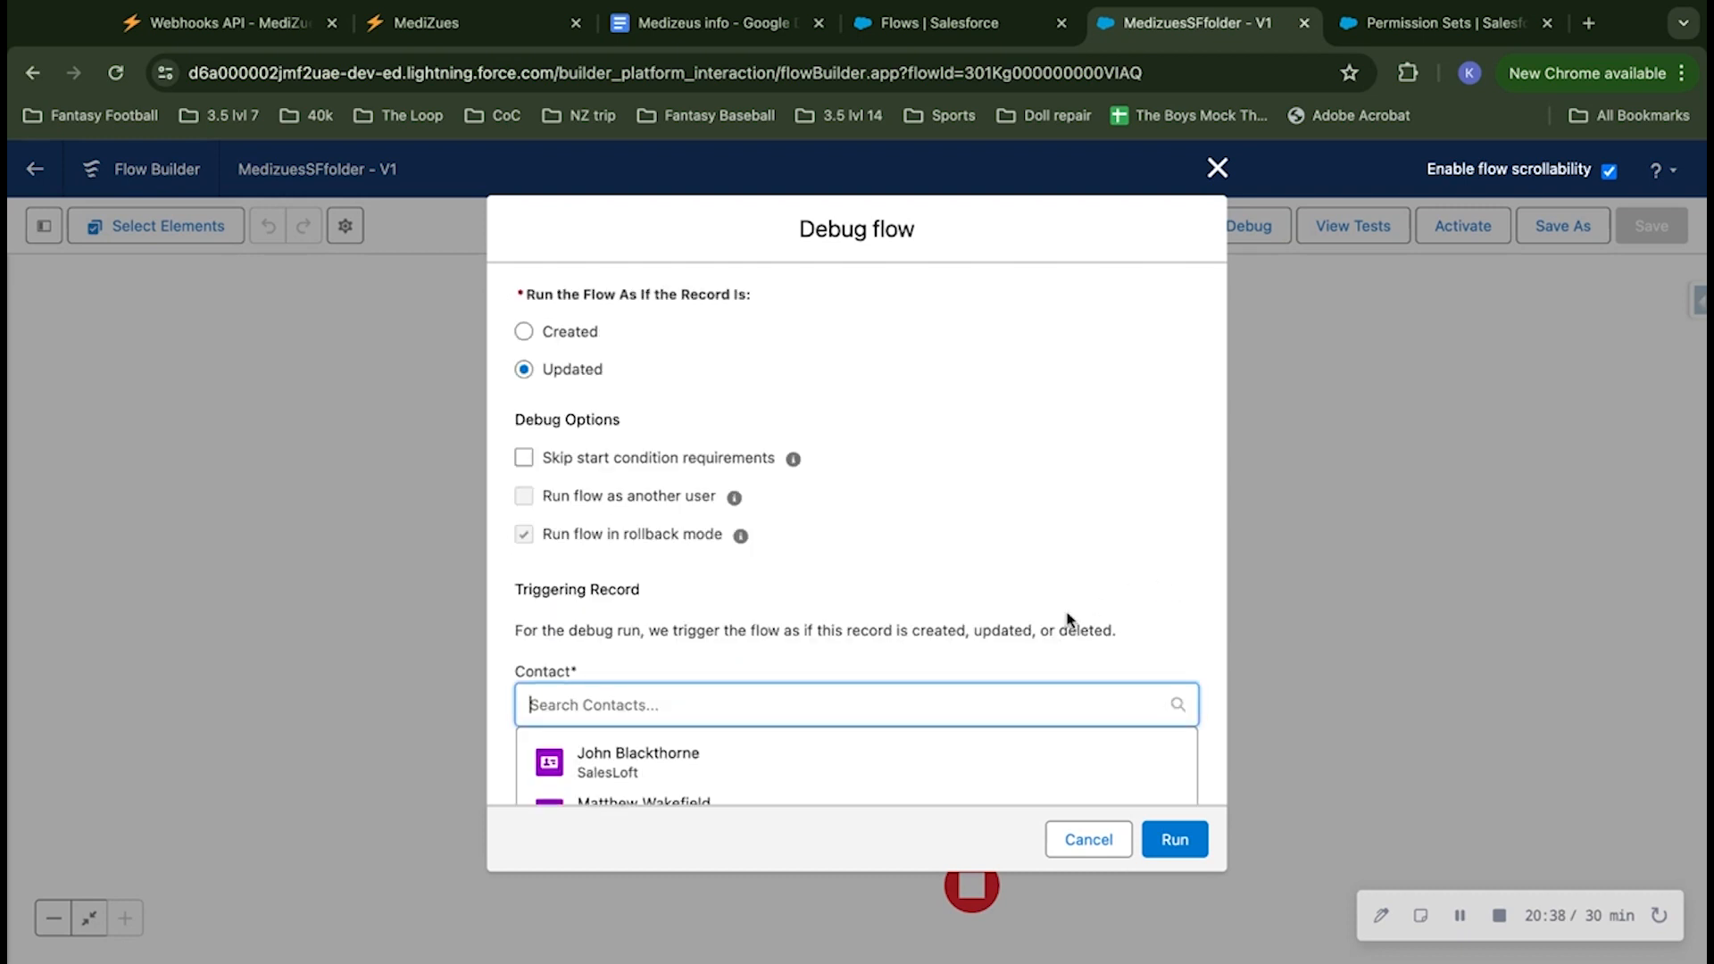
# Step: Choose the first listed SalesLoft contact as the triggering record and replace its MBI with a different ten-digit test value
pyautogui.click(841, 750)
pyautogui.scroll(-5, 1027, 564)
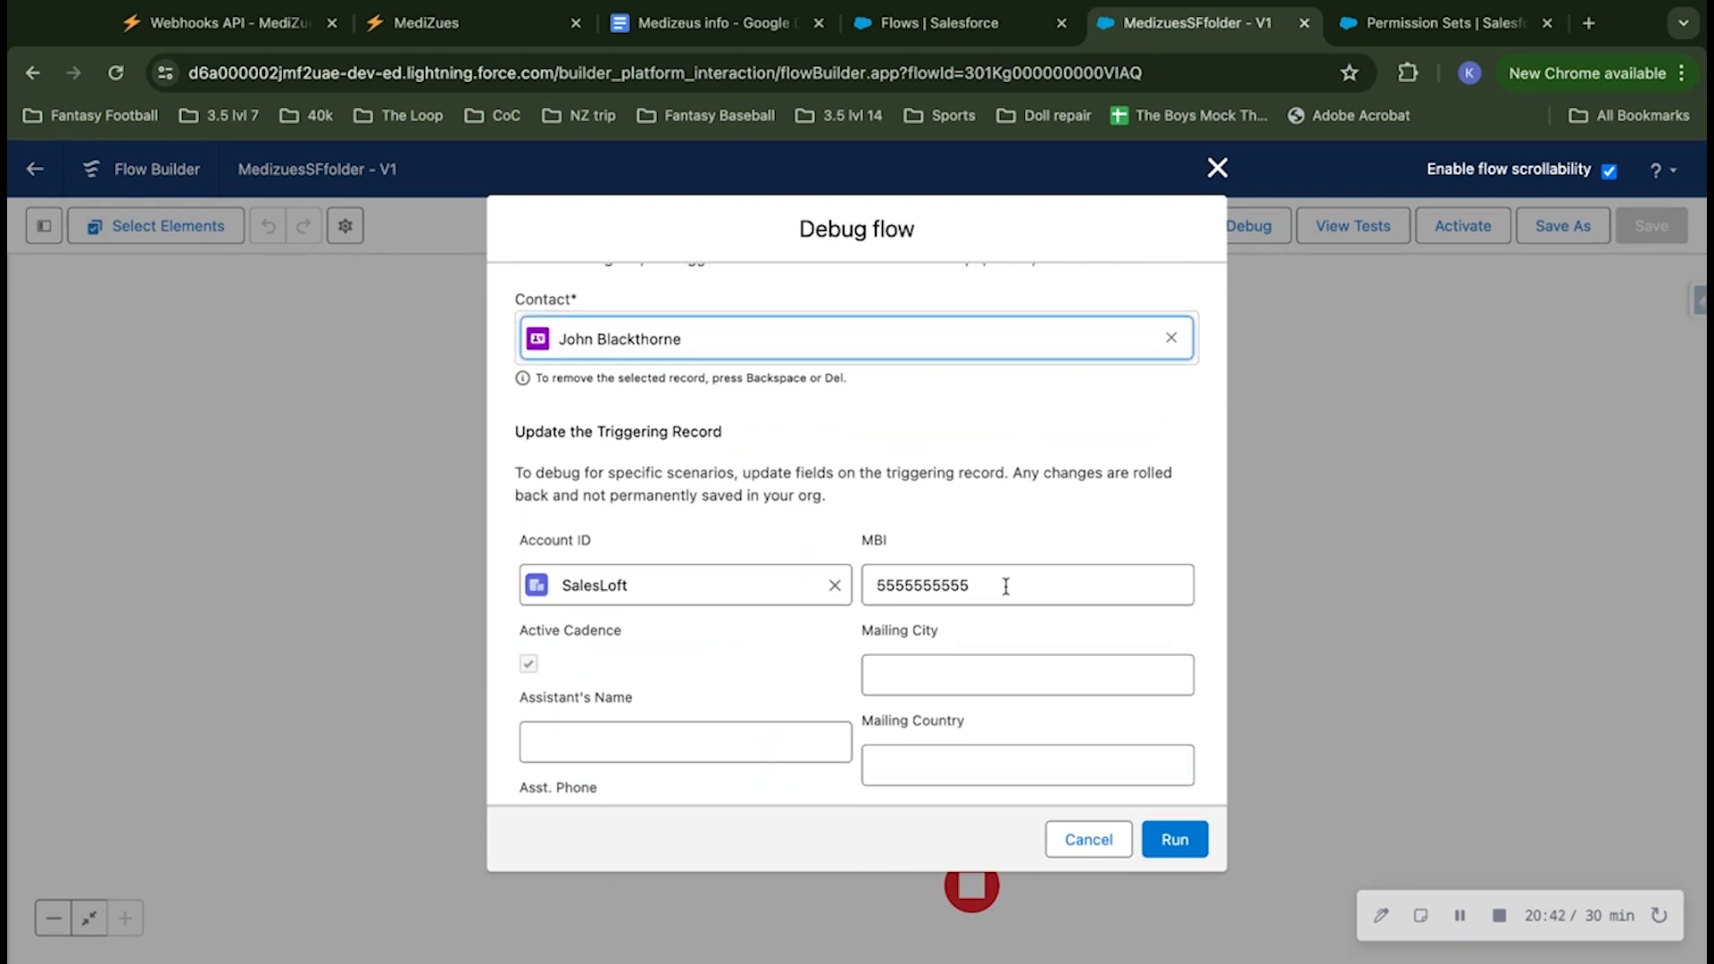
pyautogui.click(1003, 588)
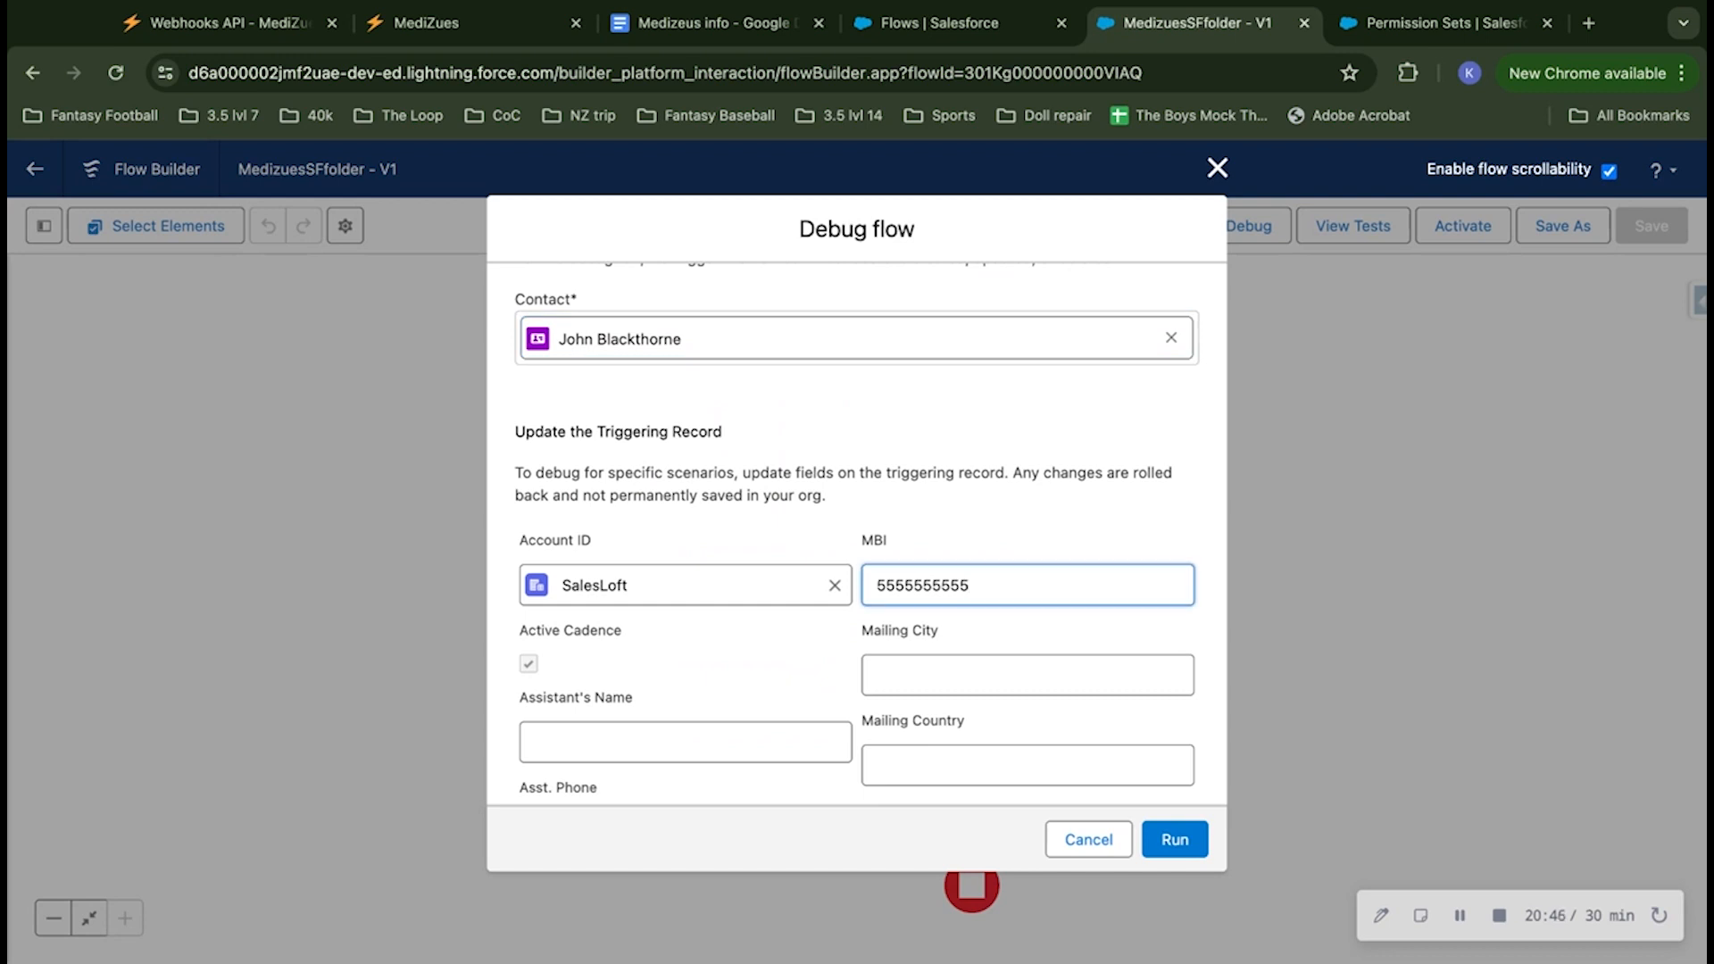
pyautogui.press('super+a')
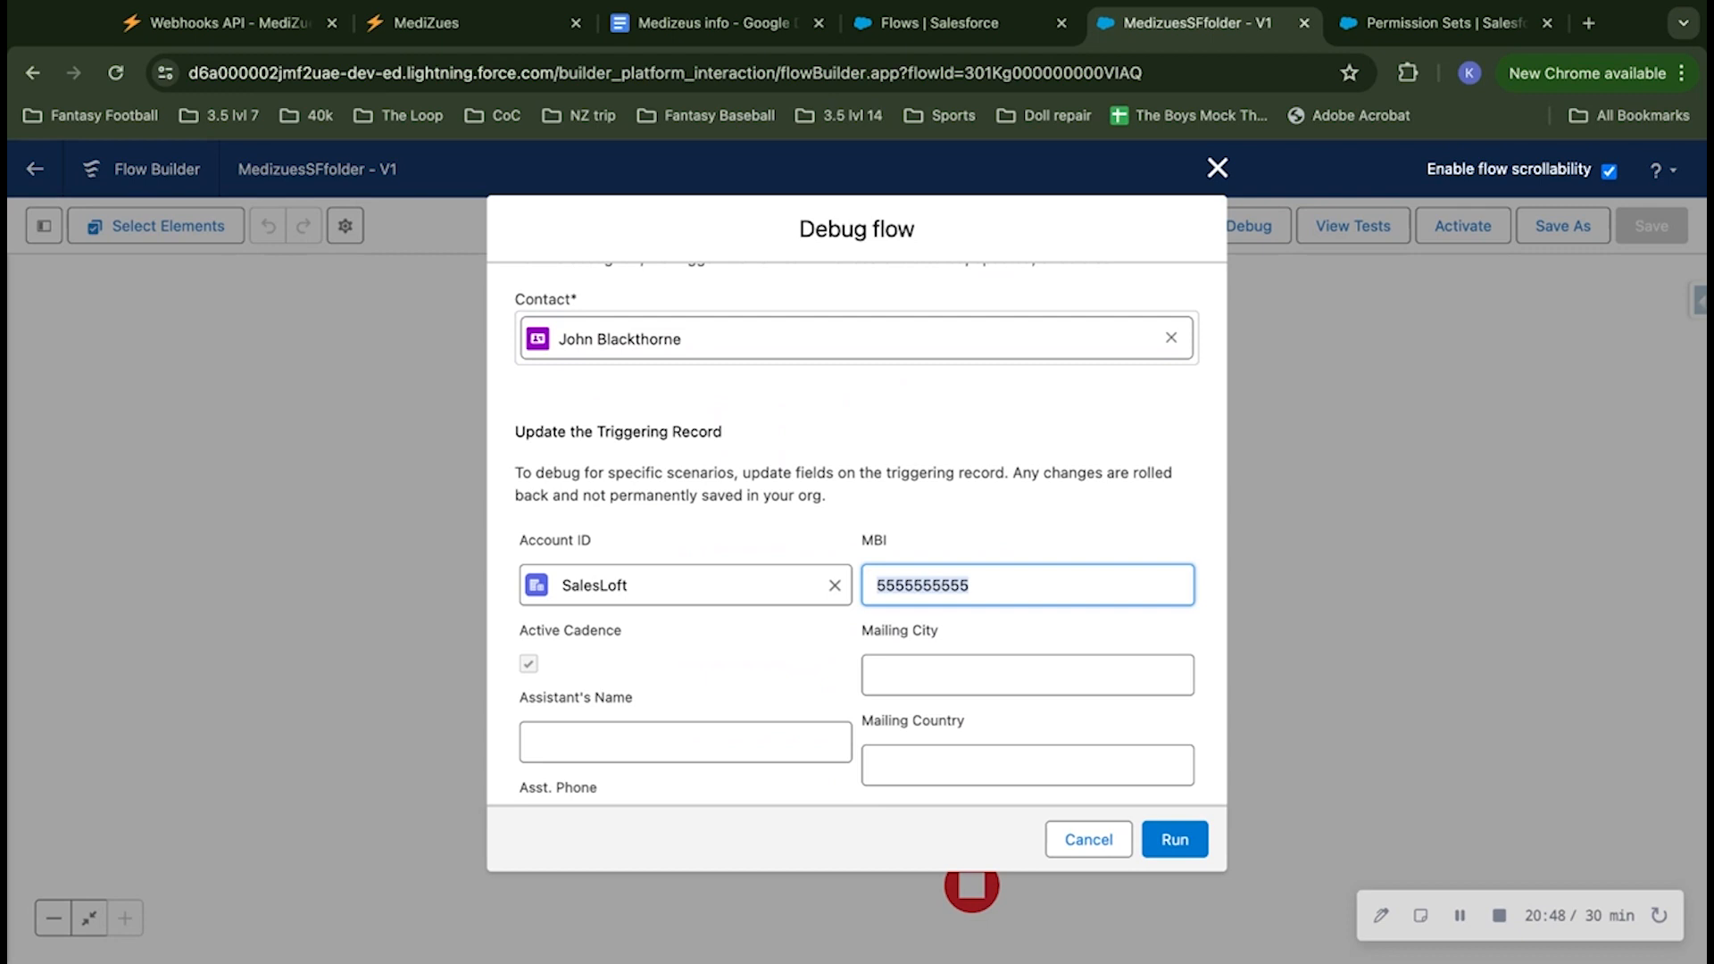
pyautogui.write('7777')
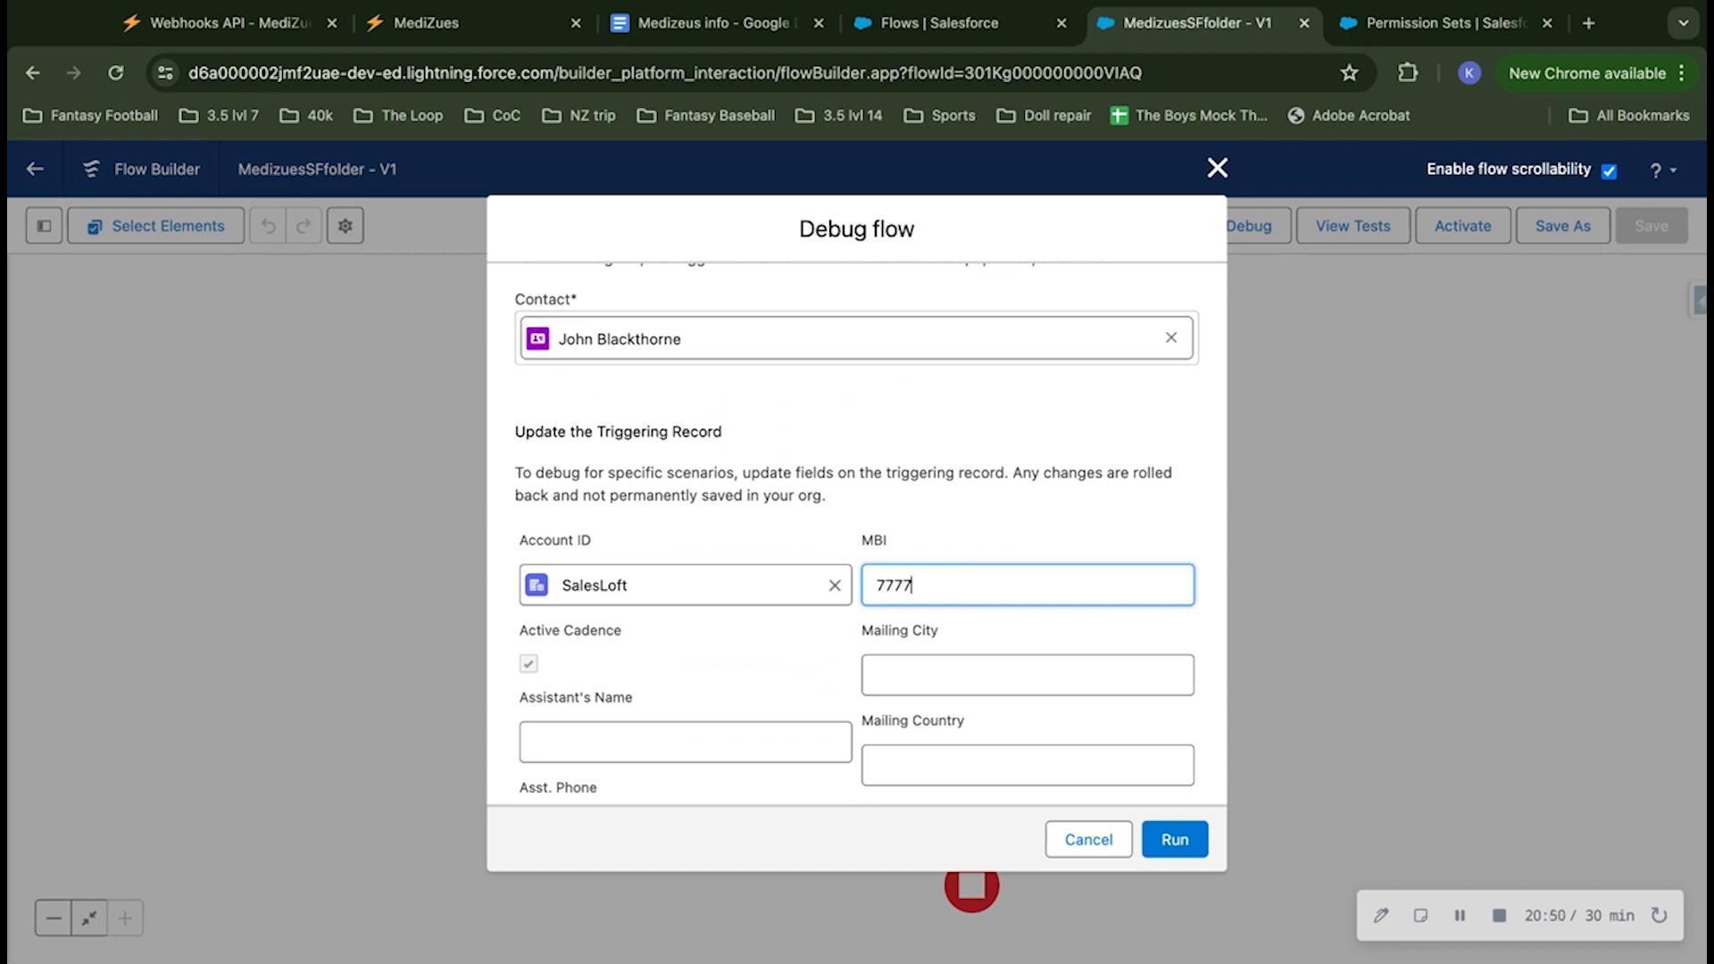
pyautogui.write('777777')
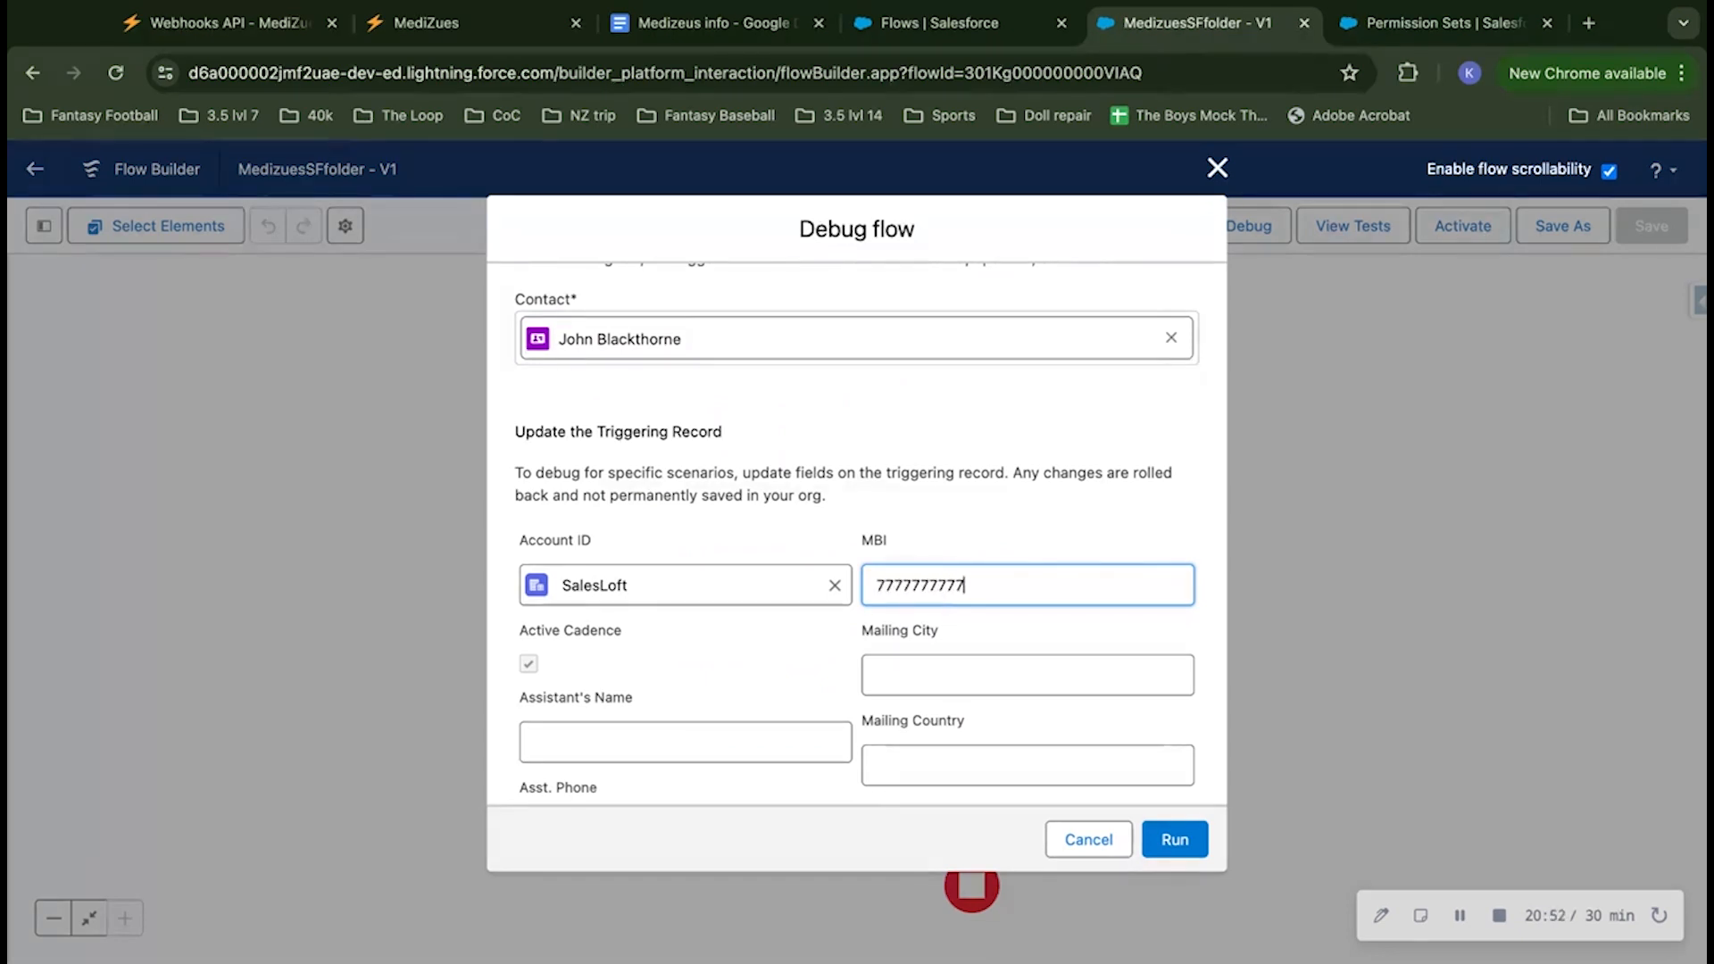
pyautogui.click(946, 533)
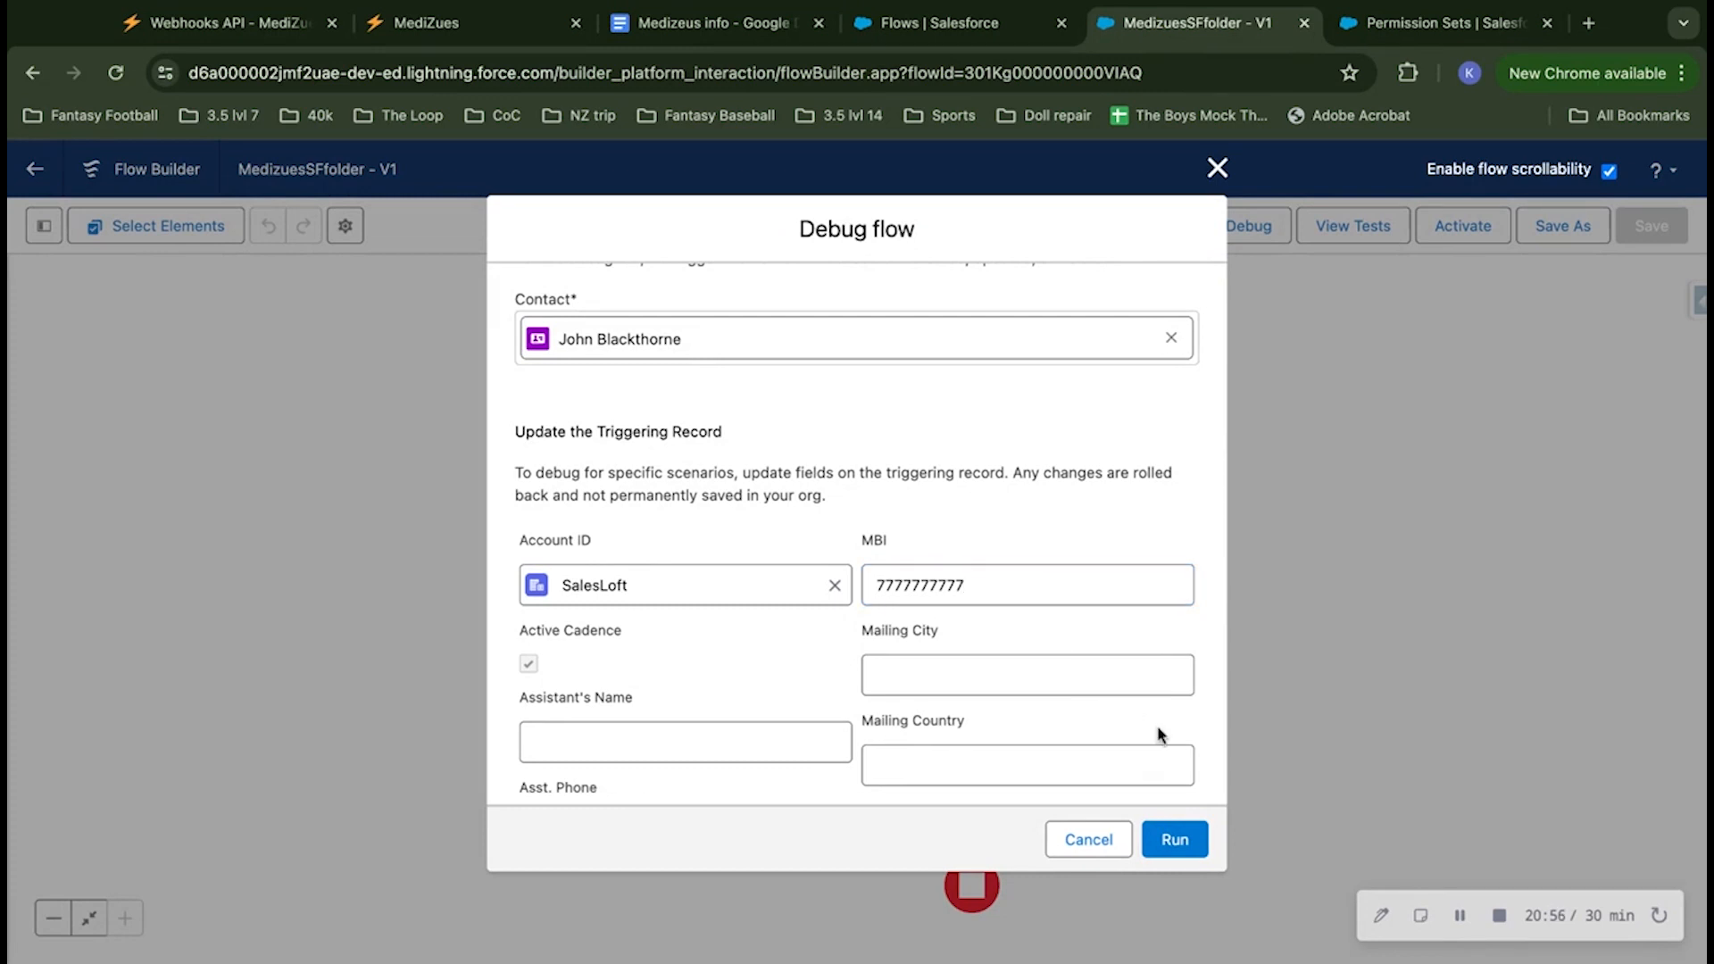
# Step: Run the debug of the flow with the chosen contact and its updated MBI
pyautogui.scroll(-10, 1175, 732)
pyautogui.scroll(15, 1174, 732)
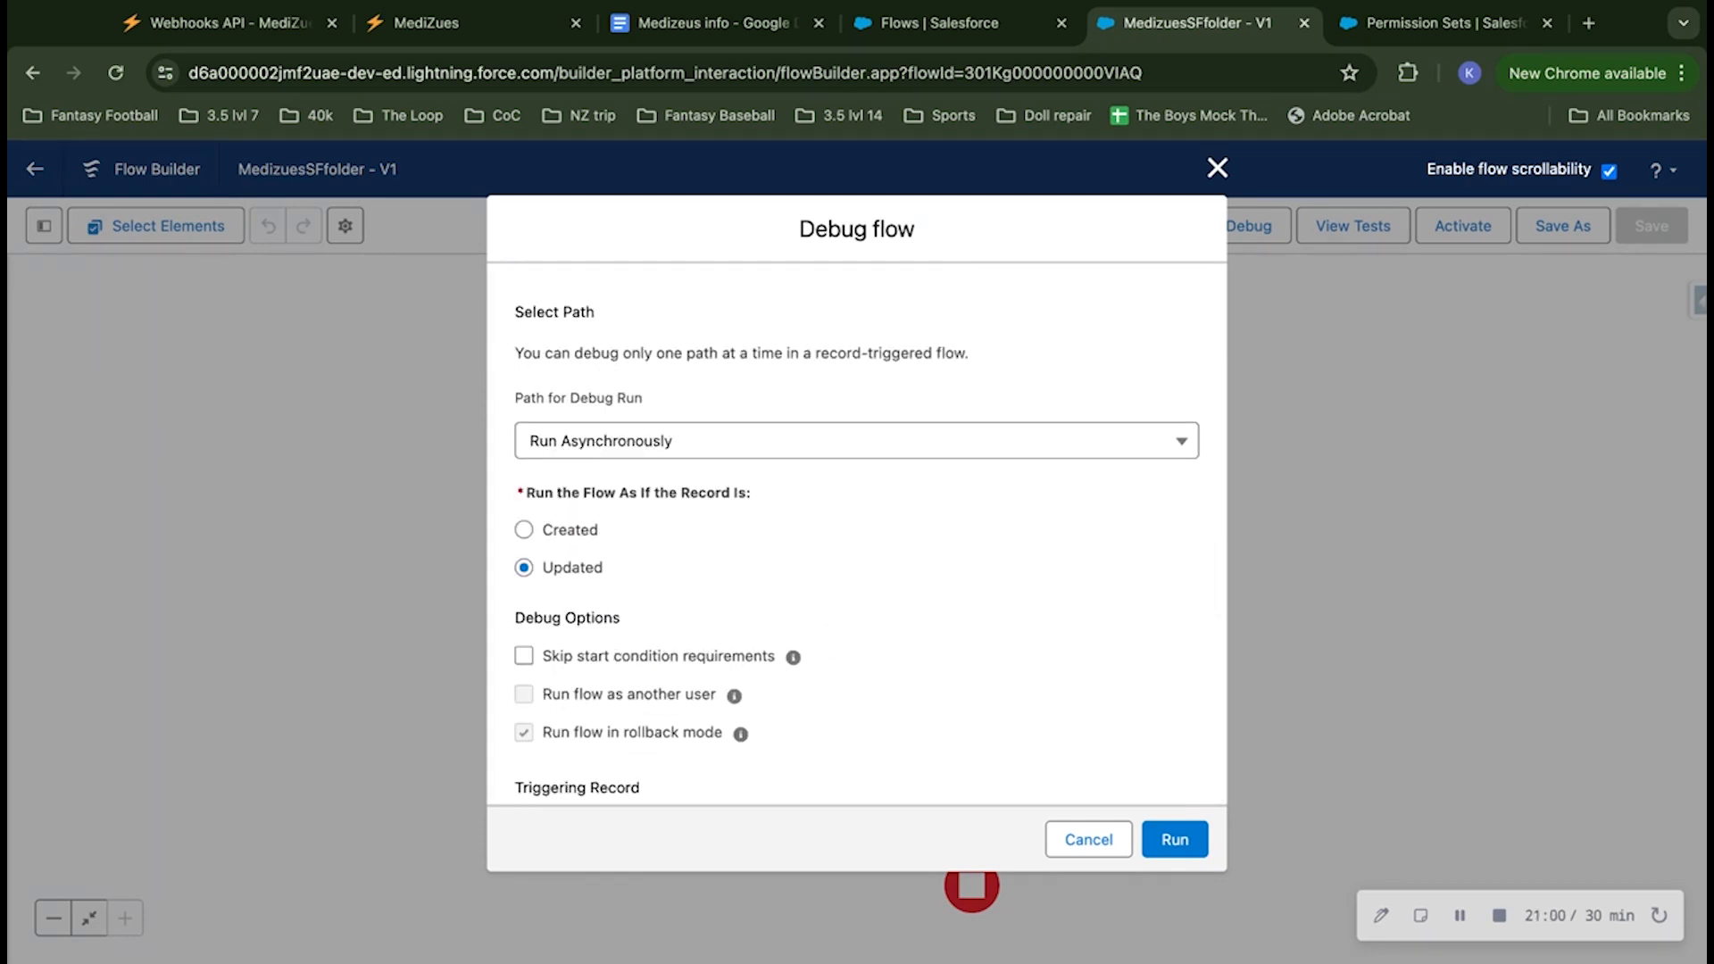
pyautogui.click(1176, 837)
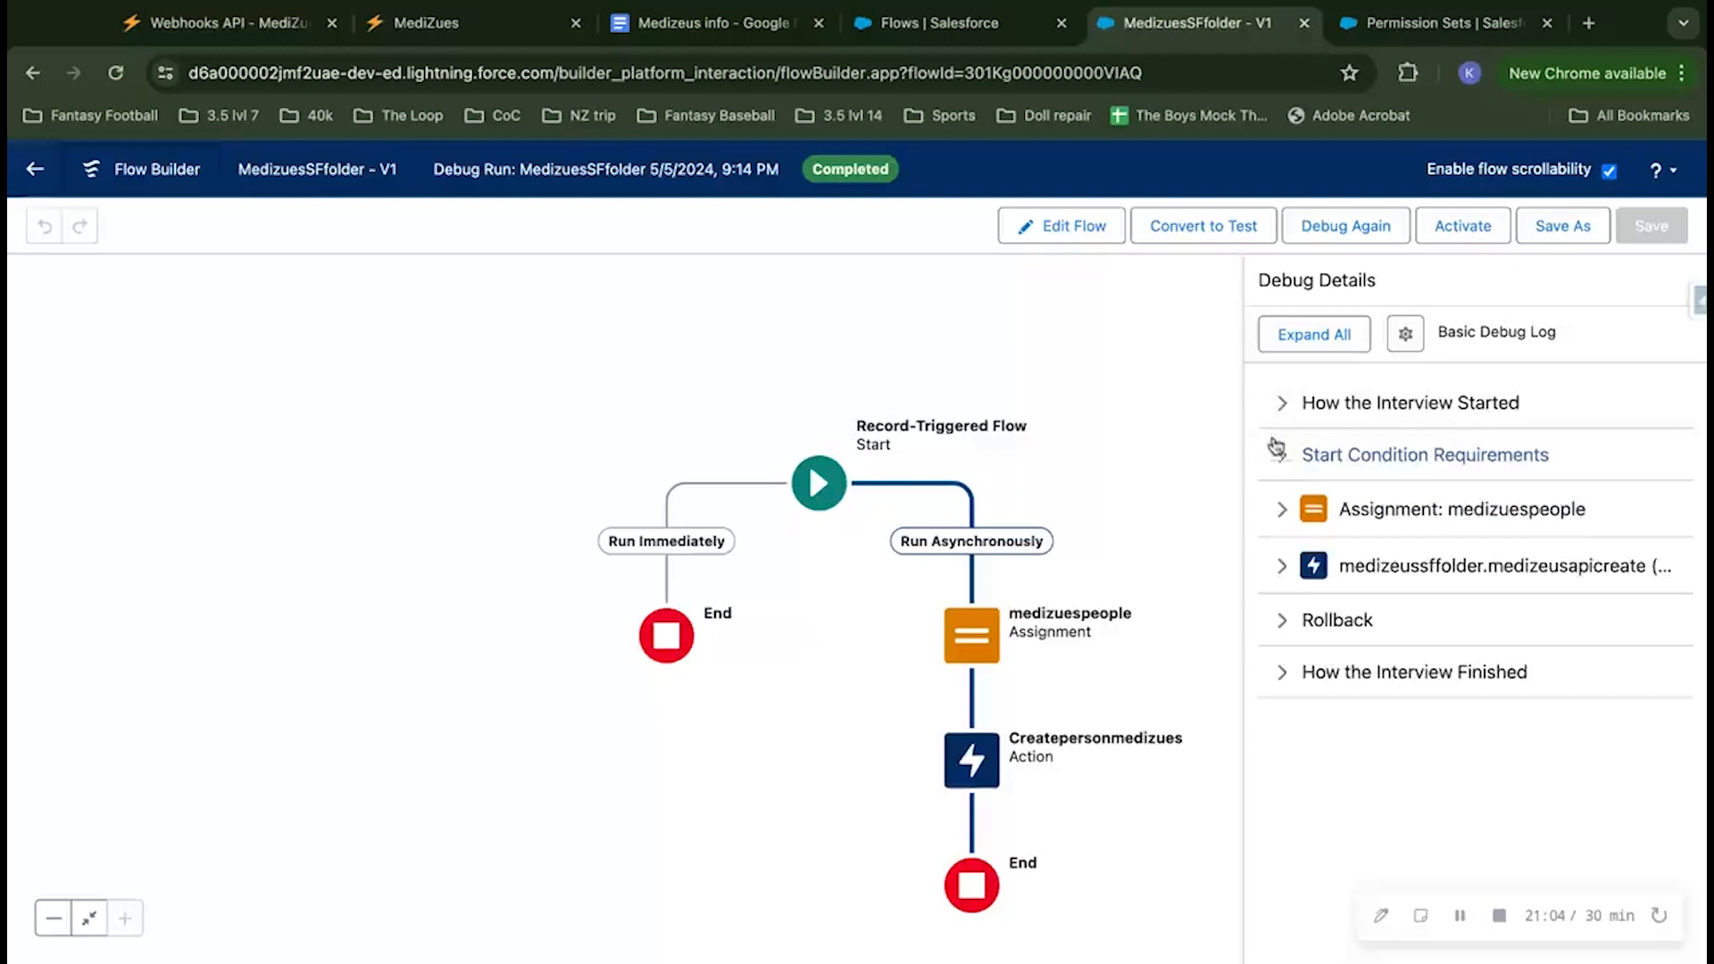
# Step: Examine the debug details for the interview start, start condition requirements, medizuespeople assignment, and medizeusapicreate action's inputs and outputs
pyautogui.click(1282, 404)
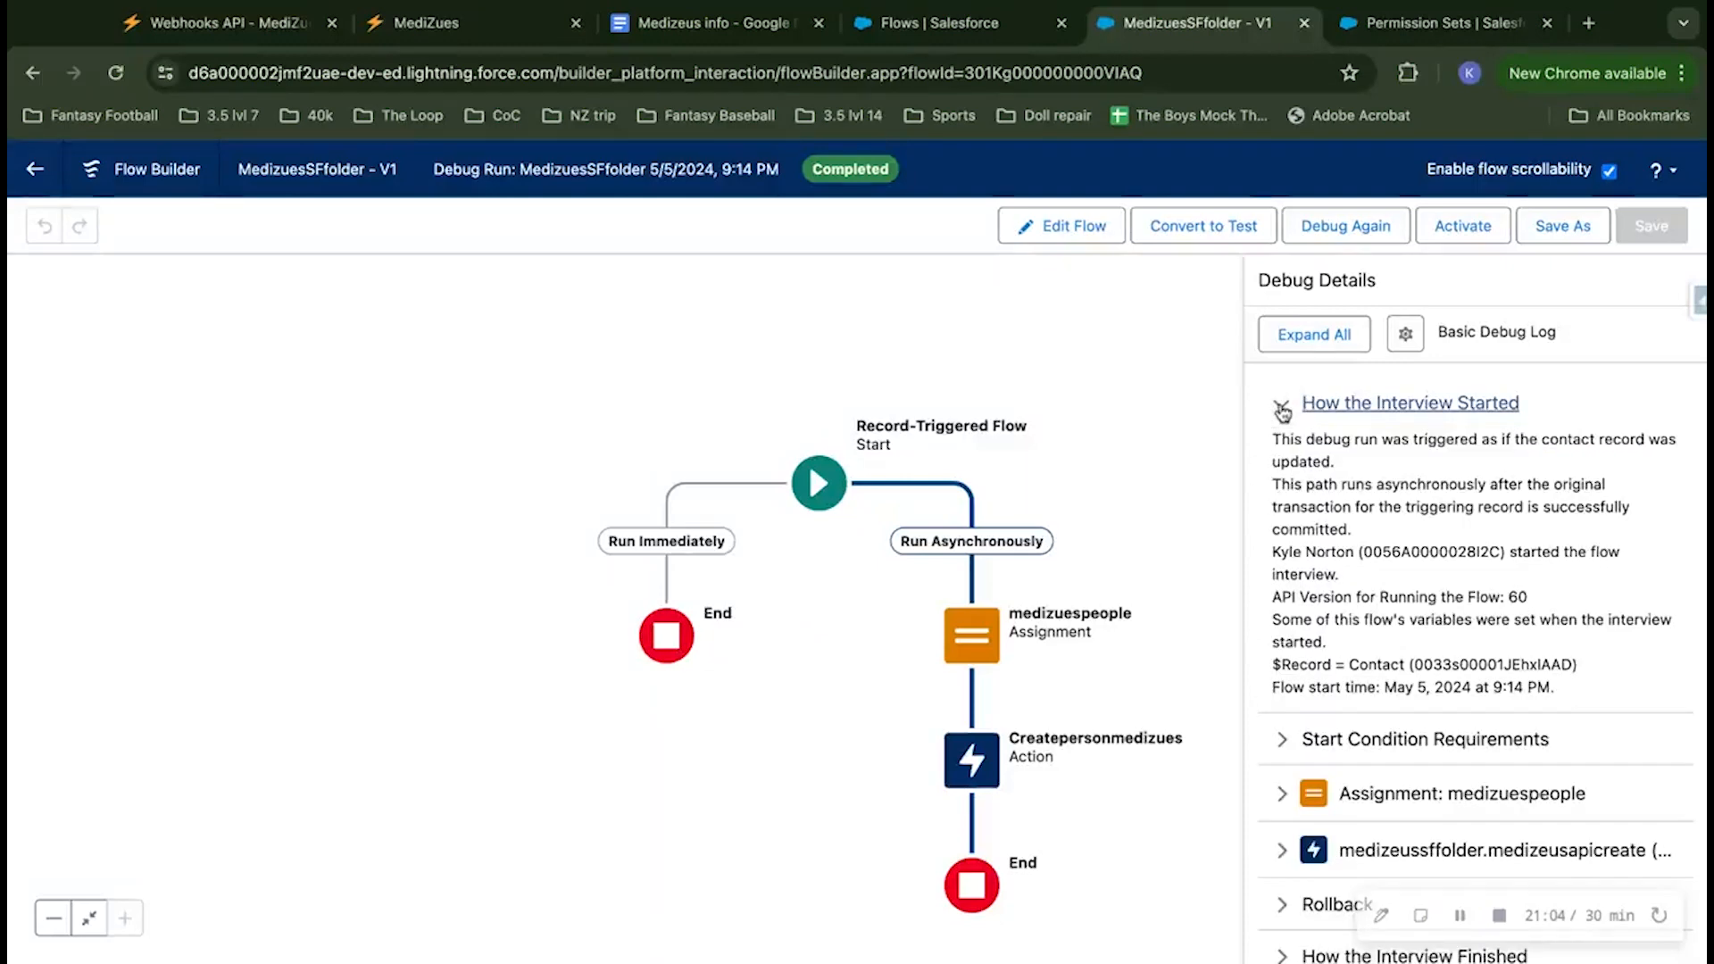
pyautogui.click(1281, 739)
pyautogui.scroll(-2, 1280, 757)
pyautogui.scroll(-1, 1280, 757)
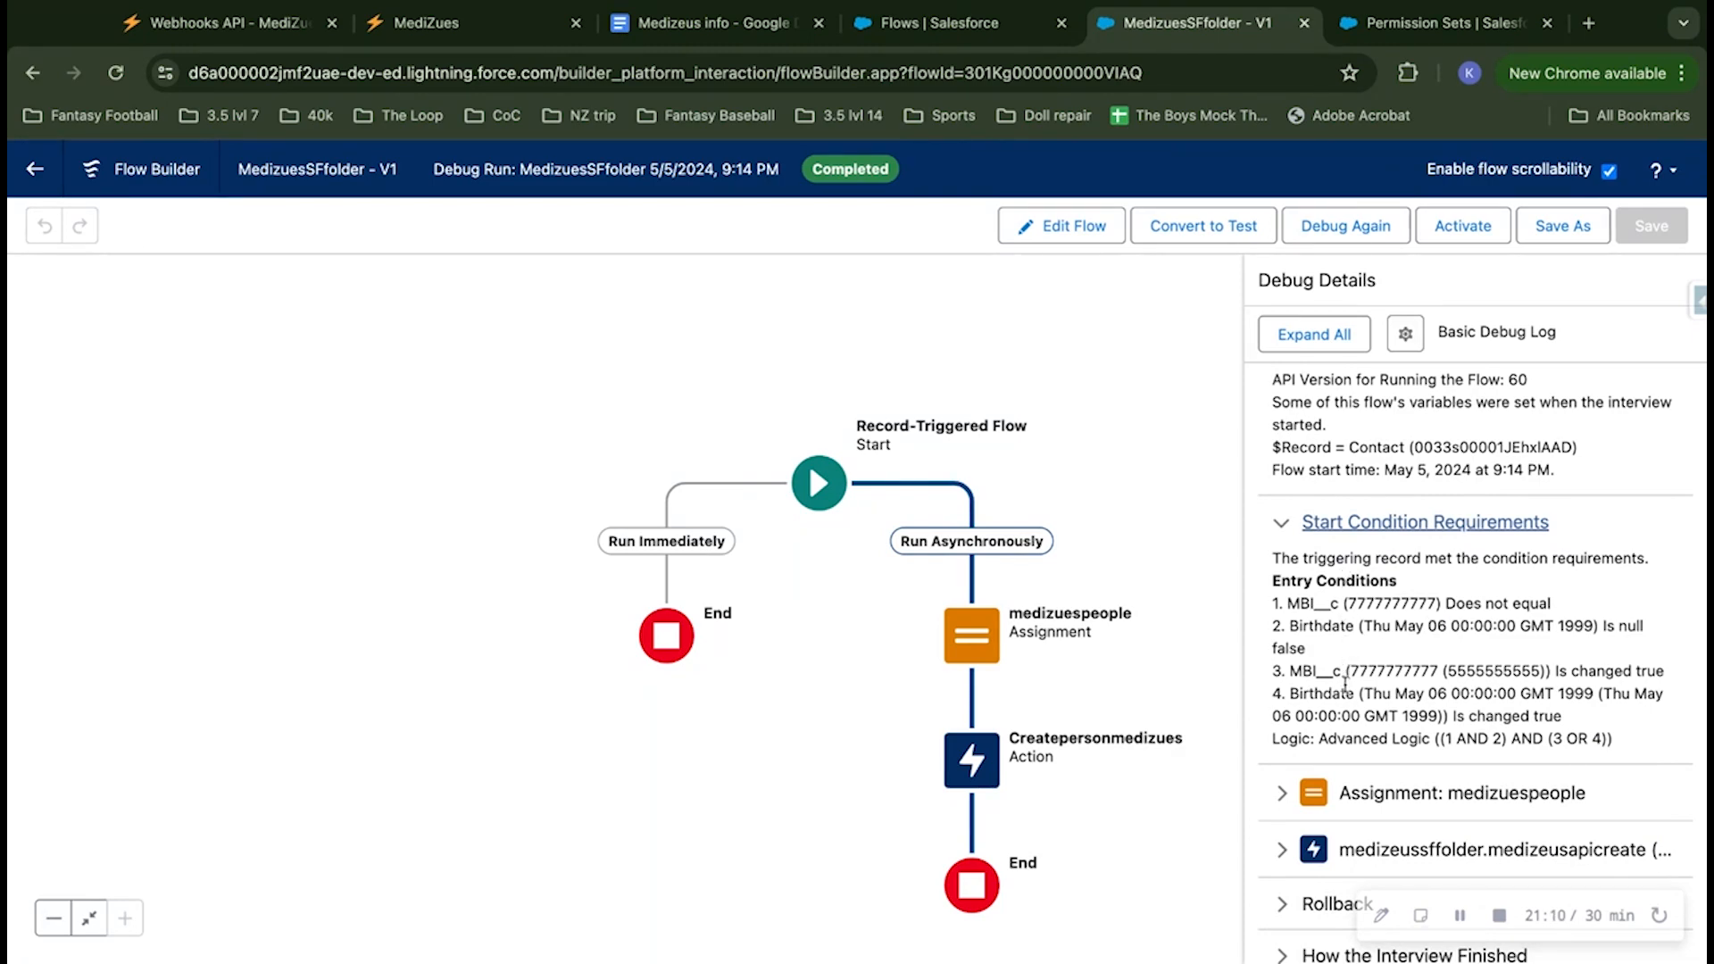
pyautogui.click(1338, 778)
pyautogui.scroll(-3, 1338, 778)
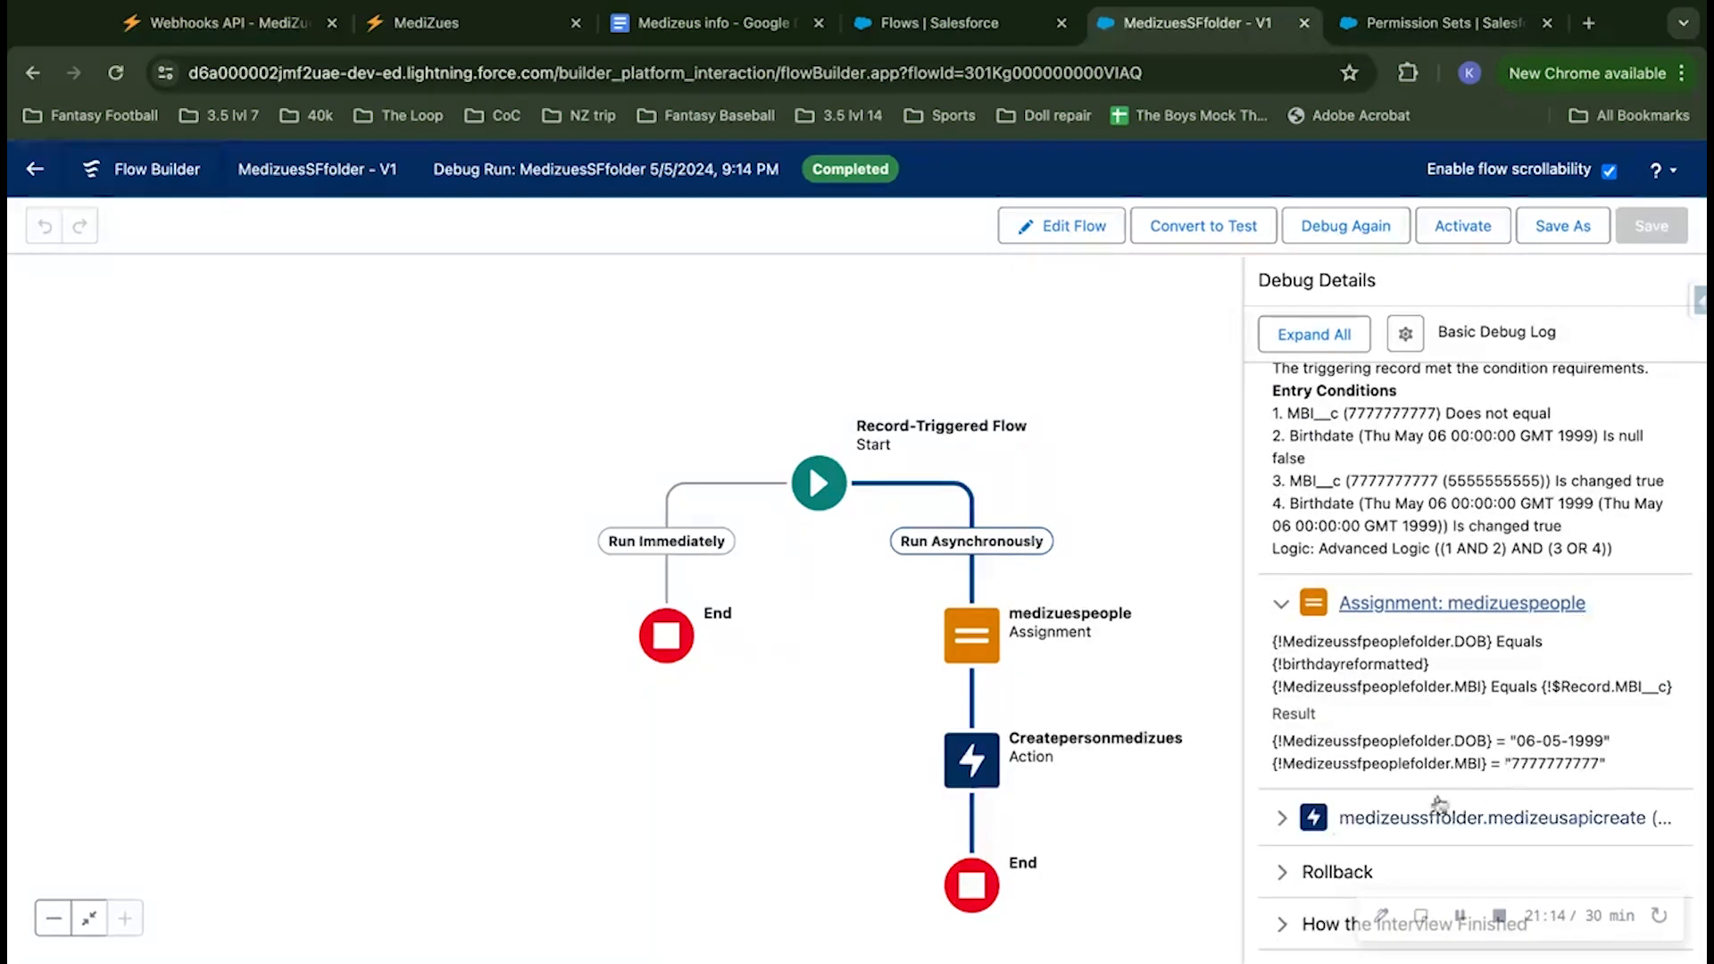
pyautogui.click(1303, 821)
pyautogui.scroll(-4, 1339, 818)
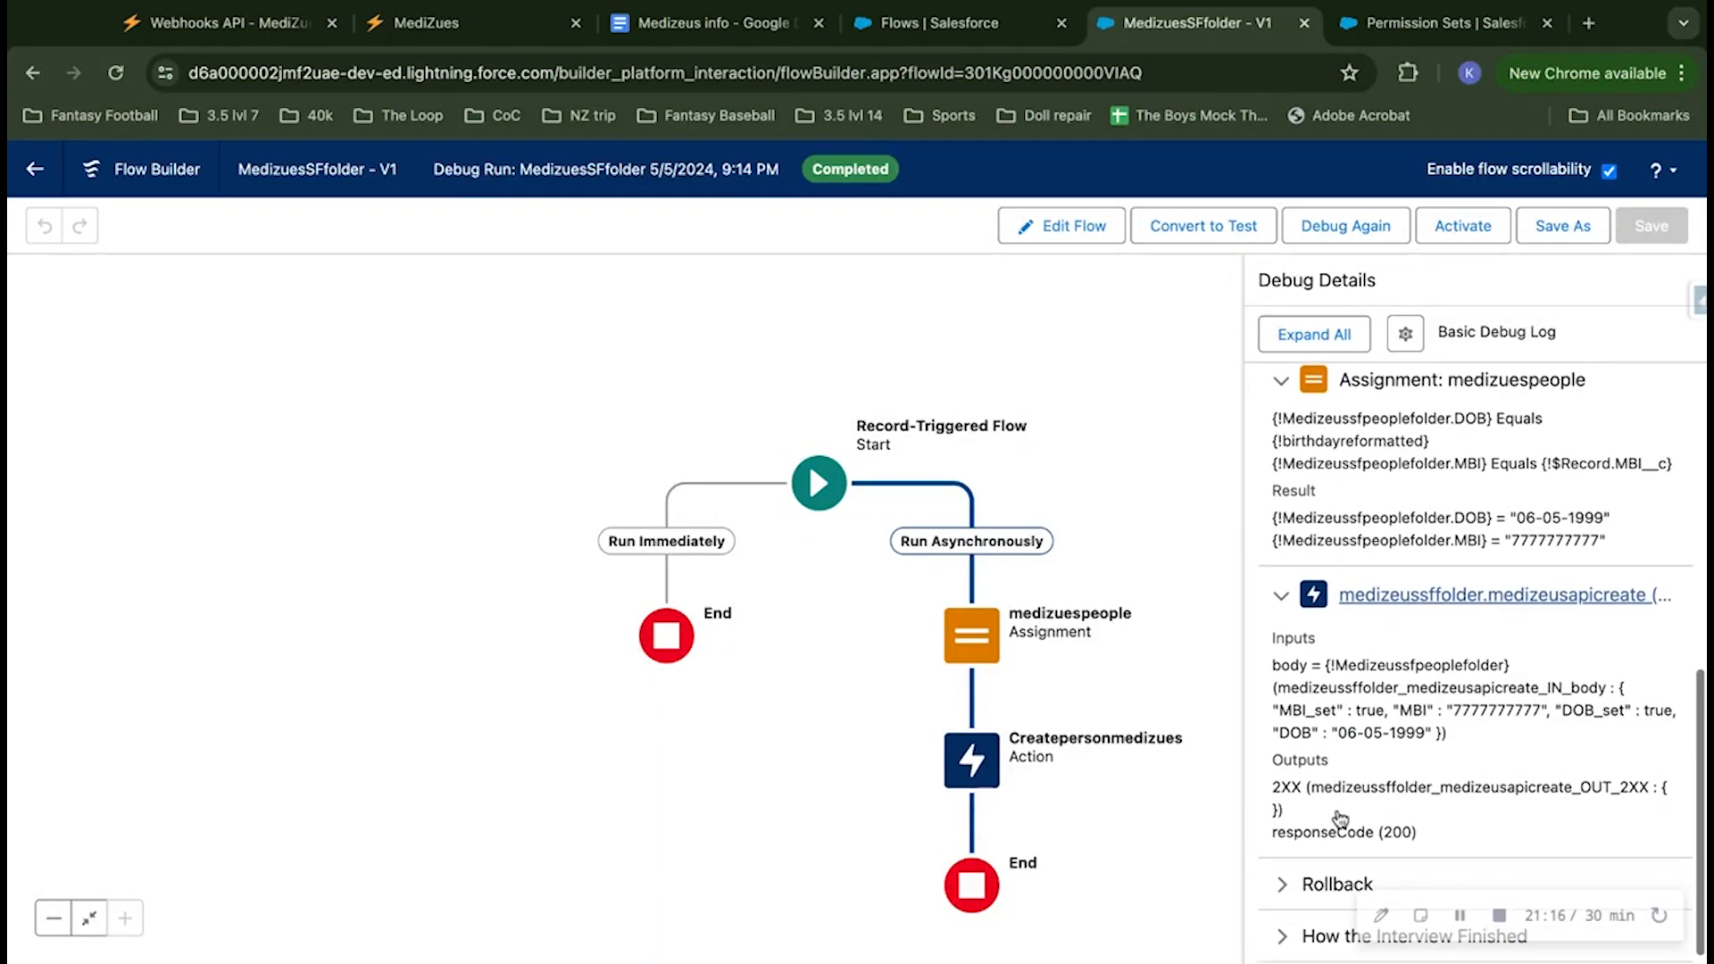
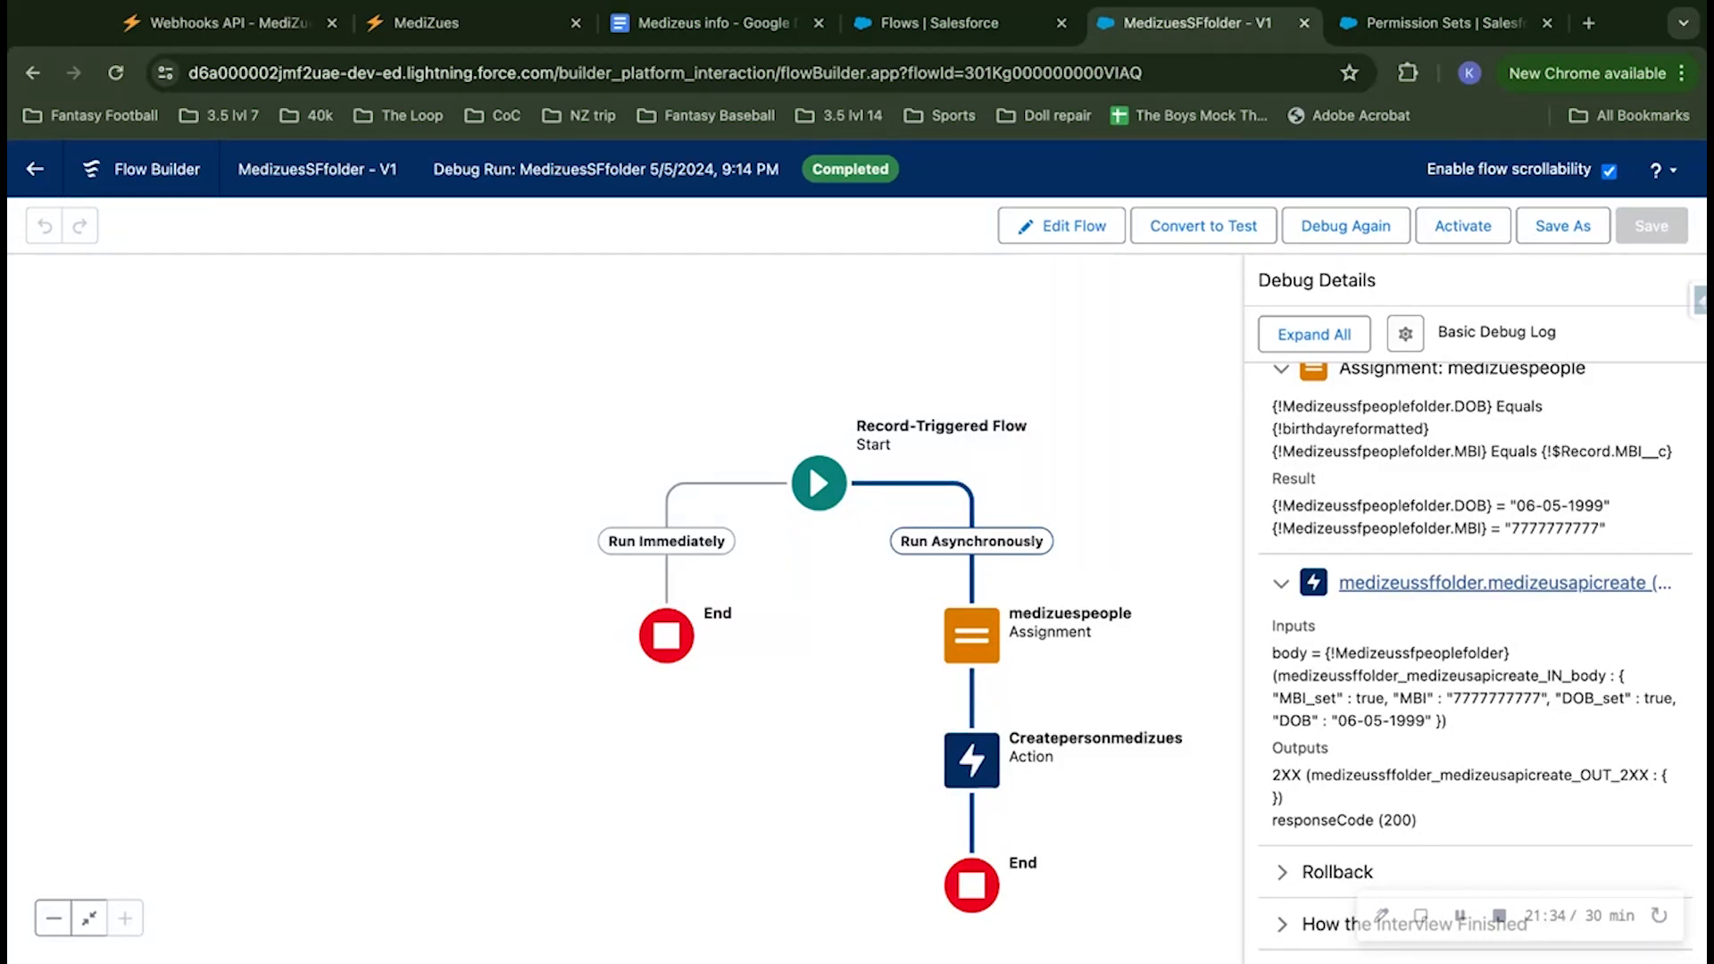
# Step: Compare the reformatted DOB in the debug details with MediZues' acceptable date formats and the formula in the Medizeus info document
pyautogui.moveTo(1516, 505); pyautogui.dragTo(1612, 505)
pyautogui.click(1572, 505)
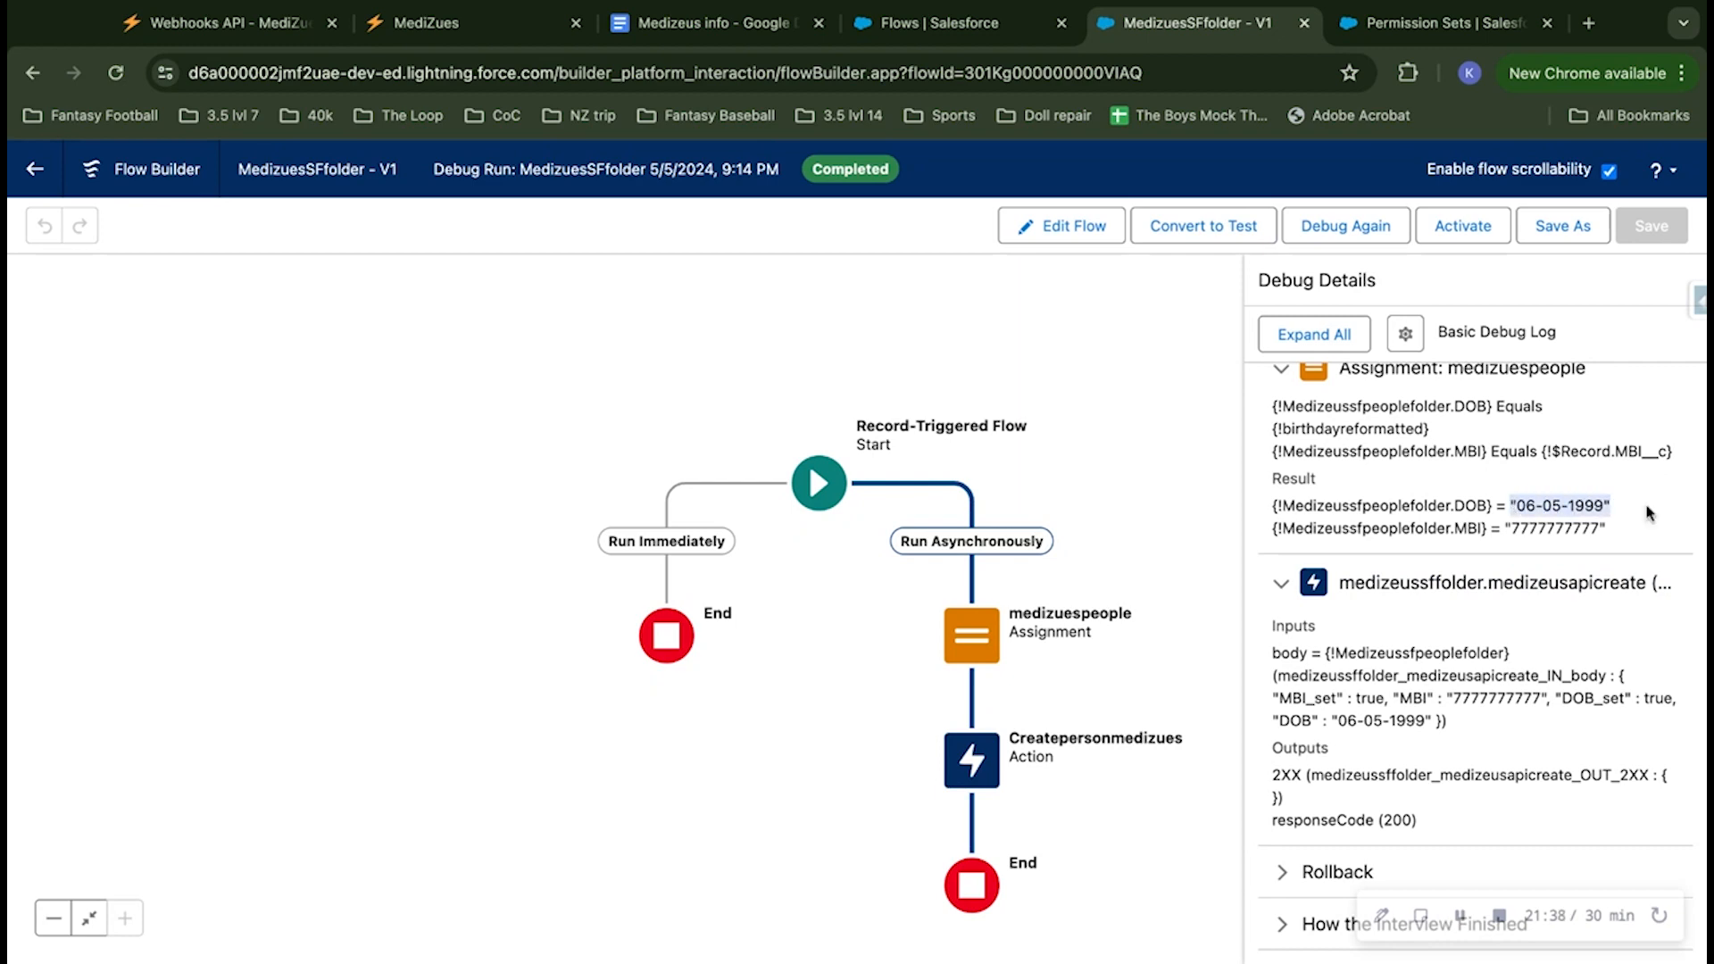
pyautogui.click(271, 20)
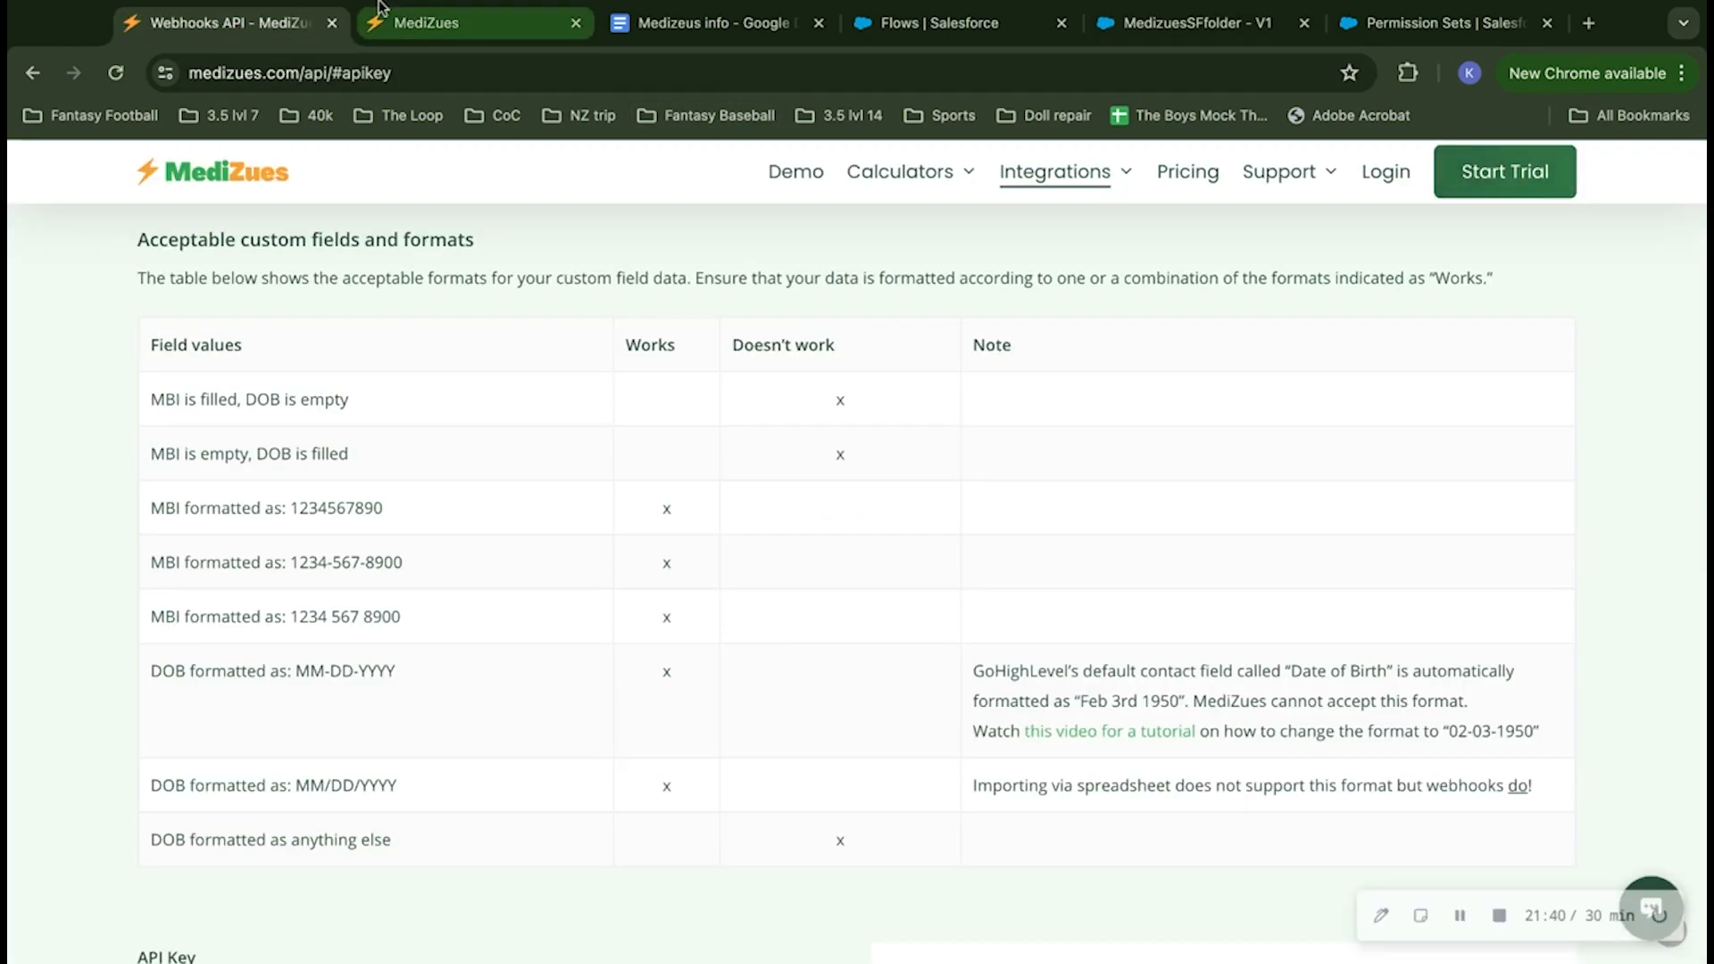
pyautogui.click(888, 22)
pyautogui.click(808, 24)
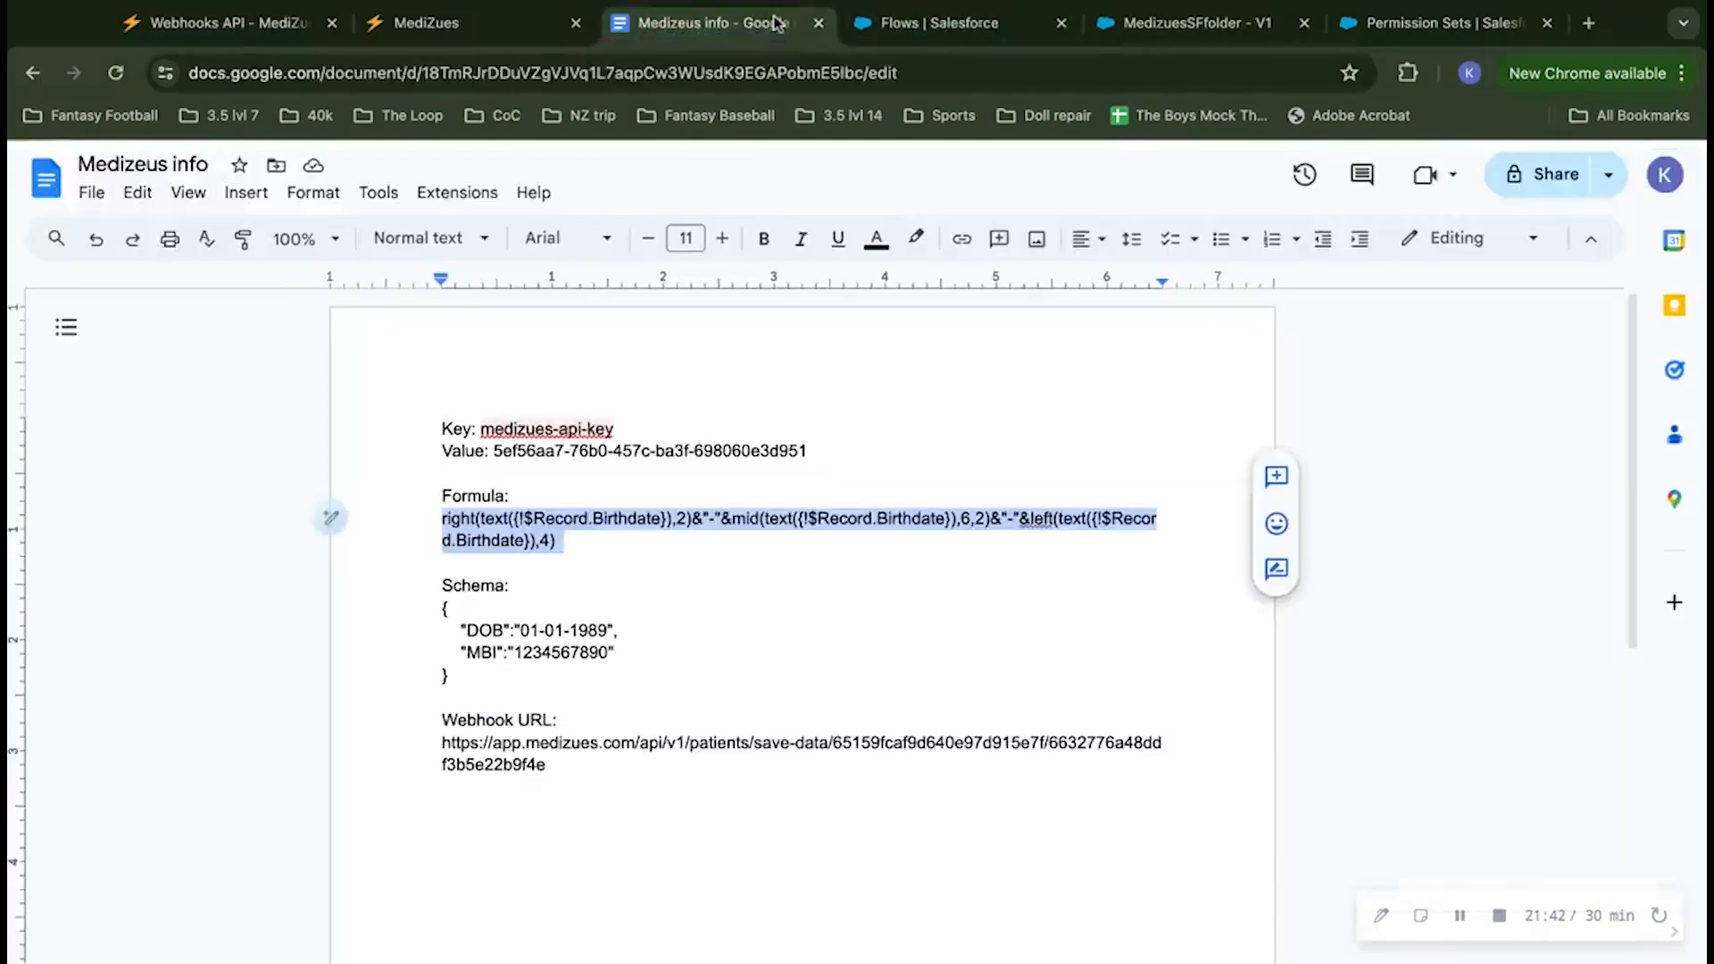
pyautogui.click(1176, 24)
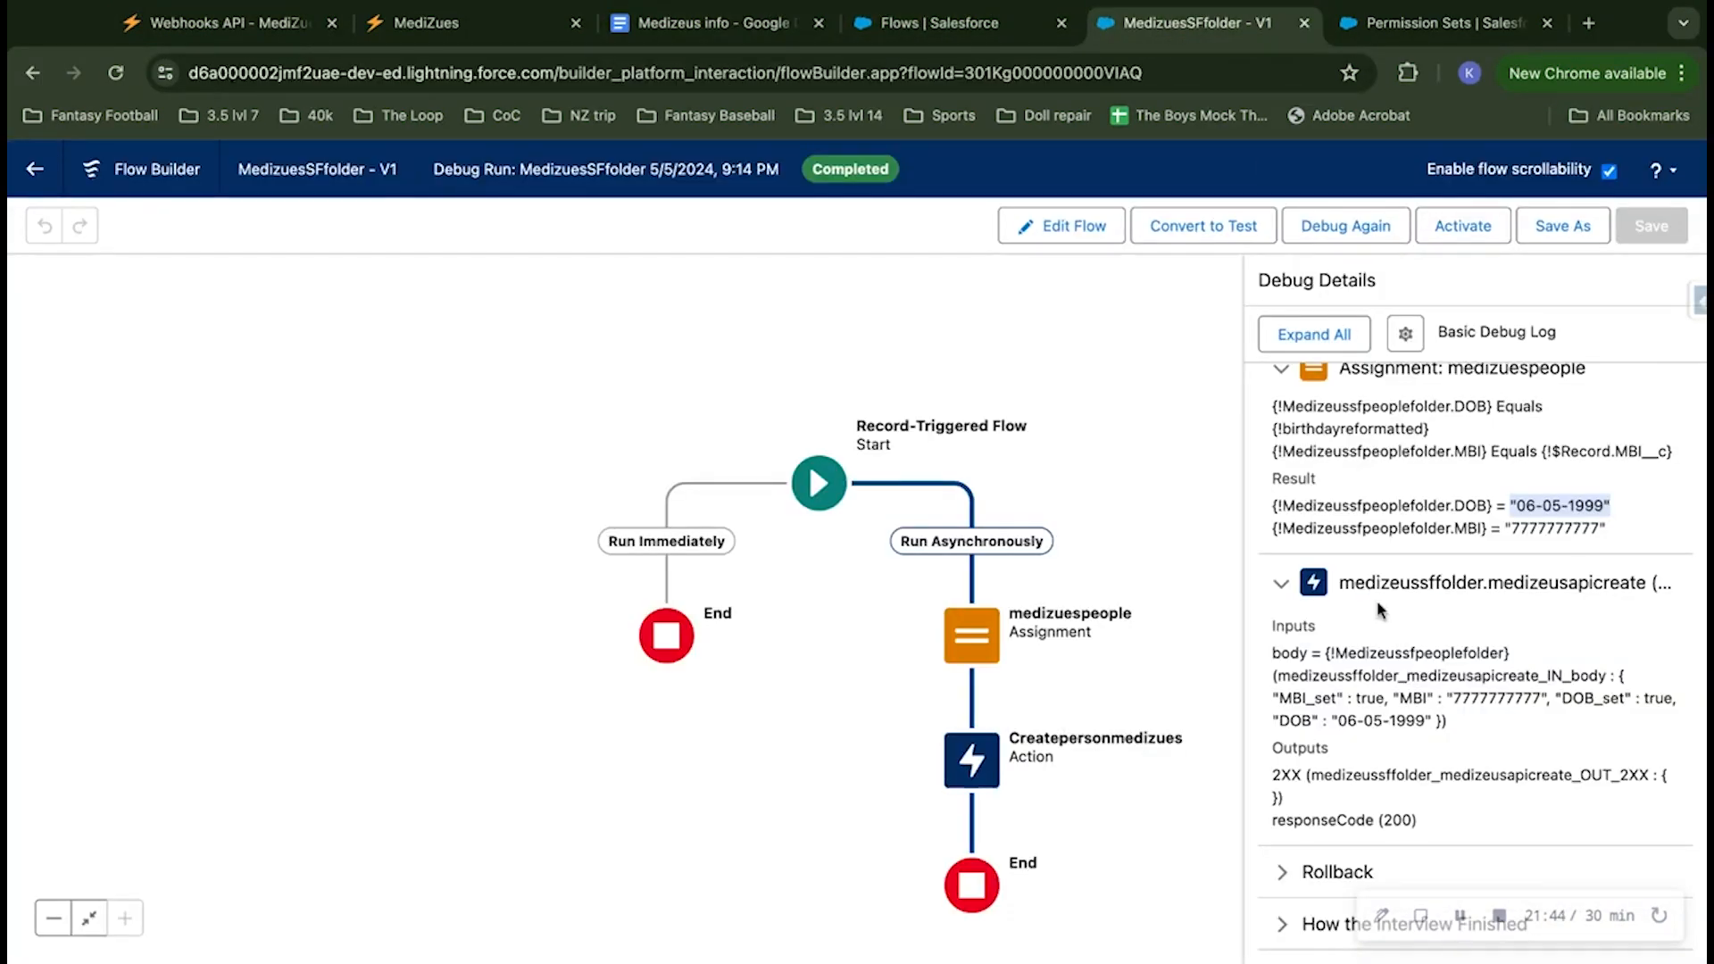
# Step: Leave the debug run and activate version 1 of the MedizuesSFfolder flow
pyautogui.click(1545, 498)
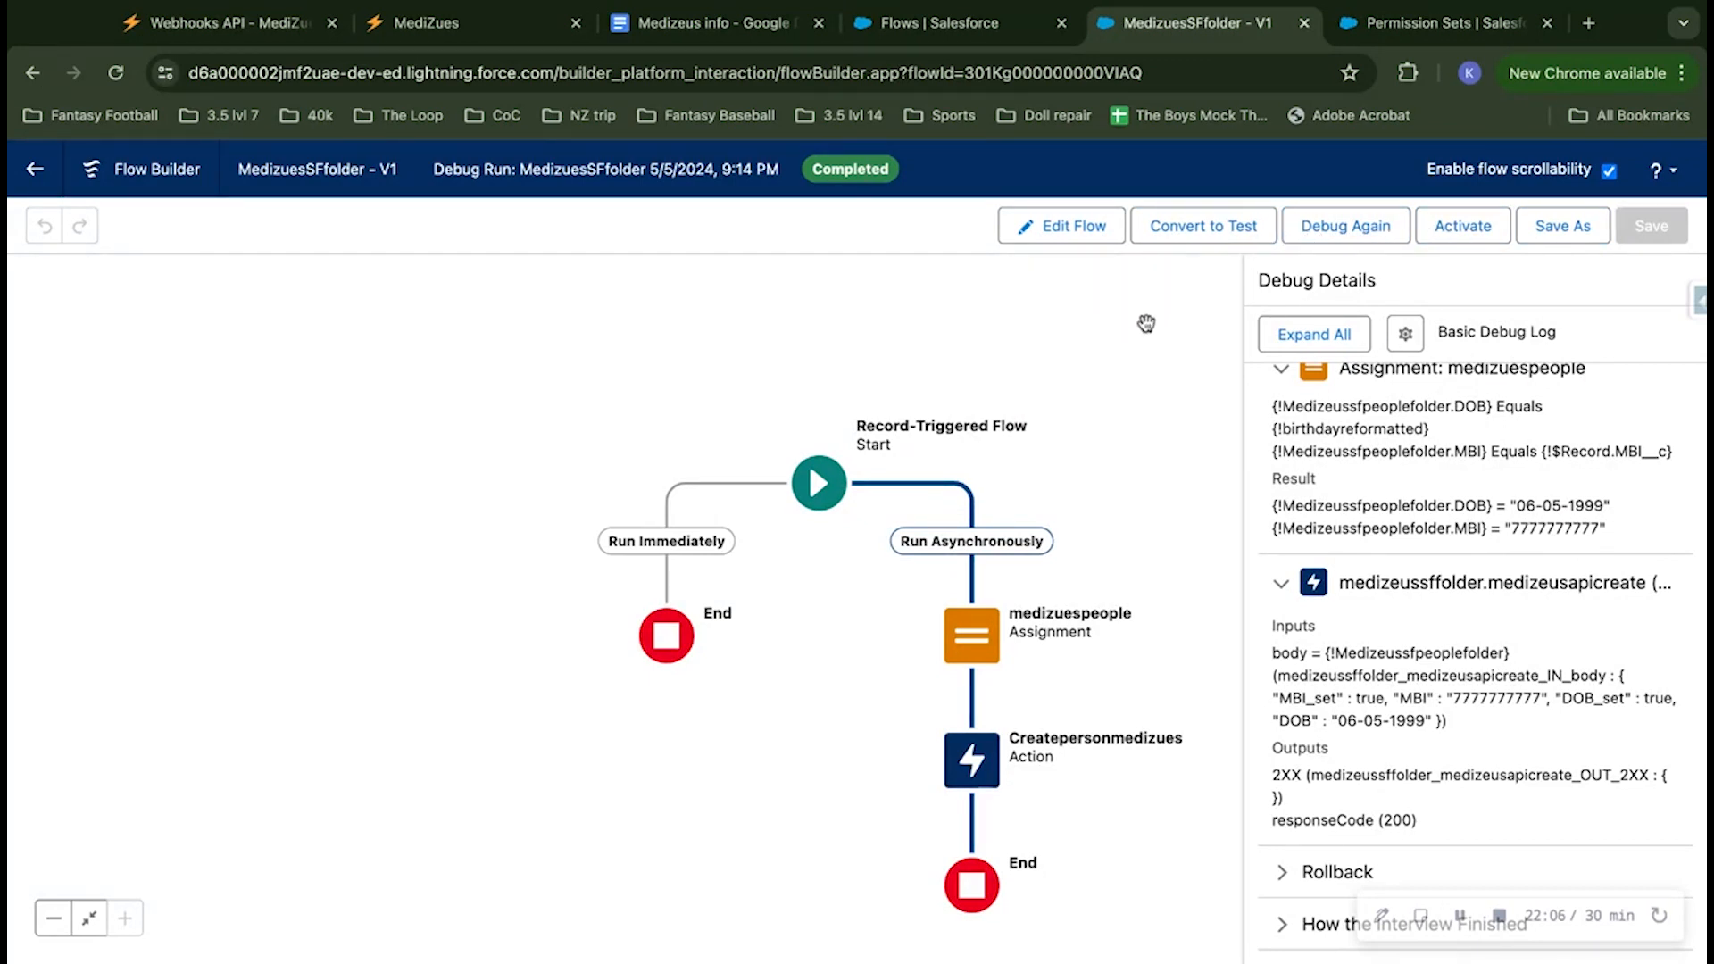
pyautogui.click(1075, 235)
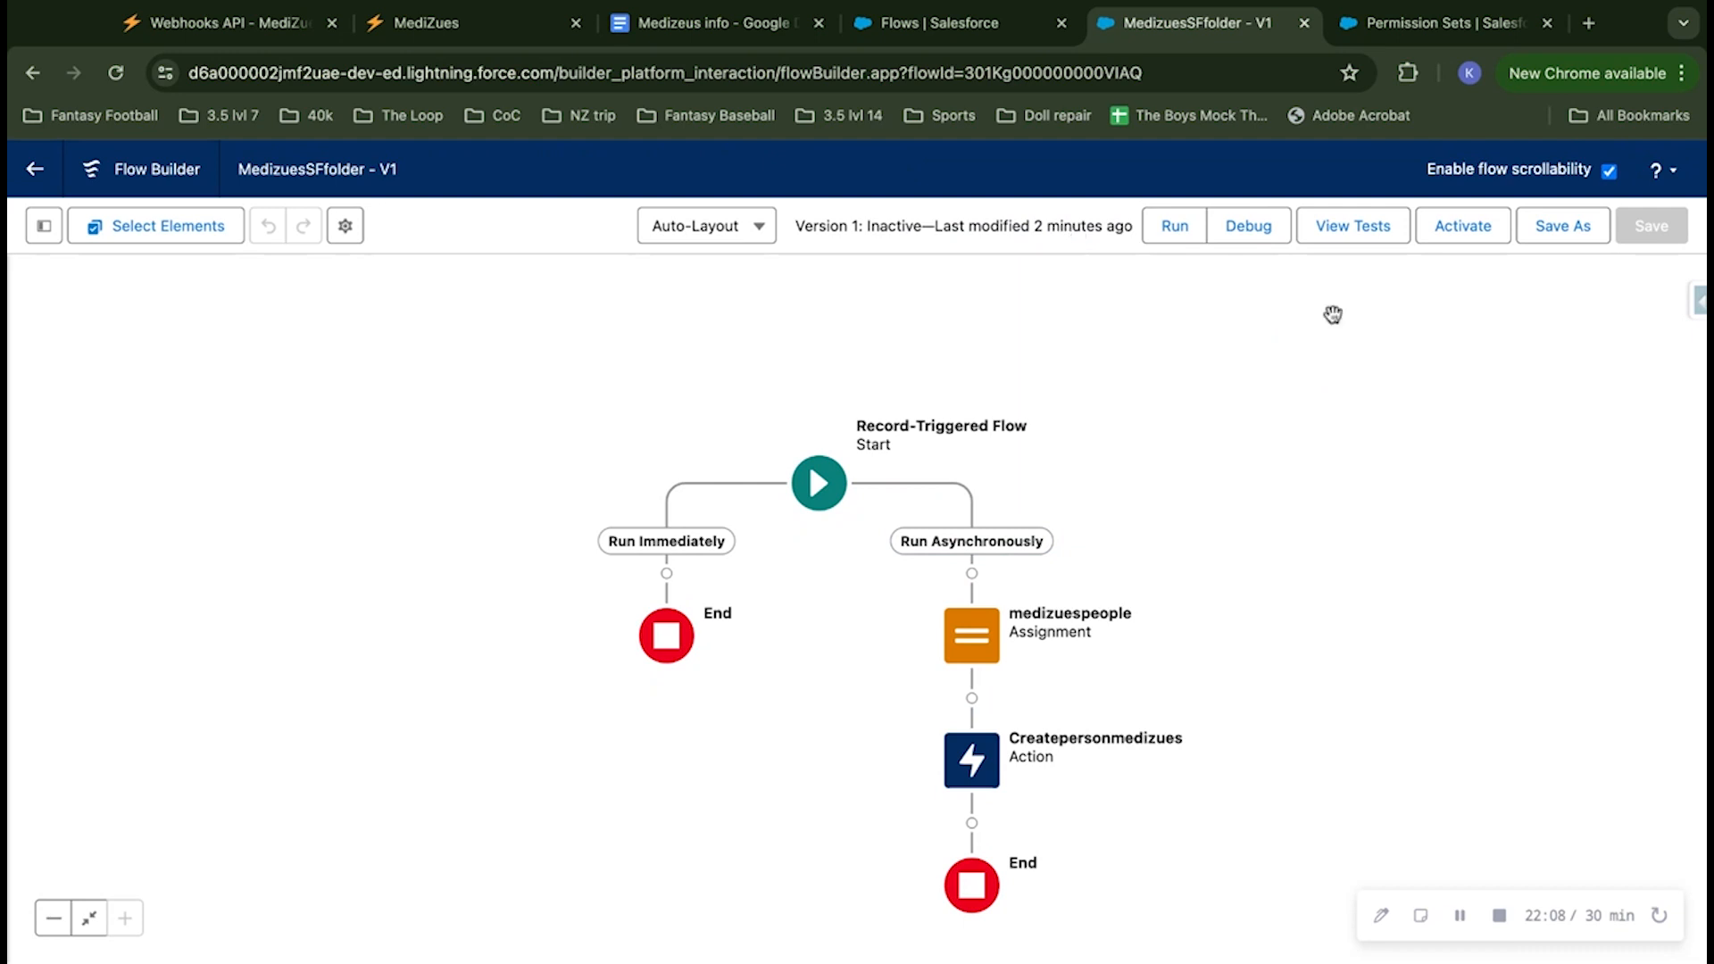
pyautogui.click(1475, 238)
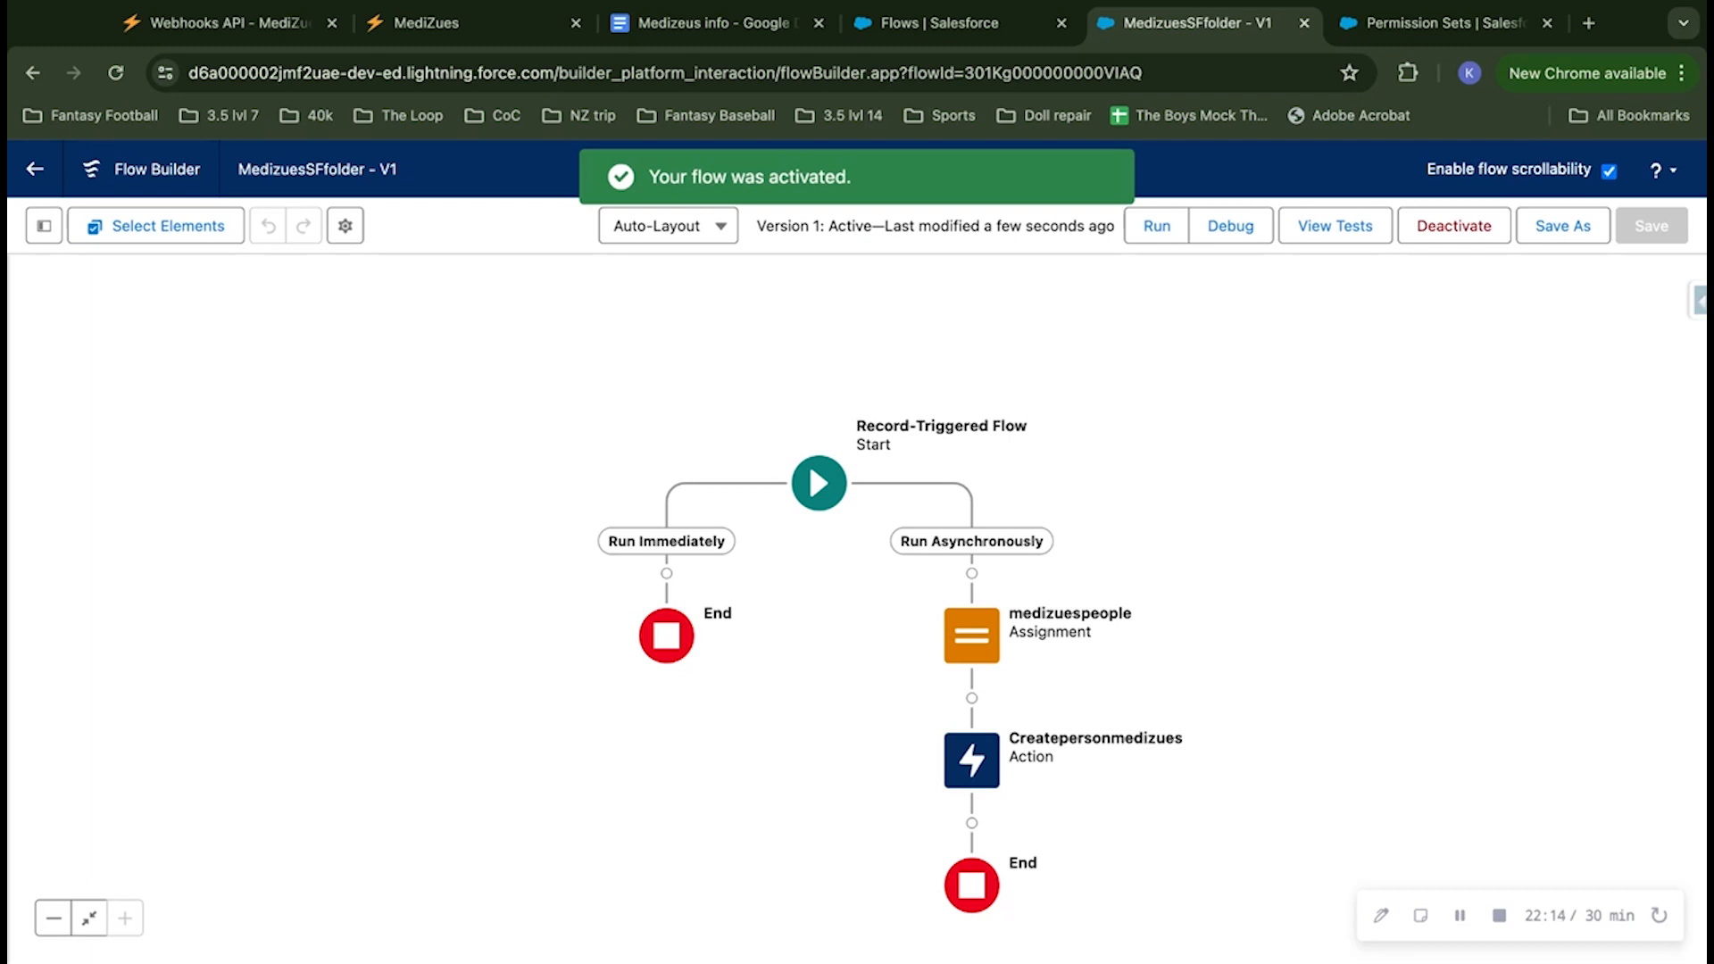
# Step: Reload the MediZues dashboard and show its folder list to check the record sent to Salesforce Patients
pyautogui.click(446, 24)
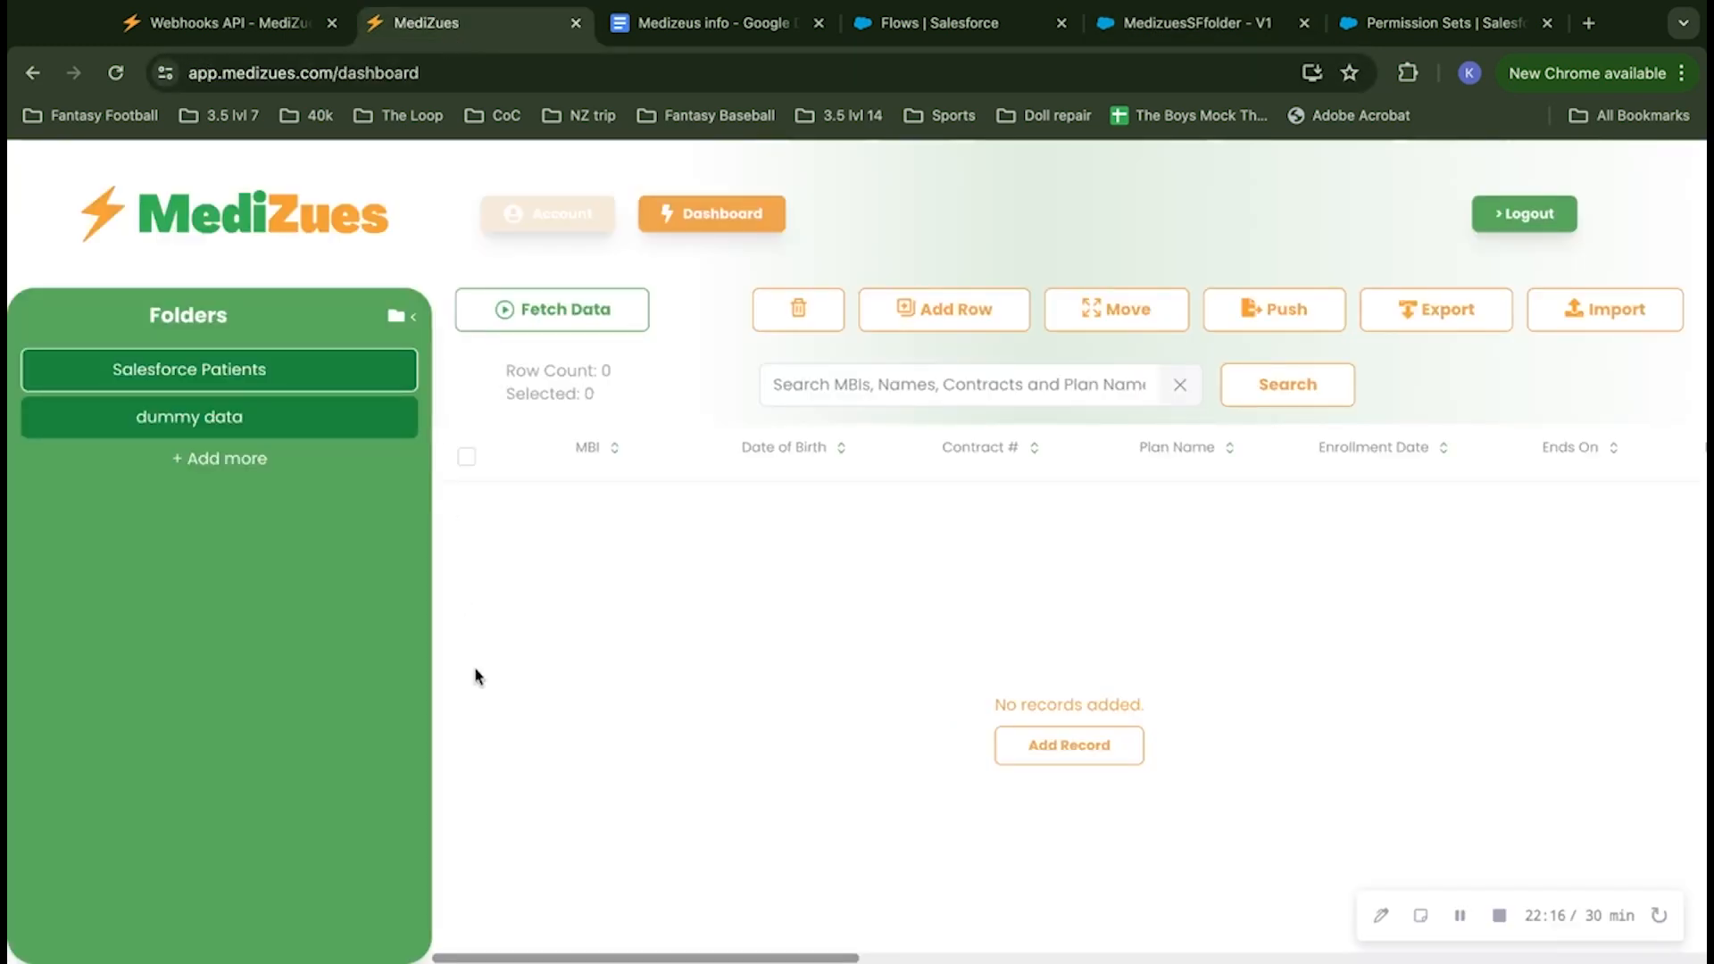
pyautogui.click(116, 74)
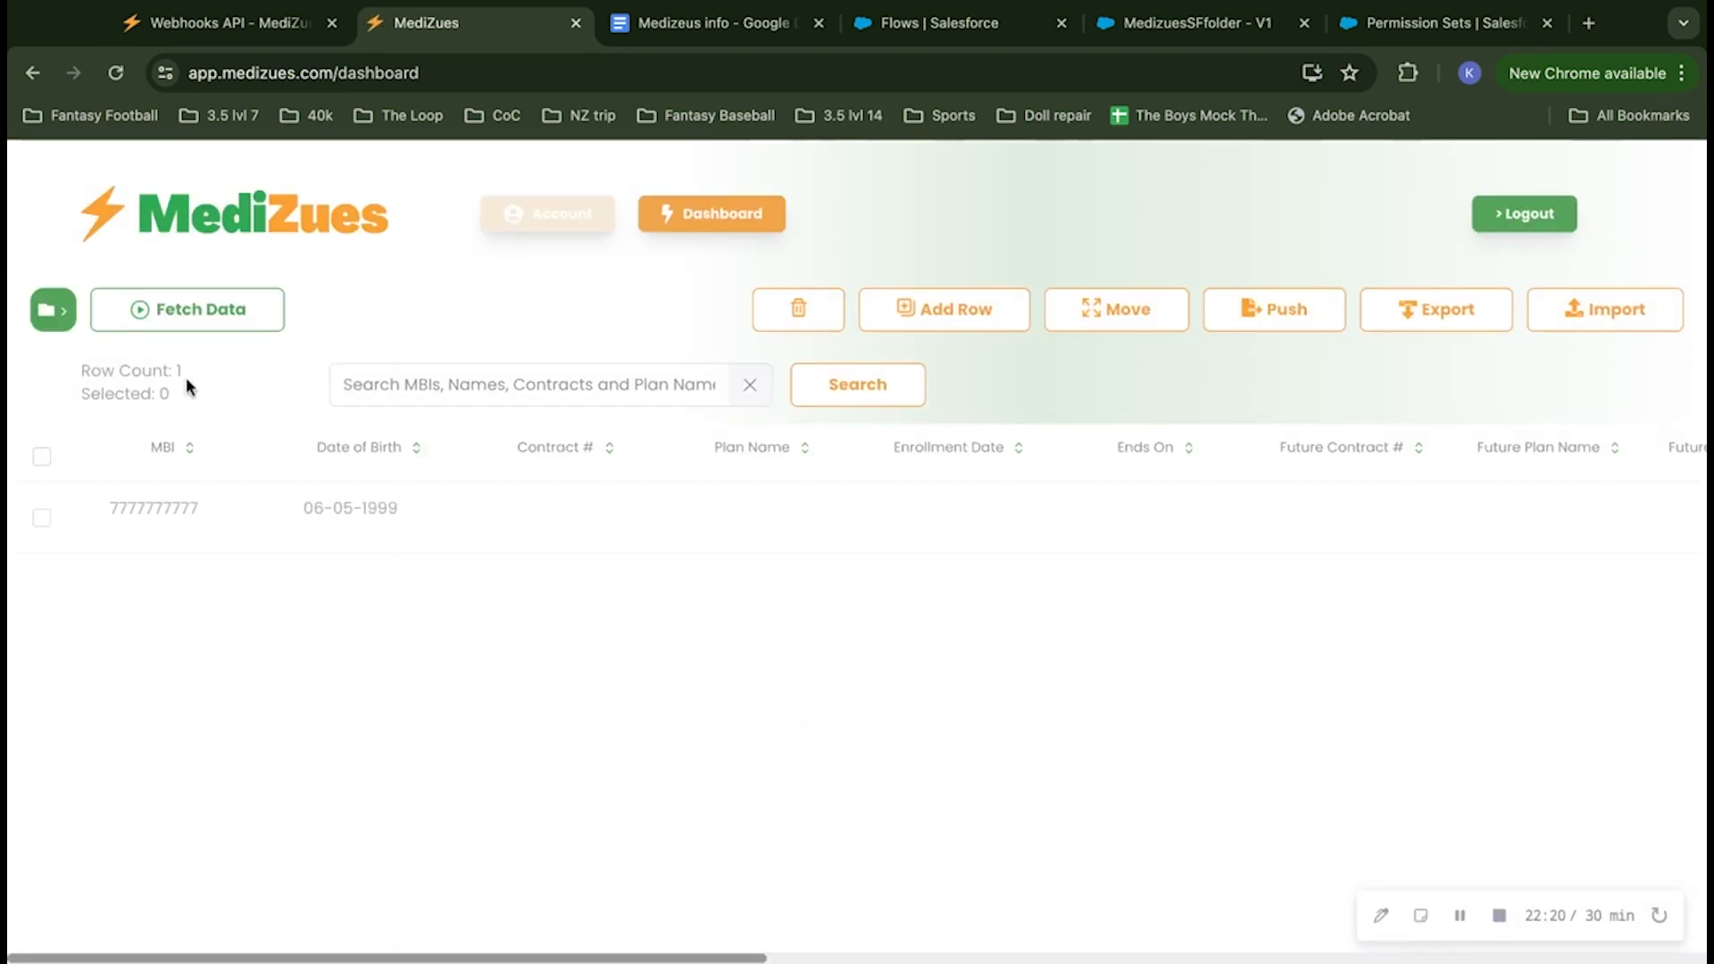
pyautogui.click(55, 314)
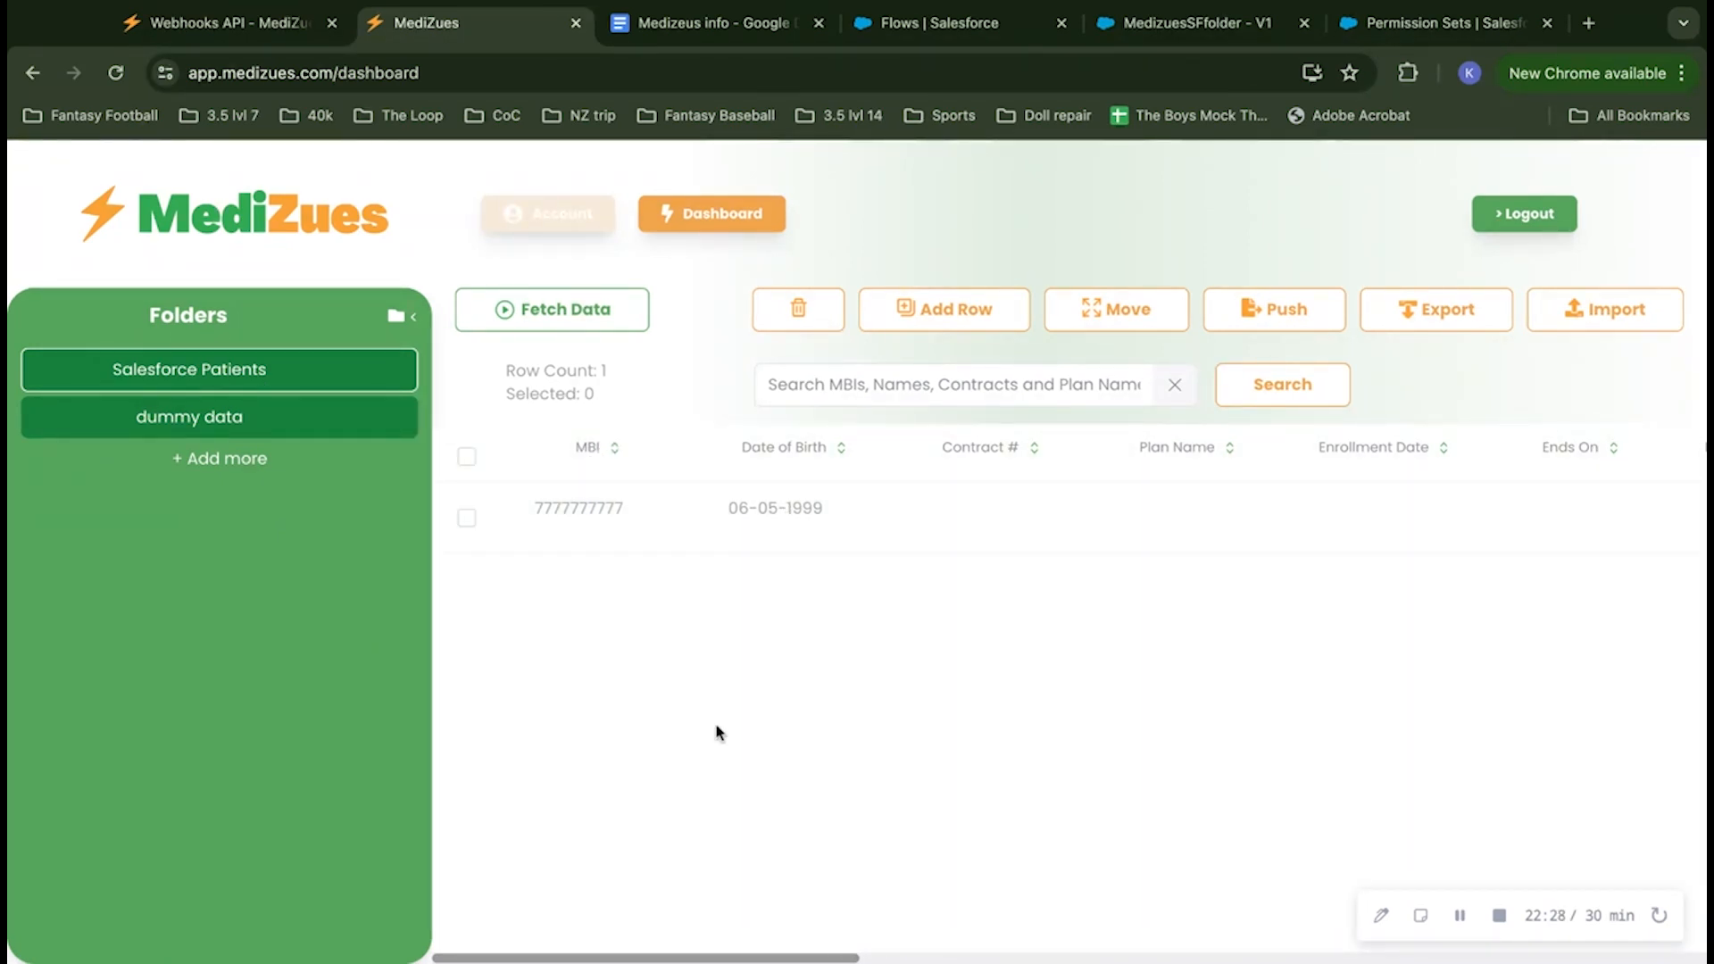
# Step: Switch to the Salesforce Sales app and open the details of the SalesLoft contact from the recent search items
pyautogui.click(1385, 25)
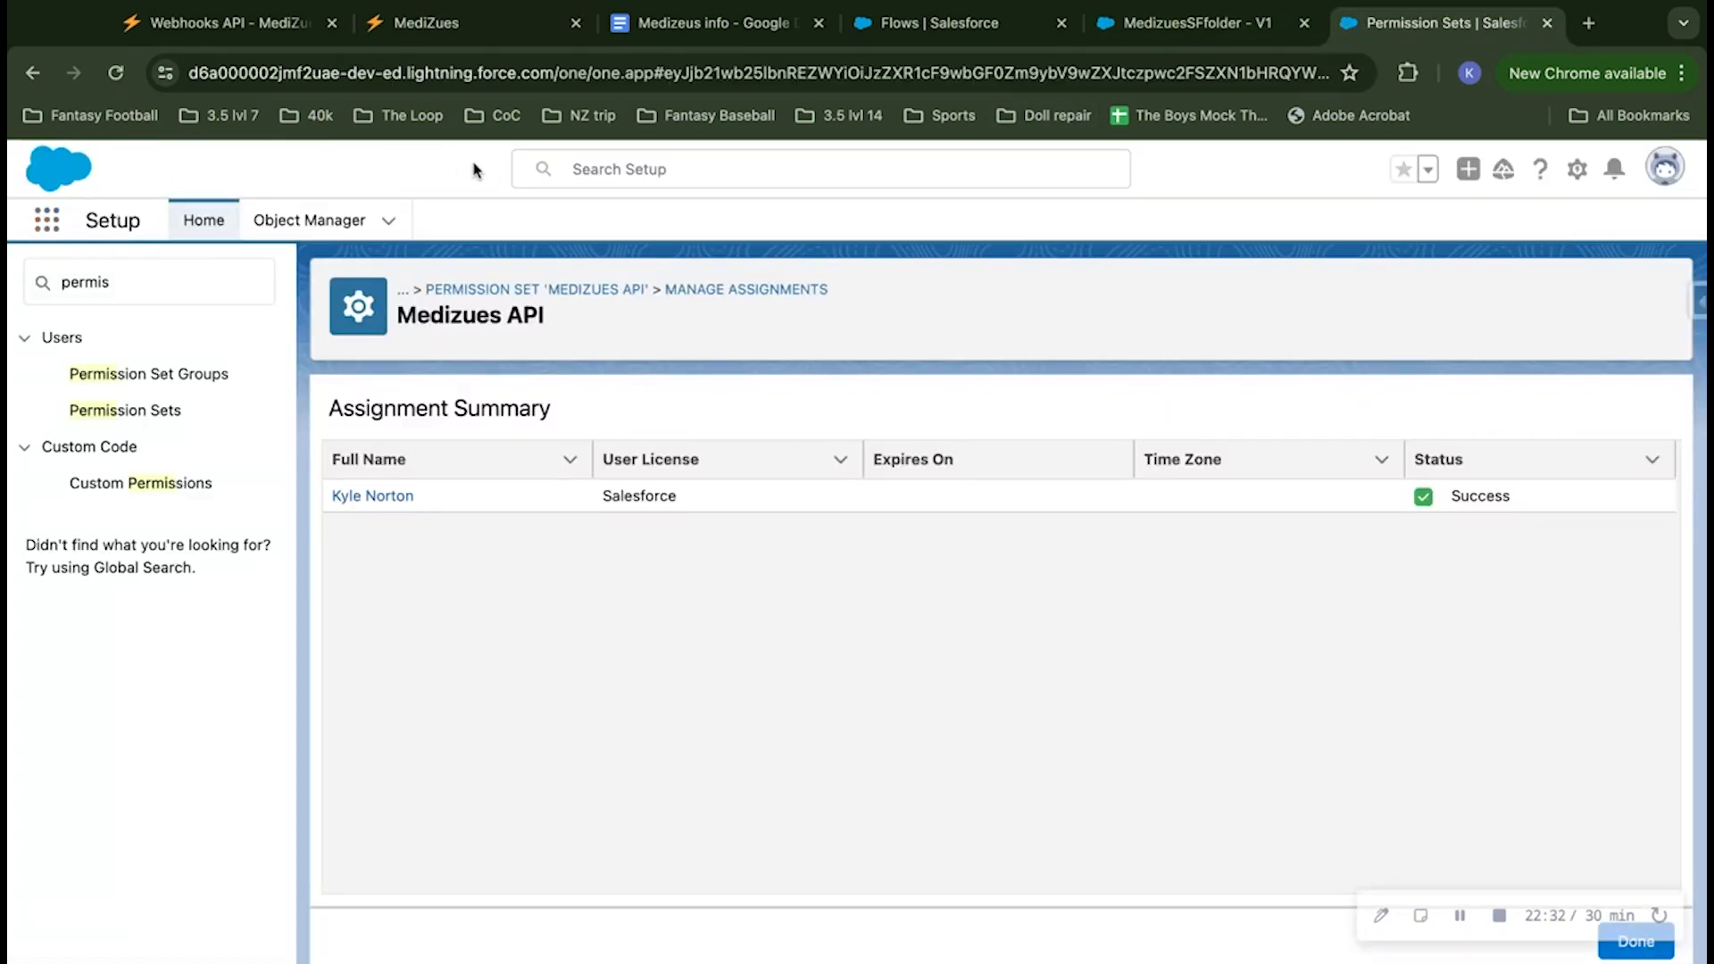
pyautogui.click(47, 220)
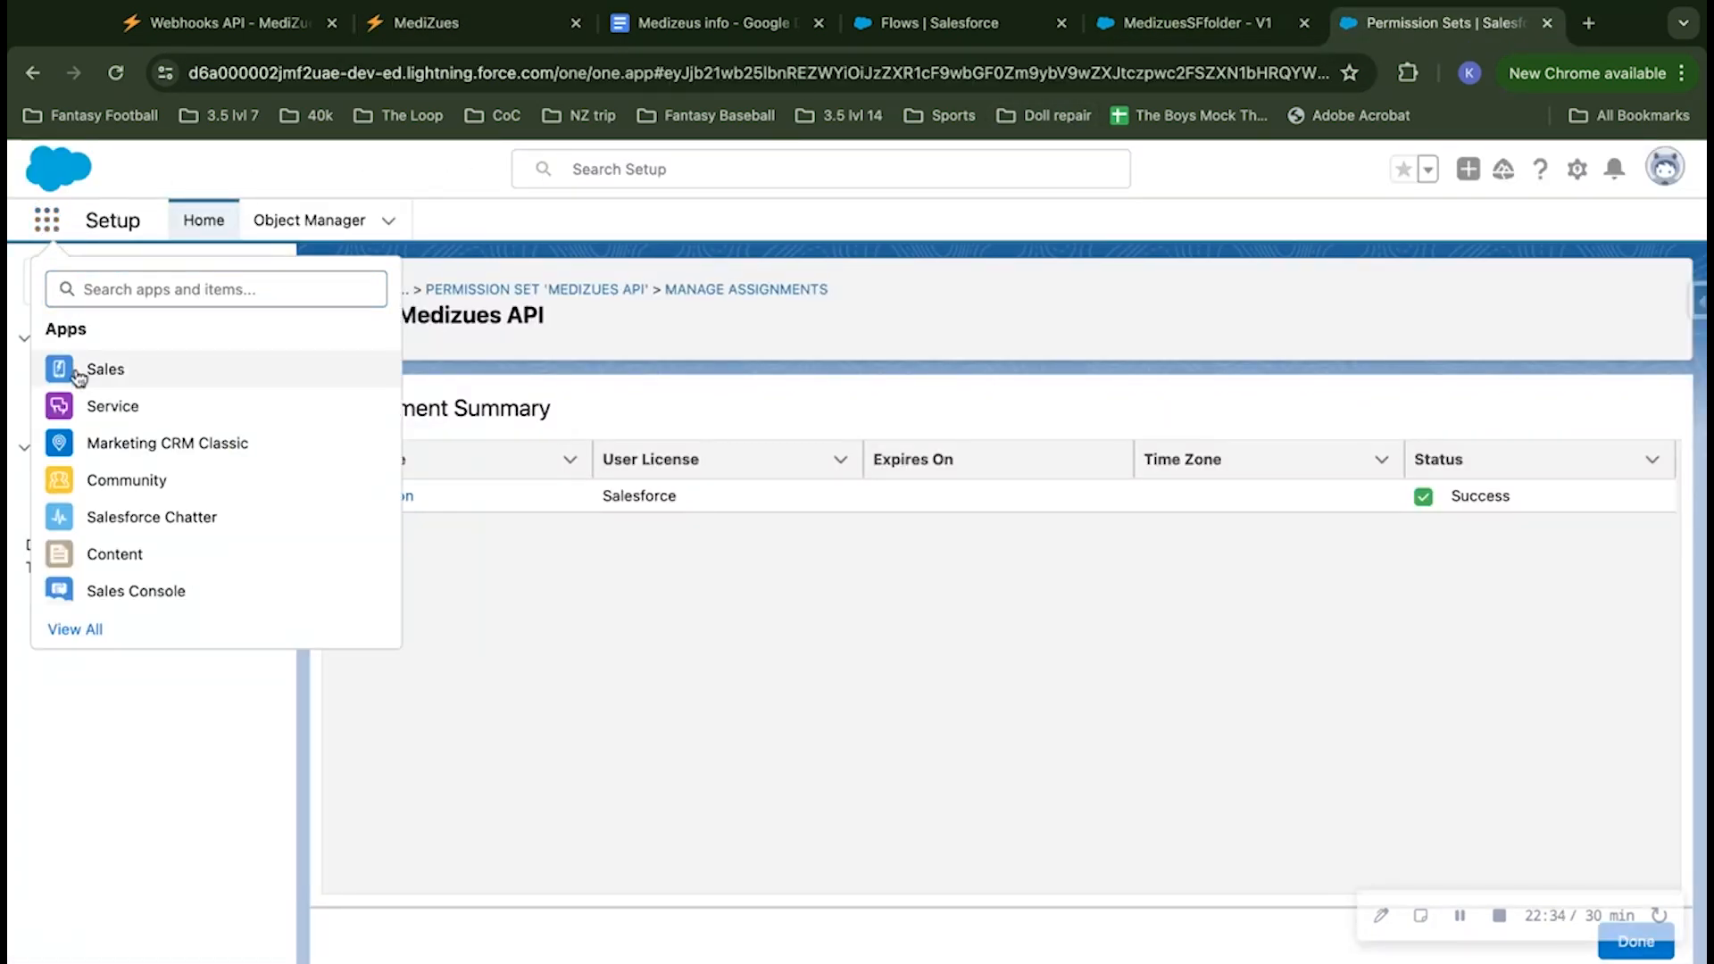
pyautogui.click(78, 375)
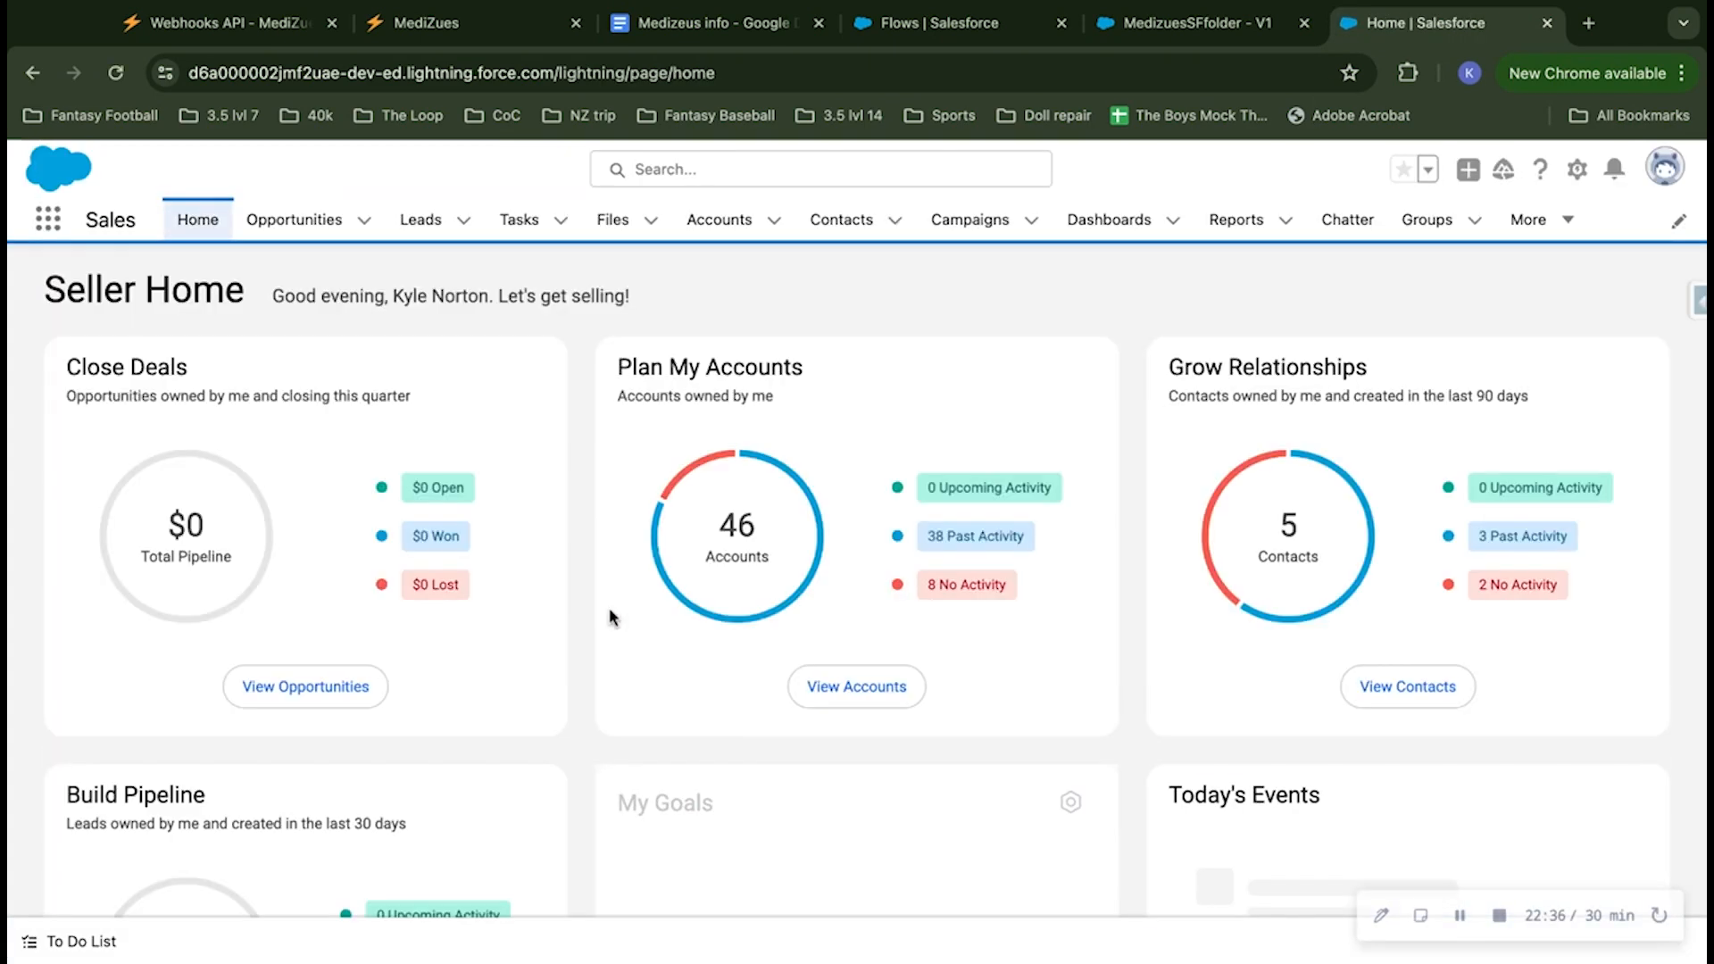
pyautogui.click(720, 168)
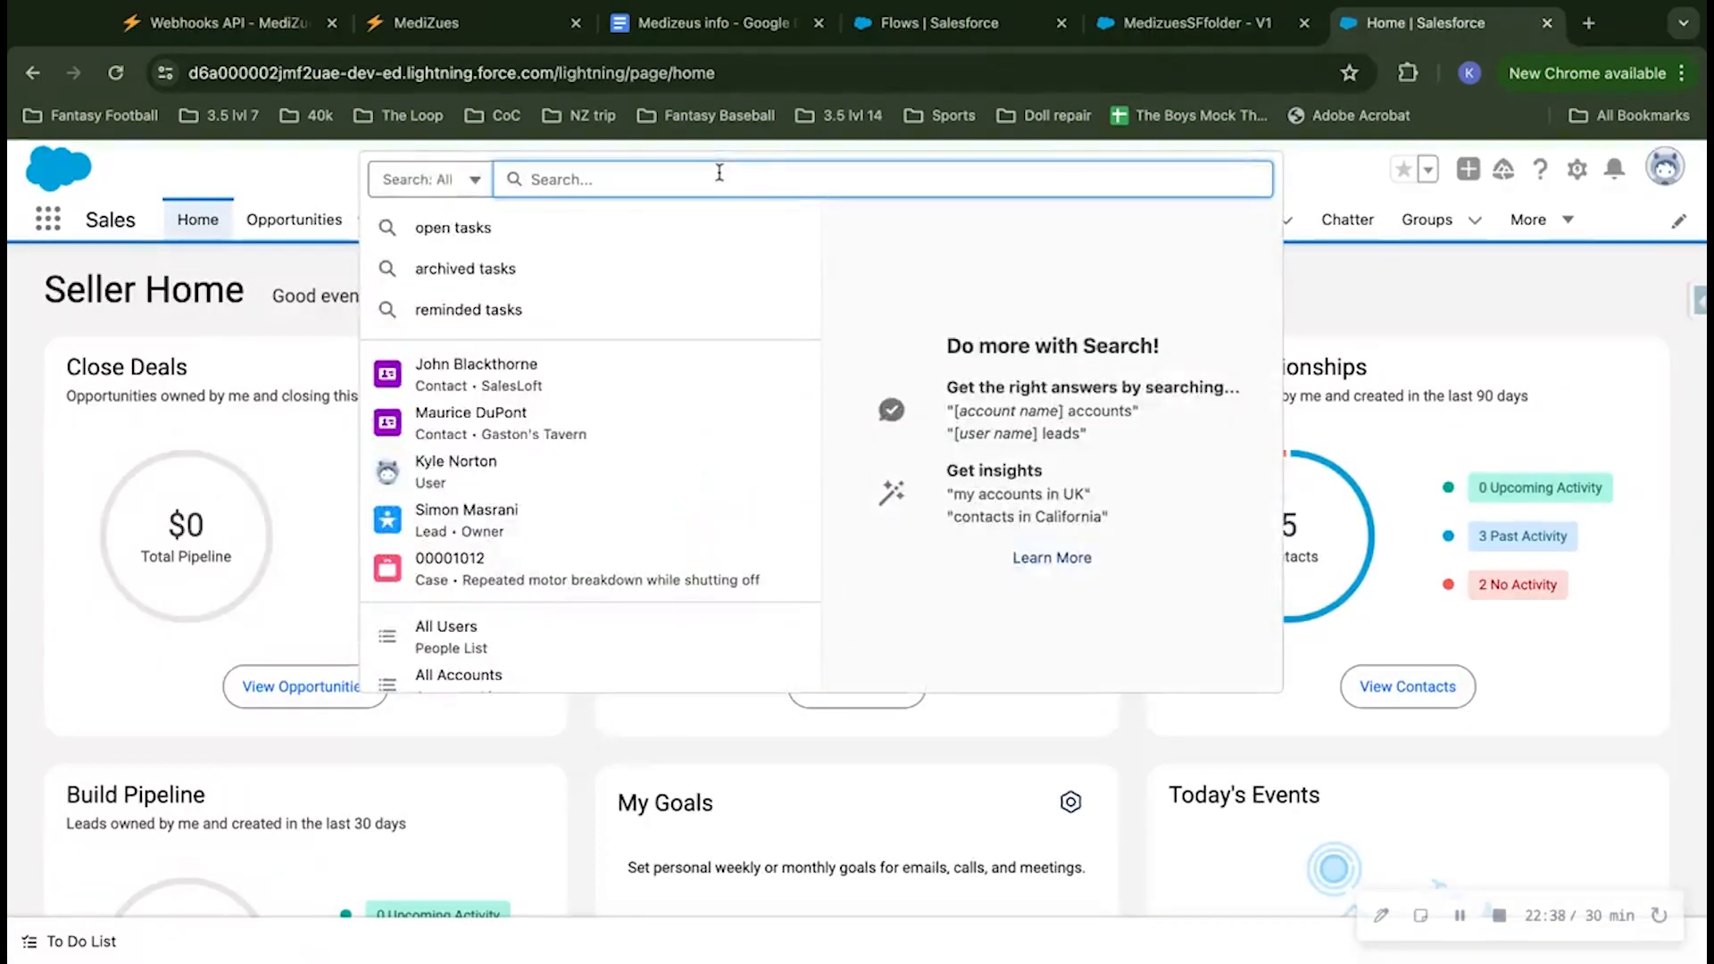
pyautogui.click(604, 371)
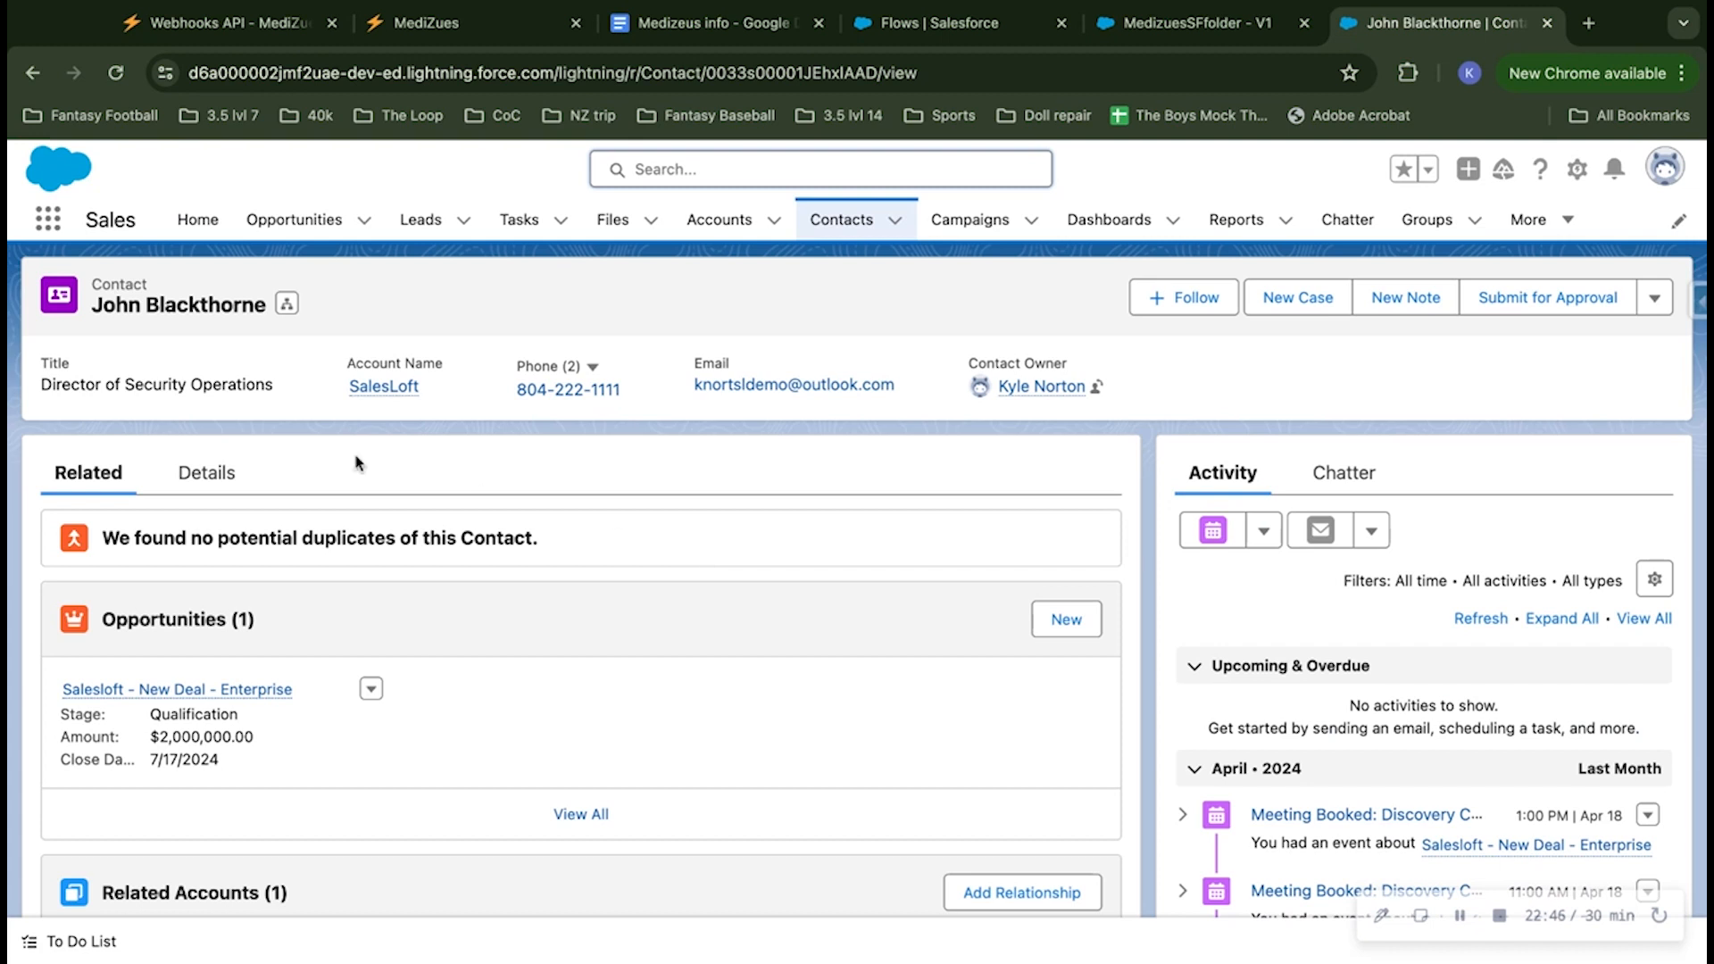
pyautogui.click(210, 475)
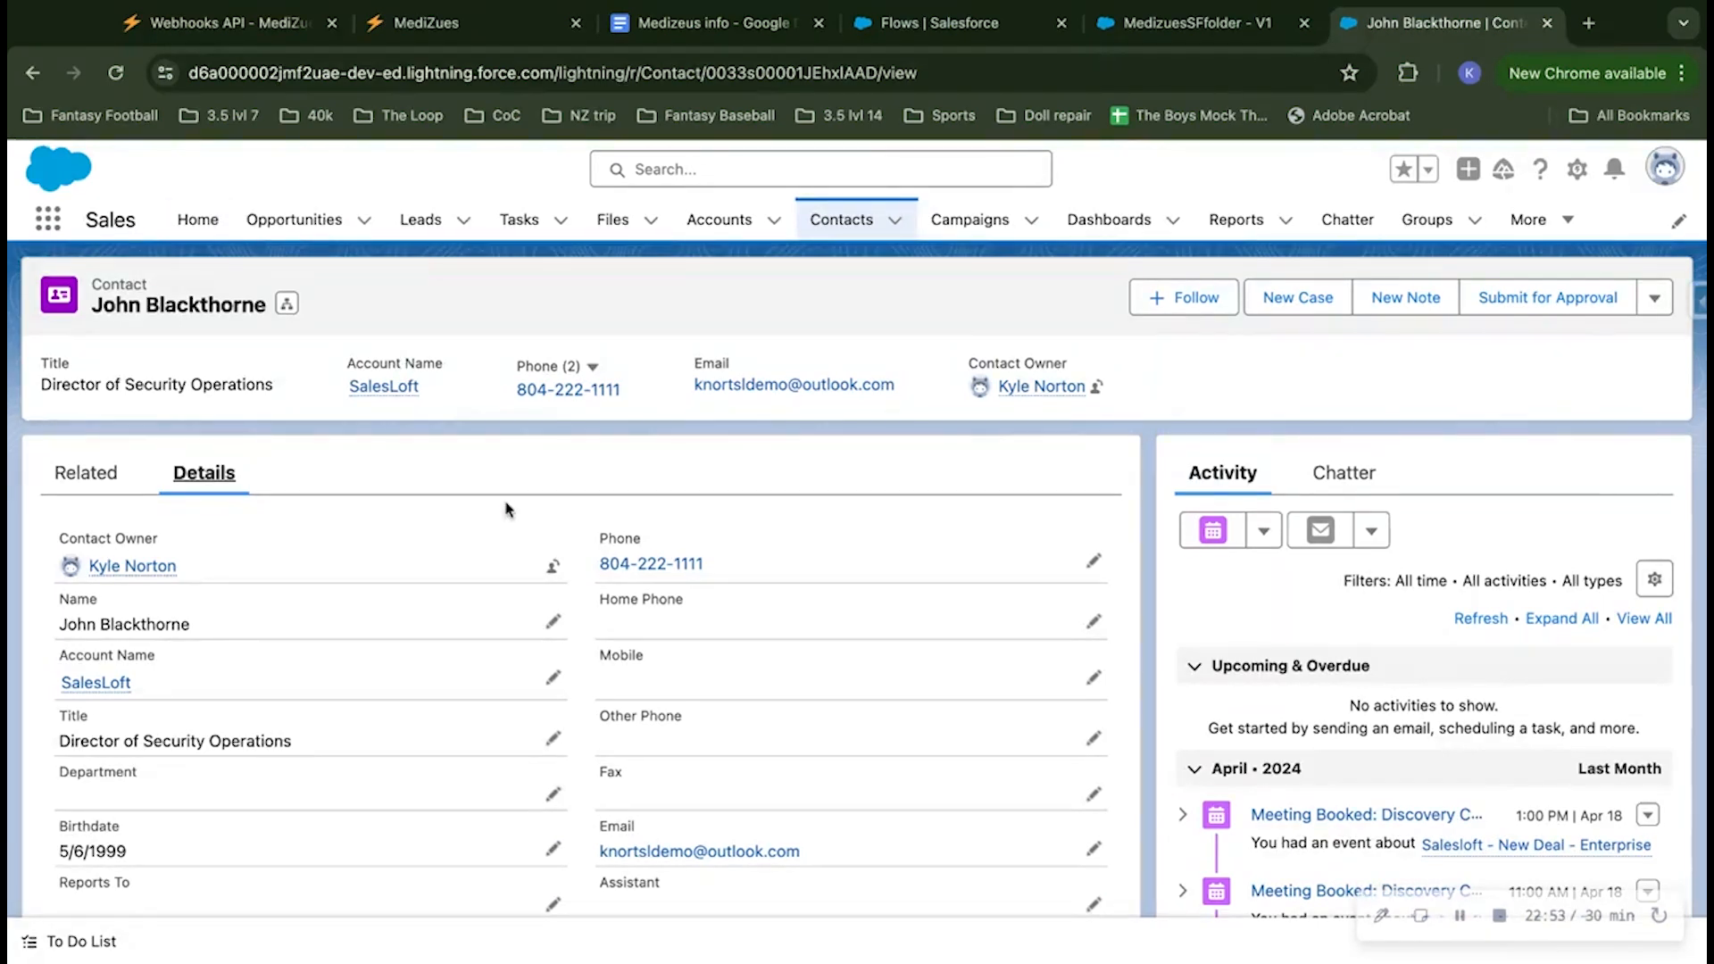
# Step: Replace the contact's MBI with a new ten-digit test value
pyautogui.scroll(-6, 507, 509)
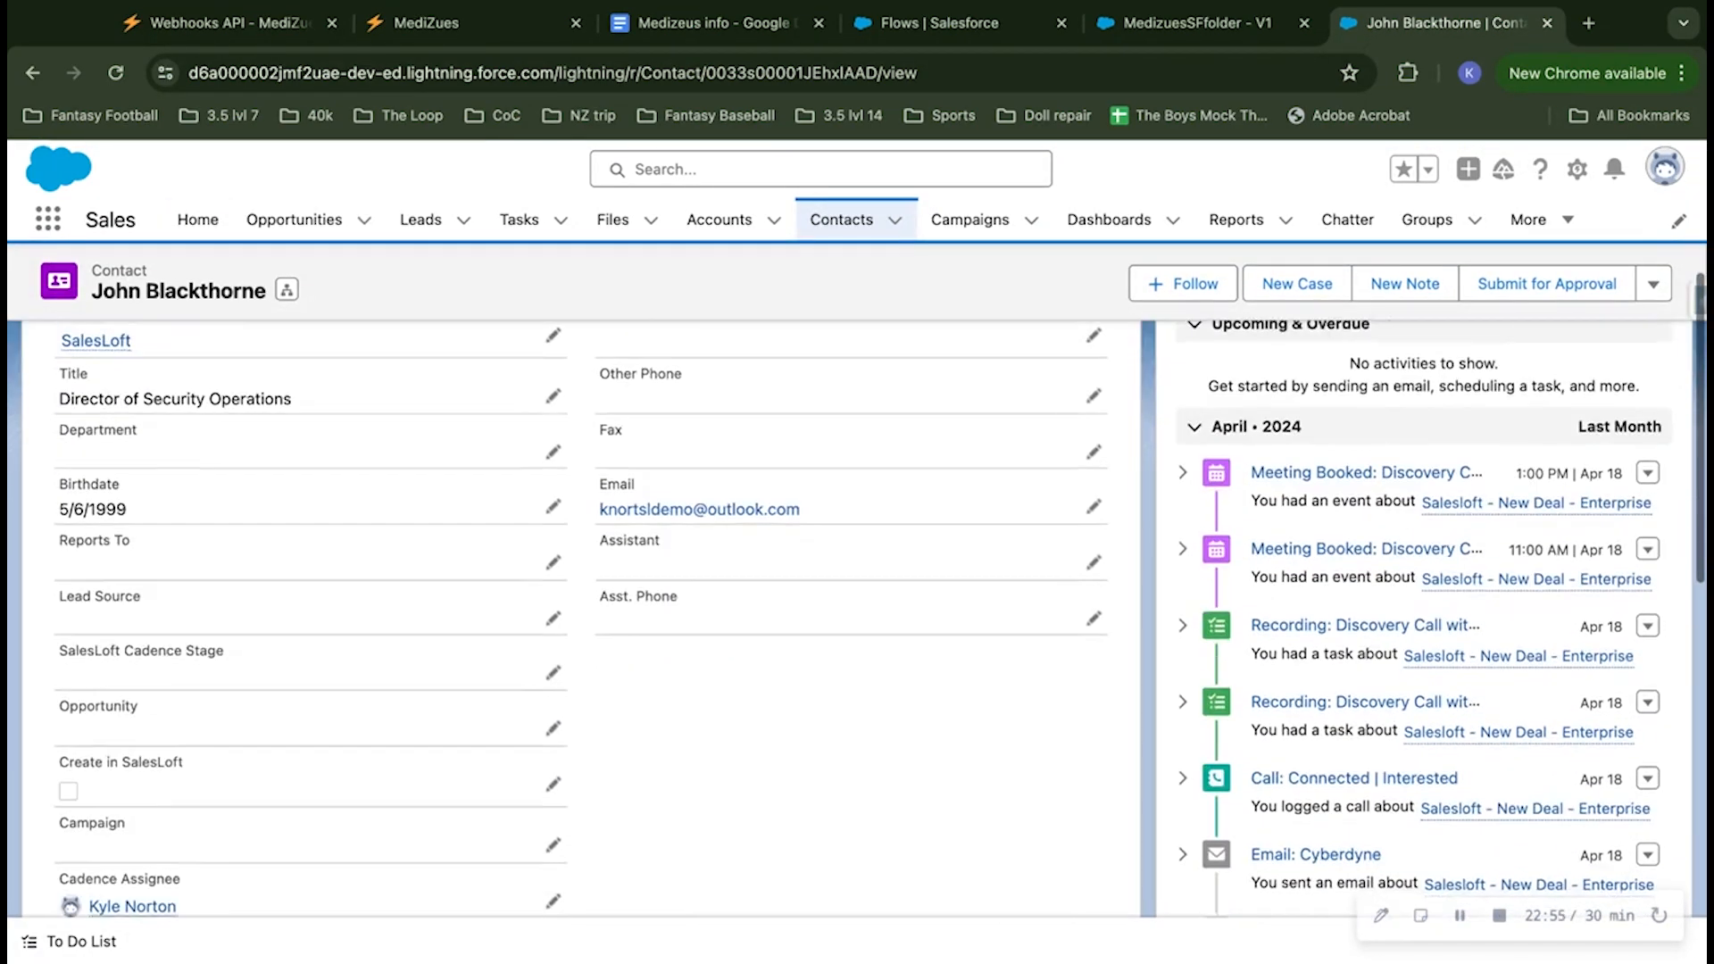
pyautogui.scroll(-5, 554, 660)
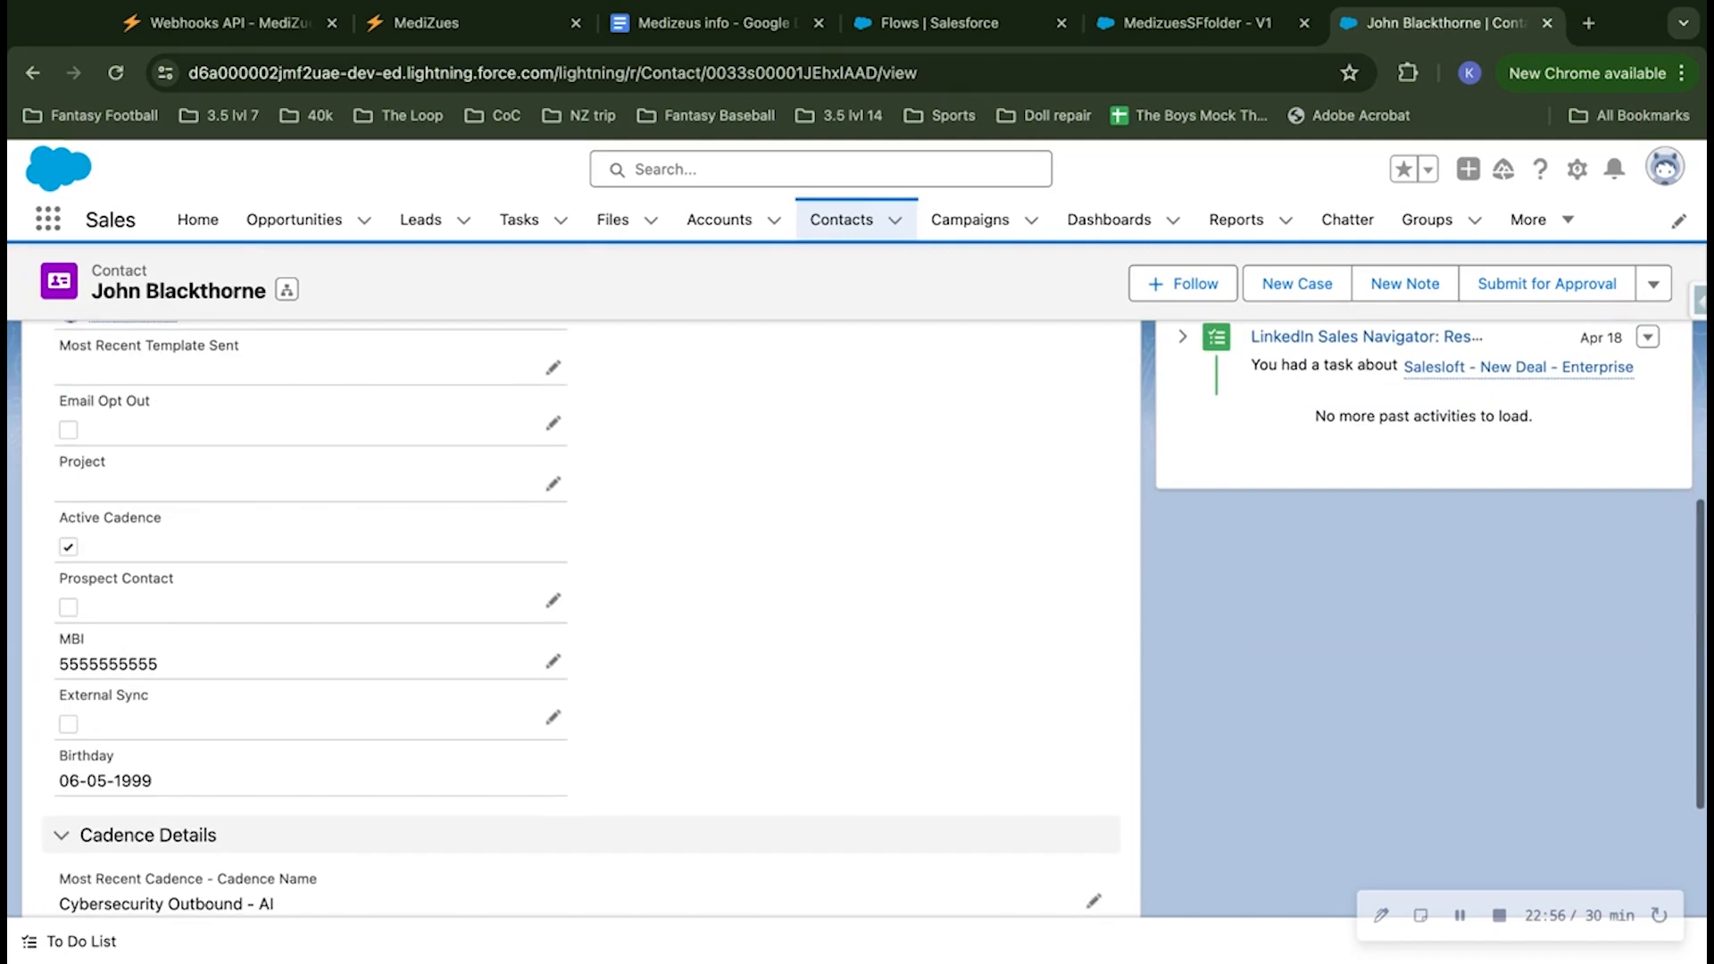
pyautogui.click(553, 663)
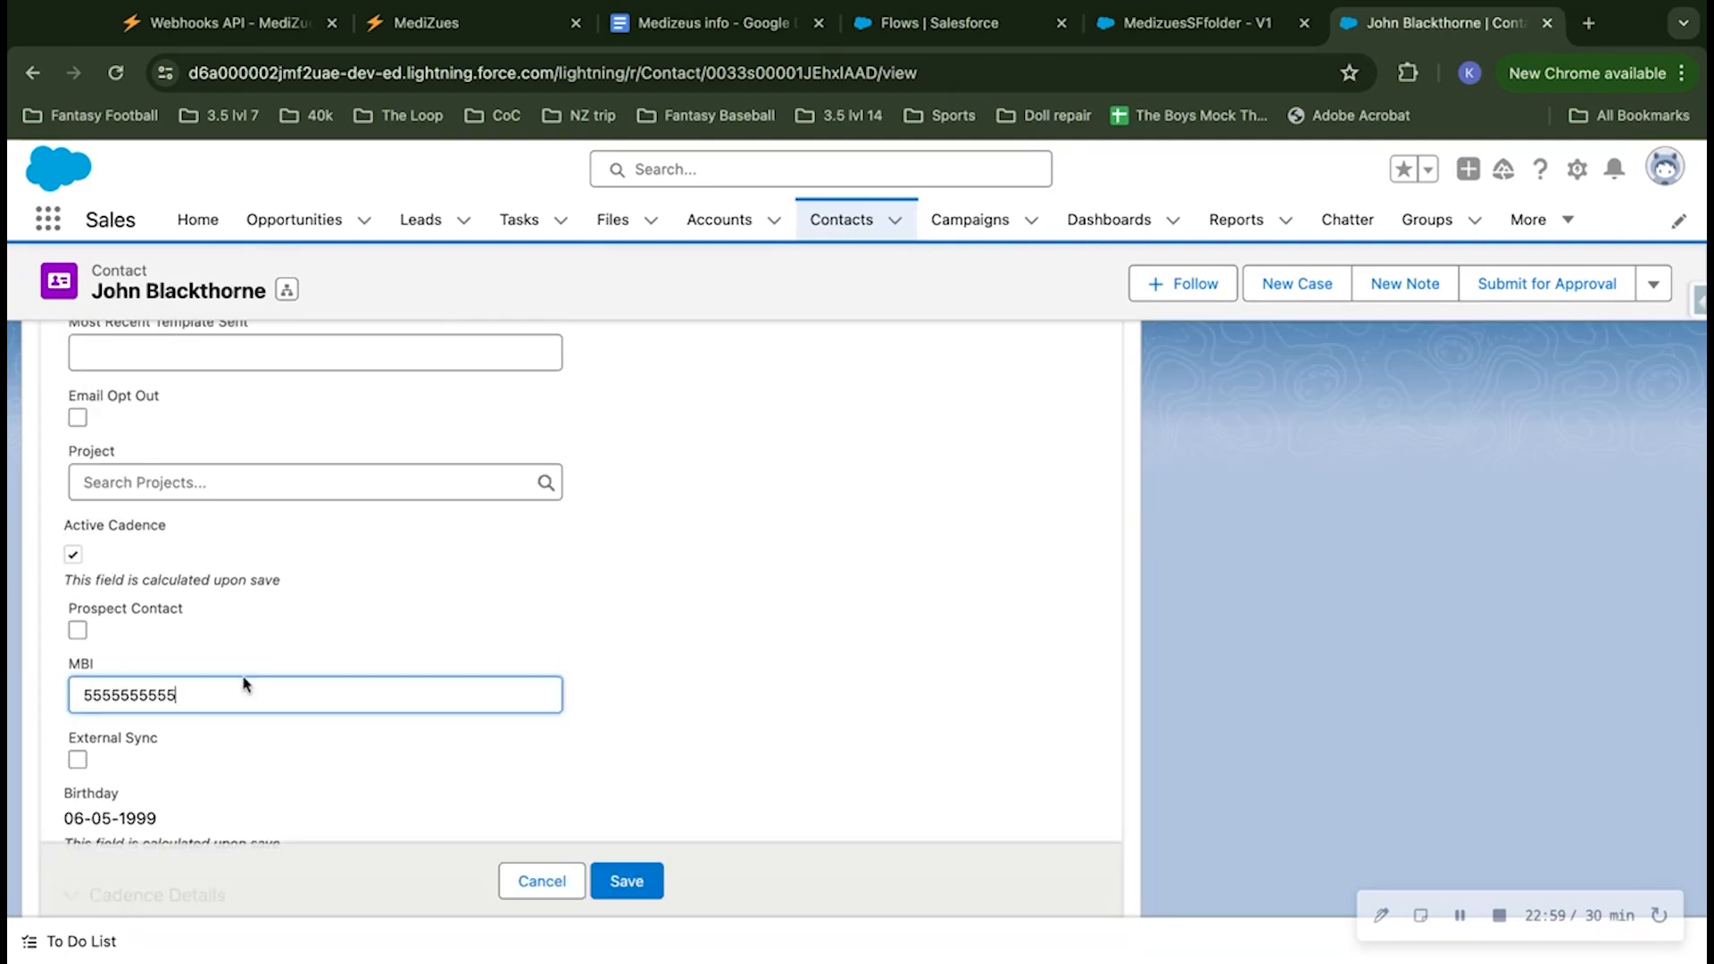
pyautogui.hotkey('shift', 'Left')
pyautogui.hotkey('shift', 'Left')
pyautogui.hotkey('shift', 'Left')
pyautogui.hotkey('shift', 'Left')
pyautogui.hotkey('shift', 'Left')
pyautogui.hotkey('shift', 'Left')
pyautogui.hotkey('shift', 'Left')
pyautogui.hotkey('shift', 'Left')
pyautogui.hotkey('shift', 'Left')
pyautogui.hotkey('shift', 'Left')
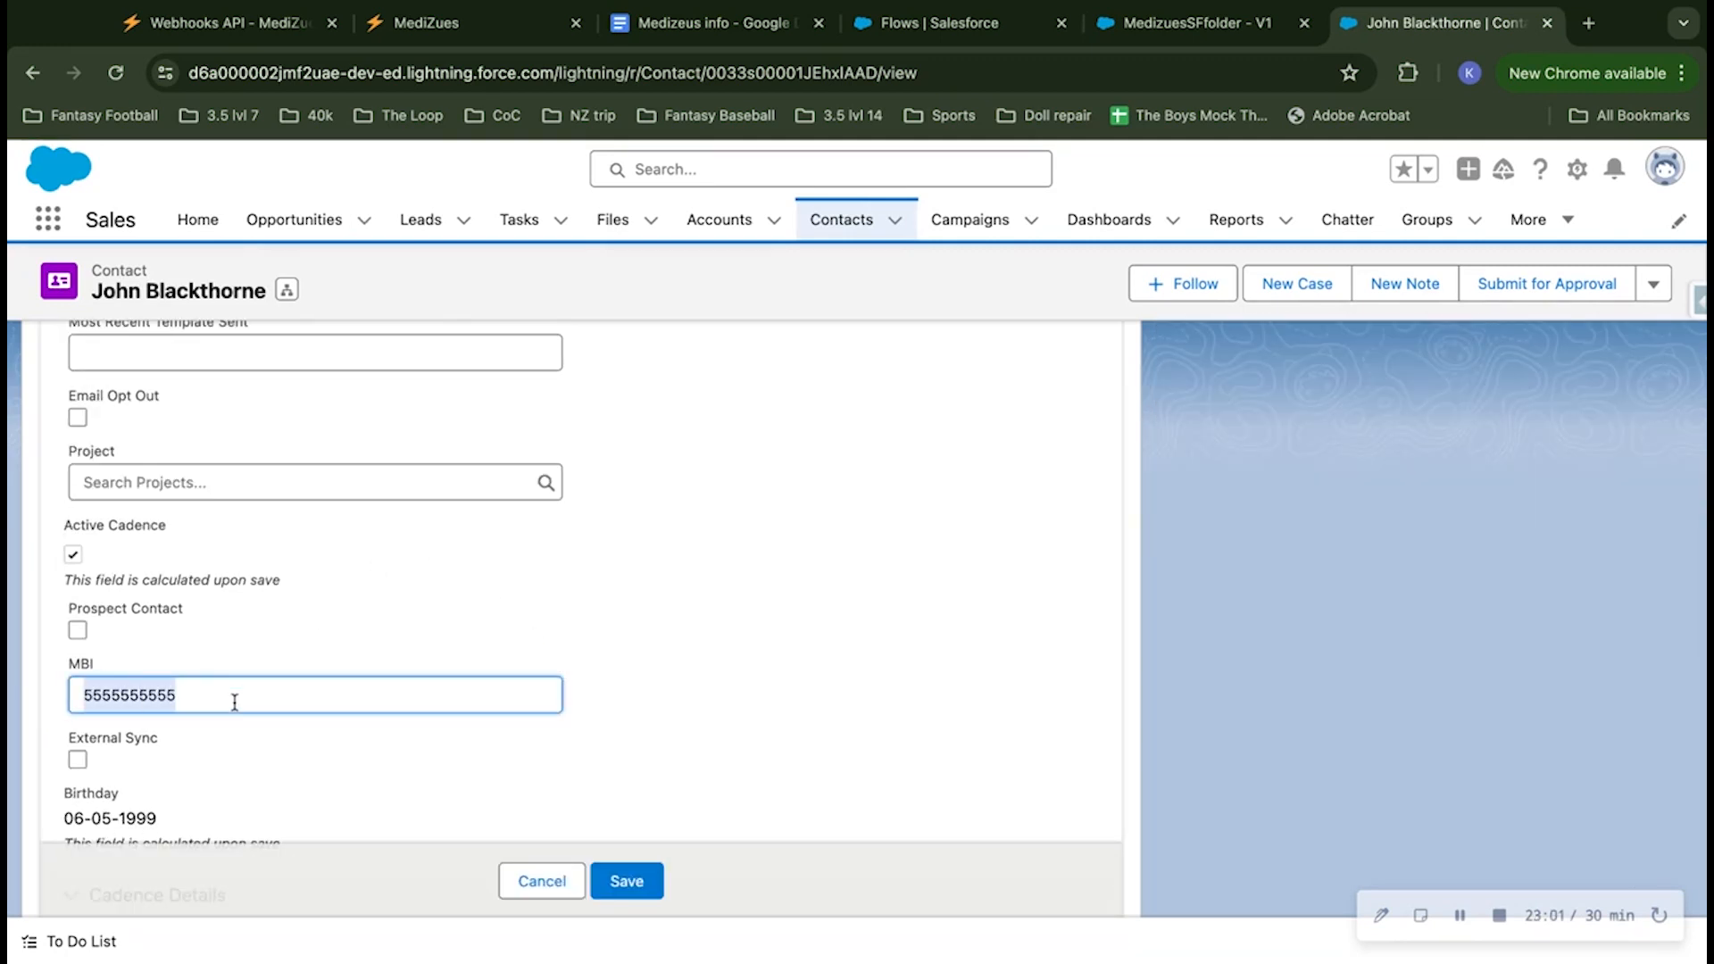
pyautogui.write('666666')
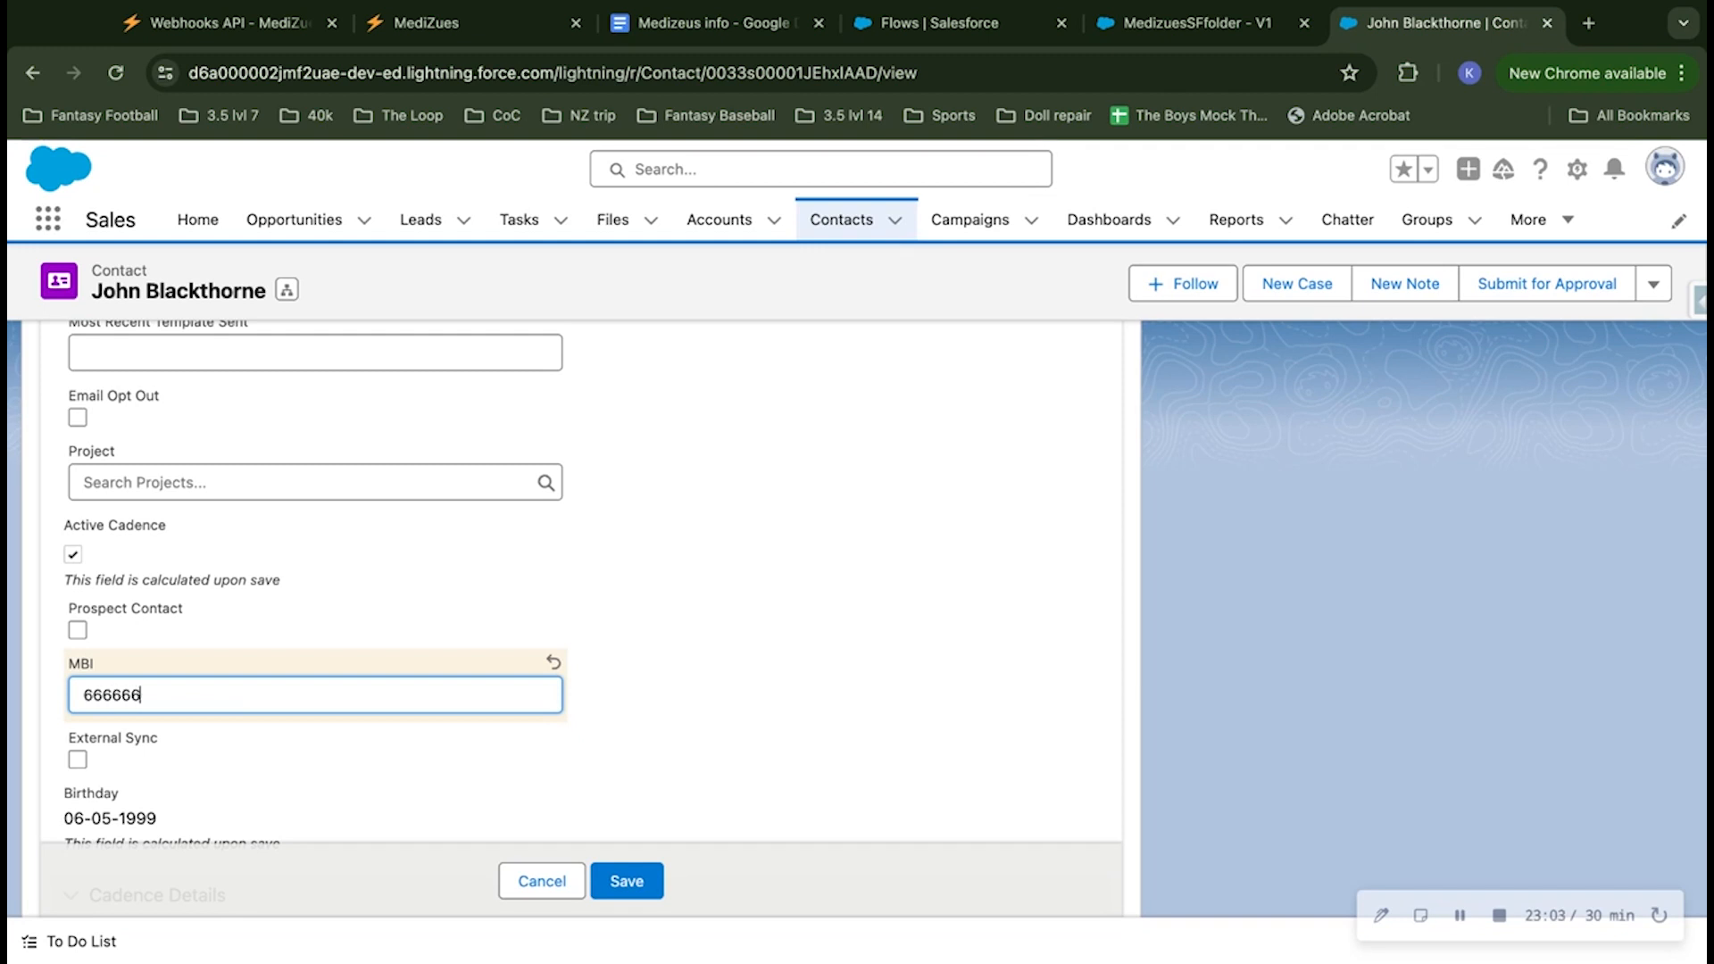
pyautogui.write('6666')
pyautogui.click(656, 659)
# Step: Change the contact's birthdate to an earlier date and save the record
pyautogui.scroll(1, 647, 659)
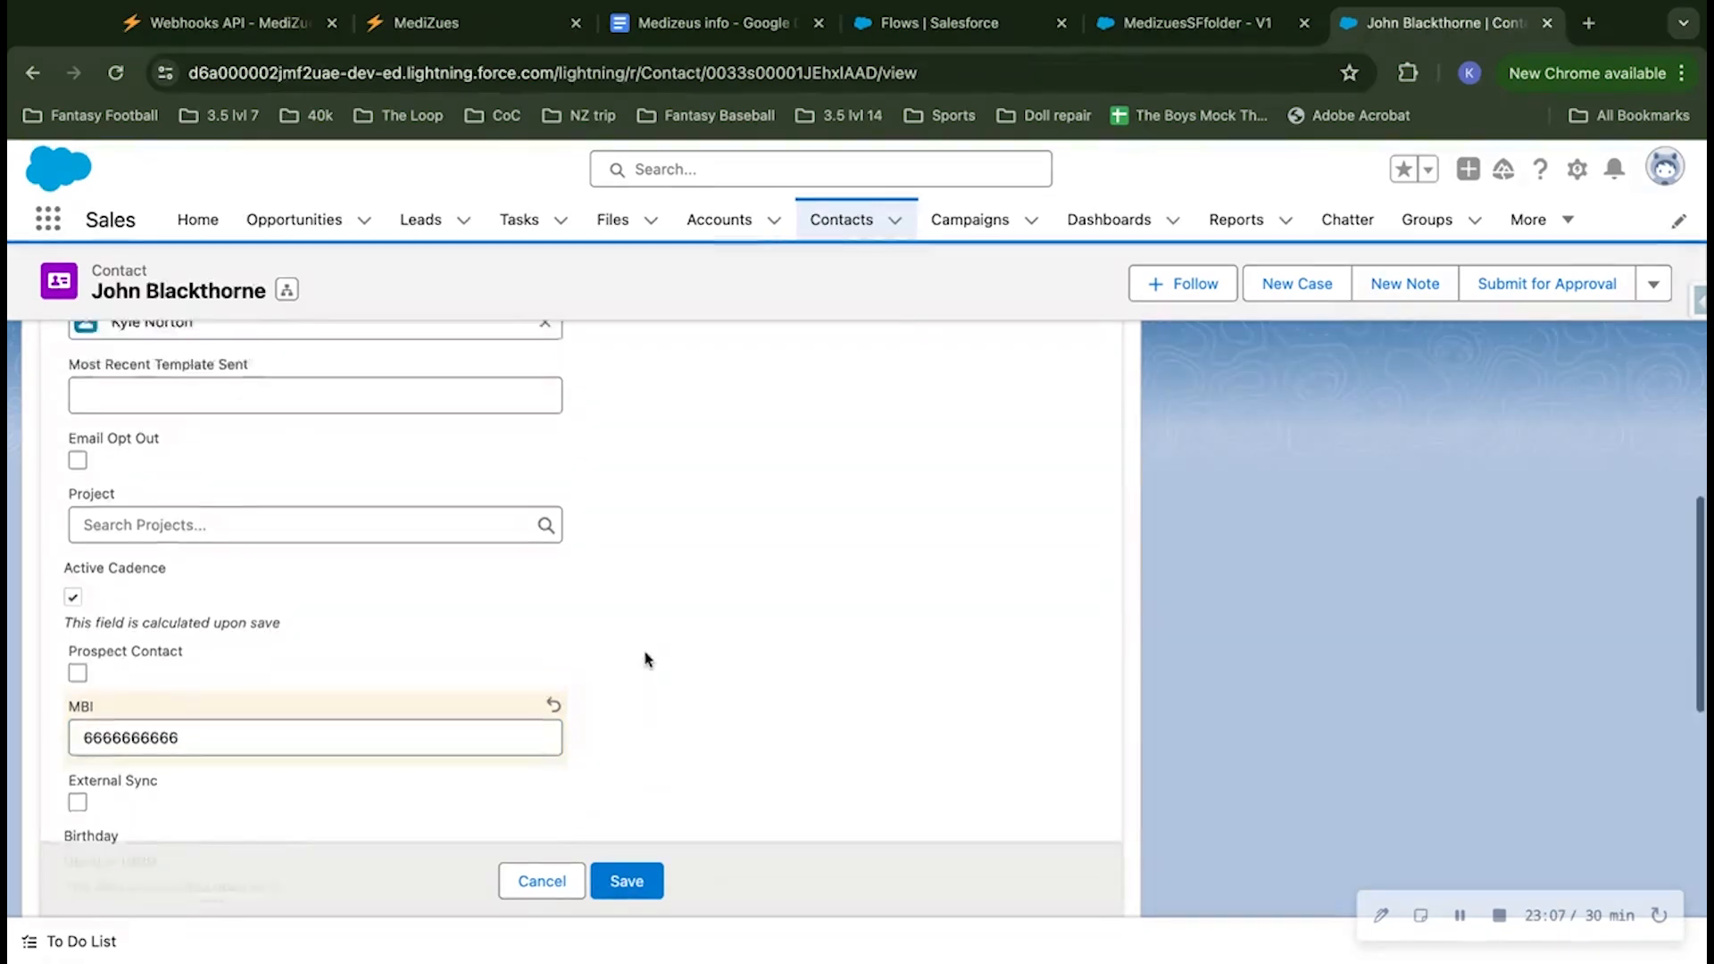
pyautogui.scroll(10, 648, 659)
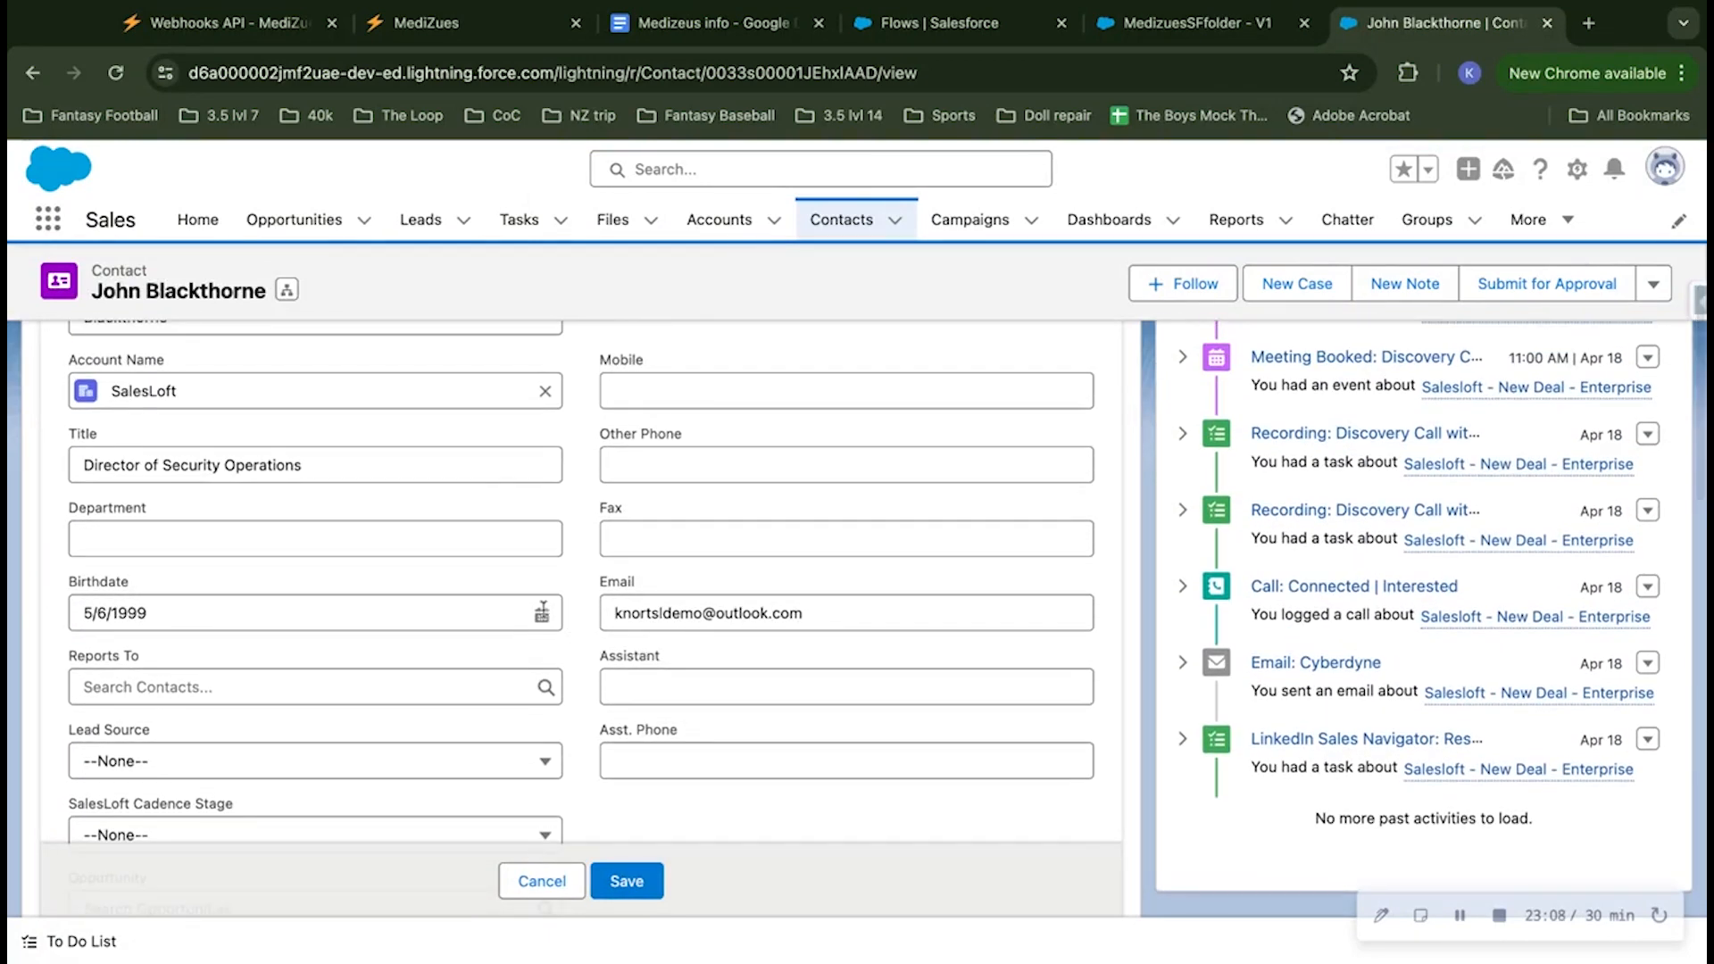
pyautogui.click(542, 612)
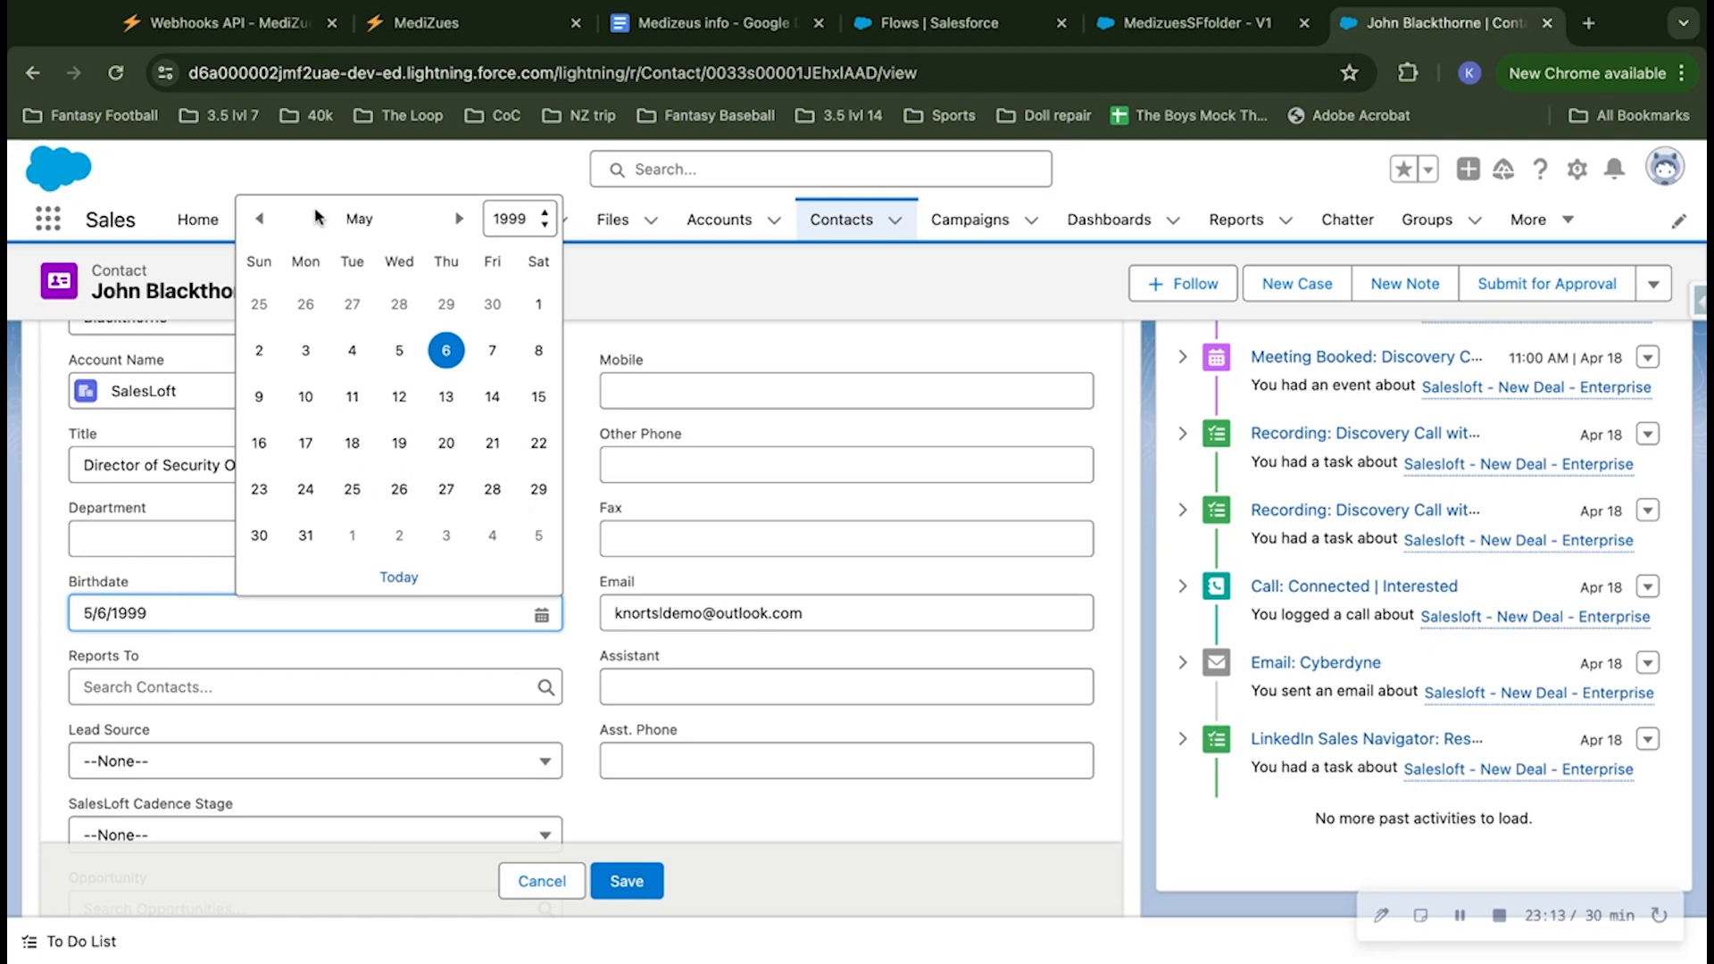
pyautogui.click(260, 220)
pyautogui.click(260, 219)
pyautogui.click(260, 219)
pyautogui.click(260, 219)
pyautogui.click(260, 220)
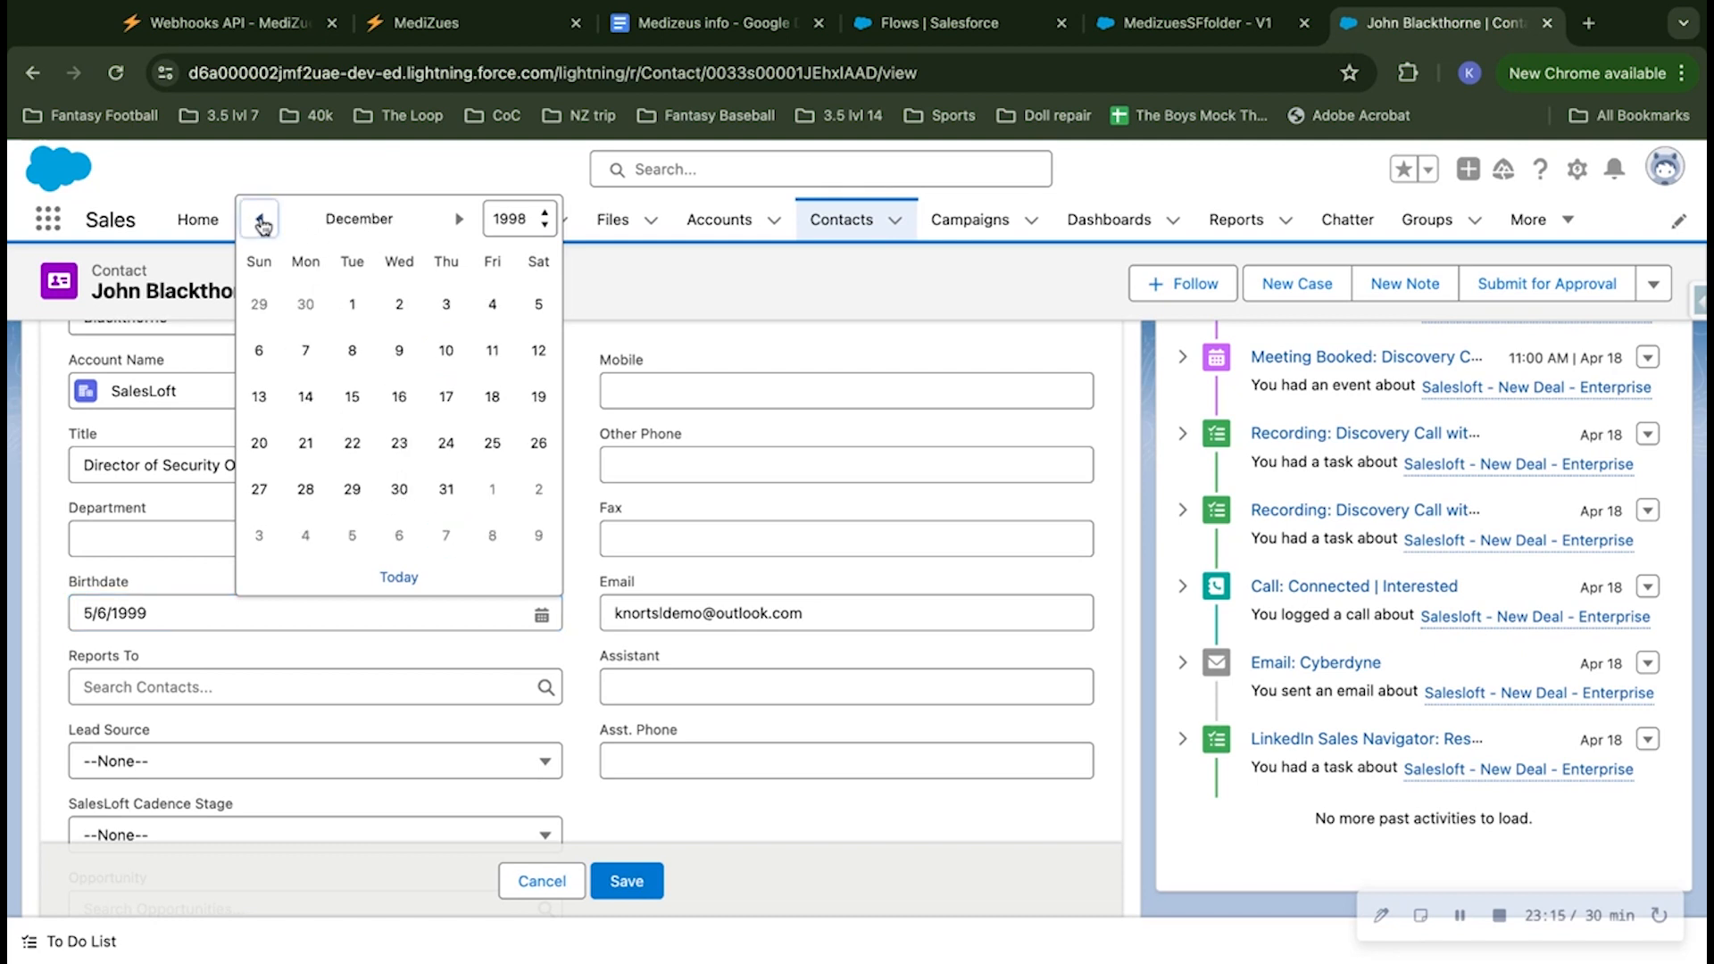
pyautogui.click(399, 350)
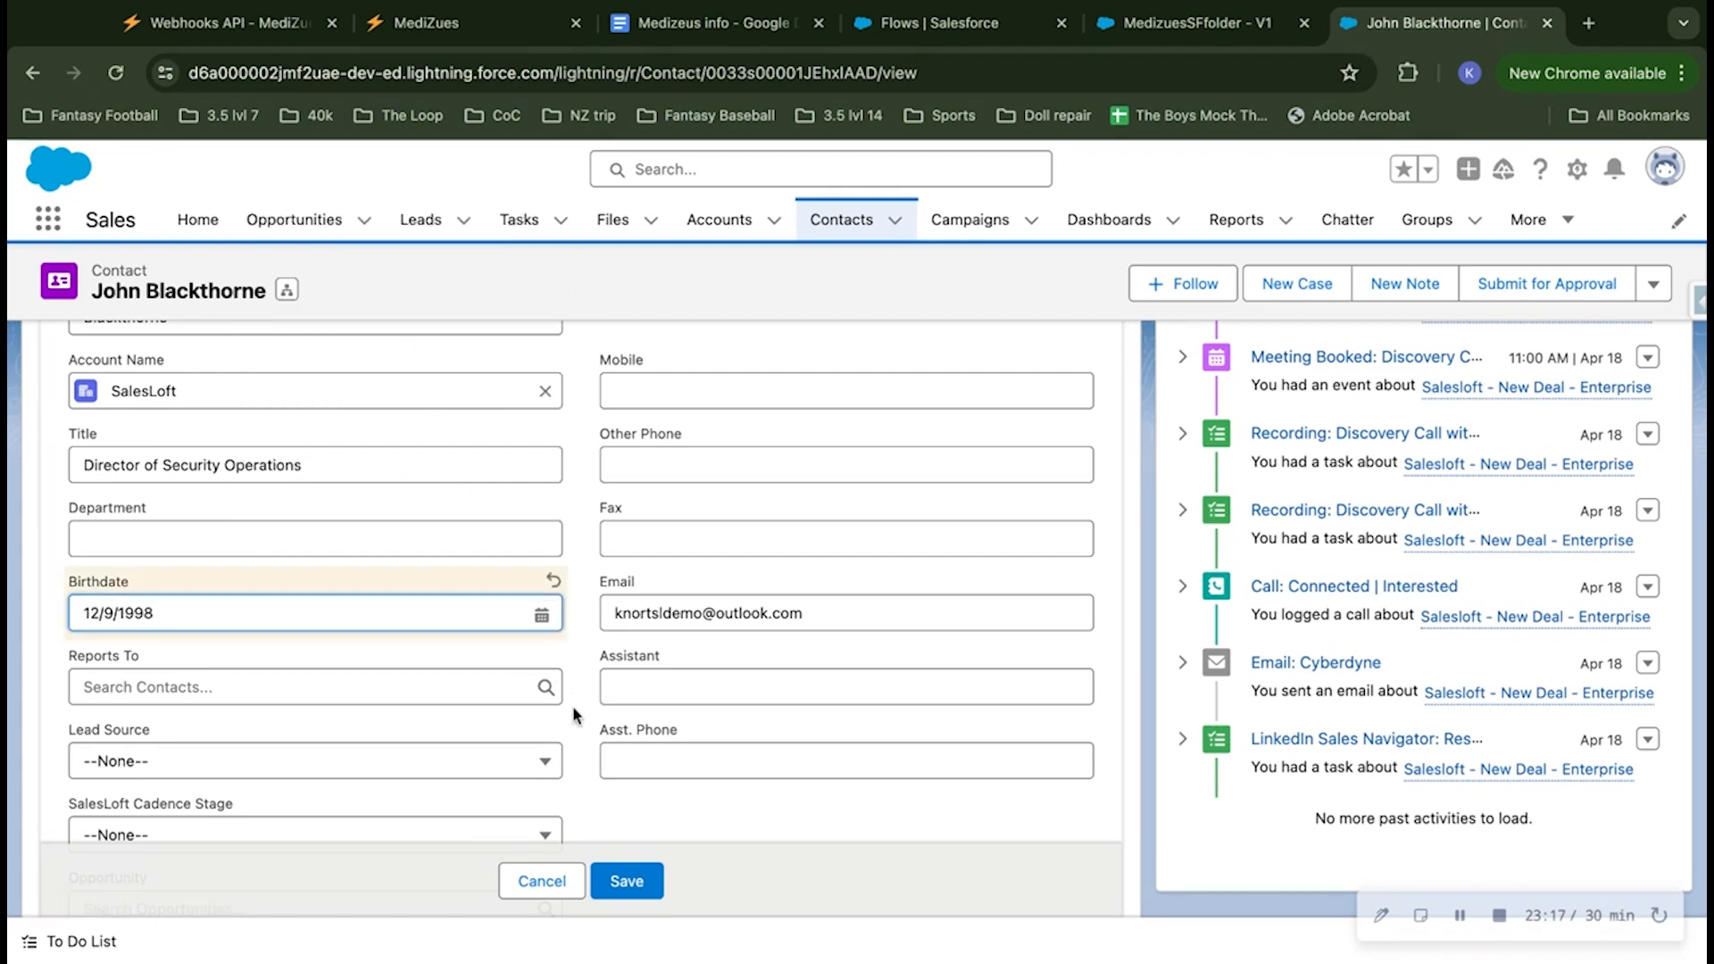
pyautogui.click(627, 881)
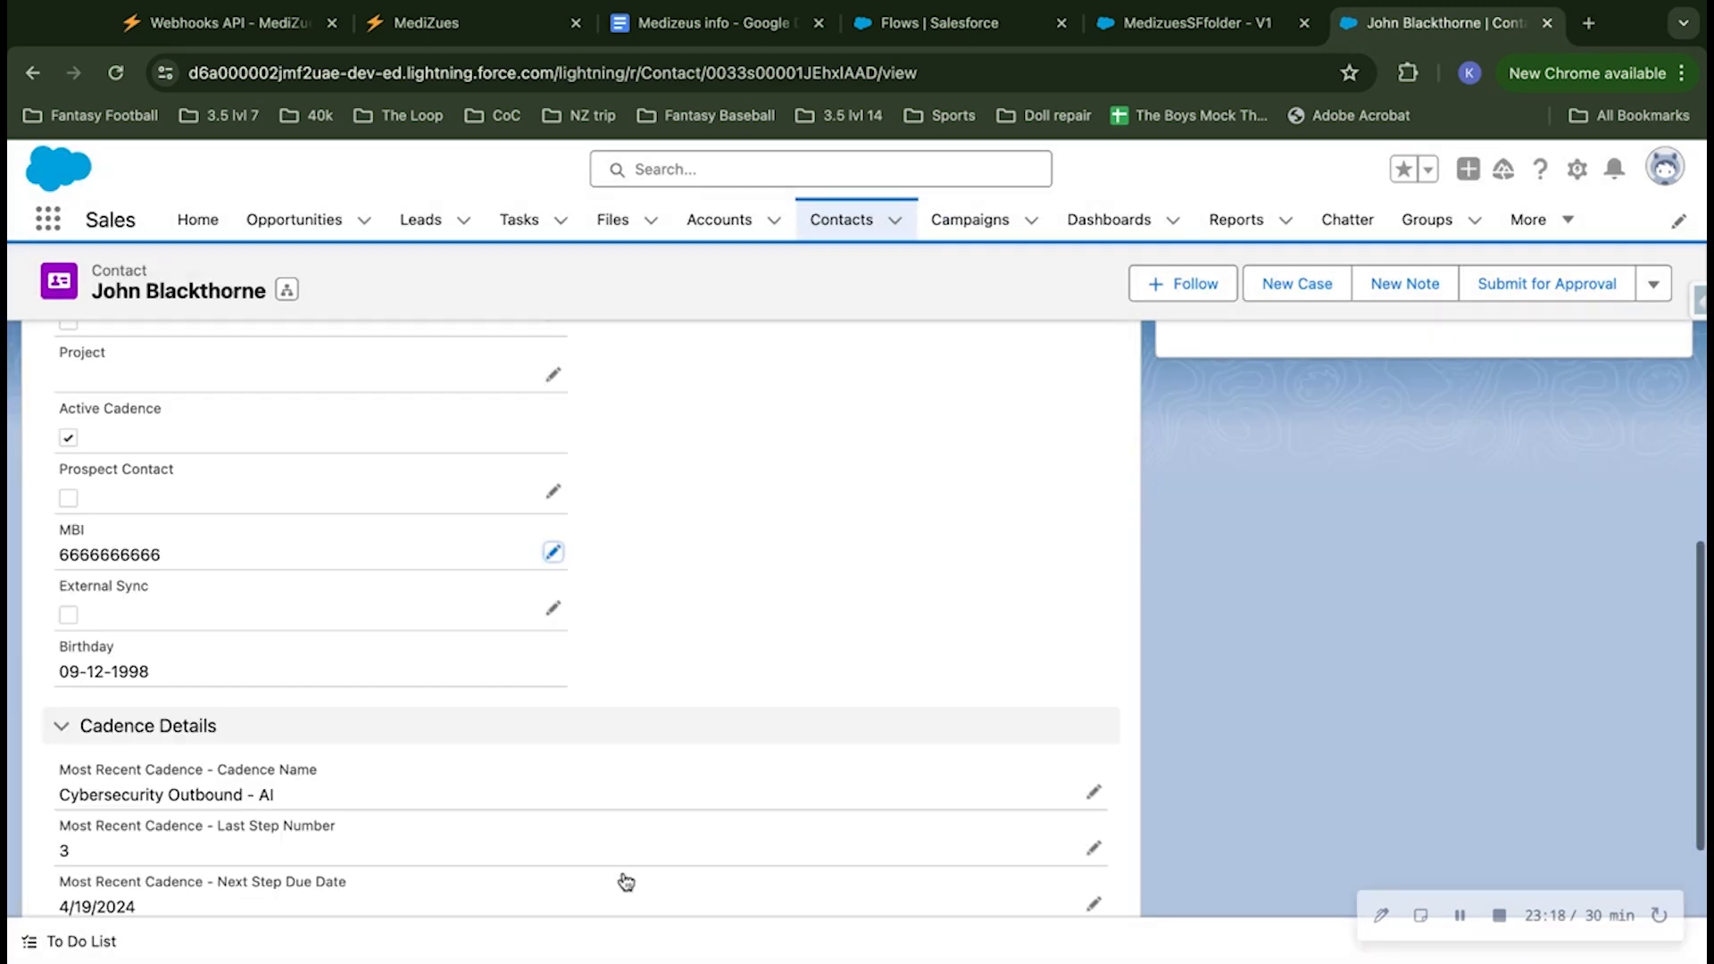
pyautogui.scroll(15, 727, 587)
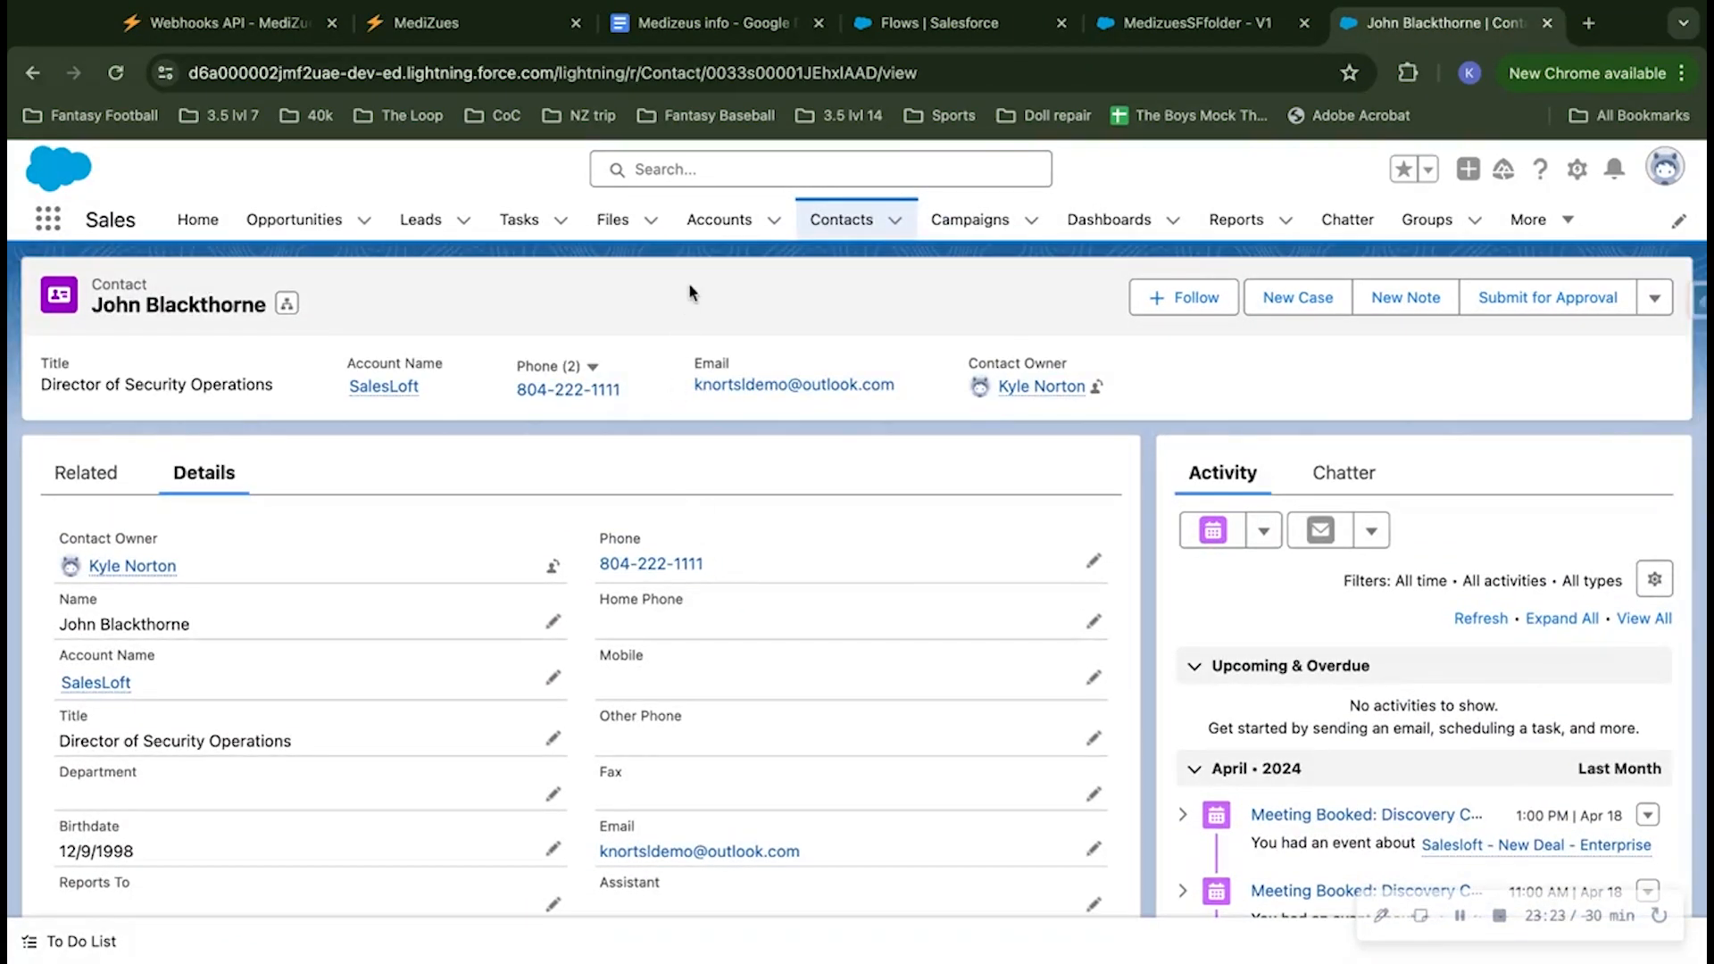
# Step: Leave the flow editor for the Flows list and check that MedizuesSFfolder is listed as active
pyautogui.click(1192, 25)
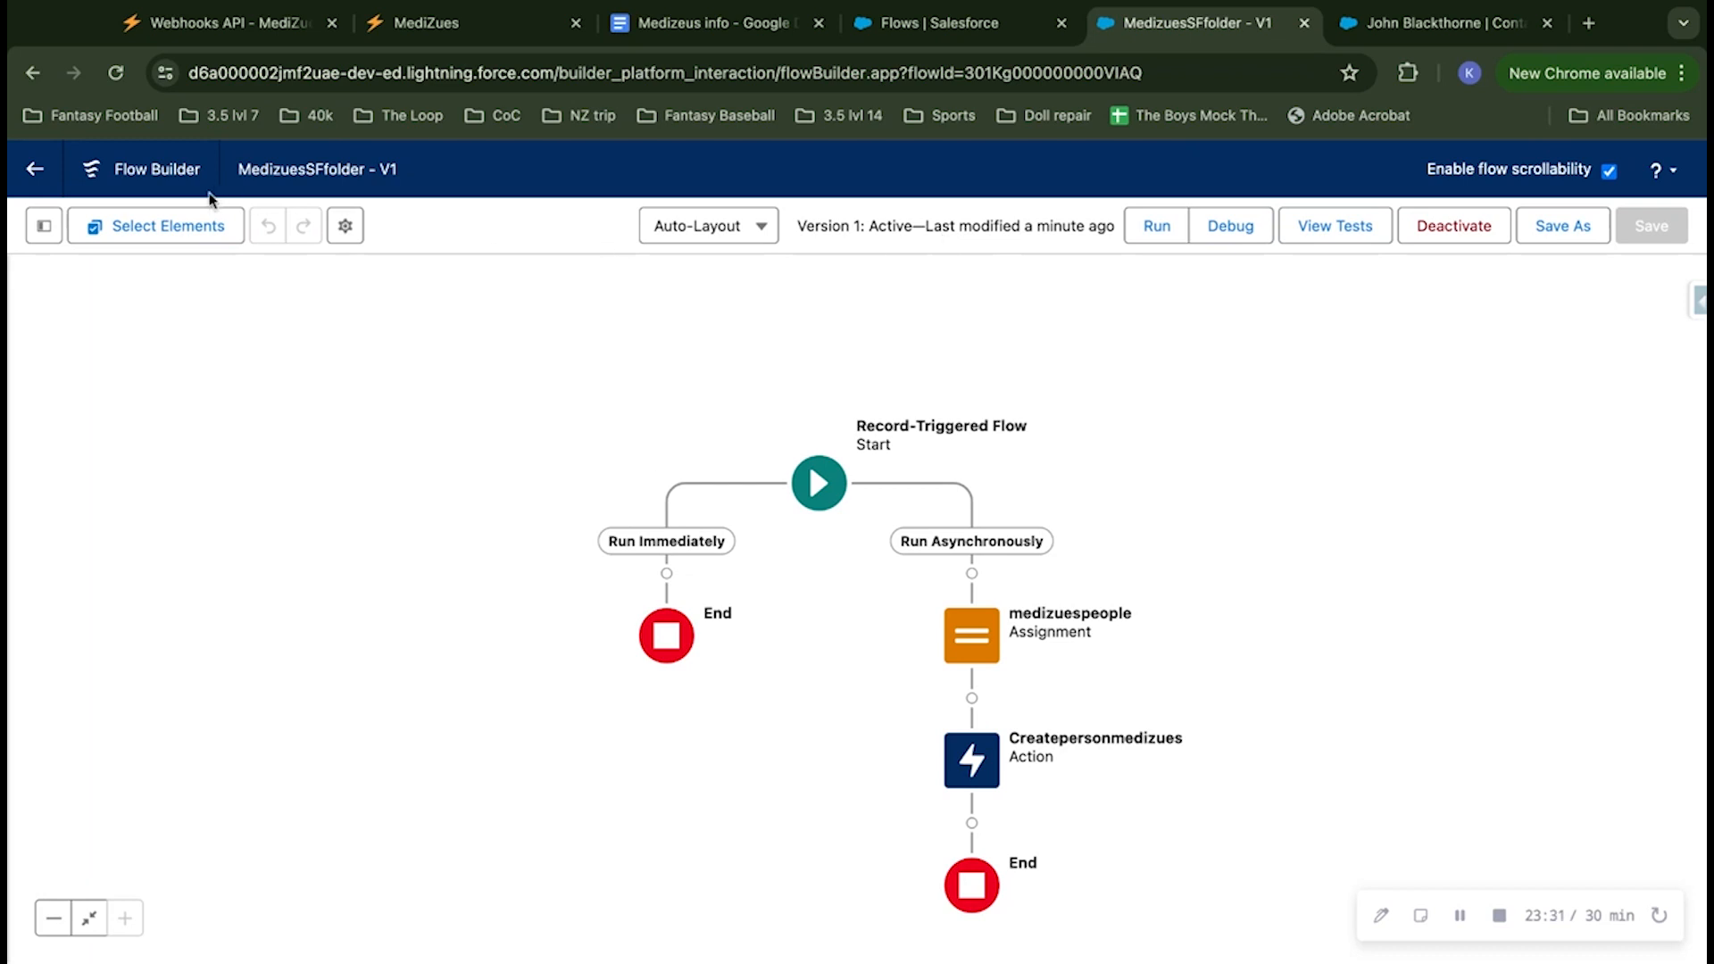
pyautogui.click(35, 169)
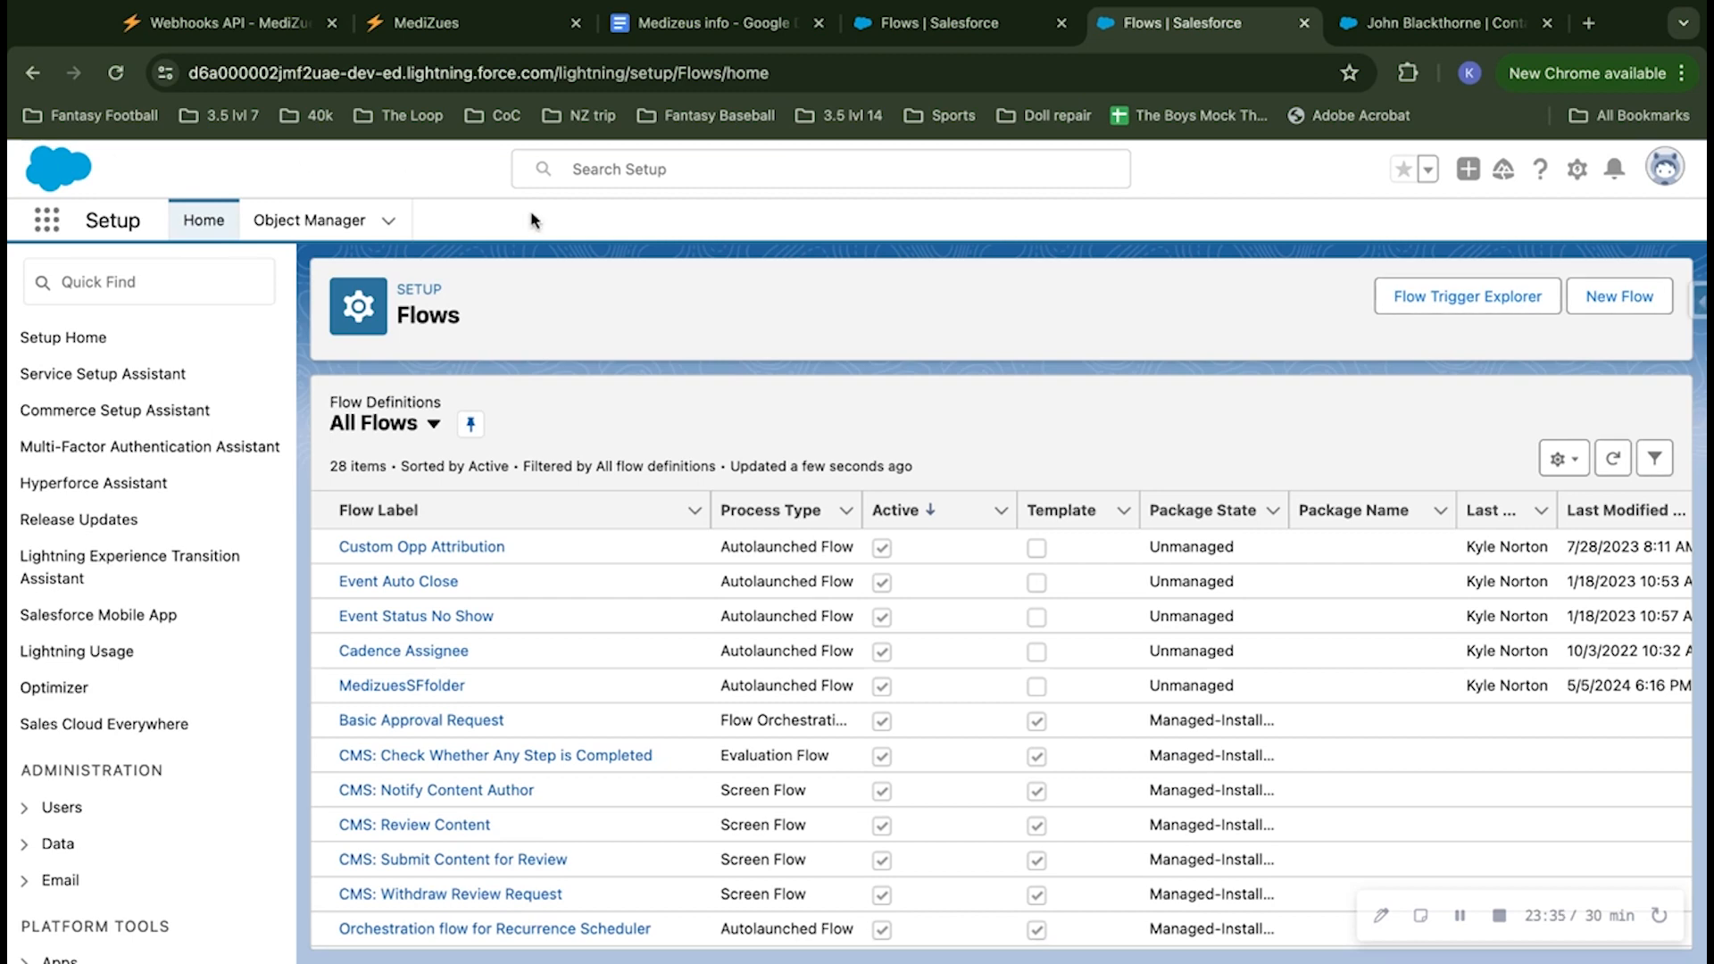
pyautogui.click(901, 27)
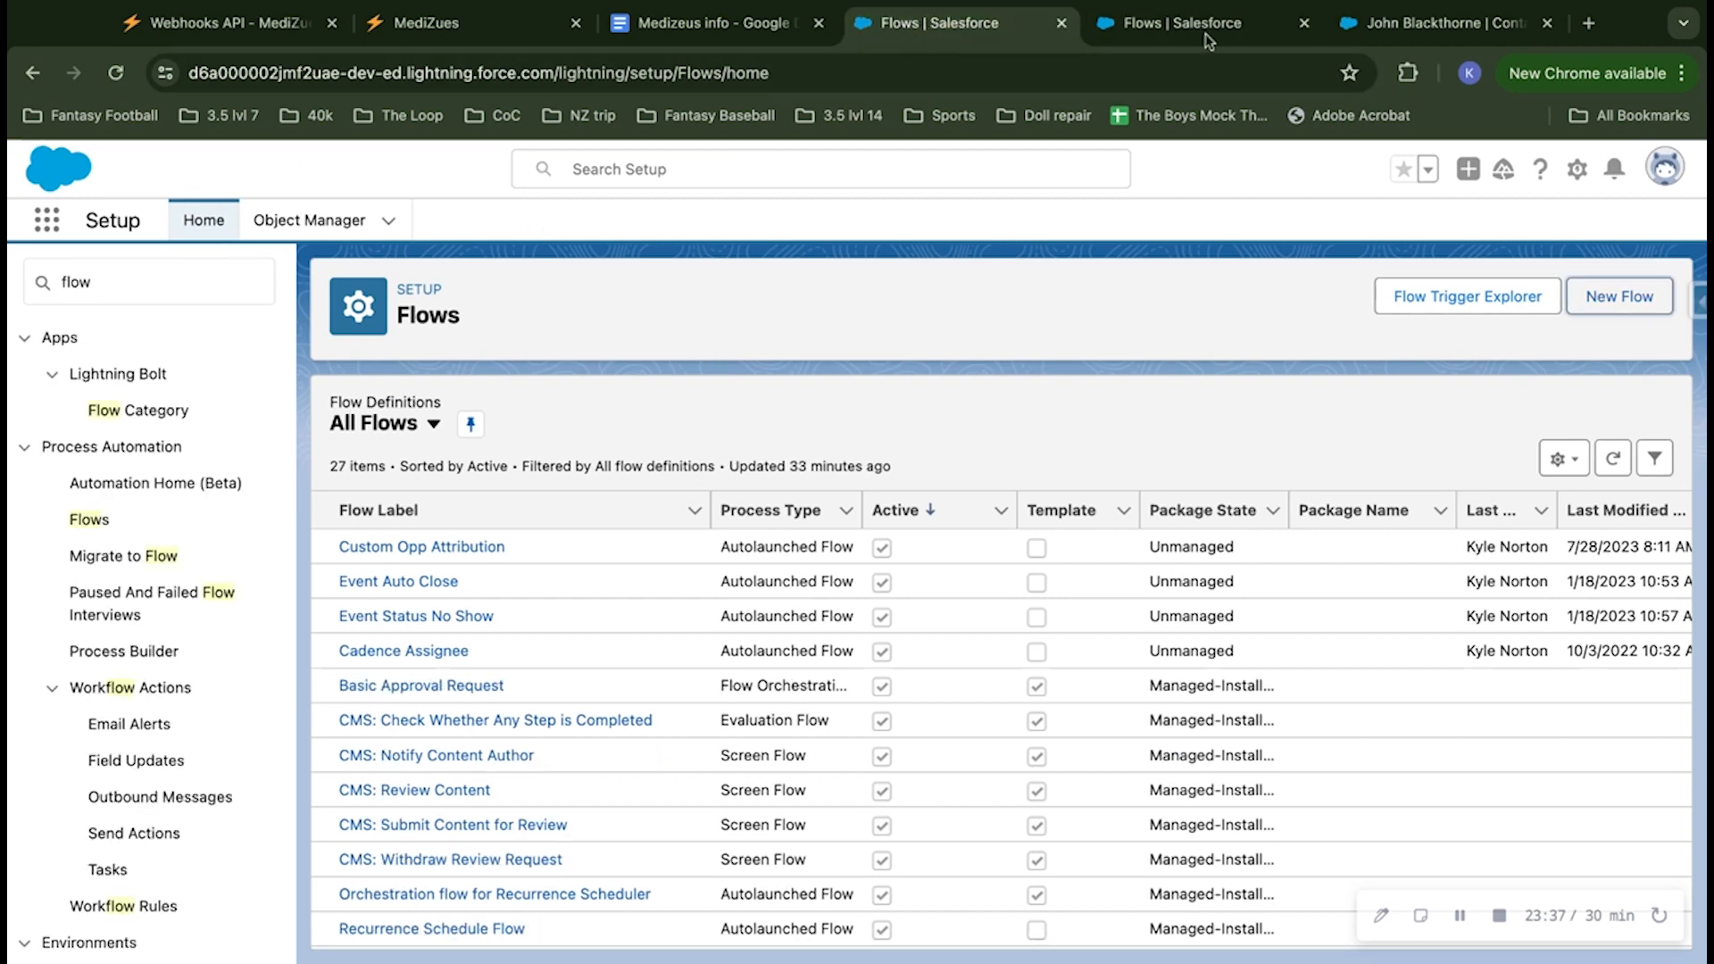
# Step: Reload the contact record and check its saved birthday and last-modified details
pyautogui.click(1428, 25)
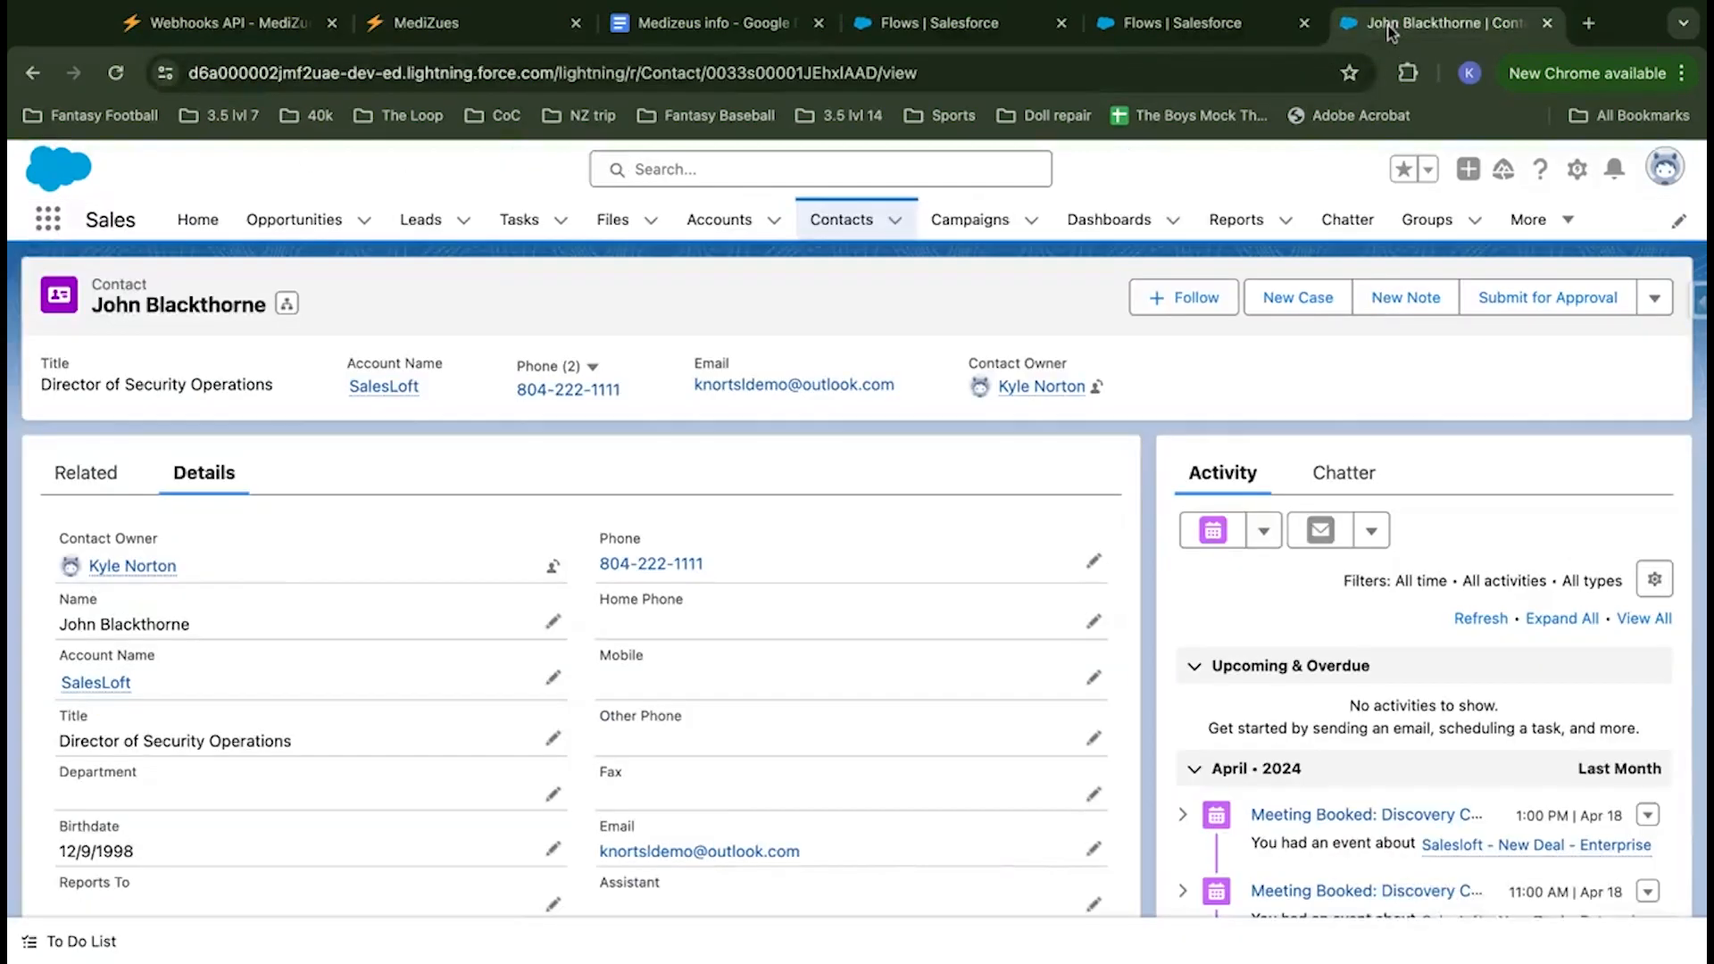
pyautogui.click(115, 72)
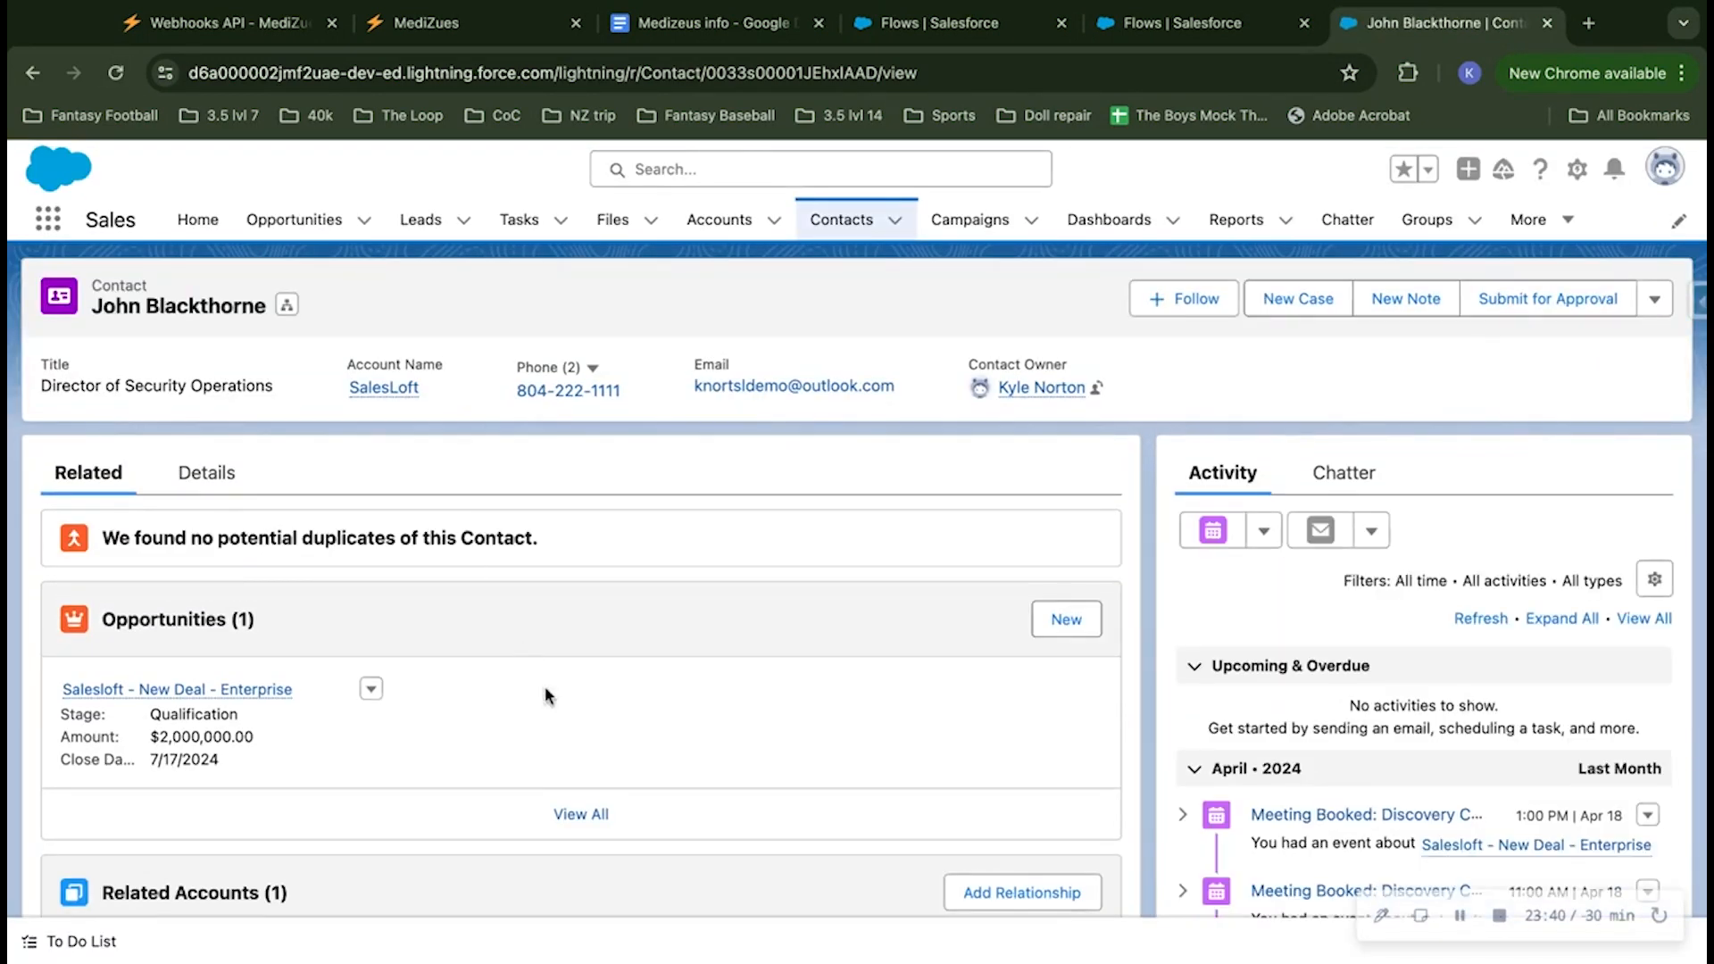
pyautogui.click(238, 473)
pyautogui.scroll(-5, 550, 691)
pyautogui.scroll(-10, 550, 691)
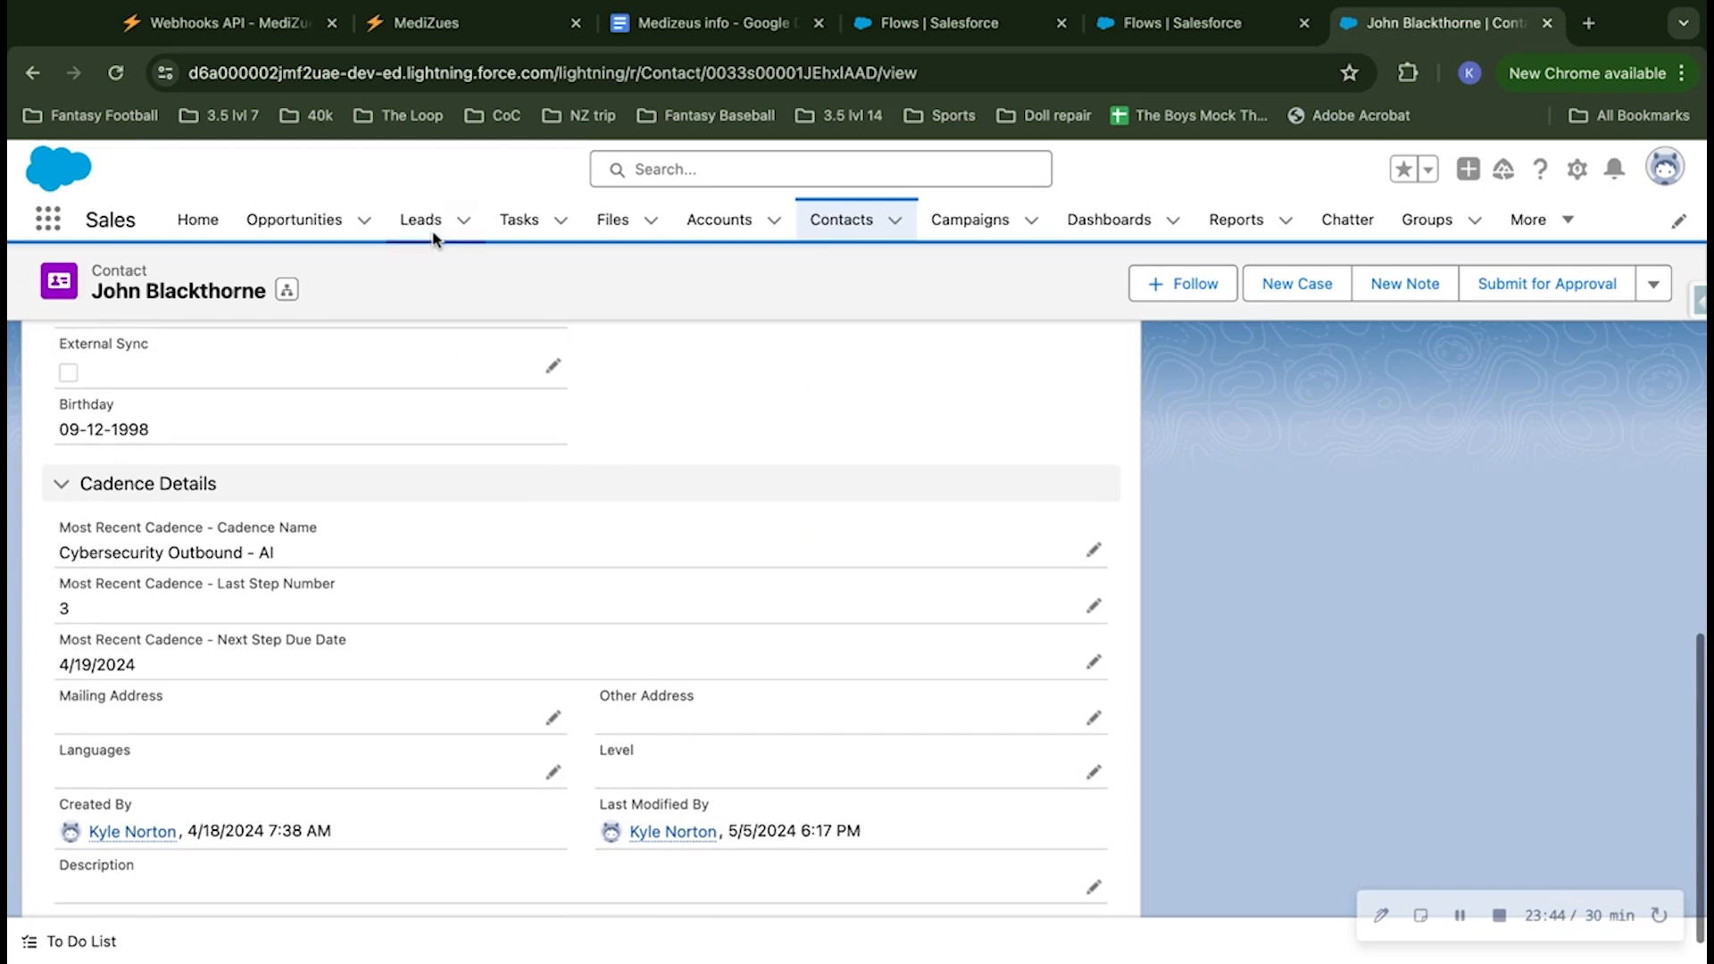
# Step: Return to the MediZues dashboard and reload it to look for the updated contact's data
pyautogui.click(233, 23)
pyautogui.click(421, 29)
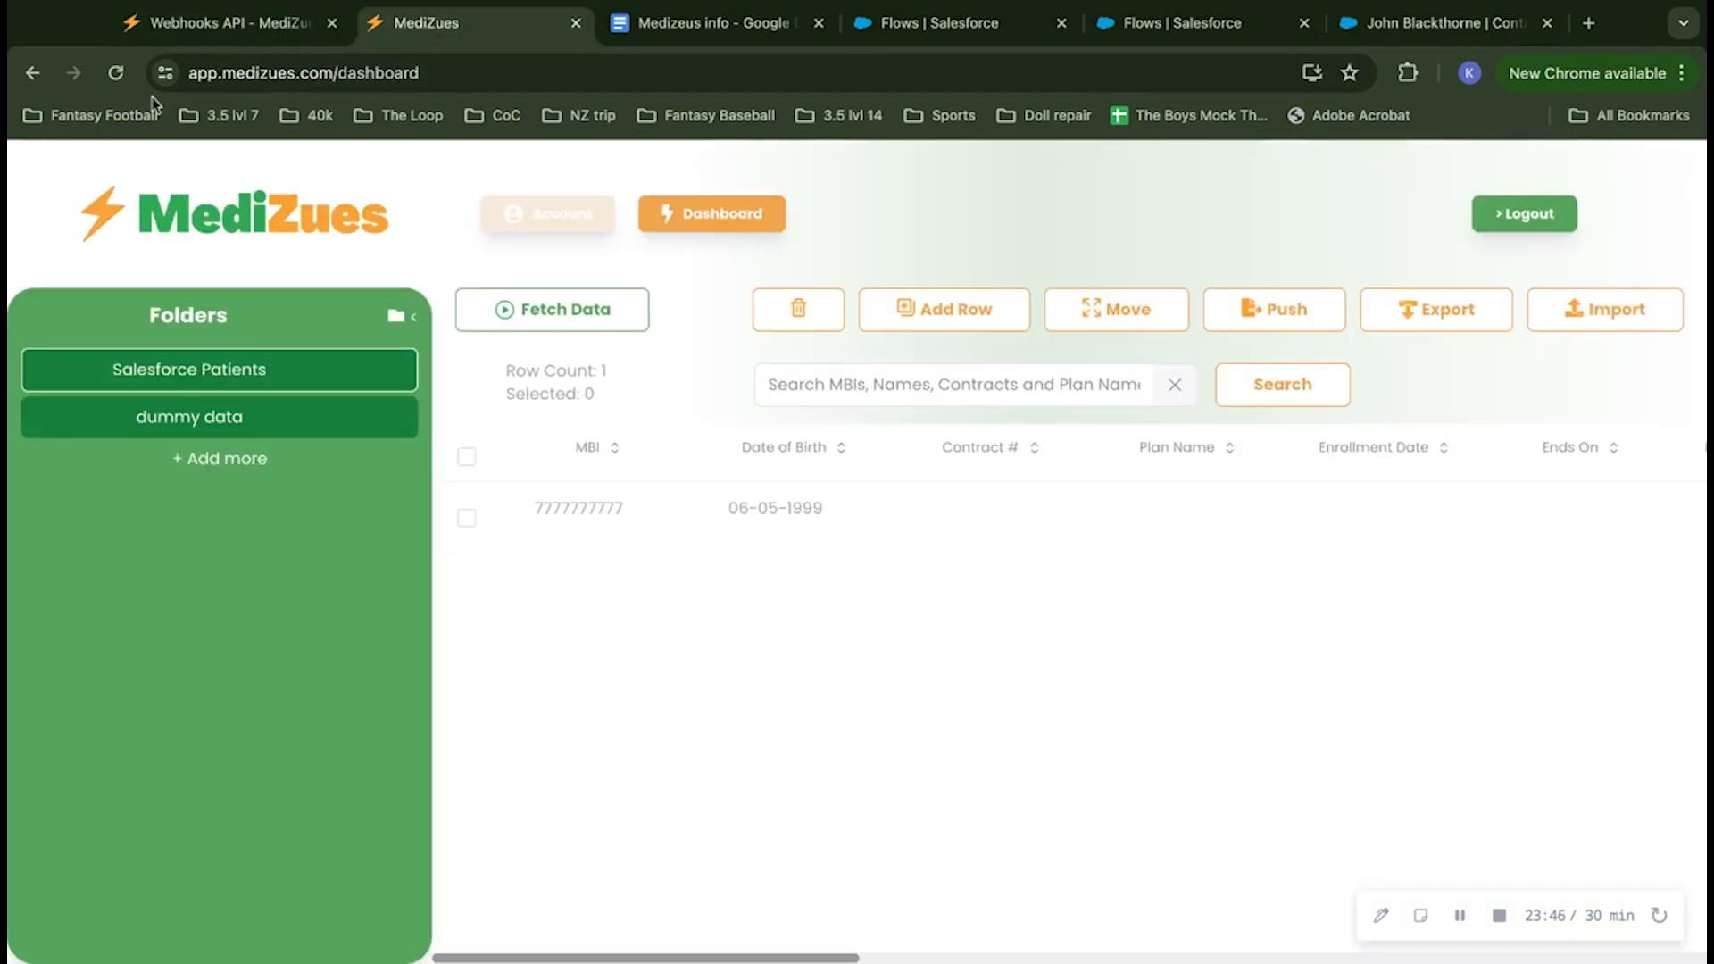
pyautogui.click(116, 74)
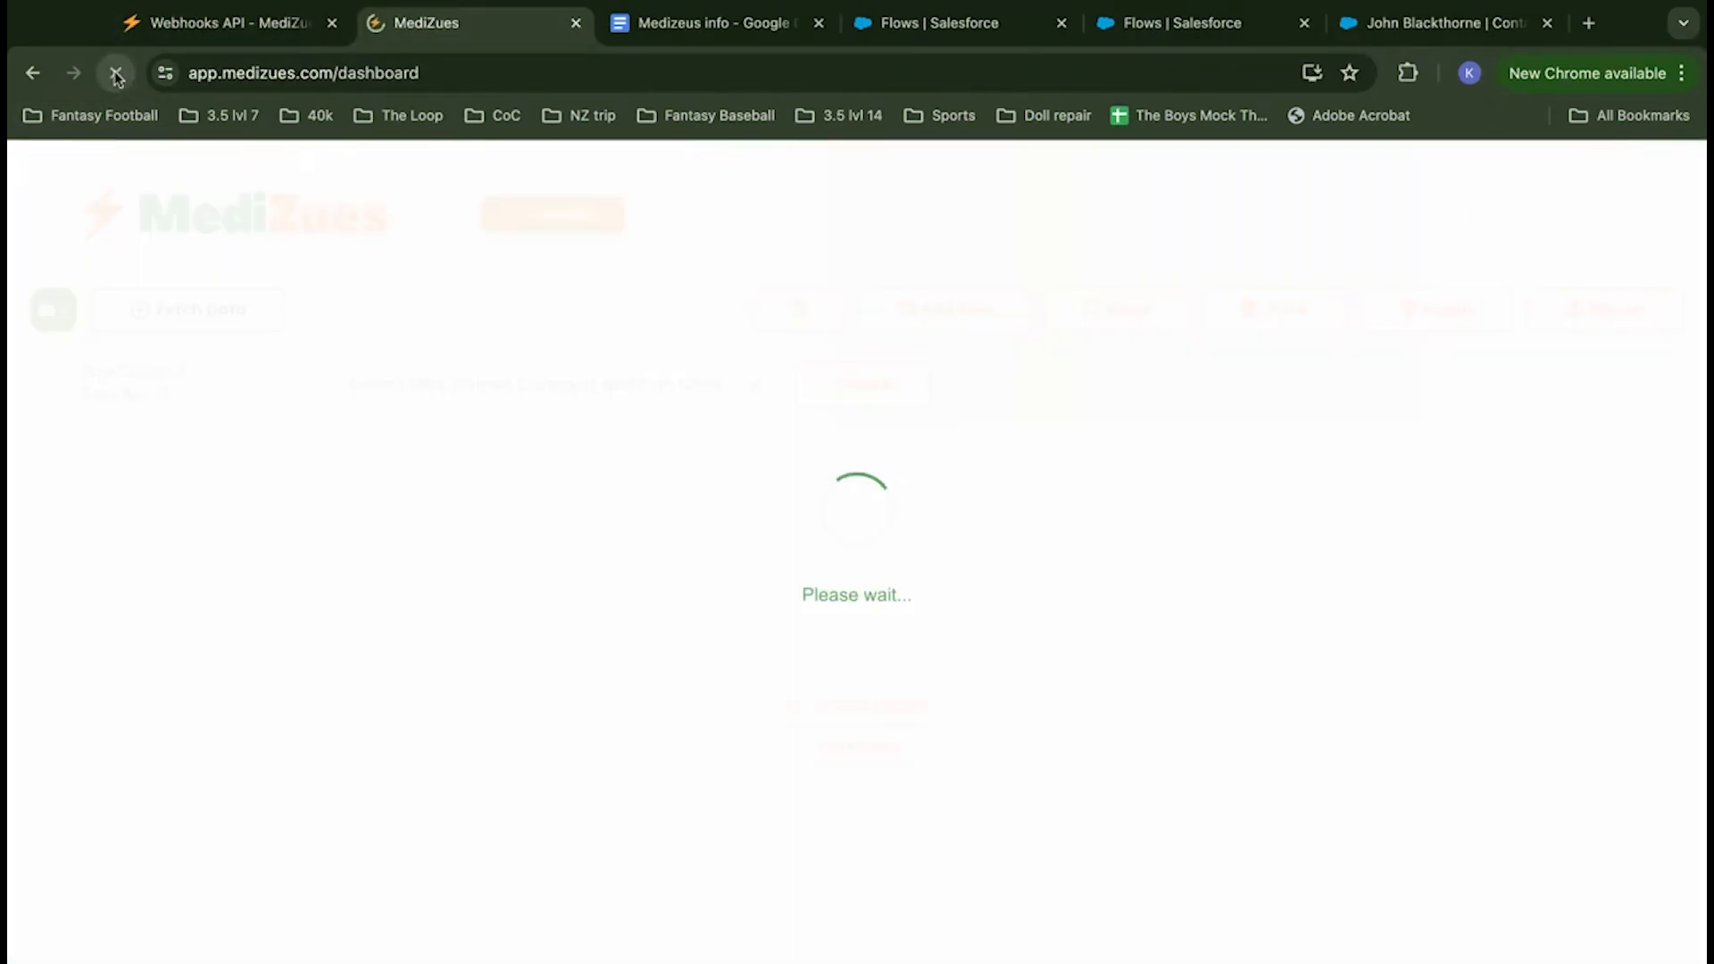